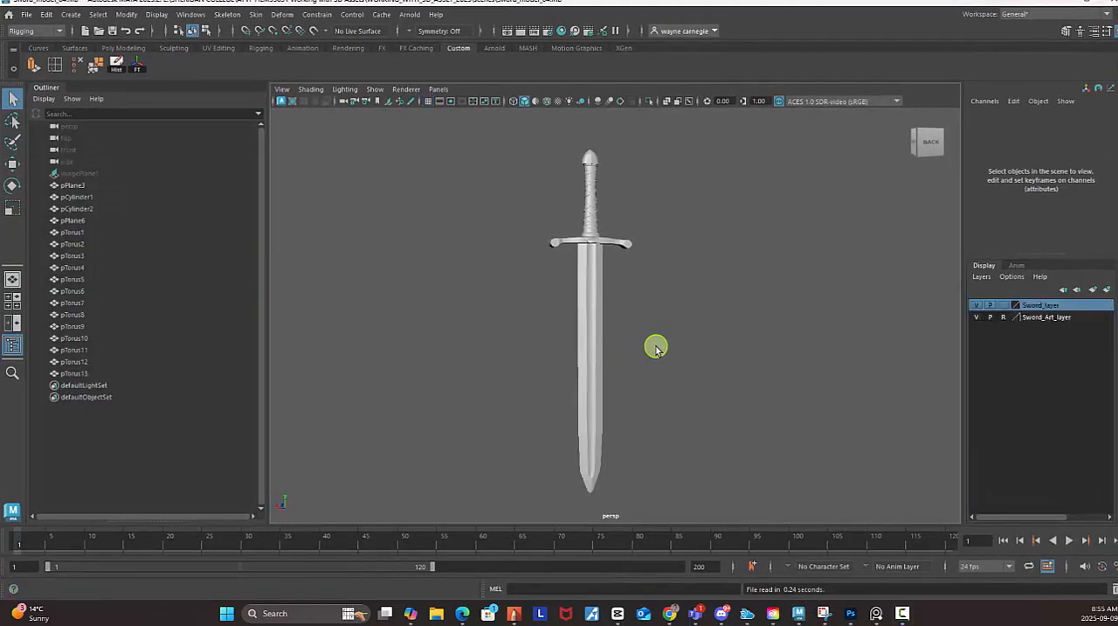
# Show the grid in the perspective viewport with the sword model.
pyautogui.click(428, 103)
pyautogui.moveTo(715, 254)
pyautogui.keyDown('alt'); pyautogui.mouseDown()
pyautogui.moveTo(676, 260)
pyautogui.moveTo(729, 266)
pyautogui.moveTo(684, 259)
pyautogui.moveTo(719, 261)
pyautogui.mouseUp(); pyautogui.keyUp('alt')
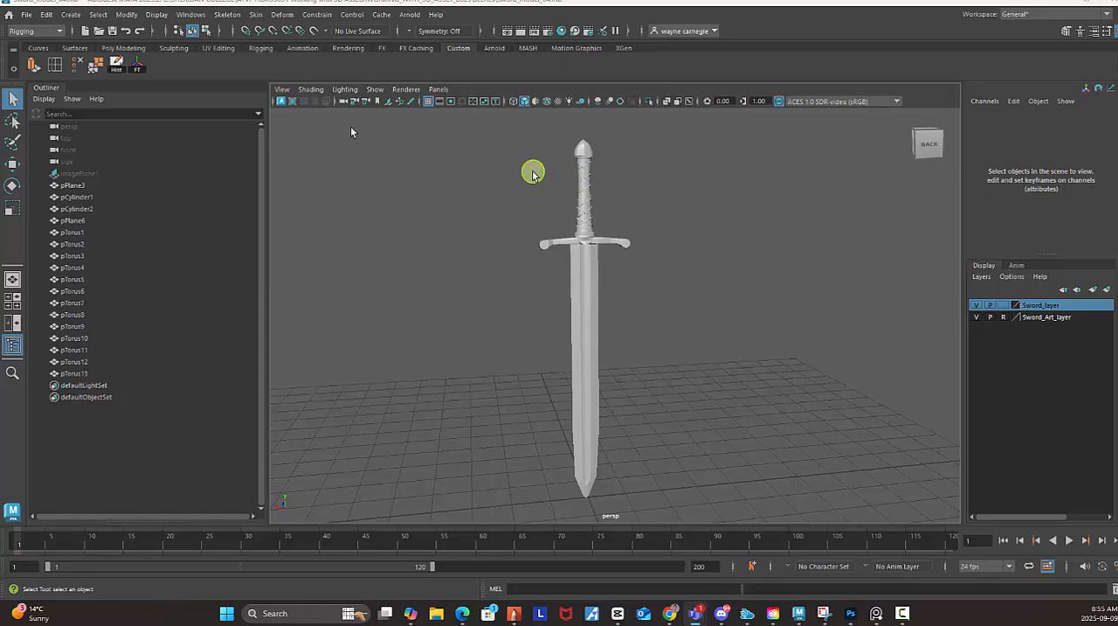
# Save the scene under the new name Sword_model_05 in Maya Binary format, in the project's scenes folder.
pyautogui.click(27, 14)
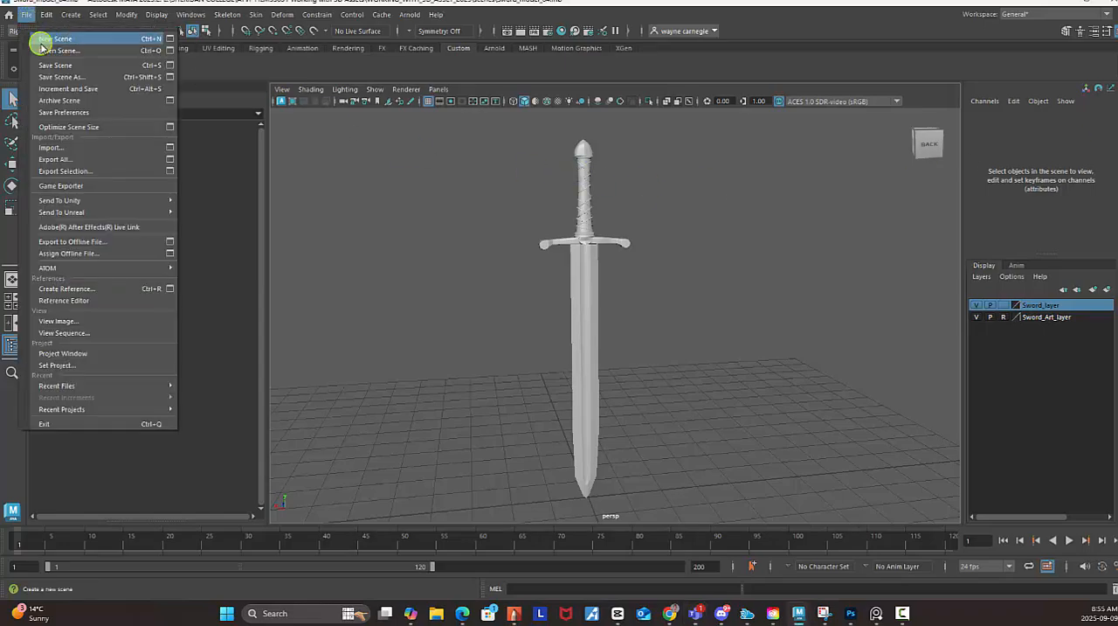
pyautogui.click(61, 77)
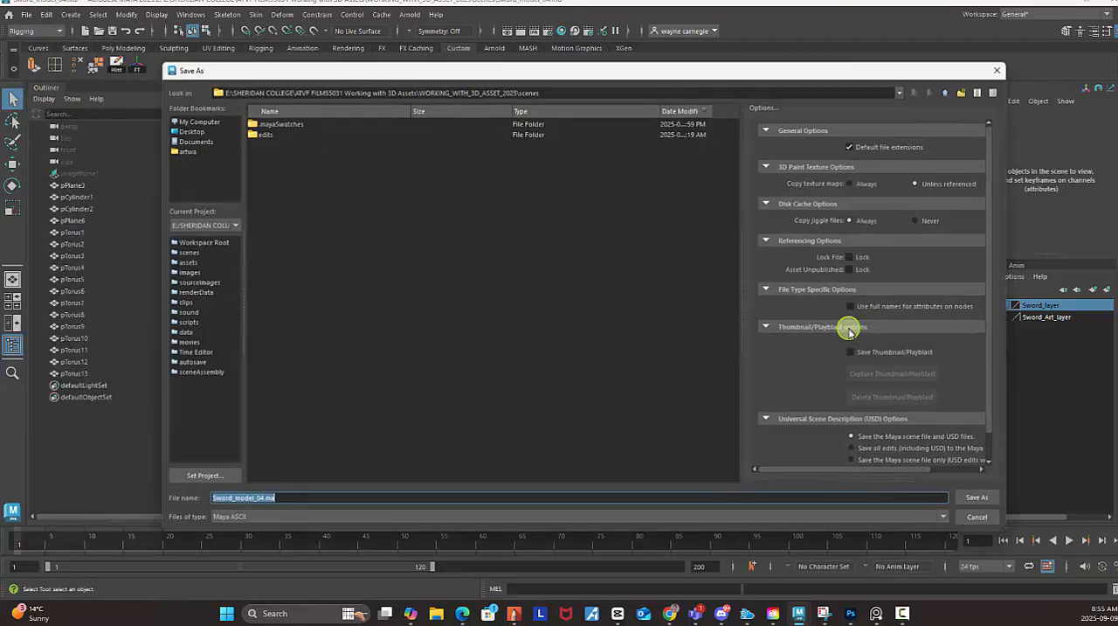
pyautogui.click(279, 517)
pyautogui.click(280, 538)
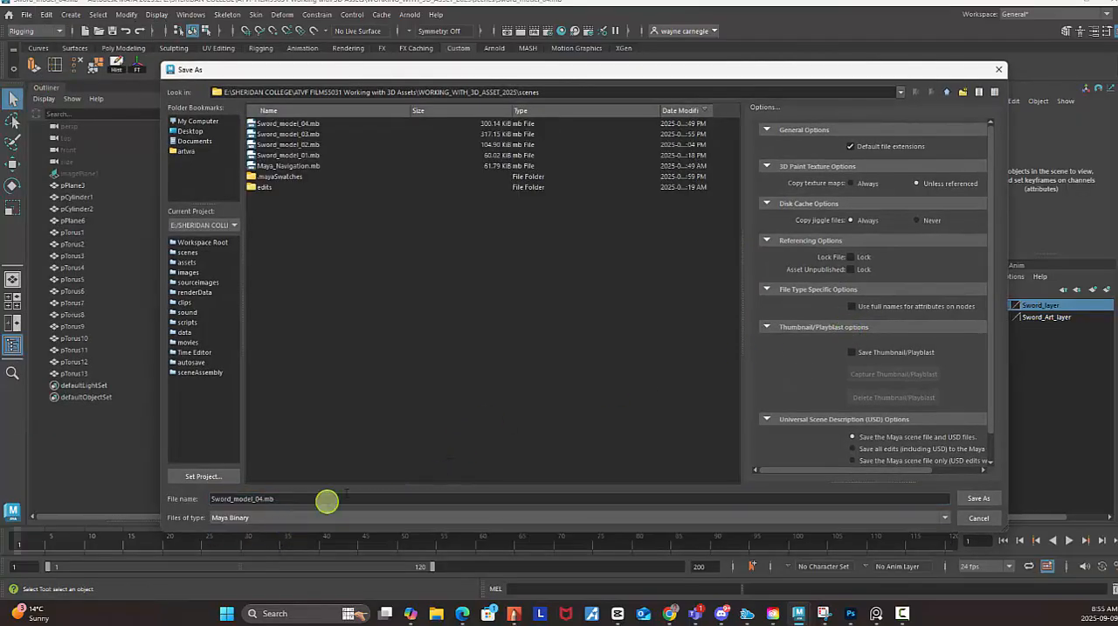
pyautogui.click(315, 134)
pyautogui.click(315, 123)
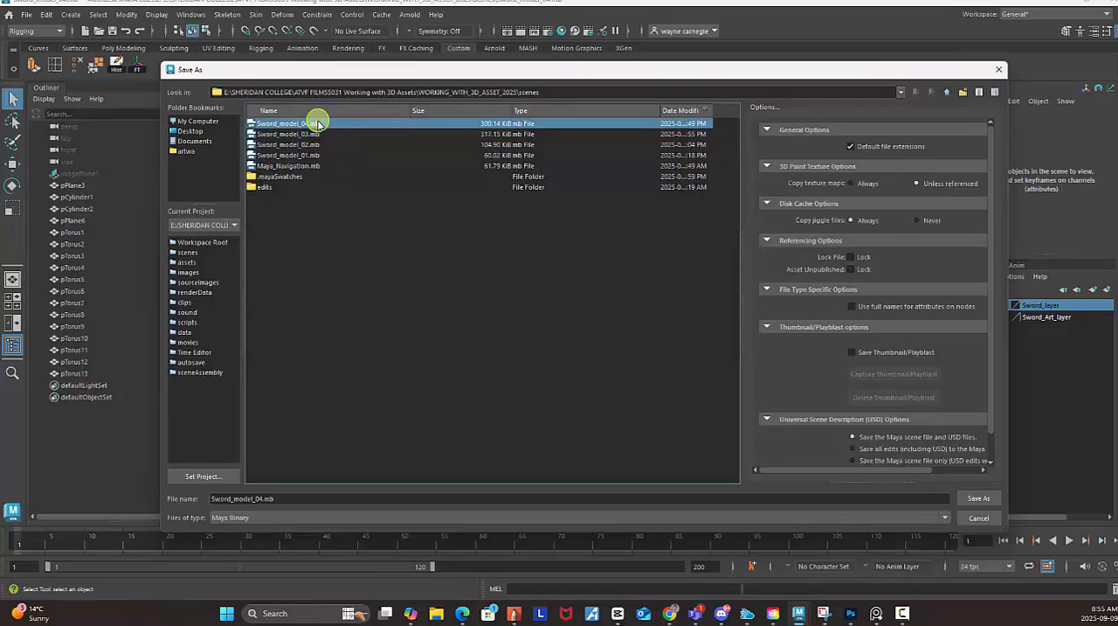
pyautogui.moveTo(260, 499); pyautogui.dragTo(304, 499)
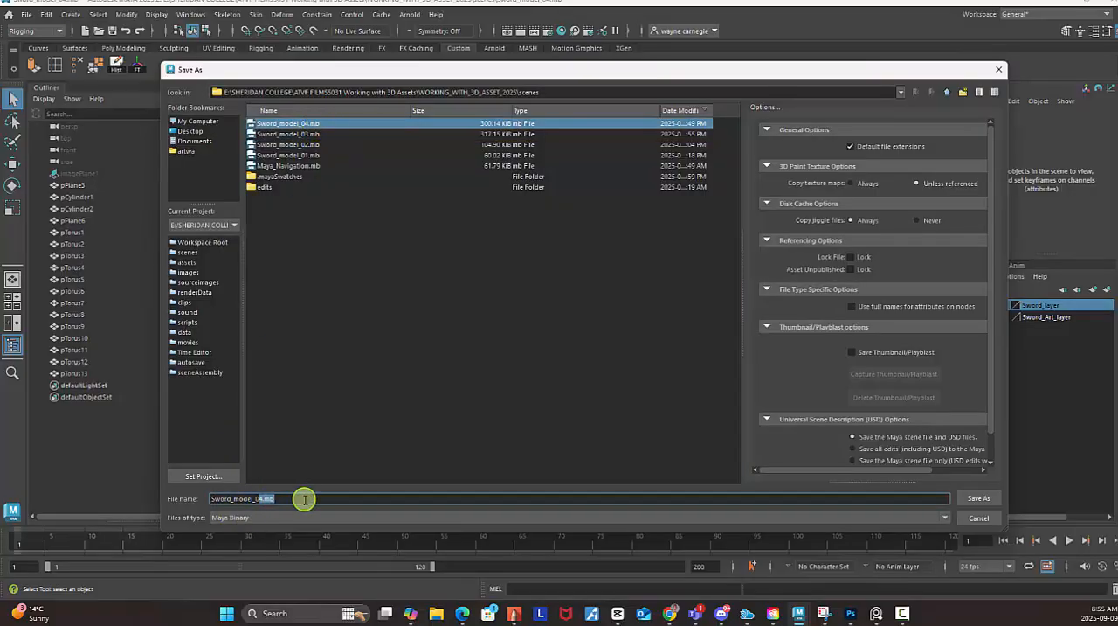
pyautogui.write('5')
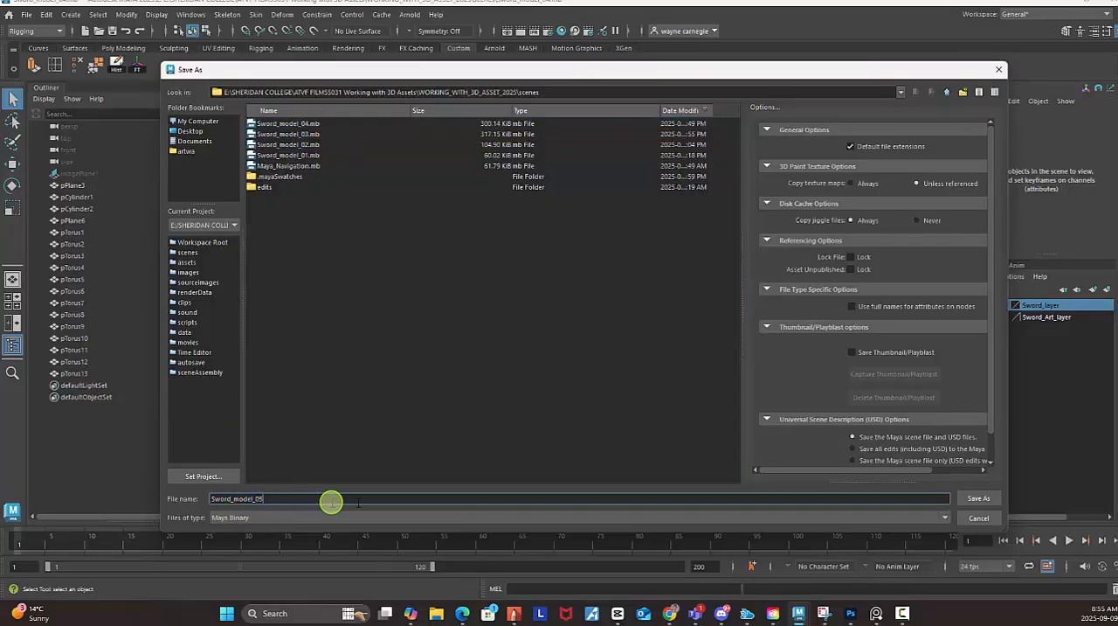
pyautogui.click(980, 498)
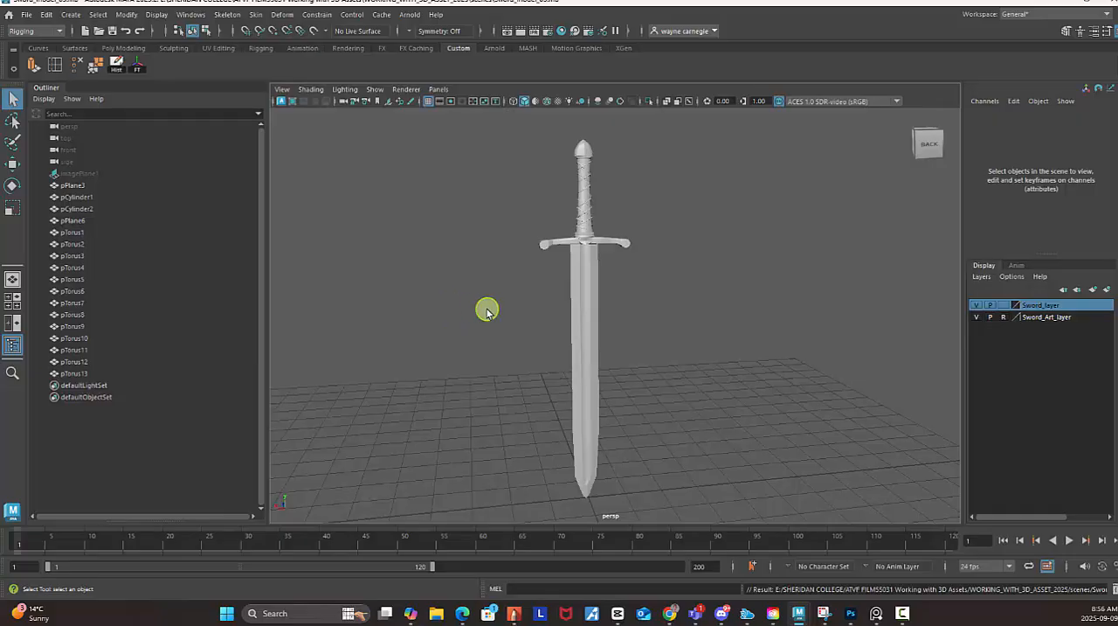
# Switch to the Google search window in Chrome and search for "what is uv unwrapping".
pyautogui.moveTo(669, 613)
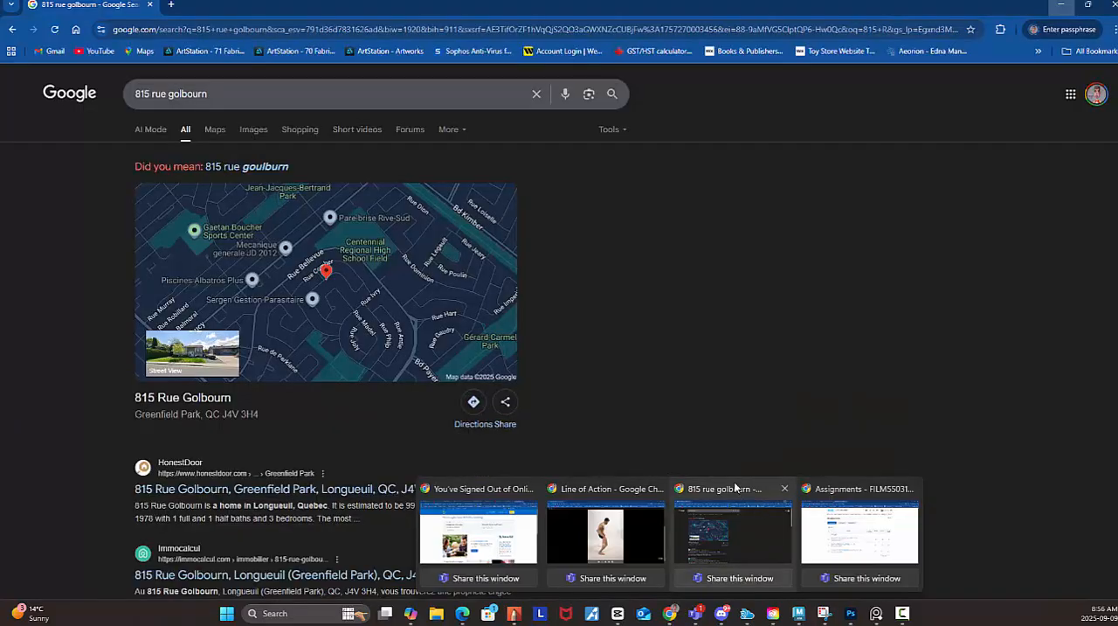
pyautogui.click(775, 554)
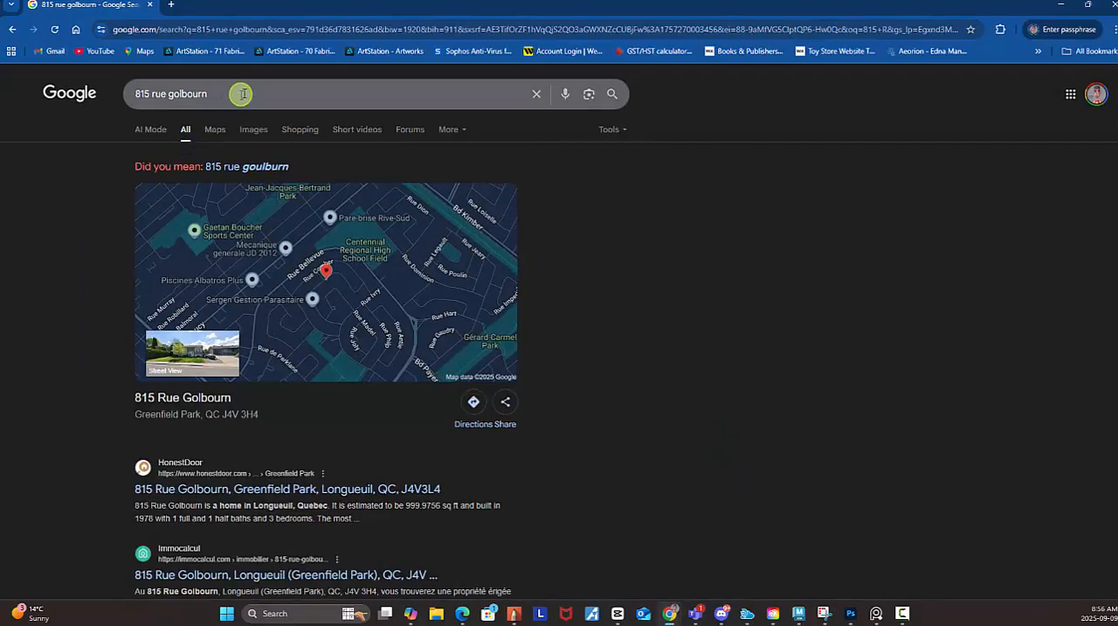
pyautogui.moveTo(242, 93); pyautogui.dragTo(127, 91)
pyautogui.press('BackSpace')
pyautogui.press('BackSpace')
pyautogui.press('BackSpace')
pyautogui.press('BackSpace')
pyautogui.press('BackSpace')
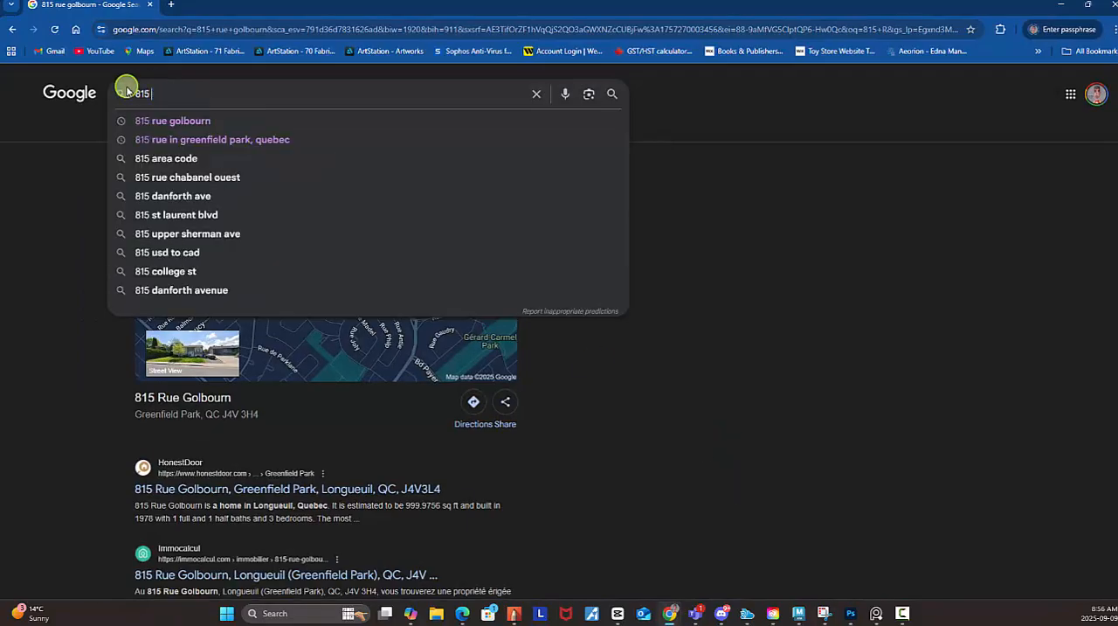
pyautogui.write('What is UV')
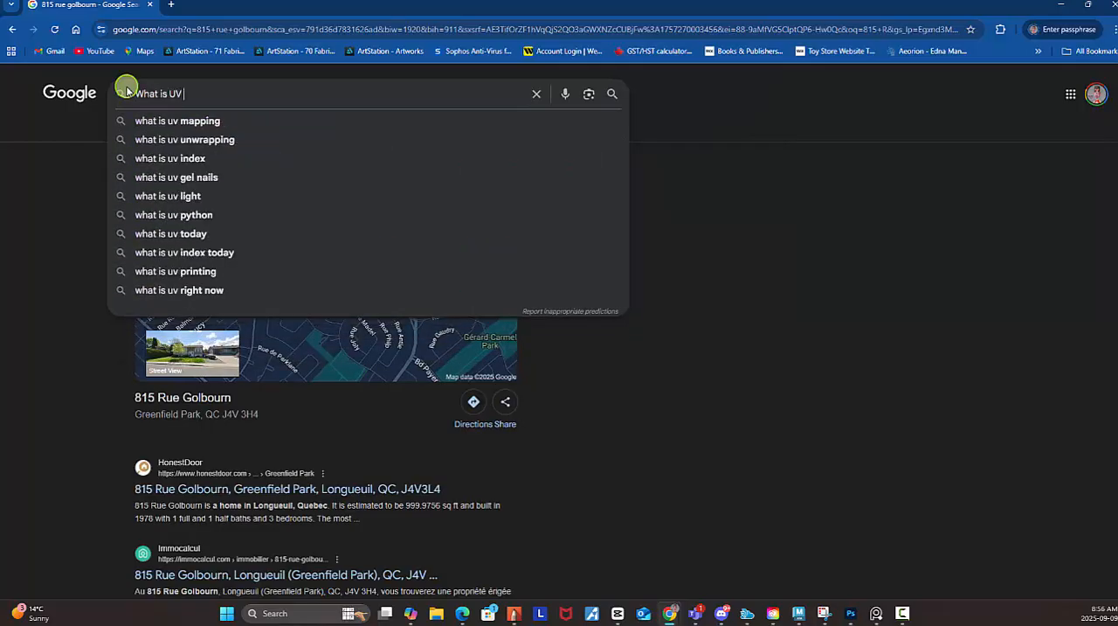
pyautogui.click(223, 140)
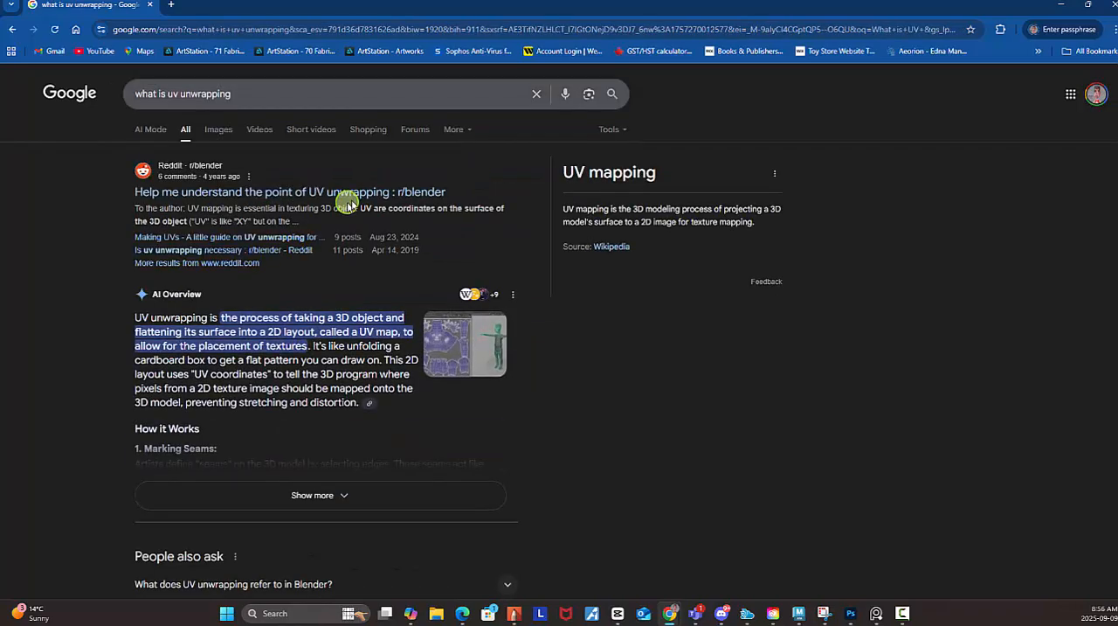
# Expand the AI Overview on UV unwrapping and highlight its definition paragraph for reading.
pyautogui.scroll(-2, 268, 215)
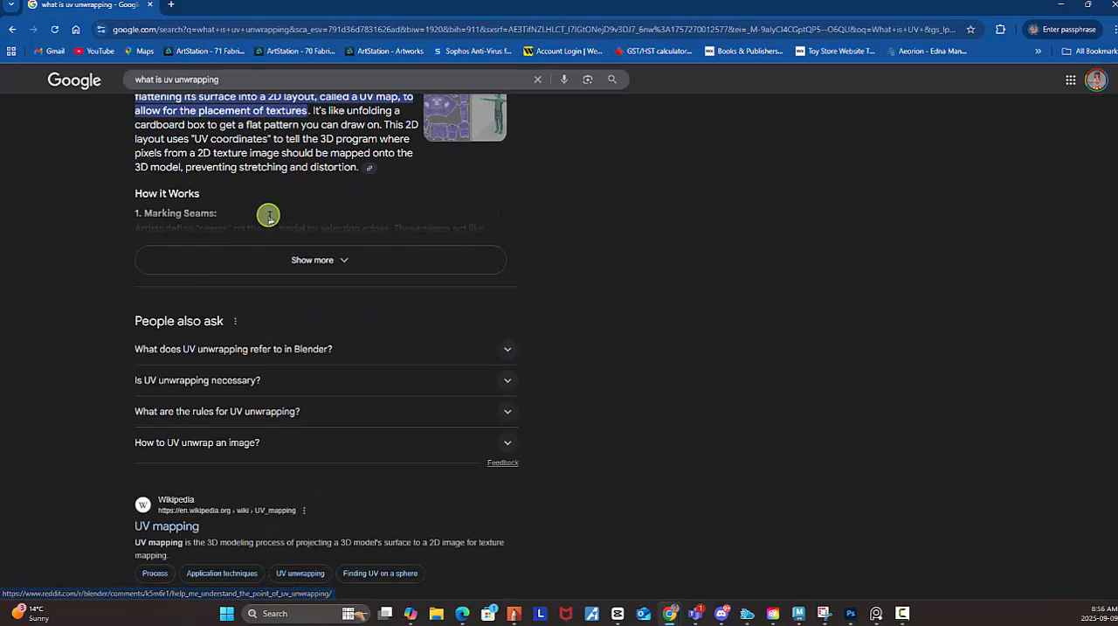
pyautogui.click(322, 377)
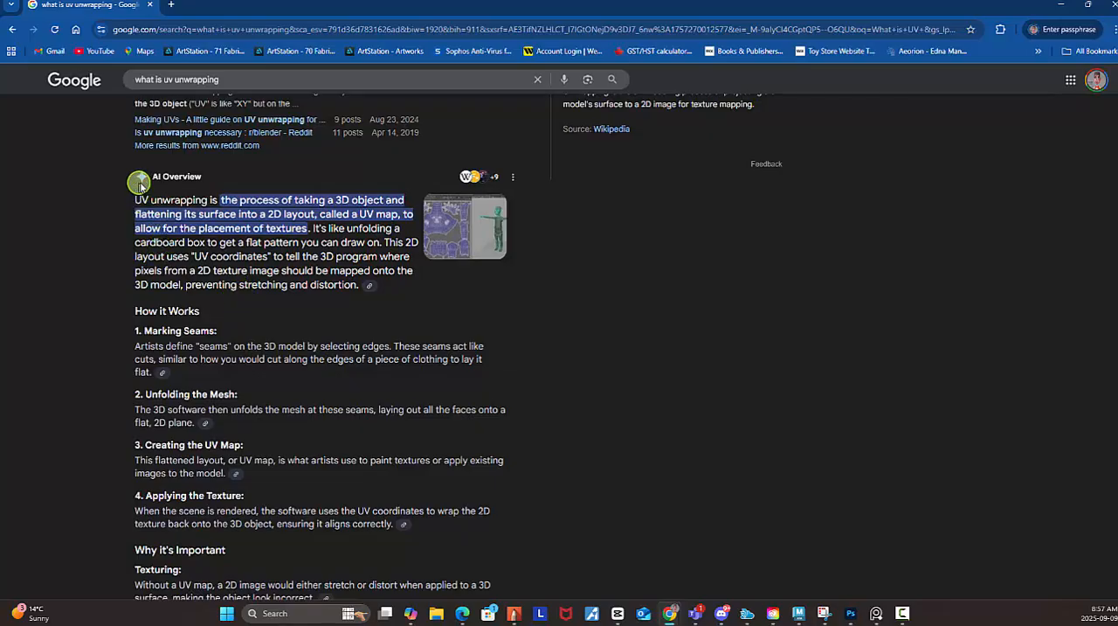
pyautogui.moveTo(136, 179); pyautogui.dragTo(357, 292)
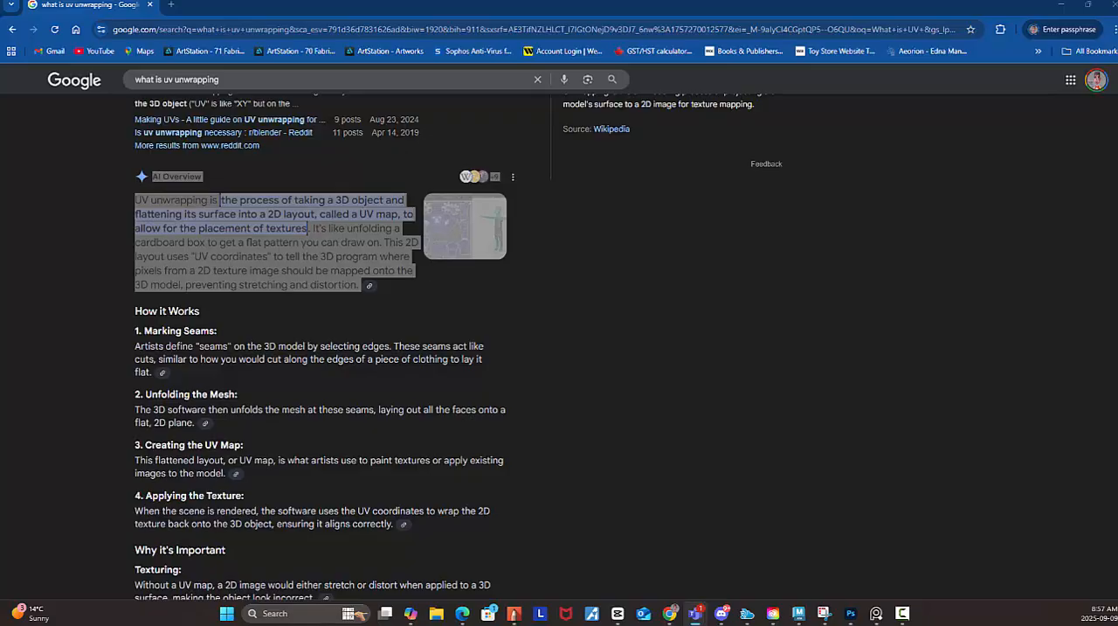
# Show the image results for UV unwrapping and preview the human character's UV layout and the Foundry Learn face unwrap.
pyautogui.scroll(3, 437, 279)
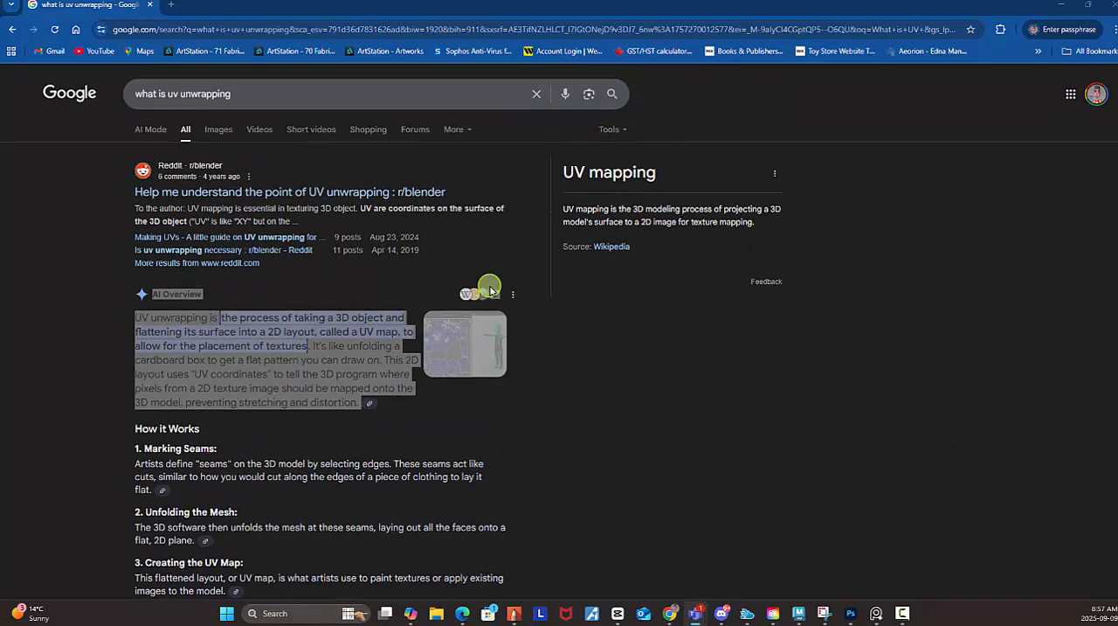
pyautogui.click(219, 131)
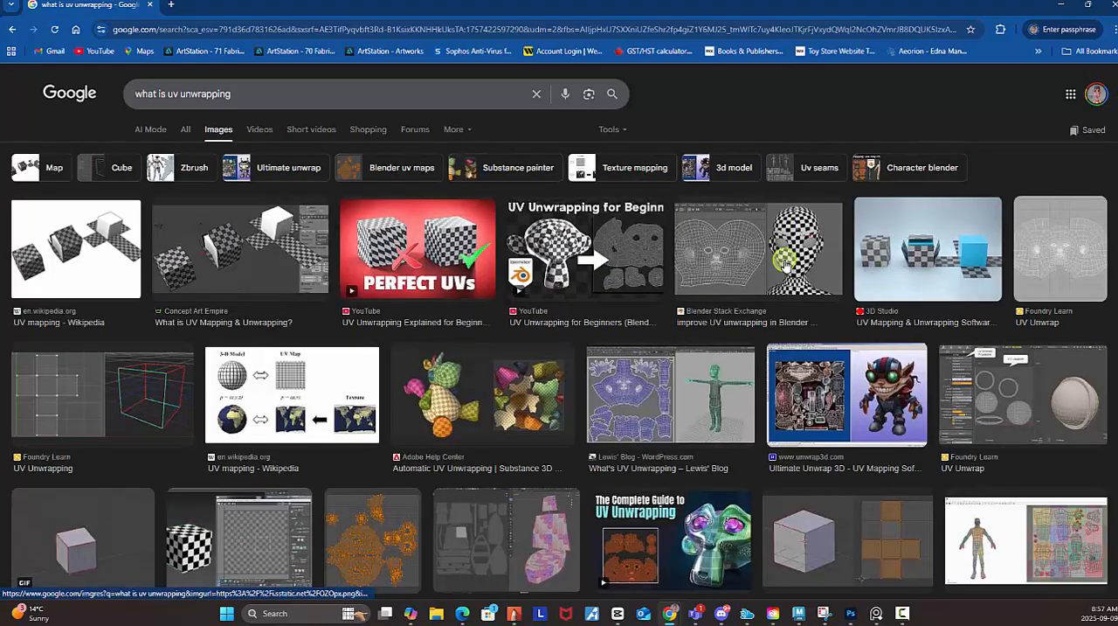
pyautogui.click(723, 423)
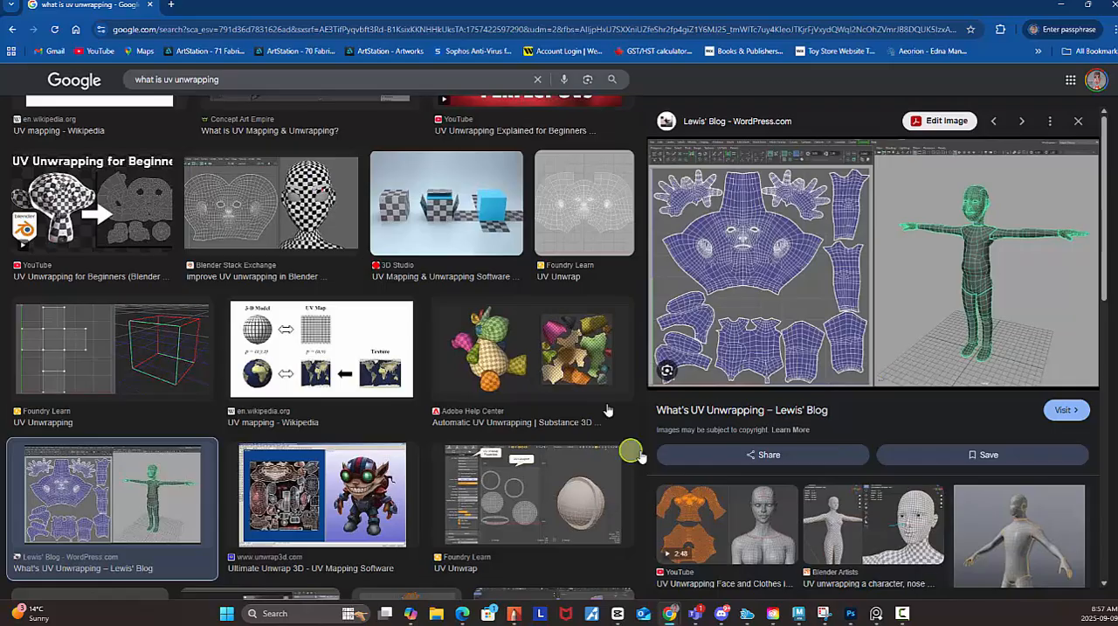
pyautogui.scroll(-1, 734, 282)
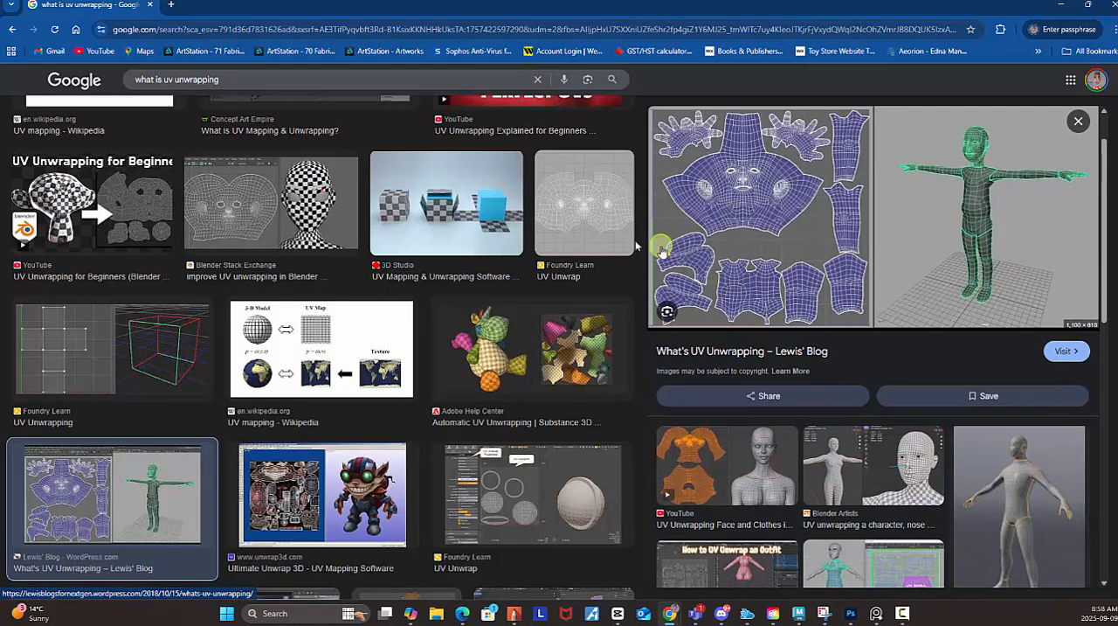
pyautogui.click(609, 229)
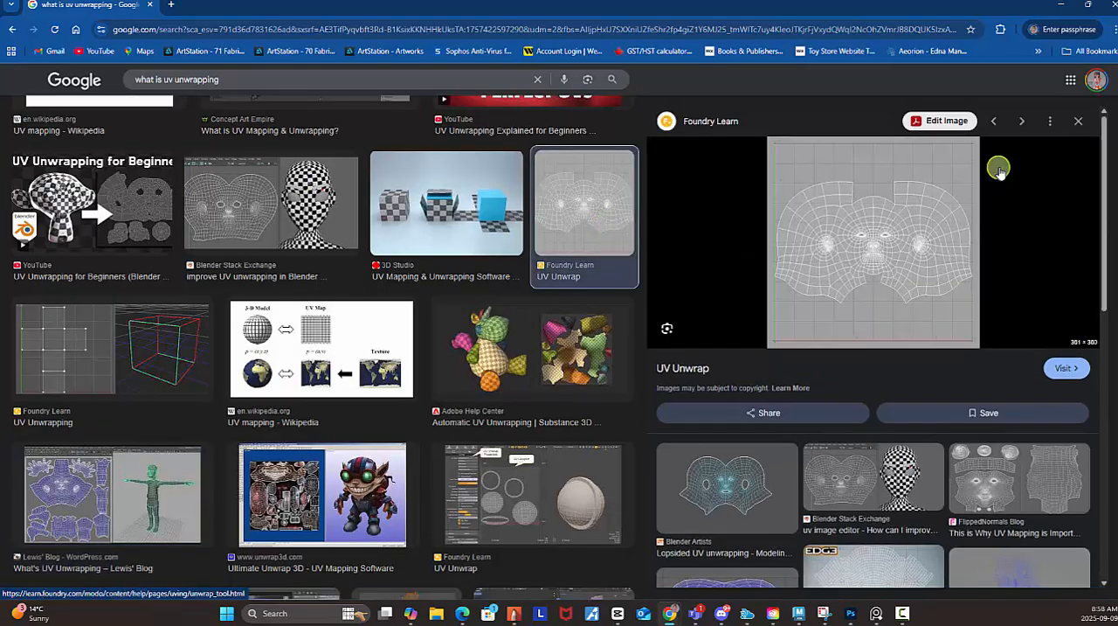
pyautogui.click(1078, 123)
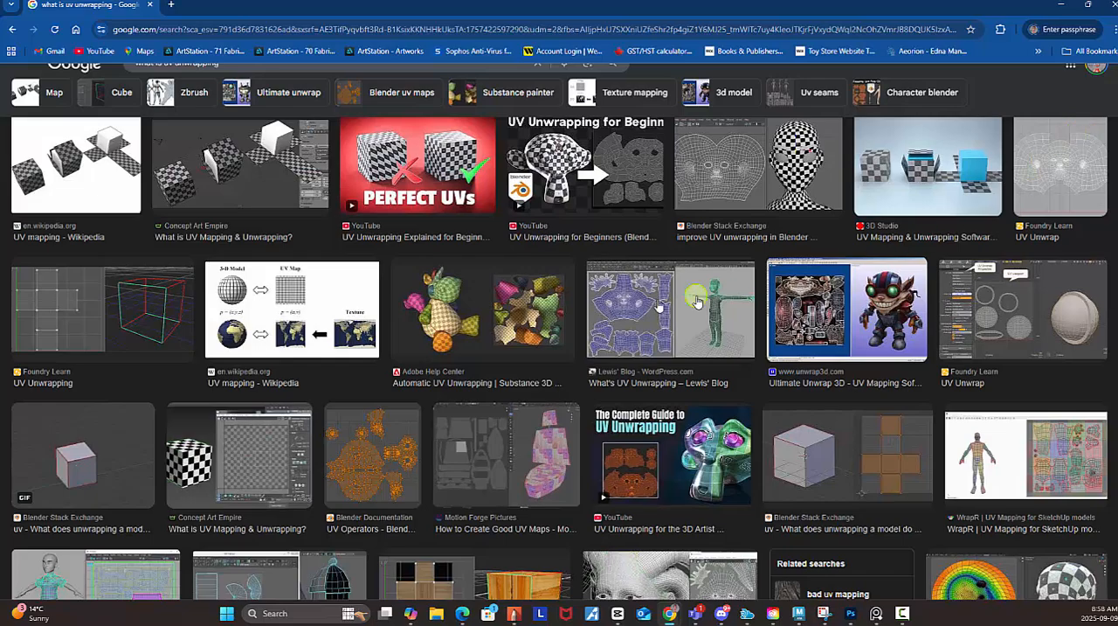
# Preview the Genies Tech Docs image of a dressed character's UV map and UV shell, and close the preview.
pyautogui.scroll(-2, 694, 297)
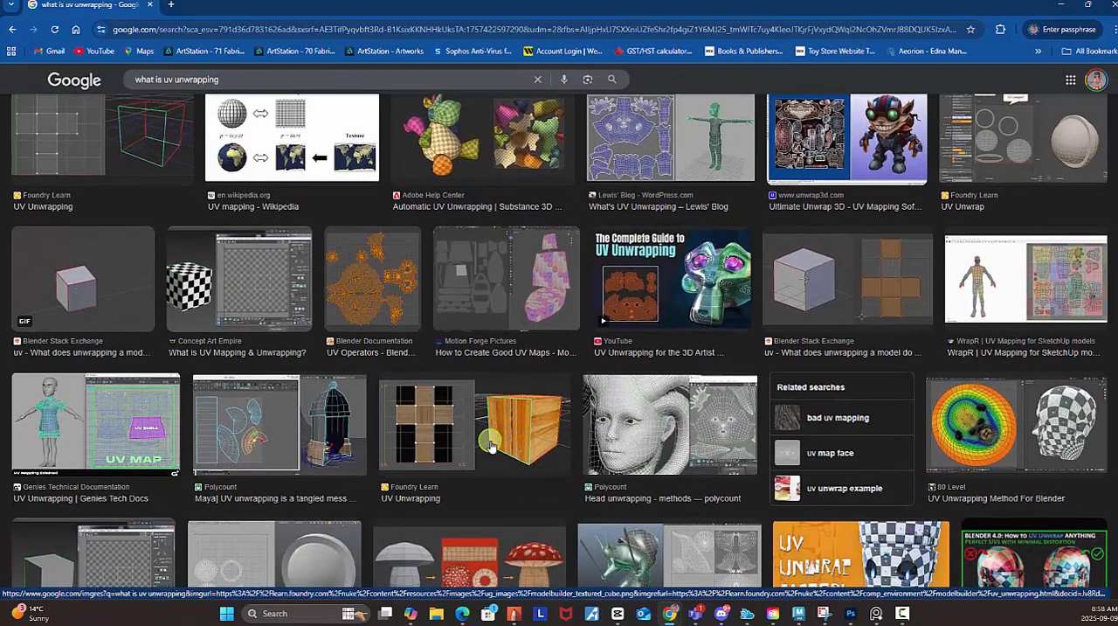
pyautogui.click(118, 441)
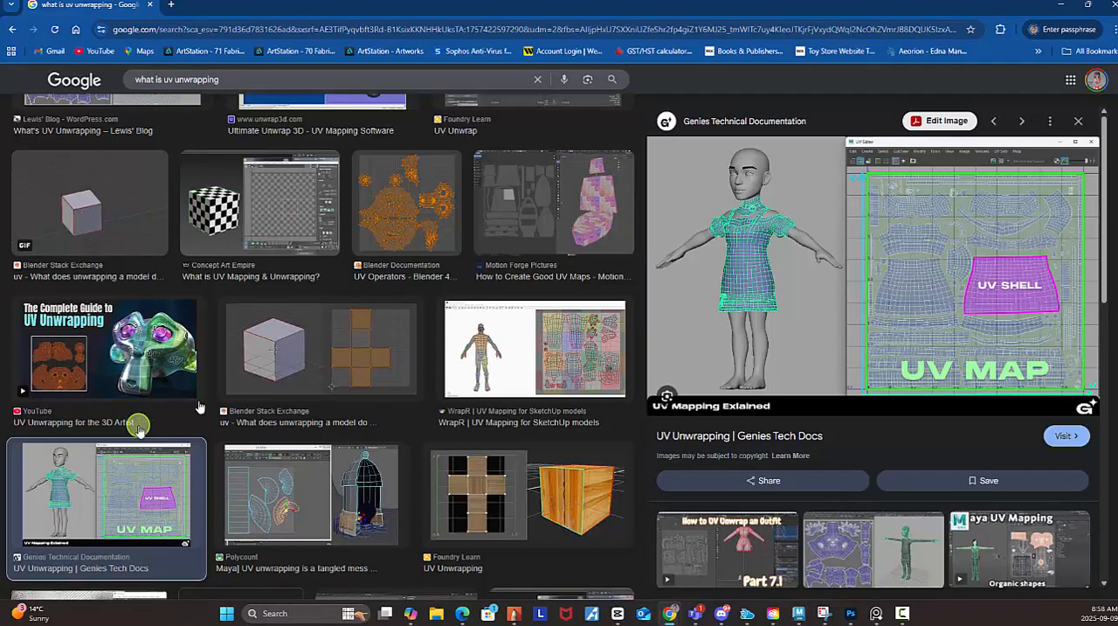
pyautogui.click(1080, 125)
pyautogui.scroll(-3, 617, 284)
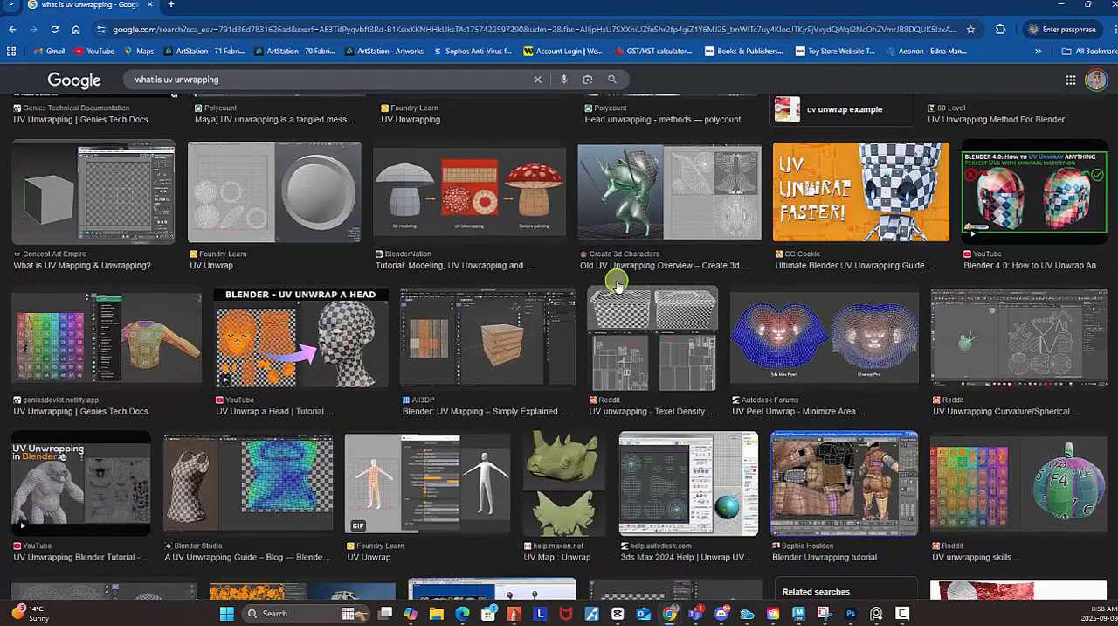
# Preview the Blender Unwrapping tutorial, UV Unwrapping Blender Tutorial and Easy UV Unwrap (Maya ZBrush) images as character UV examples.
pyautogui.click(819, 486)
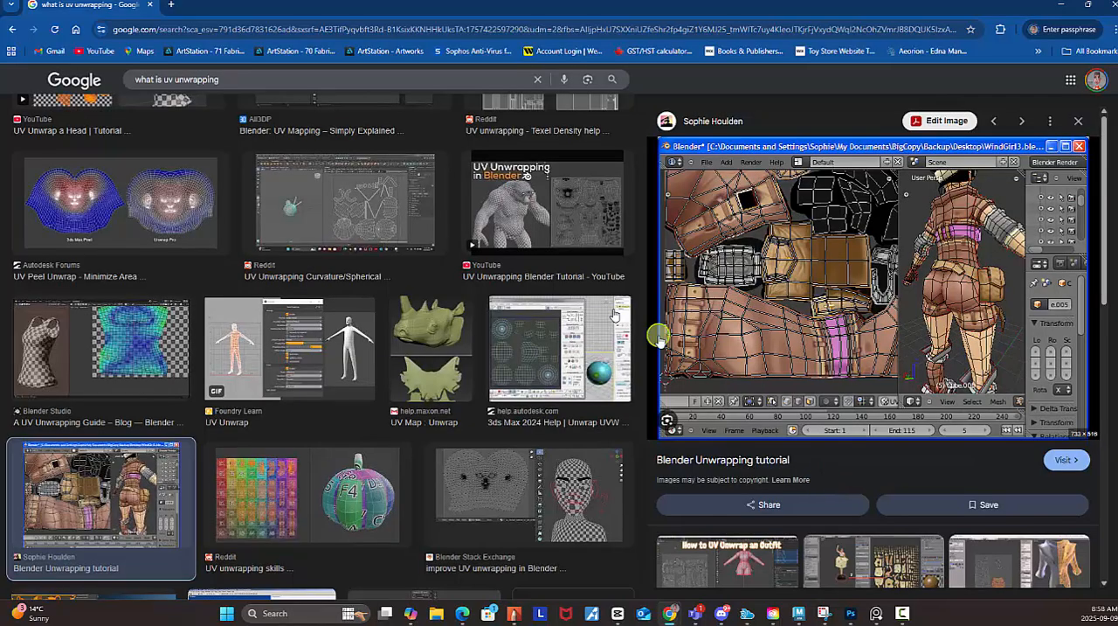
pyautogui.click(584, 243)
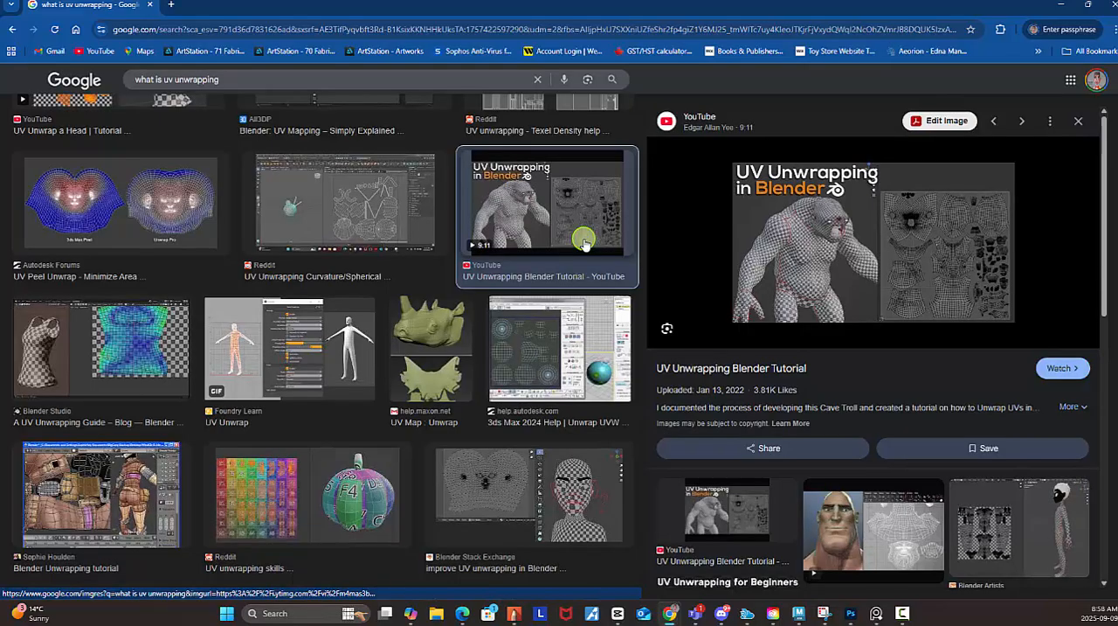
pyautogui.click(928, 557)
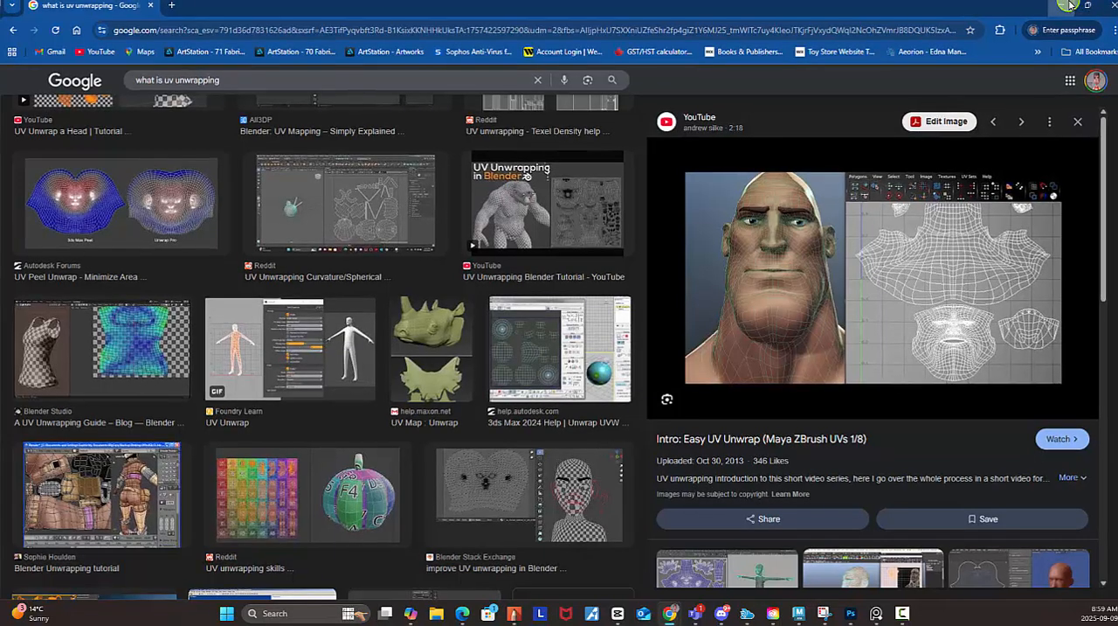
# Return to Maya and switch the menu set to Modeling.
pyautogui.click(1070, 6)
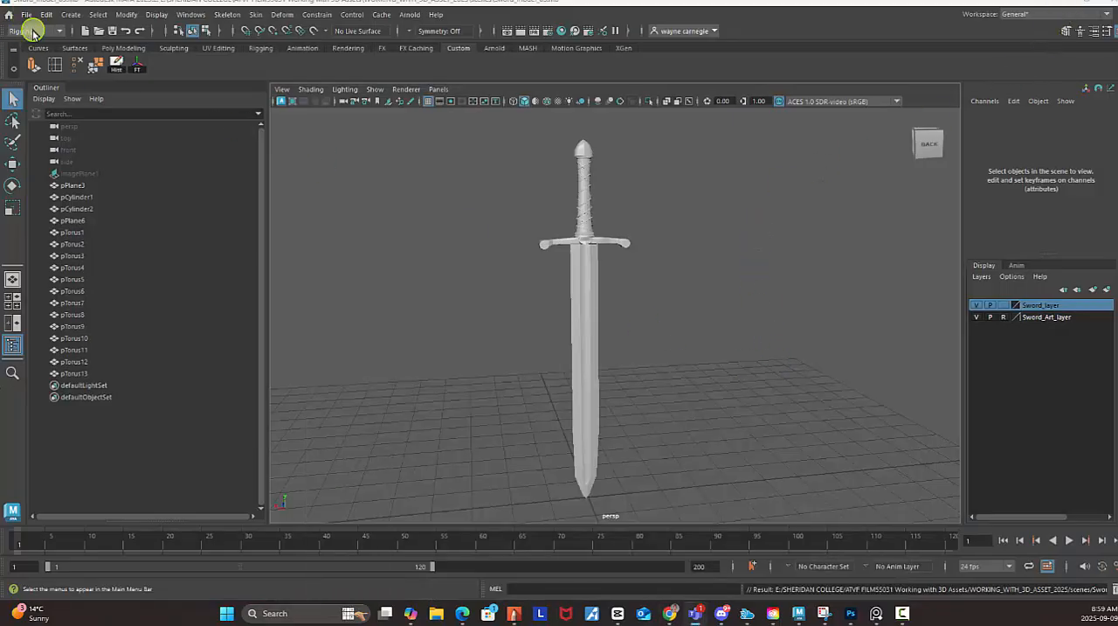
pyautogui.click(26, 32)
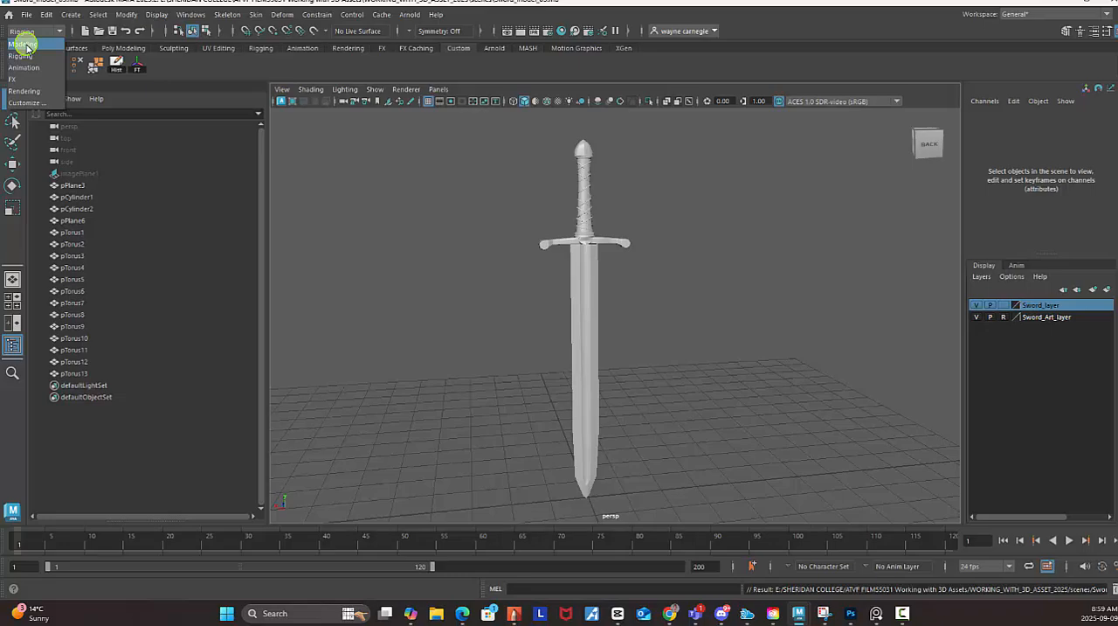
pyautogui.click(24, 44)
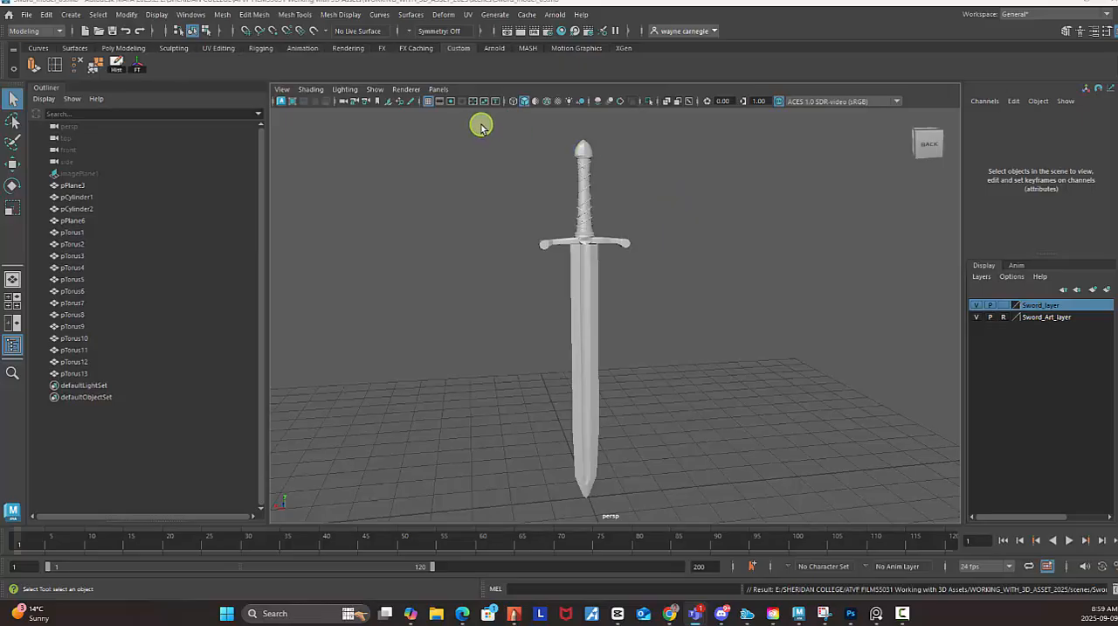
# Select all of the sword's meshes and open the UV Editor, placing its window fully in view over the workspace.
pyautogui.moveTo(477, 121); pyautogui.dragTo(769, 519)
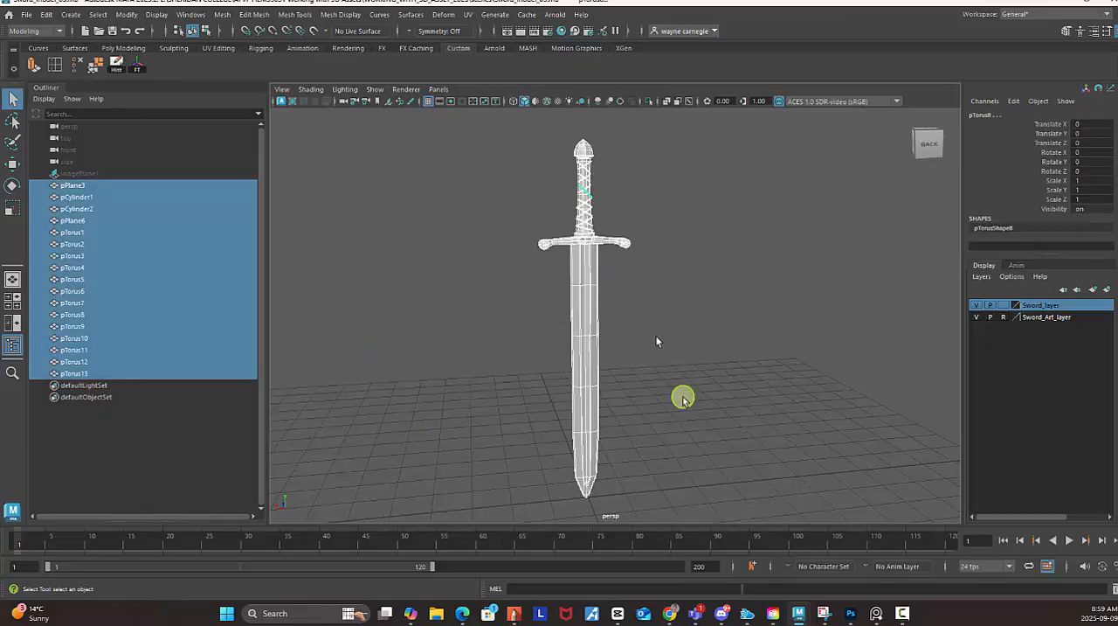
pyautogui.click(470, 18)
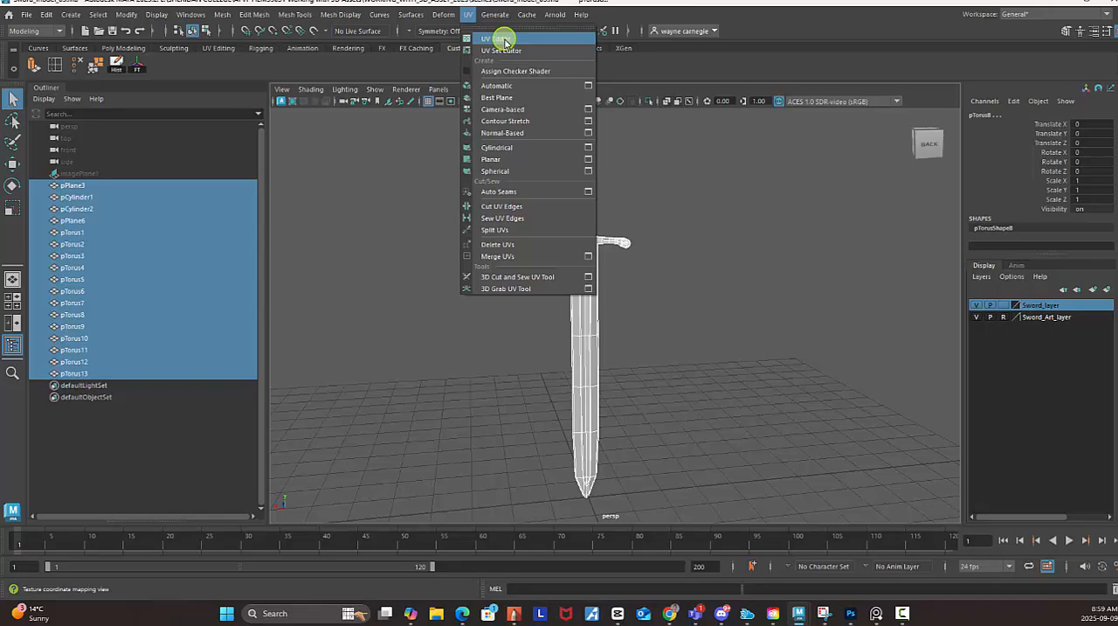
pyautogui.click(505, 40)
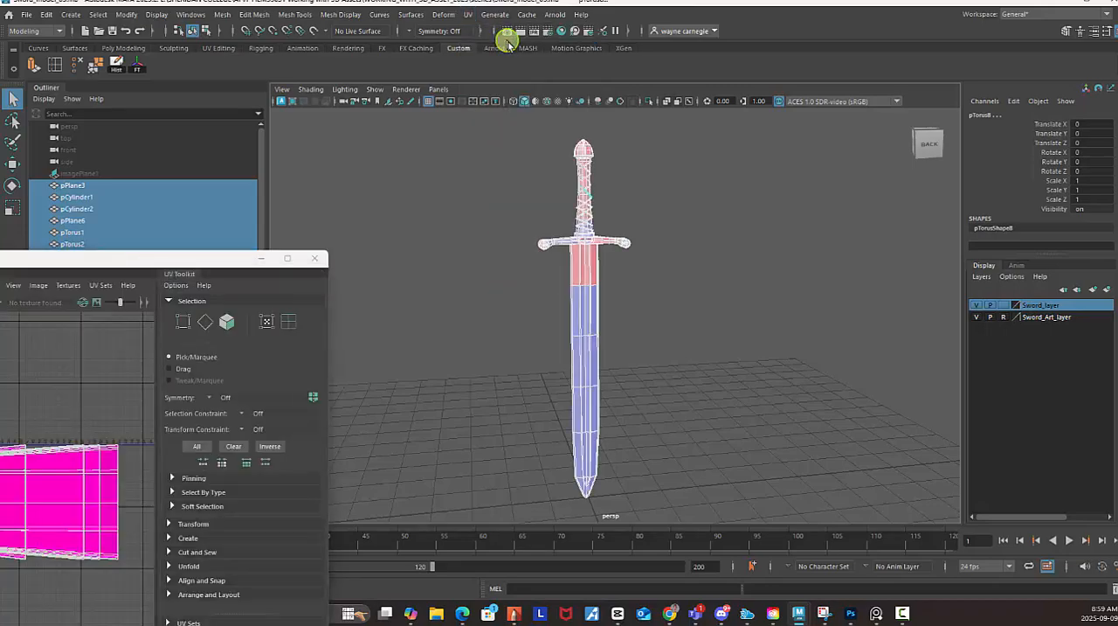
pyautogui.moveTo(182, 258); pyautogui.dragTo(539, 156)
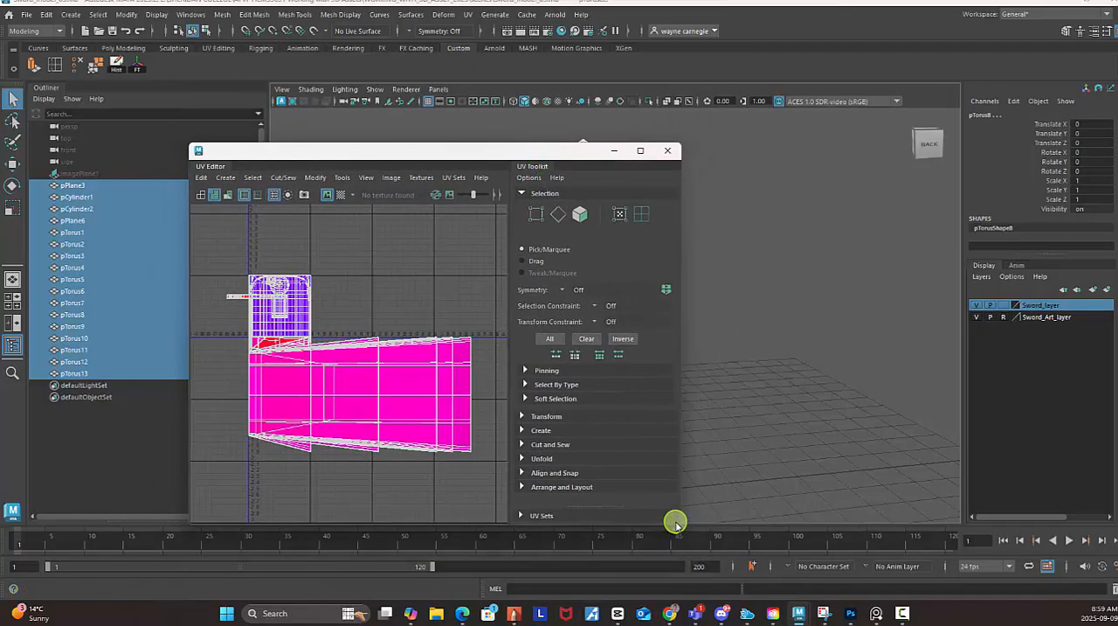
# Arrange and resize the UV Editor window so the UV layout and the whole sword are visible side by side.
pyautogui.scroll(-2, 384, 409)
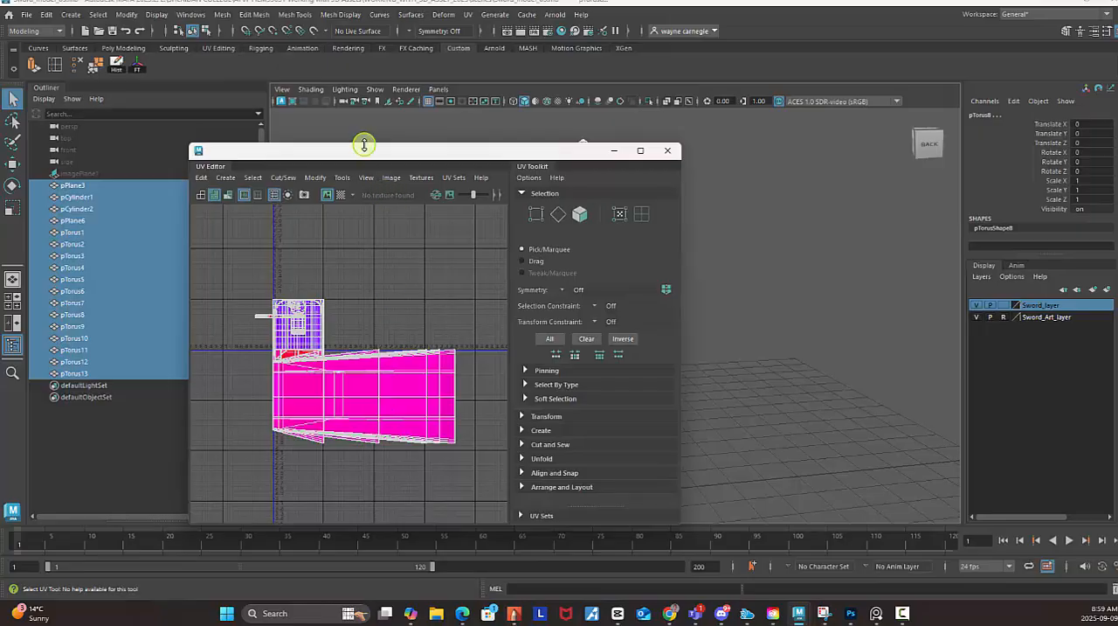
pyautogui.moveTo(365, 150); pyautogui.dragTo(215, 140)
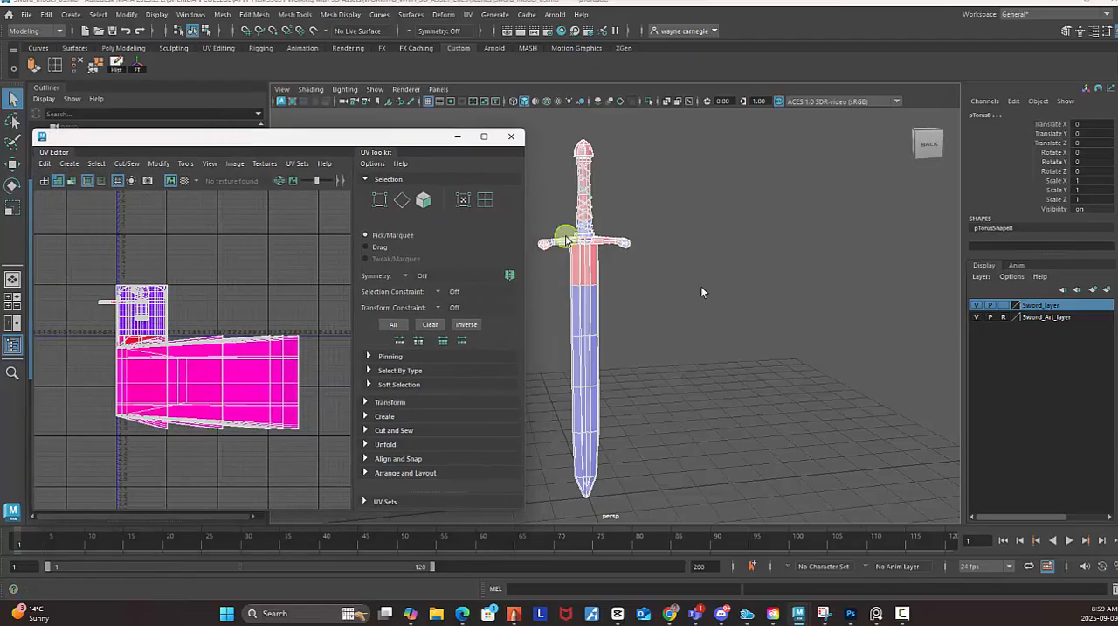
pyautogui.keyDown('alt'); pyautogui.moveTo(741, 235); pyautogui.dragTo(839, 238, button='middle'); pyautogui.keyUp('alt')
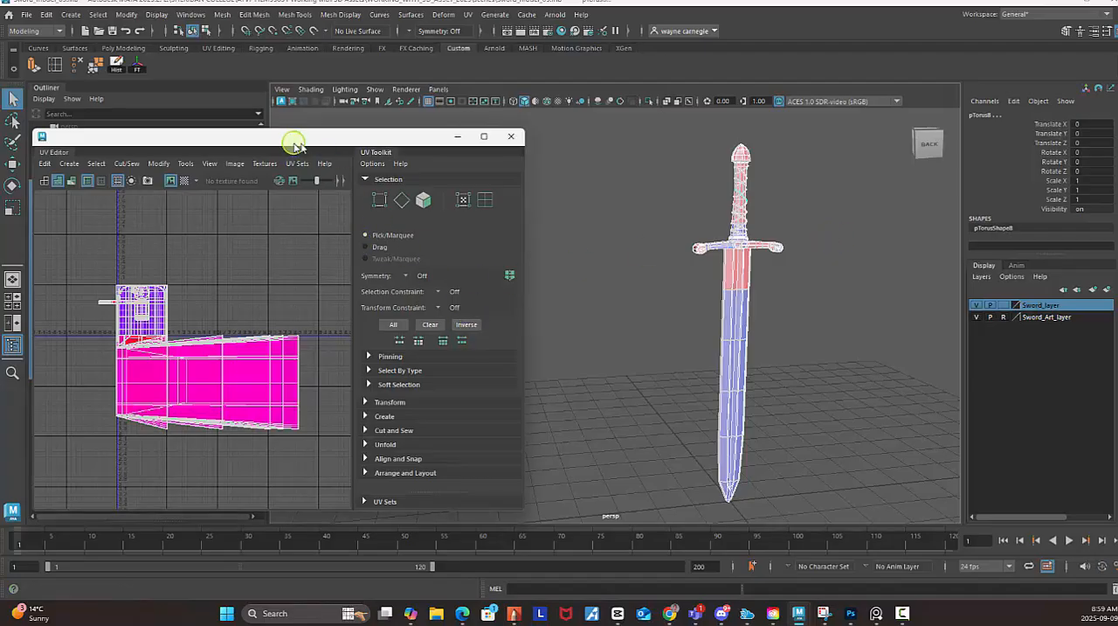
pyautogui.moveTo(294, 145); pyautogui.dragTo(374, 142)
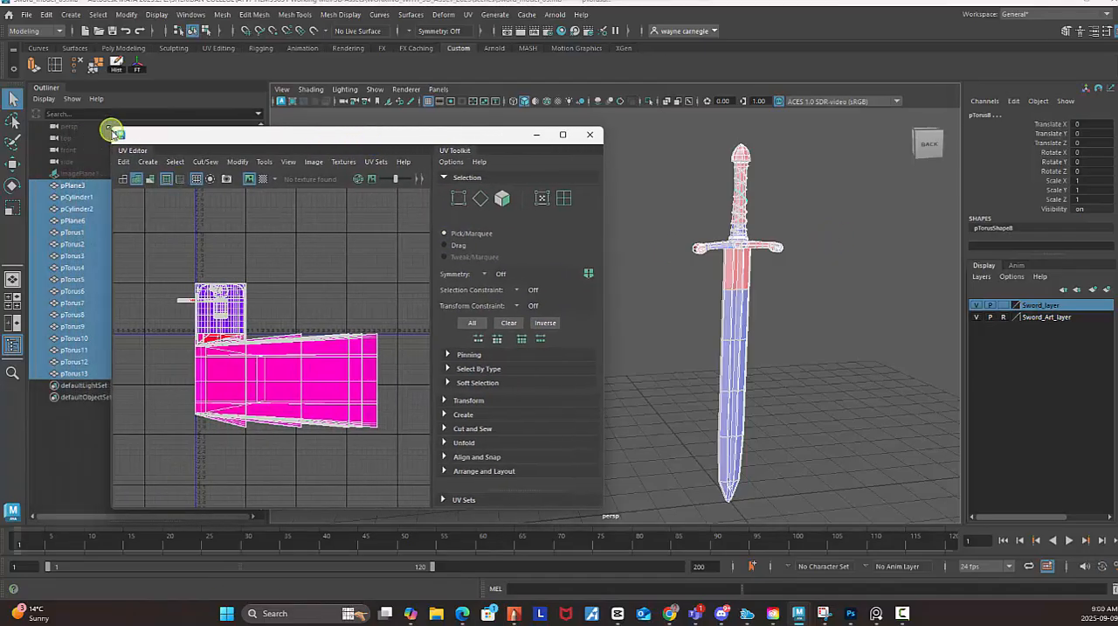
pyautogui.moveTo(114, 131); pyautogui.dragTo(89, 171)
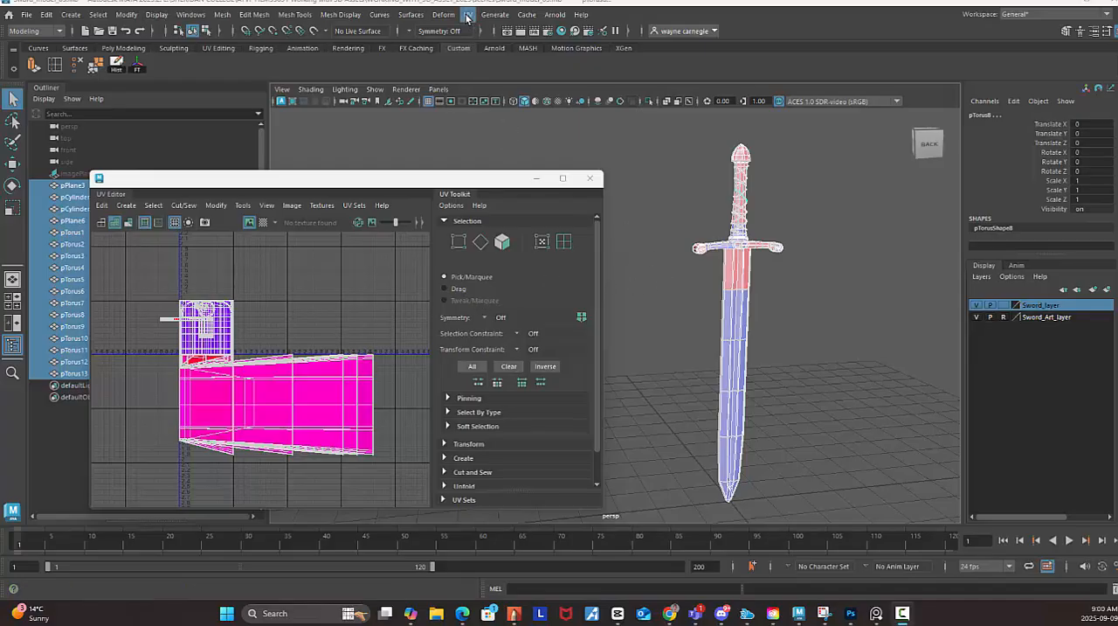
pyautogui.click(467, 15)
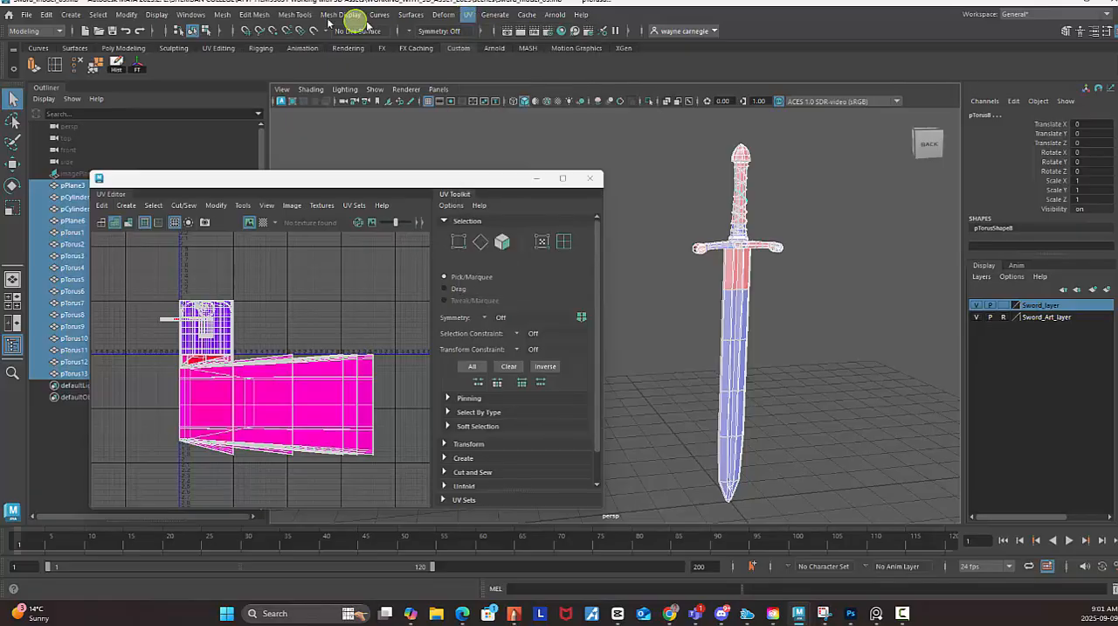
pyautogui.moveTo(230, 15)
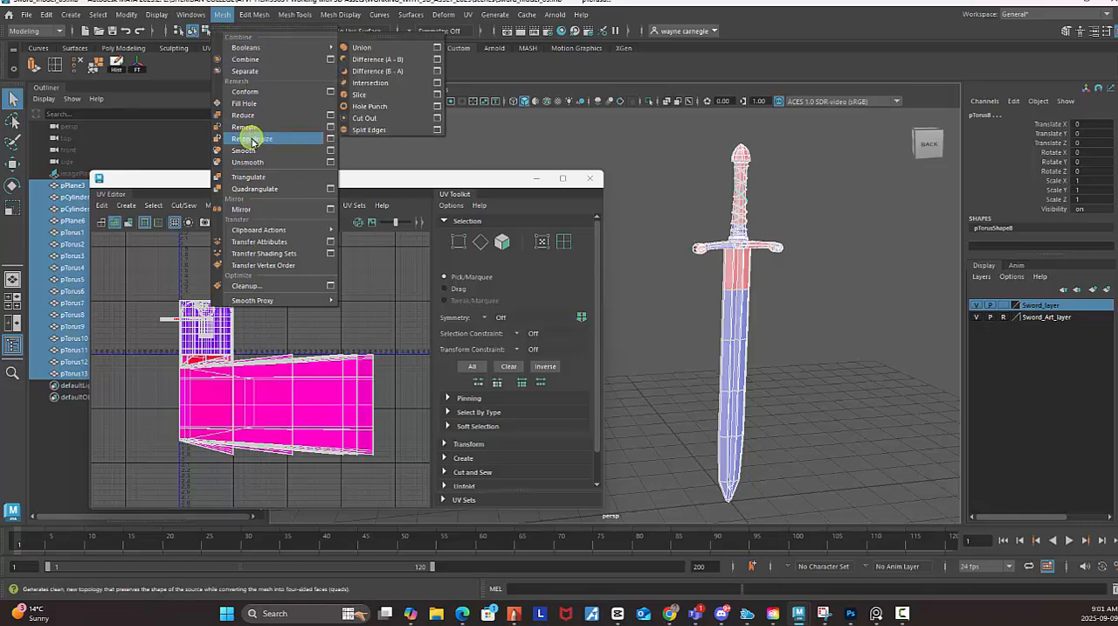
pyautogui.click(264, 93)
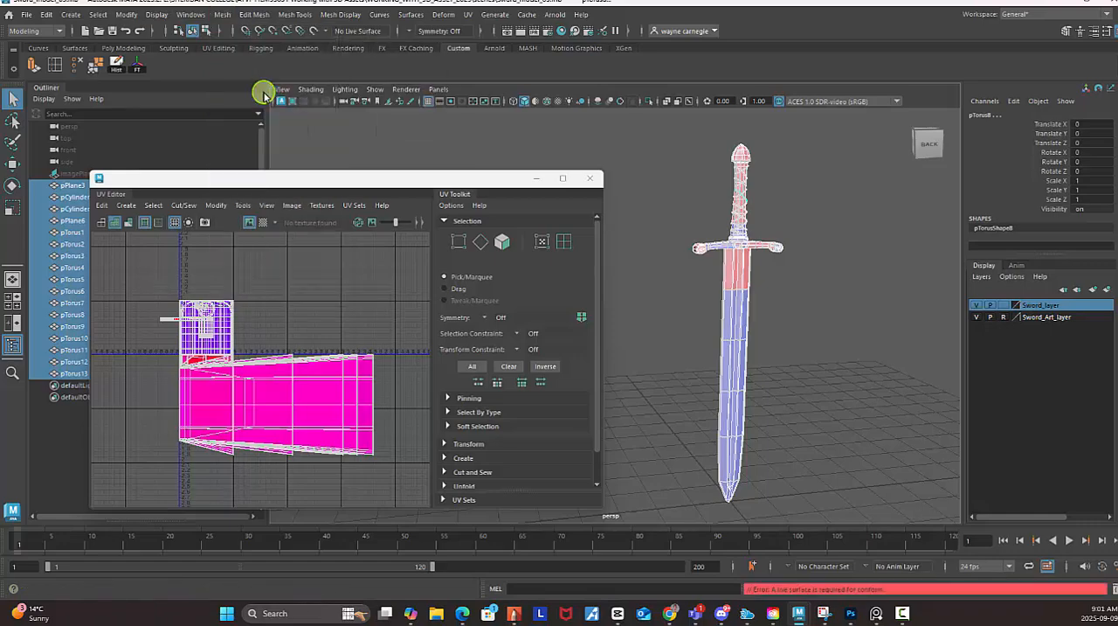
# Clear the selection, reselect all of the sword's meshes in the viewport and combine them into a single mesh.
pyautogui.click(813, 365)
pyautogui.moveTo(387, 183); pyautogui.dragTo(465, 277)
pyautogui.keyDown('alt'); pyautogui.moveTo(859, 307); pyautogui.dragTo(841, 315); pyautogui.keyUp('alt')
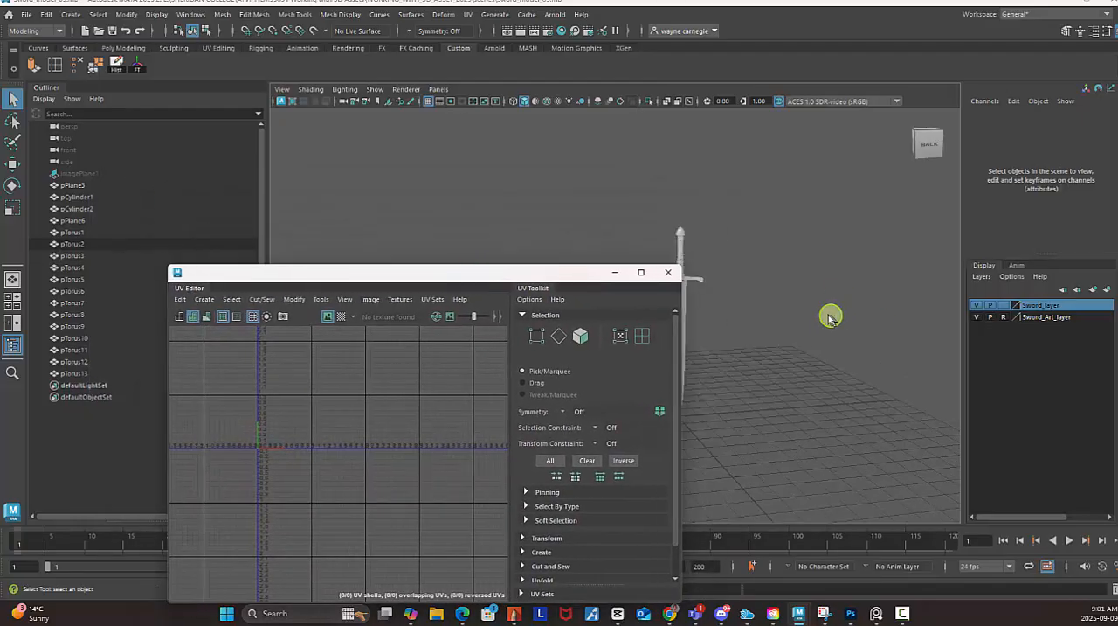
pyautogui.keyDown('alt'); pyautogui.moveTo(781, 259); pyautogui.dragTo(879, 262); pyautogui.keyUp('alt')
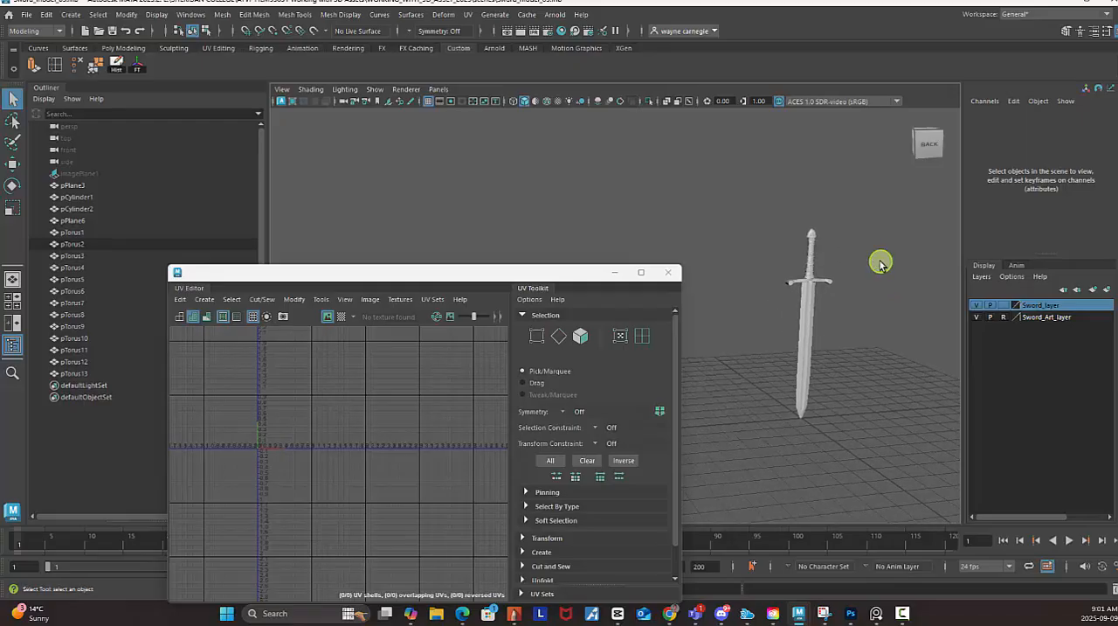
pyautogui.moveTo(743, 184); pyautogui.dragTo(868, 489)
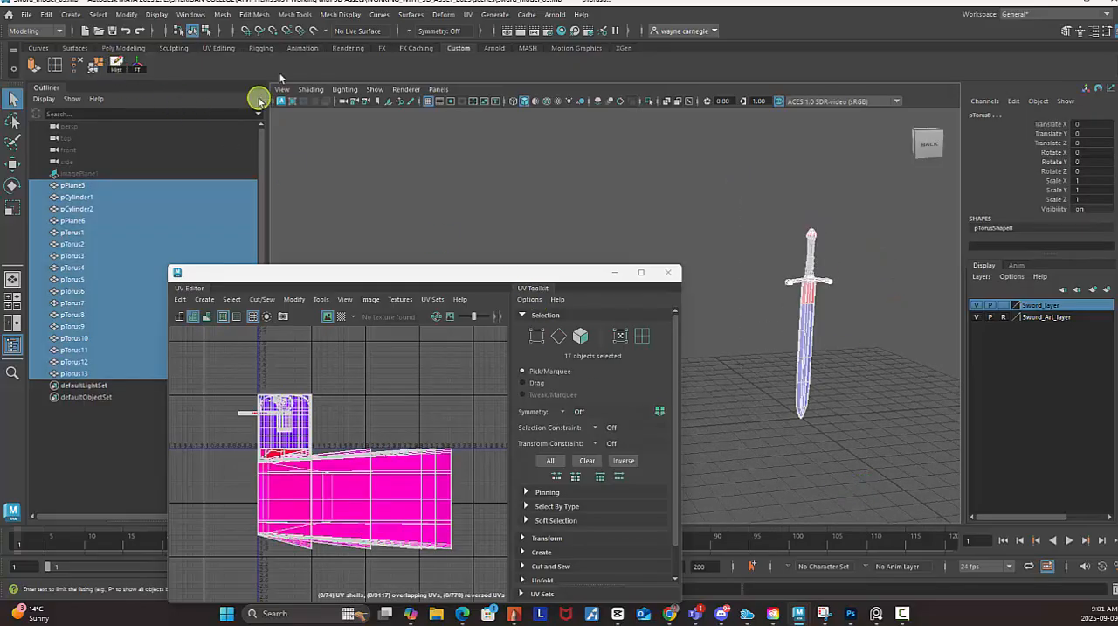
pyautogui.click(222, 15)
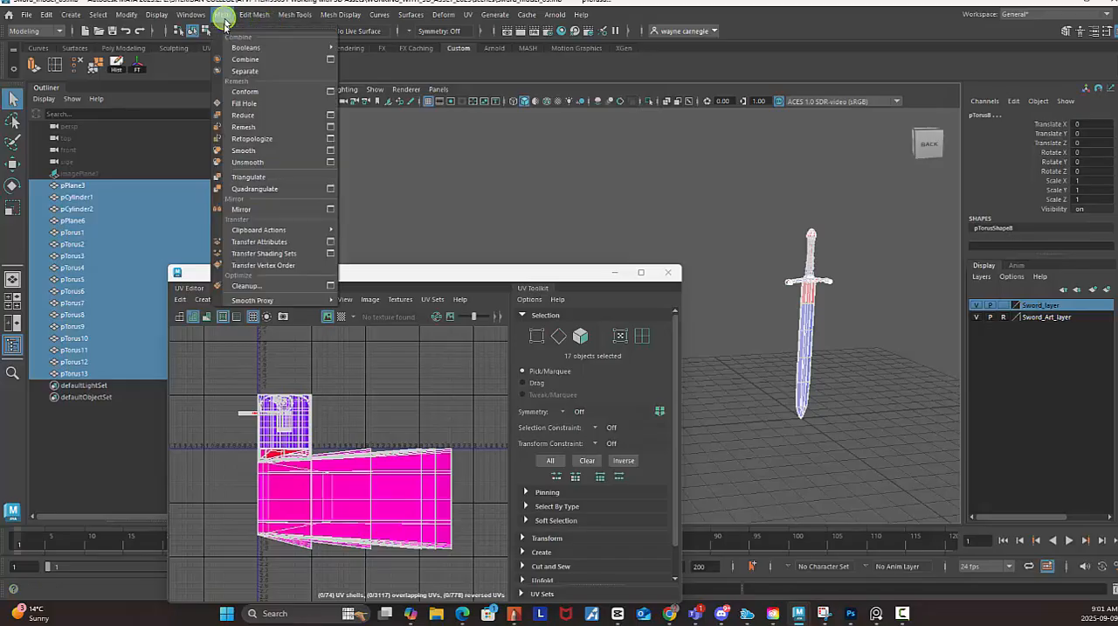
pyautogui.click(249, 60)
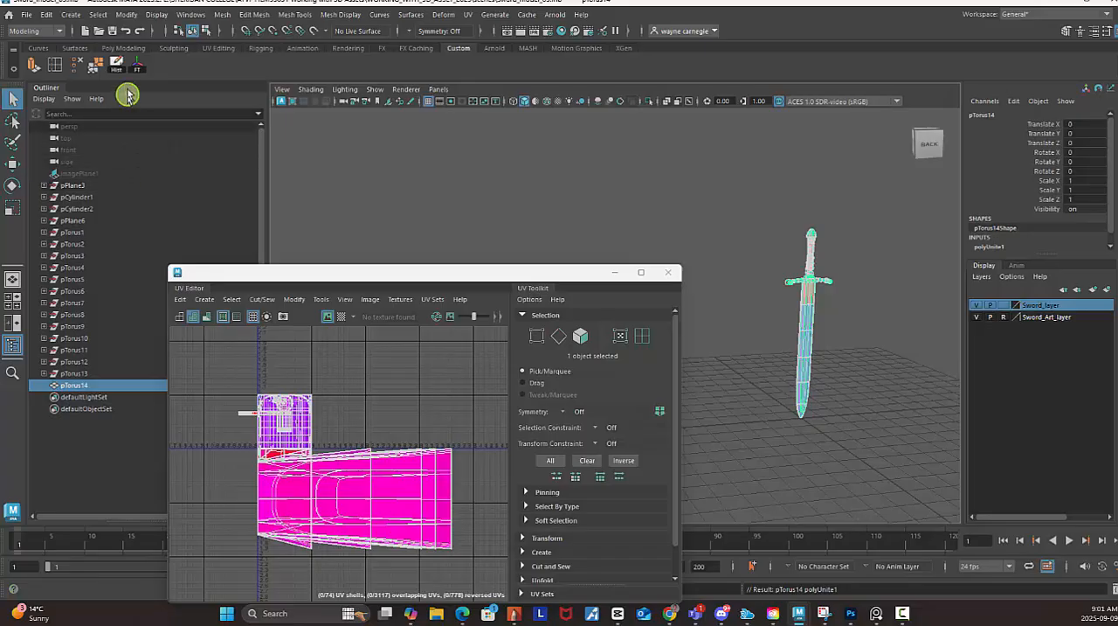
# Delete the construction history of the combined sword mesh.
pyautogui.click(26, 16)
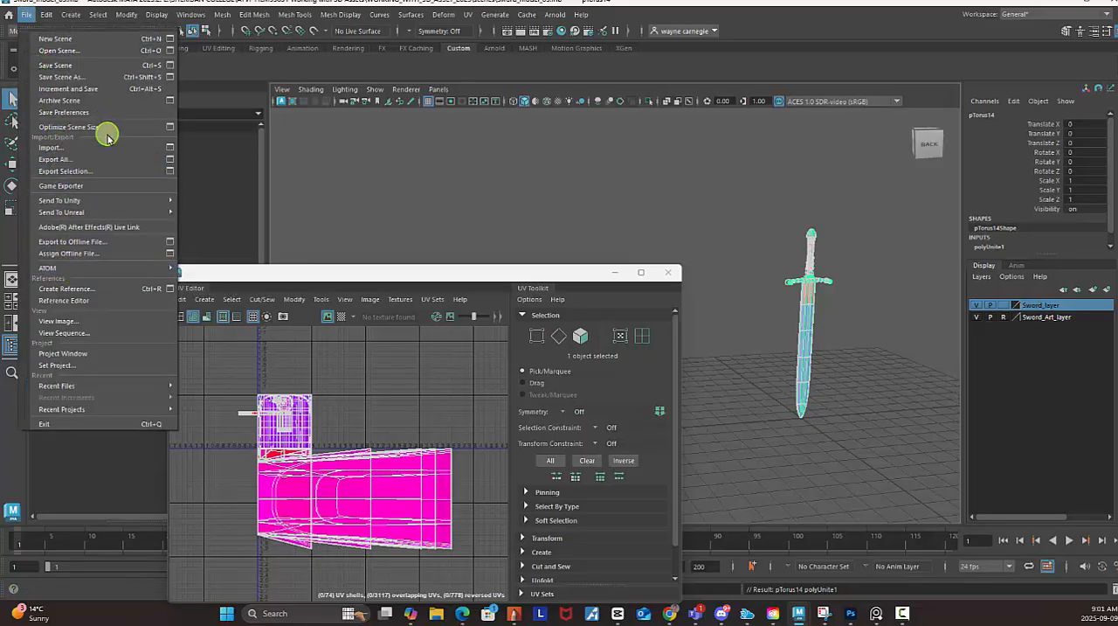
pyautogui.click(45, 15)
pyautogui.moveTo(122, 156)
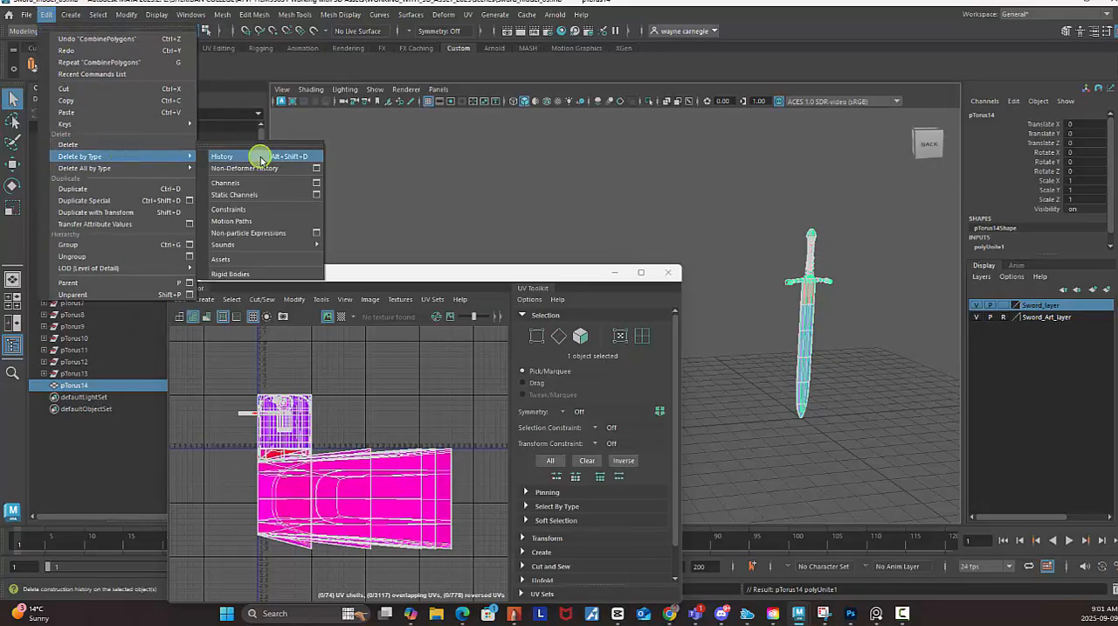
pyautogui.click(257, 155)
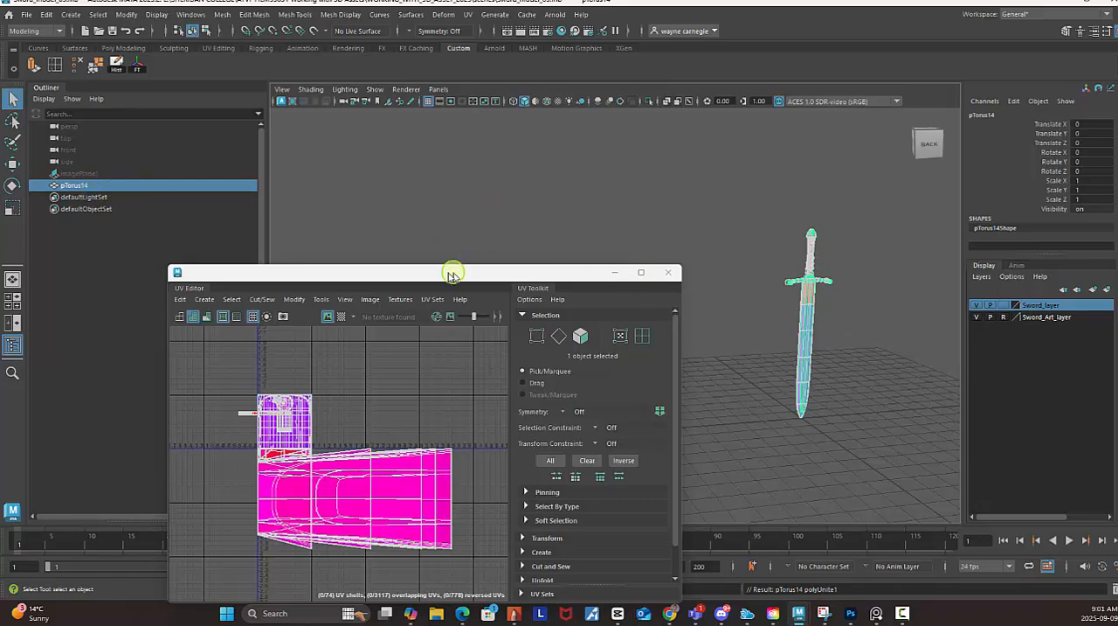
# Rename the combined mesh as SWORD.
pyautogui.moveTo(440, 269); pyautogui.dragTo(483, 212)
pyautogui.scroll(2, 878, 303)
pyautogui.scroll(5, 866, 219)
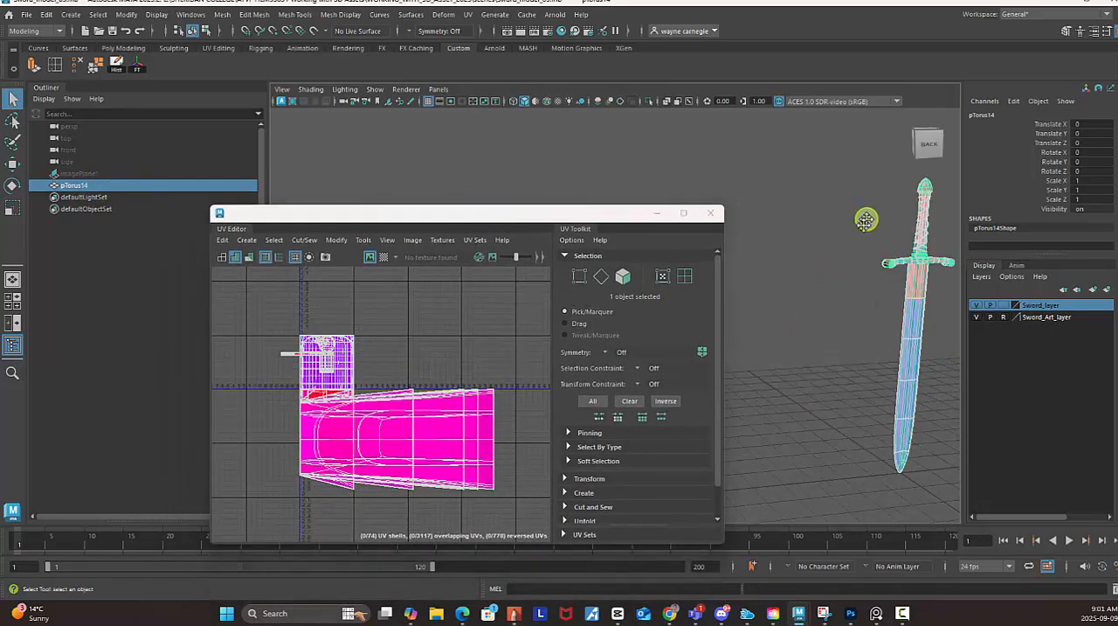
pyautogui.keyDown('alt'); pyautogui.moveTo(784, 235); pyautogui.dragTo(792, 202); pyautogui.keyUp('alt')
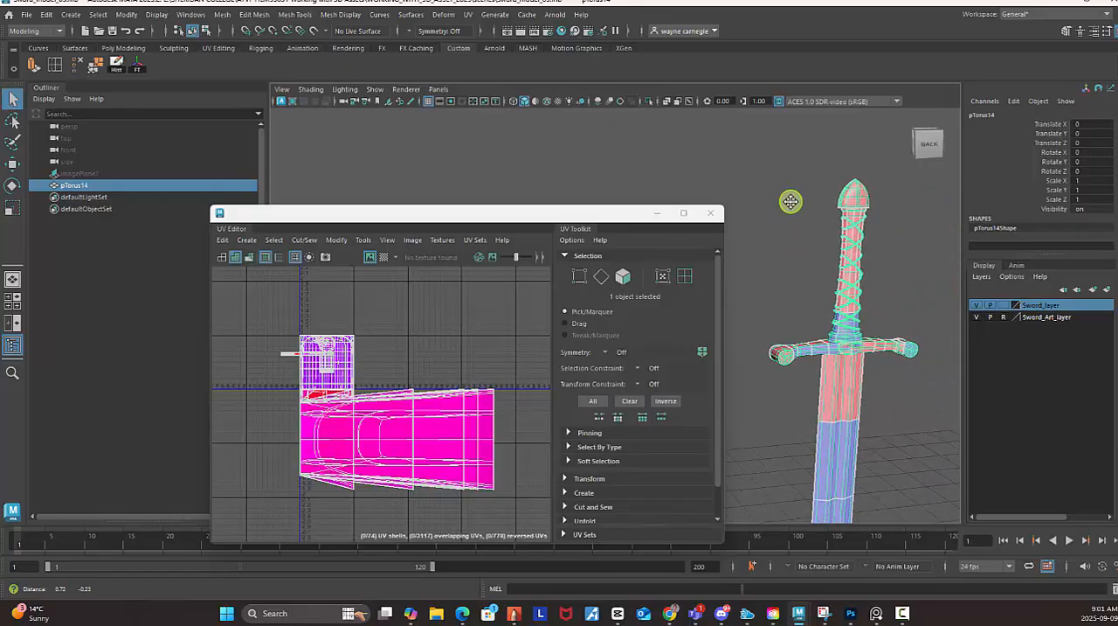
pyautogui.doubleClick(77, 185)
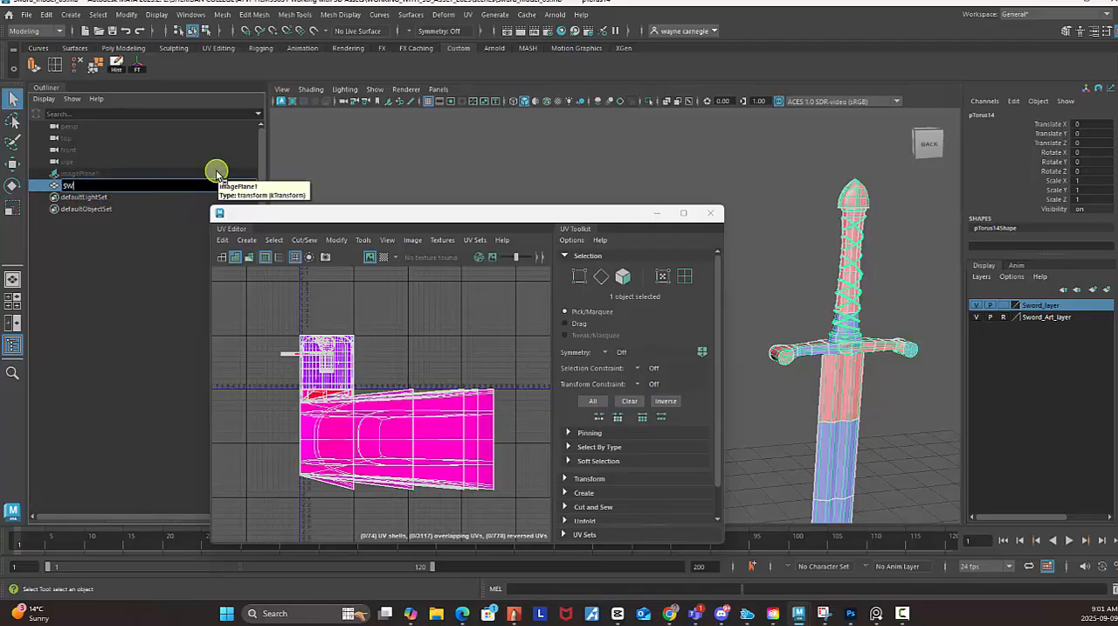
pyautogui.press('Return')
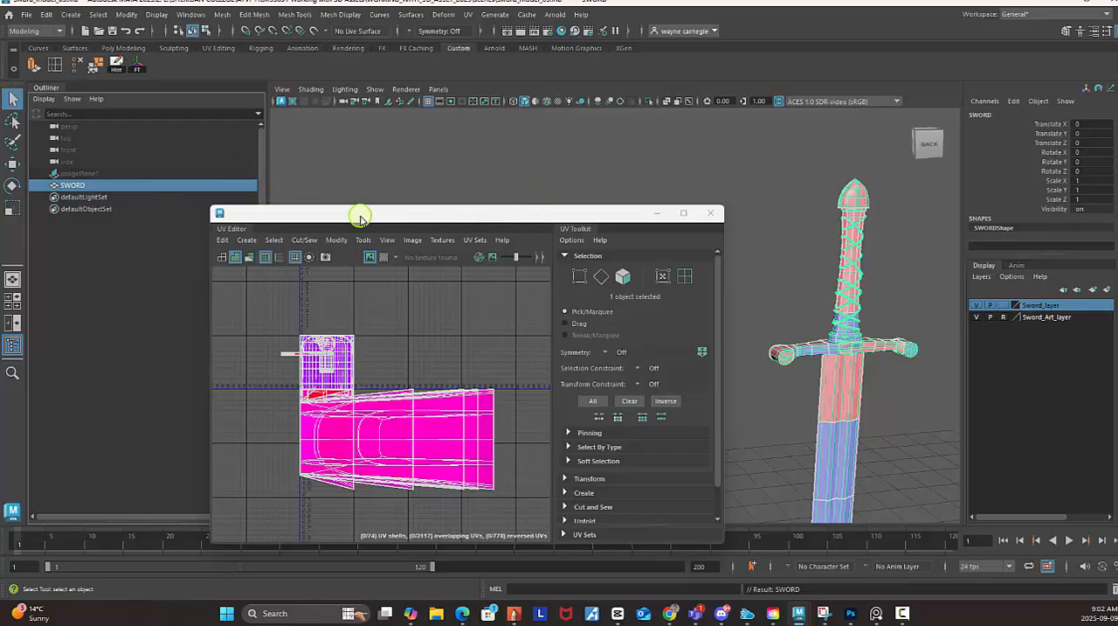
# Reset the Planar Mapping options and project the sword's UVs from the camera, fitted to the bounding box, keeping the image width/height ratio.
pyautogui.moveTo(355, 215); pyautogui.dragTo(327, 215)
pyautogui.keyDown('alt'); pyautogui.moveTo(797, 343); pyautogui.dragTo(749, 268, button='middle'); pyautogui.keyUp('alt')
pyautogui.keyDown('alt'); pyautogui.moveTo(749, 268); pyautogui.dragTo(874, 303, button='right'); pyautogui.keyUp('alt')
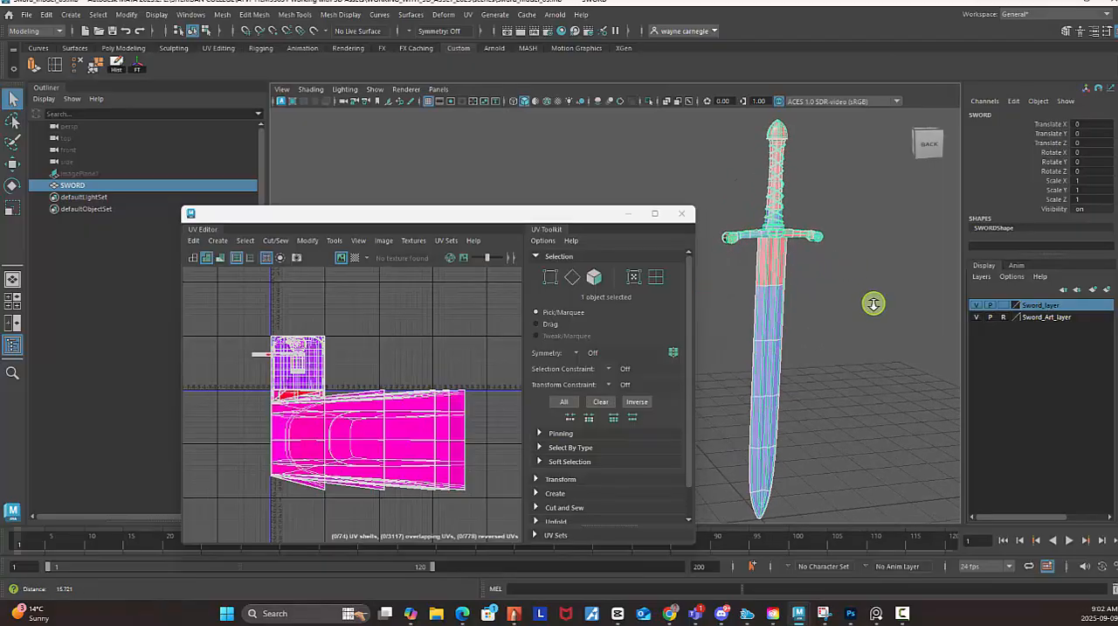
pyautogui.click(467, 15)
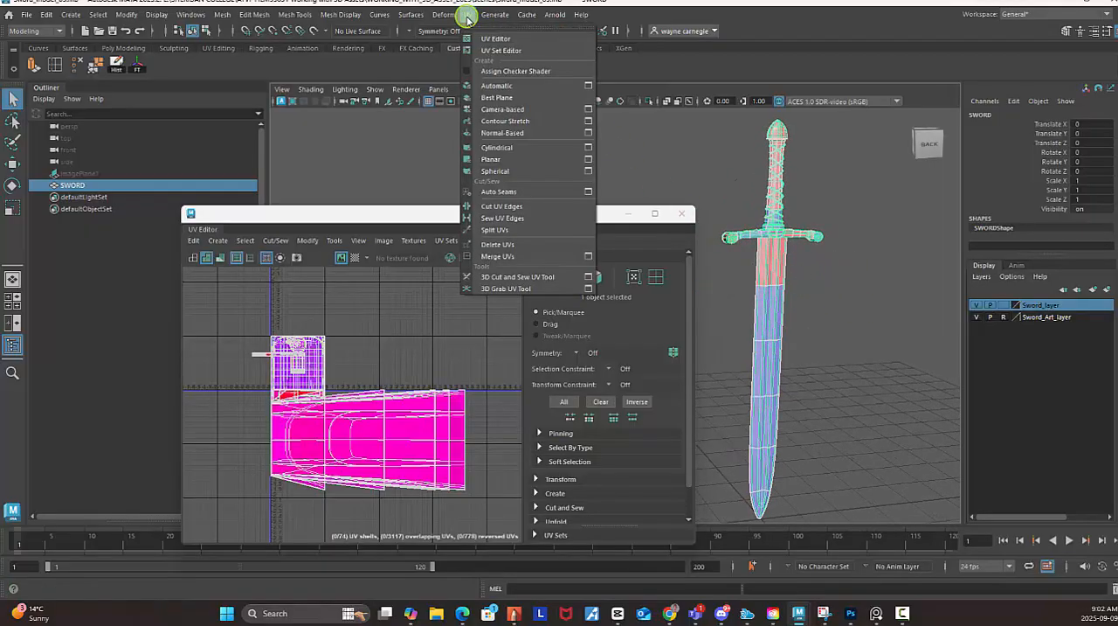
pyautogui.click(589, 158)
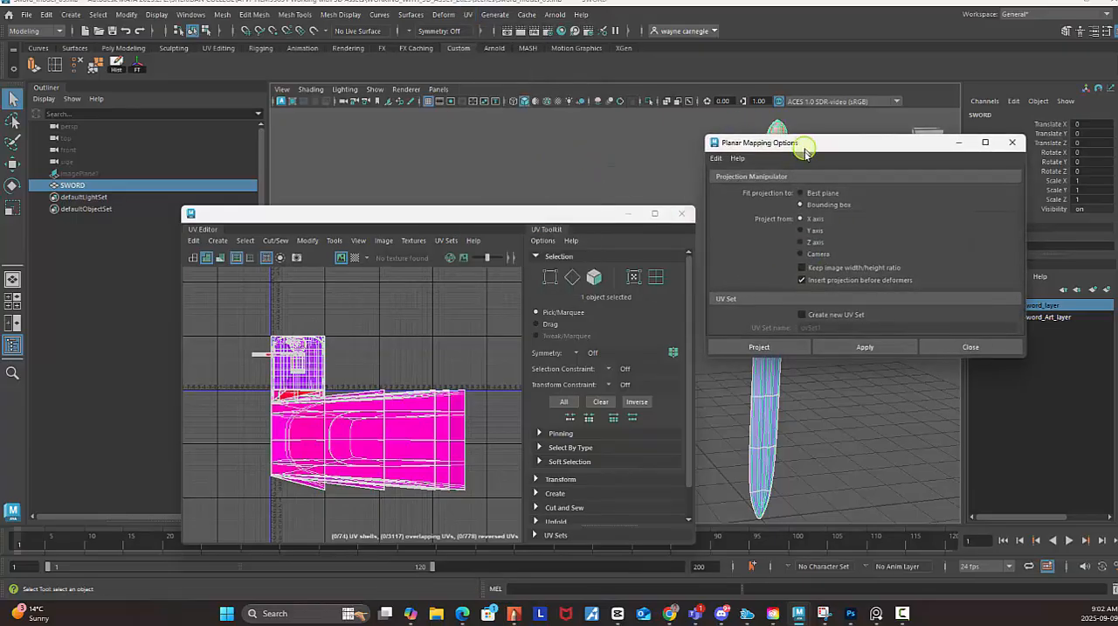
pyautogui.moveTo(805, 151); pyautogui.dragTo(879, 260)
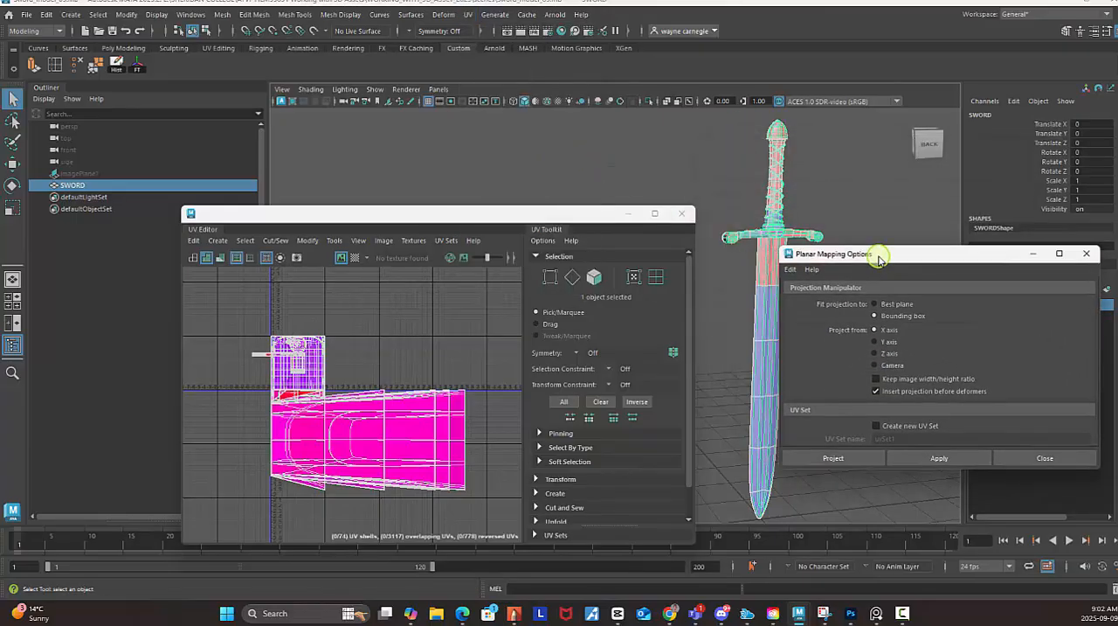
pyautogui.click(794, 267)
pyautogui.click(805, 298)
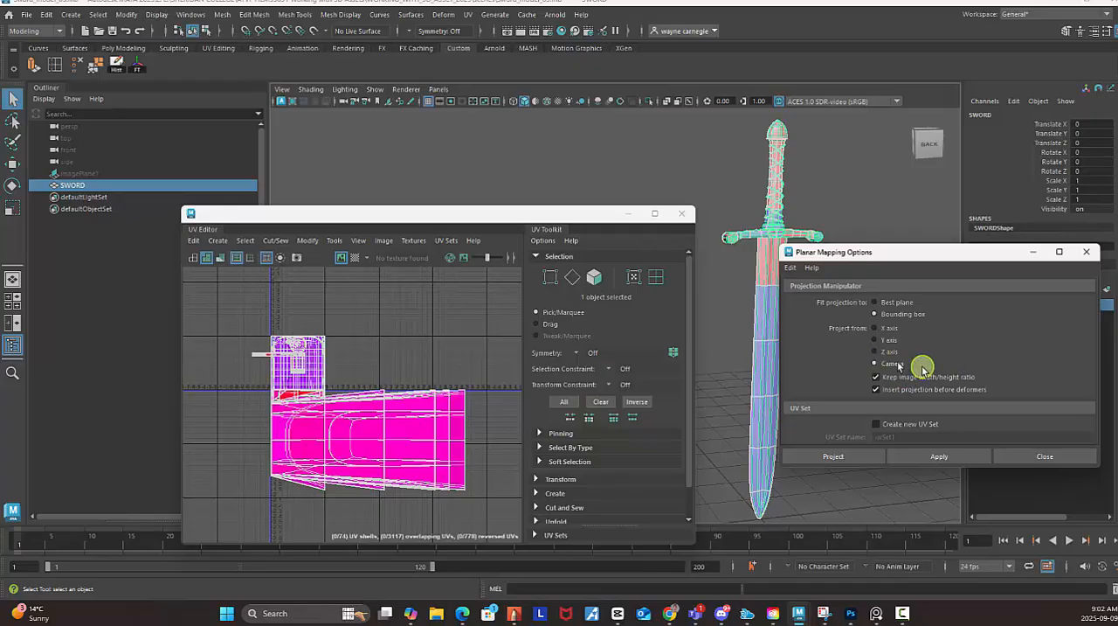
pyautogui.click(951, 457)
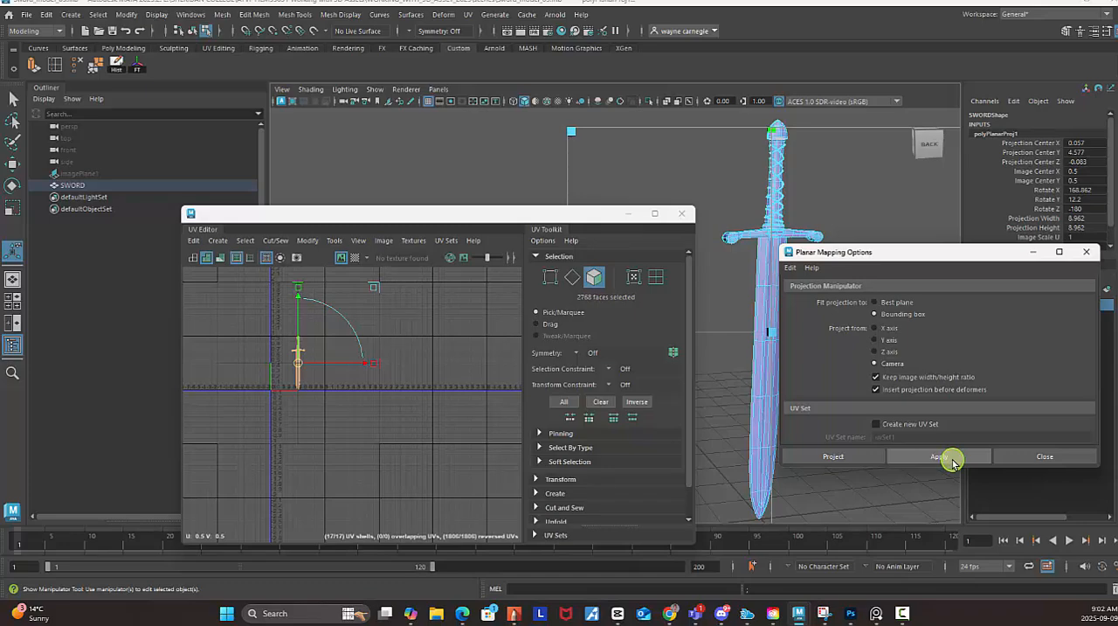
pyautogui.click(1065, 458)
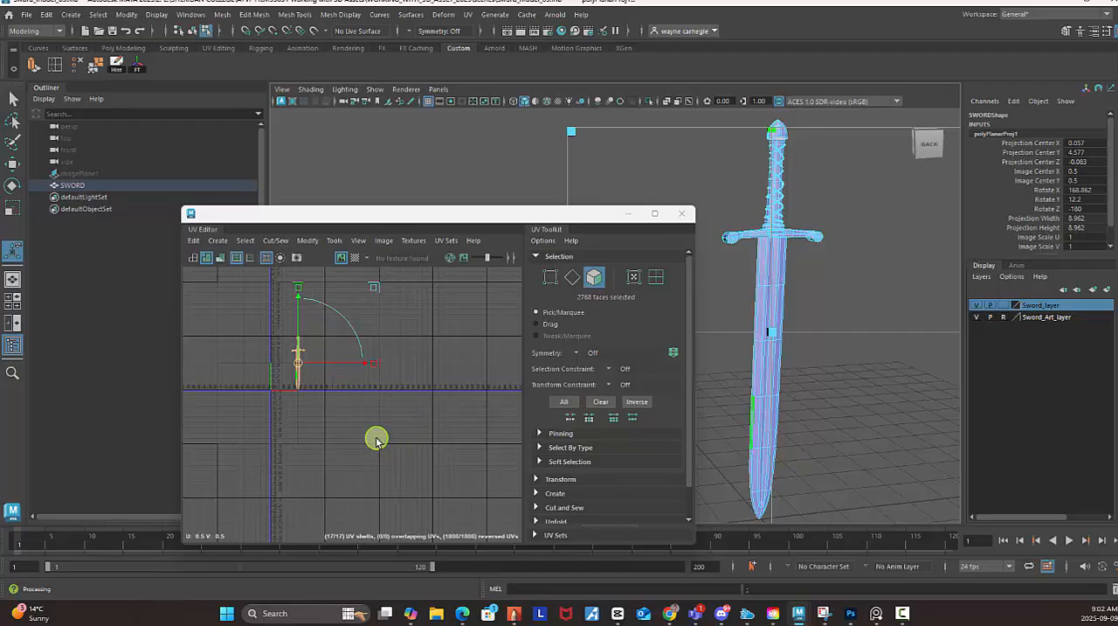
# Examine the sword's planar-projected UVs up close within the UV Editor's grid.
pyautogui.keyDown('alt'); pyautogui.moveTo(356, 419); pyautogui.dragTo(480, 446, button='right'); pyautogui.keyUp('alt')
pyautogui.keyDown('alt'); pyautogui.moveTo(317, 377); pyautogui.dragTo(382, 414, button='middle'); pyautogui.keyUp('alt')
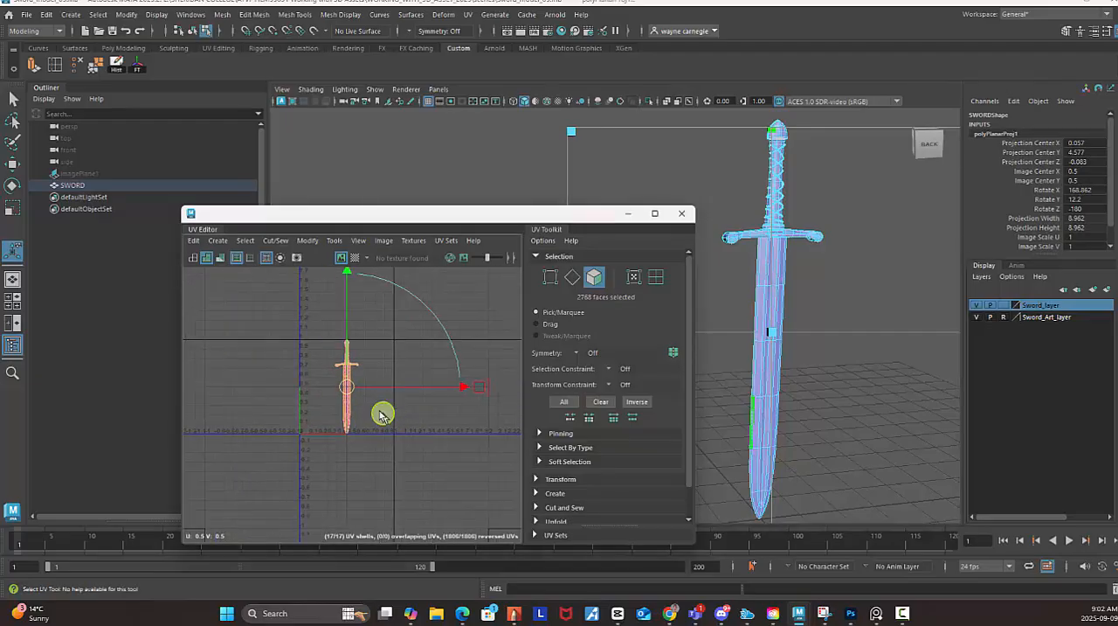
pyautogui.keyDown('alt'); pyautogui.moveTo(382, 414); pyautogui.dragTo(531, 464, button='right'); pyautogui.keyUp('alt')
pyautogui.keyDown('alt'); pyautogui.moveTo(428, 368); pyautogui.dragTo(457, 412, button='middle'); pyautogui.keyUp('alt')
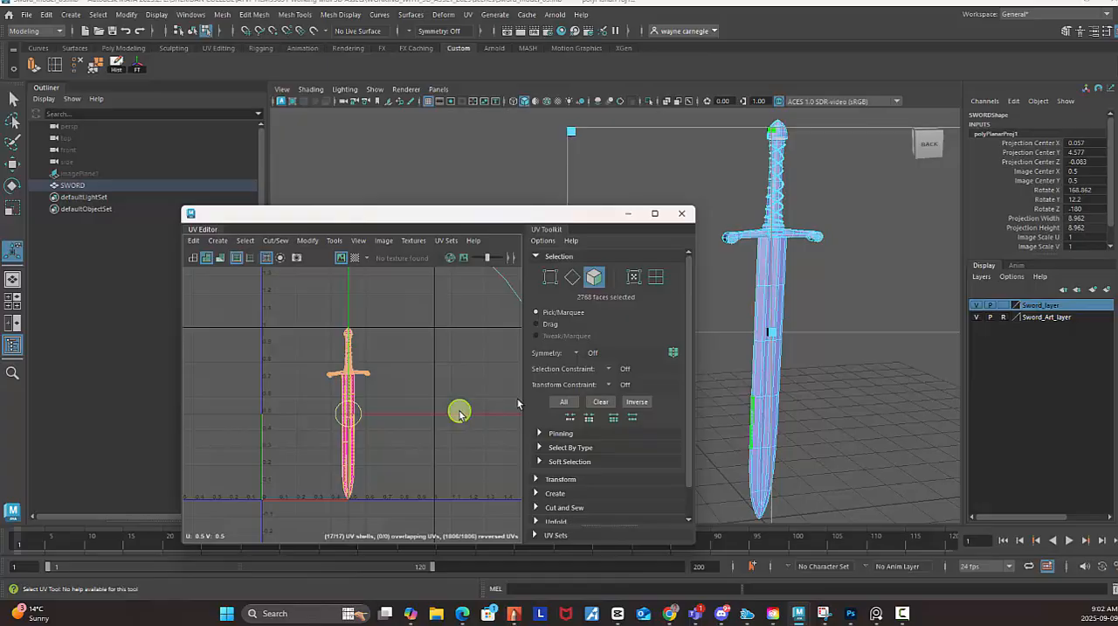
pyautogui.click(657, 214)
pyautogui.keyDown('alt'); pyautogui.moveTo(606, 297); pyautogui.dragTo(581, 347, button='middle'); pyautogui.keyUp('alt')
pyautogui.click(1092, 6)
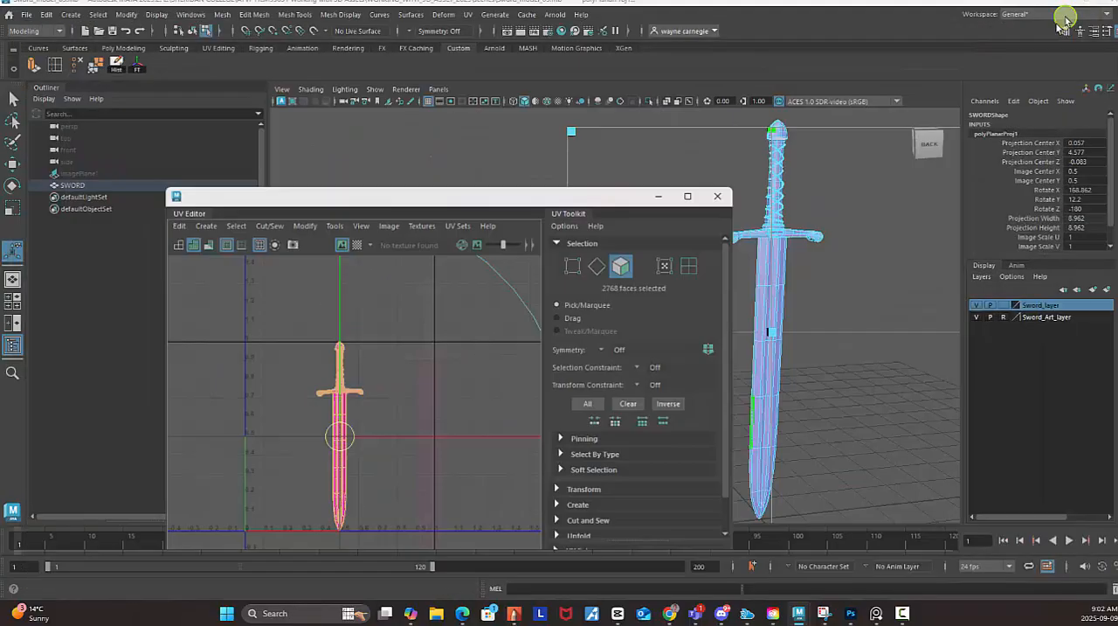
pyautogui.keyDown('alt'); pyautogui.moveTo(467, 319); pyautogui.dragTo(400, 355, button='middle'); pyautogui.keyUp('alt')
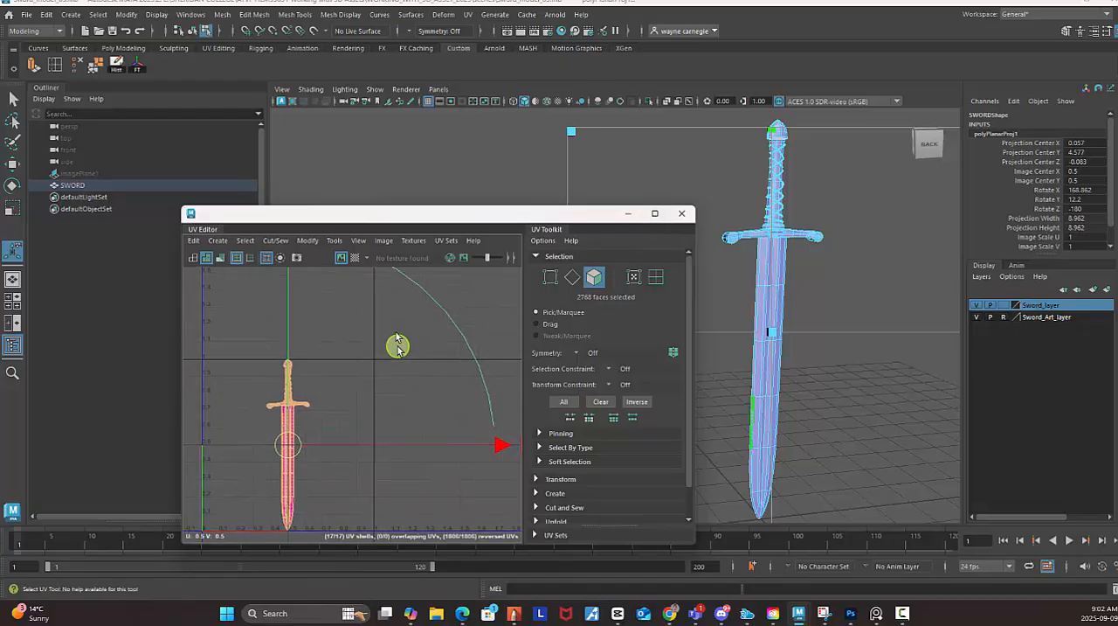
# Display the checker map on the sword and inspect the pattern on its blade and guard up close.
pyautogui.click(354, 259)
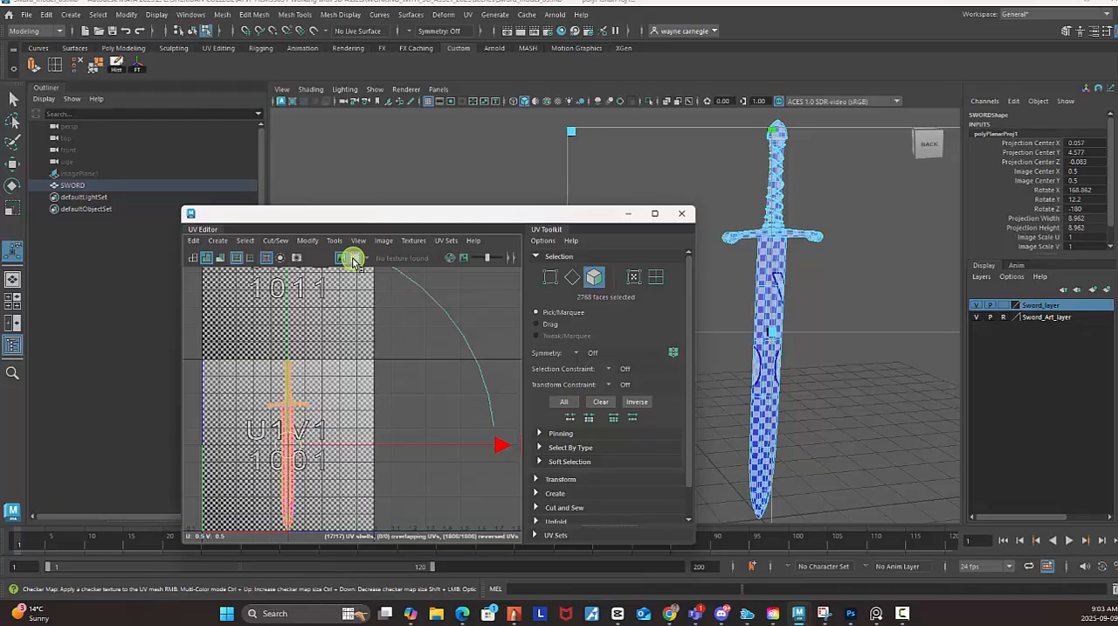
pyautogui.keyDown('alt'); pyautogui.moveTo(920, 371); pyautogui.dragTo(871, 359, button='right'); pyautogui.keyUp('alt')
pyautogui.keyDown('alt'); pyautogui.moveTo(852, 324); pyautogui.dragTo(872, 340, button='middle'); pyautogui.keyUp('alt')
pyautogui.keyDown('alt'); pyautogui.moveTo(865, 282); pyautogui.dragTo(844, 267); pyautogui.keyUp('alt')
pyautogui.keyDown('alt'); pyautogui.moveTo(844, 268); pyautogui.dragTo(851, 266, button='middle'); pyautogui.keyUp('alt')
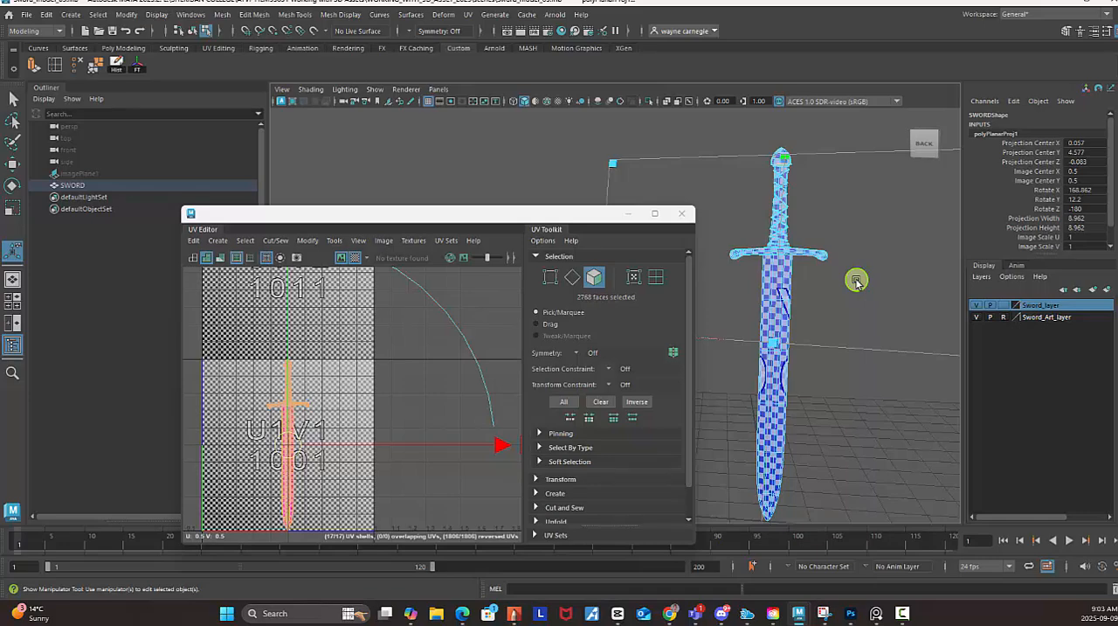
pyautogui.keyDown('alt'); pyautogui.moveTo(855, 289); pyautogui.dragTo(864, 268); pyautogui.keyUp('alt')
pyautogui.keyDown('alt'); pyautogui.moveTo(864, 267); pyautogui.dragTo(962, 307, button='right'); pyautogui.keyUp('alt')
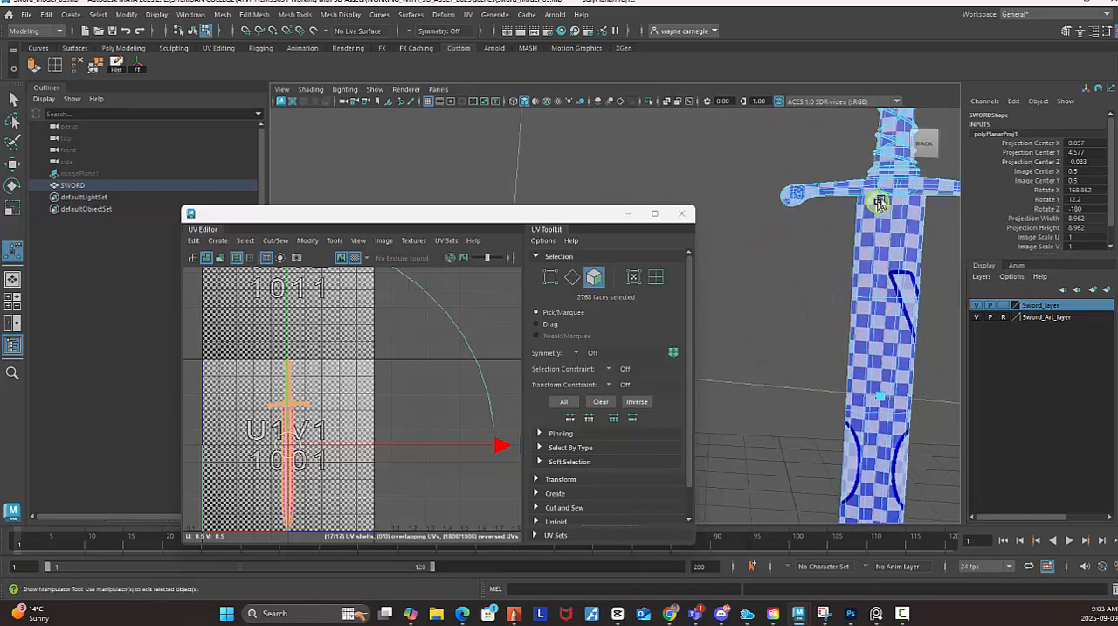
pyautogui.keyDown('alt'); pyautogui.moveTo(894, 257); pyautogui.dragTo(843, 264); pyautogui.keyUp('alt')
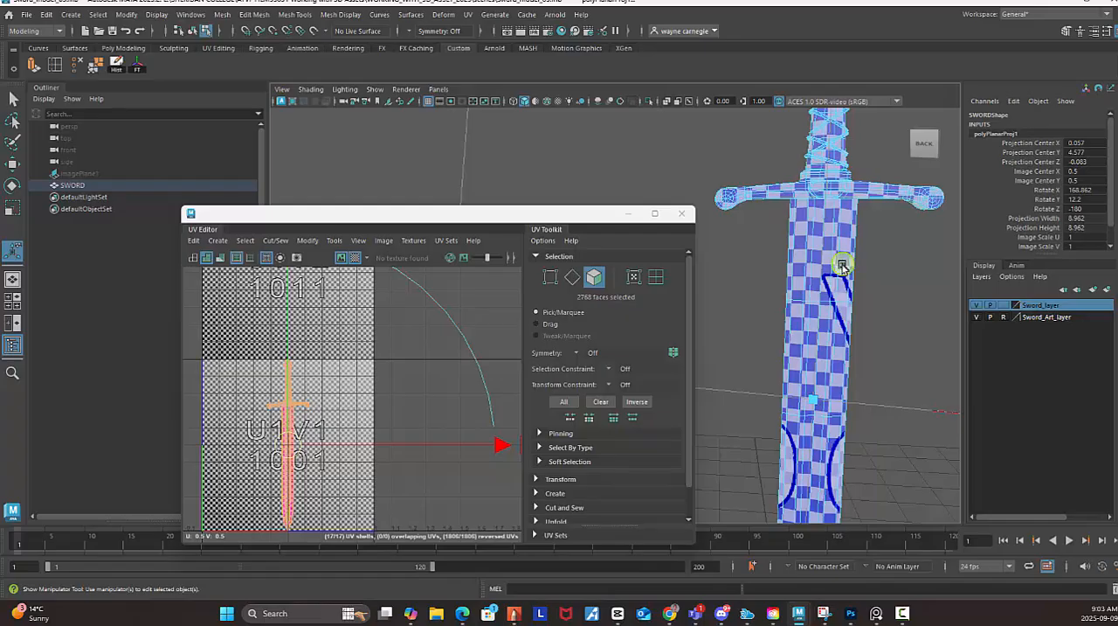
# Turn off the checker map on the sword and clear the face selection.
pyautogui.keyDown('alt'); pyautogui.moveTo(881, 300); pyautogui.dragTo(775, 258, button='right'); pyautogui.keyUp('alt')
pyautogui.keyDown('alt'); pyautogui.moveTo(780, 265); pyautogui.dragTo(865, 244, button='middle'); pyautogui.keyUp('alt')
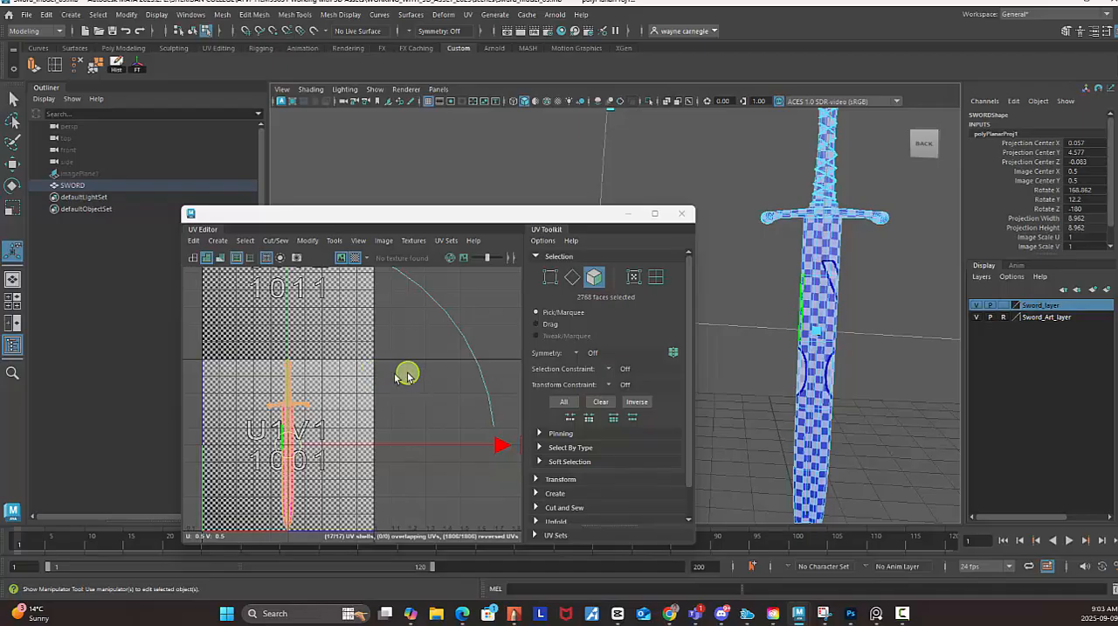
pyautogui.keyDown('alt'); pyautogui.moveTo(406, 374); pyautogui.dragTo(441, 368, button='middle'); pyautogui.keyUp('alt')
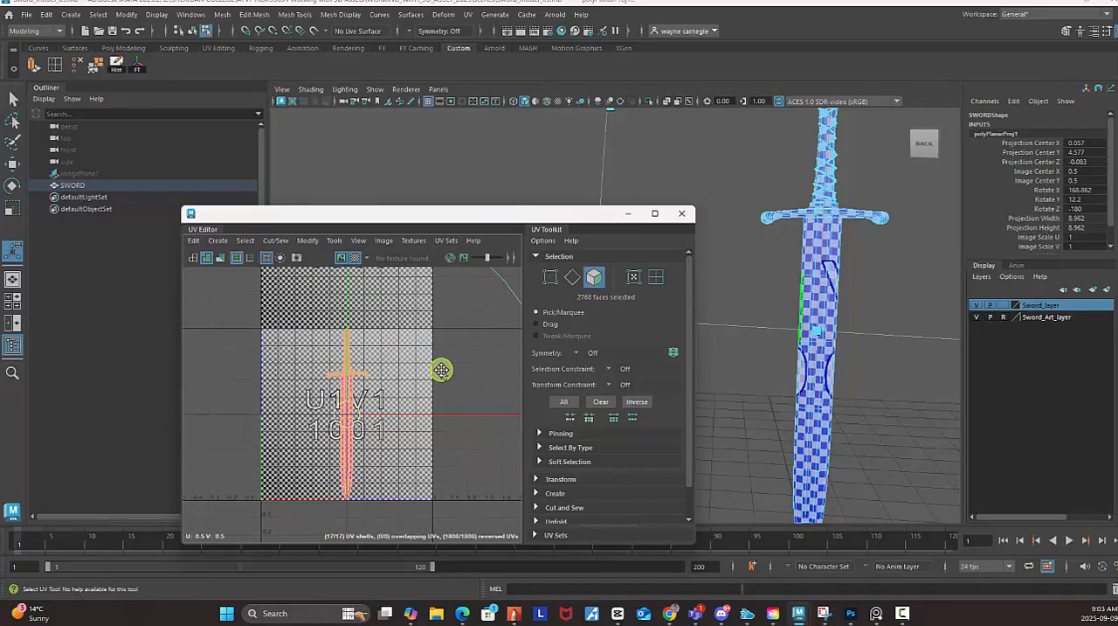
pyautogui.click(358, 259)
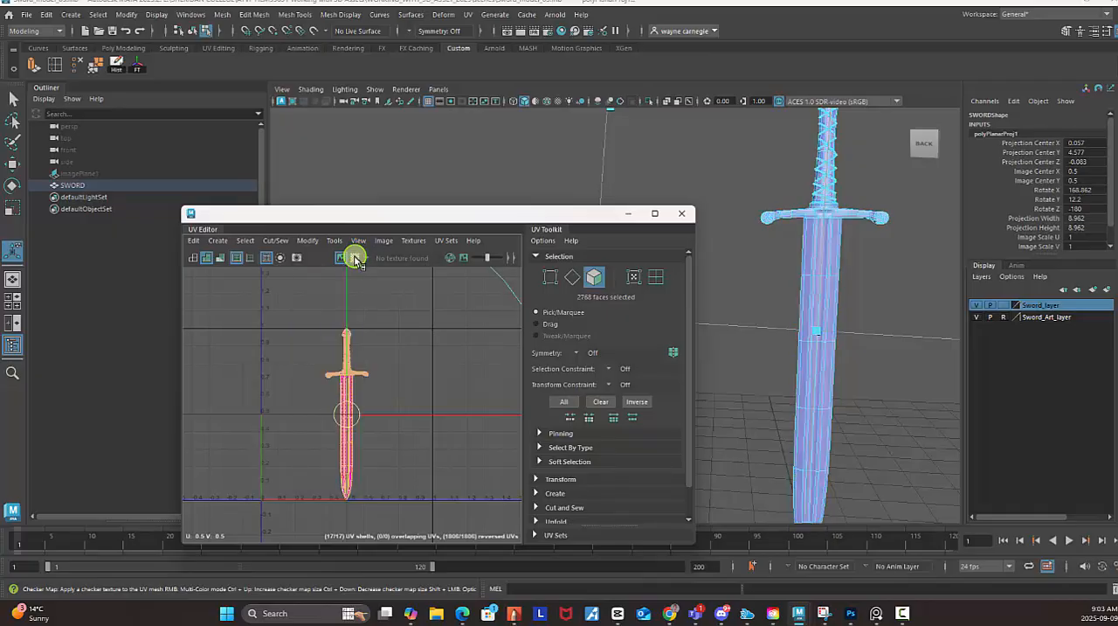
pyautogui.click(416, 494)
pyautogui.keyDown('alt'); pyautogui.moveTo(427, 417); pyautogui.dragTo(434, 401, button='middle'); pyautogui.keyUp('alt')
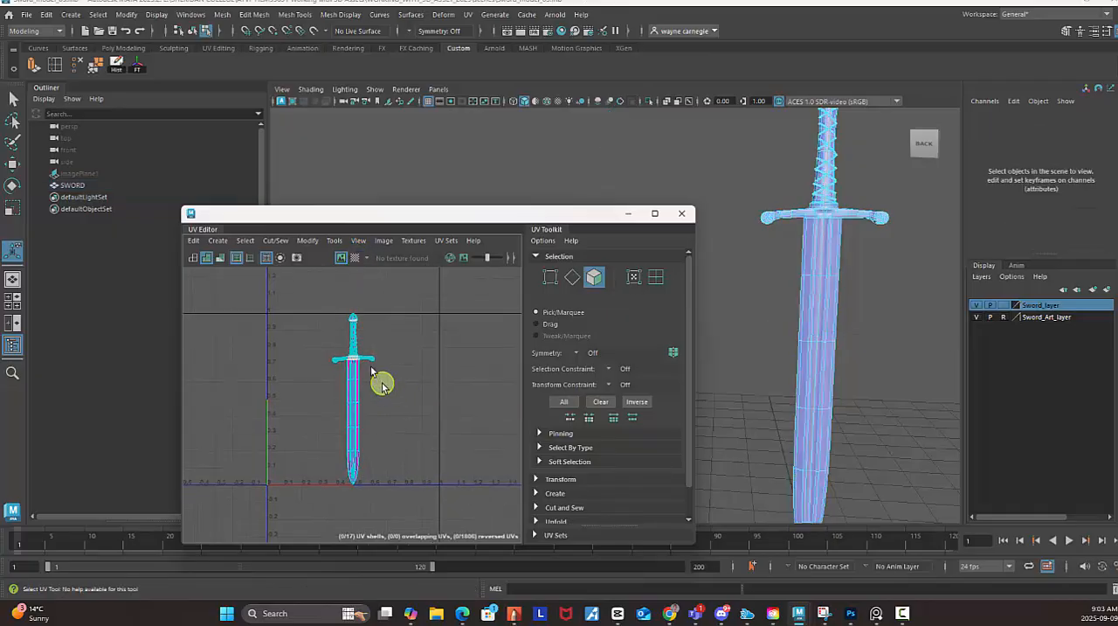
# Select the blade's UV shell and move it sideways out of the 0–1 tile, to about U 1.21.
pyautogui.moveTo(396, 379); pyautogui.dragTo(358, 368, button='right')
pyautogui.click(355, 382)
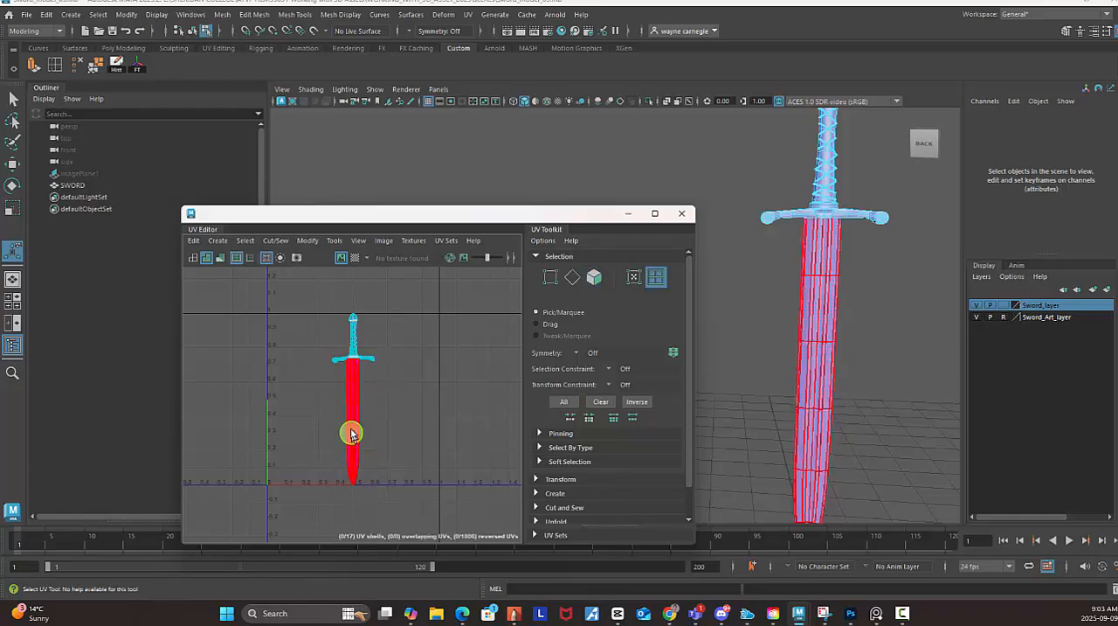
pyautogui.click(352, 435)
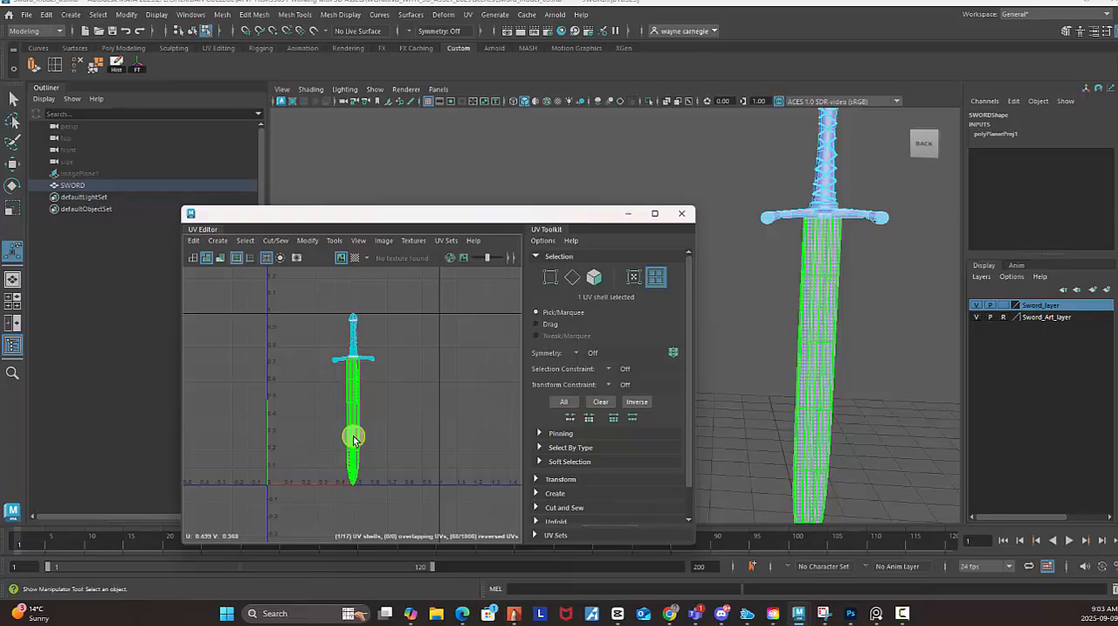
pyautogui.press('w')
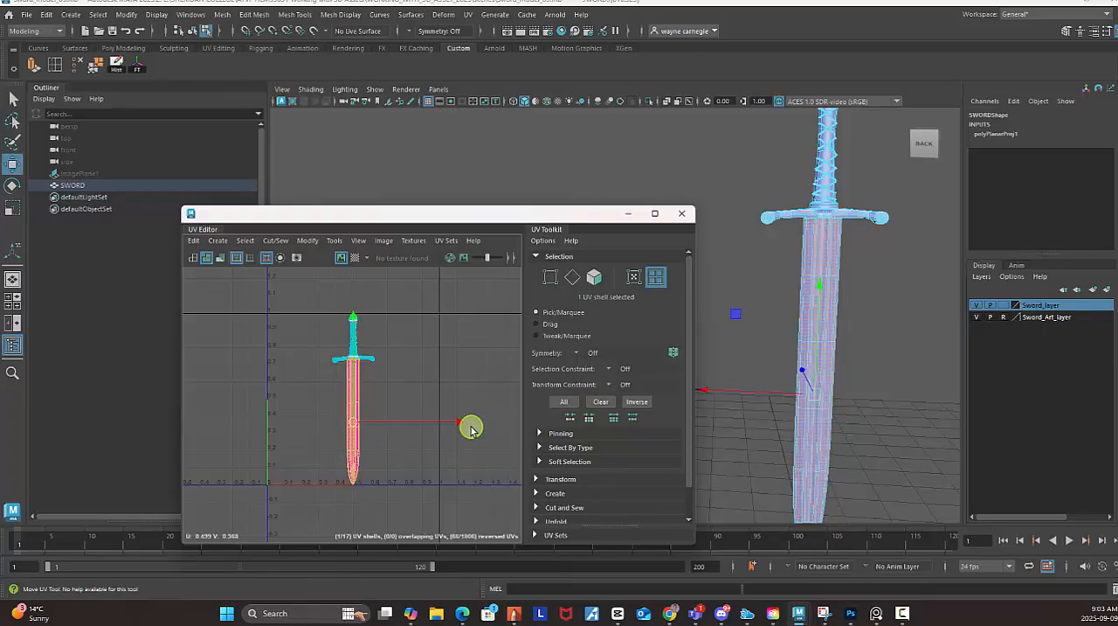
pyautogui.moveTo(455, 423); pyautogui.dragTo(525, 424)
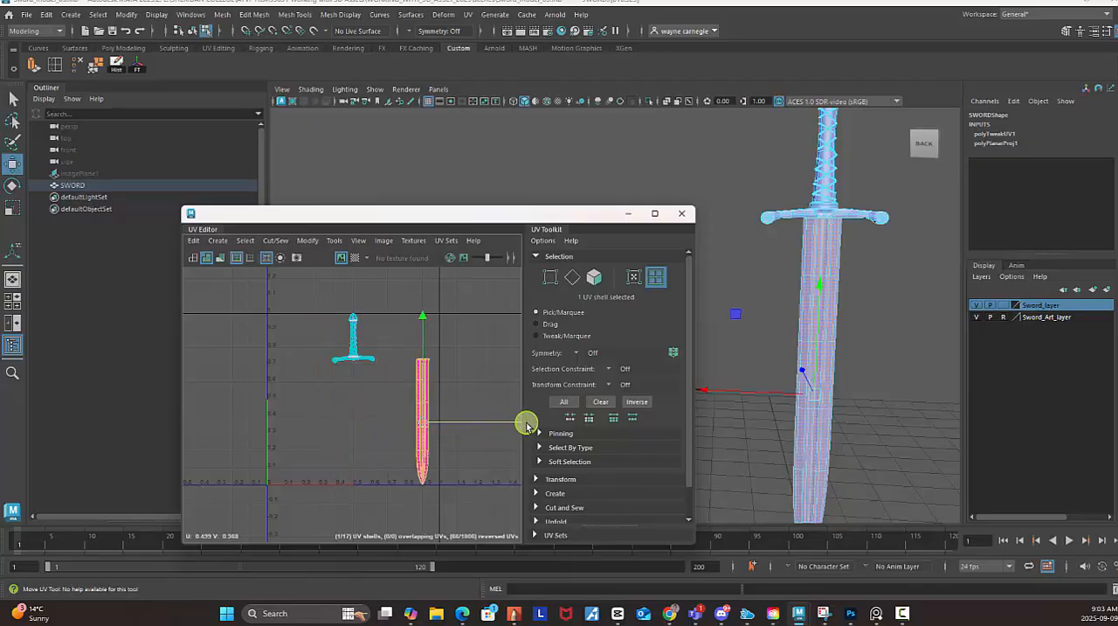
pyautogui.keyDown('alt'); pyautogui.moveTo(504, 354); pyautogui.dragTo(377, 340, button='middle'); pyautogui.keyUp('alt')
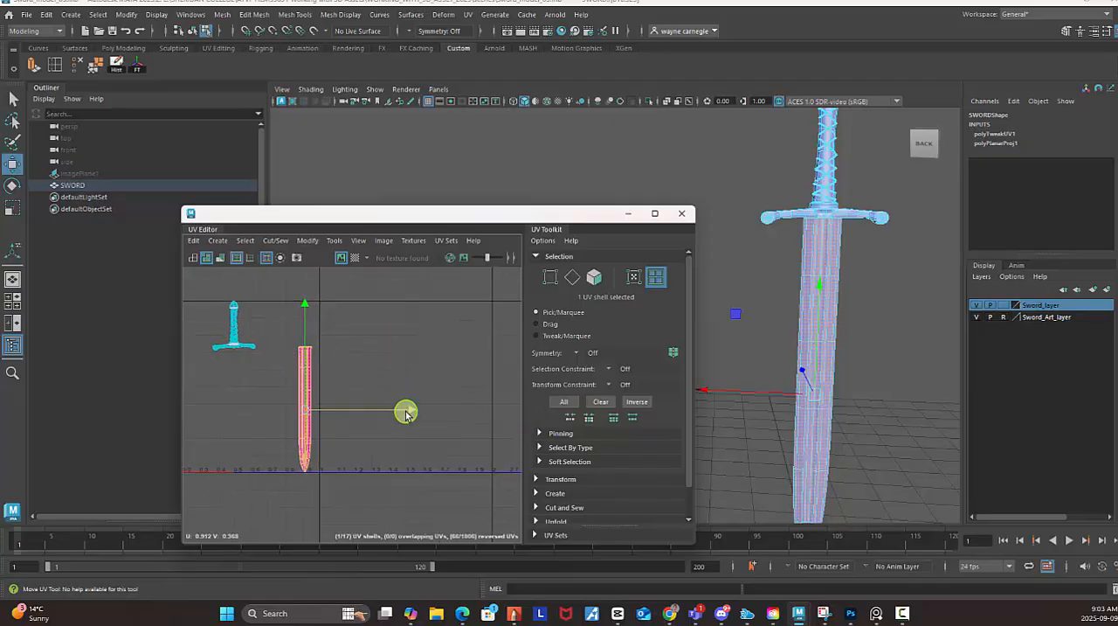
pyautogui.moveTo(406, 414); pyautogui.dragTo(417, 414)
pyautogui.click(454, 419)
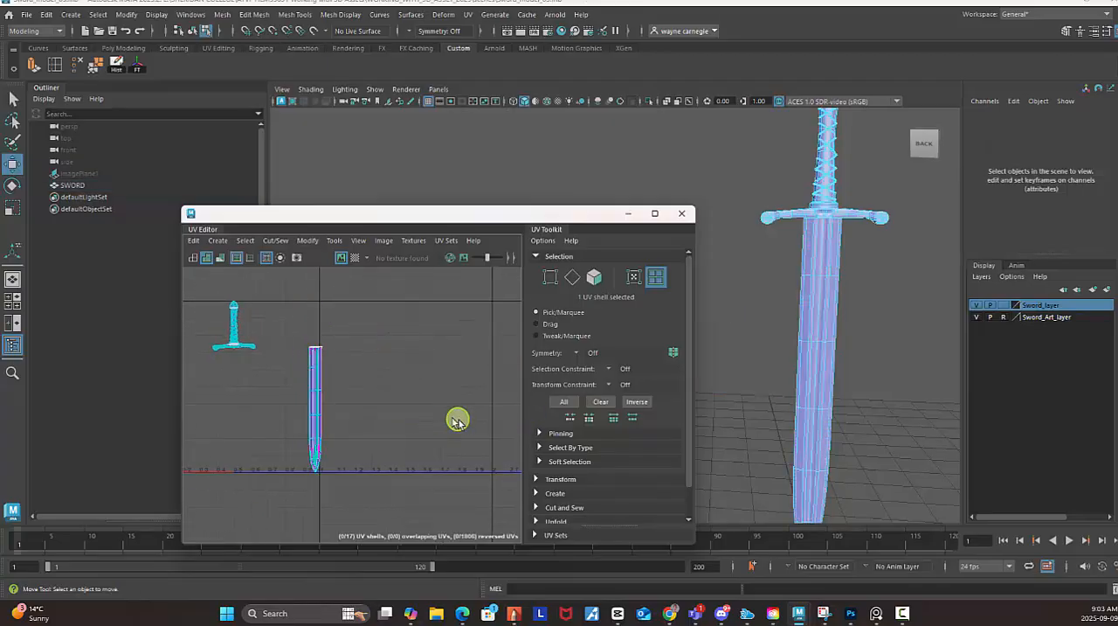
pyautogui.hotkey('ctrl', 'z')
pyautogui.moveTo(424, 414); pyautogui.dragTo(461, 415)
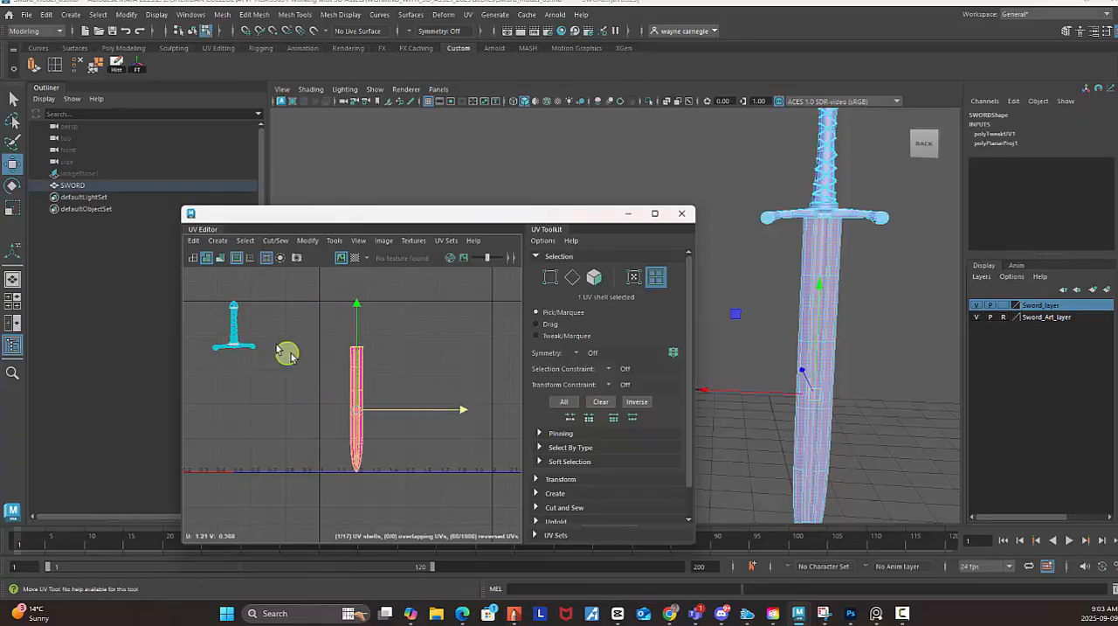
# Move the crossguard's UV shell away from the handle, to about U 0.84, V 0.88.
pyautogui.keyDown('alt'); pyautogui.moveTo(287, 349); pyautogui.dragTo(325, 330, button='middle'); pyautogui.keyUp('alt')
pyautogui.scroll(3, 324, 329)
pyautogui.click(390, 370)
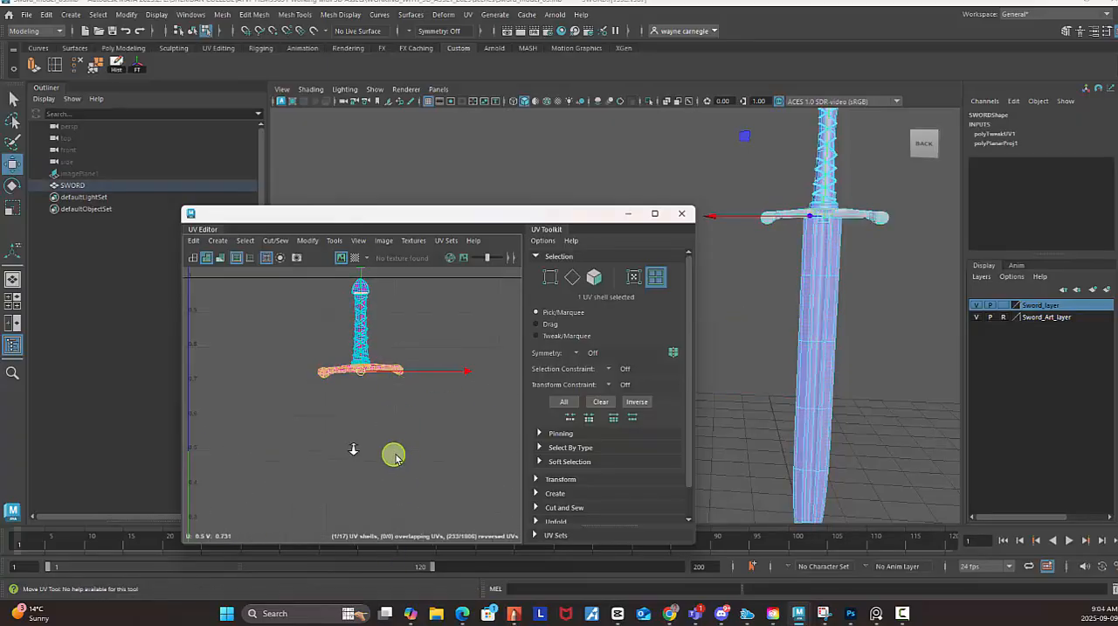
pyautogui.scroll(-3, 394, 454)
pyautogui.keyDown('alt'); pyautogui.moveTo(437, 390); pyautogui.dragTo(229, 341, button='middle'); pyautogui.keyUp('alt')
pyautogui.keyDown('alt'); pyautogui.moveTo(304, 342); pyautogui.dragTo(447, 366, button='middle'); pyautogui.keyUp('alt')
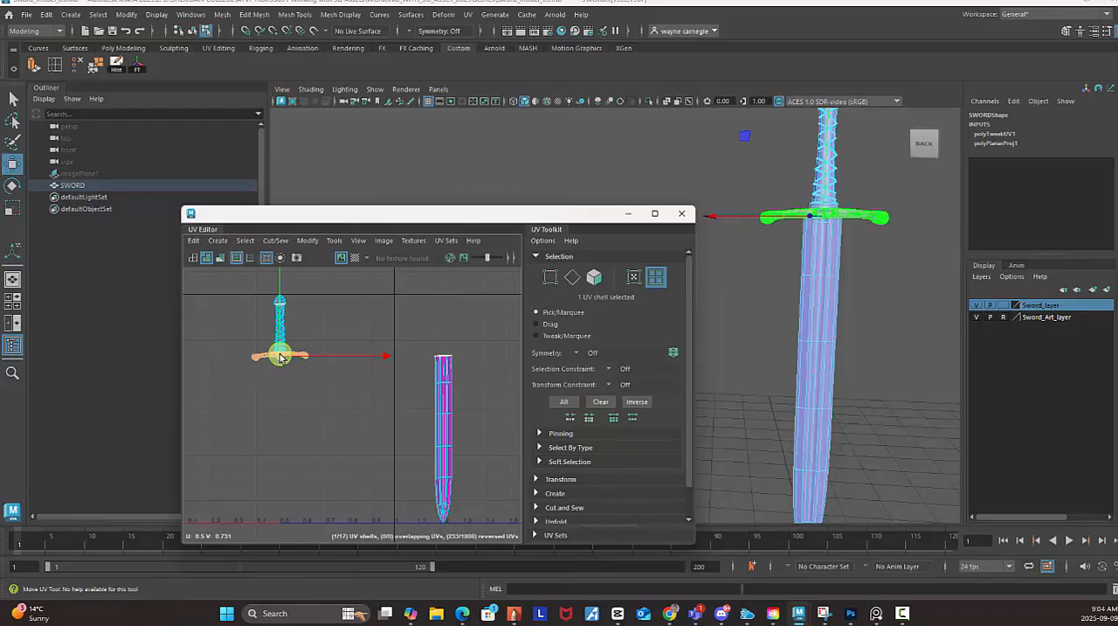
pyautogui.moveTo(280, 355); pyautogui.dragTo(358, 322)
pyautogui.keyDown('alt'); pyautogui.moveTo(279, 333); pyautogui.dragTo(360, 413, button='middle'); pyautogui.keyUp('alt')
pyautogui.keyDown('alt'); pyautogui.moveTo(359, 412); pyautogui.dragTo(537, 443, button='right'); pyautogui.keyUp('alt')
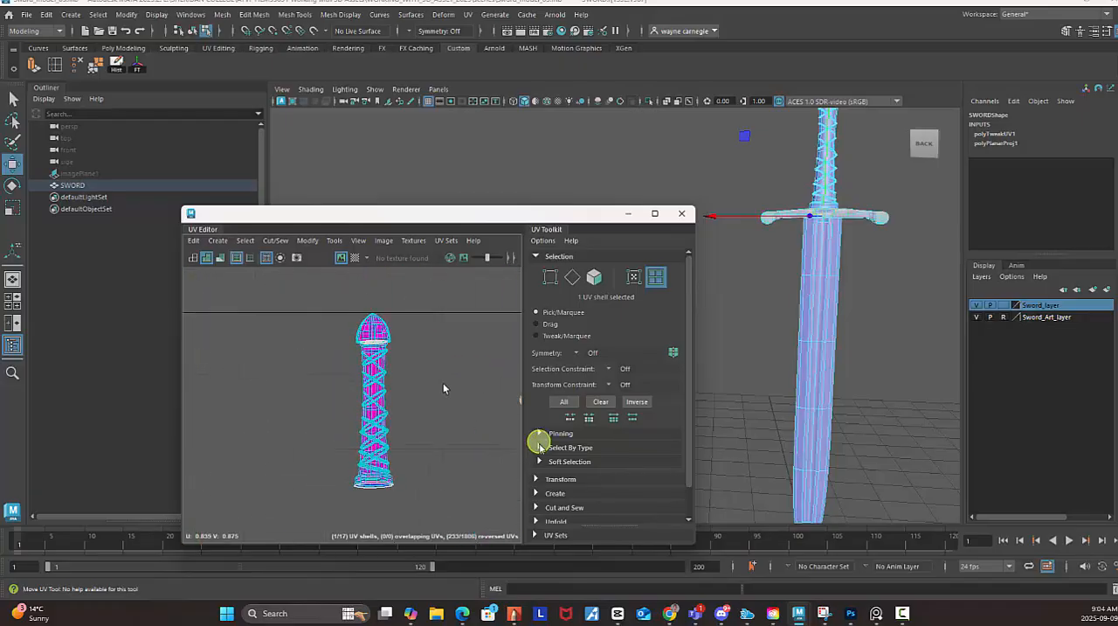
# Move the pommel's UV shell off the handle to just above the crossguard shell, at about V 0.98.
pyautogui.click(376, 332)
pyautogui.keyDown('alt'); pyautogui.moveTo(341, 368); pyautogui.dragTo(326, 370, button='middle'); pyautogui.keyUp('alt')
pyautogui.keyDown('alt'); pyautogui.moveTo(327, 370); pyautogui.dragTo(180, 324, button='right'); pyautogui.keyUp('alt')
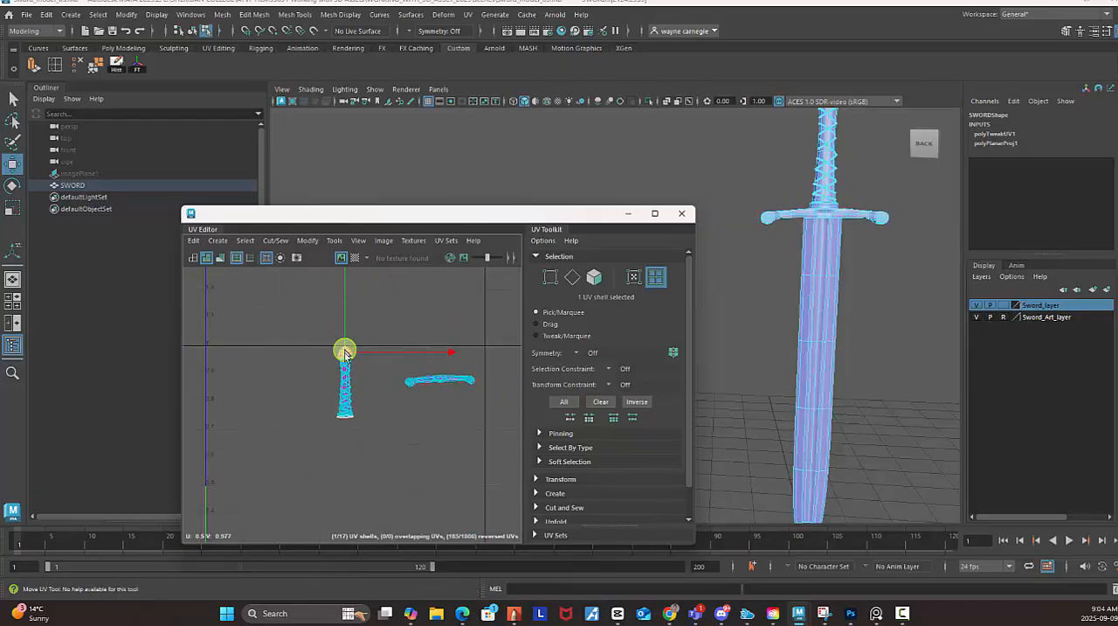
pyautogui.moveTo(345, 352); pyautogui.dragTo(435, 352)
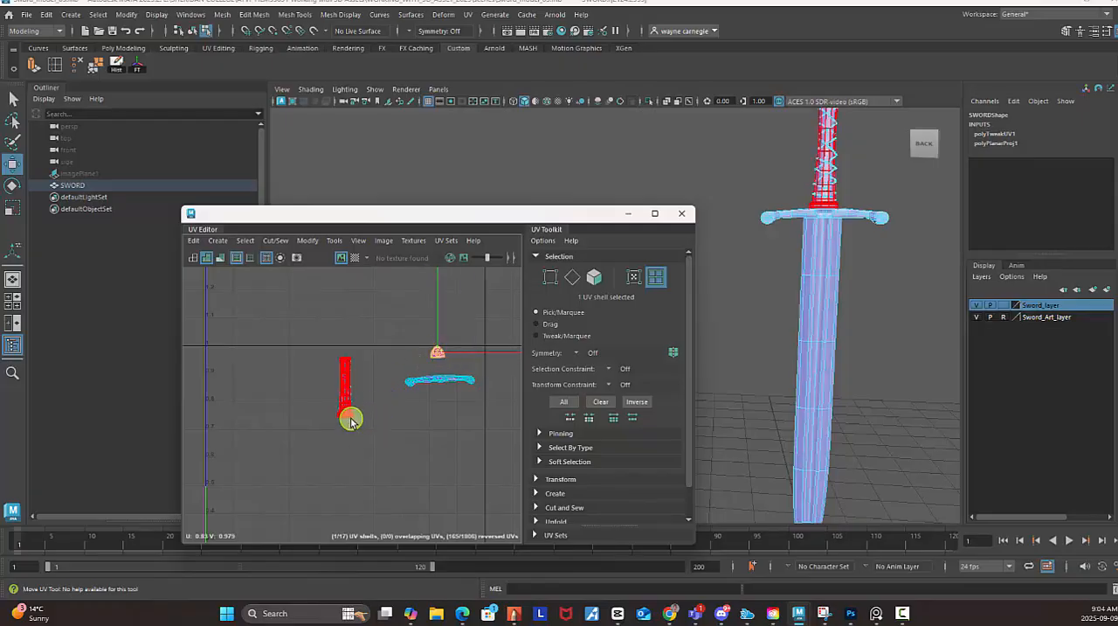
# Move the grip's UV shell out from under the cord wrap to below the crossguard shell, at about U 0.86, V 0.70.
pyautogui.click(351, 418)
pyautogui.click(356, 384)
pyautogui.moveTo(356, 384); pyautogui.dragTo(446, 429)
pyautogui.keyDown('alt'); pyautogui.moveTo(272, 376); pyautogui.dragTo(474, 464, button='right'); pyautogui.keyUp('alt')
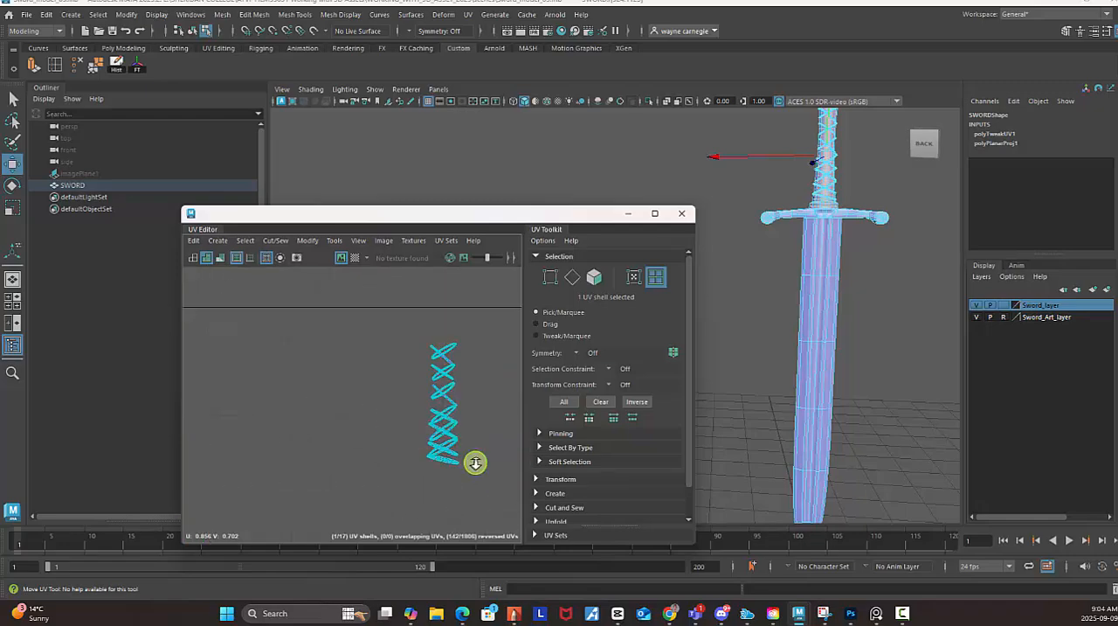
pyautogui.keyDown('alt'); pyautogui.moveTo(427, 383); pyautogui.dragTo(202, 350, button='middle'); pyautogui.keyUp('alt')
pyautogui.keyDown('alt'); pyautogui.moveTo(345, 377); pyautogui.dragTo(322, 309, button='middle'); pyautogui.keyUp('alt')
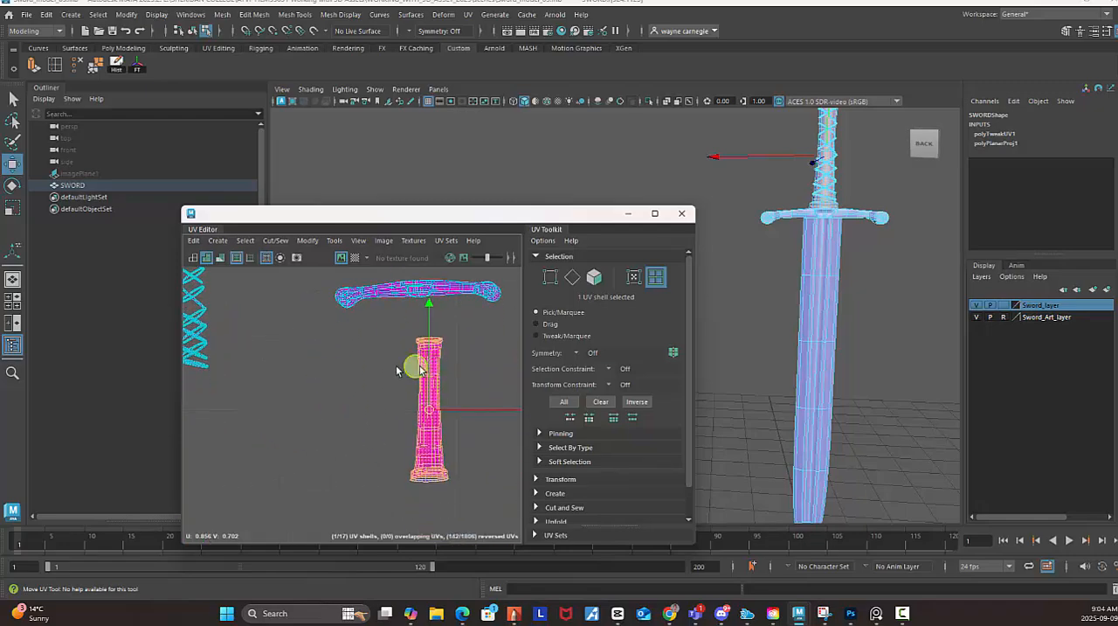
pyautogui.keyDown('alt'); pyautogui.moveTo(437, 358); pyautogui.dragTo(579, 417, button='middle'); pyautogui.keyUp('alt')
# Separate the five uppermost cord-wrap UV shells from the stack, spreading them apart on both sides of it.
pyautogui.click(361, 320)
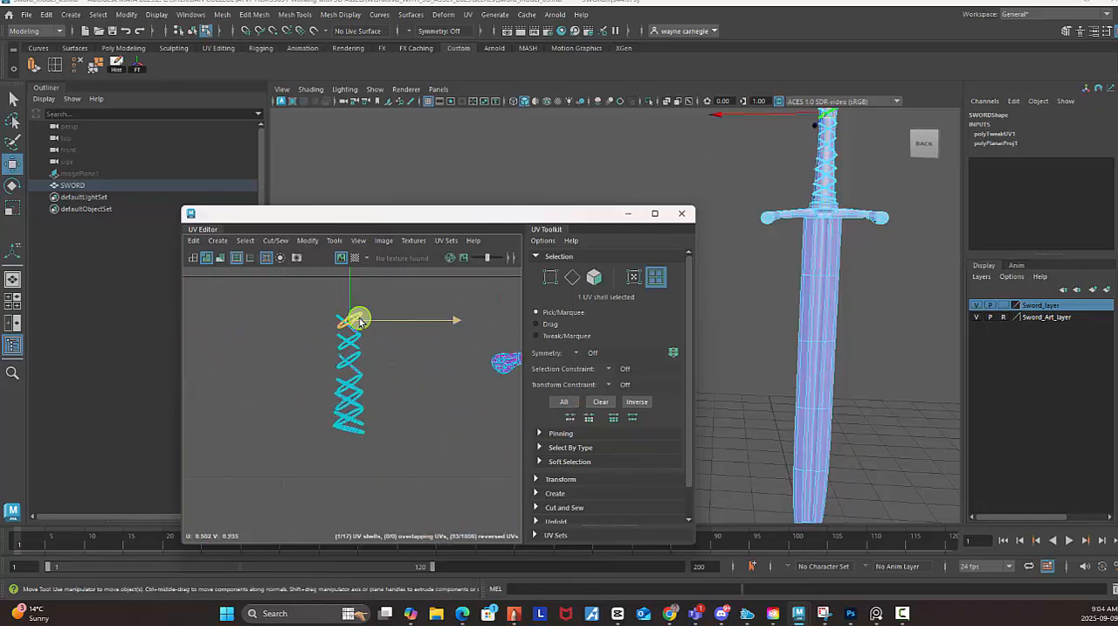
pyautogui.moveTo(350, 320); pyautogui.dragTo(287, 312)
pyautogui.click(354, 325)
pyautogui.click(363, 340)
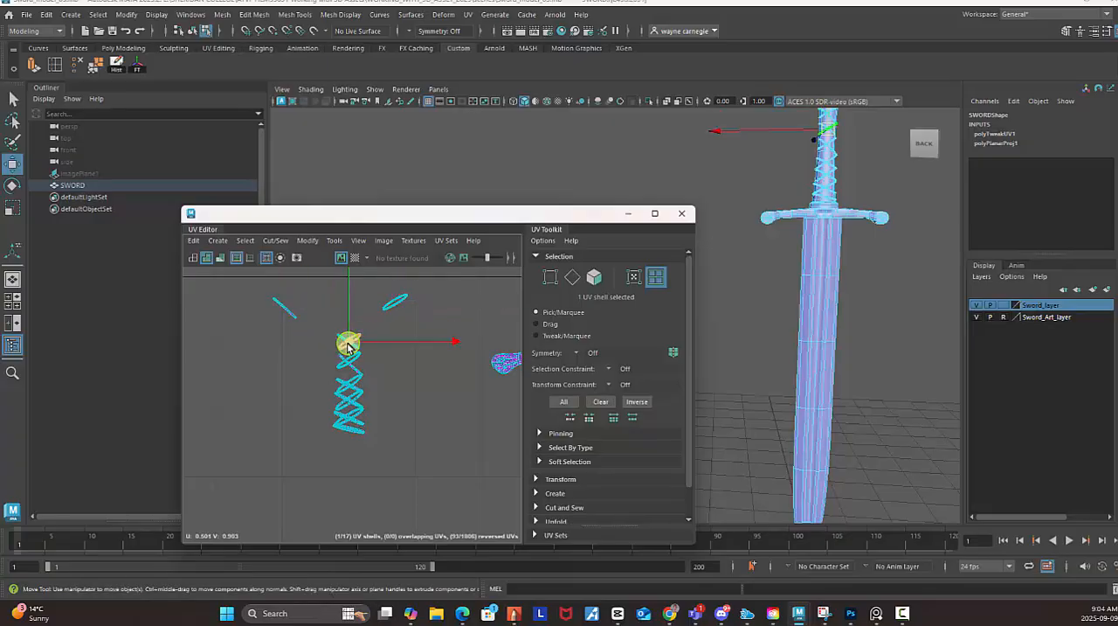
pyautogui.moveTo(363, 340); pyautogui.dragTo(295, 339)
pyautogui.click(354, 346)
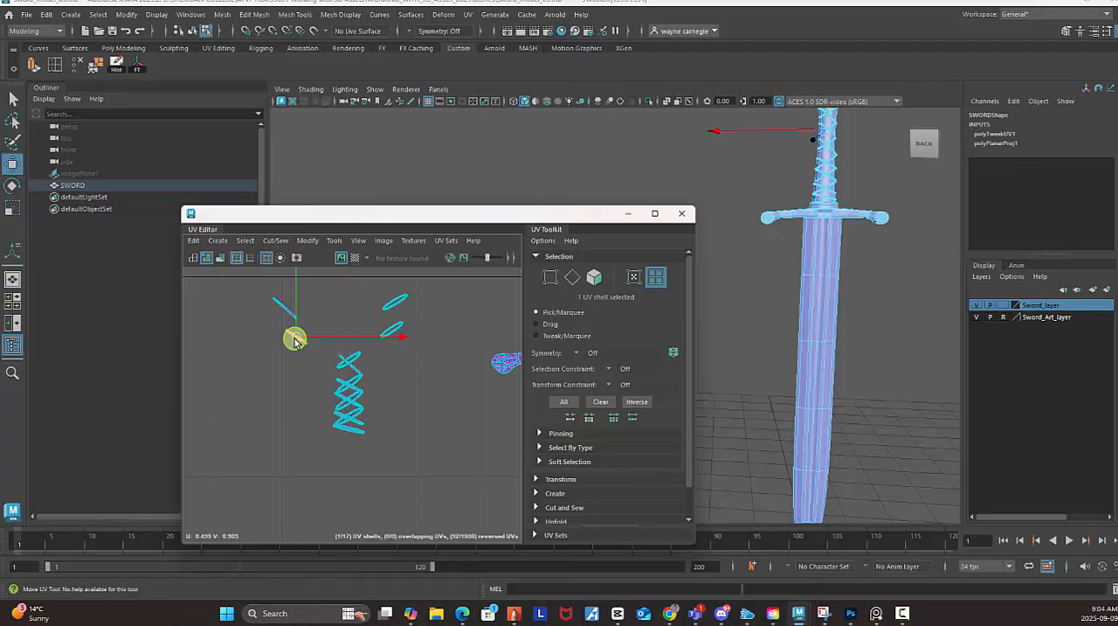
pyautogui.click(360, 363)
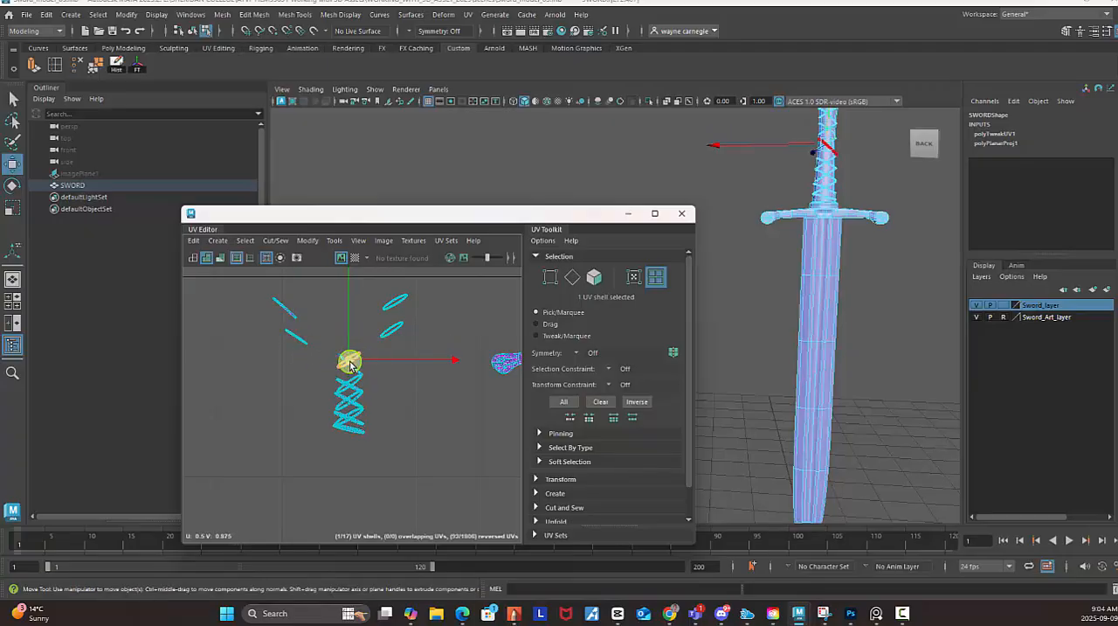
pyautogui.moveTo(350, 365); pyautogui.dragTo(399, 365)
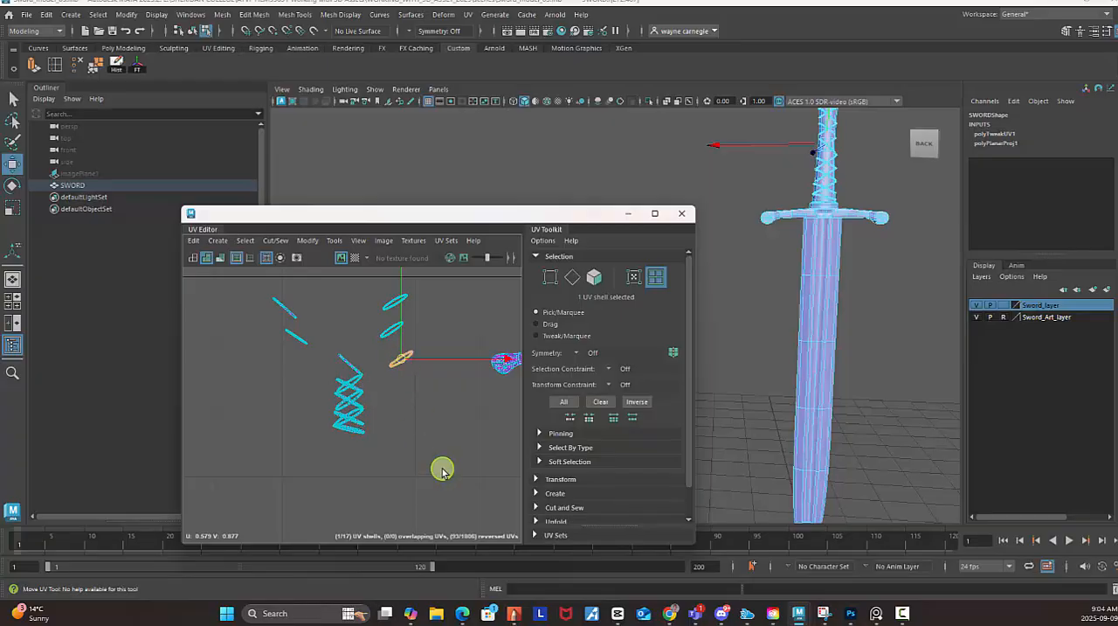
# Move the next three cord-wrap UV shells out of the stack, placing them one below another under the separated shells.
pyautogui.scroll(-3, 443, 472)
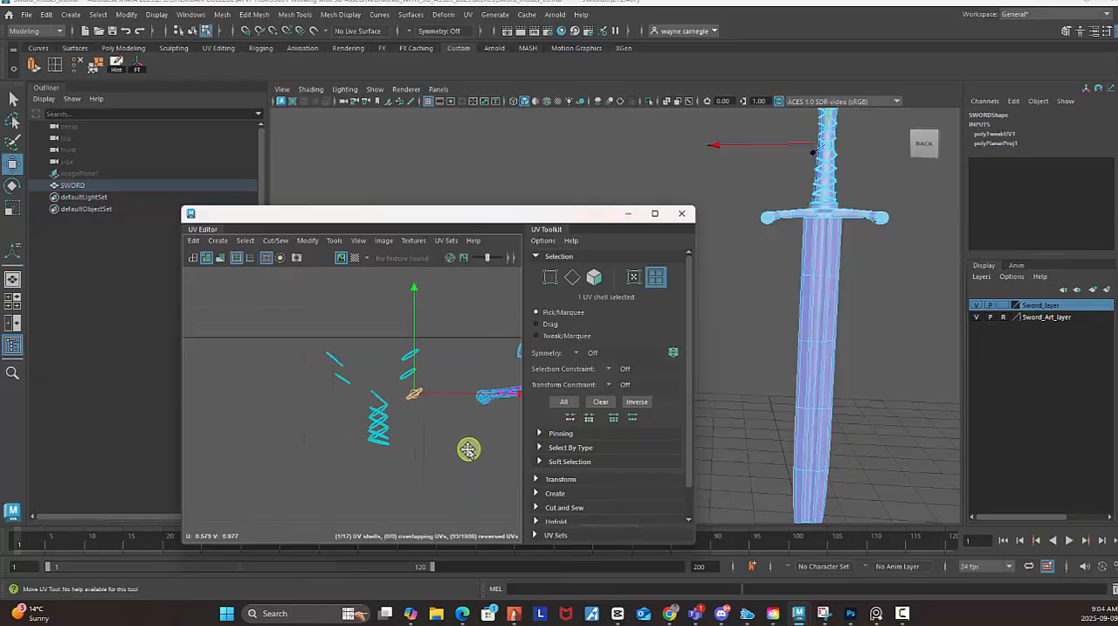
pyautogui.keyDown('alt'); pyautogui.moveTo(468, 450); pyautogui.dragTo(341, 432, button='middle'); pyautogui.keyUp('alt')
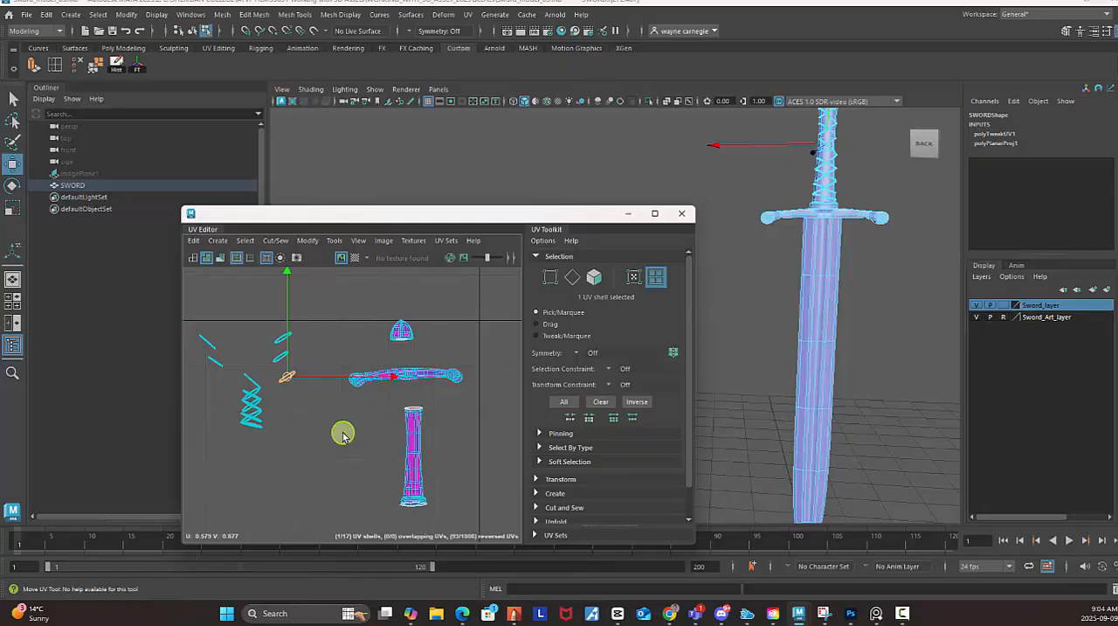
pyautogui.moveTo(342, 435)
pyautogui.keyDown('alt'); pyautogui.mouseDown(button='right')
pyautogui.moveTo(392, 466)
pyautogui.moveTo(326, 427)
pyautogui.moveTo(392, 452)
pyautogui.moveTo(286, 407)
pyautogui.moveTo(387, 459)
pyautogui.moveTo(320, 435)
pyautogui.mouseUp(button='right'); pyautogui.keyUp('alt')
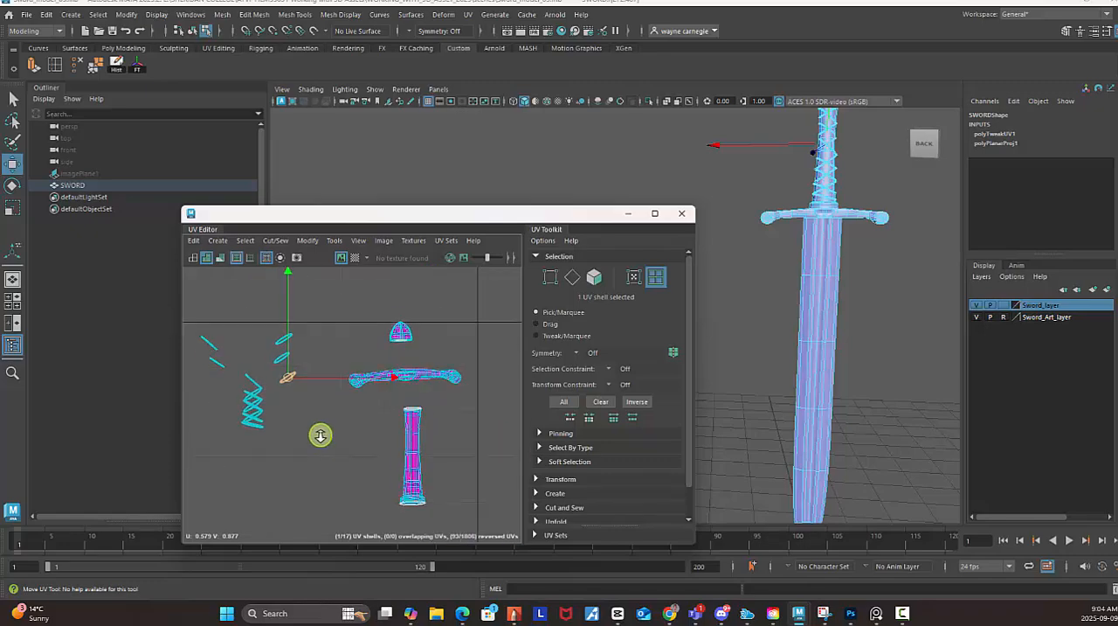
pyautogui.scroll(-6, 333, 421)
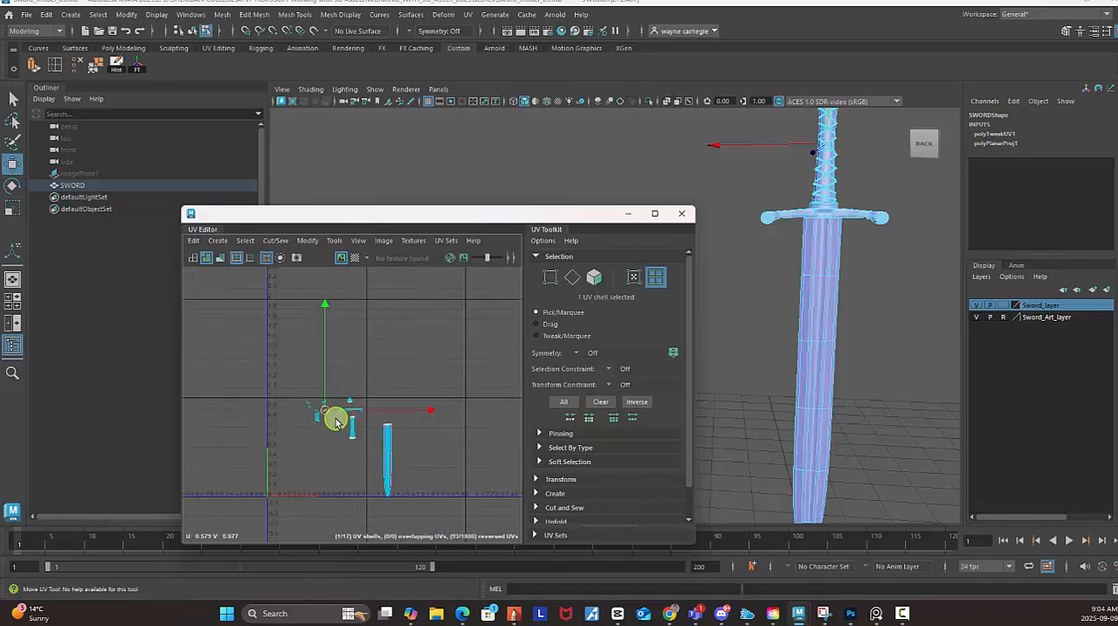
pyautogui.scroll(8, 335, 421)
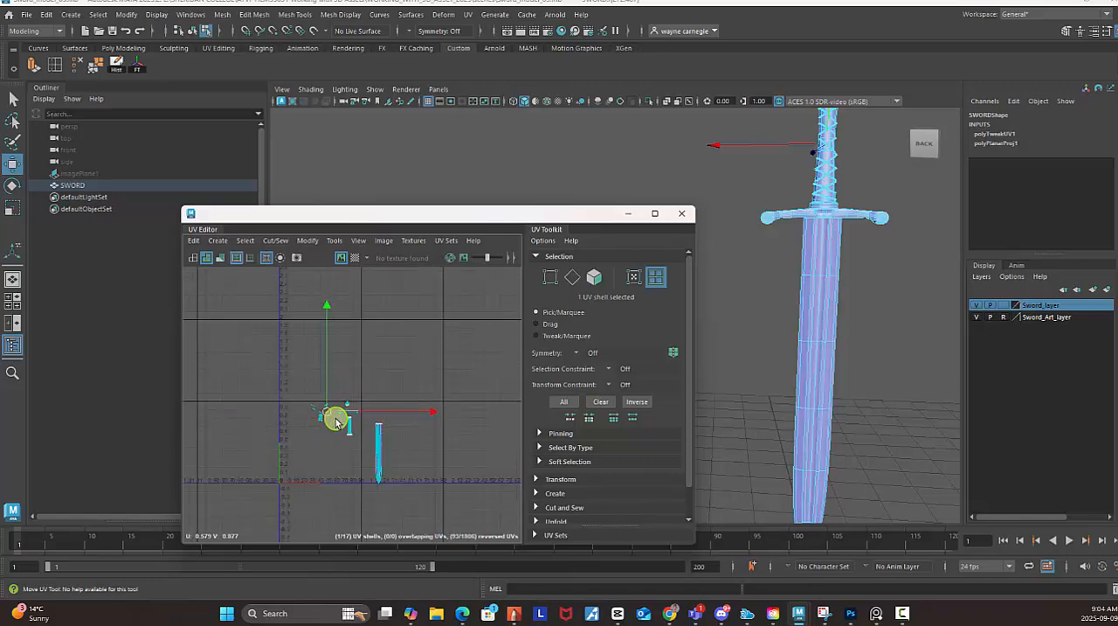
pyautogui.scroll(3, 336, 421)
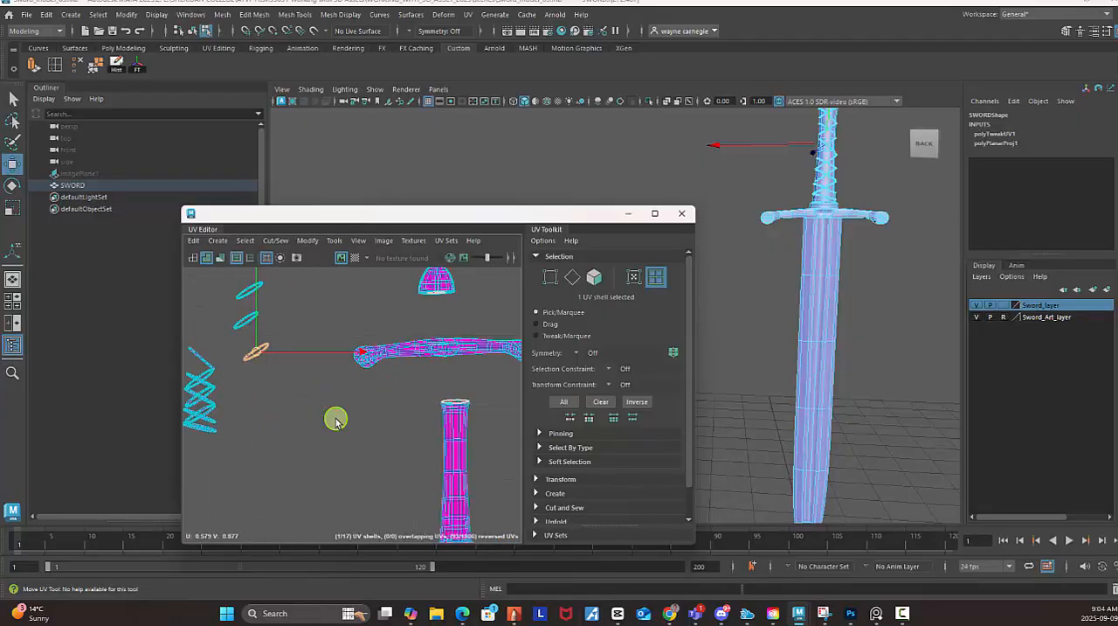
pyautogui.scroll(4, 335, 420)
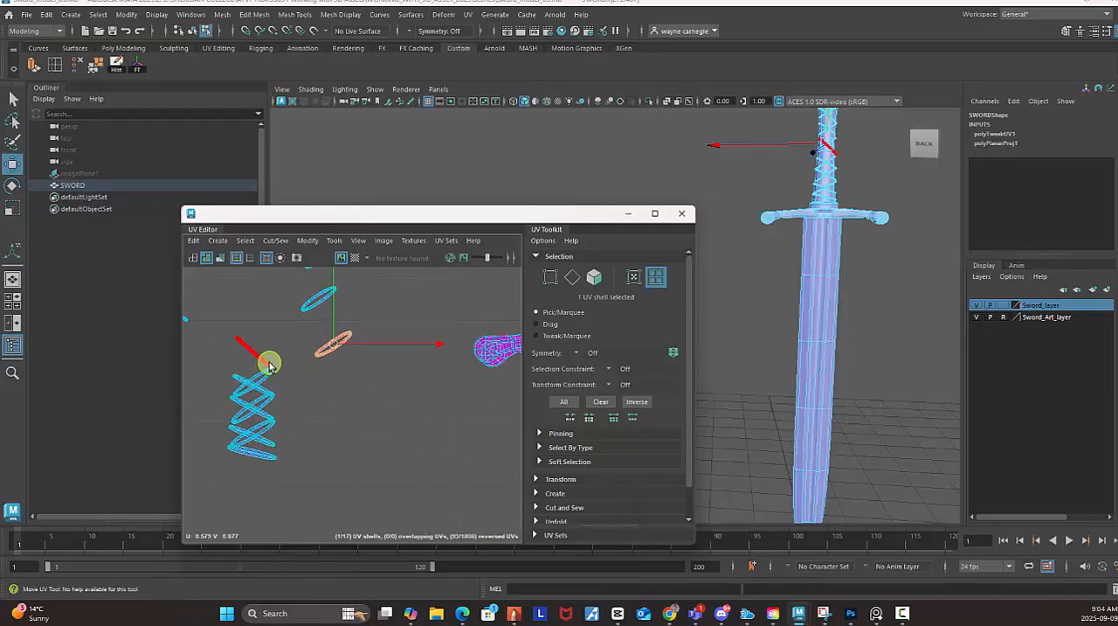
pyautogui.click(255, 361)
pyautogui.moveTo(255, 362); pyautogui.dragTo(334, 395)
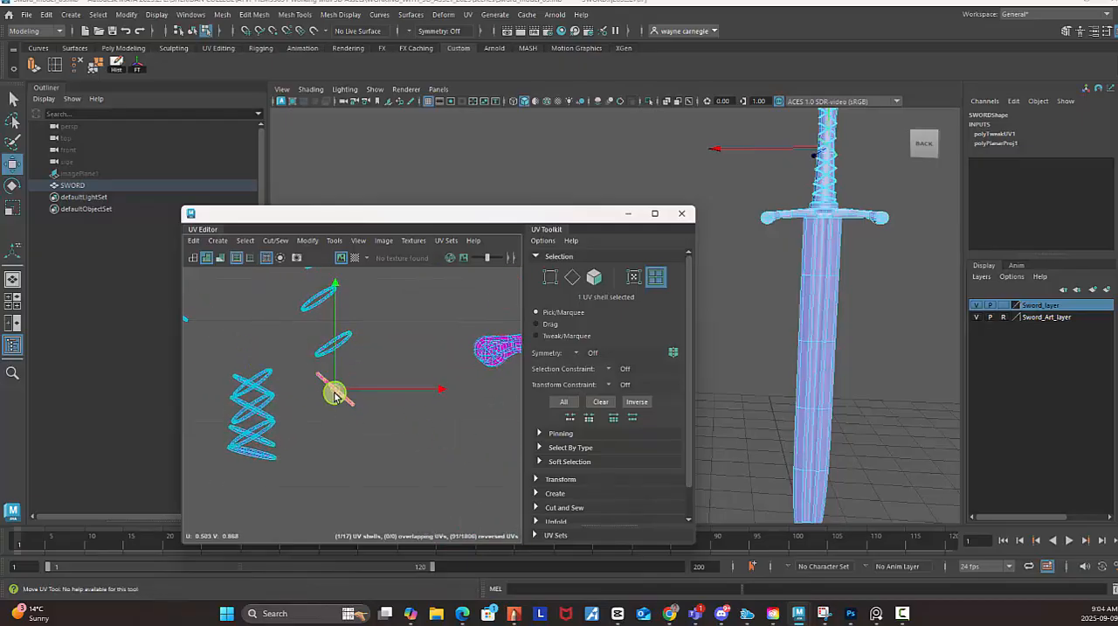
pyautogui.click(262, 384)
pyautogui.moveTo(254, 382); pyautogui.dragTo(321, 441)
pyautogui.click(254, 384)
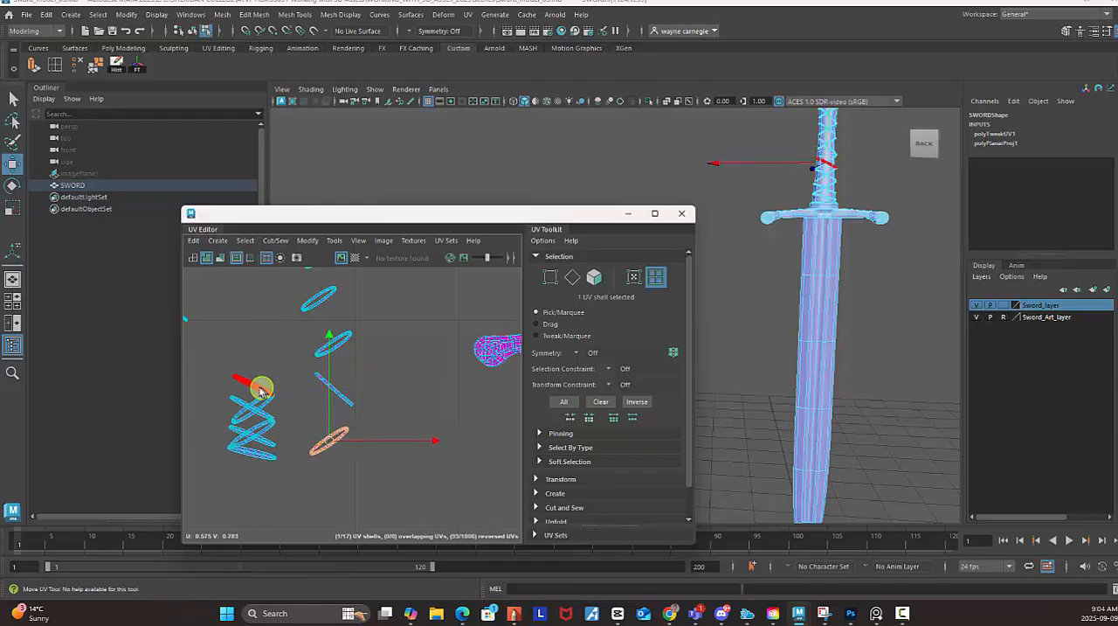
pyautogui.moveTo(252, 383); pyautogui.dragTo(362, 479)
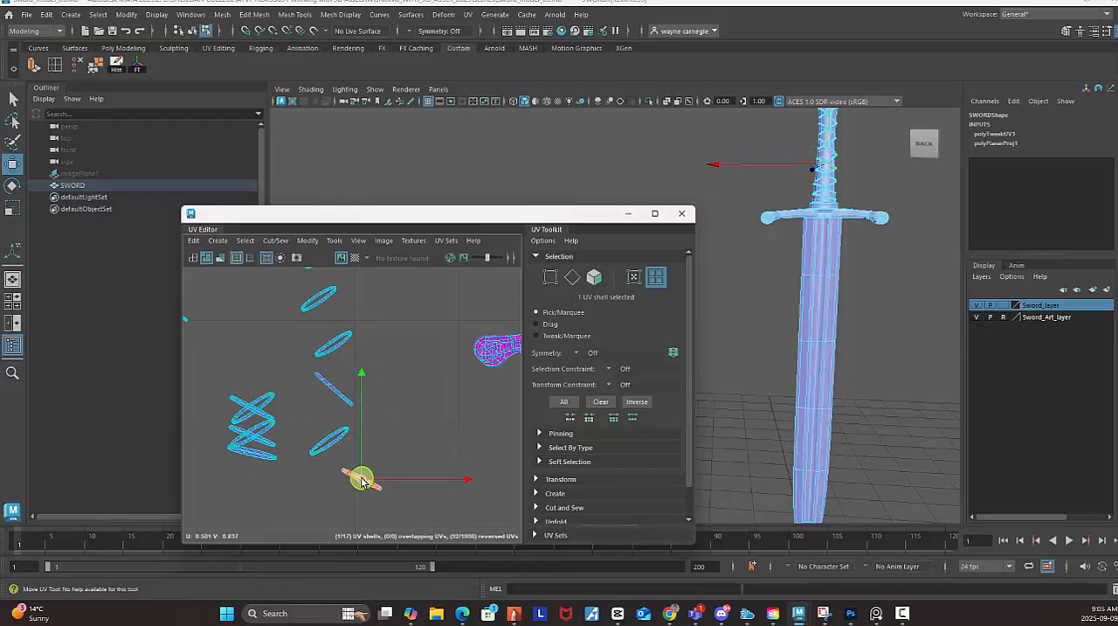
# Move the next two cord-wrap UV shells off the stack, one below the separated shells and one to the right of them.
pyautogui.click(251, 401)
pyautogui.moveTo(251, 400); pyautogui.dragTo(317, 504)
pyautogui.moveTo(314, 407); pyautogui.dragTo(307, 499)
pyautogui.click(269, 395)
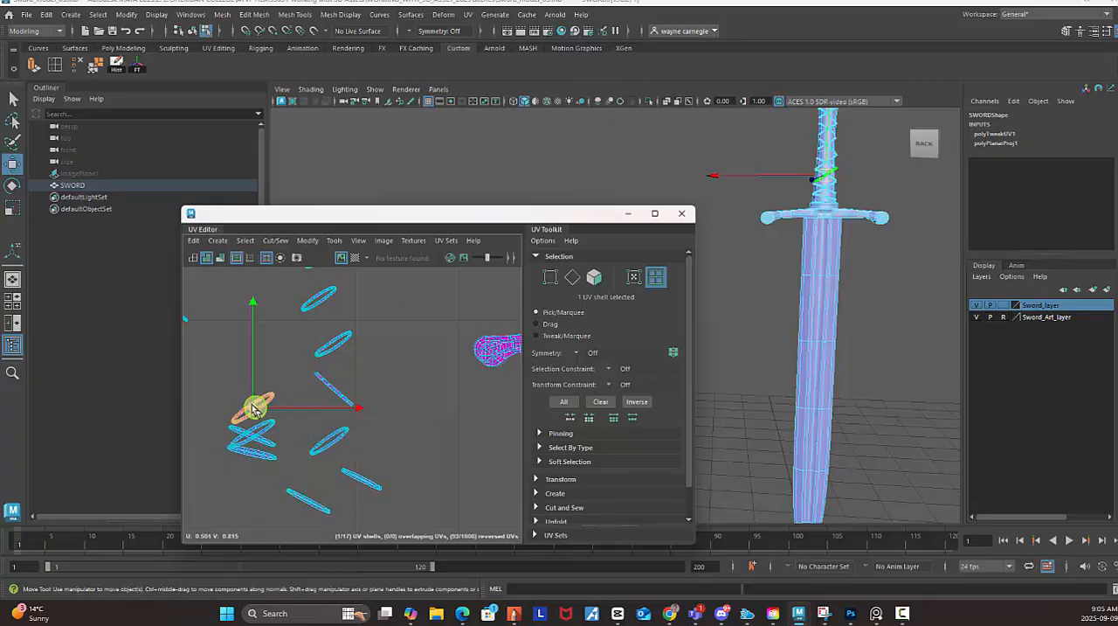
pyautogui.moveTo(268, 395); pyautogui.dragTo(389, 367)
# Spread out the last three cord-wrap UV shells, placing two beneath the shell on the right and one at the bottom of the group.
pyautogui.click(262, 429)
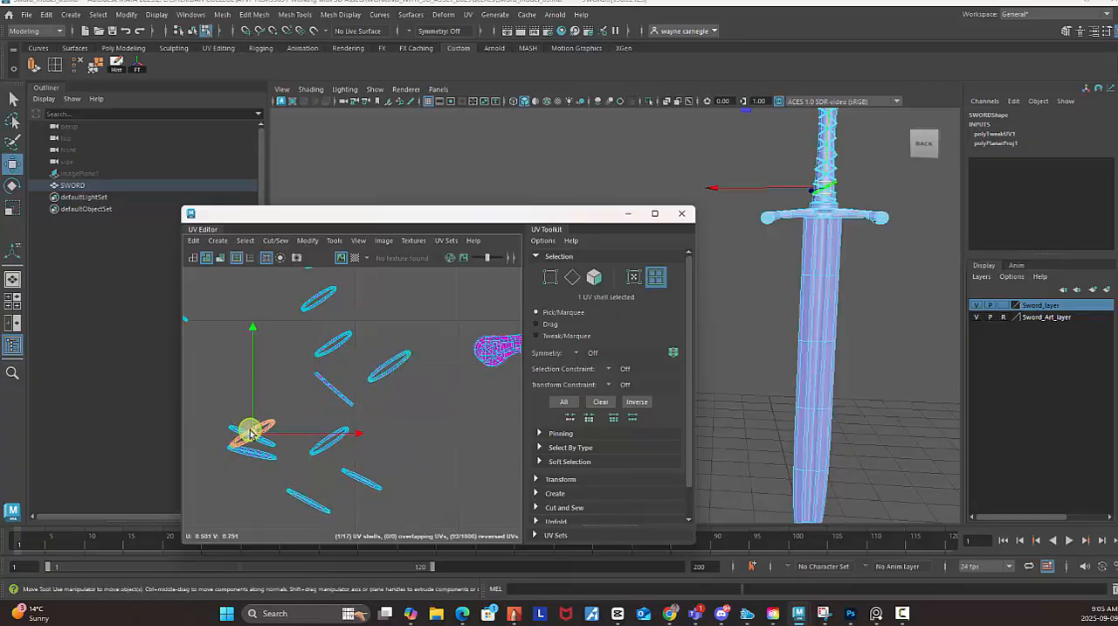
pyautogui.moveTo(253, 435); pyautogui.dragTo(413, 402)
pyautogui.click(262, 435)
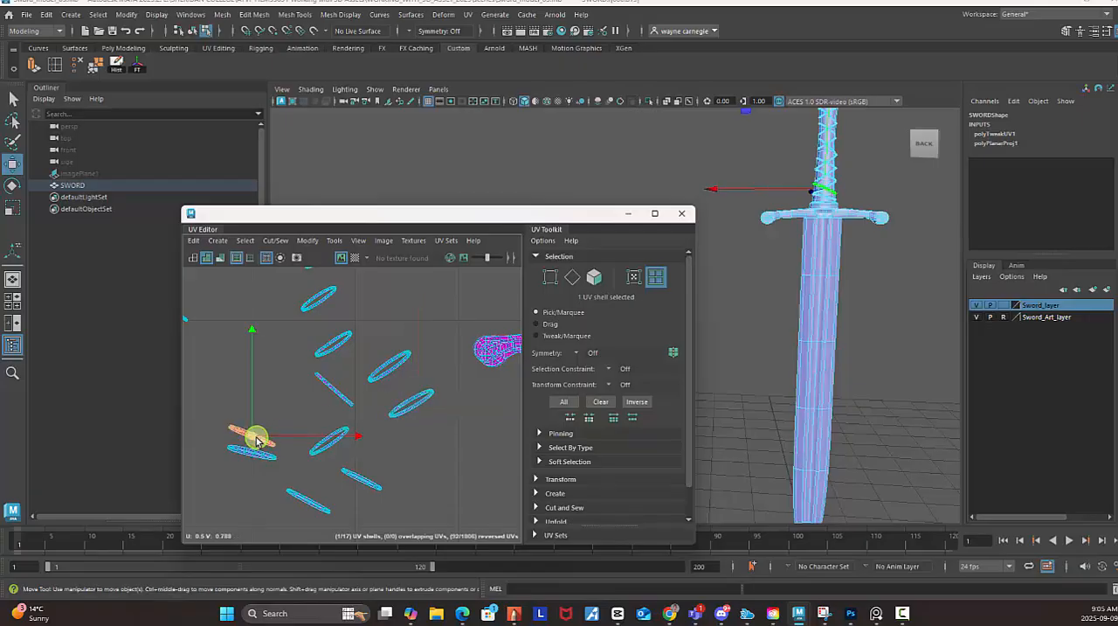
pyautogui.moveTo(249, 429); pyautogui.dragTo(407, 437)
pyautogui.click(258, 460)
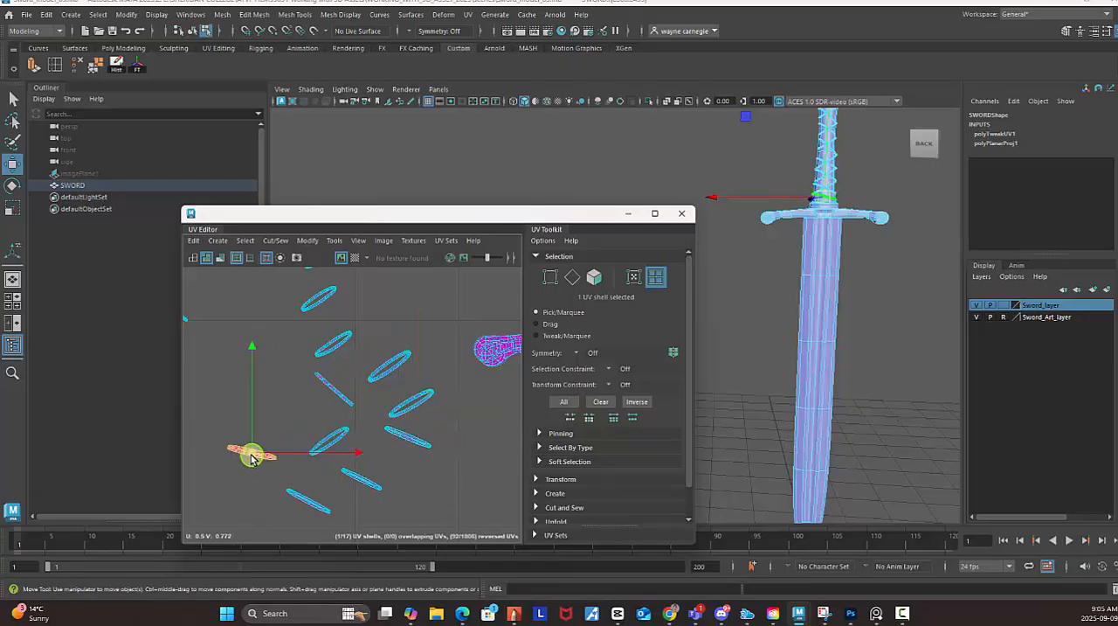
pyautogui.moveTo(252, 455); pyautogui.dragTo(370, 510)
# Examine the separated handle and blade UV shells alongside the whole sword model.
pyautogui.keyDown('alt'); pyautogui.moveTo(438, 387); pyautogui.dragTo(310, 363, button='right'); pyautogui.keyUp('alt')
pyautogui.keyDown('alt'); pyautogui.moveTo(396, 387); pyautogui.dragTo(324, 379, button='middle'); pyautogui.keyUp('alt')
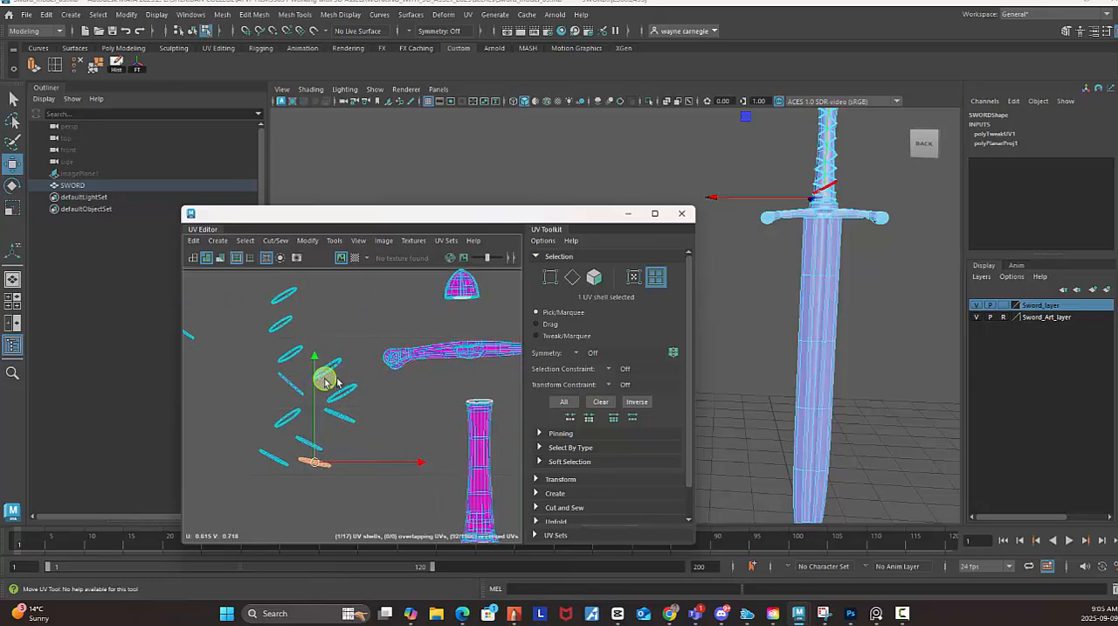
pyautogui.keyDown('alt'); pyautogui.moveTo(409, 379); pyautogui.dragTo(362, 372, button='right'); pyautogui.keyUp('alt')
pyautogui.keyDown('alt'); pyautogui.moveTo(362, 372); pyautogui.dragTo(334, 354, button='middle'); pyautogui.keyUp('alt')
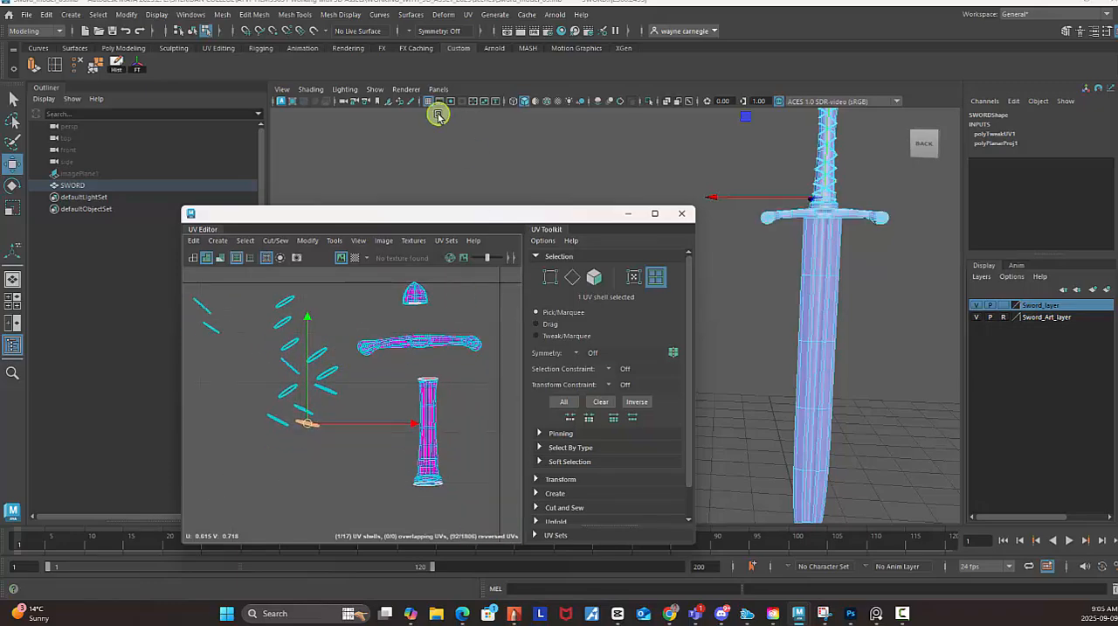
pyautogui.keyDown('alt'); pyautogui.moveTo(872, 320); pyautogui.dragTo(835, 320, button='right'); pyautogui.keyUp('alt')
pyautogui.keyDown('alt'); pyautogui.moveTo(834, 320); pyautogui.dragTo(803, 335); pyautogui.keyUp('alt')
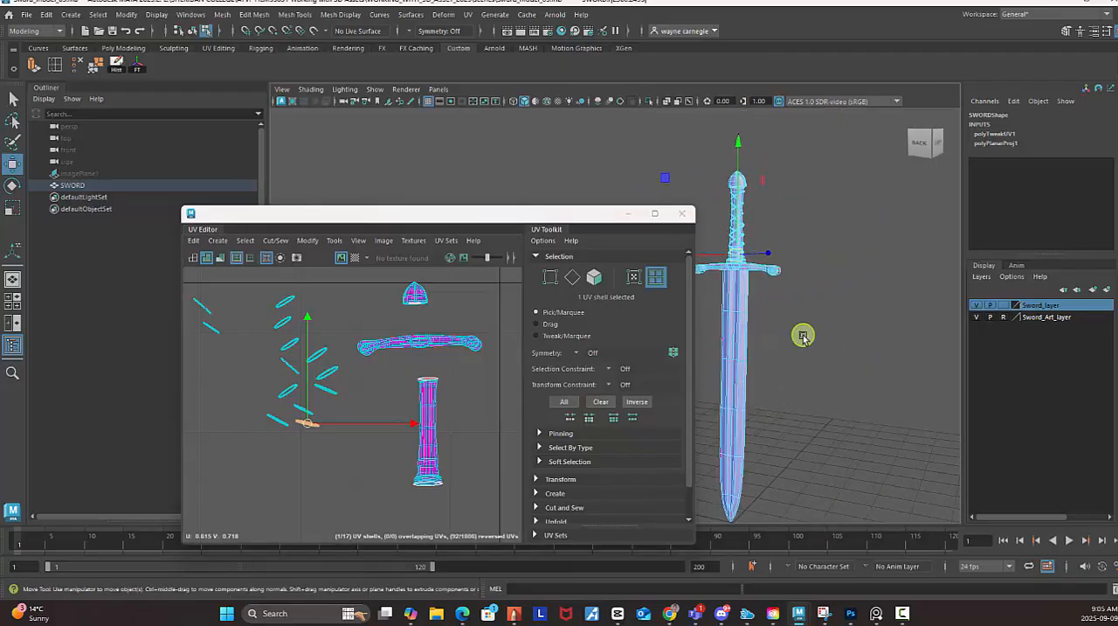
pyautogui.keyDown('alt'); pyautogui.moveTo(464, 354); pyautogui.dragTo(282, 345, button='middle'); pyautogui.keyUp('alt')
pyautogui.keyDown('alt'); pyautogui.moveTo(432, 390); pyautogui.dragTo(394, 266, button='middle'); pyautogui.keyUp('alt')
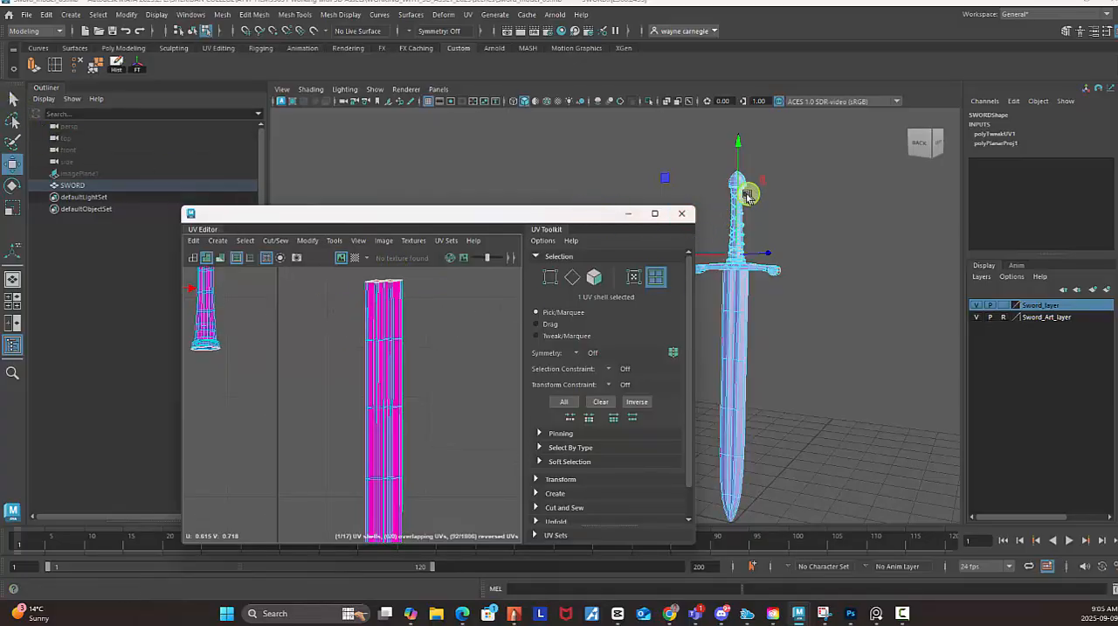
# Reselect the sword mesh in object mode, and select only the blade's UV shell.
pyautogui.moveTo(747, 196); pyautogui.dragTo(802, 177, button='right')
pyautogui.click(855, 218)
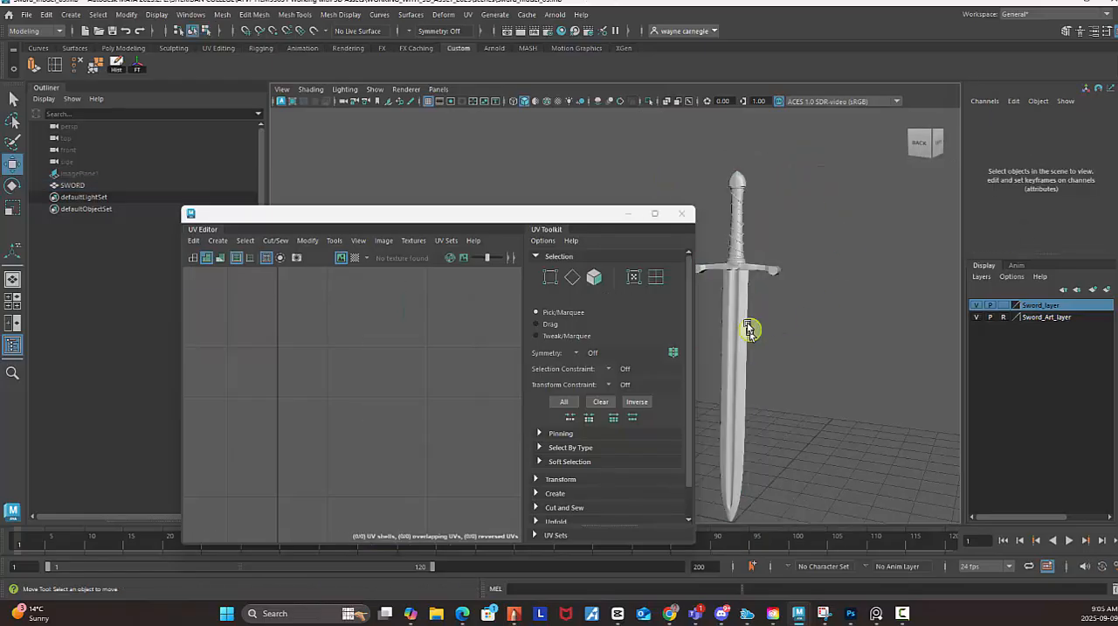
pyautogui.click(749, 331)
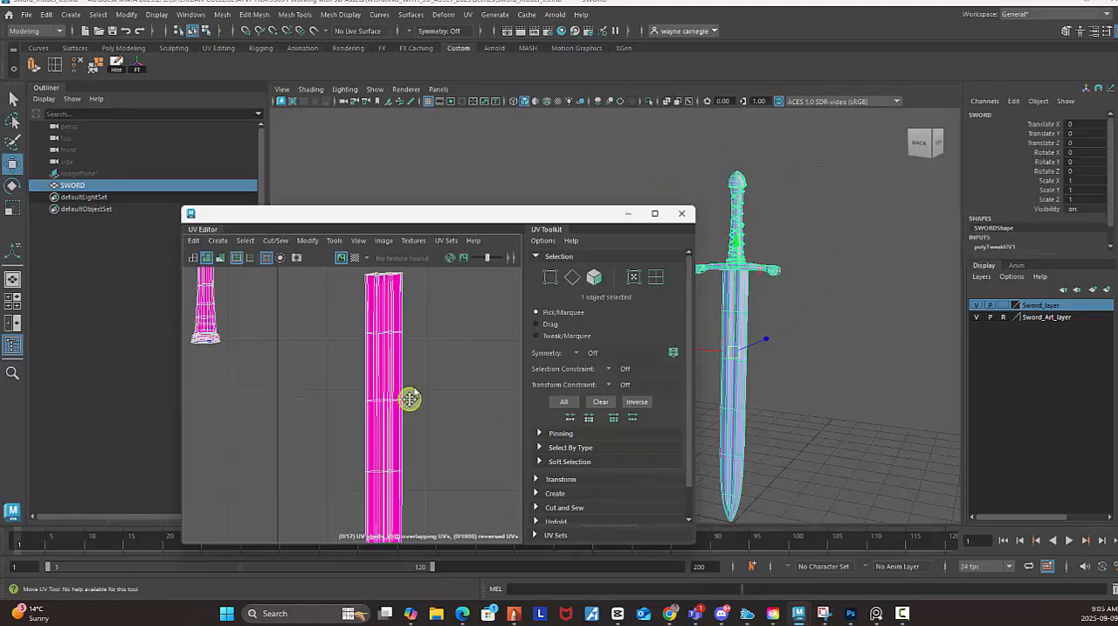
pyautogui.scroll(-3, 410, 398)
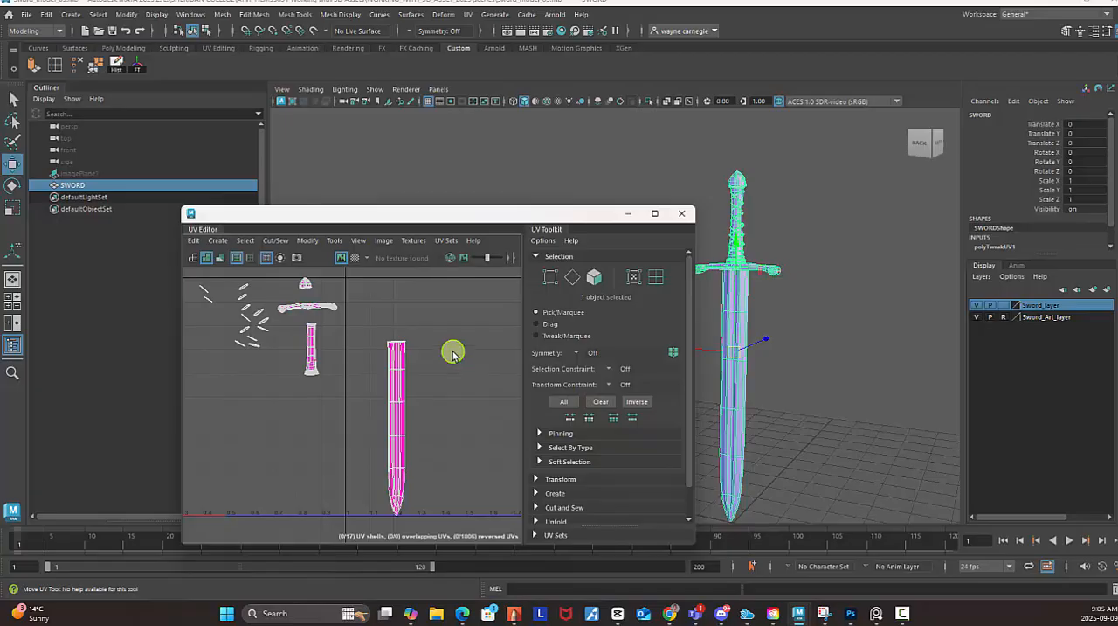
pyautogui.moveTo(453, 342); pyautogui.dragTo(417, 326, button='right')
pyautogui.moveTo(380, 318); pyautogui.dragTo(424, 433)
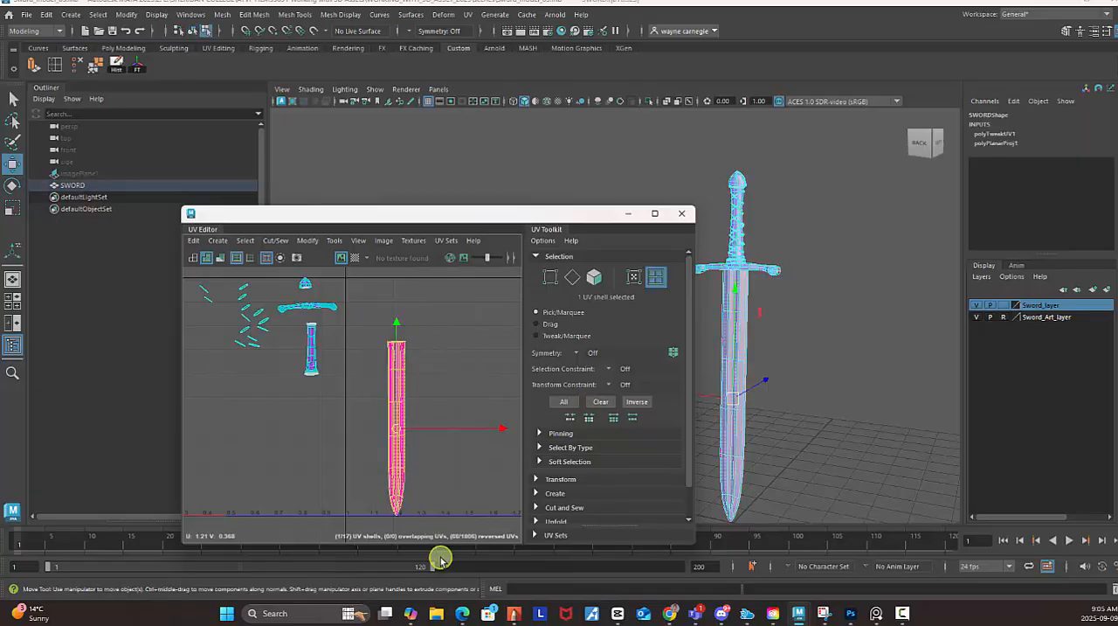
# Isolate the selected blade in the perspective view and minimize the UV Editor.
pyautogui.click(647, 102)
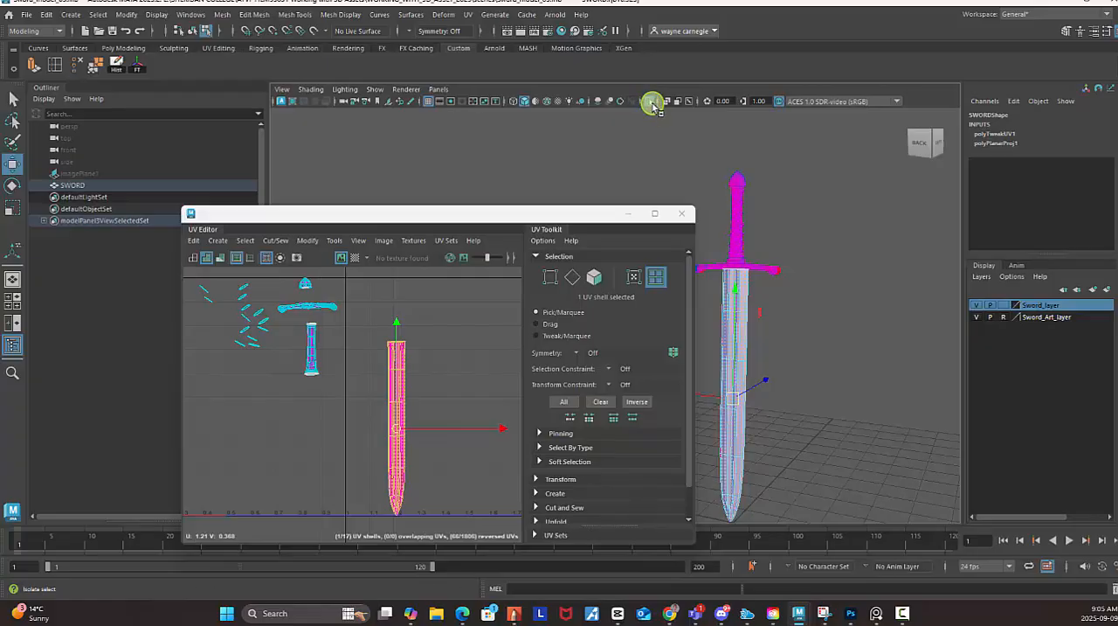
pyautogui.click(649, 103)
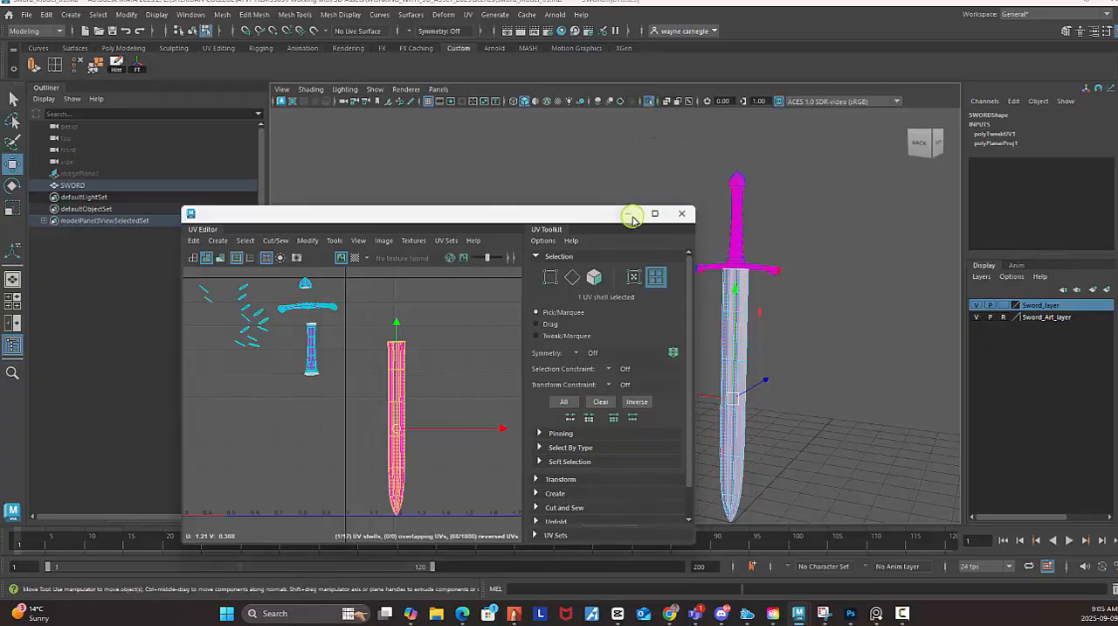
pyautogui.click(630, 214)
pyautogui.keyDown('alt'); pyautogui.moveTo(814, 281); pyautogui.dragTo(713, 229); pyautogui.keyUp('alt')
# Switch the isolated blade to object mode and select it as a whole object.
pyautogui.rightClick(606, 207)
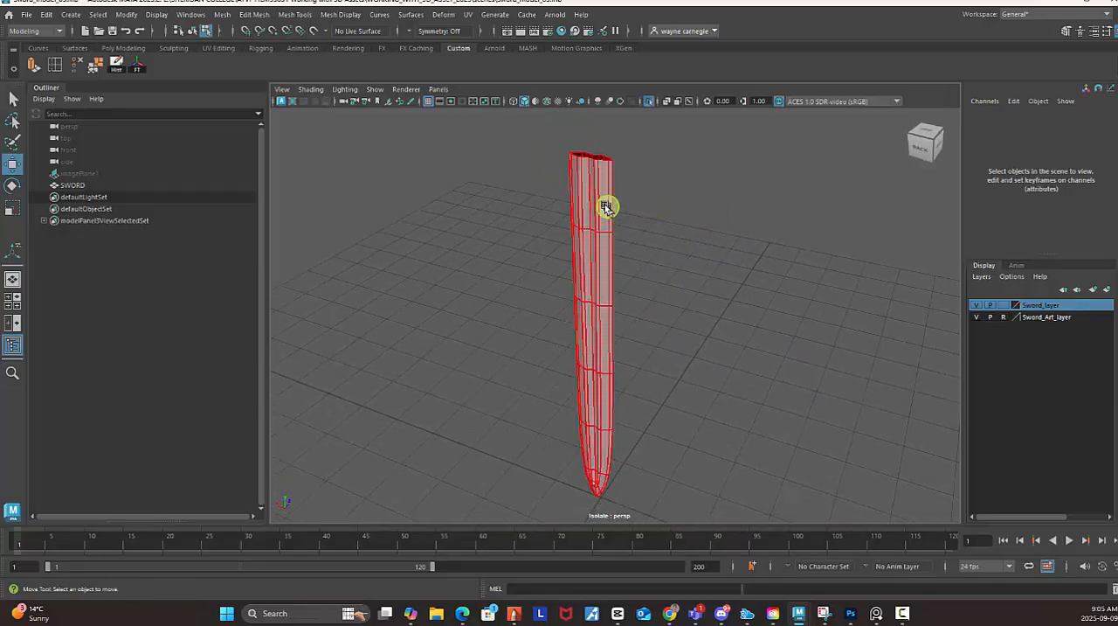
pyautogui.moveTo(605, 207); pyautogui.dragTo(675, 173, button='right')
pyautogui.click(729, 222)
pyautogui.click(608, 237)
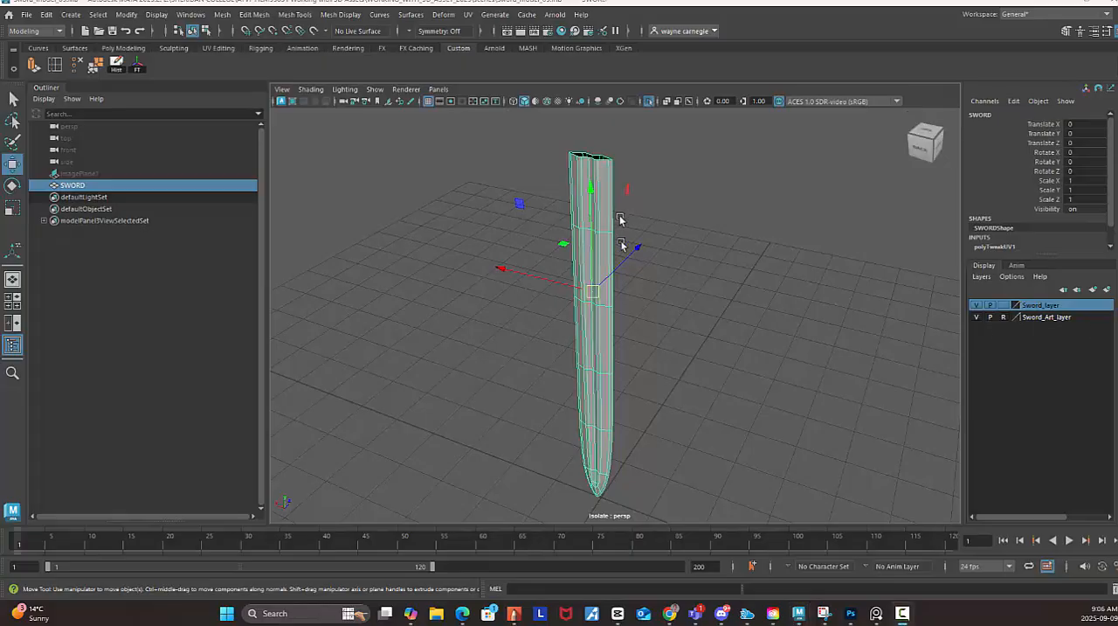
# Add the 3D Cut and Sew UV Tool to the Custom shelf and activate it on the blade.
pyautogui.click(470, 15)
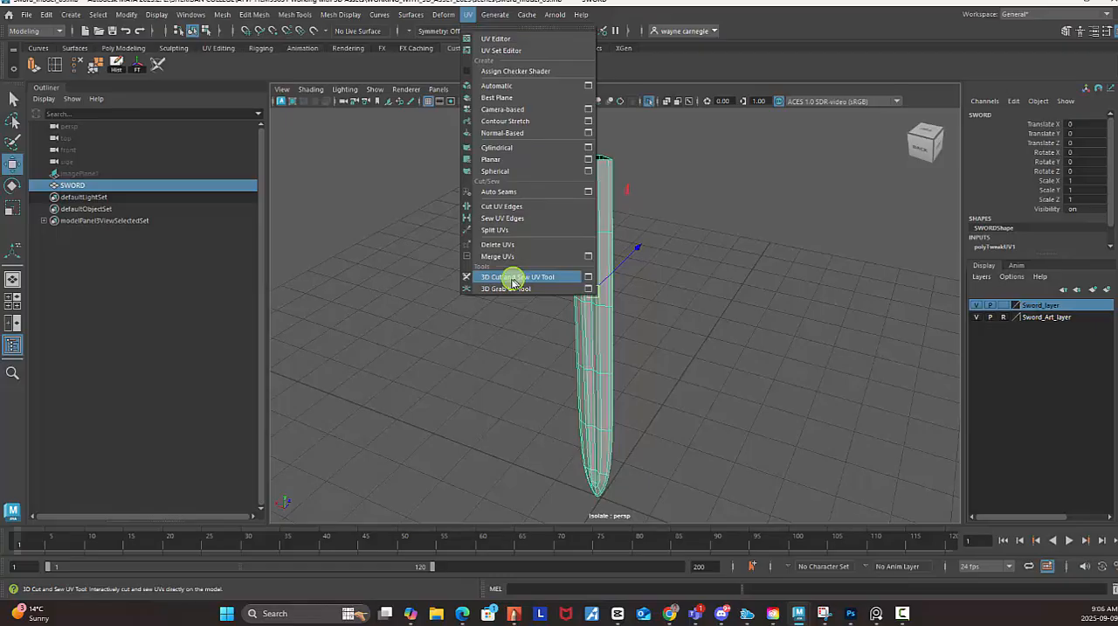
pyautogui.click(201, 65)
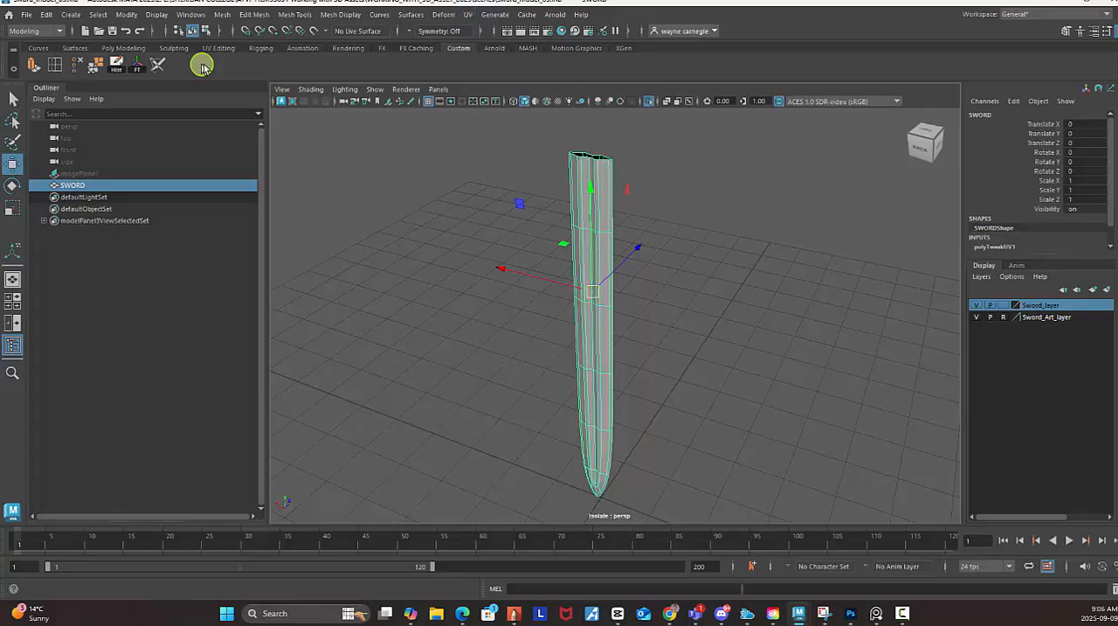
pyautogui.click(158, 63)
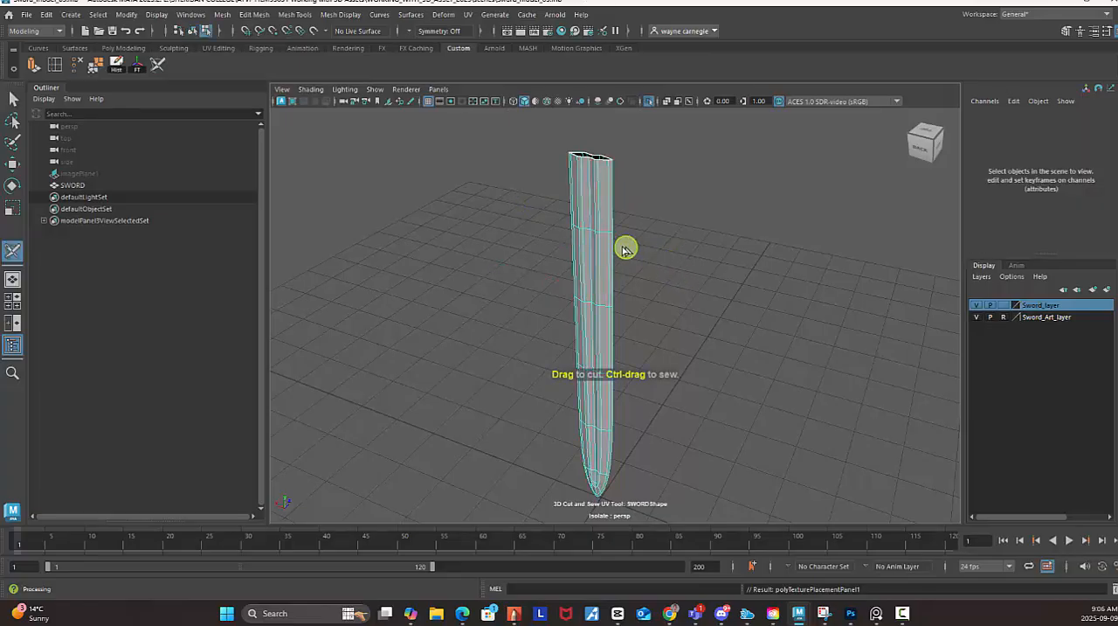
# Try a UV cut on the blade near its open upper end, and undo that cut.
pyautogui.keyDown('alt'); pyautogui.moveTo(767, 287); pyautogui.dragTo(606, 222); pyautogui.keyUp('alt')
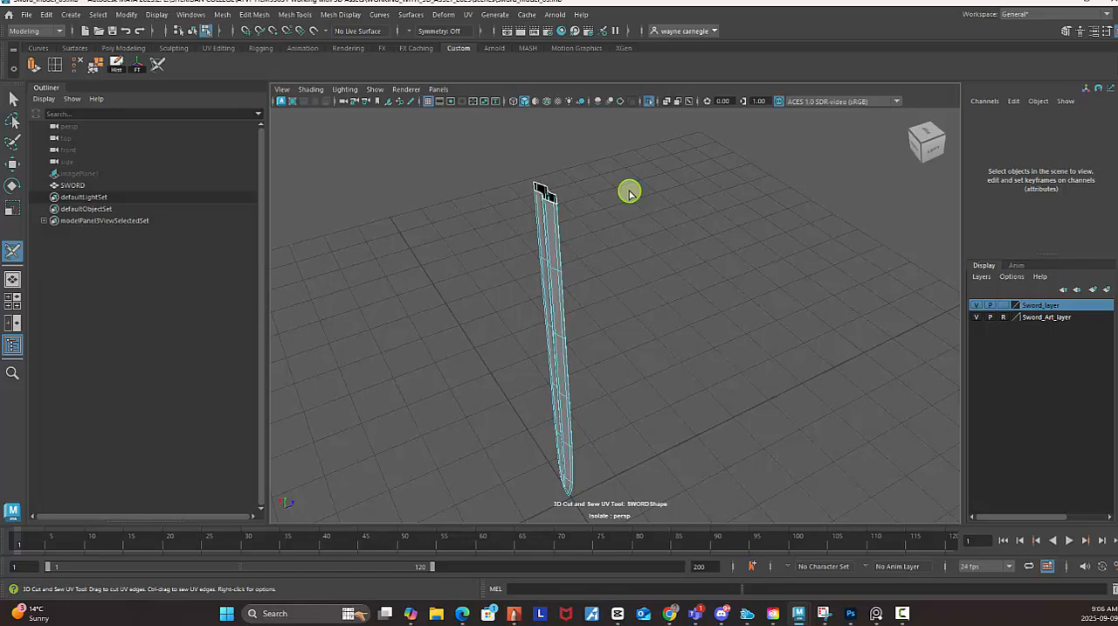
pyautogui.keyDown('alt'); pyautogui.moveTo(649, 272); pyautogui.dragTo(642, 212, button='right'); pyautogui.keyUp('alt')
pyautogui.keyDown('alt'); pyautogui.moveTo(642, 212); pyautogui.dragTo(691, 299, button='middle'); pyautogui.keyUp('alt')
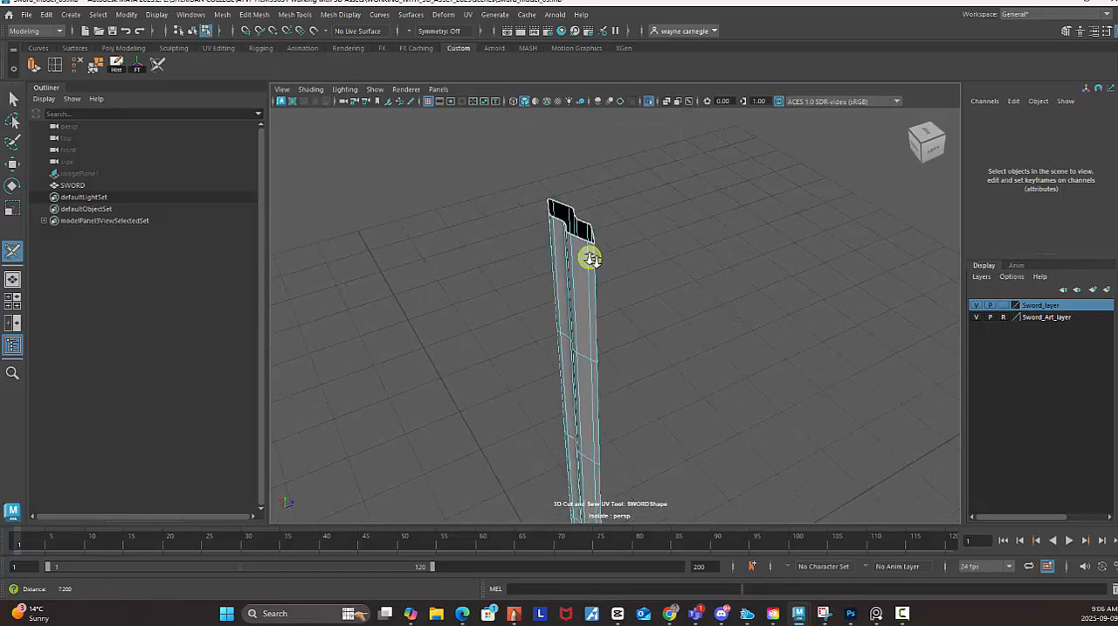
pyautogui.keyDown('alt'); pyautogui.moveTo(589, 257); pyautogui.dragTo(645, 202, button='right'); pyautogui.keyUp('alt')
pyautogui.keyDown('alt'); pyautogui.moveTo(647, 203); pyautogui.dragTo(652, 235, button='middle'); pyautogui.keyUp('alt')
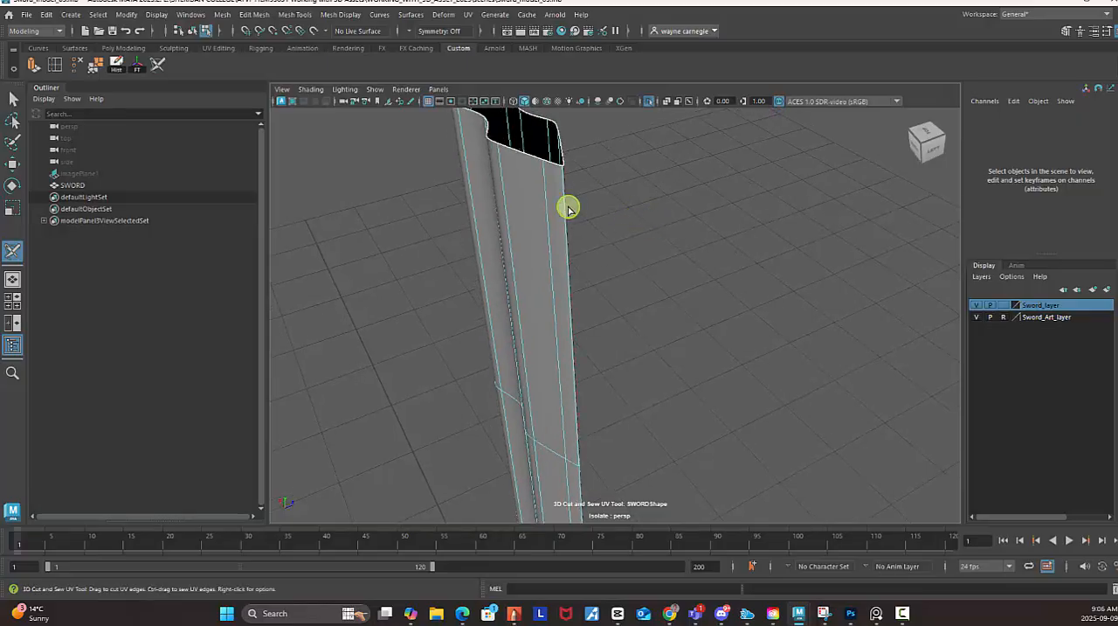
pyautogui.keyDown('alt'); pyautogui.moveTo(669, 267); pyautogui.dragTo(694, 277); pyautogui.keyUp('alt')
pyautogui.hotkey('ctrl', 'z')
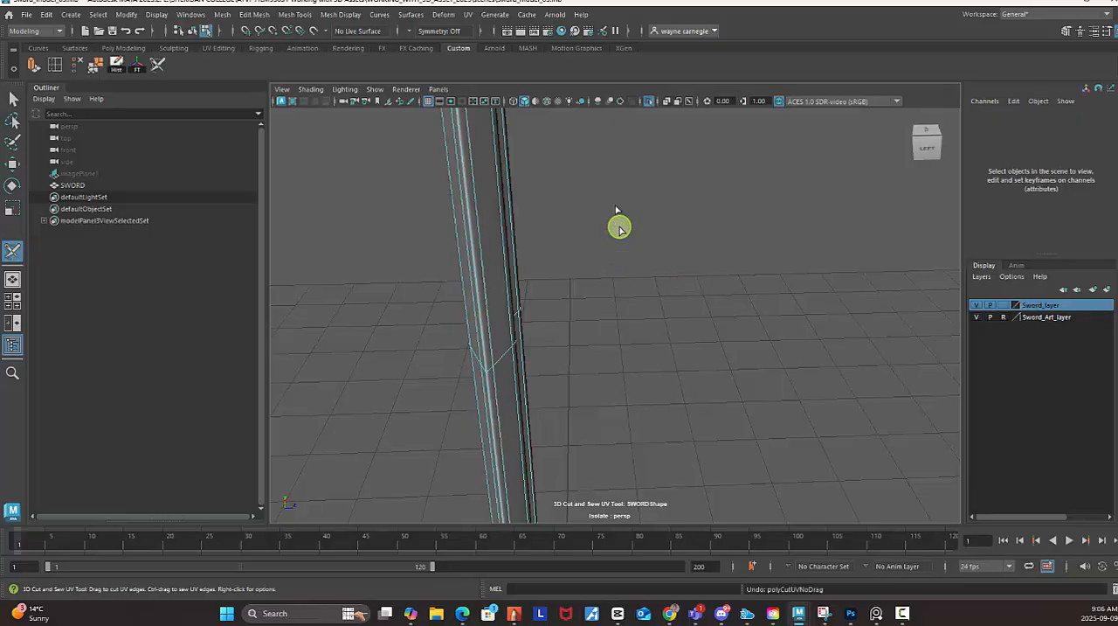
# Cut the blade's UVs along the full length of both sharp side edges with the 3D Cut and Sew UV Tool.
pyautogui.keyDown('alt'); pyautogui.moveTo(620, 228); pyautogui.dragTo(503, 169); pyautogui.keyUp('alt')
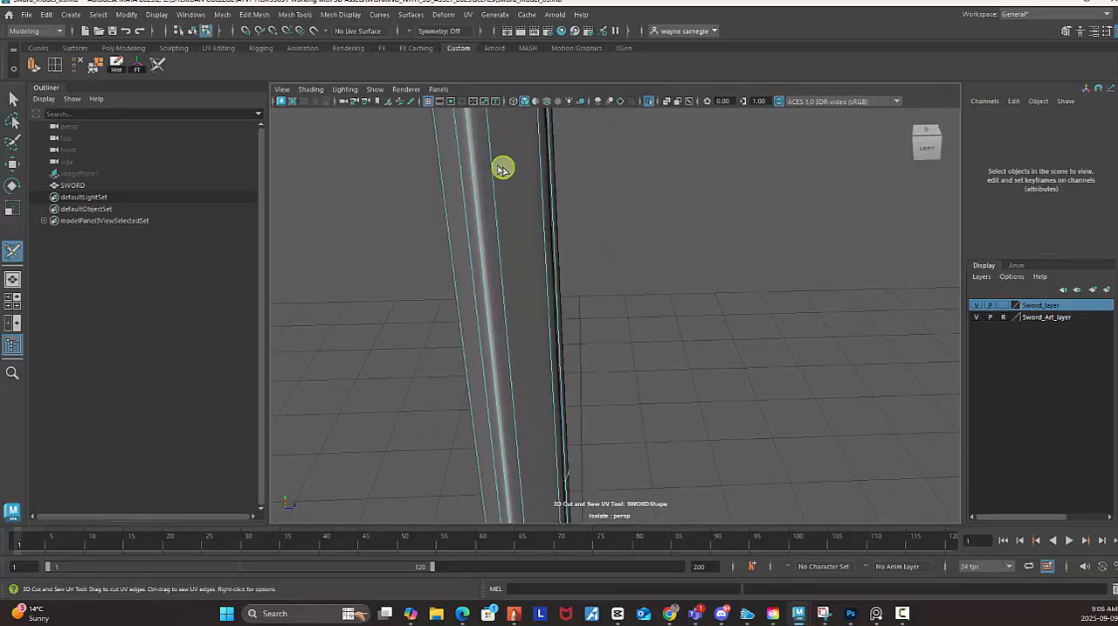
pyautogui.doubleClick(471, 166)
pyautogui.keyDown('alt'); pyautogui.moveTo(791, 289); pyautogui.dragTo(672, 273, button='right'); pyautogui.keyUp('alt')
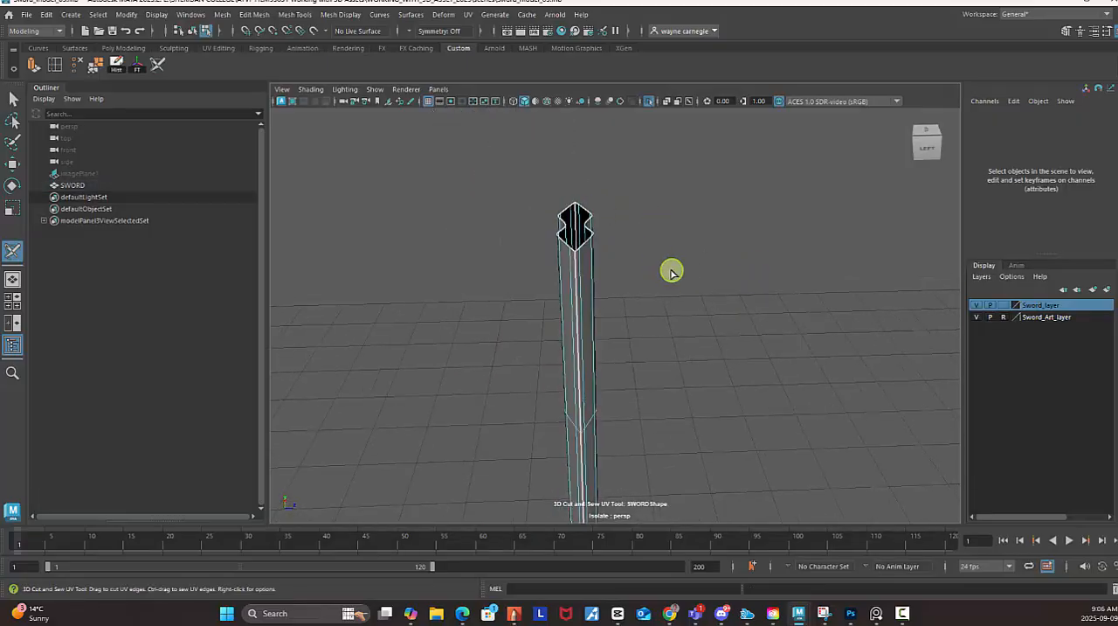
pyautogui.keyDown('alt'); pyautogui.moveTo(672, 272); pyautogui.dragTo(664, 192); pyautogui.keyUp('alt')
pyautogui.keyDown('alt'); pyautogui.moveTo(664, 192); pyautogui.dragTo(610, 207, button='right'); pyautogui.keyUp('alt')
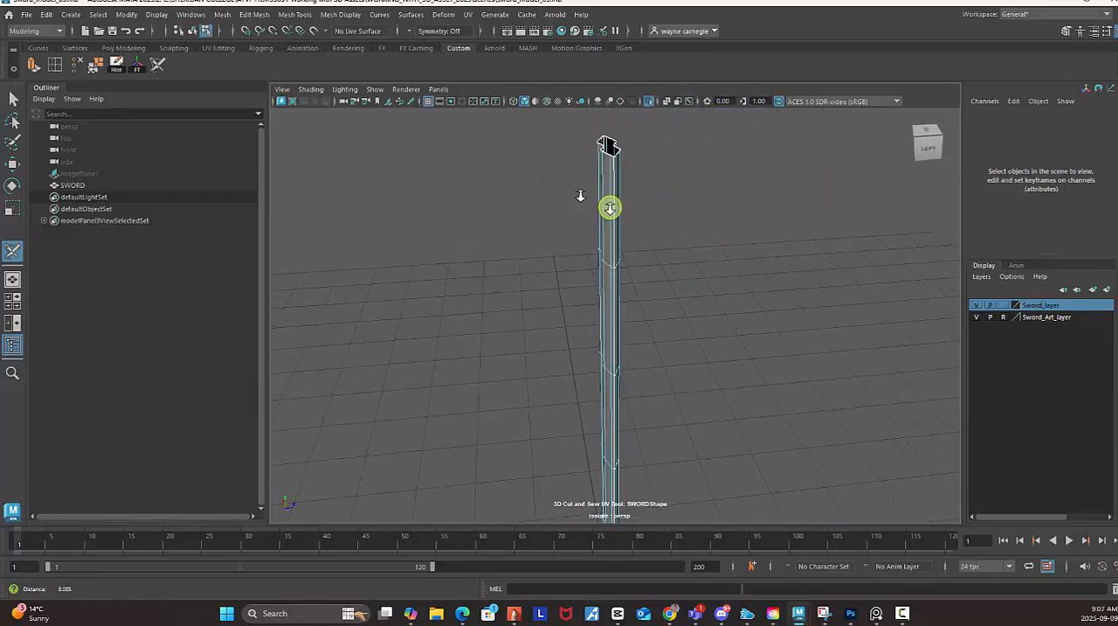
pyautogui.keyDown('alt'); pyautogui.moveTo(610, 207); pyautogui.dragTo(638, 192); pyautogui.keyUp('alt')
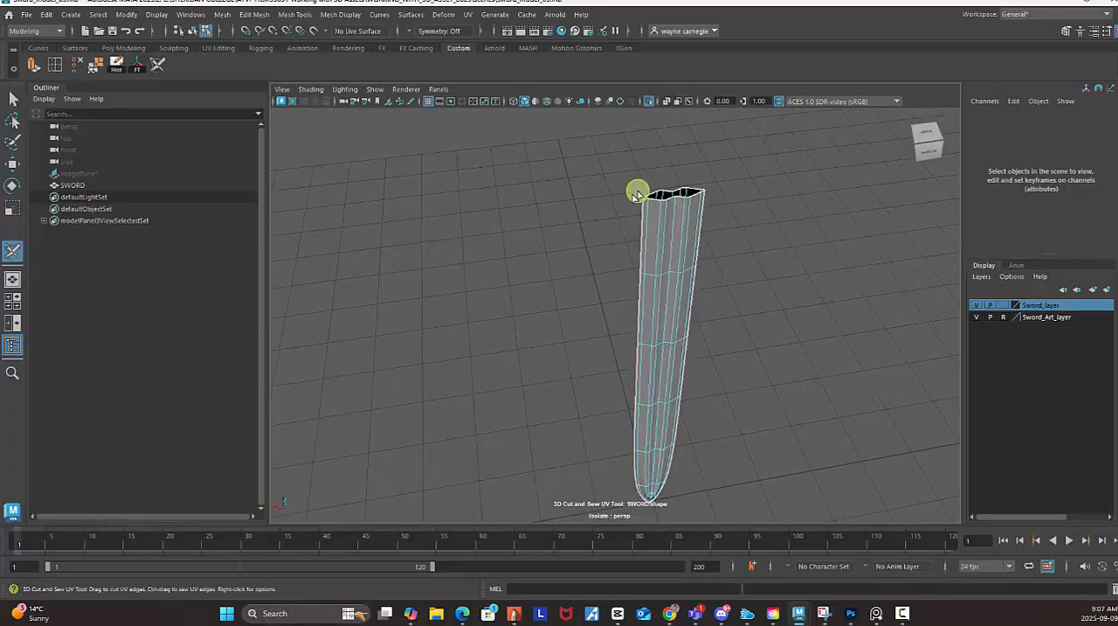
pyautogui.keyDown('alt'); pyautogui.moveTo(709, 250); pyautogui.dragTo(669, 218); pyautogui.keyUp('alt')
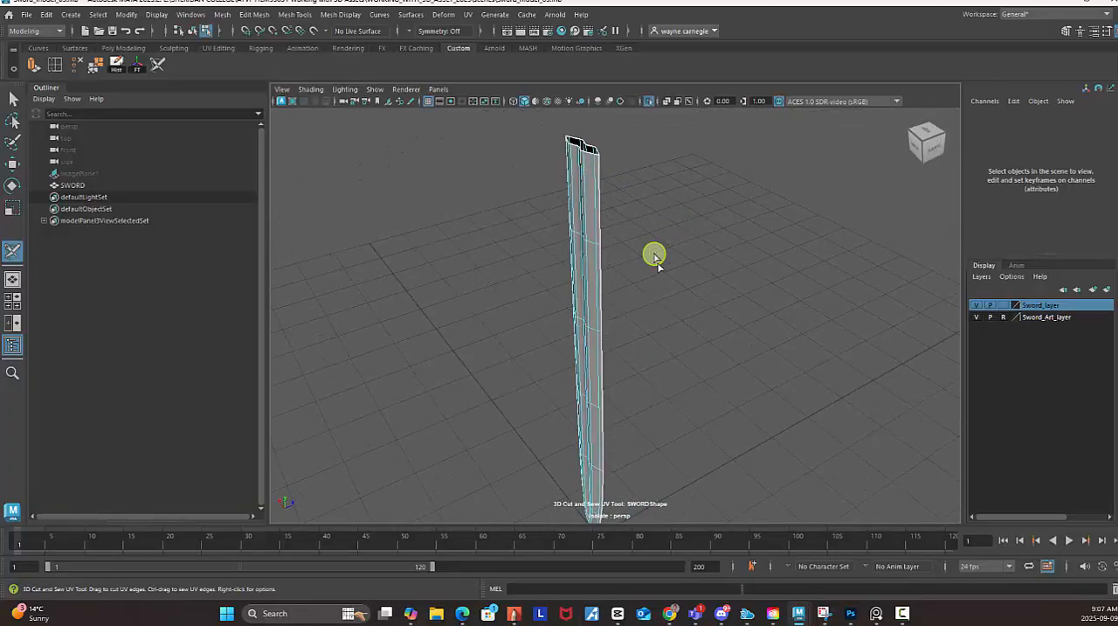
pyautogui.keyDown('alt'); pyautogui.moveTo(657, 260); pyautogui.dragTo(591, 160); pyautogui.keyUp('alt')
pyautogui.keyDown('alt'); pyautogui.moveTo(612, 239); pyautogui.dragTo(651, 247); pyautogui.keyUp('alt')
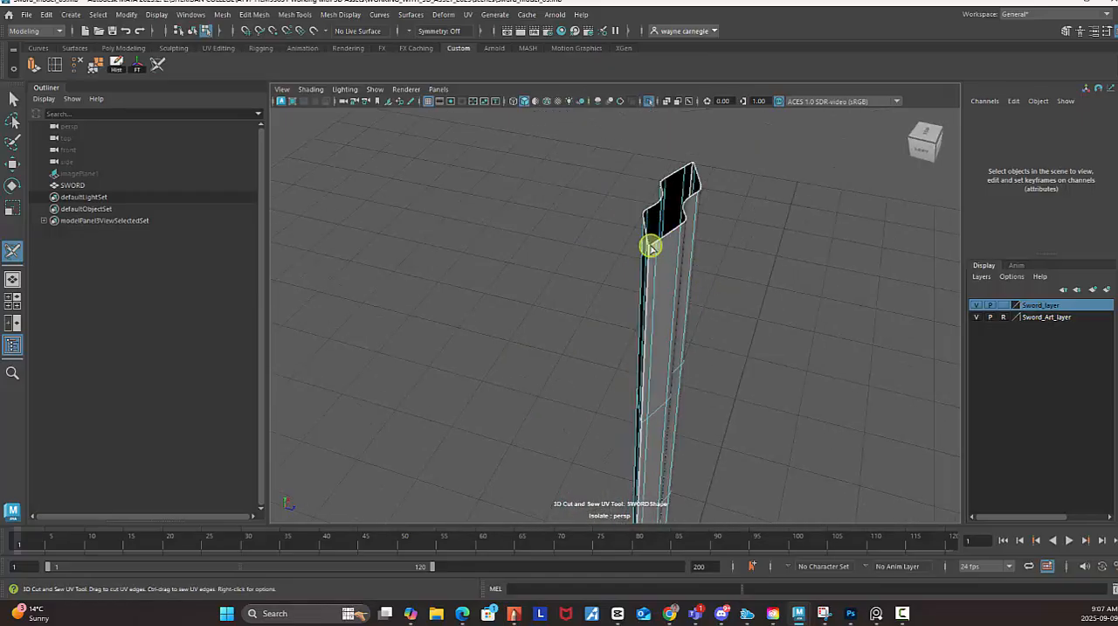
pyautogui.keyDown('alt'); pyautogui.moveTo(747, 294); pyautogui.dragTo(684, 284); pyautogui.keyUp('alt')
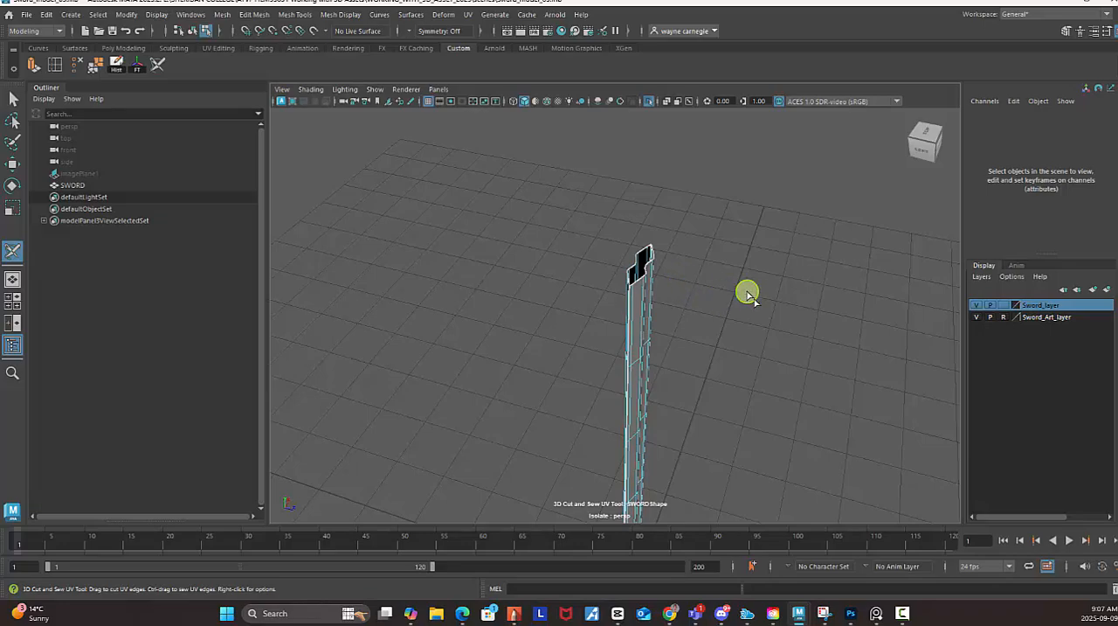
pyautogui.keyDown('alt'); pyautogui.moveTo(748, 295); pyautogui.dragTo(726, 233); pyautogui.keyUp('alt')
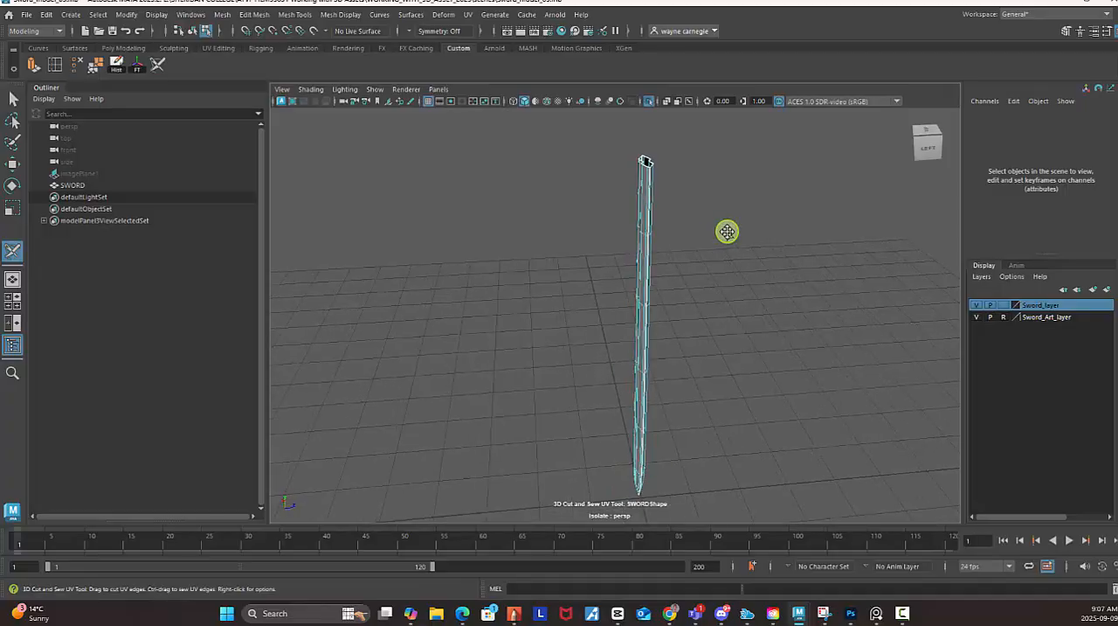
# Reopen the UV Editor and select the two overlapping blade UV shells.
pyautogui.click(471, 16)
pyautogui.click(495, 37)
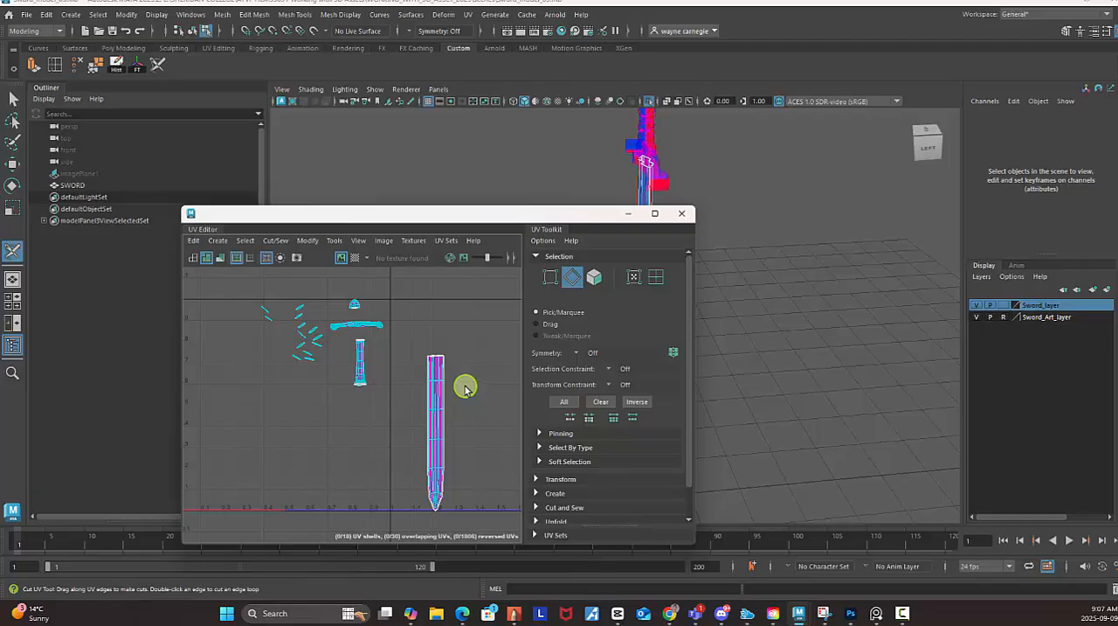
pyautogui.press('q')
pyautogui.keyDown('alt'); pyautogui.moveTo(456, 384); pyautogui.dragTo(440, 326, button='middle'); pyautogui.keyUp('alt')
pyautogui.rightClick(429, 326)
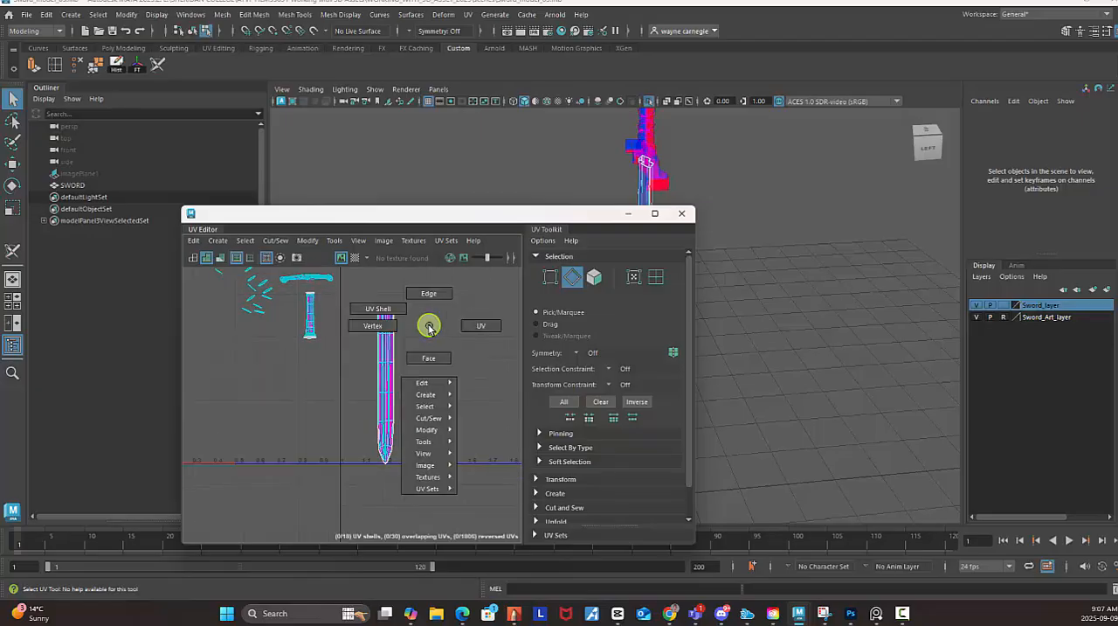
pyautogui.moveTo(429, 327); pyautogui.dragTo(374, 308, button='right')
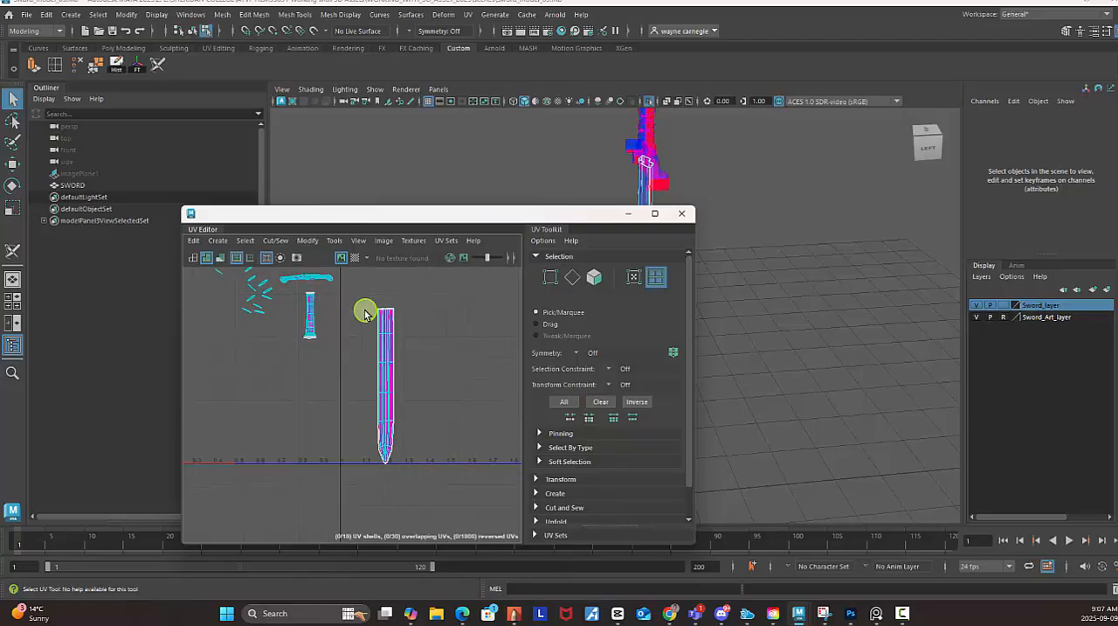
pyautogui.moveTo(353, 299); pyautogui.dragTo(451, 510)
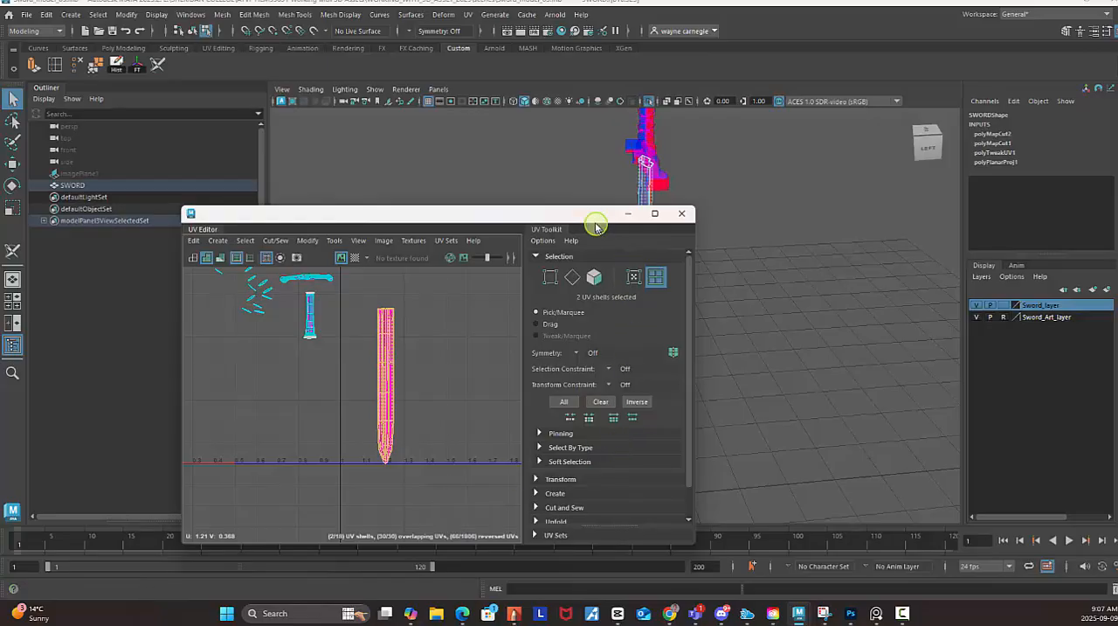
# Unfold the two selected blade UV shells.
pyautogui.moveTo(595, 214); pyautogui.dragTo(607, 146)
pyautogui.scroll(-2, 631, 382)
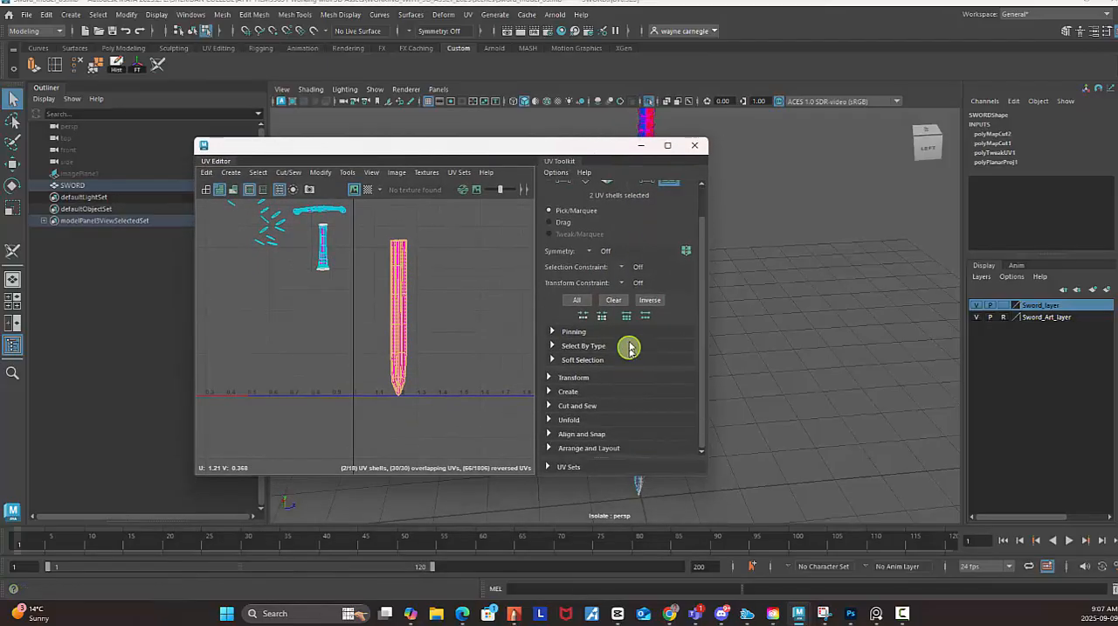
pyautogui.click(569, 421)
pyautogui.scroll(-3, 637, 342)
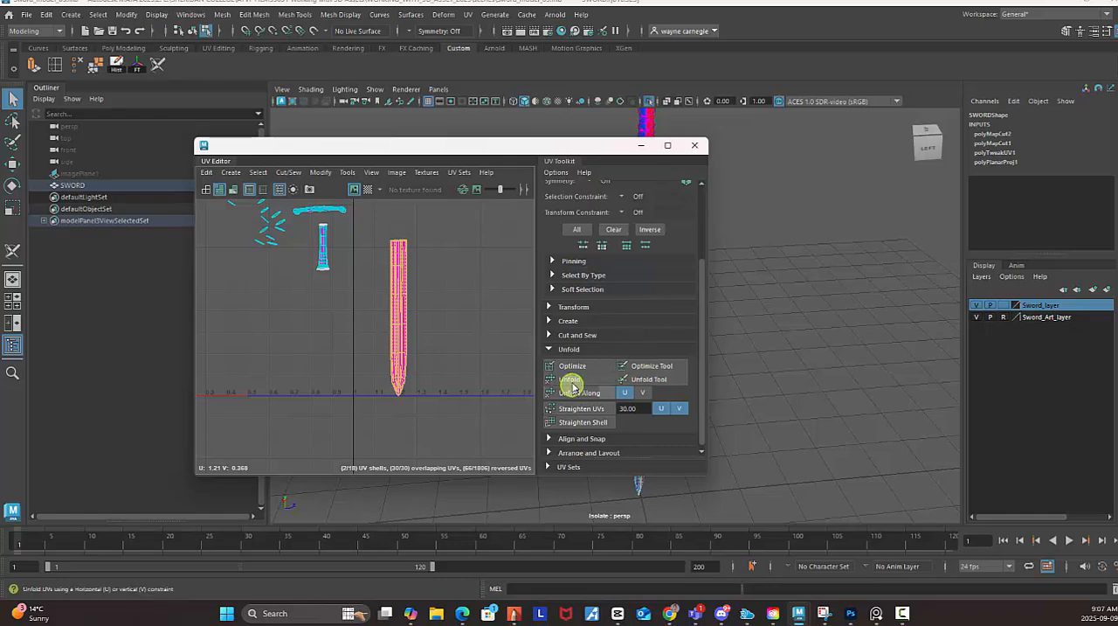
pyautogui.click(572, 379)
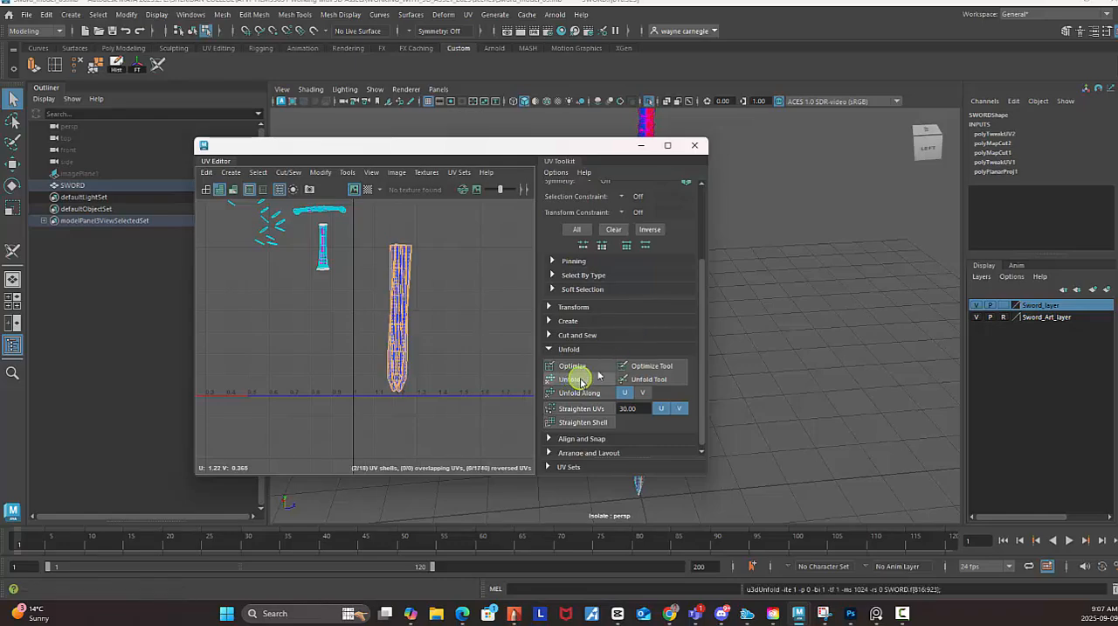
# Maximize the UV Editor and move the upright blade shell sideways, clear of the tilted blade shell.
pyautogui.click(668, 145)
pyautogui.keyDown('alt'); pyautogui.moveTo(617, 252); pyautogui.dragTo(565, 249, button='right'); pyautogui.keyUp('alt')
pyautogui.keyDown('alt'); pyautogui.moveTo(677, 297); pyautogui.dragTo(581, 276, button='right'); pyautogui.keyUp('alt')
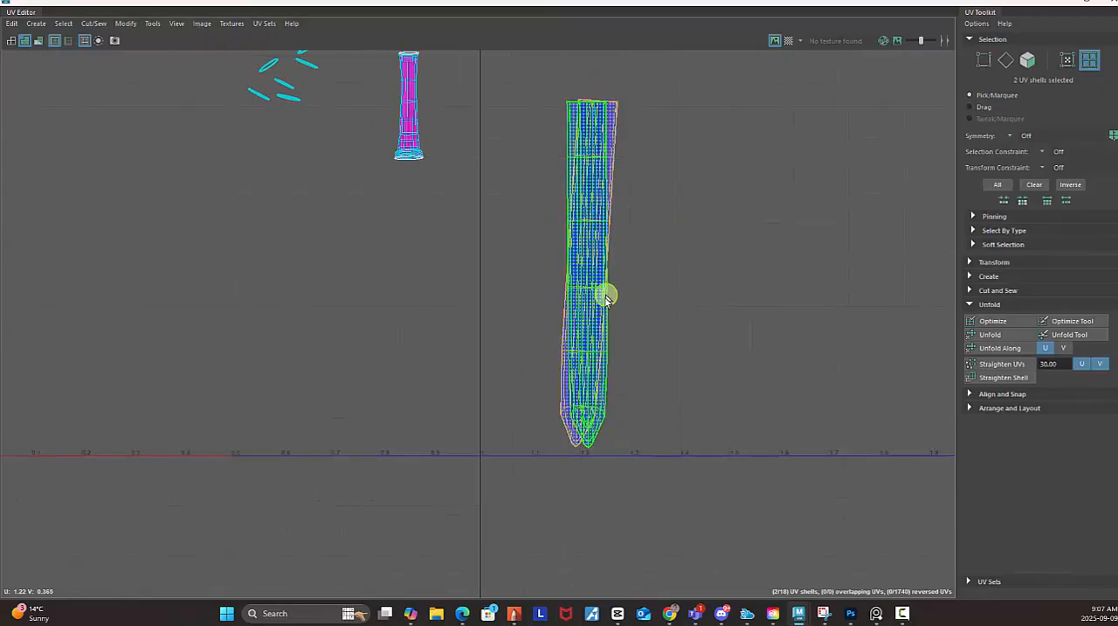
pyautogui.click(616, 298)
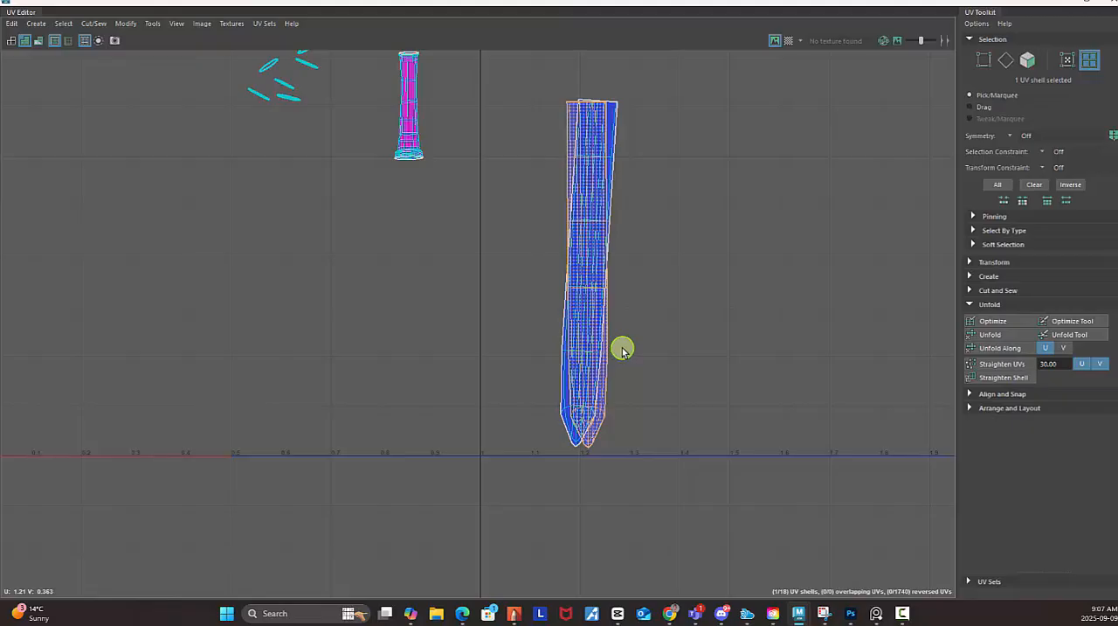
pyautogui.press('w')
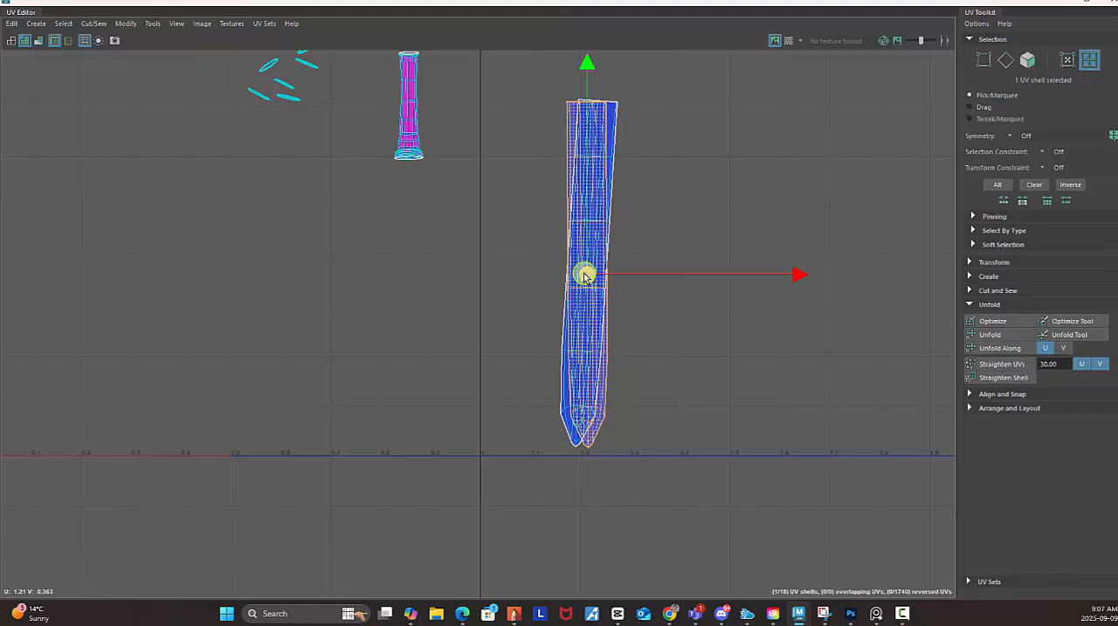
pyautogui.moveTo(584, 275); pyautogui.dragTo(704, 276)
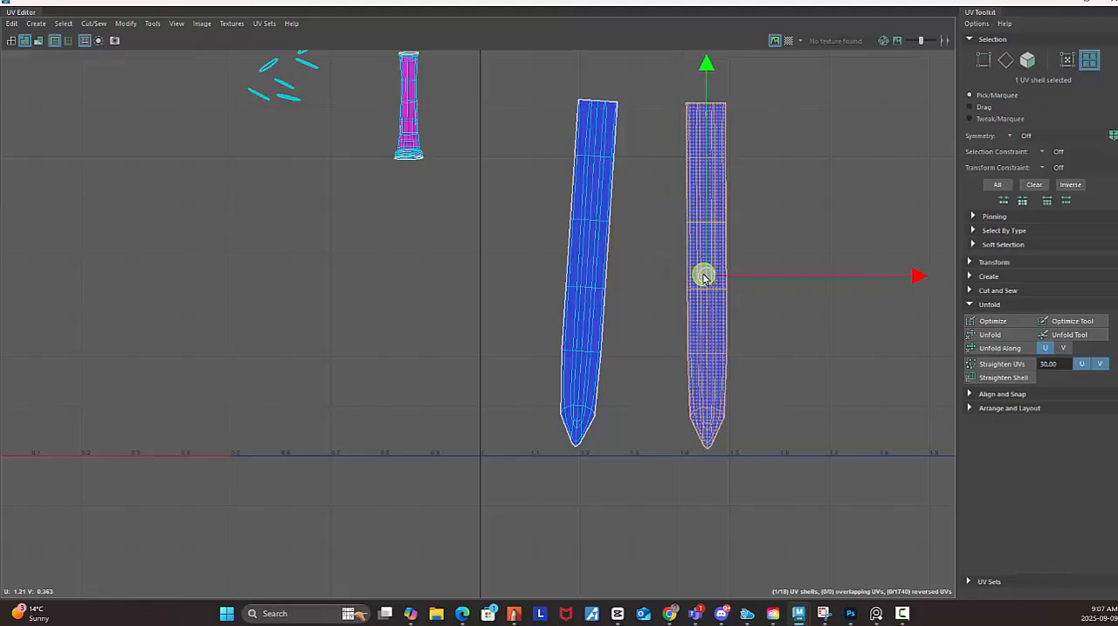
# Move the tilted blade shell closer to the other one and rotate it upright so the two run parallel.
pyautogui.click(584, 269)
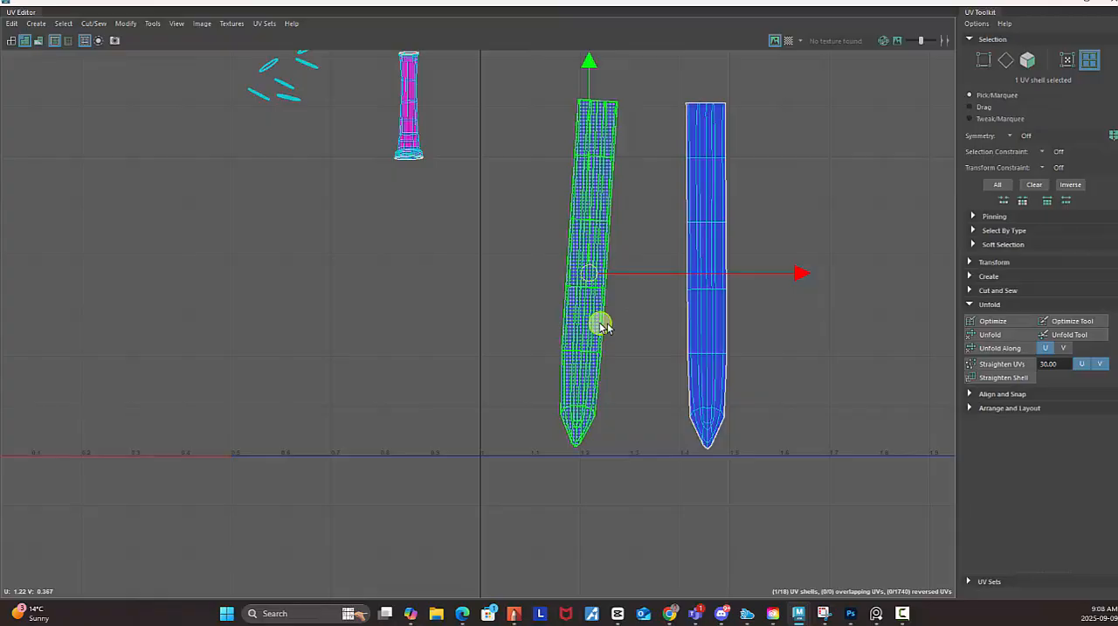
pyautogui.moveTo(589, 280); pyautogui.dragTo(630, 280)
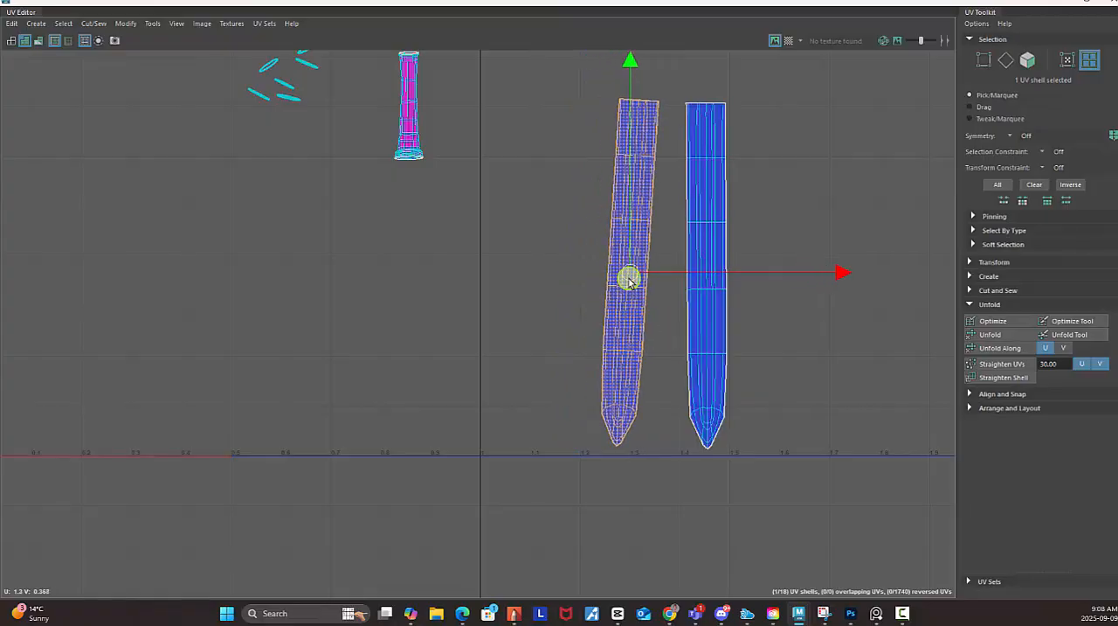
pyautogui.press('e')
pyautogui.moveTo(831, 232); pyautogui.dragTo(820, 224)
pyautogui.click(895, 298)
# Move both blade shells across the adjacent UV tile and narrow the gap between them.
pyautogui.scroll(-3, 750, 359)
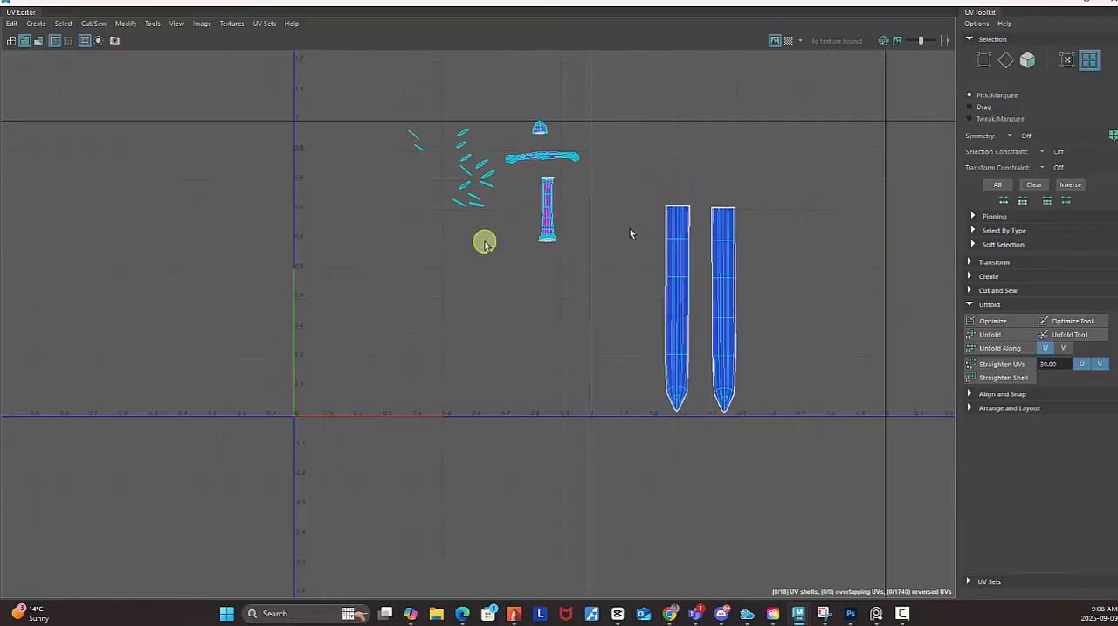
pyautogui.keyDown('alt'); pyautogui.moveTo(824, 265); pyautogui.dragTo(647, 254, button='middle'); pyautogui.keyUp('alt')
pyautogui.scroll(-1, 646, 256)
pyautogui.moveTo(476, 158); pyautogui.dragTo(672, 441)
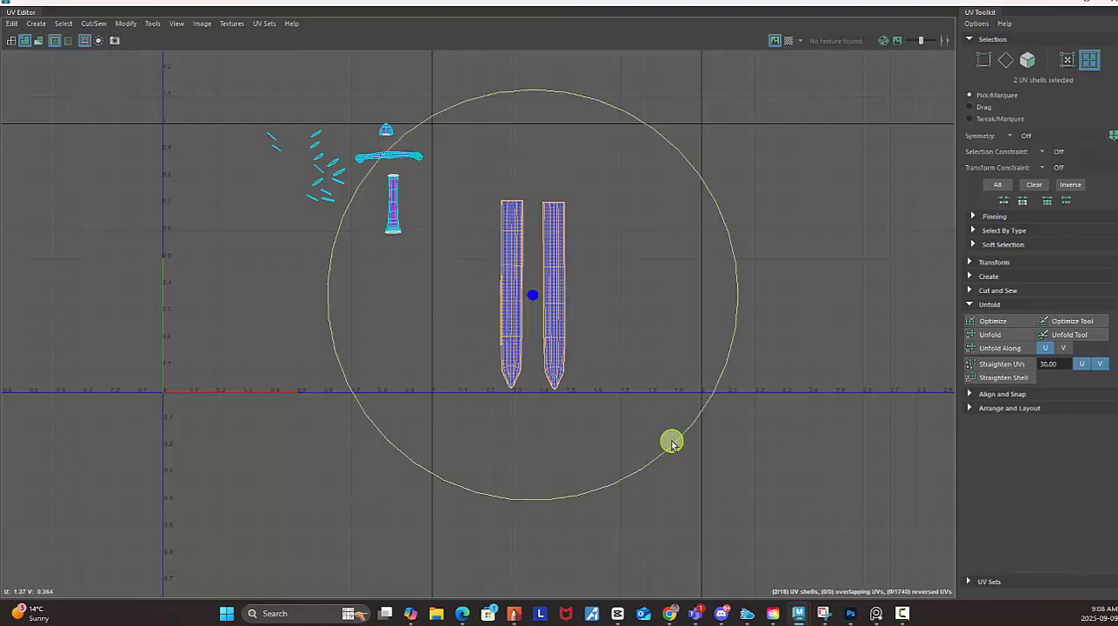
pyautogui.press('w')
pyautogui.moveTo(532, 294); pyautogui.dragTo(671, 271)
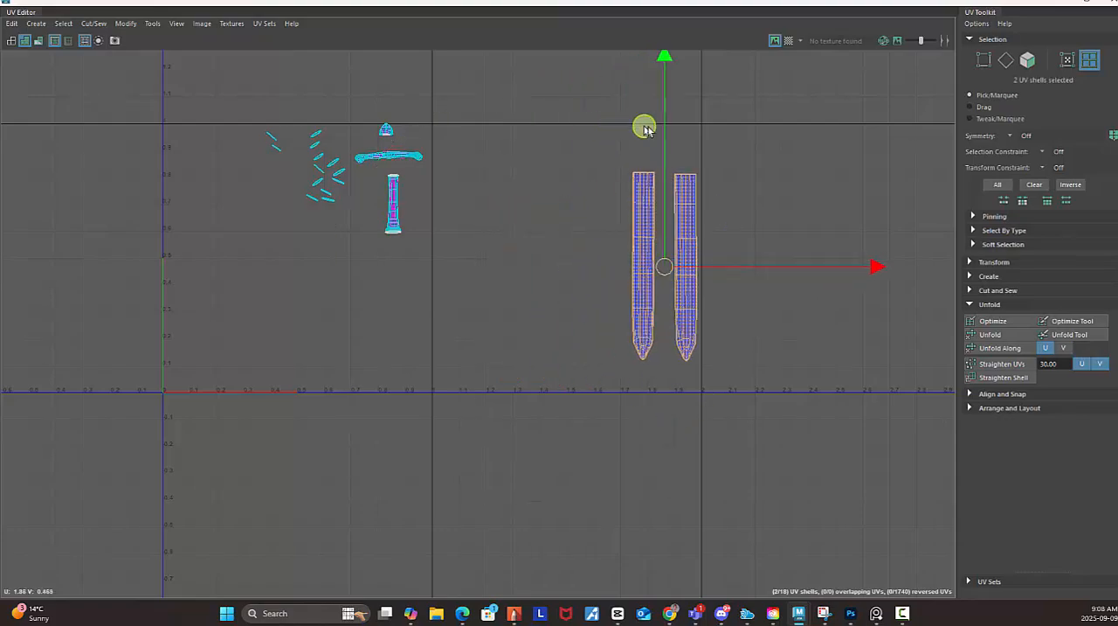
pyautogui.click(643, 261)
pyautogui.moveTo(644, 260); pyautogui.dragTo(661, 260)
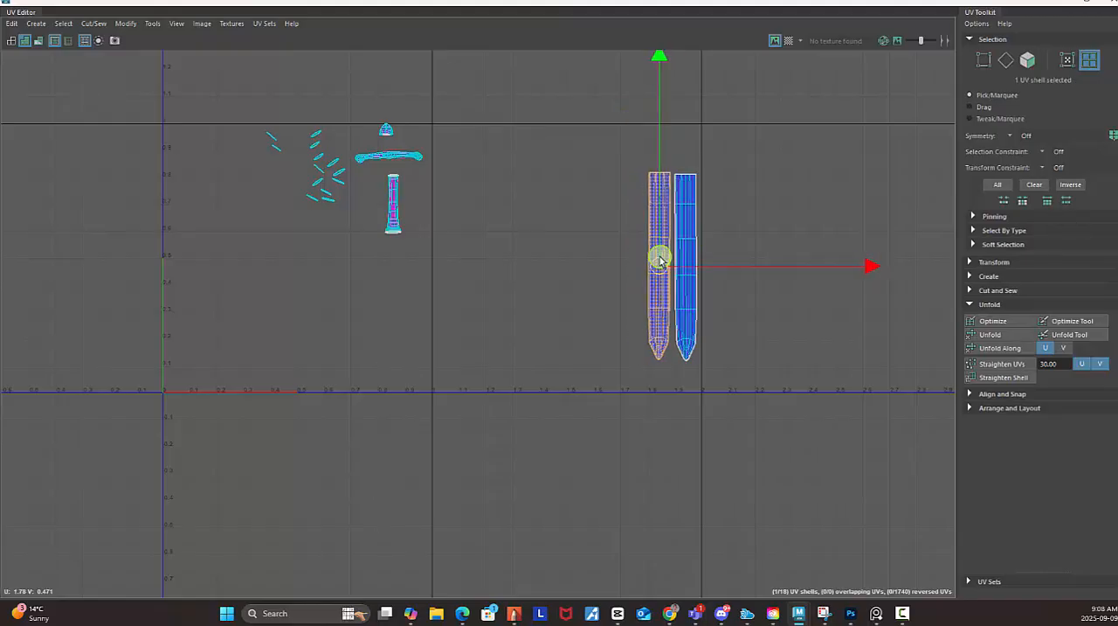
# Move both blade shells together into the upper-left corner of the 0 to 1 UV tile.
pyautogui.moveTo(611, 138); pyautogui.dragTo(706, 310)
pyautogui.moveTo(676, 264); pyautogui.dragTo(201, 227)
pyautogui.keyDown('alt'); pyautogui.moveTo(257, 317); pyautogui.dragTo(493, 318, button='middle'); pyautogui.keyUp('alt')
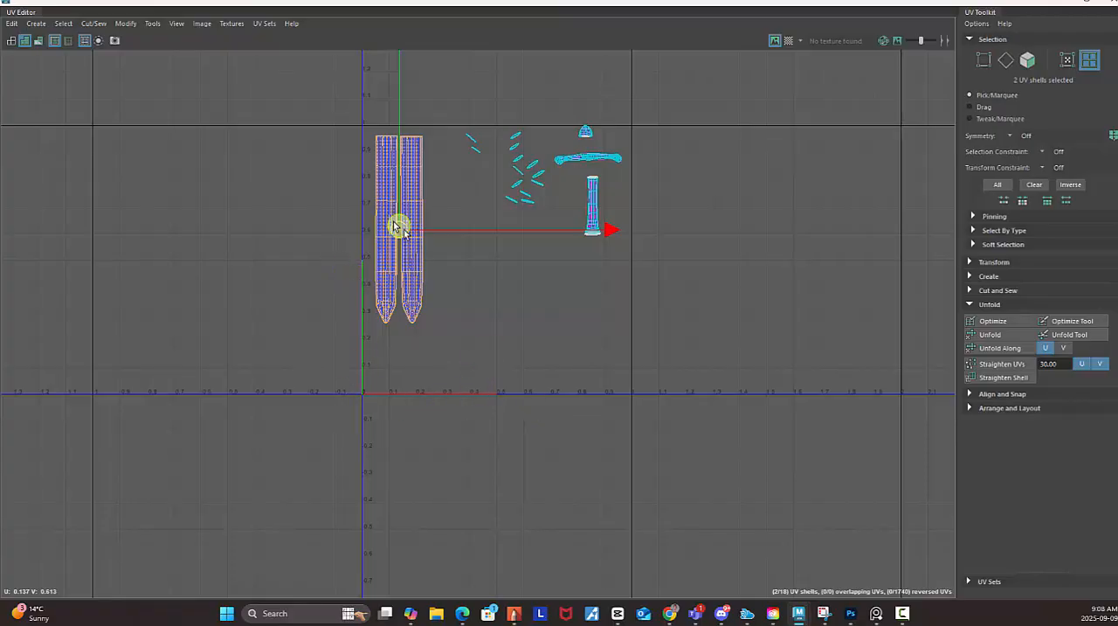
pyautogui.moveTo(398, 230); pyautogui.dragTo(393, 224)
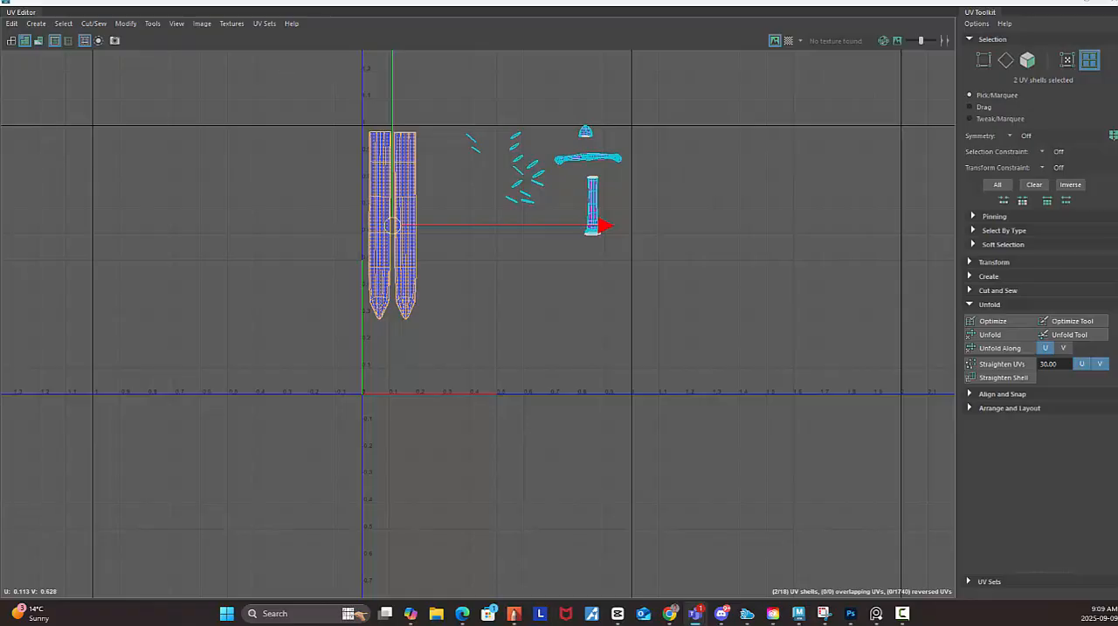
# Maximize the Teams meeting window to examine the participant's shared UV layout, and return to the Sword_model_05 scene in Maya.
pyautogui.moveTo(1117, 81); pyautogui.dragTo(566, 114)
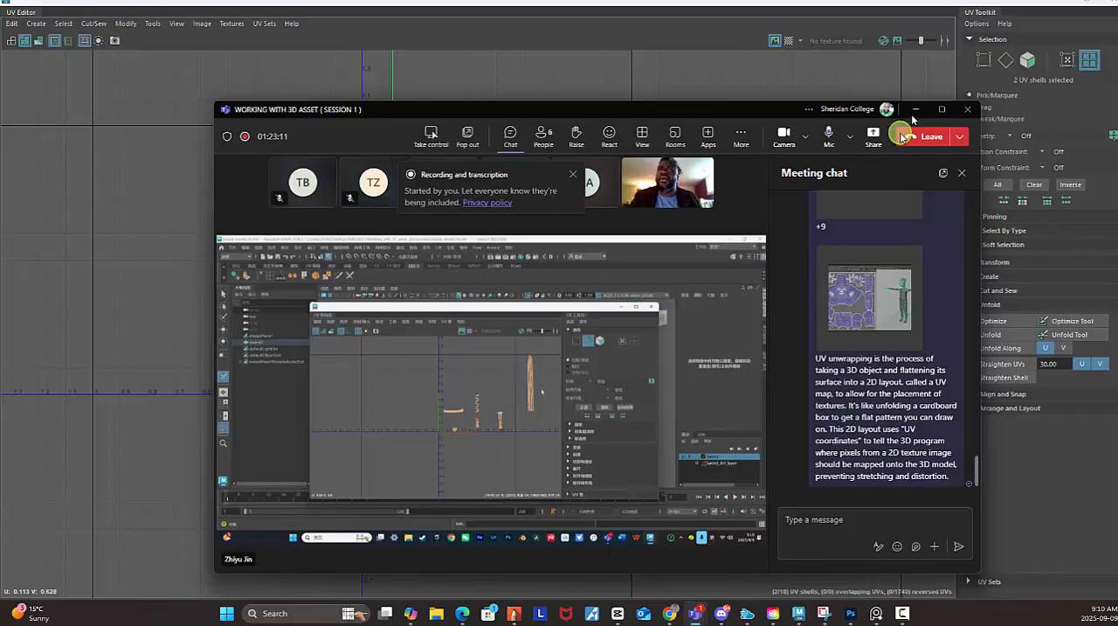
pyautogui.click(941, 109)
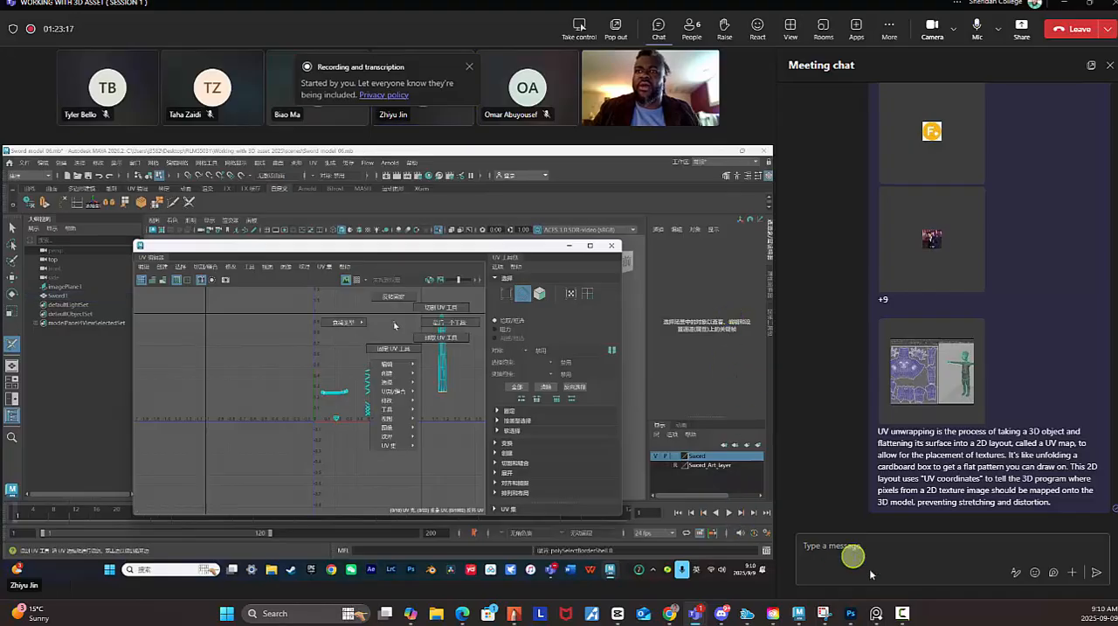
pyautogui.moveTo(802, 614)
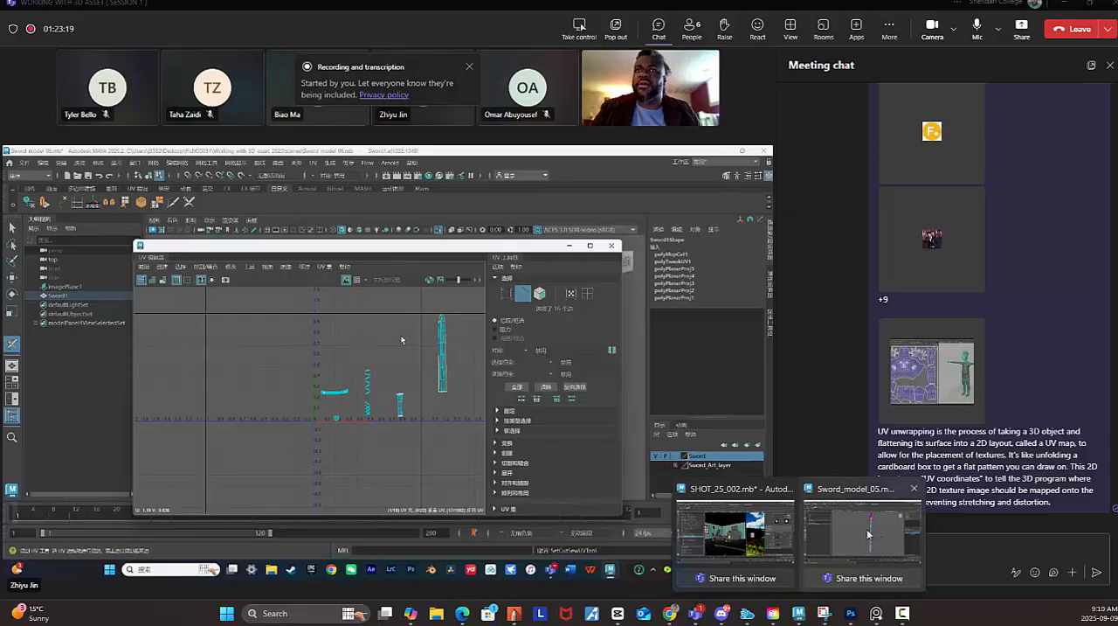
pyautogui.click(862, 530)
# Minimize the UV Editor and Maya, and share the second screen in the Teams meeting.
pyautogui.rightClick(552, 286)
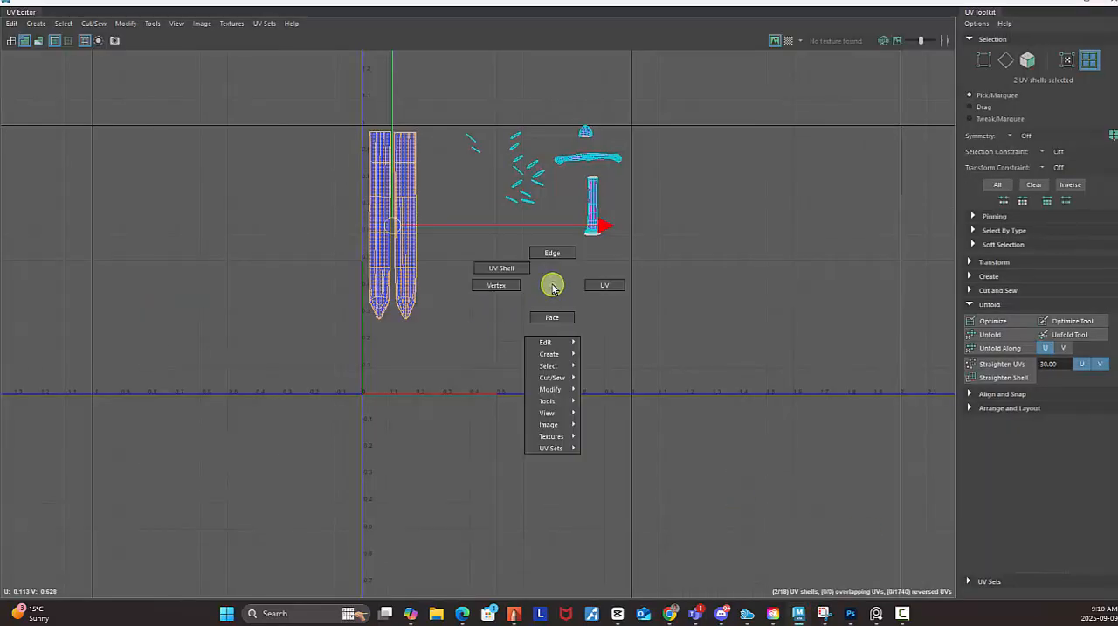
pyautogui.click(1063, 1)
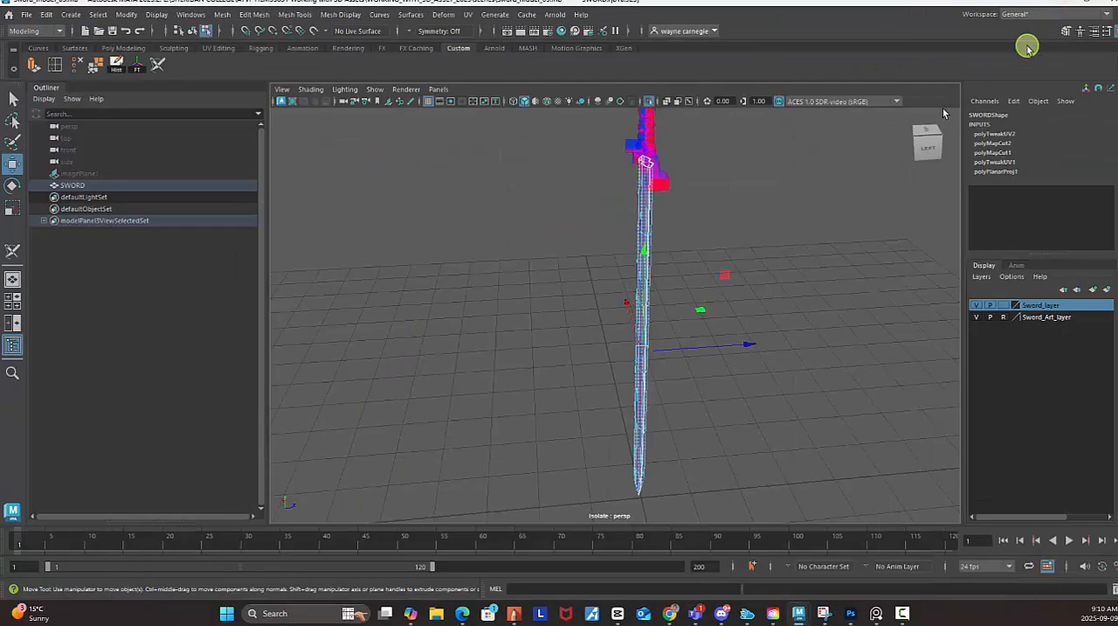
pyautogui.click(1059, 3)
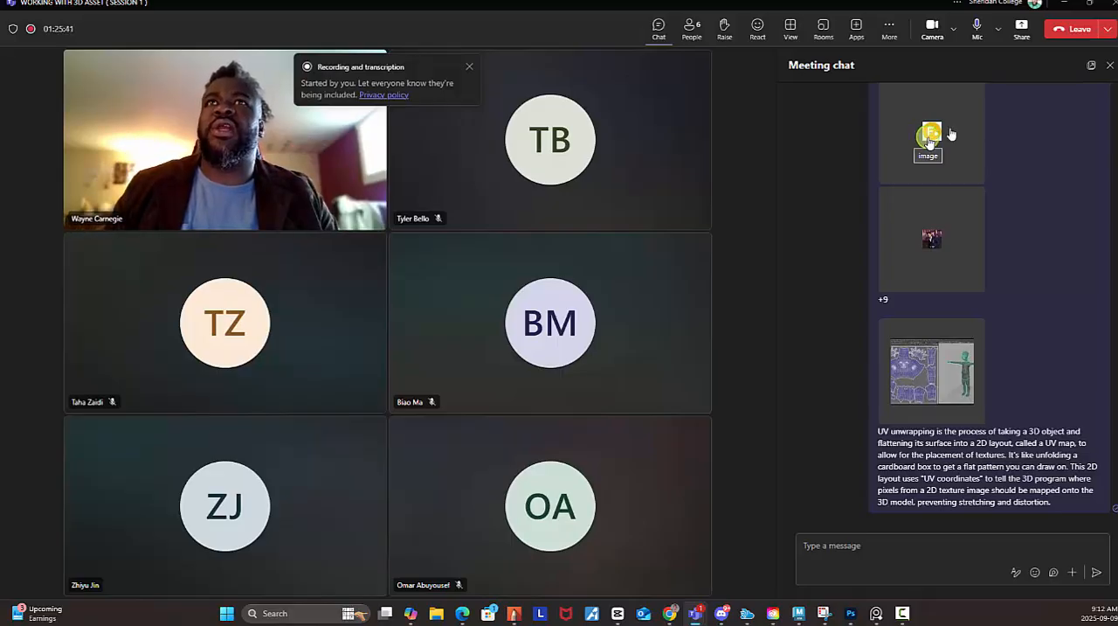
pyautogui.click(1022, 31)
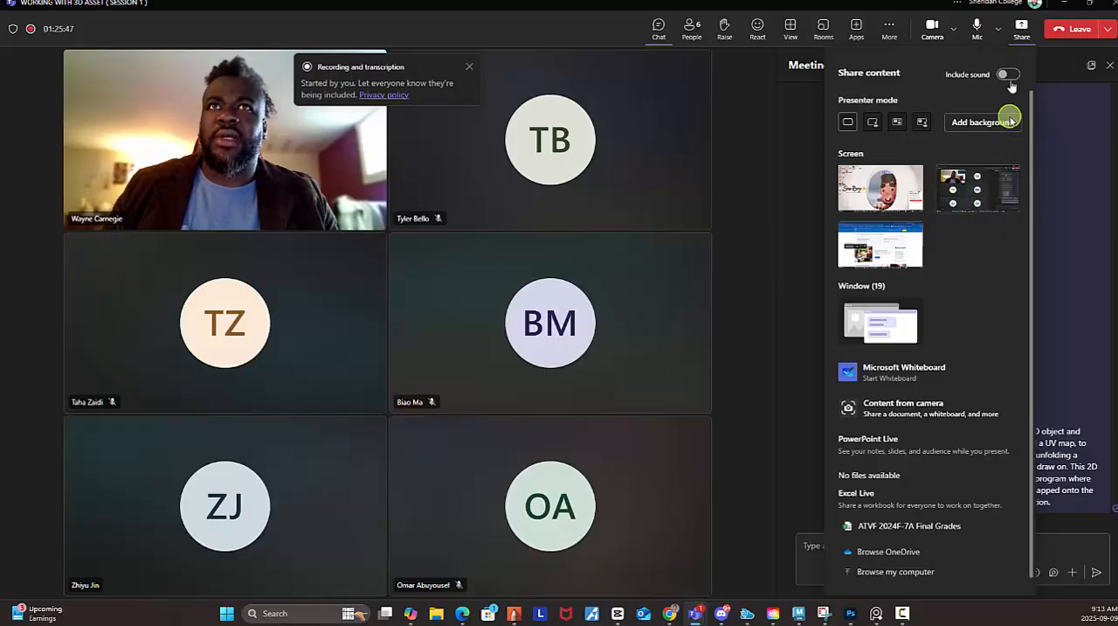
pyautogui.click(986, 182)
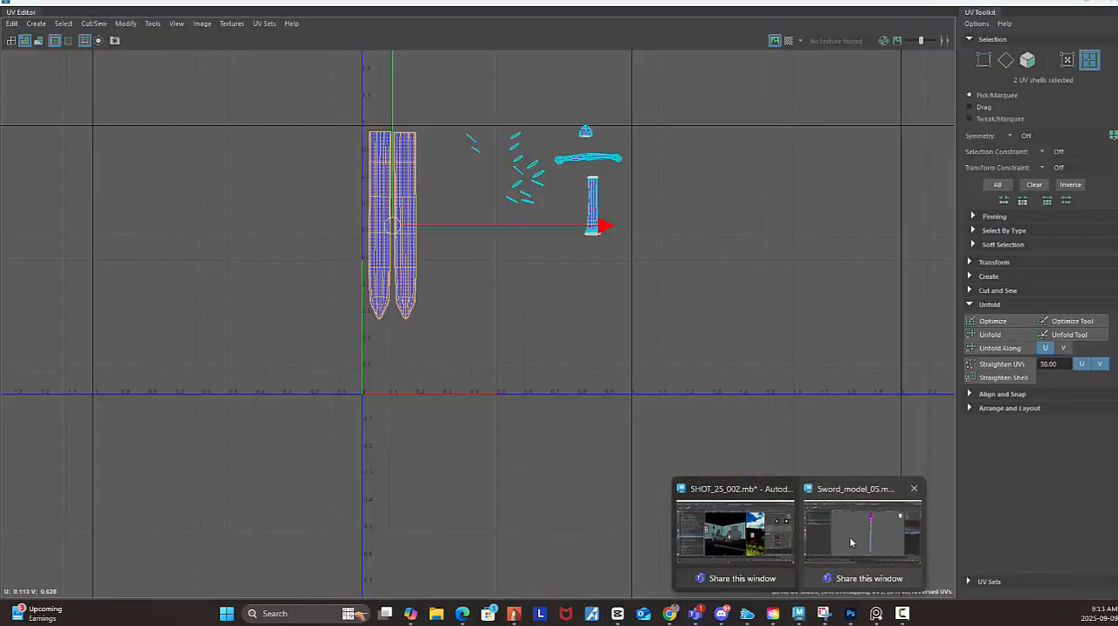
# Switch back to Maya and restore the UV Editor to a smaller floating window over the viewport.
pyautogui.click(852, 540)
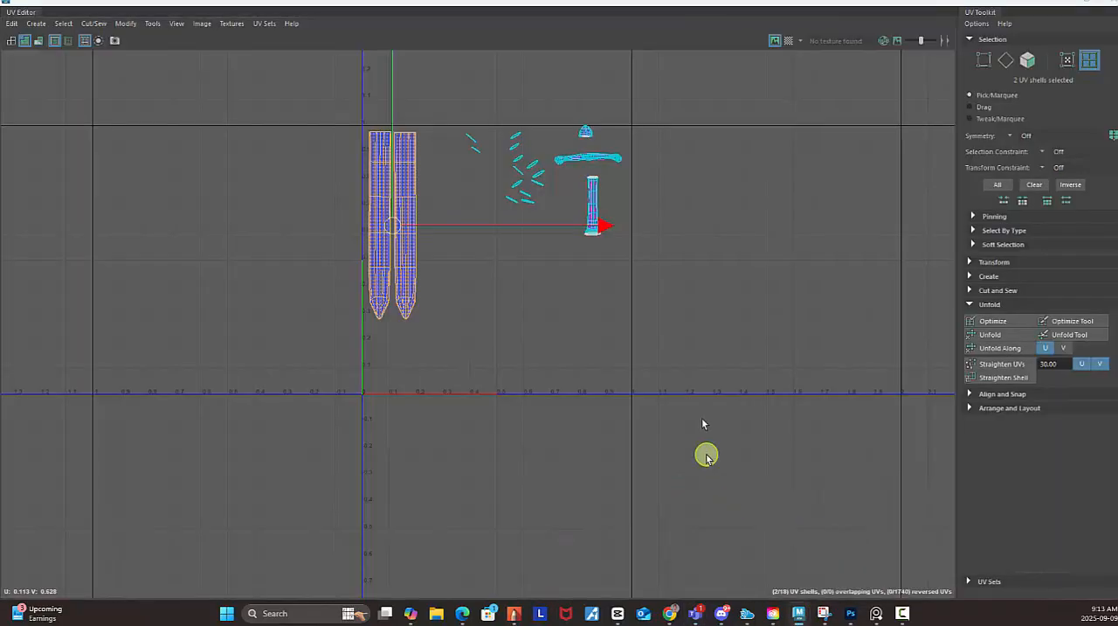
pyautogui.click(1090, 7)
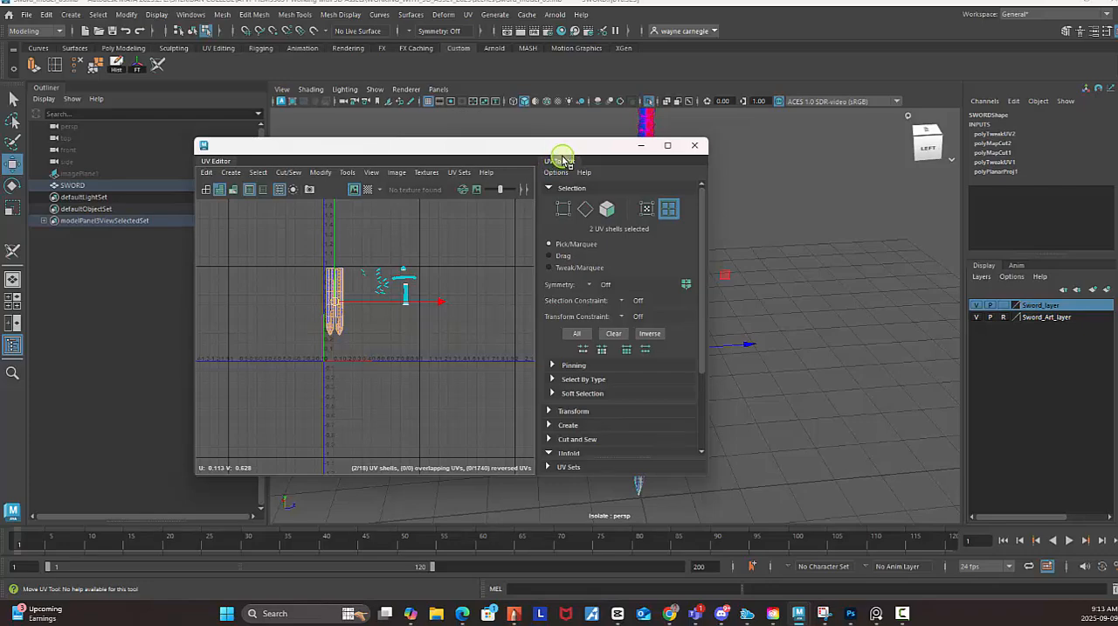
pyautogui.moveTo(569, 150); pyautogui.dragTo(589, 164)
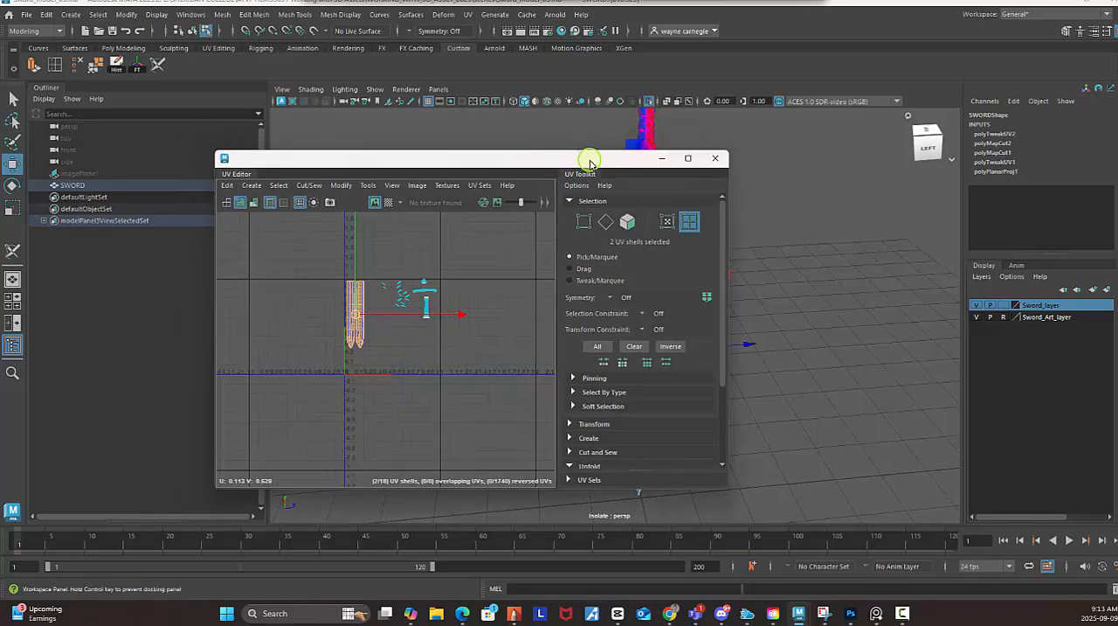
# Review the Unfold UVs options for the Unfold3D and Legacy methods, and close them without applying.
pyautogui.scroll(-3, 654, 422)
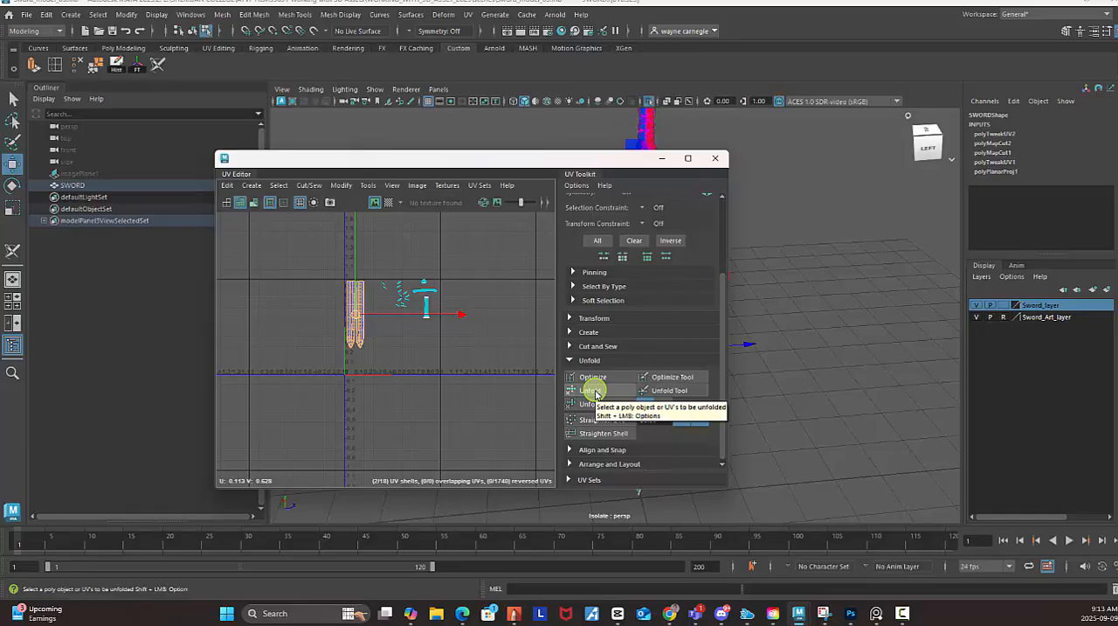
pyautogui.keyDown('shift'); pyautogui.click(596, 393); pyautogui.keyUp('shift')
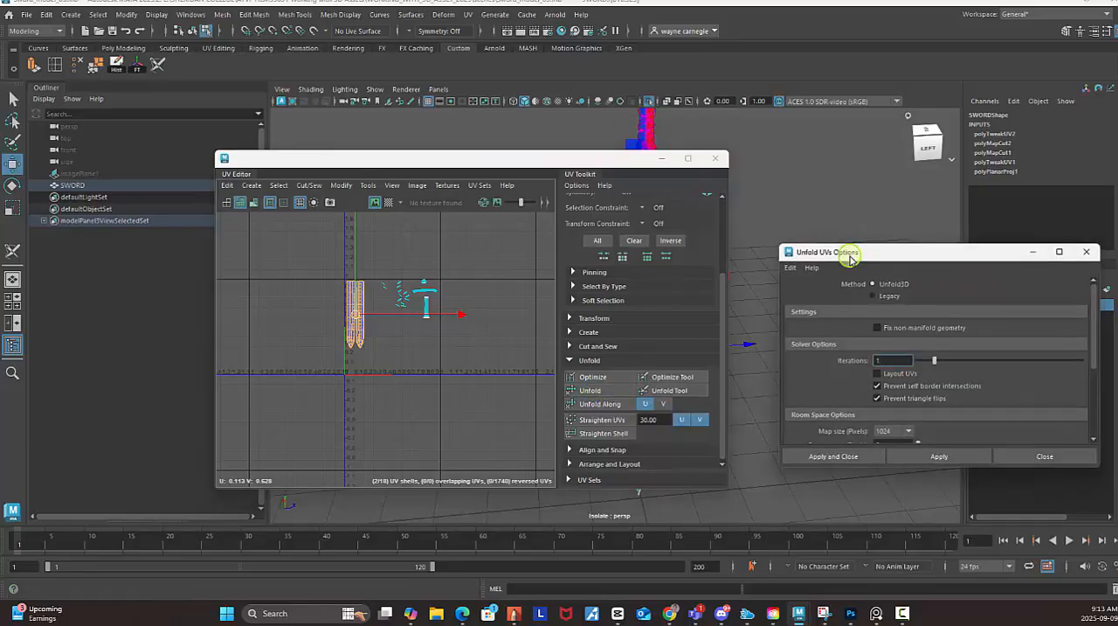
pyautogui.moveTo(860, 254); pyautogui.dragTo(756, 245)
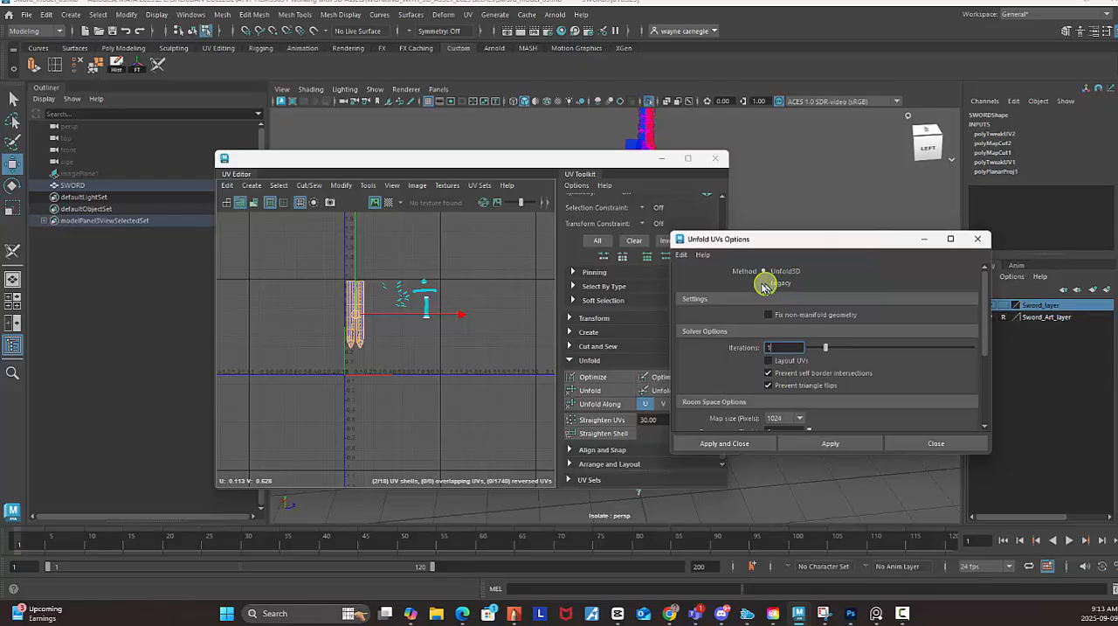
pyautogui.click(763, 283)
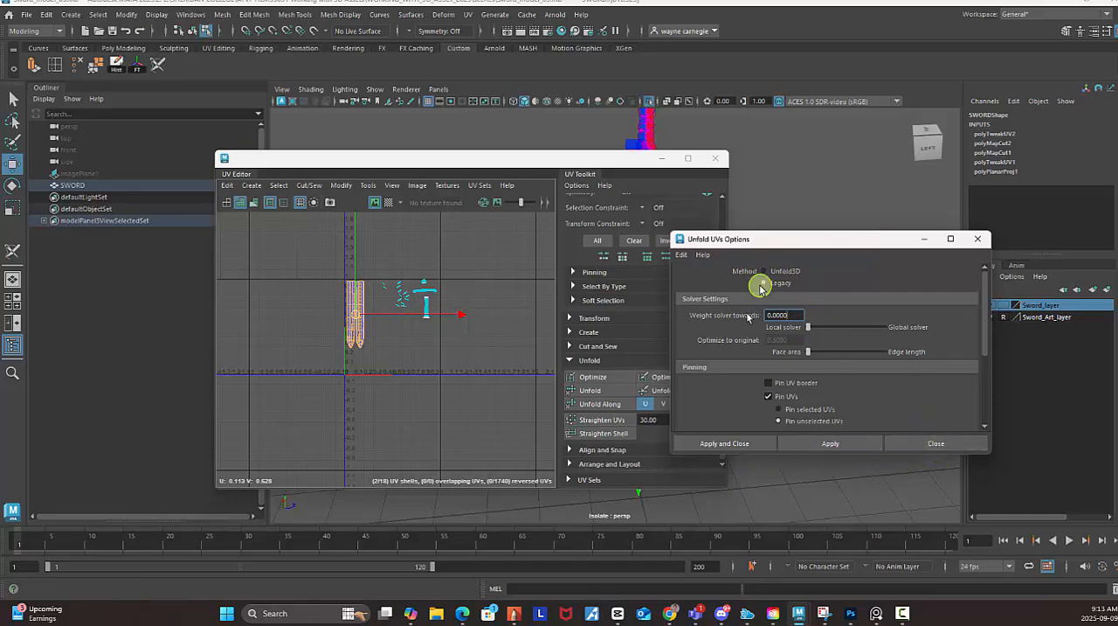
pyautogui.click(938, 444)
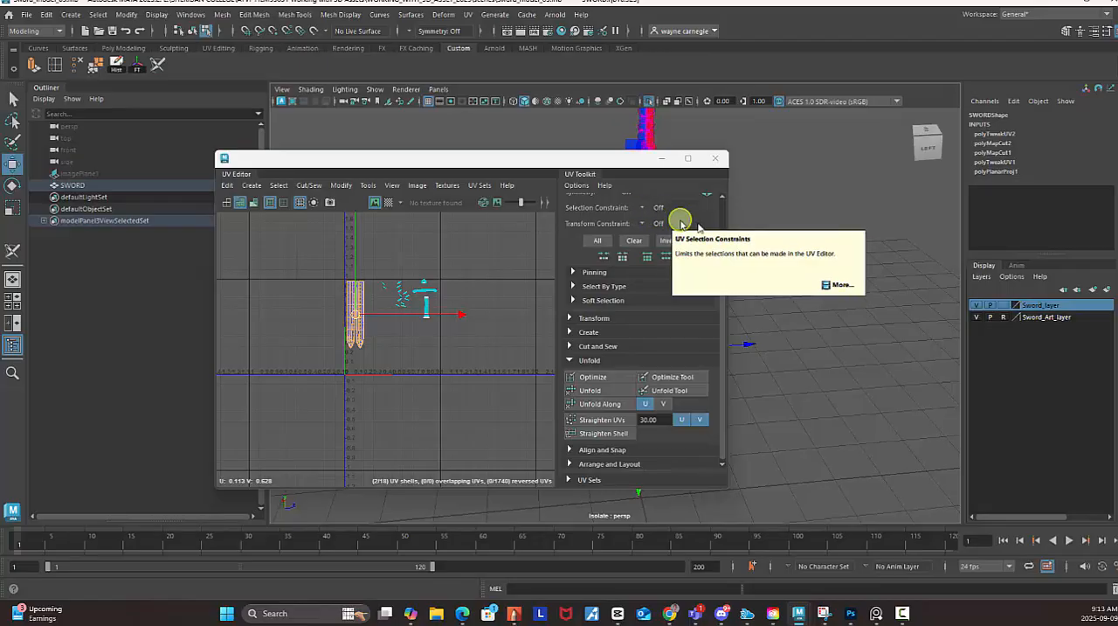
# Reposition the floating UV Editor to uncover the sword's guard, and inspect the blade, guard and handle UV shells.
pyautogui.moveTo(579, 161); pyautogui.dragTo(665, 235)
pyautogui.scroll(5, 528, 380)
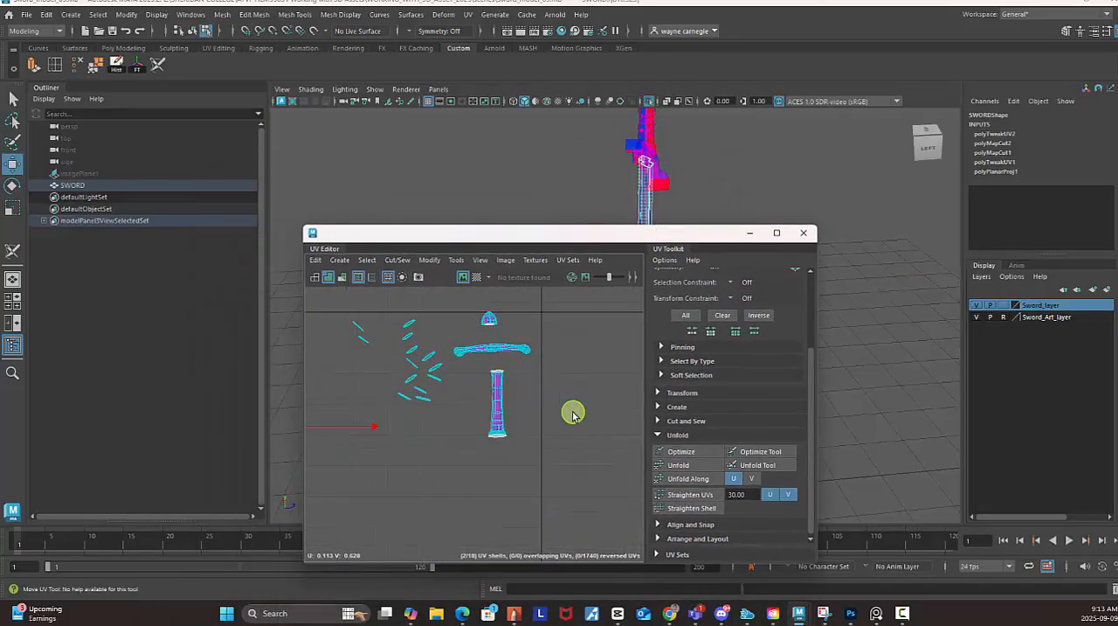
pyautogui.scroll(-3, 539, 378)
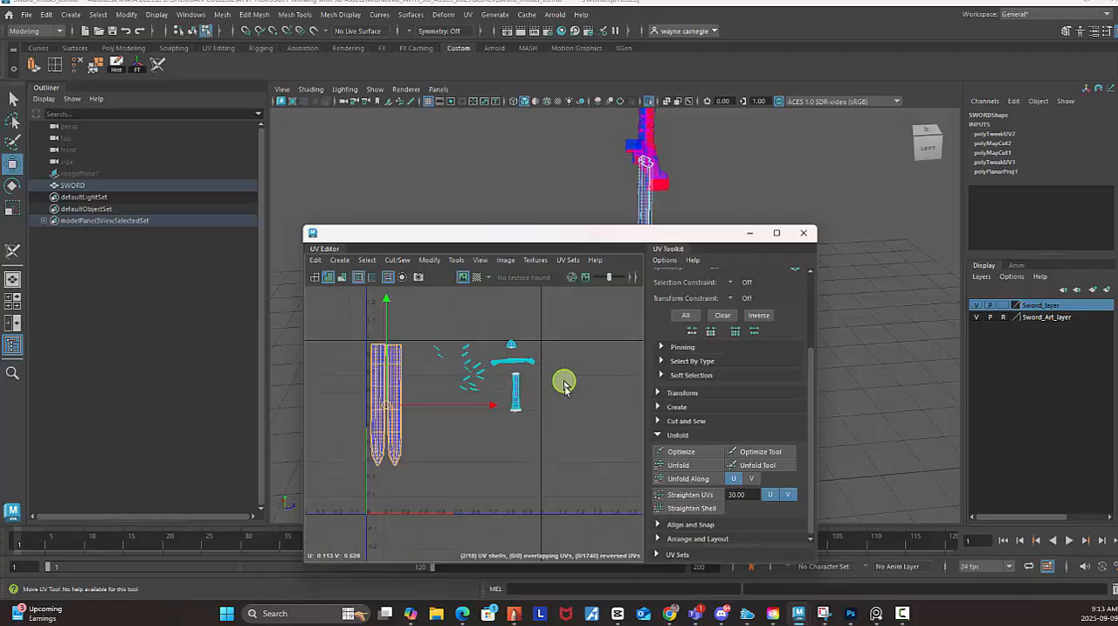
pyautogui.keyDown('alt'); pyautogui.moveTo(564, 384); pyautogui.dragTo(573, 411, button='middle'); pyautogui.keyUp('alt')
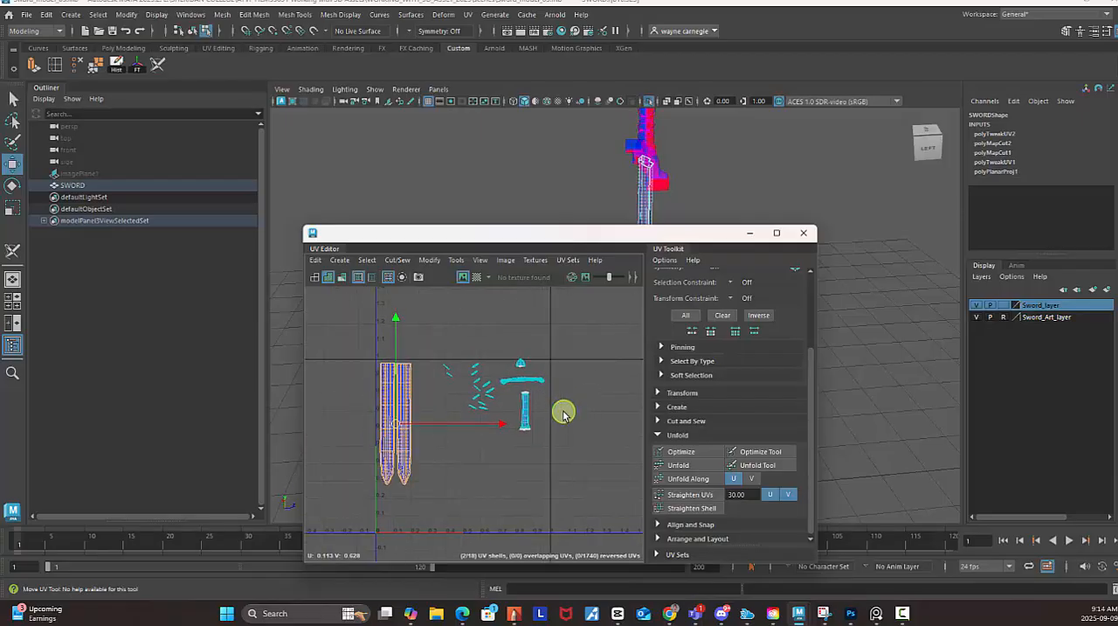
pyautogui.scroll(2, 533, 375)
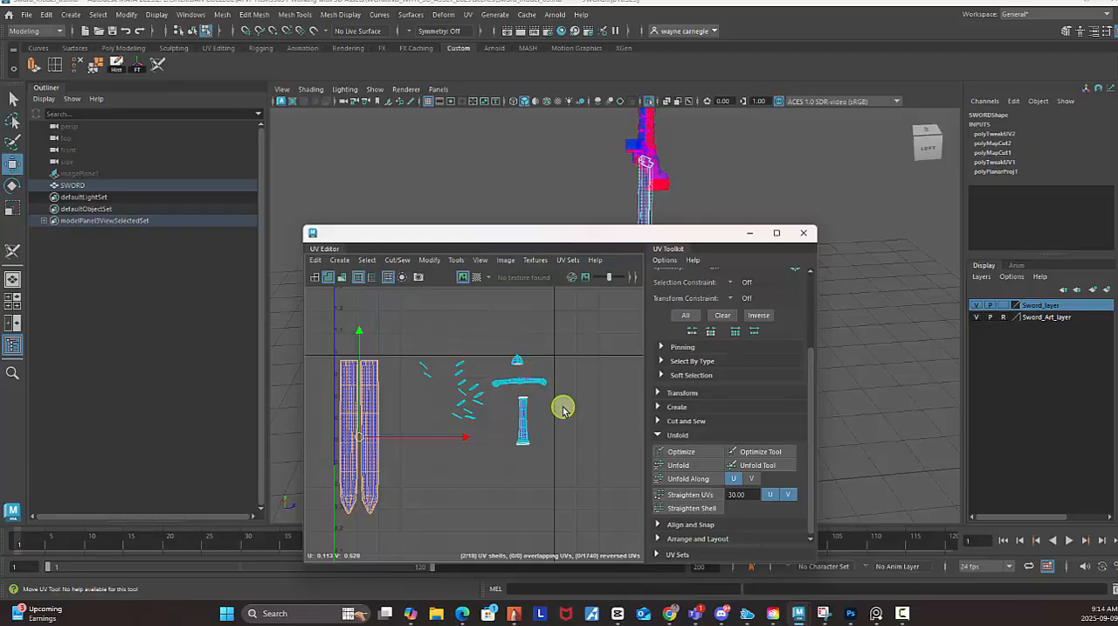
# Select the handle's UV shell, isolate it in the viewport, and minimize the floating UV Editor to uncover it.
pyautogui.scroll(1, 563, 409)
pyautogui.scroll(-1, 562, 408)
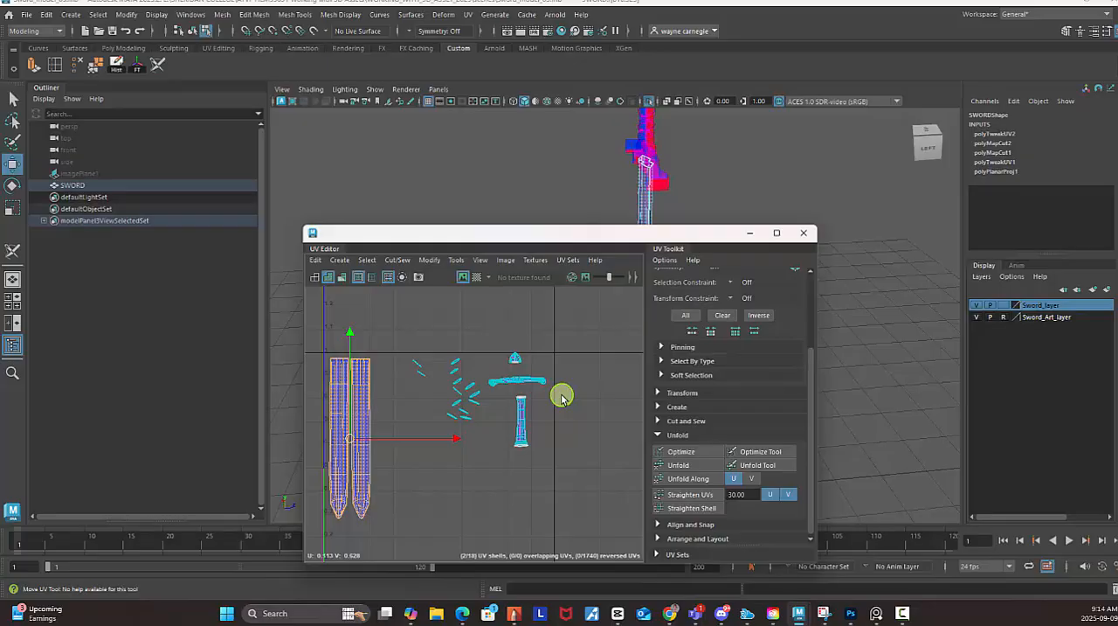
pyautogui.click(521, 430)
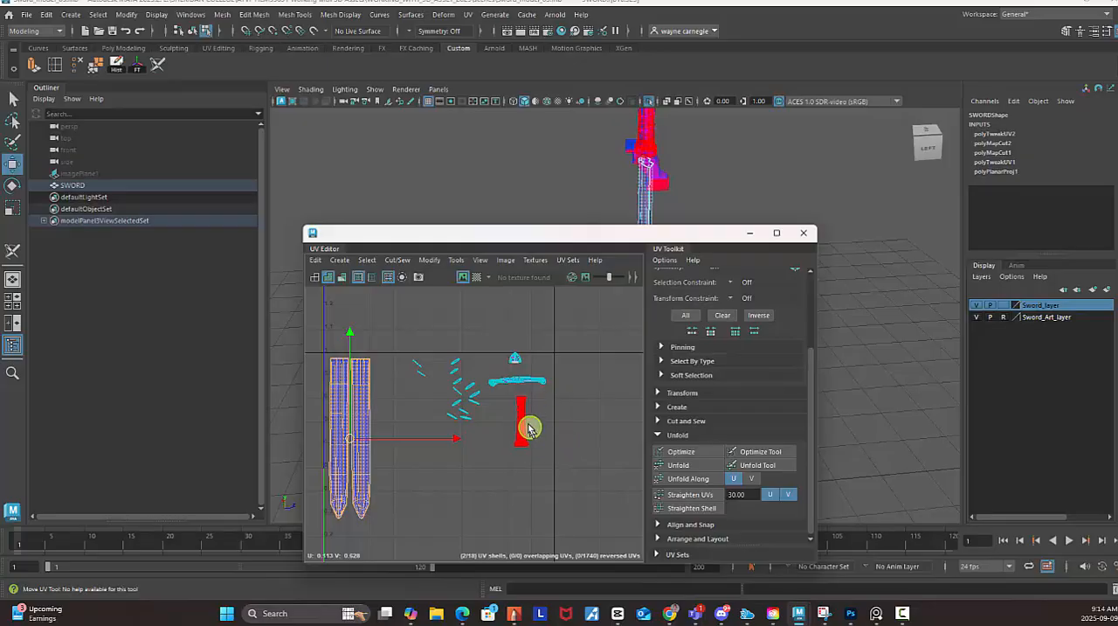
pyautogui.press('w')
pyautogui.click(528, 425)
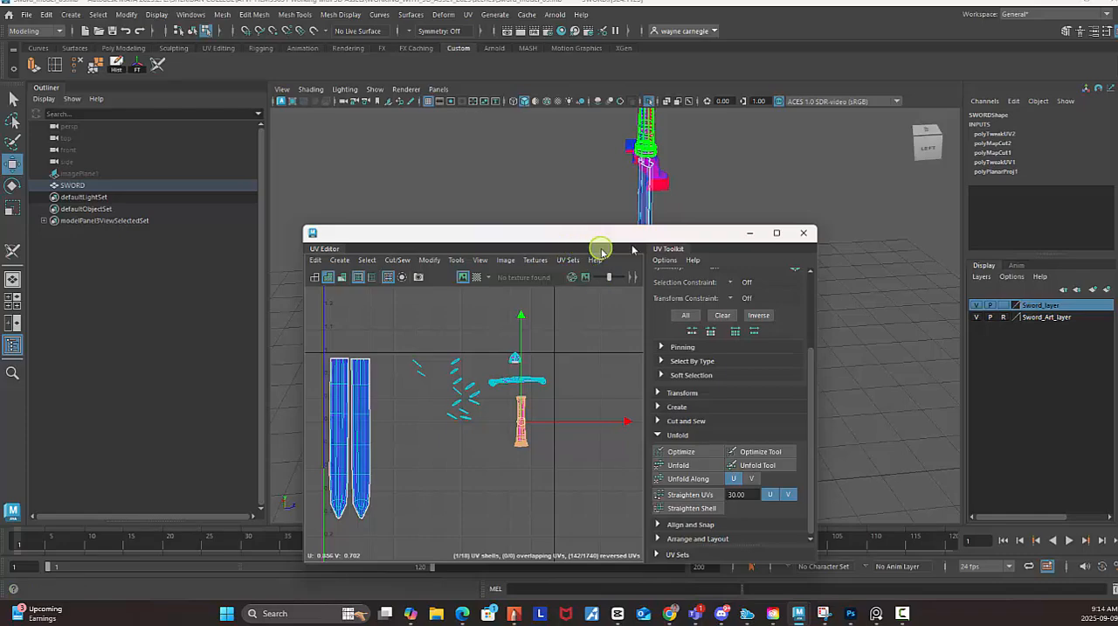
pyautogui.click(650, 101)
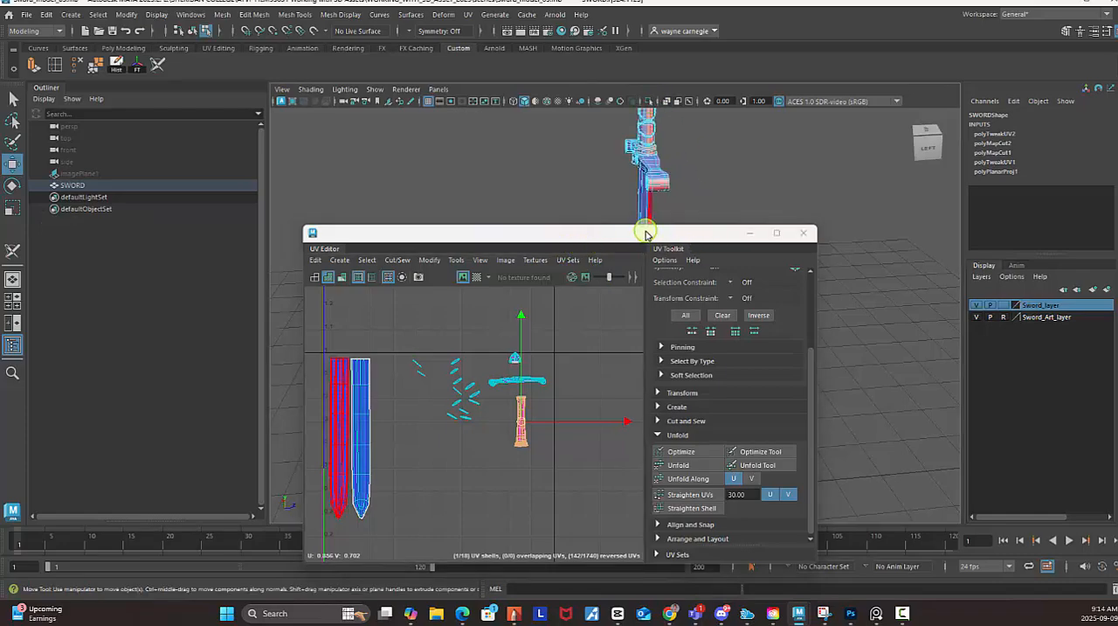
pyautogui.moveTo(646, 233); pyautogui.dragTo(402, 212)
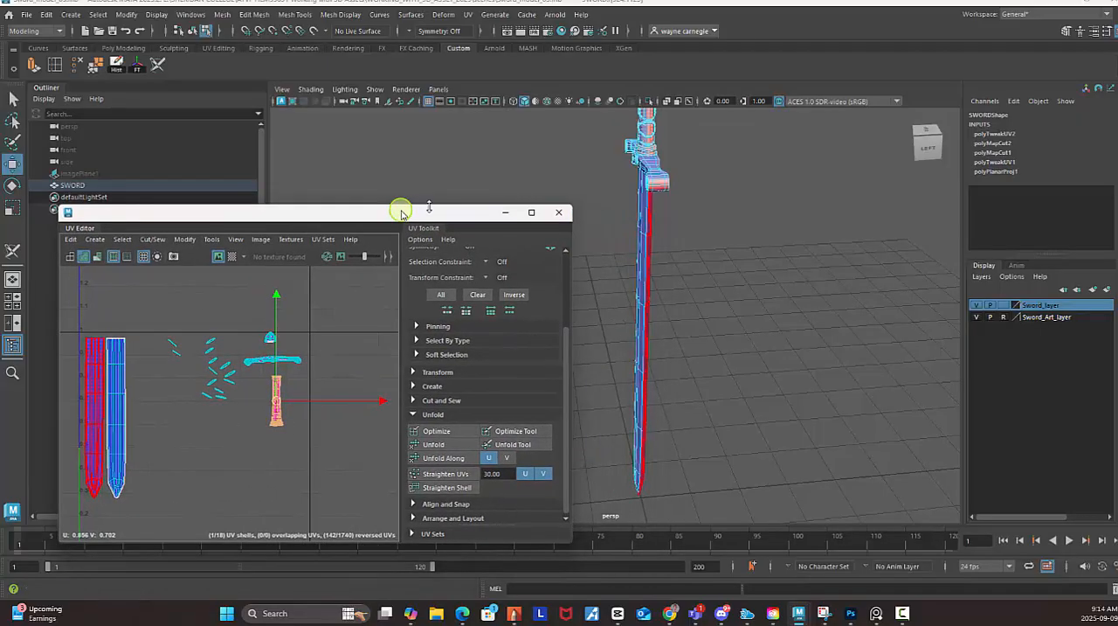
pyautogui.click(650, 101)
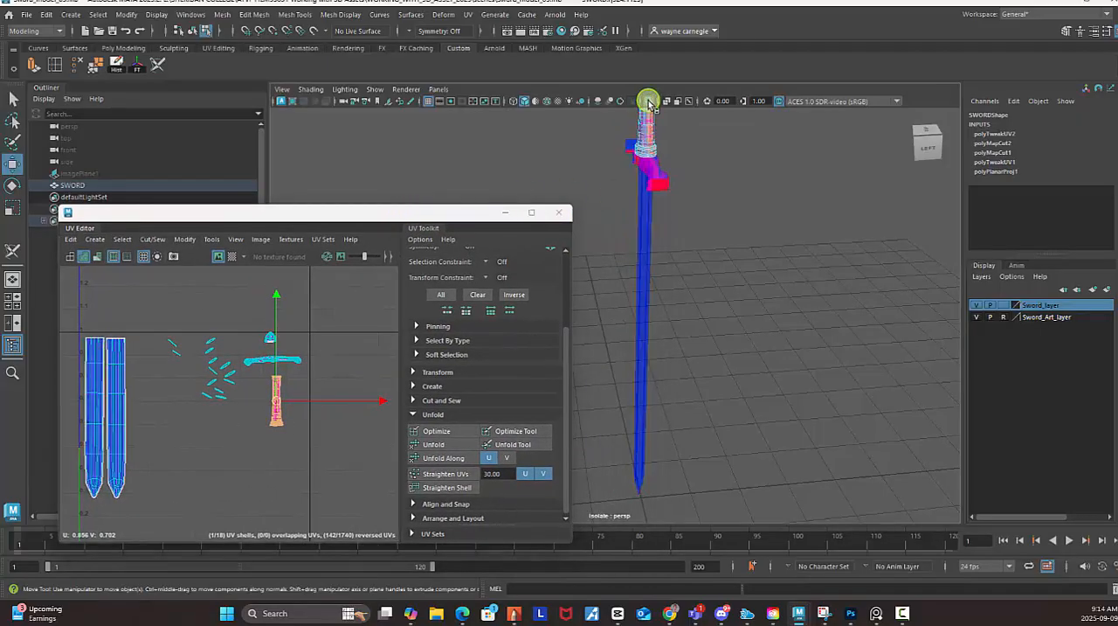
pyautogui.click(507, 214)
pyautogui.click(791, 265)
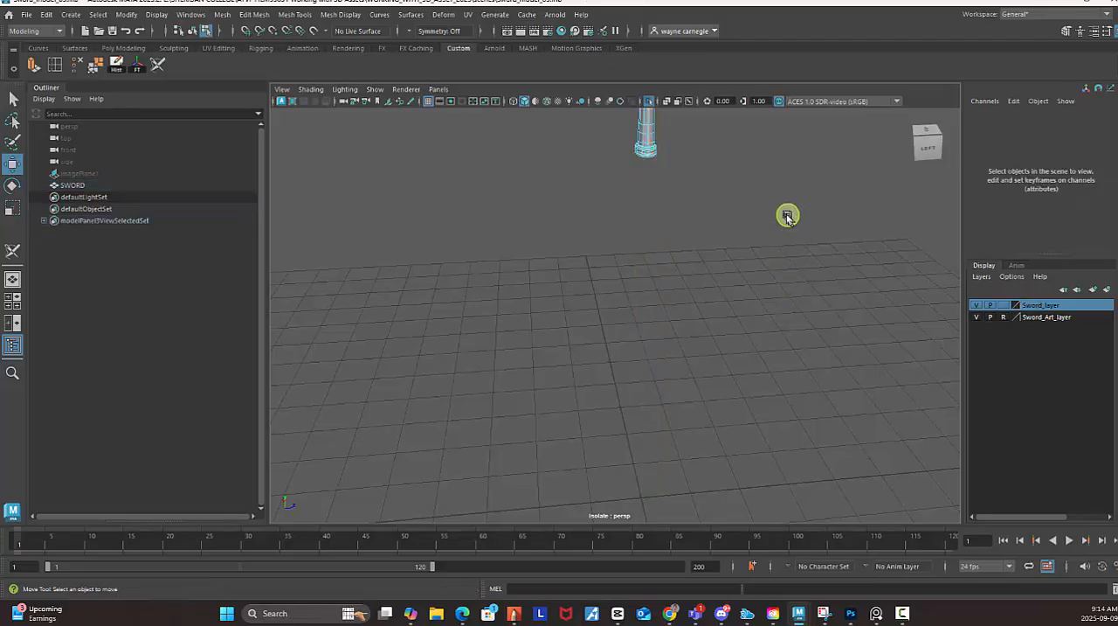
# Examine the isolated handle from all sides, including its open upper and lower ends.
pyautogui.keyDown('alt'); pyautogui.moveTo(787, 216); pyautogui.dragTo(669, 245); pyautogui.keyUp('alt')
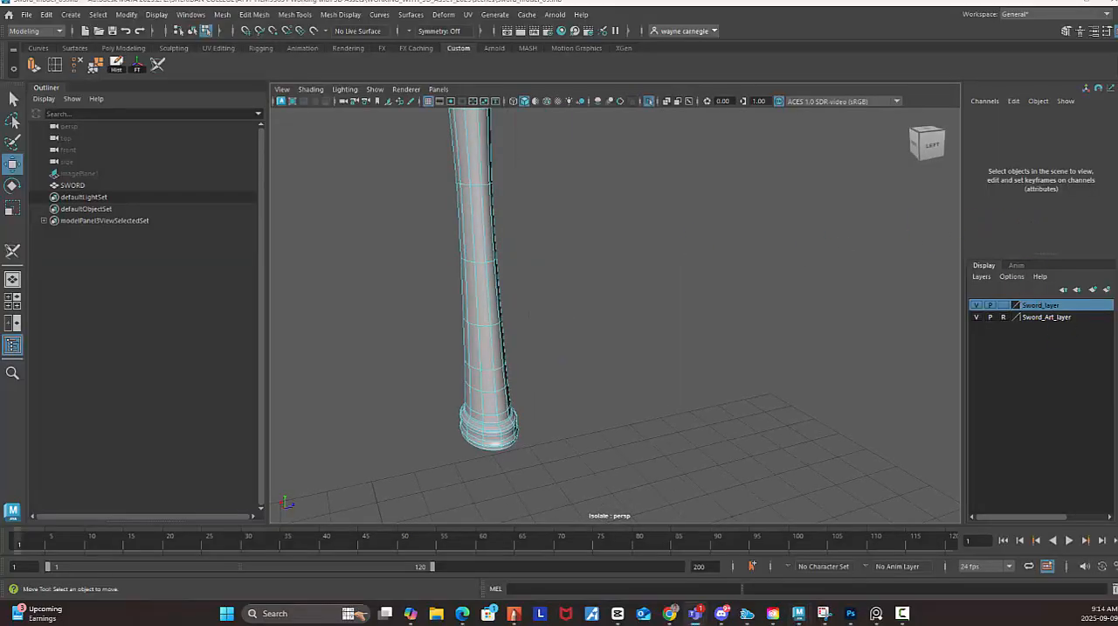
pyautogui.keyDown('alt'); pyautogui.moveTo(659, 229); pyautogui.dragTo(594, 214, button='right'); pyautogui.keyUp('alt')
pyautogui.keyDown('alt'); pyautogui.moveTo(598, 204); pyautogui.dragTo(606, 254, button='middle'); pyautogui.keyUp('alt')
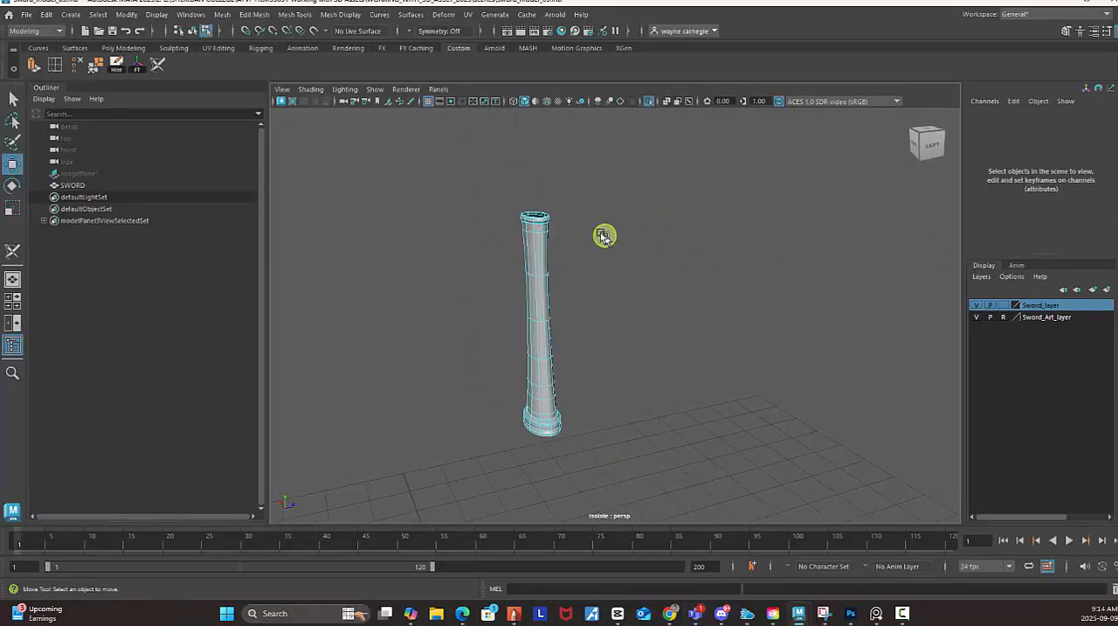
pyautogui.keyDown('alt'); pyautogui.moveTo(606, 253); pyautogui.dragTo(664, 302); pyautogui.keyUp('alt')
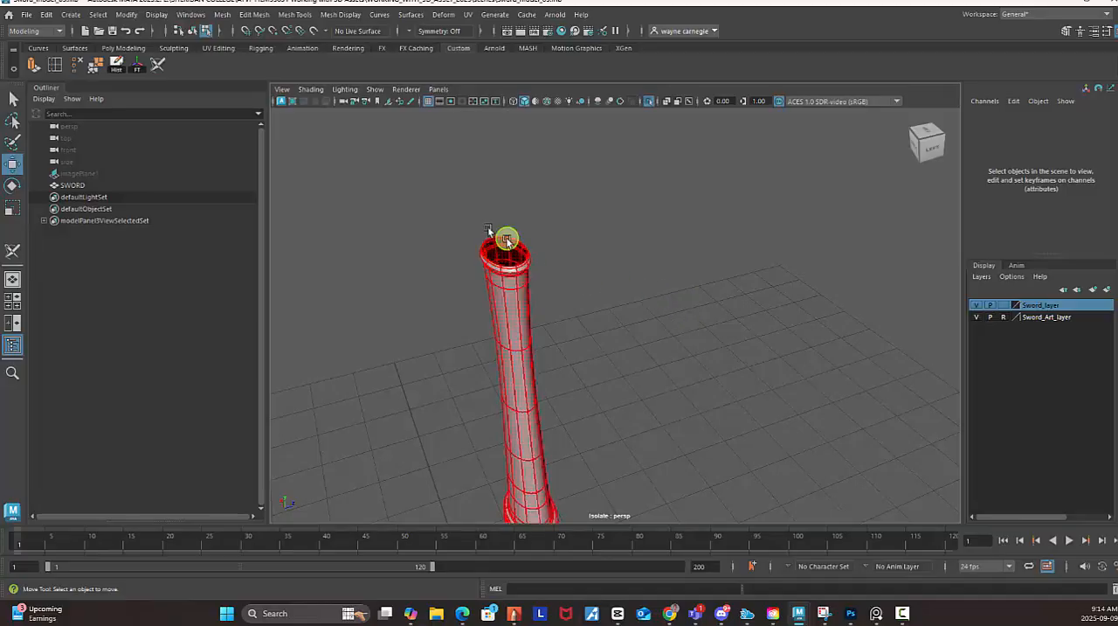
pyautogui.keyDown('alt'); pyautogui.moveTo(681, 348); pyautogui.dragTo(664, 183); pyautogui.keyUp('alt')
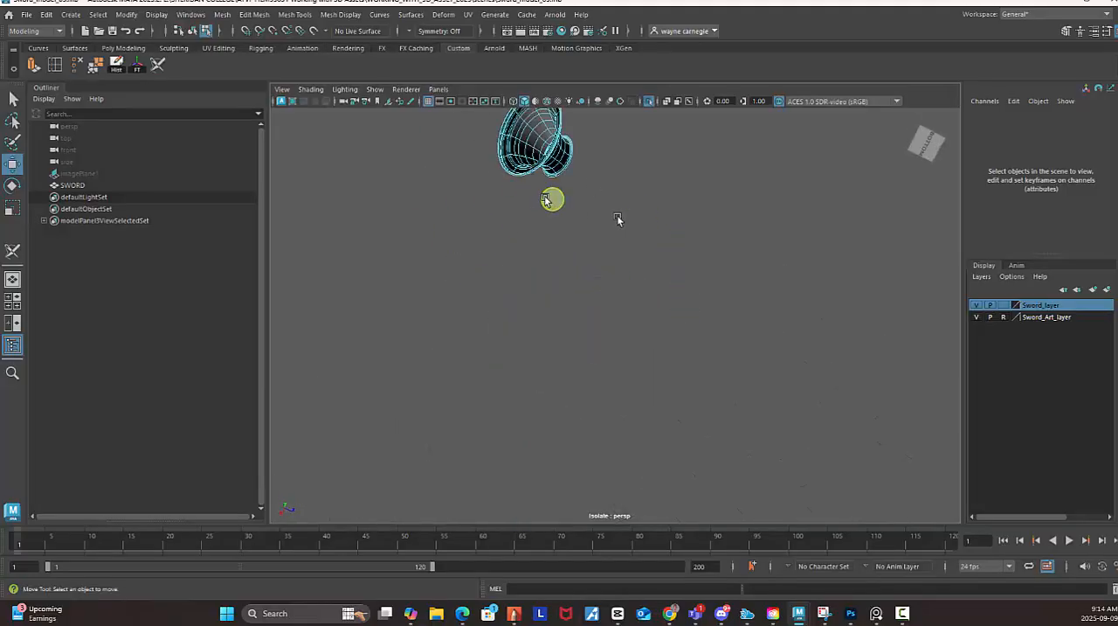
pyautogui.keyDown('alt'); pyautogui.moveTo(620, 219); pyautogui.dragTo(610, 276); pyautogui.keyUp('alt')
pyautogui.keyDown('alt'); pyautogui.moveTo(619, 313); pyautogui.dragTo(639, 155); pyautogui.keyUp('alt')
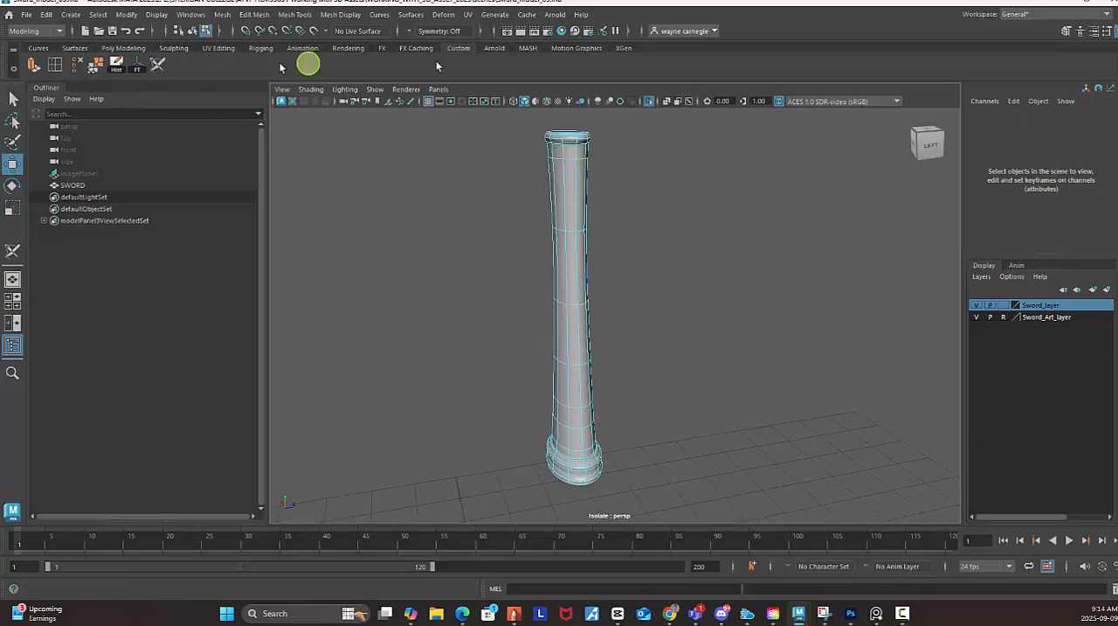
pyautogui.click(467, 15)
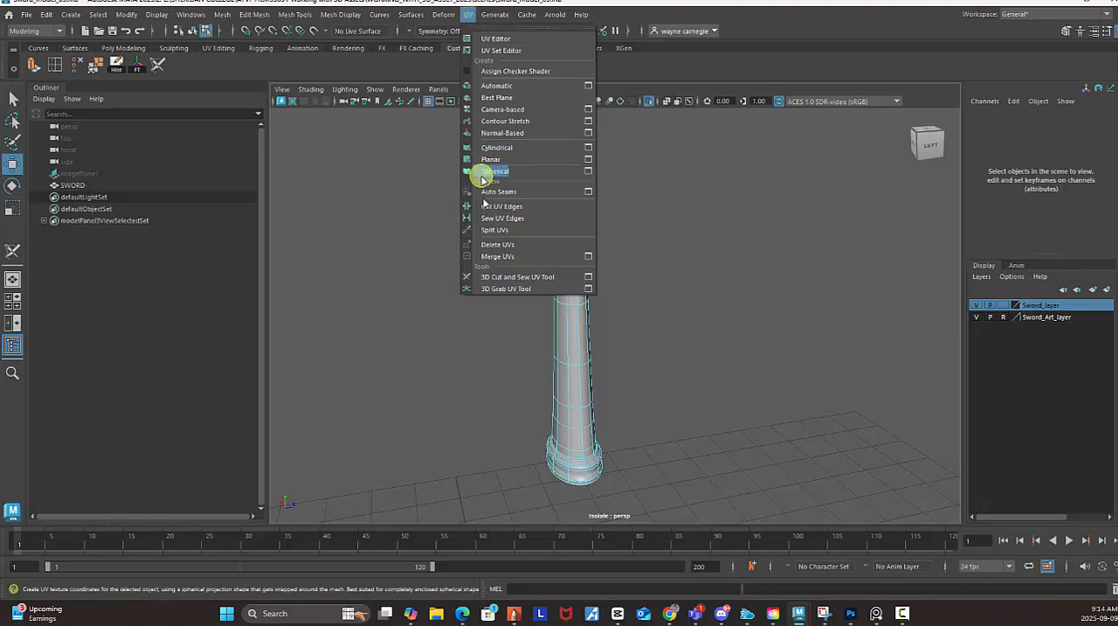
pyautogui.click(508, 277)
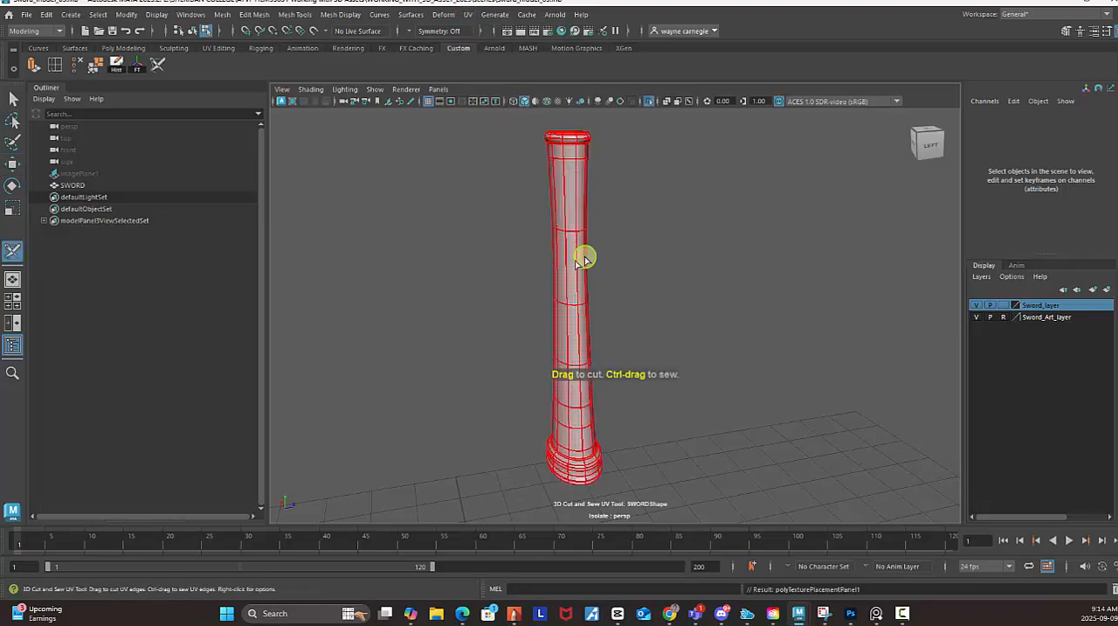
pyautogui.rightClick(573, 152)
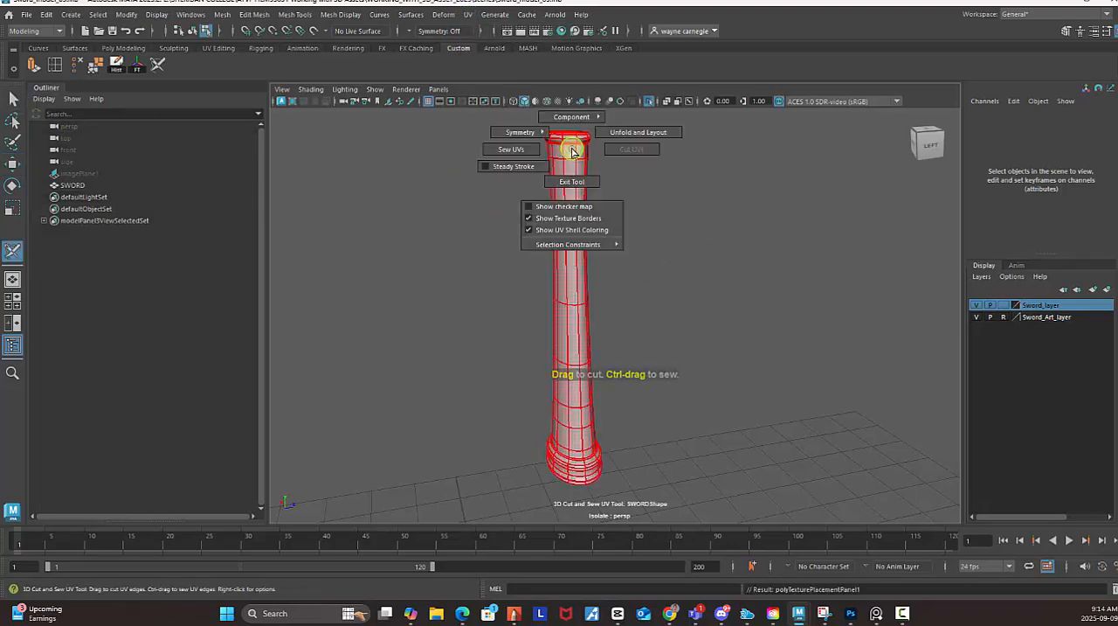
pyautogui.click(569, 180)
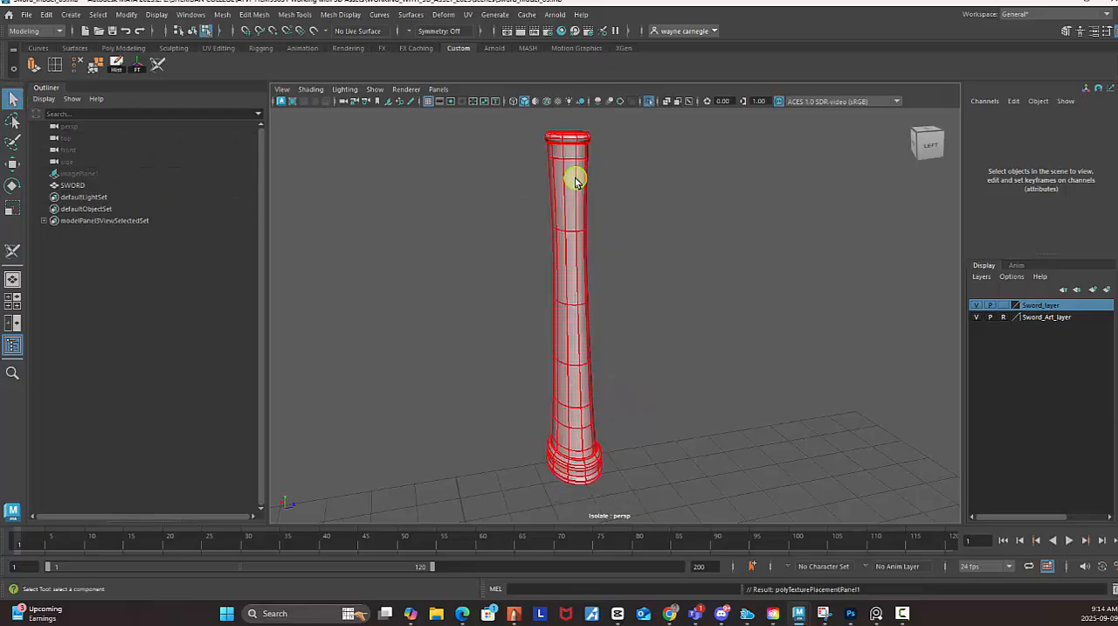
# Select the SWORD mesh and cut a straight UV seam down the handle's full length with the 3D Cut and Sew UV Tool.
pyautogui.click(575, 180)
pyautogui.click(666, 245)
pyautogui.click(578, 226)
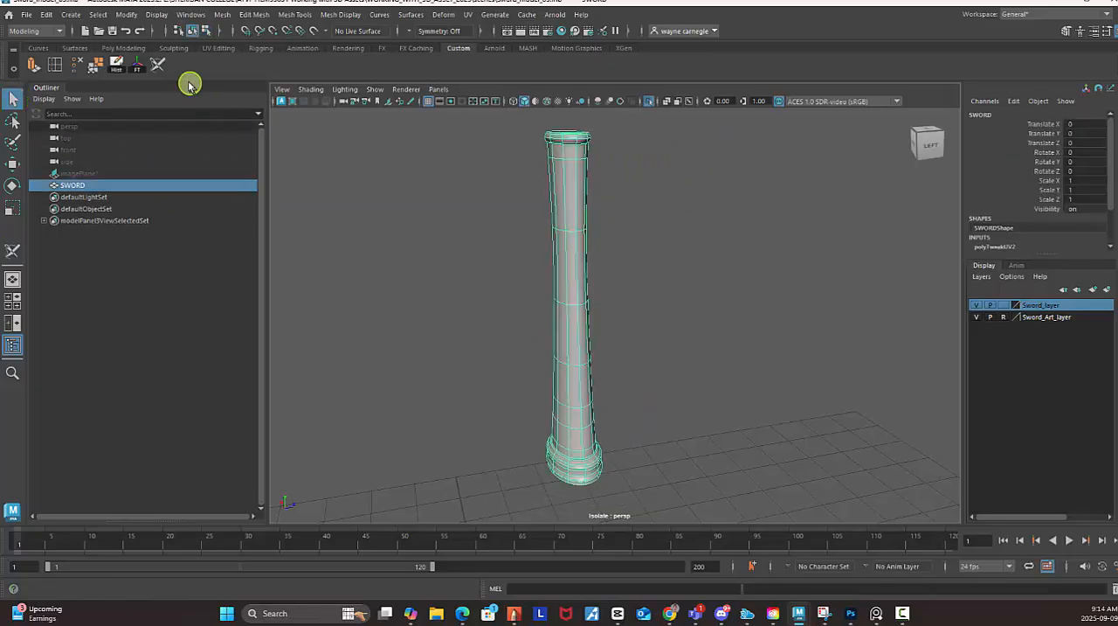
pyautogui.click(157, 65)
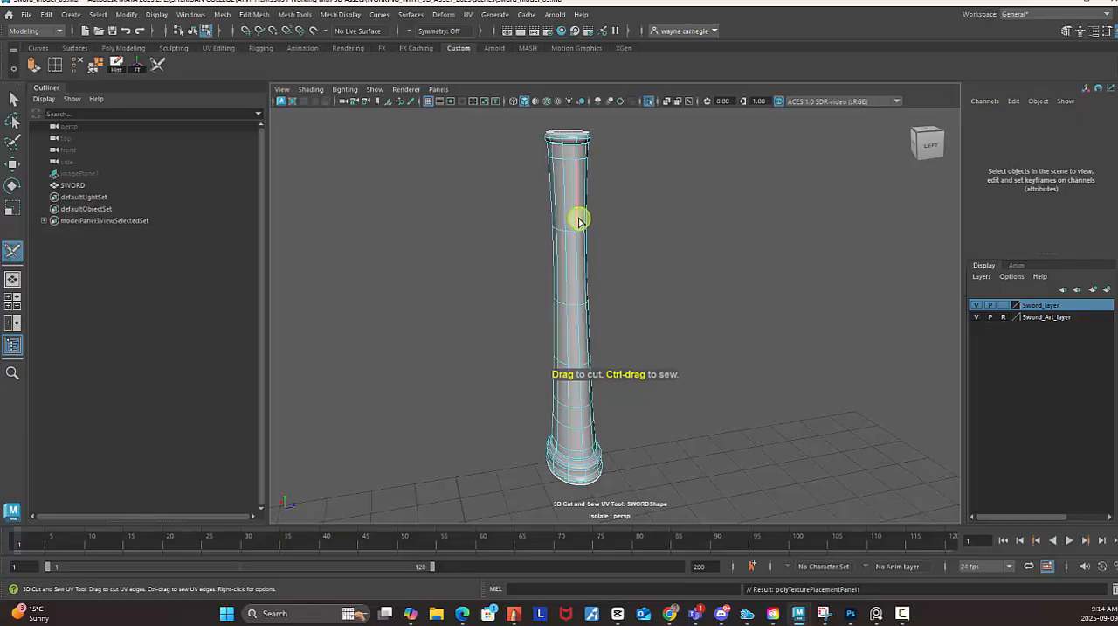
pyautogui.keyDown('alt'); pyautogui.moveTo(674, 270); pyautogui.dragTo(616, 245); pyautogui.keyUp('alt')
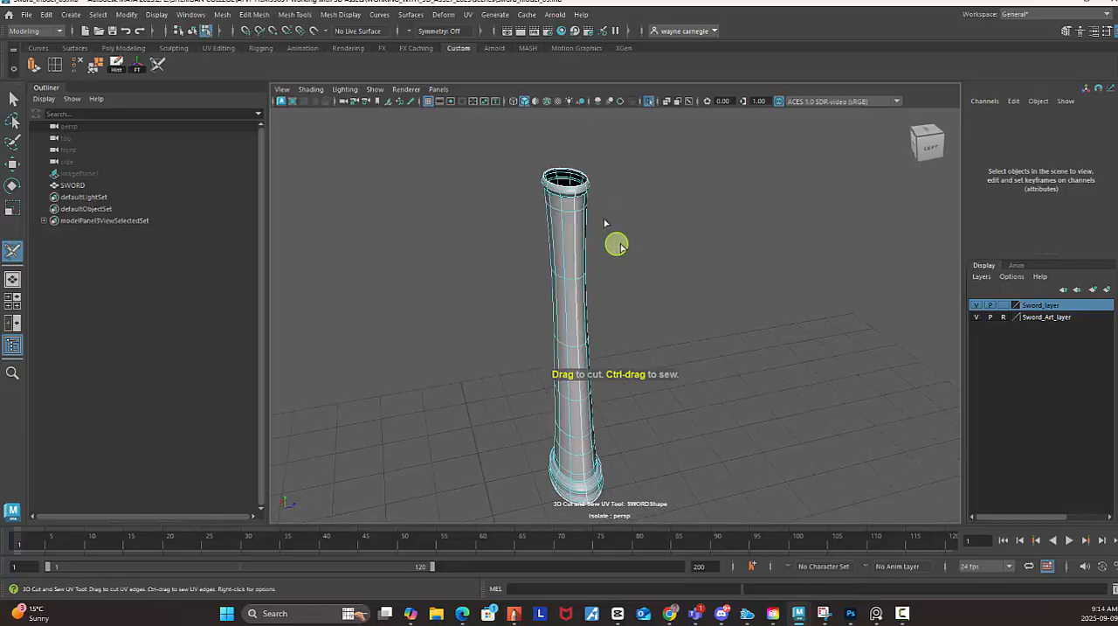
pyautogui.keyDown('alt'); pyautogui.moveTo(661, 383); pyautogui.dragTo(639, 315); pyautogui.keyUp('alt')
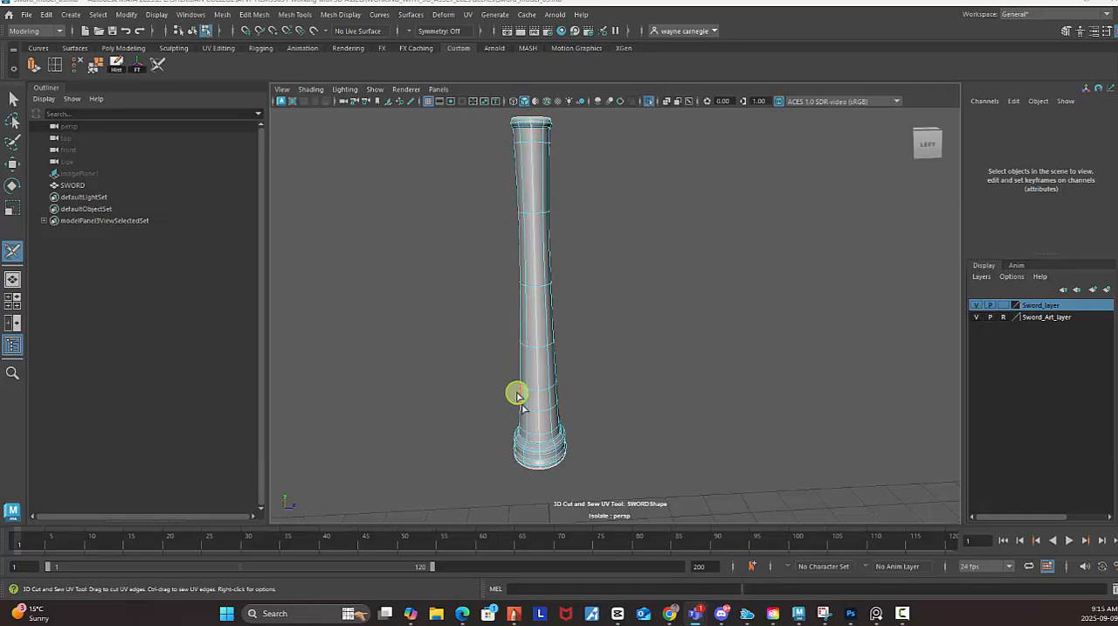
pyautogui.keyDown('alt'); pyautogui.moveTo(725, 411); pyautogui.dragTo(696, 192); pyautogui.keyUp('alt')
pyautogui.keyDown('alt'); pyautogui.moveTo(771, 344); pyautogui.dragTo(757, 180); pyautogui.keyUp('alt')
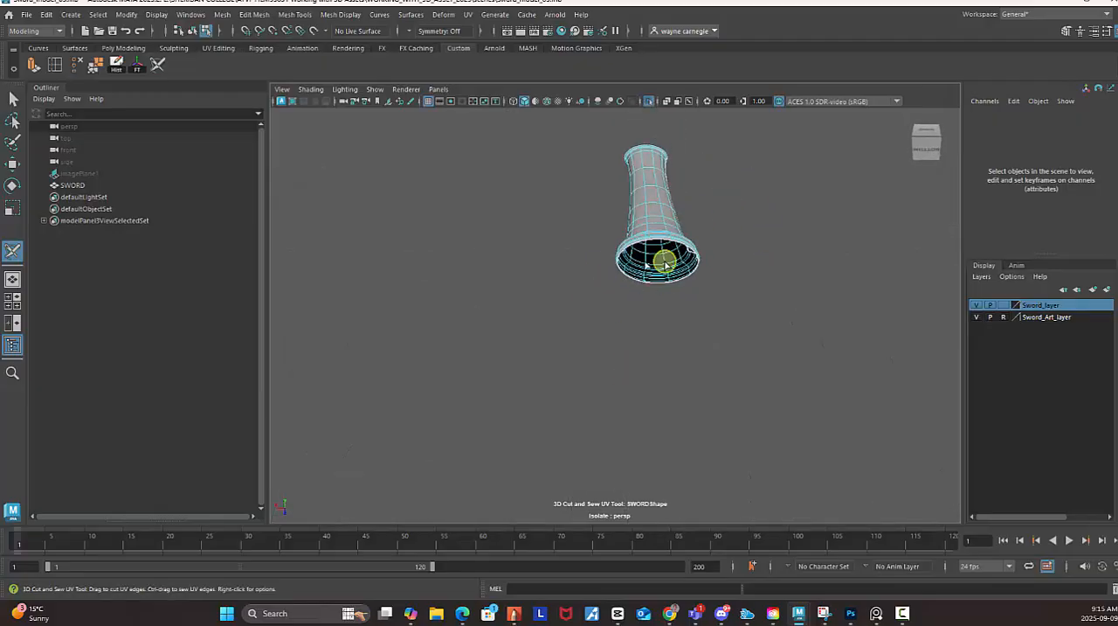
pyautogui.keyDown('alt'); pyautogui.moveTo(713, 260); pyautogui.dragTo(519, 160); pyautogui.keyUp('alt')
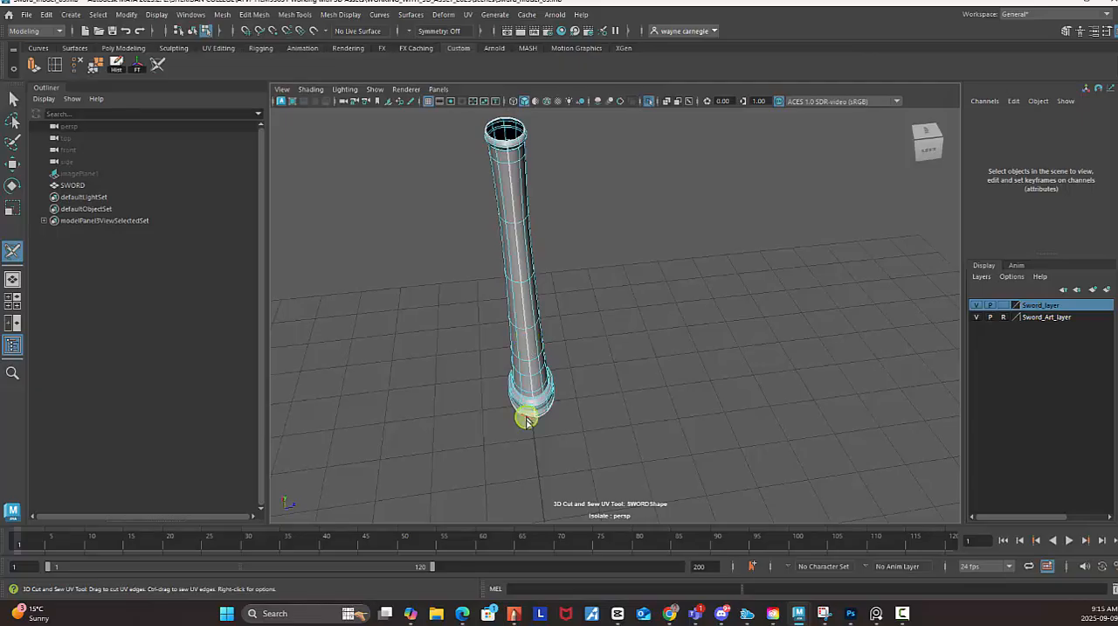
# Reopen the UV Editor over the viewport and turn off isolation so the whole sword is shown again.
pyautogui.click(468, 14)
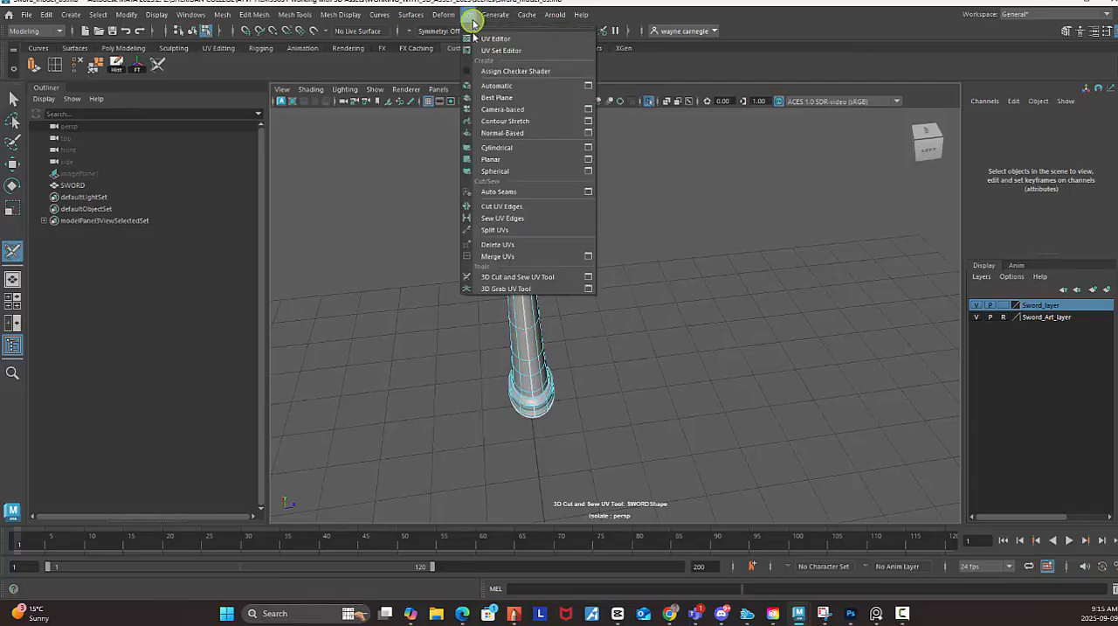
pyautogui.click(483, 41)
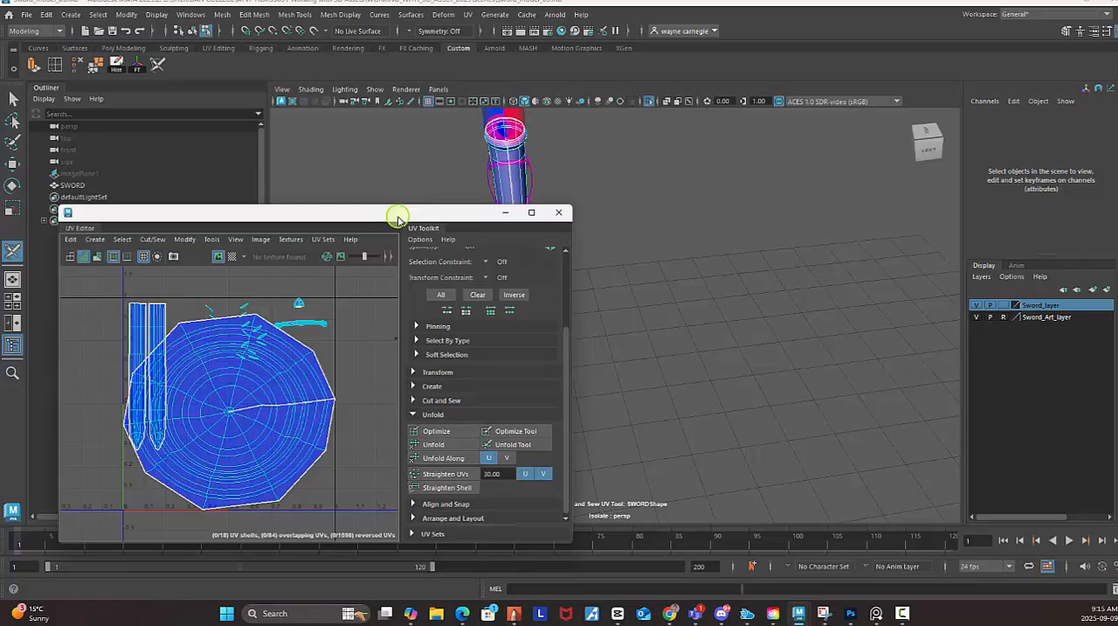
pyautogui.moveTo(398, 219); pyautogui.dragTo(689, 166)
pyautogui.scroll(-3, 592, 396)
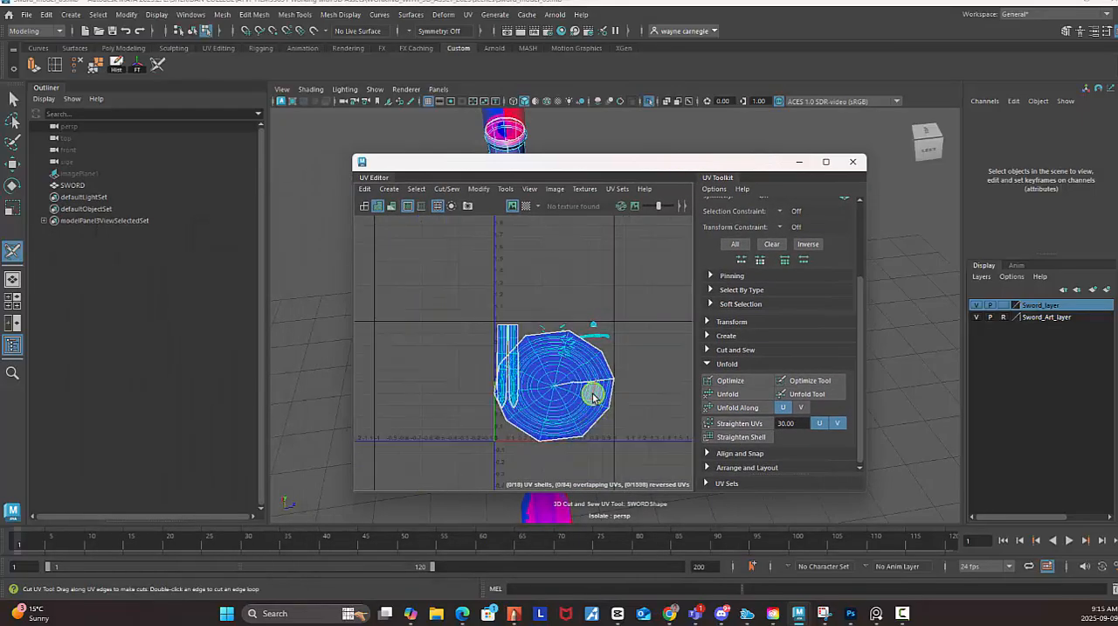
pyautogui.keyDown('alt'); pyautogui.moveTo(624, 336); pyautogui.dragTo(592, 321, button='middle'); pyautogui.keyUp('alt')
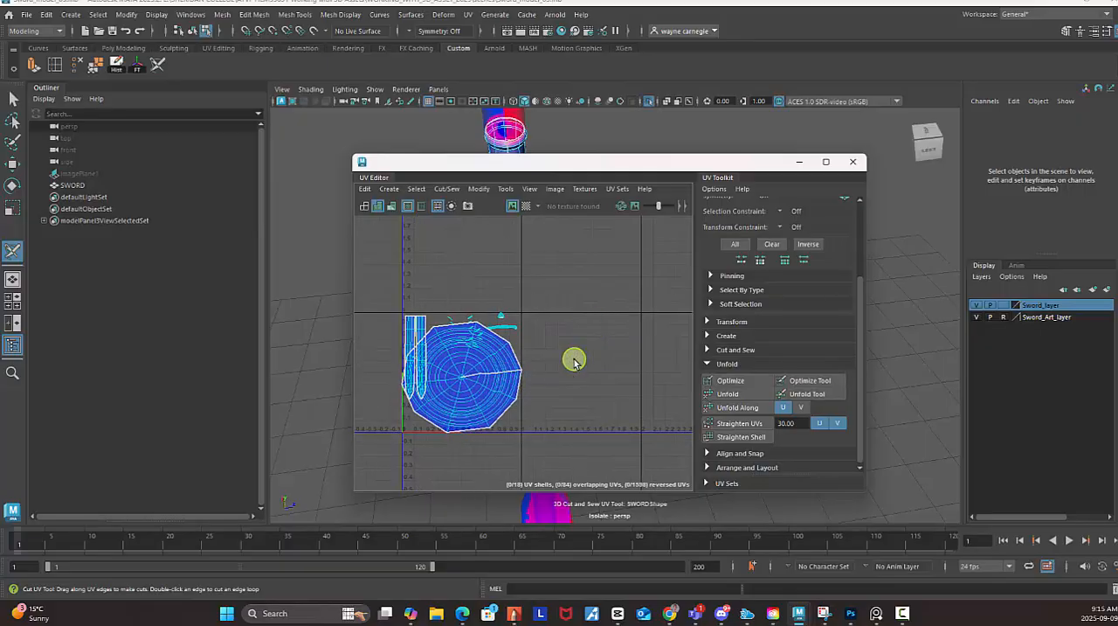
pyautogui.click(649, 103)
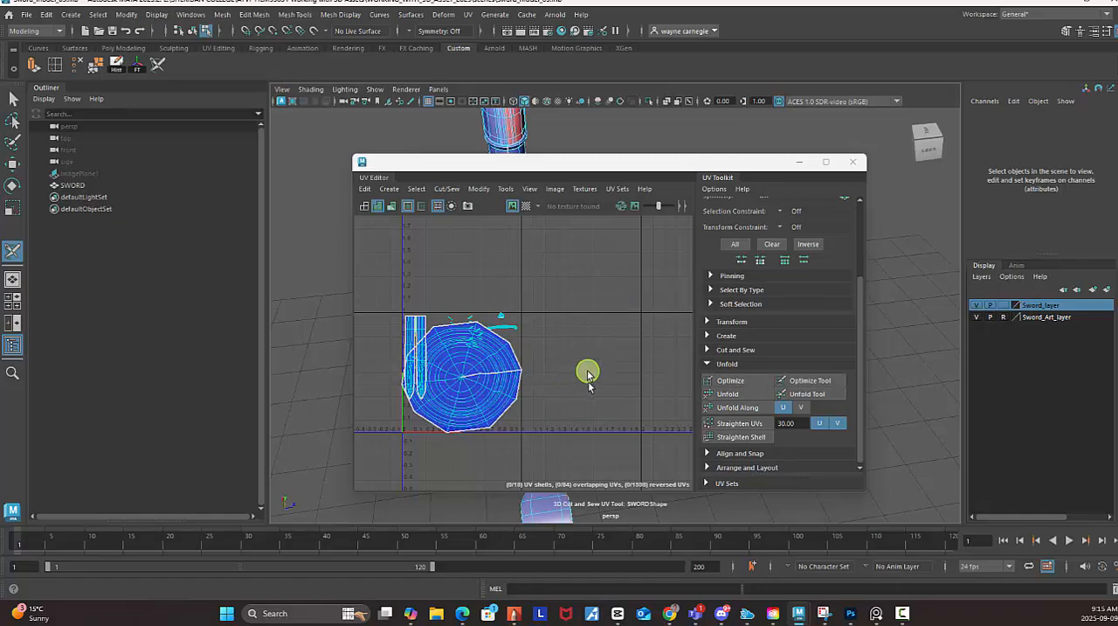
# Select the cut handle's round UV shell and move it out of the 0 to 1 tile into the neighbouring tile along U.
pyautogui.keyDown('alt'); pyautogui.moveTo(557, 322); pyautogui.dragTo(513, 395, button='middle'); pyautogui.keyUp('alt')
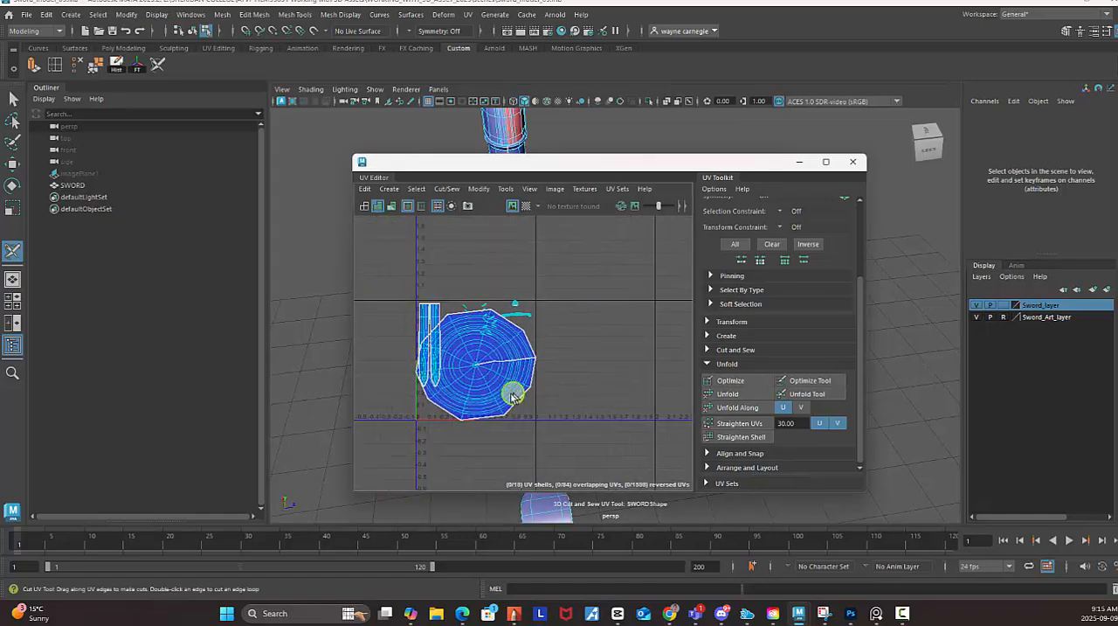
pyautogui.moveTo(513, 376); pyautogui.dragTo(474, 358, button='right')
pyautogui.press('q')
pyautogui.click(480, 374)
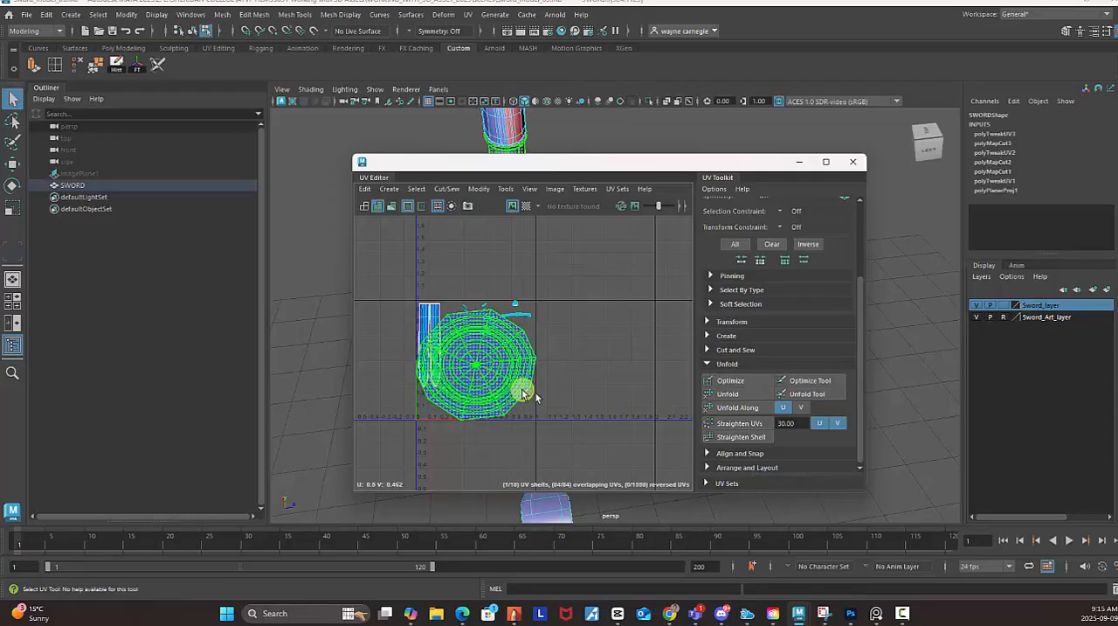
pyautogui.moveTo(453, 464); pyautogui.dragTo(536, 302)
pyautogui.keyDown('alt'); pyautogui.moveTo(587, 229); pyautogui.dragTo(642, 208); pyautogui.keyUp('alt')
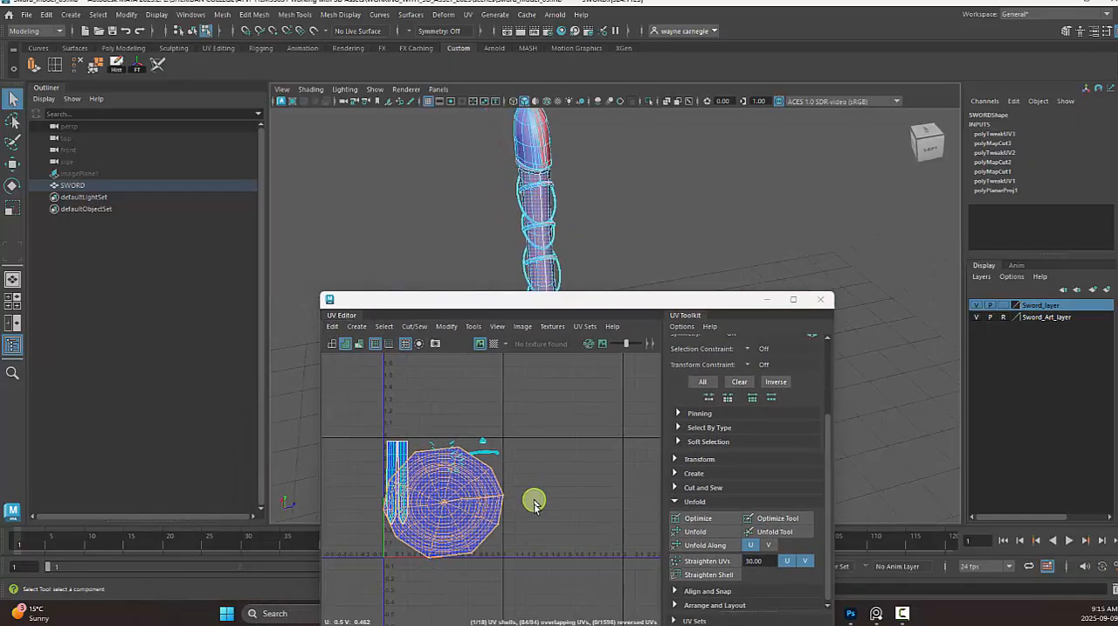
pyautogui.press('w')
pyautogui.moveTo(444, 501); pyautogui.dragTo(561, 504)
# Unfold the handle's UV shell, maximize the UV Editor, and compare the shells in wireframe and shaded display.
pyautogui.moveTo(667, 299); pyautogui.dragTo(657, 171)
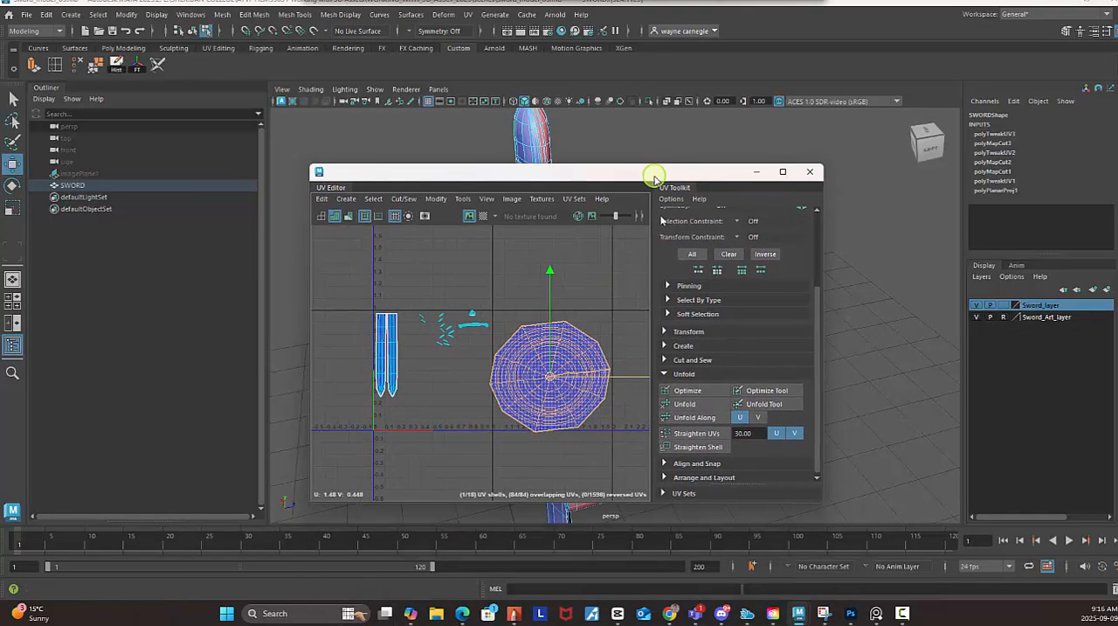
pyautogui.click(701, 406)
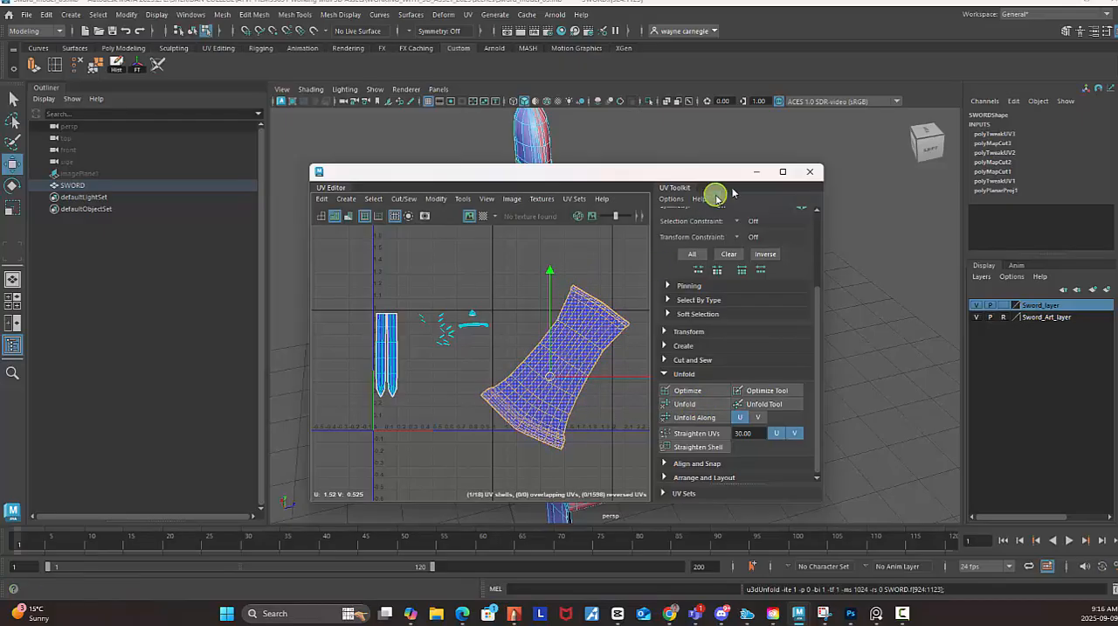
pyautogui.click(786, 173)
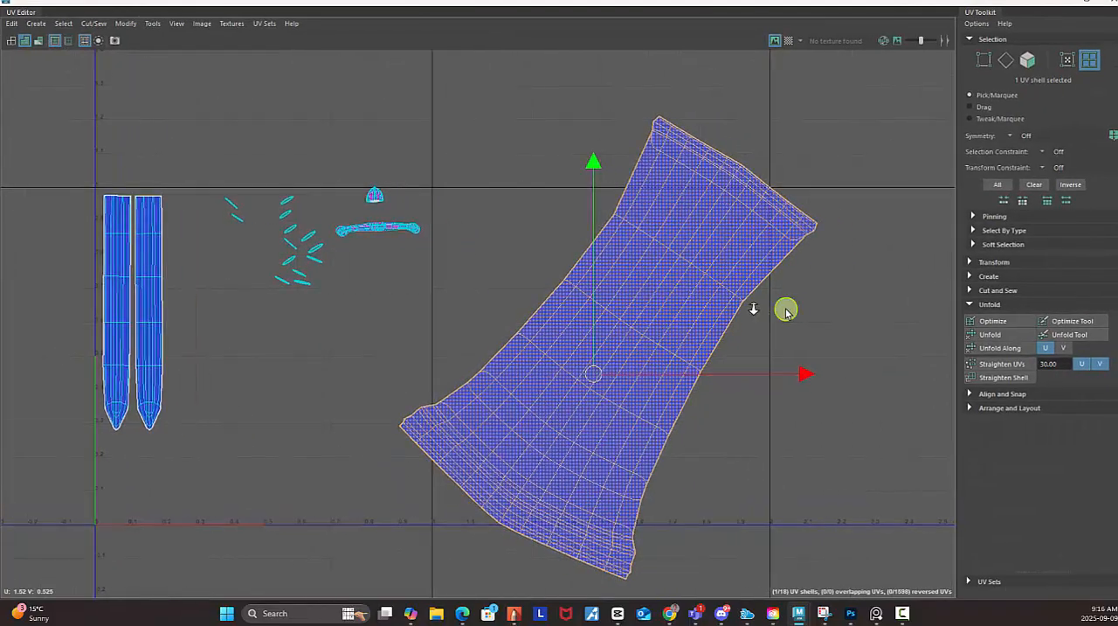
pyautogui.scroll(-2, 691, 289)
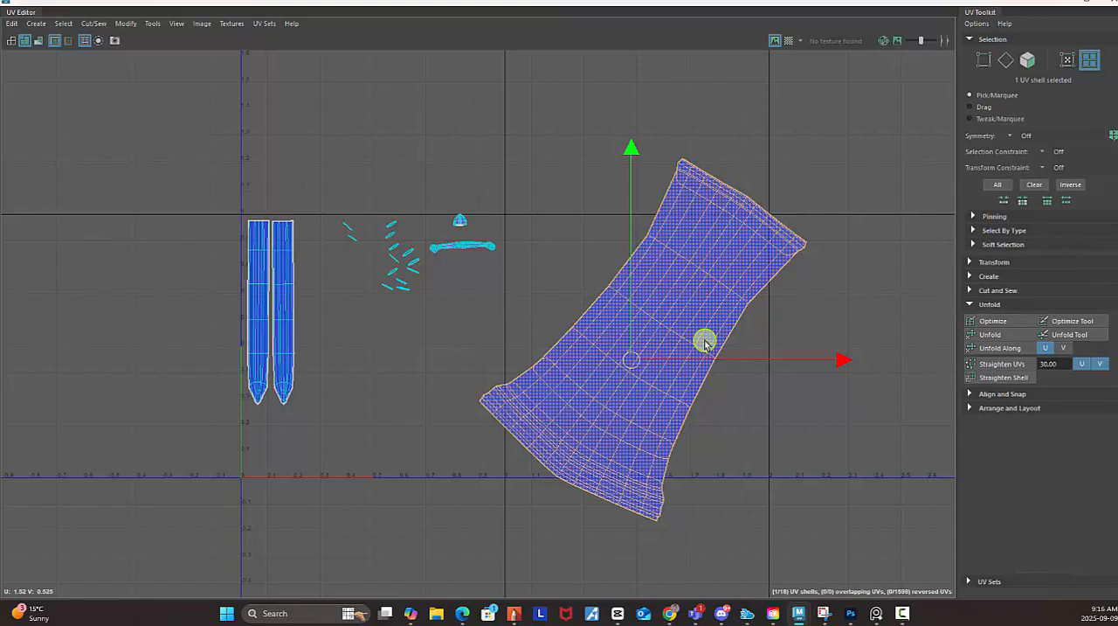
pyautogui.click(14, 41)
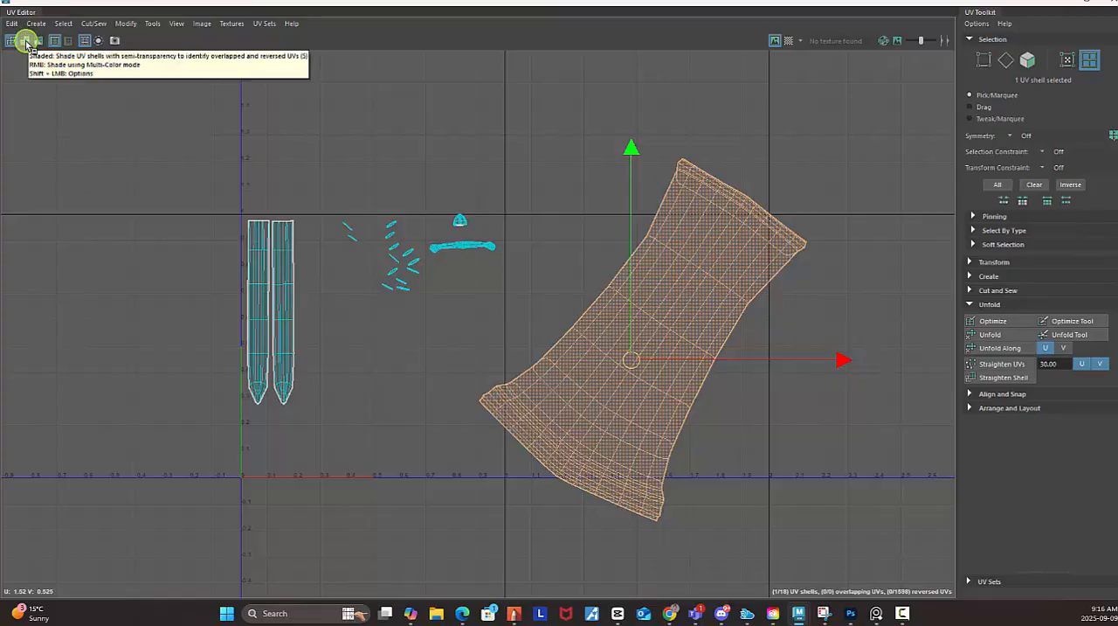
pyautogui.click(26, 42)
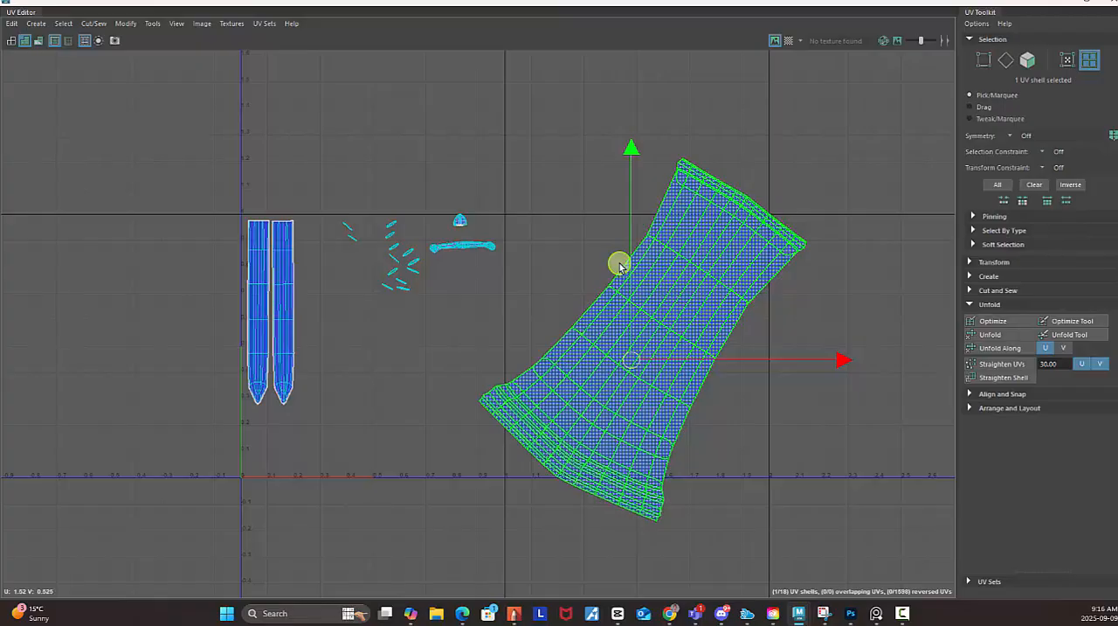
# Rotate the unfolded handle UV shell upright, with its flared end down, and scale it down uniformly.
pyautogui.press('e')
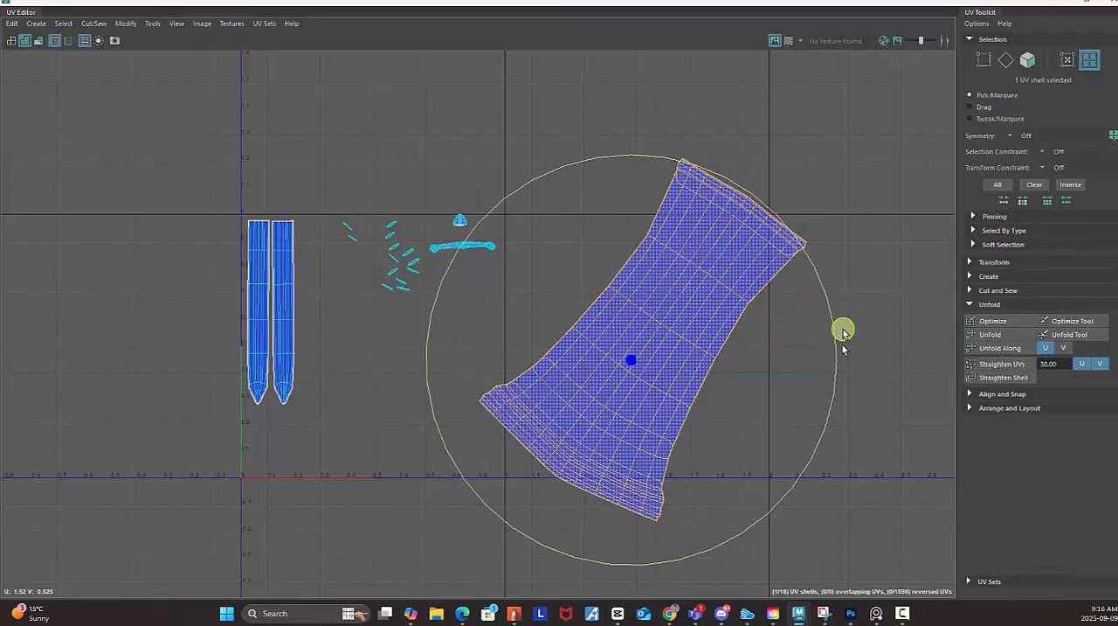
pyautogui.moveTo(839, 349); pyautogui.dragTo(743, 280)
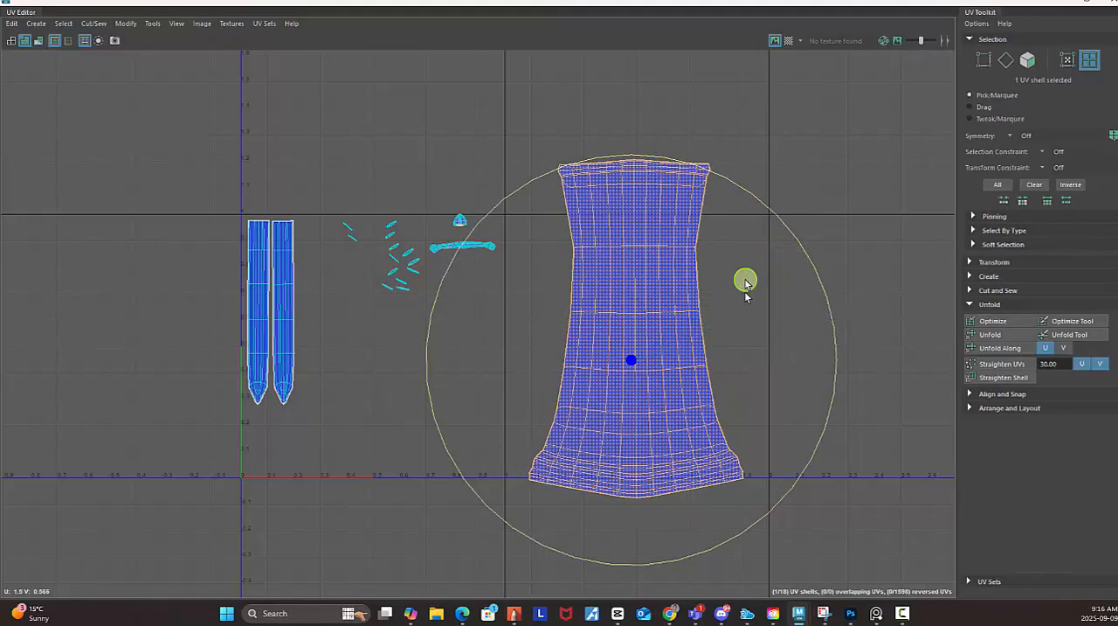
pyautogui.press('r')
pyautogui.moveTo(652, 371); pyautogui.dragTo(564, 364)
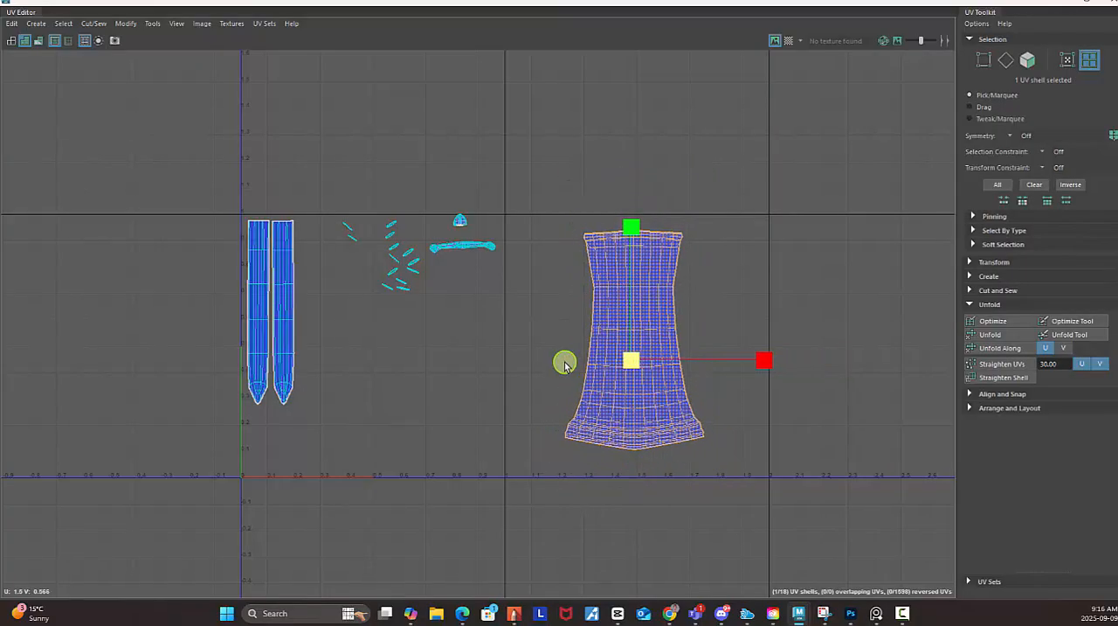
# Scale the handle shell down further and move it into the 0 to 1 tile below the guard shell, at about U 0.82, V 0.27.
pyautogui.press('w')
pyautogui.press('r')
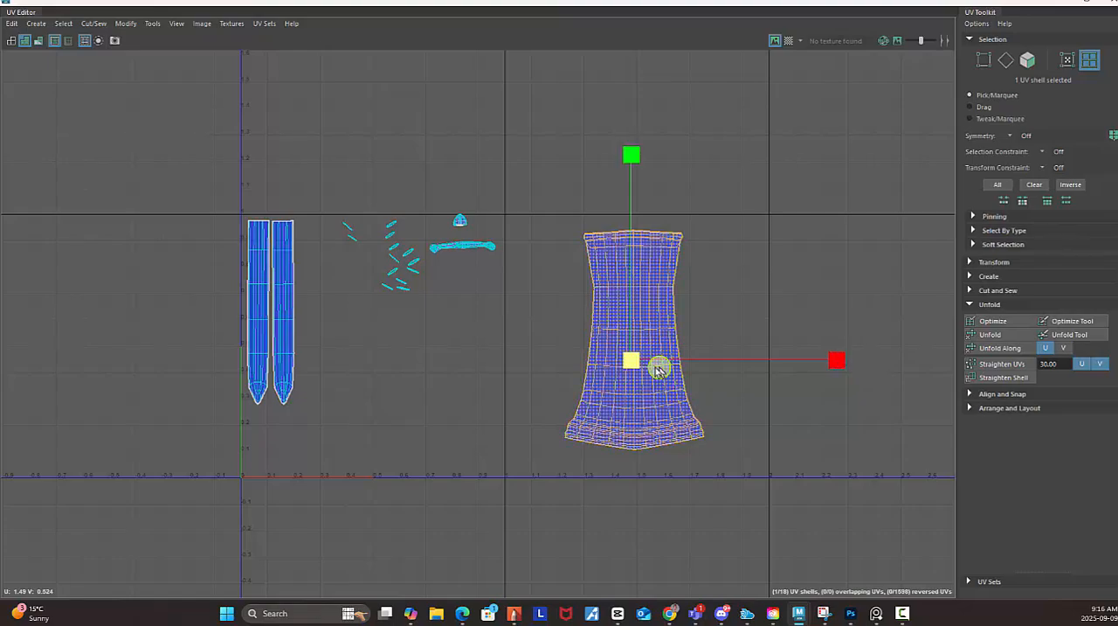
pyautogui.moveTo(641, 362); pyautogui.dragTo(459, 430)
pyautogui.press('w')
pyautogui.press('r')
pyautogui.press('w')
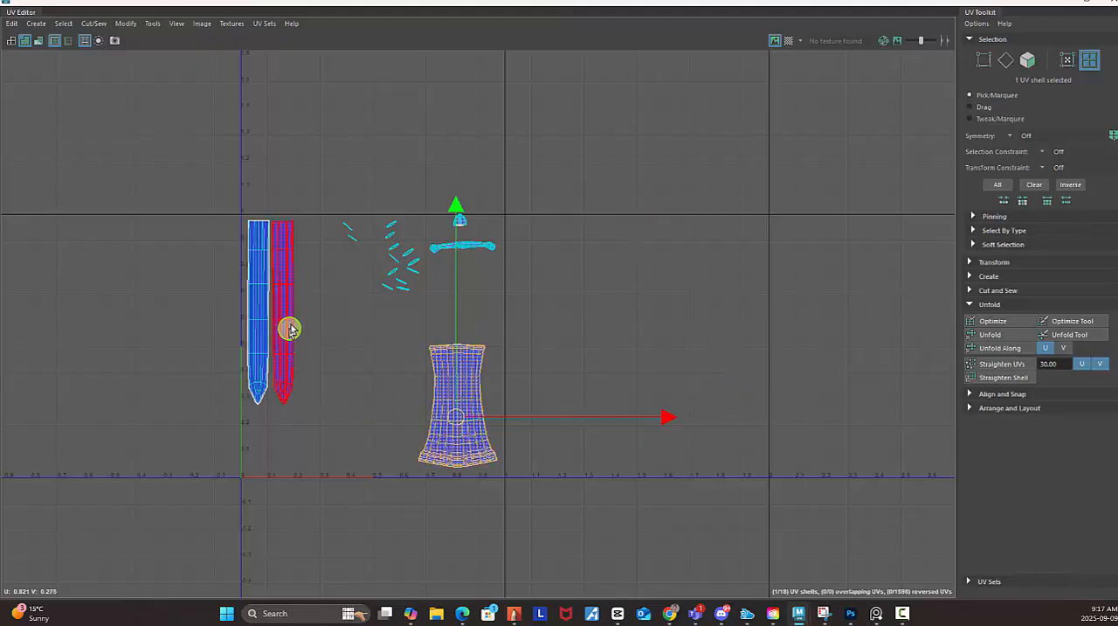
# Examine the shells in the 0 to 1 tile and the empty neighbouring UV tiles along U.
pyautogui.scroll(4, 192, 242)
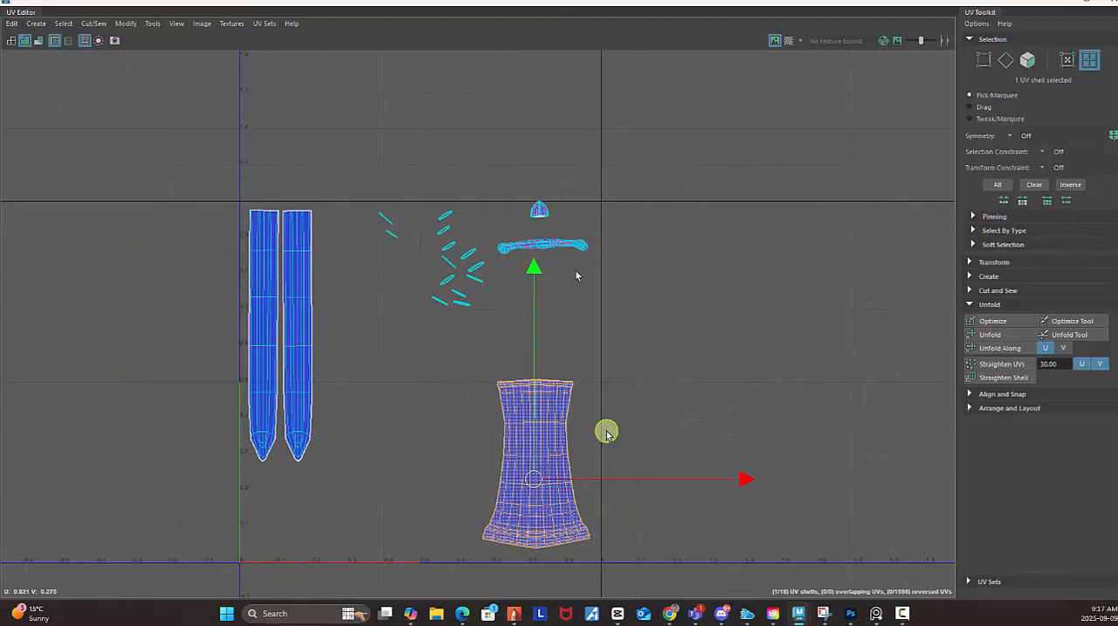
pyautogui.scroll(-3, 615, 385)
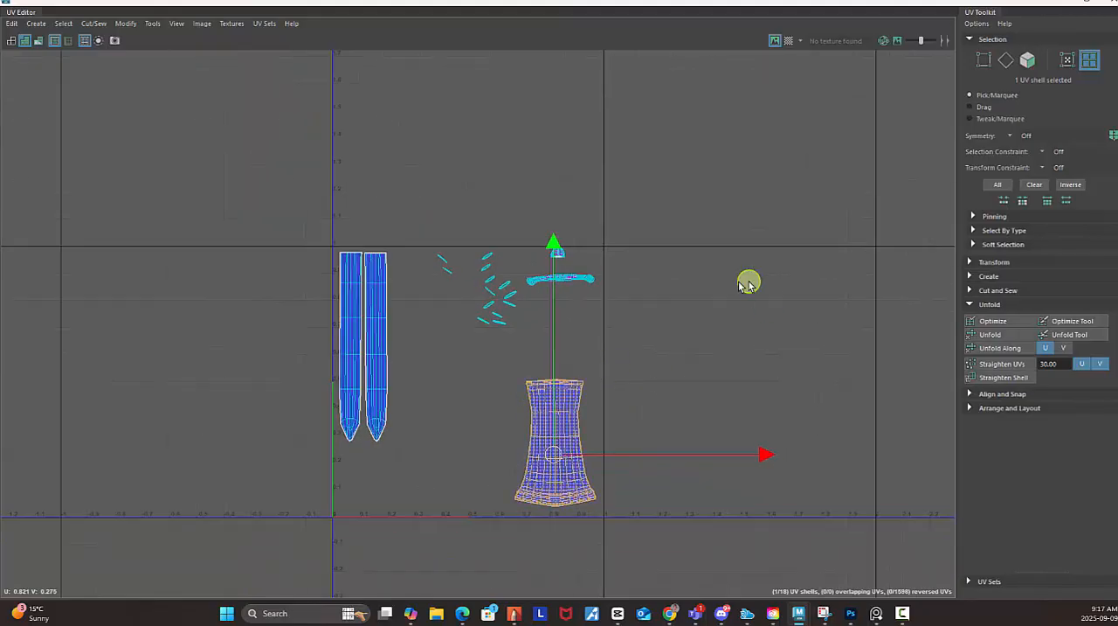
pyautogui.scroll(-3, 690, 301)
pyautogui.keyDown('alt'); pyautogui.moveTo(739, 240); pyautogui.dragTo(550, 222, button='middle'); pyautogui.keyUp('alt')
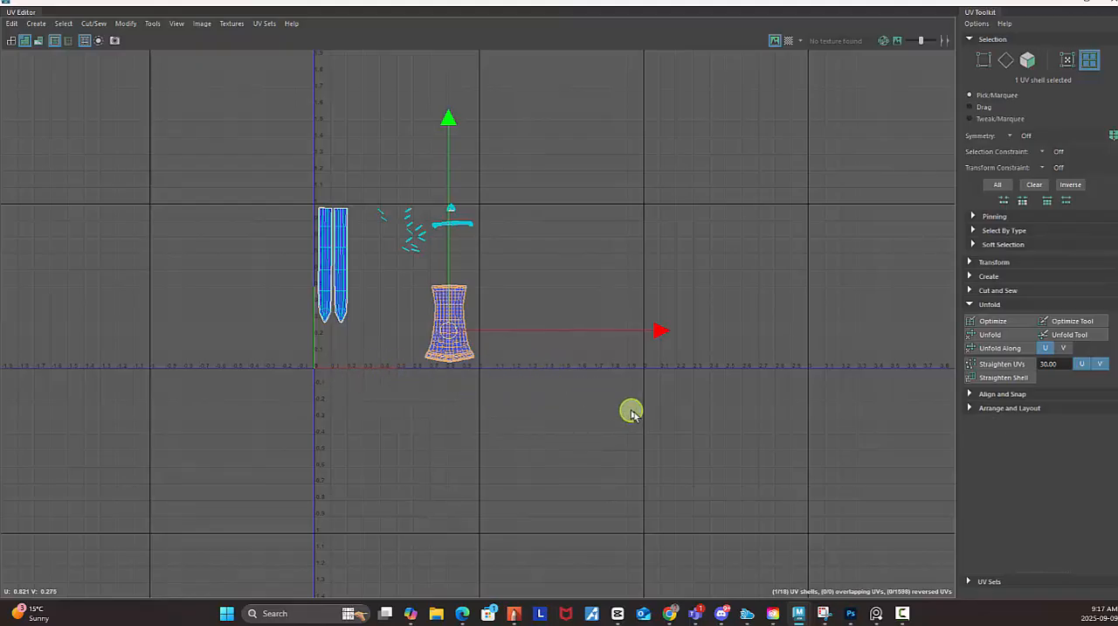
pyautogui.keyDown('alt'); pyautogui.moveTo(846, 293); pyautogui.dragTo(729, 299, button='right'); pyautogui.keyUp('alt')
pyautogui.keyDown('alt'); pyautogui.moveTo(757, 248); pyautogui.dragTo(622, 267, button='middle'); pyautogui.keyUp('alt')
pyautogui.keyDown('alt'); pyautogui.moveTo(651, 293); pyautogui.dragTo(524, 287, button='right'); pyautogui.keyUp('alt')
pyautogui.keyDown('alt'); pyautogui.moveTo(566, 296); pyautogui.dragTo(547, 294, button='middle'); pyautogui.keyUp('alt')
pyautogui.keyDown('alt'); pyautogui.moveTo(581, 257); pyautogui.dragTo(375, 264, button='middle'); pyautogui.keyUp('alt')
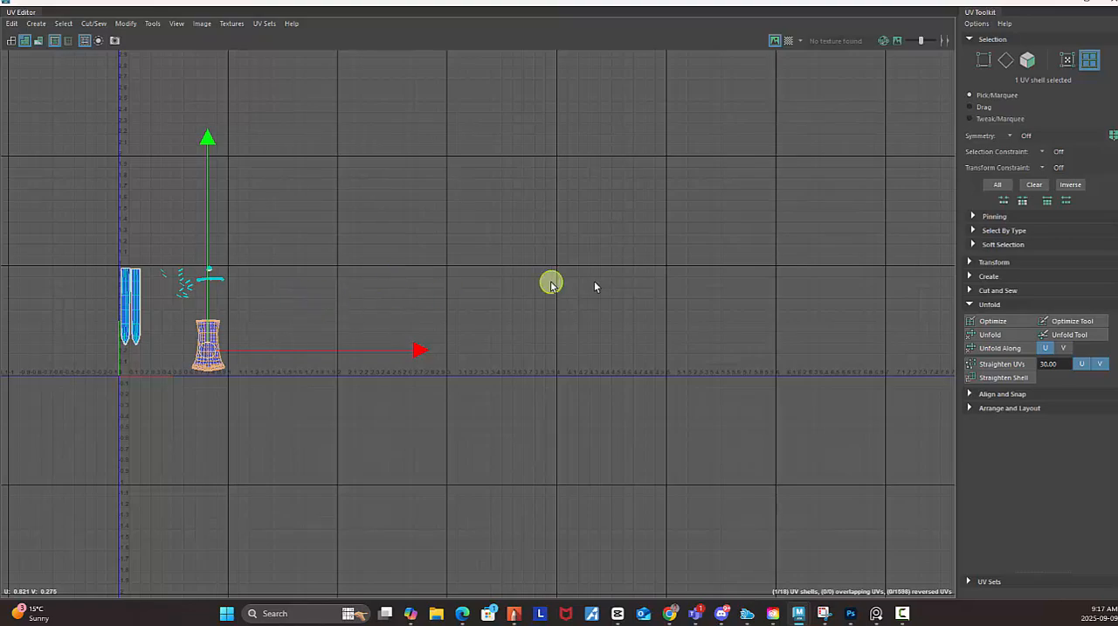
pyautogui.keyDown('alt'); pyautogui.moveTo(805, 308); pyautogui.dragTo(382, 237, button='right'); pyautogui.keyUp('alt')
pyautogui.keyDown('alt'); pyautogui.moveTo(568, 279); pyautogui.dragTo(374, 310, button='middle'); pyautogui.keyUp('alt')
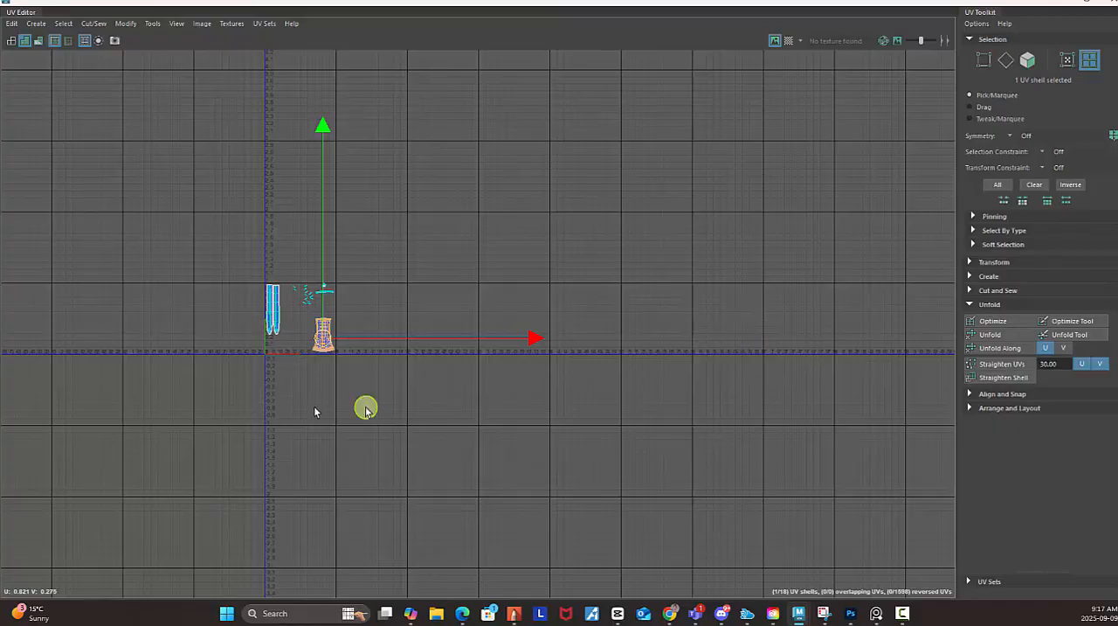
pyautogui.keyDown('alt'); pyautogui.moveTo(364, 406); pyautogui.dragTo(519, 334, button='middle'); pyautogui.keyUp('alt')
pyautogui.scroll(3, 519, 333)
pyautogui.scroll(2, 676, 367)
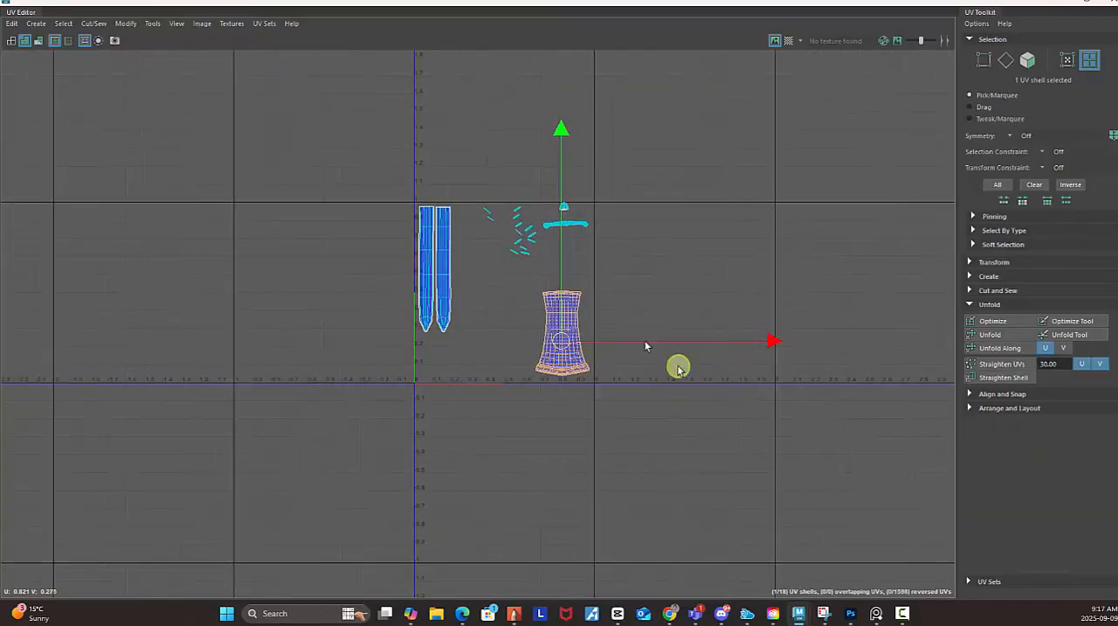
pyautogui.scroll(3, 462, 362)
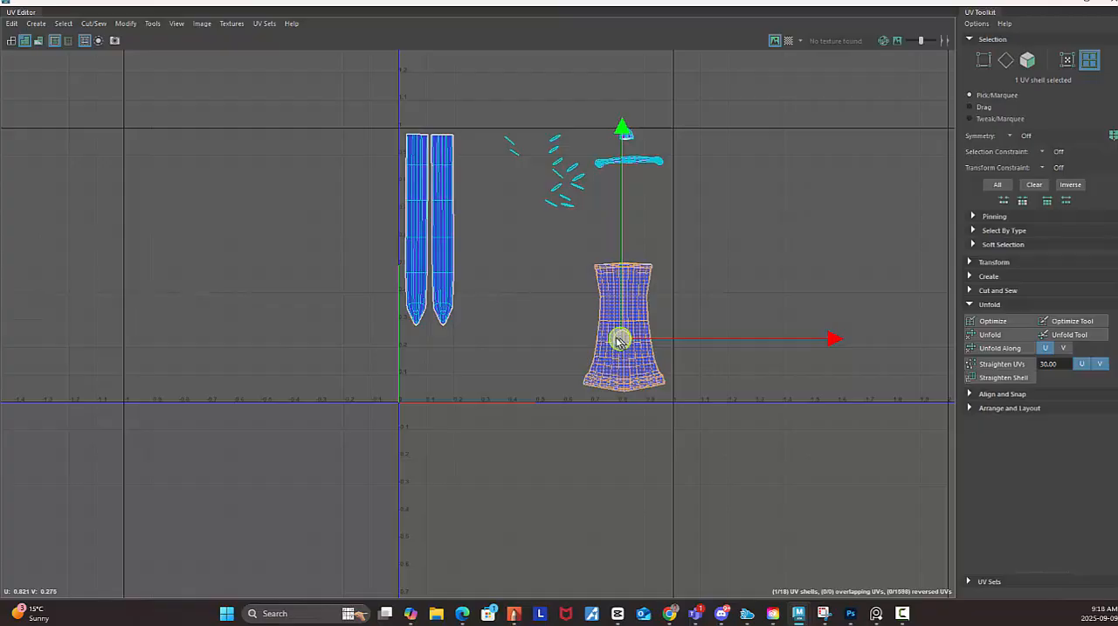
# Spread the handle shell and the two blade shells into three separate neighbouring tiles along U.
pyautogui.moveTo(619, 340); pyautogui.dragTo(495, 321)
pyautogui.keyDown('alt'); pyautogui.moveTo(787, 360); pyautogui.dragTo(603, 254, button='right'); pyautogui.keyUp('alt')
pyautogui.keyDown('alt'); pyautogui.moveTo(603, 253); pyautogui.dragTo(423, 247, button='middle'); pyautogui.keyUp('alt')
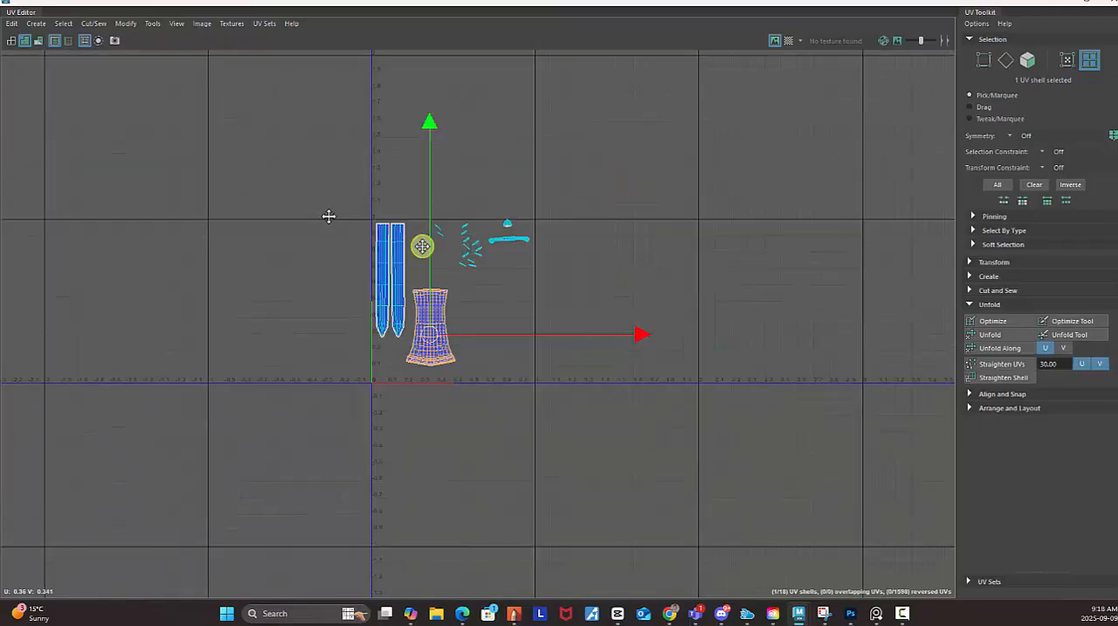
pyautogui.moveTo(294, 270); pyautogui.dragTo(431, 234)
pyautogui.click(262, 217)
pyautogui.moveTo(230, 197); pyautogui.dragTo(706, 302)
pyautogui.click(566, 243)
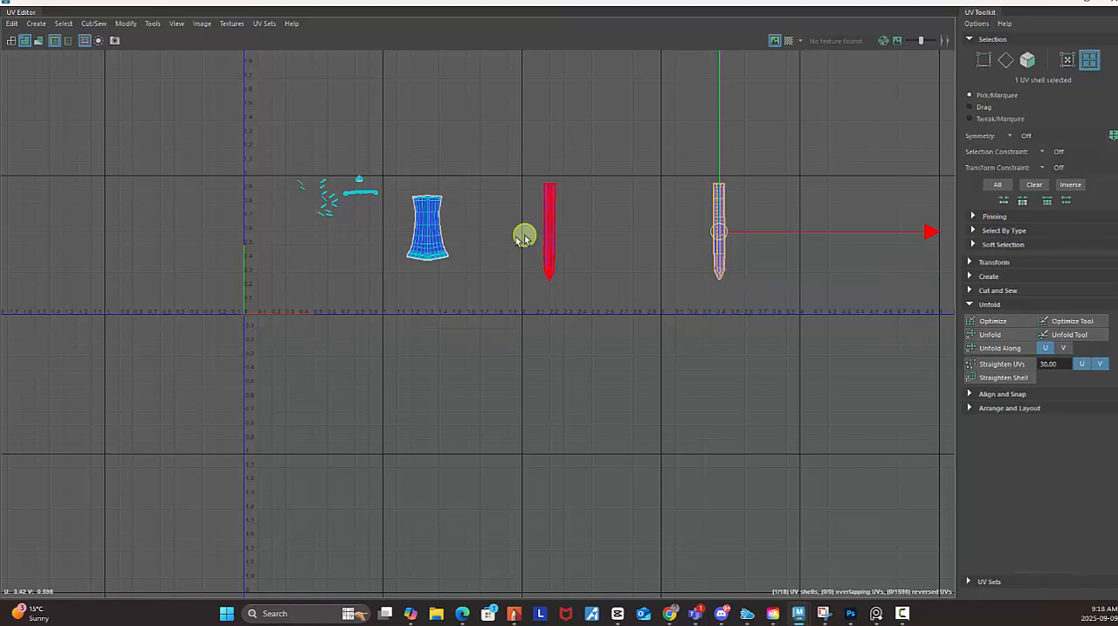
# Bring the handle and both blade shells back into the 0 to 1 tile, with the blades side by side next to the V axis.
pyautogui.click(438, 250)
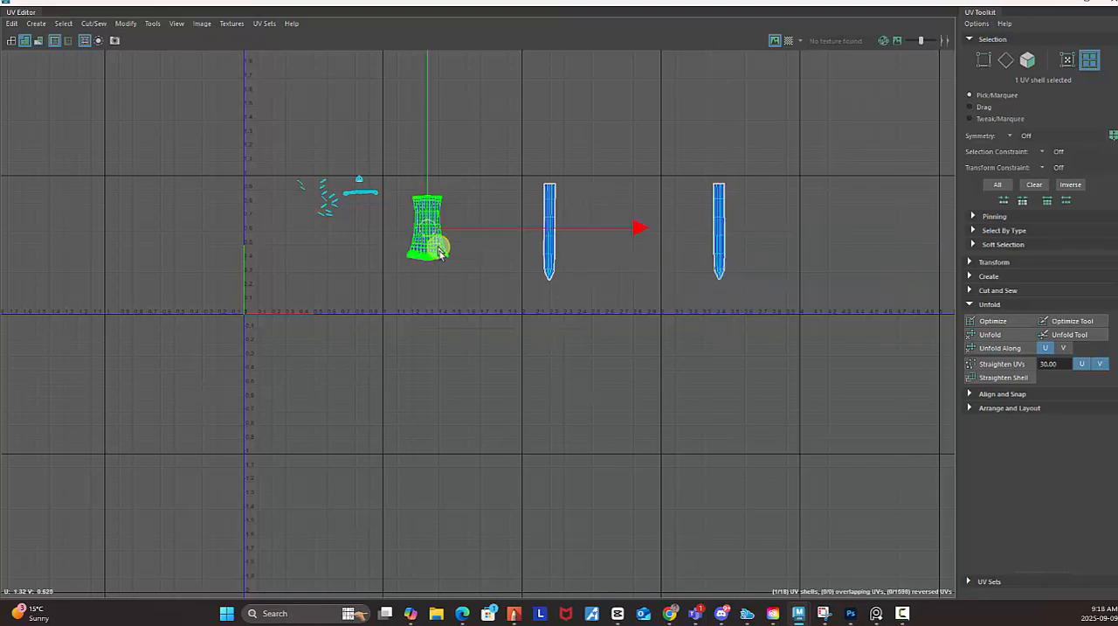
pyautogui.moveTo(438, 250); pyautogui.dragTo(360, 276)
pyautogui.click(558, 236)
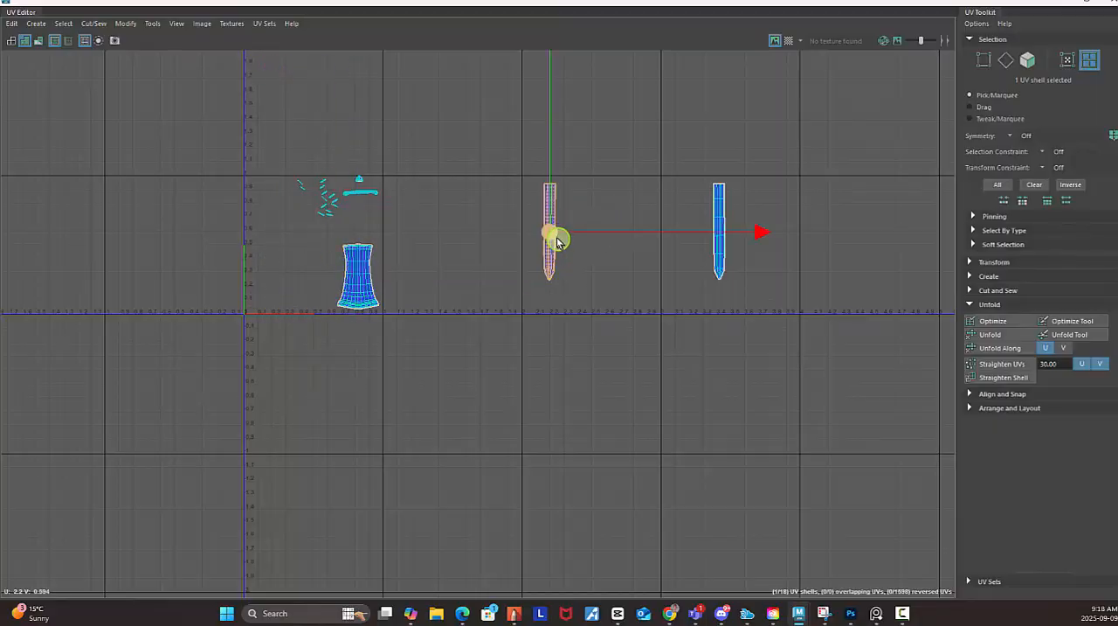
pyautogui.moveTo(553, 236); pyautogui.dragTo(253, 257)
pyautogui.click(719, 263)
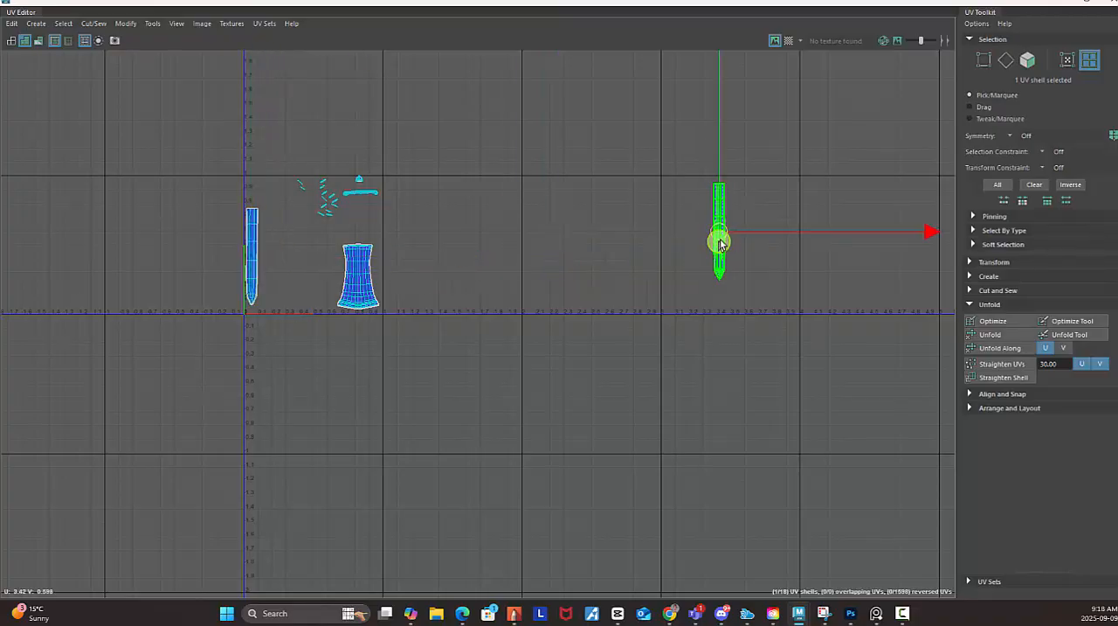
pyautogui.moveTo(719, 239); pyautogui.dragTo(271, 256)
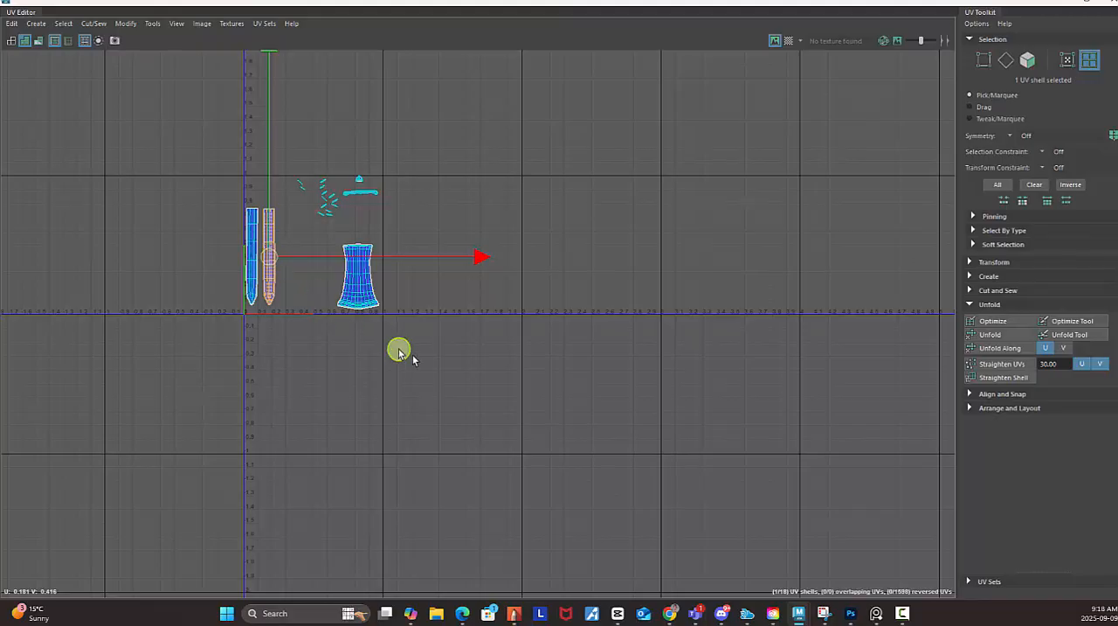
# Move the handle shell directly beside the two blade shells, at about U 0.40, V 0.31, and deselect it.
pyautogui.click(457, 367)
pyautogui.click(364, 283)
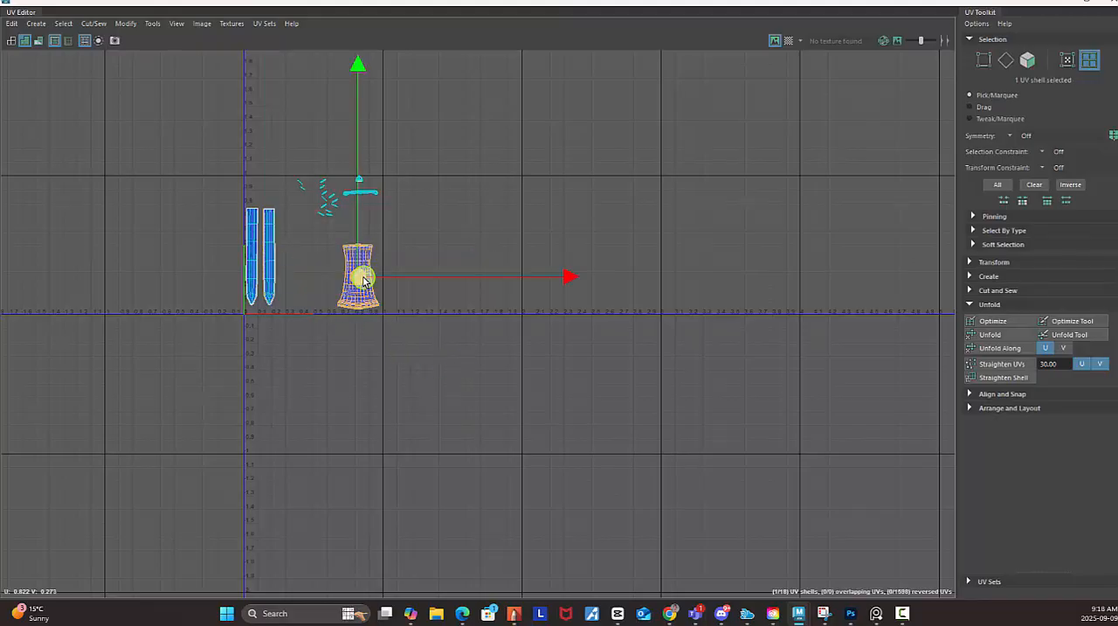
pyautogui.moveTo(361, 279); pyautogui.dragTo(303, 274)
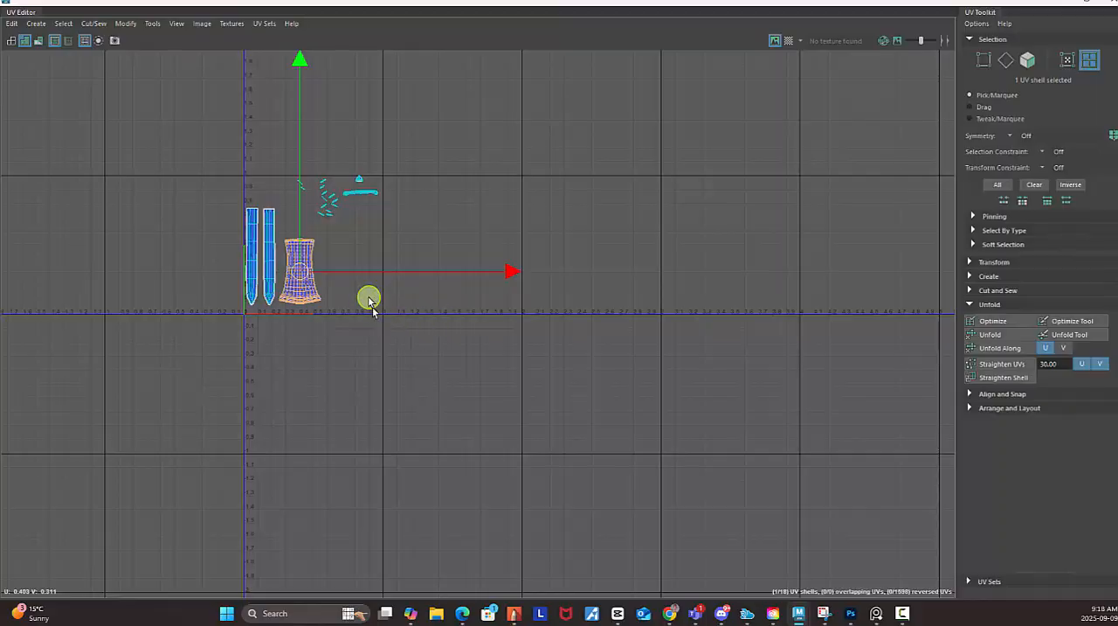
pyautogui.click(391, 345)
# Nudge the handle shell slightly to about U 0.40, V 0.33 beside the blade shells and clear the selection.
pyautogui.scroll(1, 352, 333)
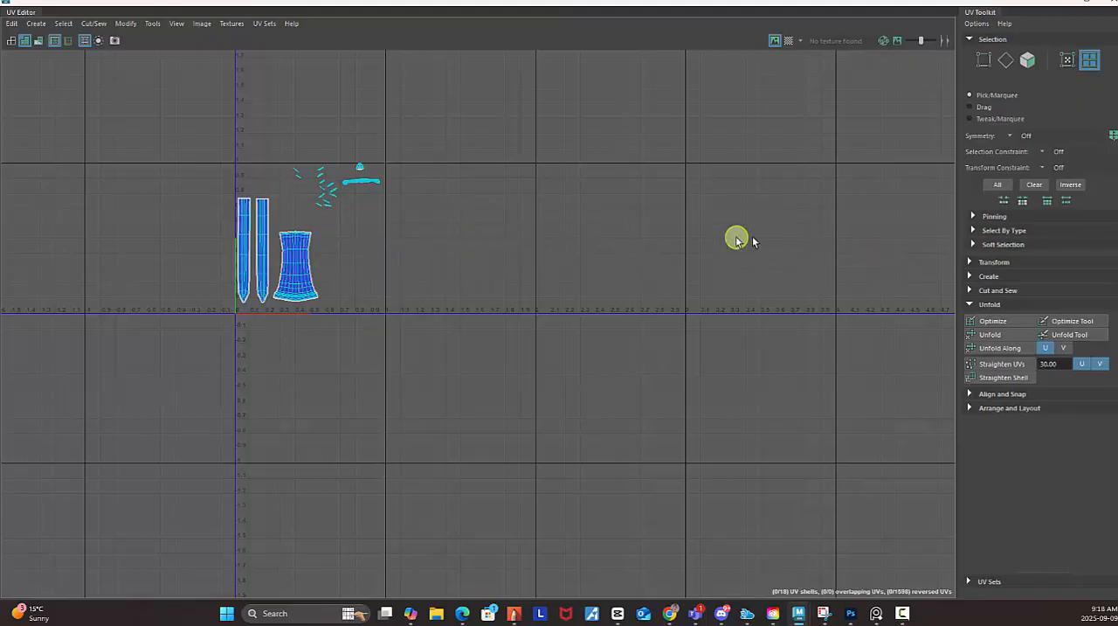
pyautogui.scroll(-5, 369, 356)
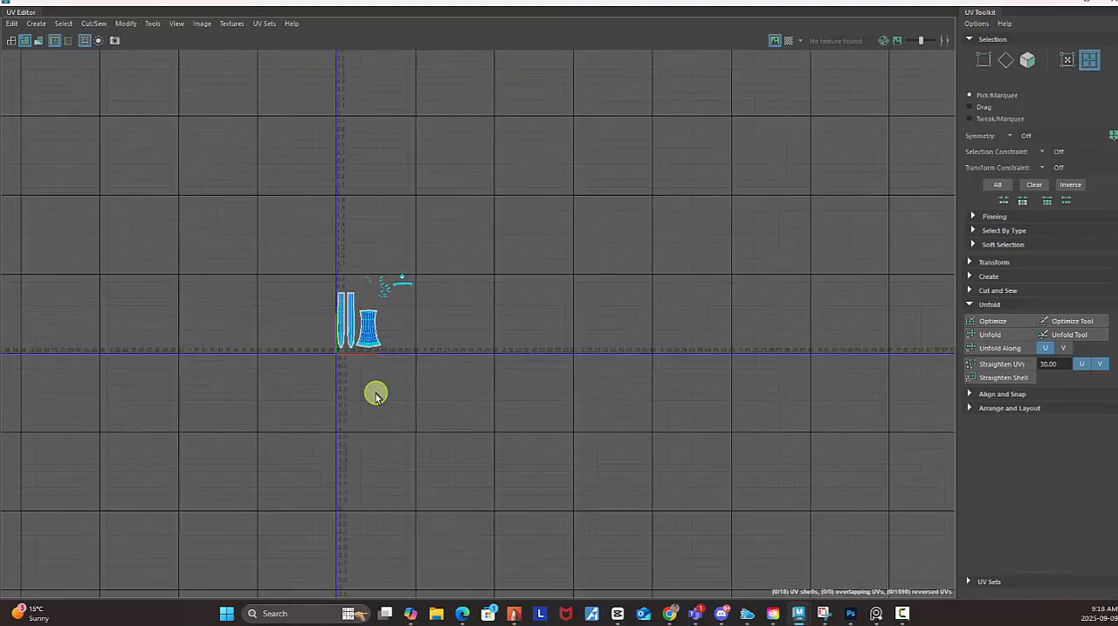
pyautogui.scroll(2, 394, 411)
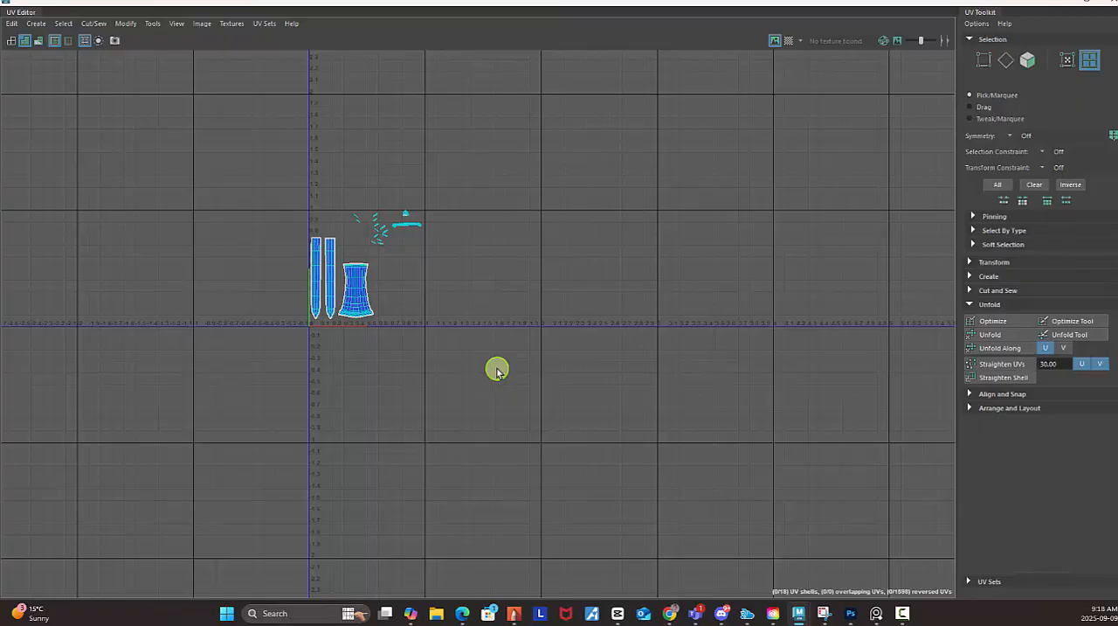
pyautogui.keyDown('alt'); pyautogui.moveTo(426, 302); pyautogui.dragTo(489, 284, button='middle'); pyautogui.keyUp('alt')
pyautogui.keyDown('alt'); pyautogui.moveTo(452, 256); pyautogui.dragTo(716, 367, button='right'); pyautogui.keyUp('alt')
pyautogui.keyDown('alt'); pyautogui.moveTo(495, 298); pyautogui.dragTo(420, 219, button='middle'); pyautogui.keyUp('alt')
pyautogui.click(359, 209)
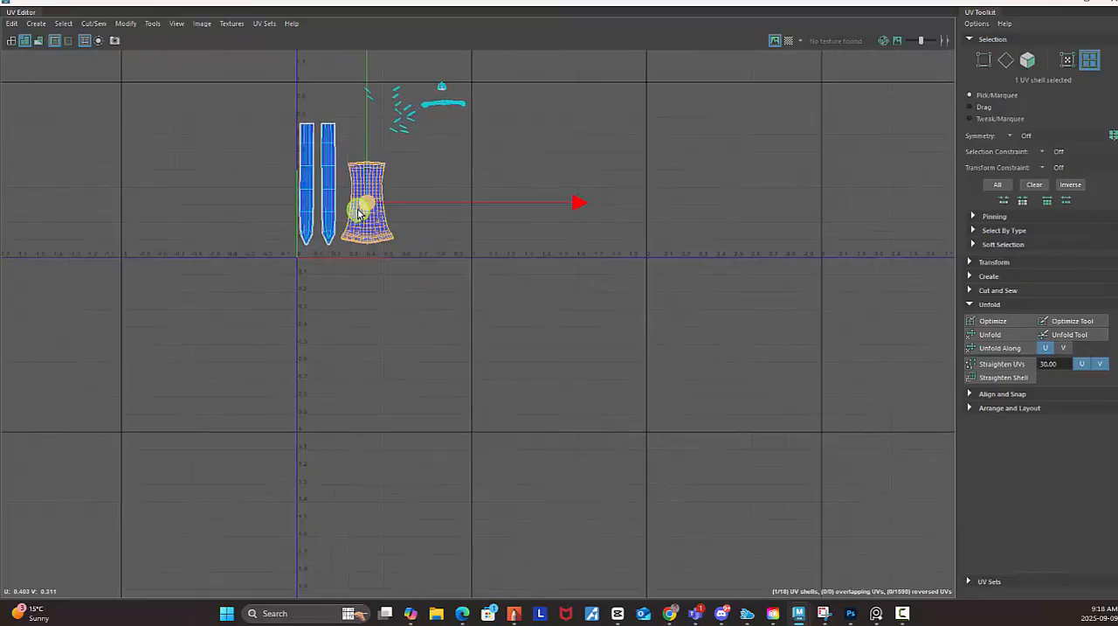
pyautogui.moveTo(358, 212)
pyautogui.mouseDown()
pyautogui.moveTo(377, 449)
pyautogui.moveTo(365, 460)
pyautogui.moveTo(444, 317)
pyautogui.moveTo(368, 218)
pyautogui.mouseUp()
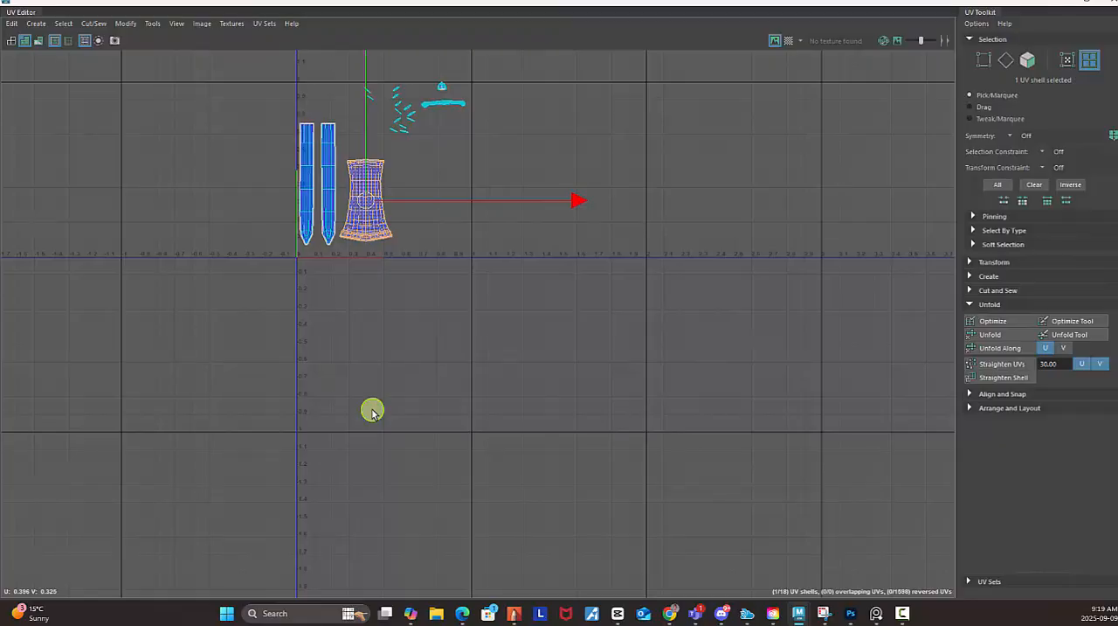
pyautogui.click(372, 410)
# Move the dome-shaped pommel shell fully inside the 0 to 1 tile above the guard shell, at about U 0.87, V 0.96.
pyautogui.keyDown('alt'); pyautogui.moveTo(476, 157); pyautogui.dragTo(448, 300, button='middle'); pyautogui.keyUp('alt')
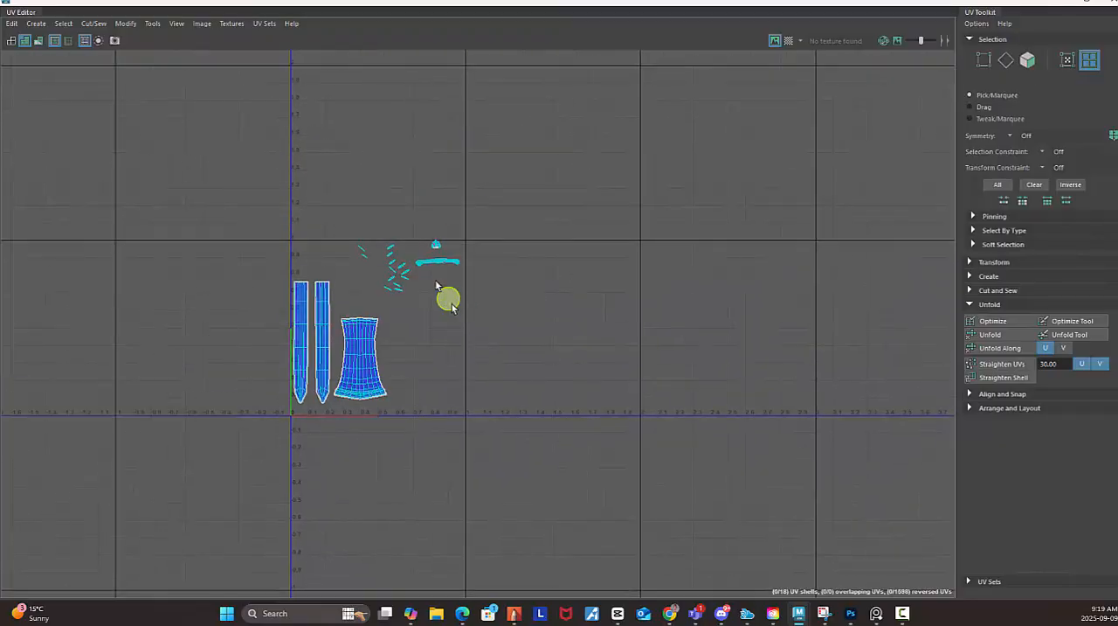
pyautogui.keyDown('alt'); pyautogui.moveTo(418, 259); pyautogui.dragTo(839, 371, button='right'); pyautogui.keyUp('alt')
pyautogui.keyDown('alt'); pyautogui.moveTo(412, 221); pyautogui.dragTo(816, 388, button='right'); pyautogui.keyUp('alt')
pyautogui.keyDown('alt'); pyautogui.moveTo(532, 245); pyautogui.dragTo(452, 280, button='middle'); pyautogui.keyUp('alt')
pyautogui.keyDown('alt'); pyautogui.moveTo(341, 247); pyautogui.dragTo(964, 423, button='right'); pyautogui.keyUp('alt')
pyautogui.keyDown('alt'); pyautogui.moveTo(564, 299); pyautogui.dragTo(477, 243, button='middle'); pyautogui.keyUp('alt')
pyautogui.keyDown('alt'); pyautogui.moveTo(474, 244); pyautogui.dragTo(839, 367, button='right'); pyautogui.keyUp('alt')
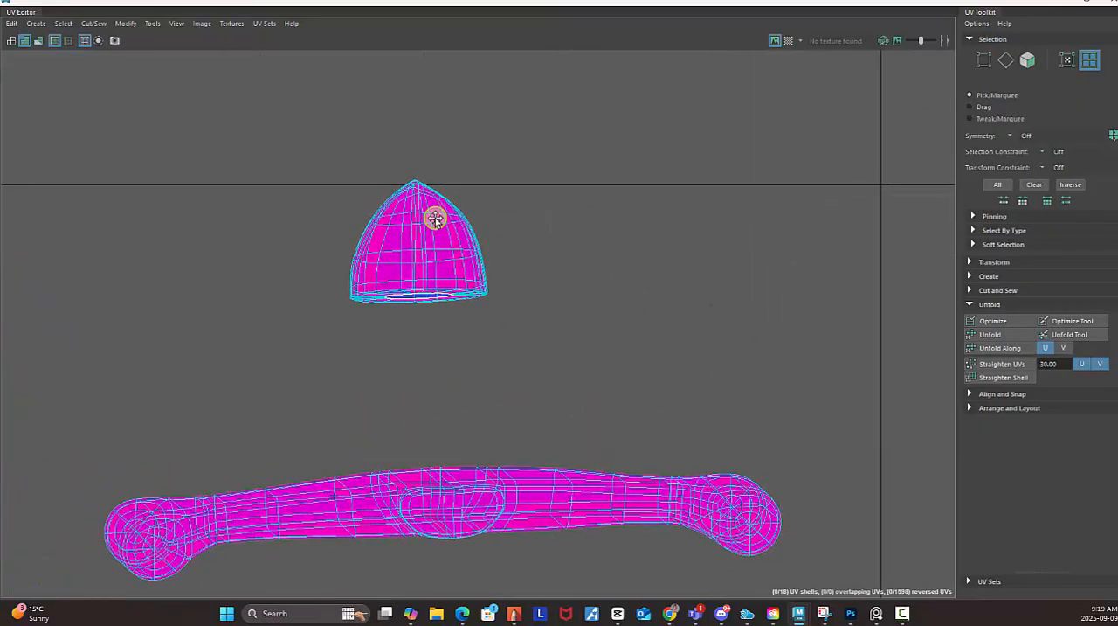
pyautogui.keyDown('alt'); pyautogui.moveTo(435, 218); pyautogui.dragTo(420, 131, button='middle'); pyautogui.keyUp('alt')
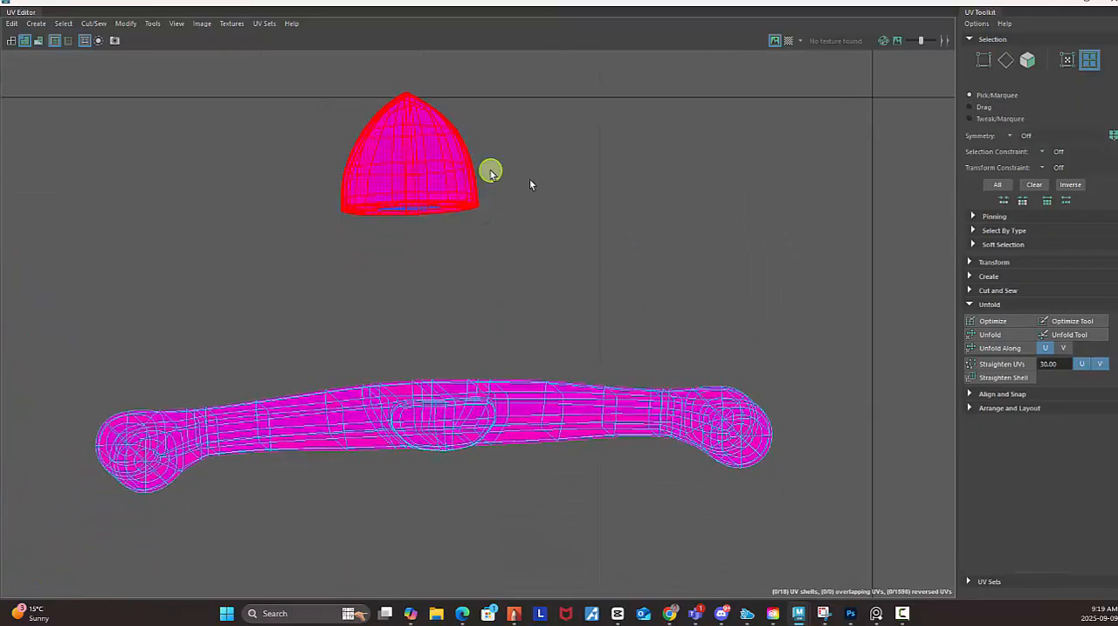
pyautogui.keyDown('alt'); pyautogui.moveTo(506, 187); pyautogui.dragTo(594, 245, button='middle'); pyautogui.keyUp('alt')
pyautogui.keyDown('alt'); pyautogui.moveTo(596, 241); pyautogui.dragTo(143, 92, button='right'); pyautogui.keyUp('alt')
pyautogui.keyDown('alt'); pyautogui.moveTo(308, 158); pyautogui.dragTo(233, 160, button='middle'); pyautogui.keyUp('alt')
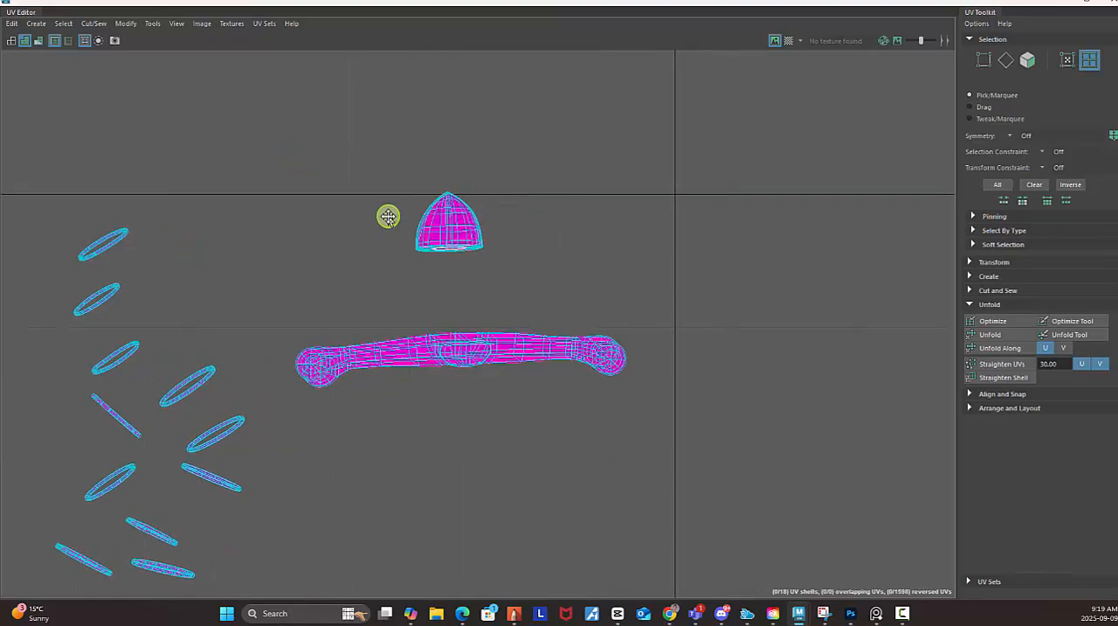
pyautogui.click(461, 225)
pyautogui.moveTo(456, 225); pyautogui.dragTo(505, 253)
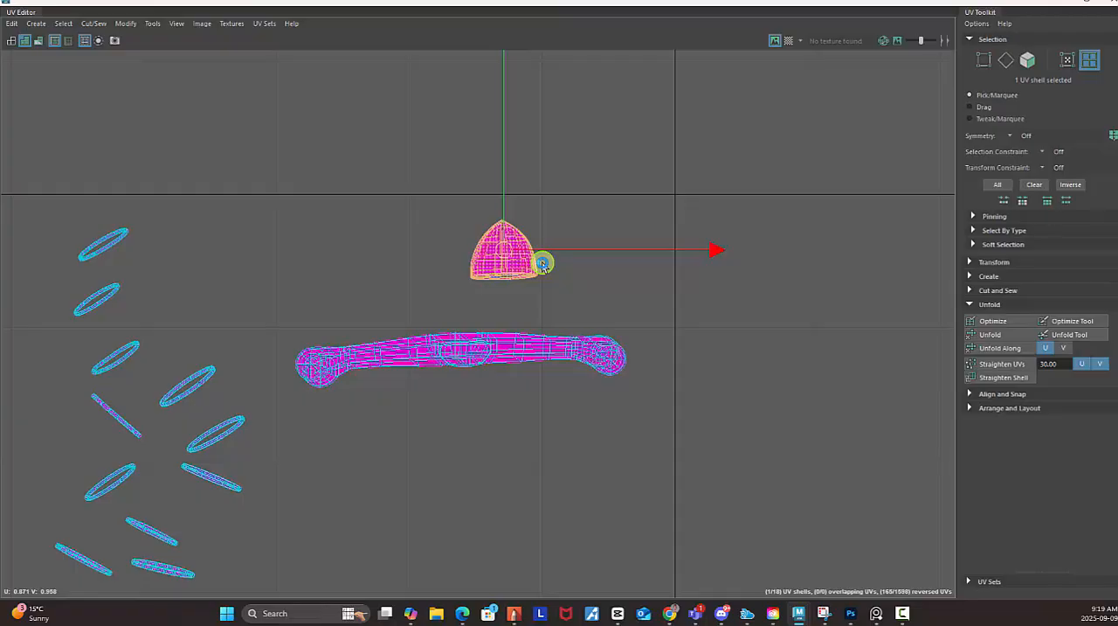
pyautogui.click(599, 295)
# Cut the dome-shaped pommel shell along the edge loop that follows its outer silhouette.
pyautogui.click(525, 262)
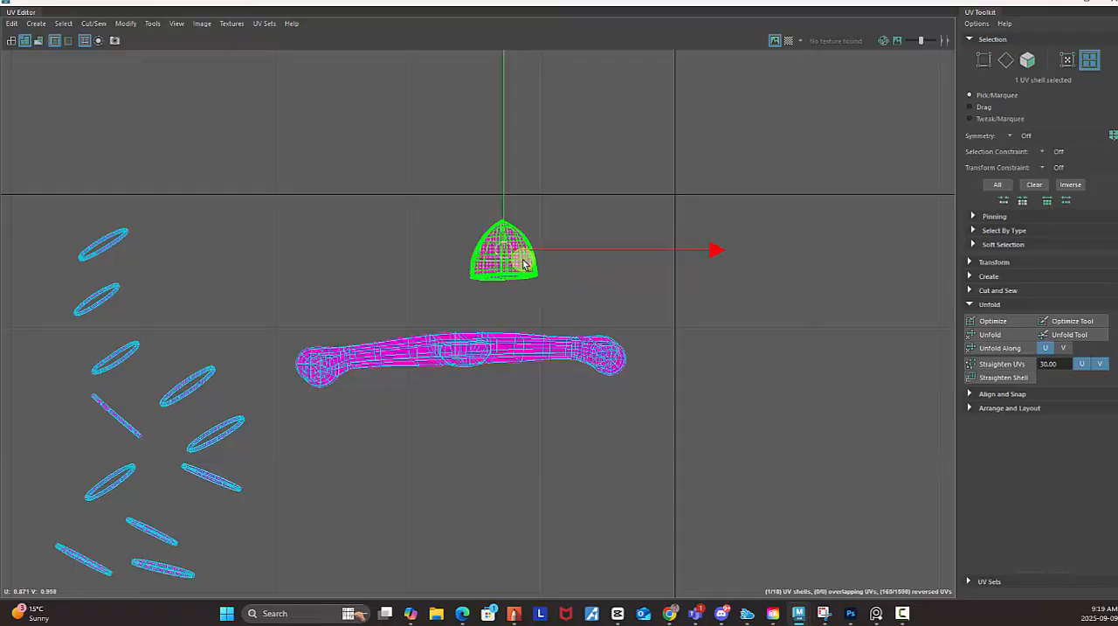
pyautogui.rightClick(528, 262)
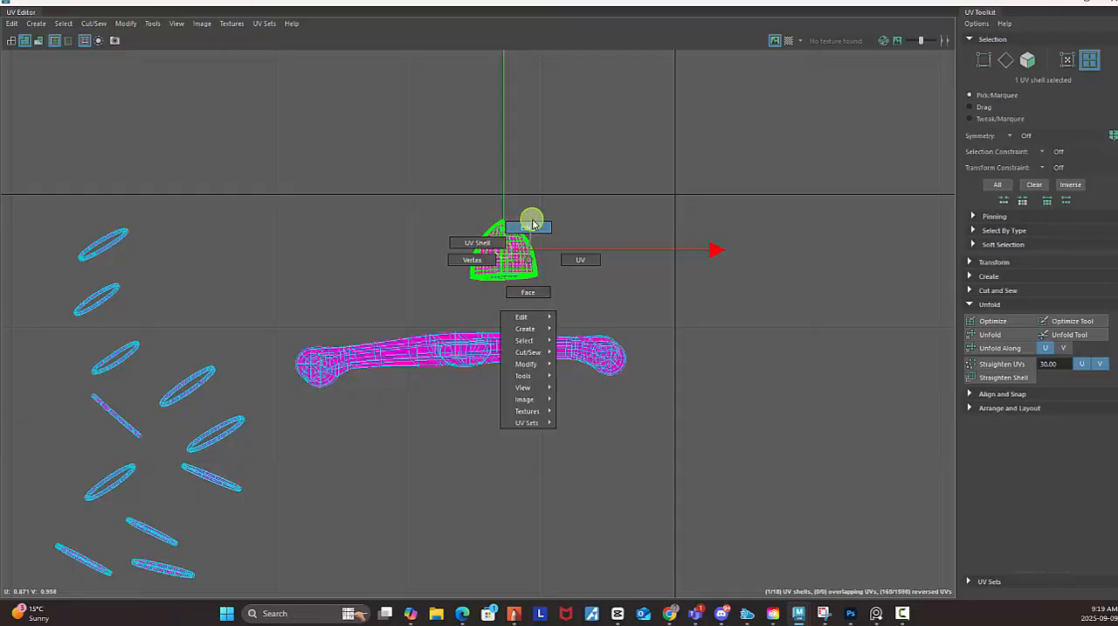
pyautogui.click(530, 225)
pyautogui.scroll(4, 497, 219)
pyautogui.keyDown('alt'); pyautogui.moveTo(709, 366); pyautogui.dragTo(863, 429, button='right'); pyautogui.keyUp('alt')
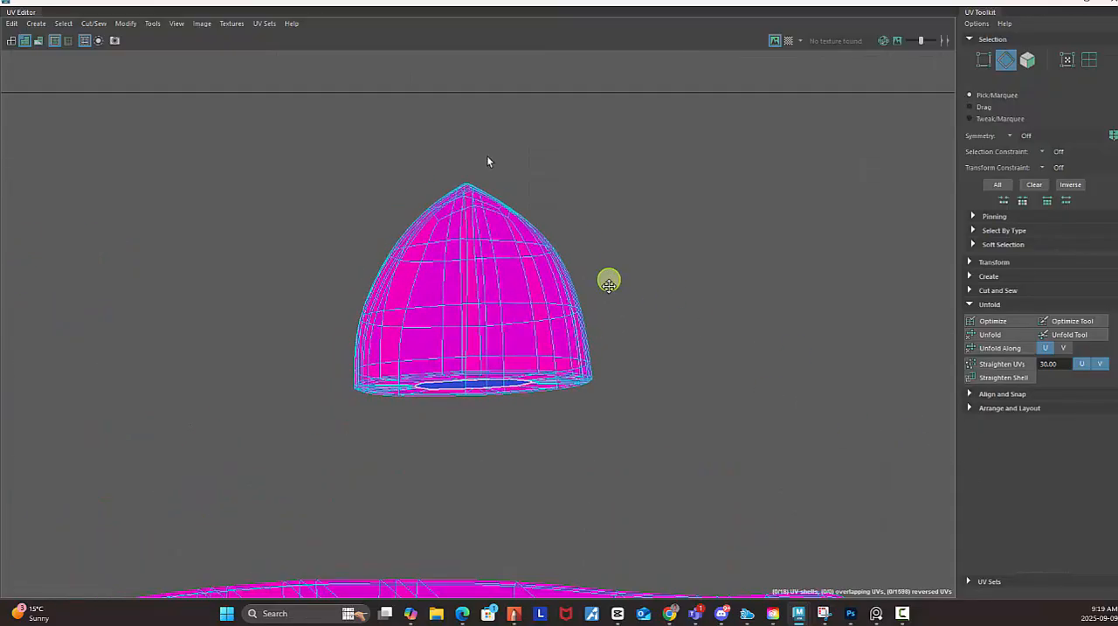
pyautogui.keyDown('alt'); pyautogui.moveTo(450, 166); pyautogui.dragTo(876, 370, button='right'); pyautogui.keyUp('alt')
pyautogui.keyDown('alt'); pyautogui.moveTo(636, 282); pyautogui.dragTo(517, 117, button='middle'); pyautogui.keyUp('alt')
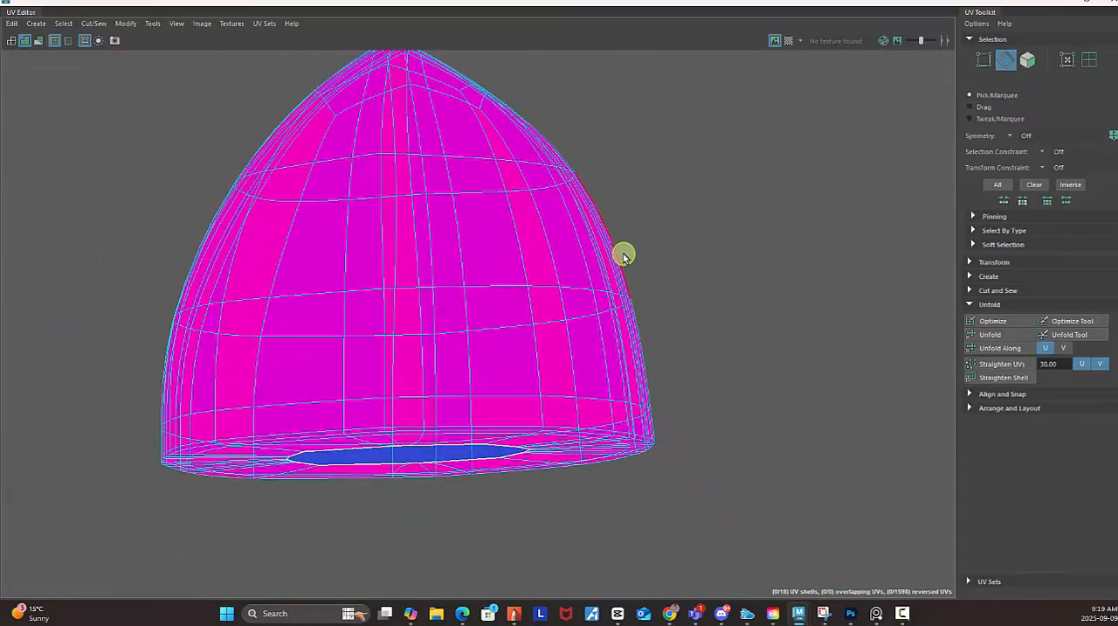
pyautogui.doubleClick(624, 255)
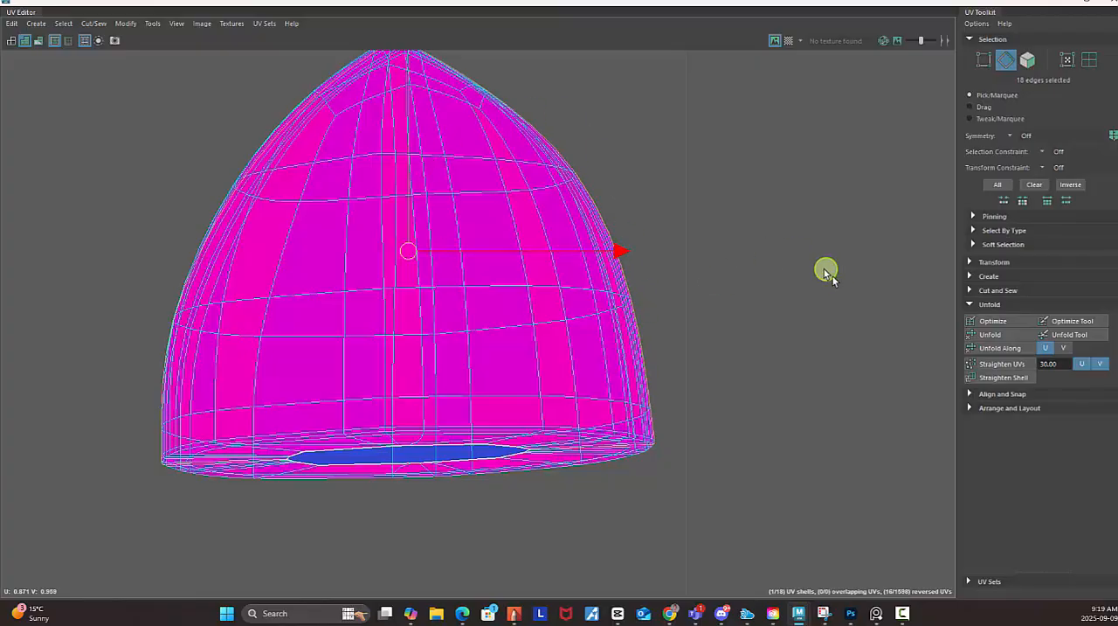
pyautogui.scroll(-2, 841, 290)
pyautogui.keyDown('shift'); pyautogui.rightClick(803, 219); pyautogui.keyUp('shift')
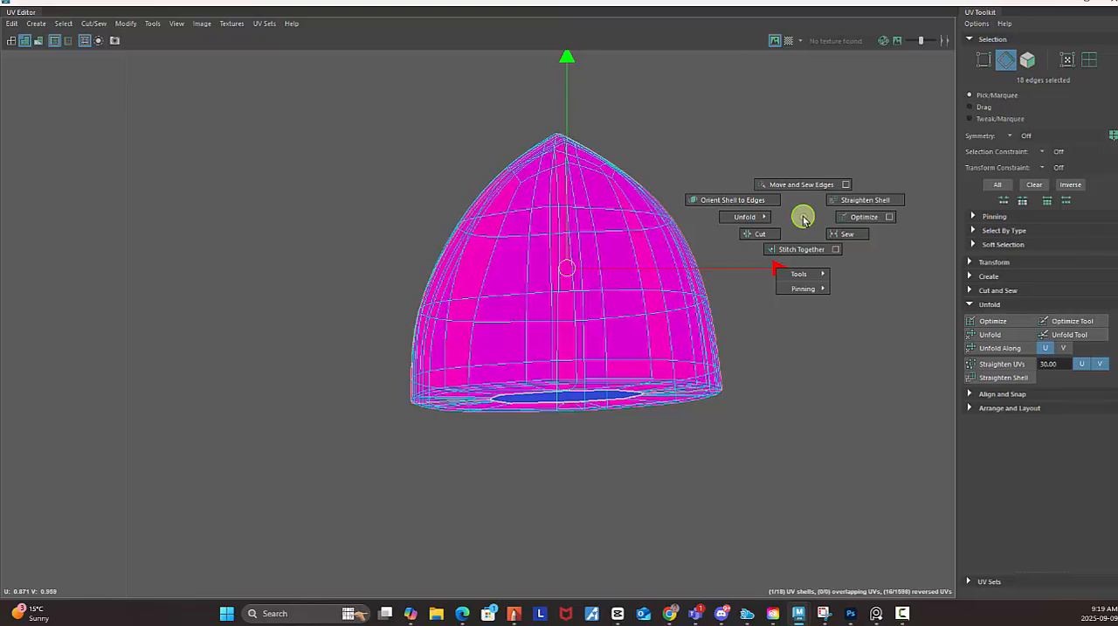
pyautogui.keyDown('shift'); pyautogui.moveTo(804, 219); pyautogui.dragTo(709, 242, button='right'); pyautogui.keyUp('shift')
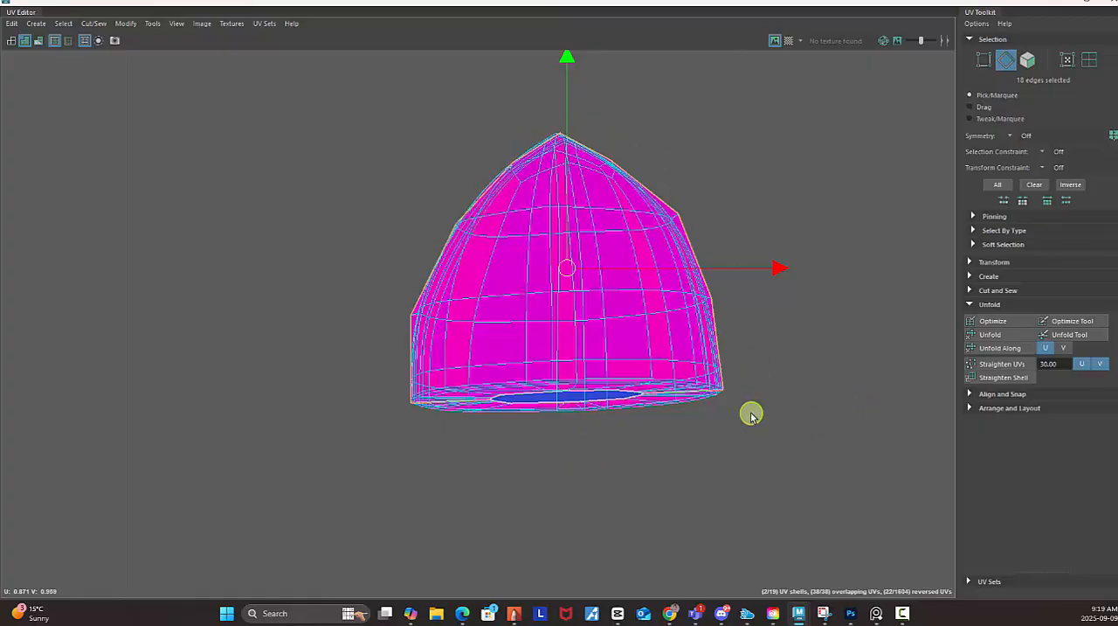
# Select both overlapping halves of the cut pommel as UV shells and unfold them.
pyautogui.press('q')
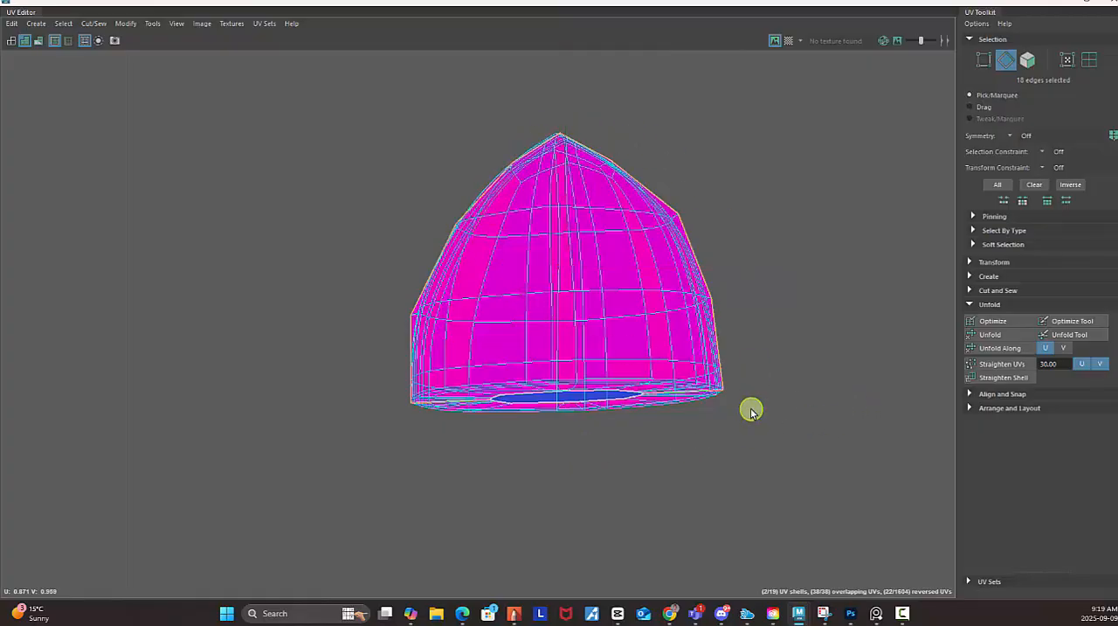
pyautogui.rightClick(774, 273)
pyautogui.moveTo(774, 273); pyautogui.dragTo(718, 253, button='right')
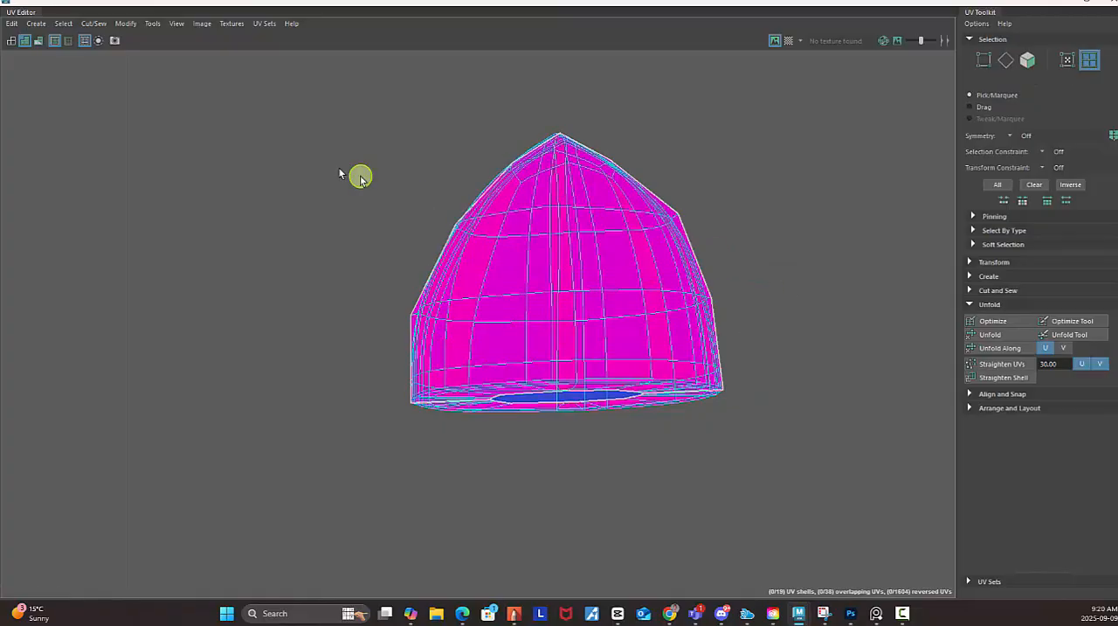
pyautogui.moveTo(310, 91); pyautogui.dragTo(804, 492)
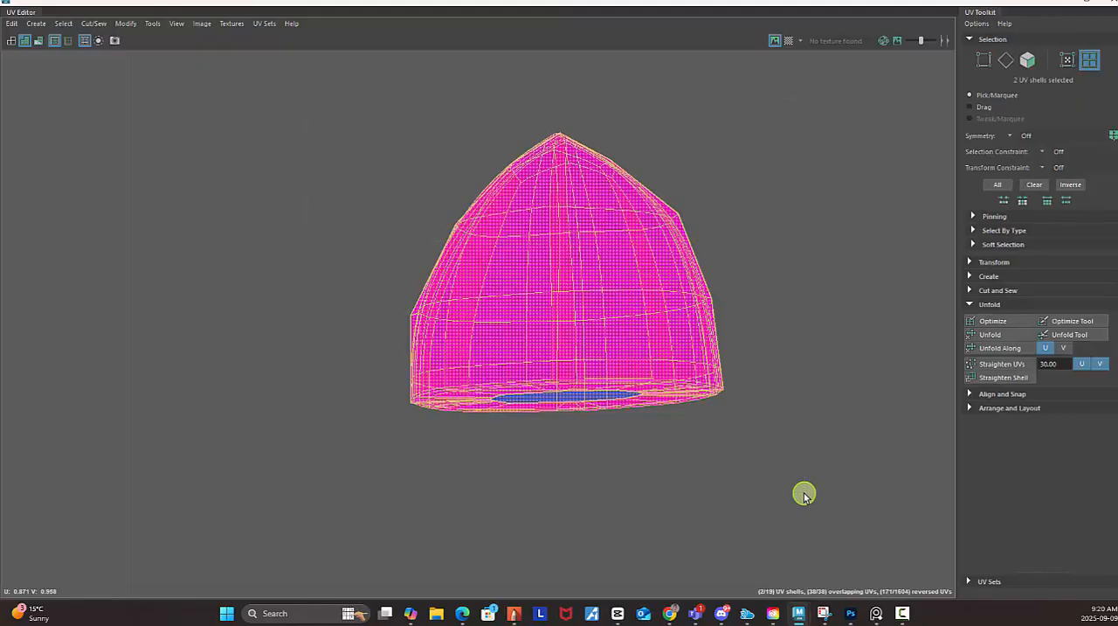
pyautogui.click(1002, 339)
# Move both unfolded pommel shells together to just above the handle shell, at about U 0.385, V 0.68.
pyautogui.click(616, 384)
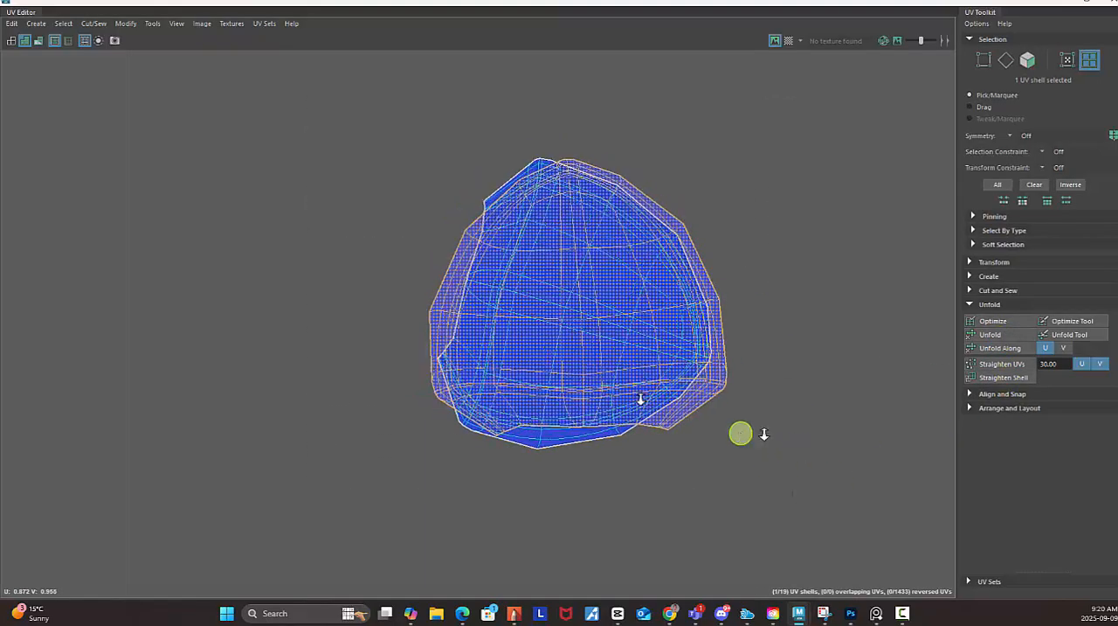
pyautogui.keyDown('alt'); pyautogui.moveTo(762, 433); pyautogui.dragTo(547, 335, button='right'); pyautogui.keyUp('alt')
pyautogui.keyDown('alt'); pyautogui.moveTo(606, 312); pyautogui.dragTo(457, 145, button='middle'); pyautogui.keyUp('alt')
pyautogui.keyDown('alt'); pyautogui.moveTo(743, 249); pyautogui.dragTo(429, 235, button='right'); pyautogui.keyUp('alt')
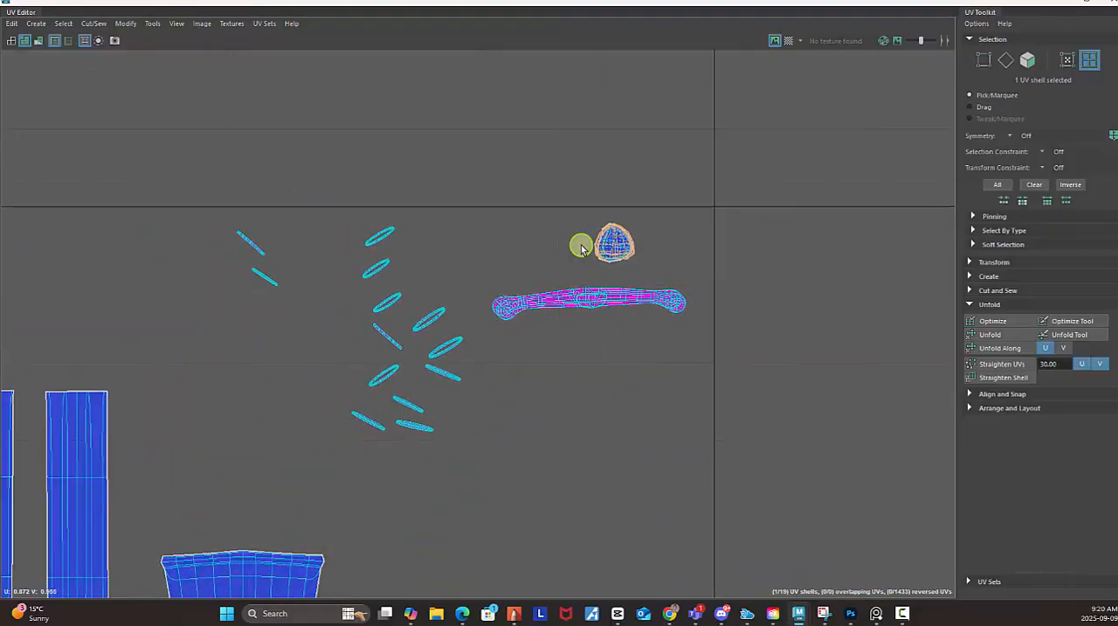
pyautogui.keyDown('alt'); pyautogui.moveTo(581, 247); pyautogui.dragTo(875, 374, button='right'); pyautogui.keyUp('alt')
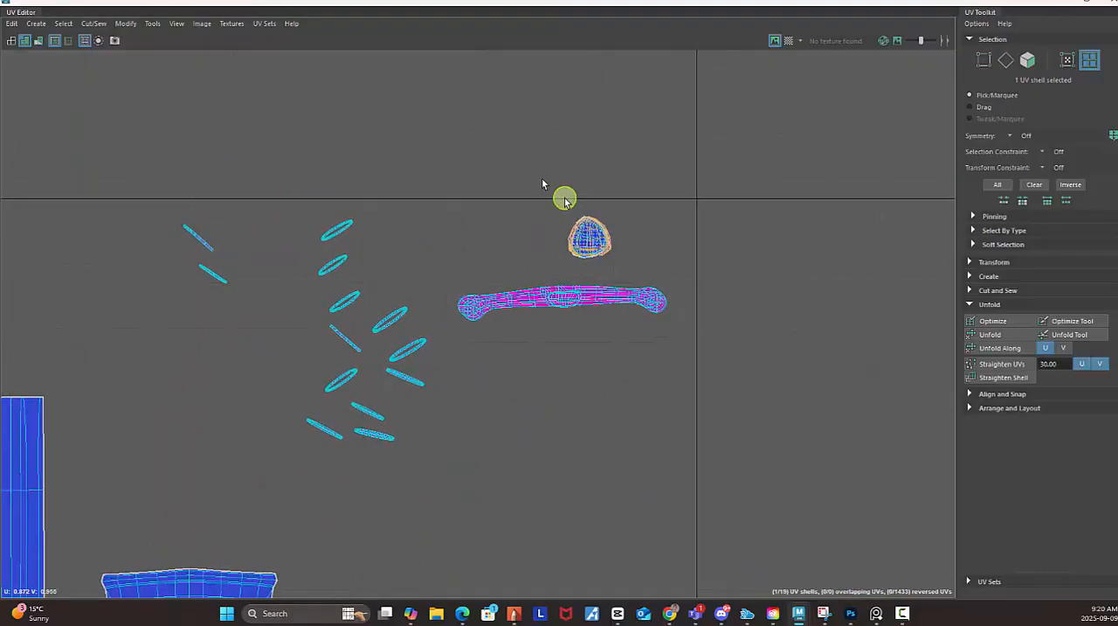
pyautogui.moveTo(527, 176); pyautogui.dragTo(654, 269)
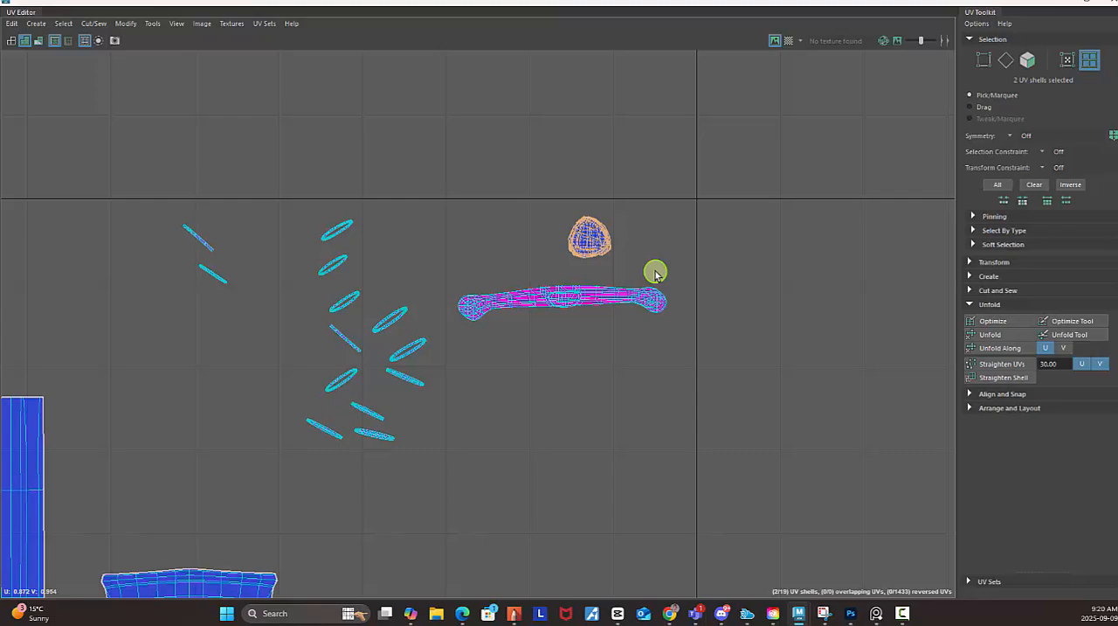
pyautogui.press('w')
pyautogui.moveTo(587, 238); pyautogui.dragTo(173, 465)
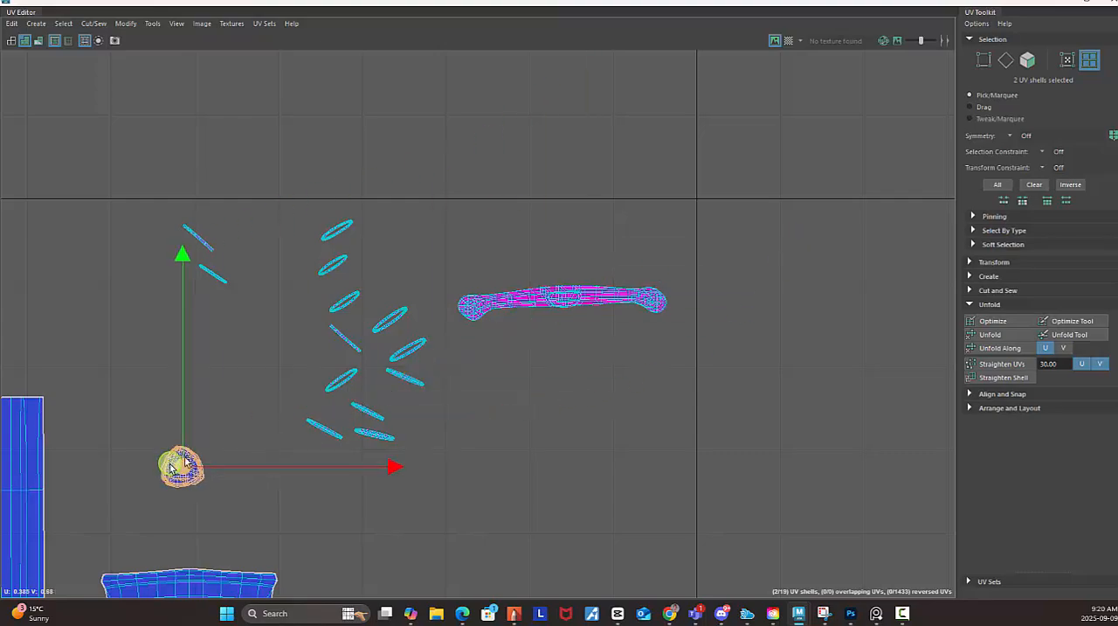
# Separate one pommel half to about U 0.32, V 0.59 above the handle shell and rotate it upright.
pyautogui.keyDown('alt'); pyautogui.moveTo(229, 438); pyautogui.dragTo(645, 233, button='middle'); pyautogui.keyUp('alt')
pyautogui.keyDown('alt'); pyautogui.moveTo(558, 247); pyautogui.dragTo(944, 354, button='right'); pyautogui.keyUp('alt')
pyautogui.keyDown('alt'); pyautogui.moveTo(668, 280); pyautogui.dragTo(746, 195, button='middle'); pyautogui.keyUp('alt')
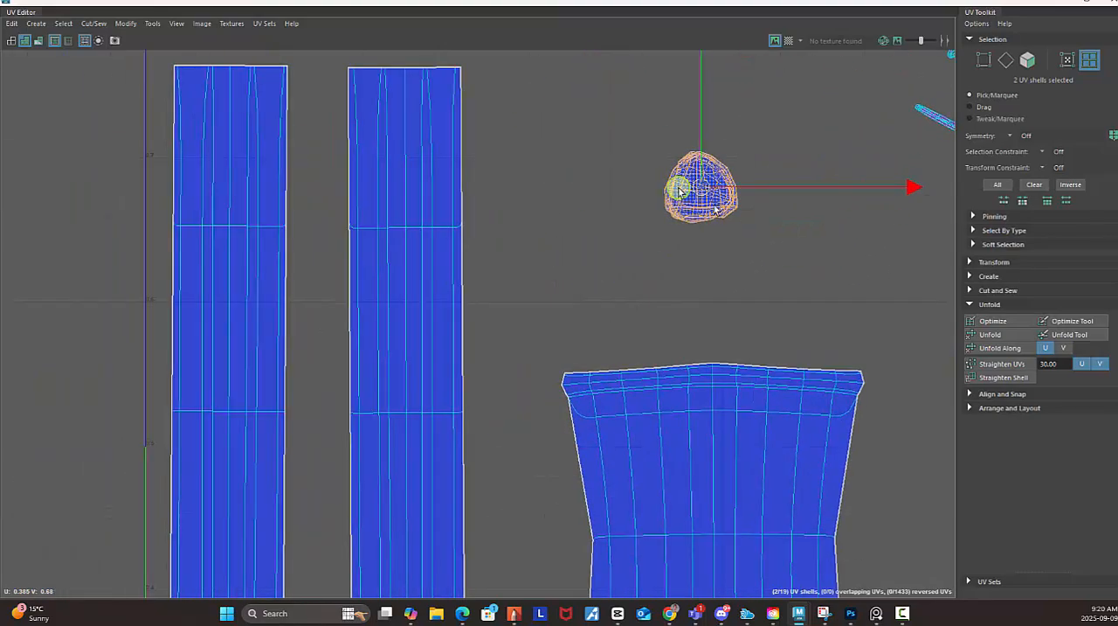
pyautogui.click(709, 220)
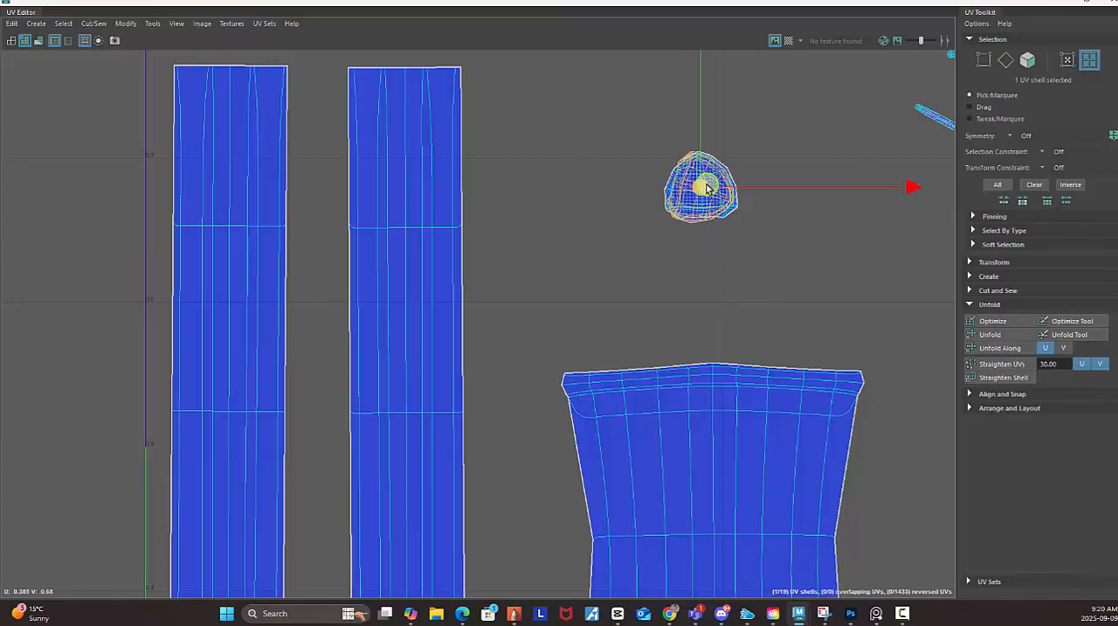
pyautogui.moveTo(708, 188); pyautogui.dragTo(611, 322)
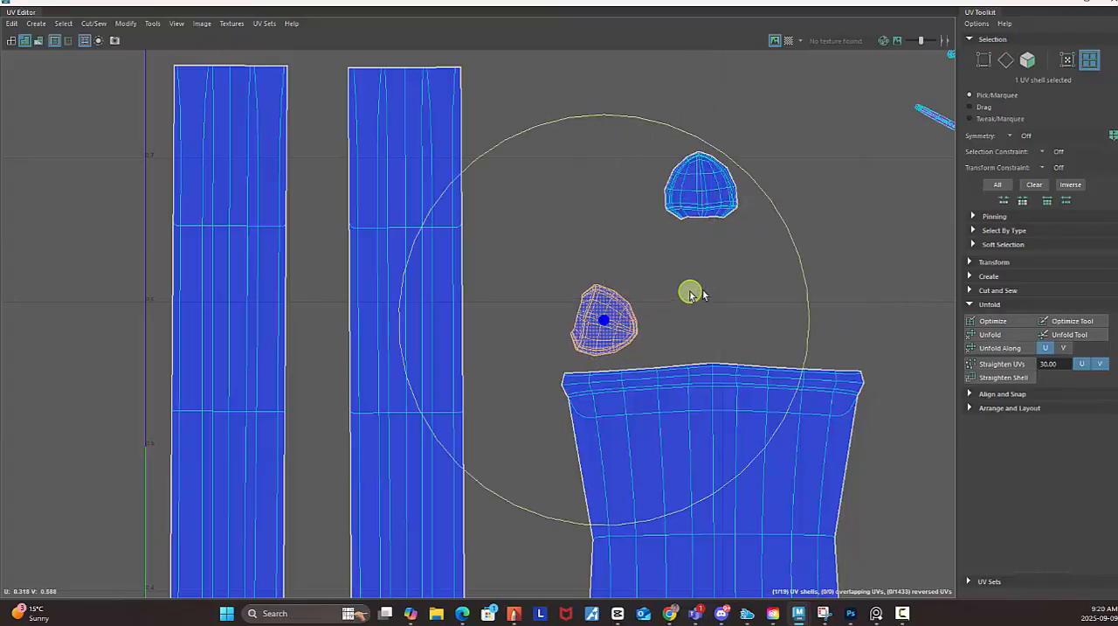
pyautogui.moveTo(803, 285); pyautogui.dragTo(543, 175)
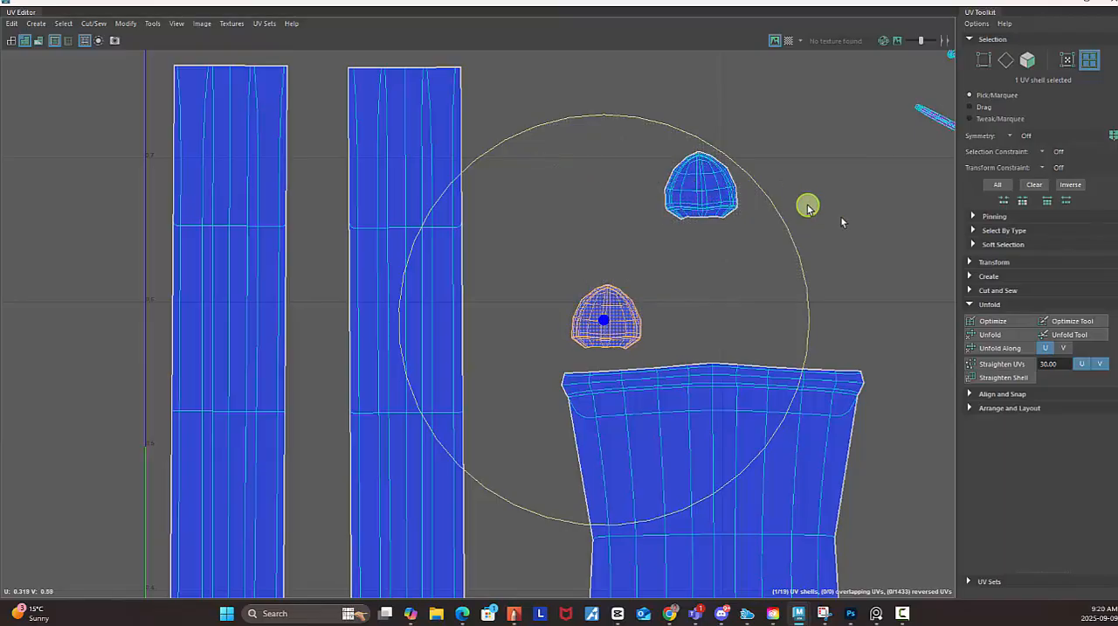
# Move the other pommel half directly beside the first, at about U 0.376, V 0.591, and clear the selection.
pyautogui.click(704, 210)
pyautogui.press('w')
pyautogui.moveTo(709, 206); pyautogui.dragTo(693, 325)
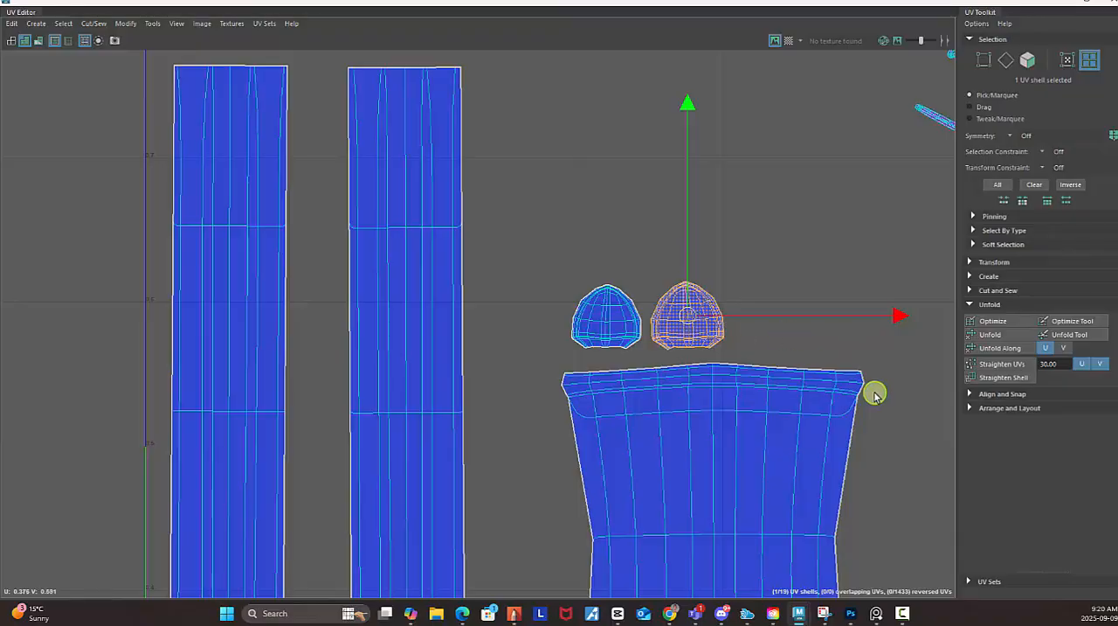
pyautogui.scroll(-5, 726, 407)
pyautogui.scroll(2, 711, 300)
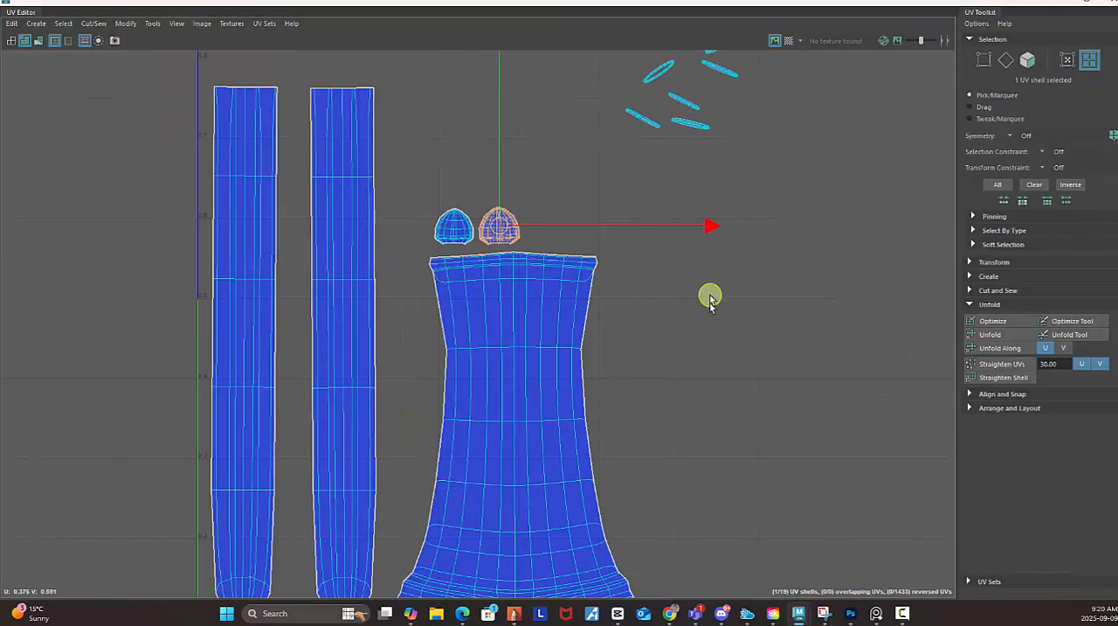
pyautogui.scroll(-2, 607, 338)
pyautogui.keyDown('alt'); pyautogui.moveTo(606, 339); pyautogui.dragTo(585, 339, button='middle'); pyautogui.keyUp('alt')
pyautogui.keyDown('alt'); pyautogui.moveTo(542, 310); pyautogui.dragTo(377, 244, button='right'); pyautogui.keyUp('alt')
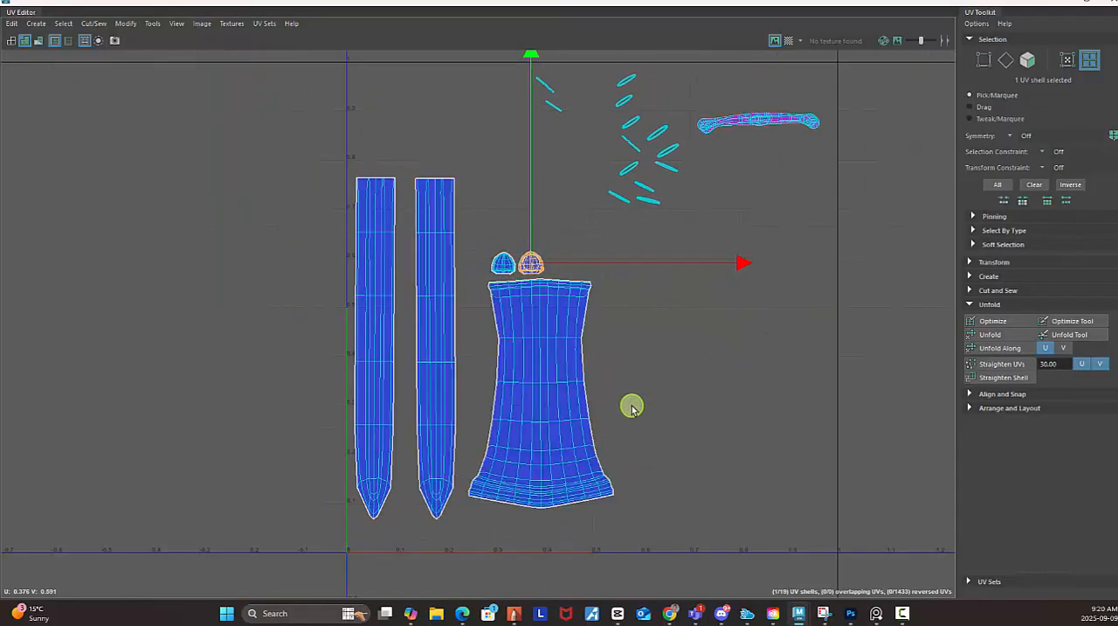
pyautogui.click(804, 373)
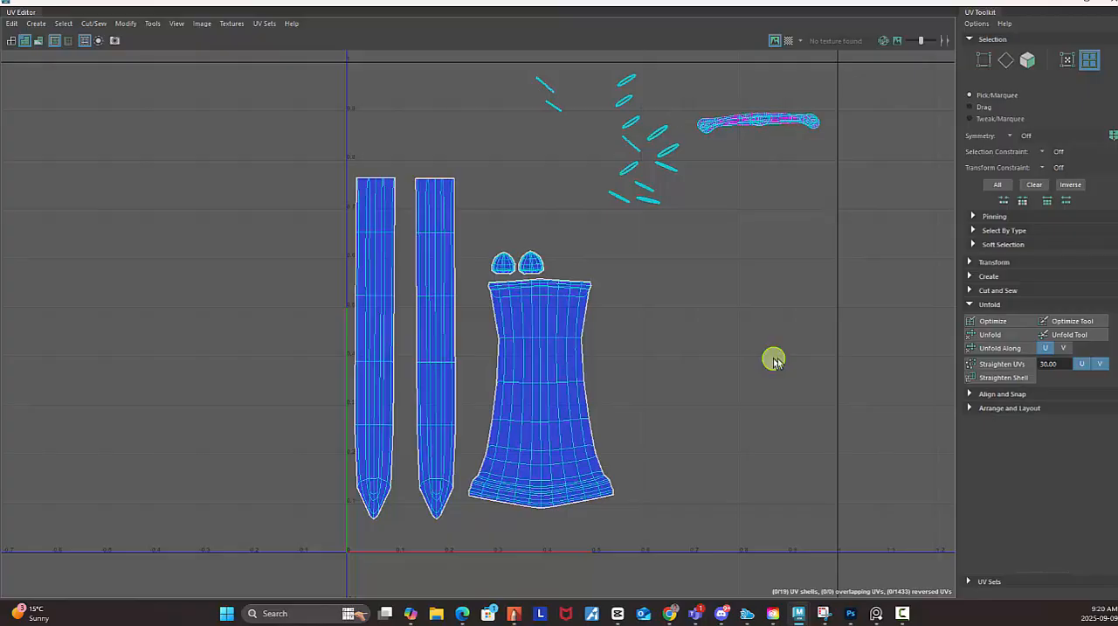
# Select the lengthwise edge loop running around the whole guard shell and cut the UVs along it.
pyautogui.keyDown('alt'); pyautogui.moveTo(612, 114); pyautogui.dragTo(445, 227, button='middle'); pyautogui.keyUp('alt')
pyautogui.keyDown('alt'); pyautogui.moveTo(437, 229); pyautogui.dragTo(805, 320, button='right'); pyautogui.keyUp('alt')
pyautogui.keyDown('alt'); pyautogui.moveTo(652, 219); pyautogui.dragTo(425, 215, button='middle'); pyautogui.keyUp('alt')
pyautogui.keyDown('alt'); pyautogui.moveTo(424, 217); pyautogui.dragTo(911, 367, button='right'); pyautogui.keyUp('alt')
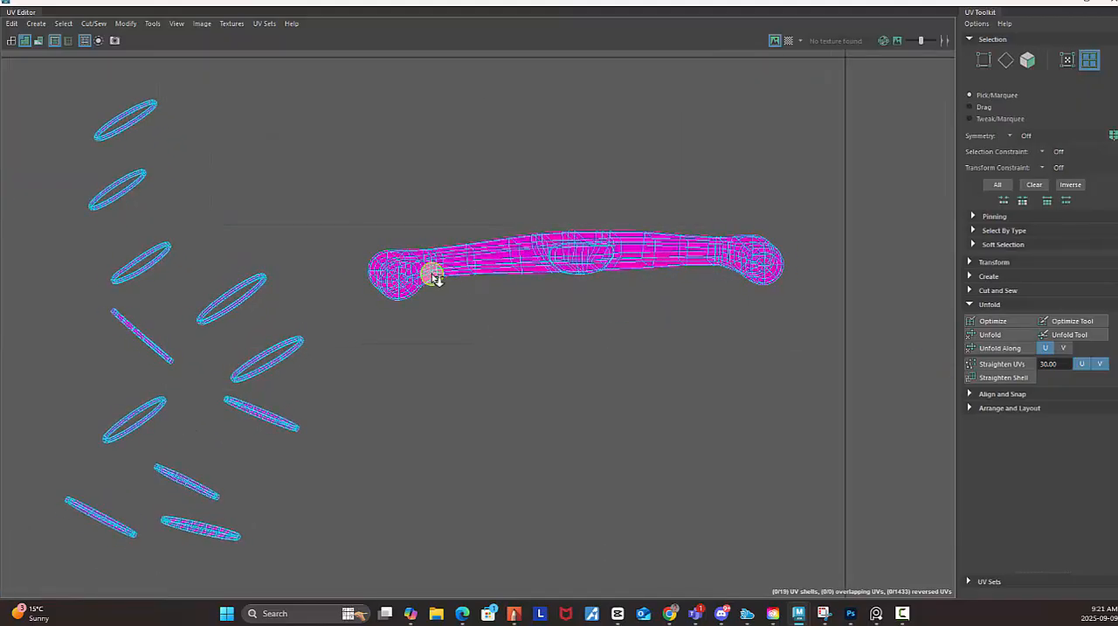
pyautogui.keyDown('alt'); pyautogui.moveTo(434, 277); pyautogui.dragTo(853, 324, button='right'); pyautogui.keyUp('alt')
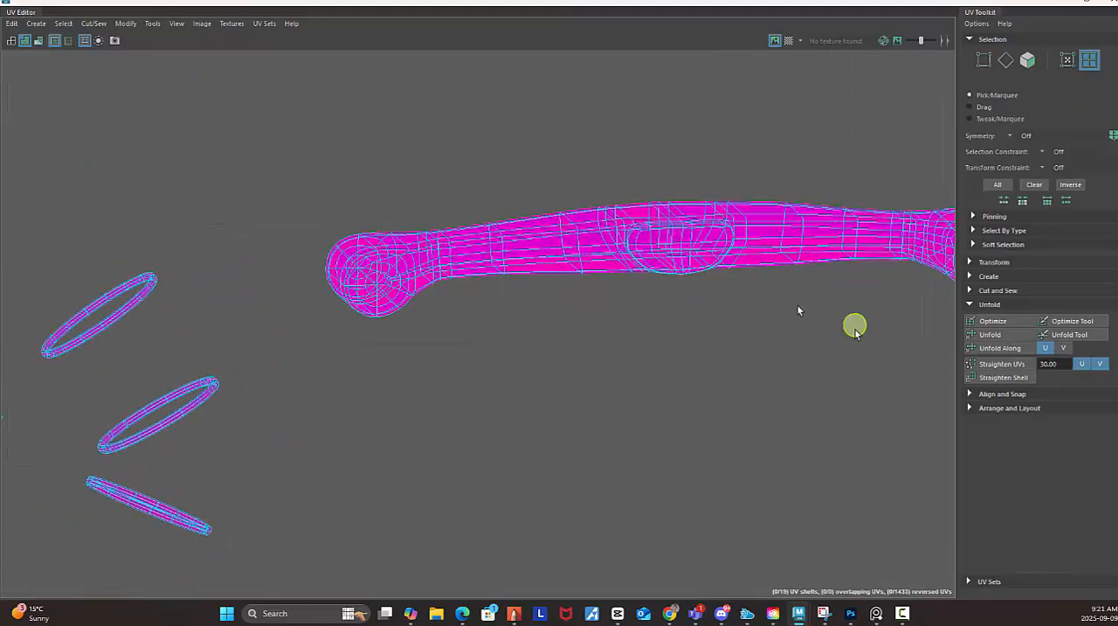
pyautogui.rightClick(526, 230)
pyautogui.moveTo(526, 230); pyautogui.dragTo(553, 205, button='right')
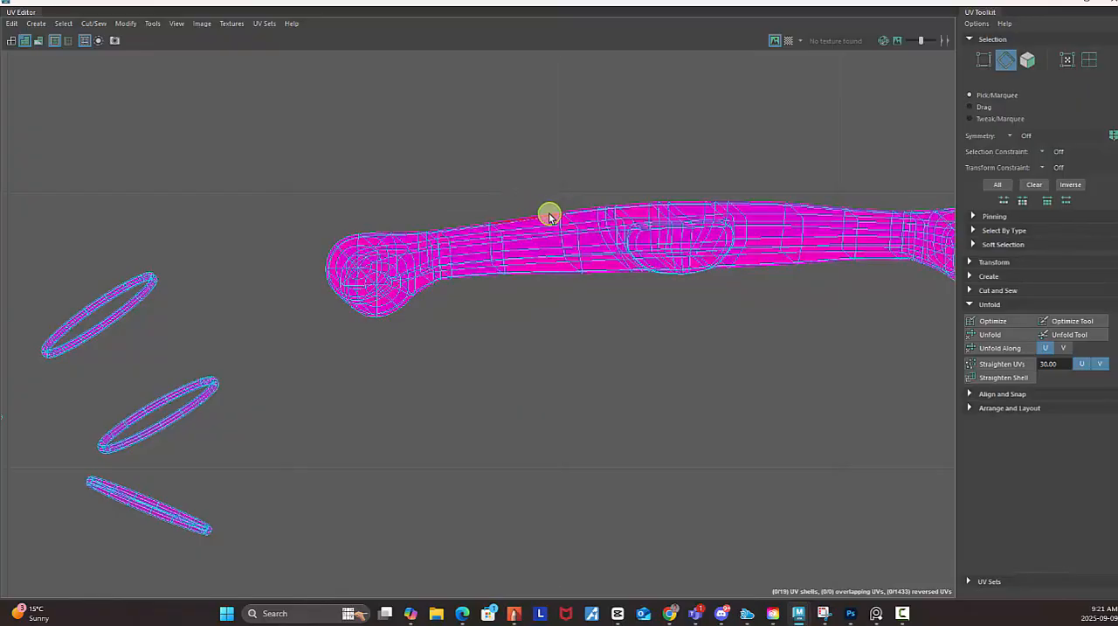
pyautogui.doubleClick(519, 274)
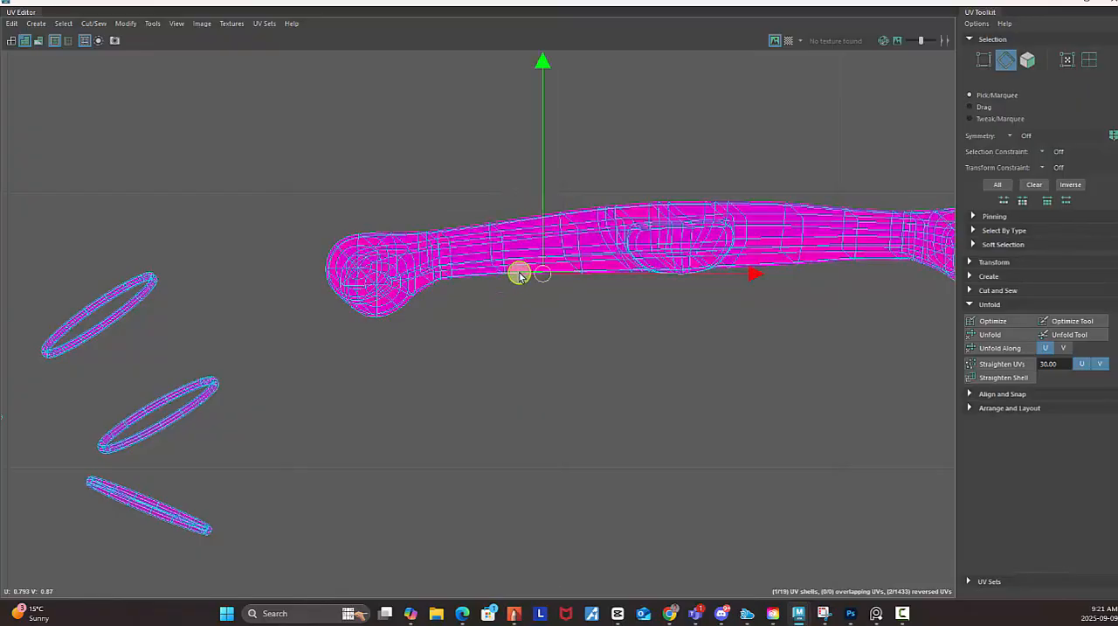
pyautogui.scroll(-3, 799, 311)
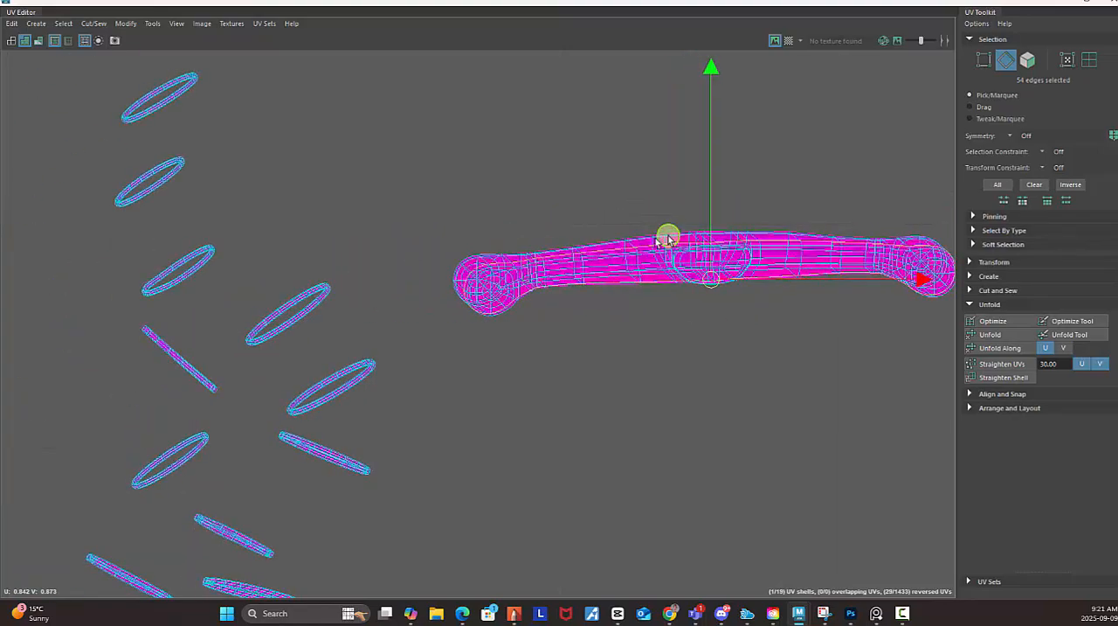
pyautogui.keyDown('alt'); pyautogui.moveTo(669, 237); pyautogui.dragTo(437, 232, button='middle'); pyautogui.keyUp('alt')
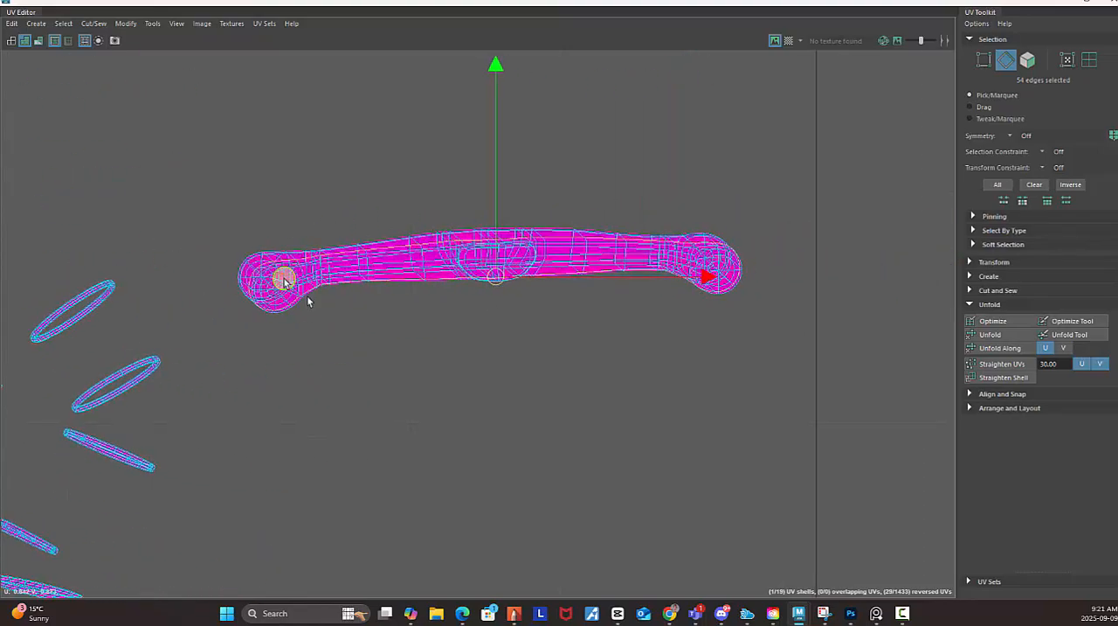
pyautogui.keyDown('shift'); pyautogui.rightClick(690, 169); pyautogui.keyUp('shift')
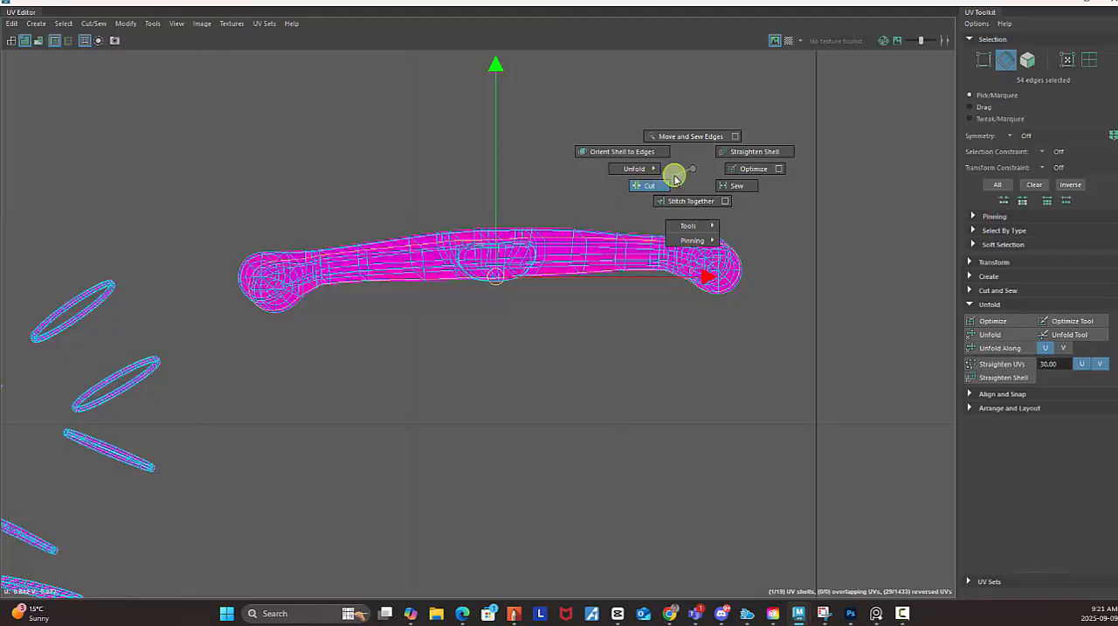
pyautogui.click(639, 189)
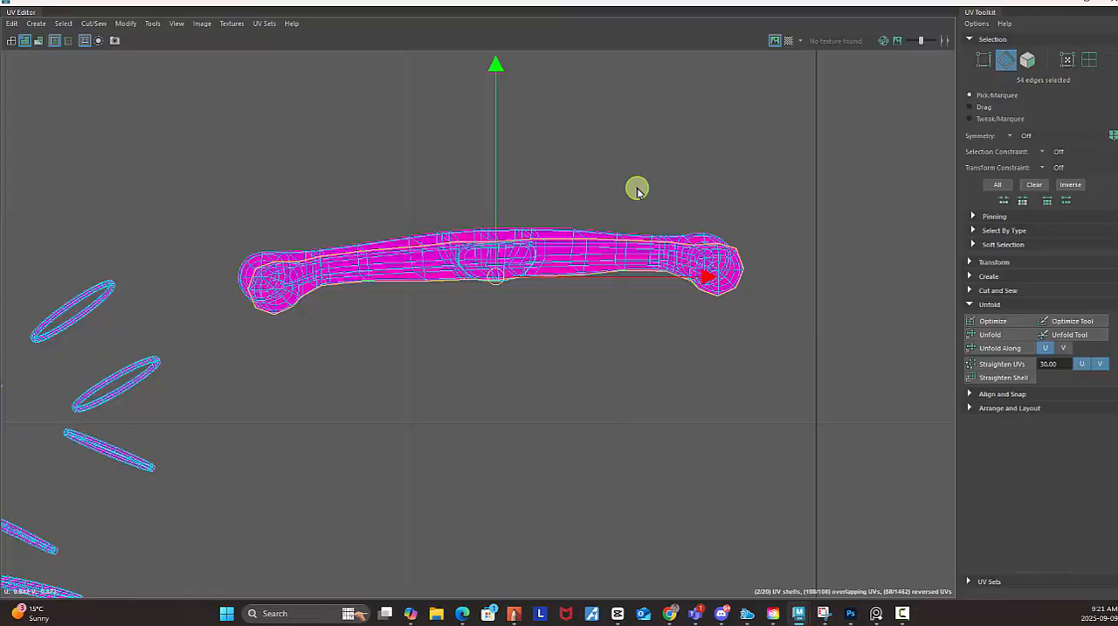
# Select both overlapping halves of the cut guard as UV shells and unfold them.
pyautogui.rightClick(756, 168)
pyautogui.click(691, 150)
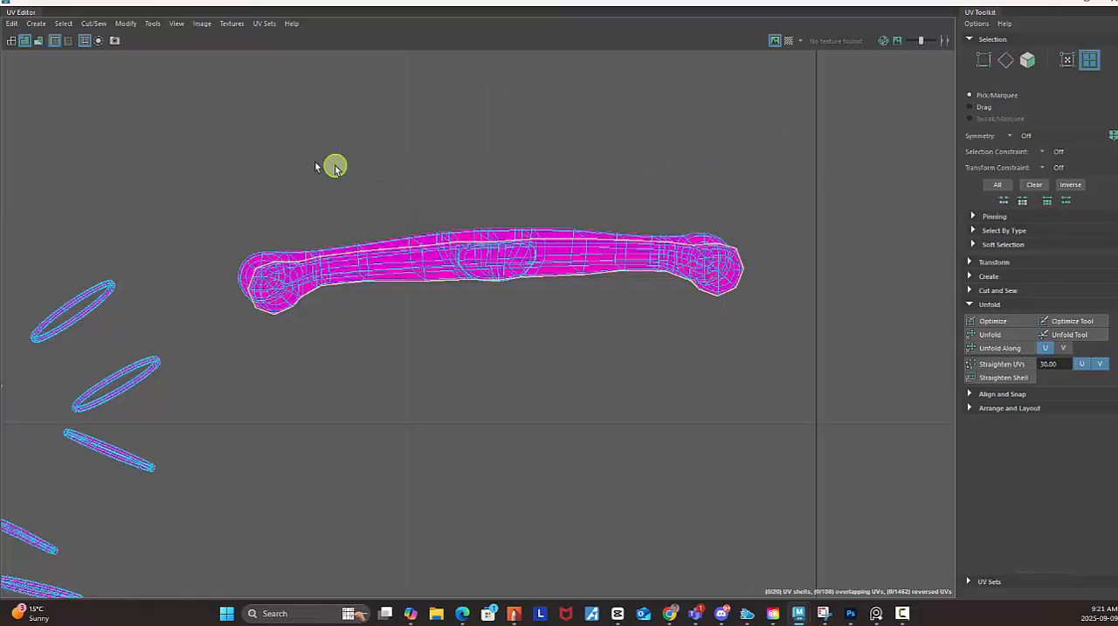
pyautogui.moveTo(167, 110); pyautogui.dragTo(799, 434)
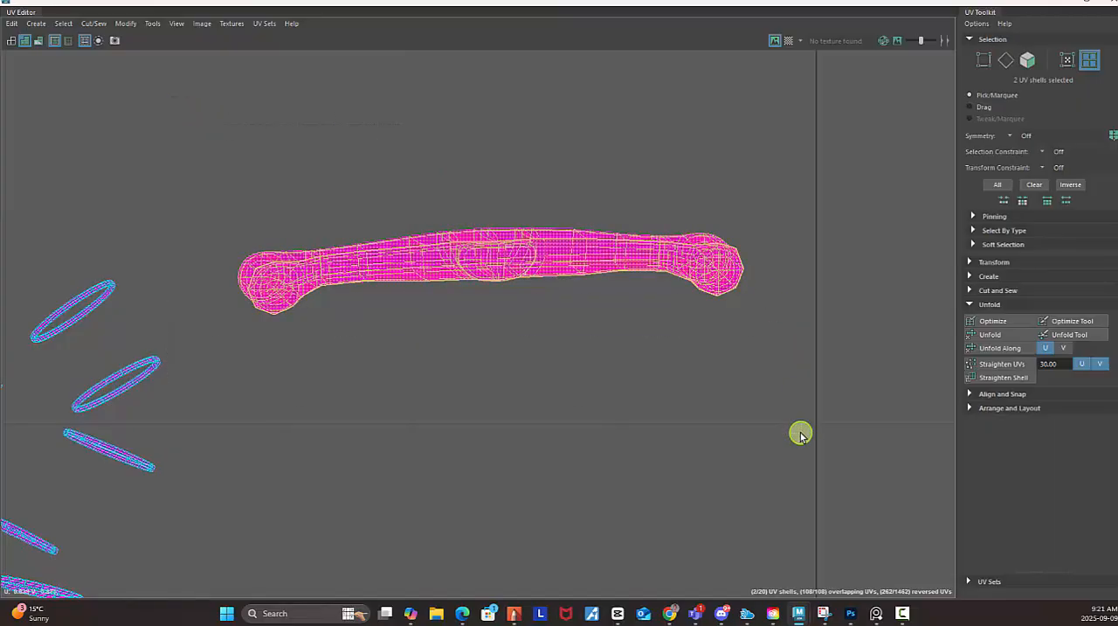
pyautogui.click(1013, 337)
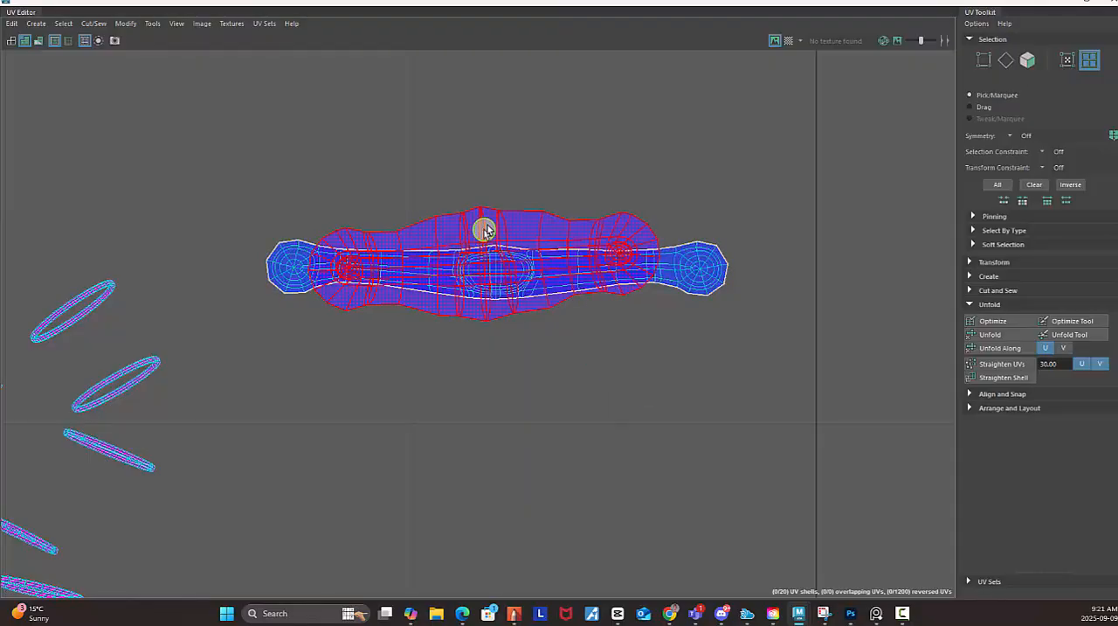
# Move the wider guard shell straight down so it sits clear below the narrower one.
pyautogui.click(494, 256)
pyautogui.press('w')
pyautogui.moveTo(495, 259); pyautogui.dragTo(488, 382)
pyautogui.click(836, 326)
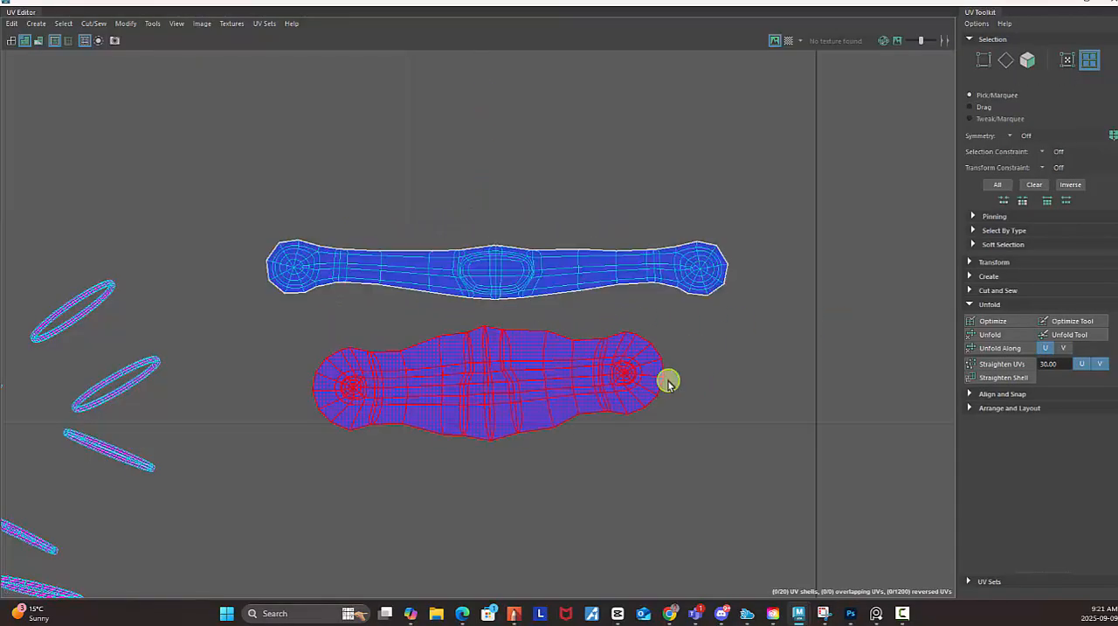
# Rotate the wider guard shell slightly until it lies level, and clear the selection.
pyautogui.click(622, 387)
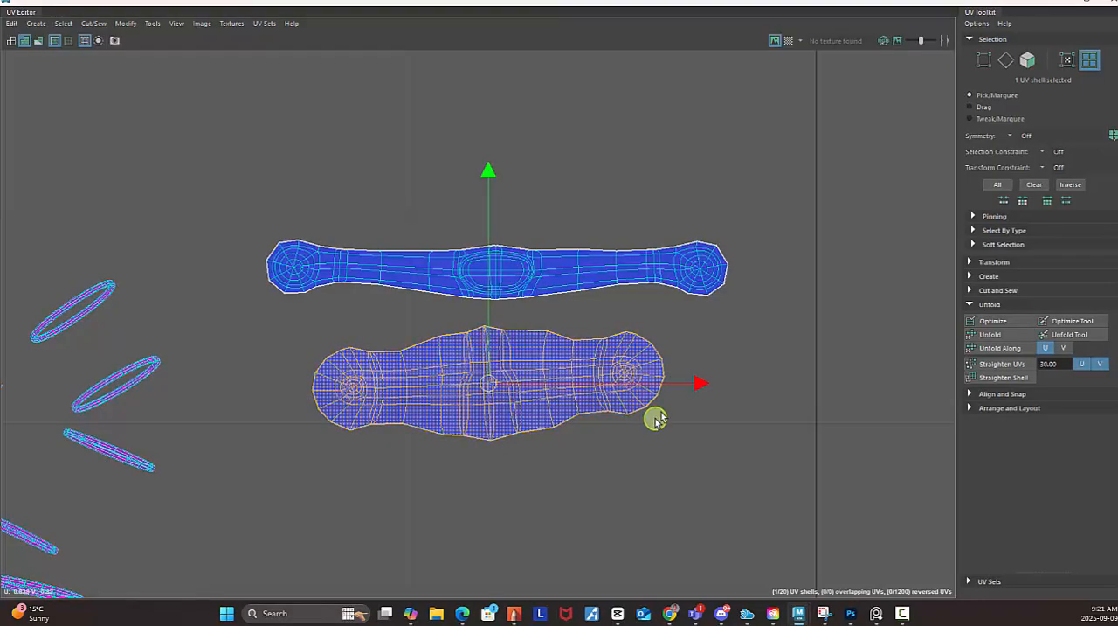
pyautogui.press('e')
pyautogui.click(746, 360)
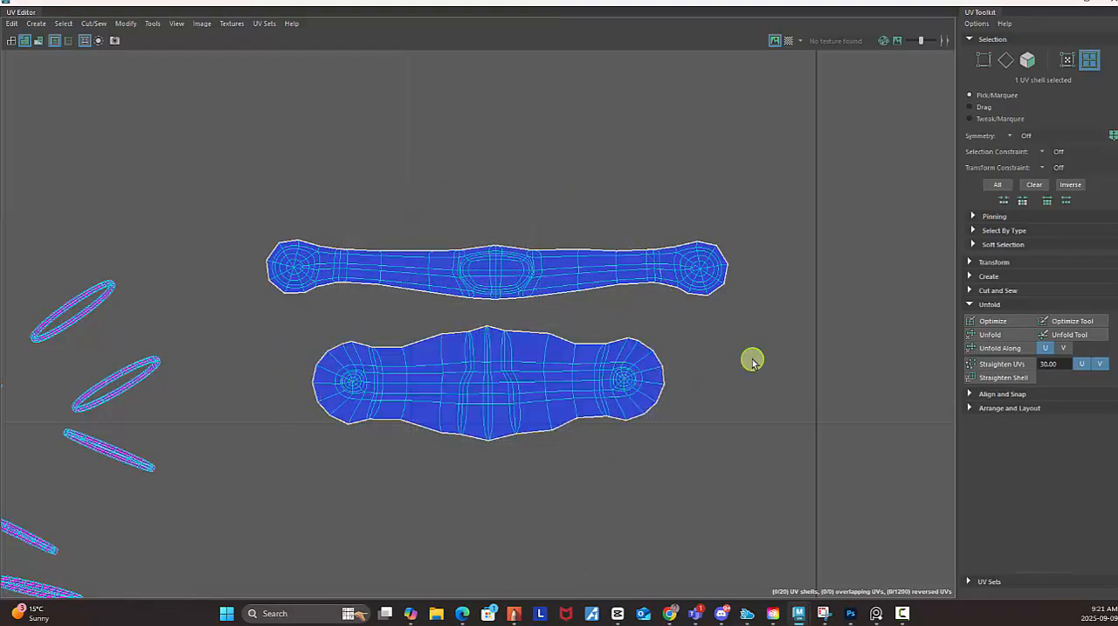
# Select both guard shells, move them together to above the two blade shells, and clear the selection.
pyautogui.scroll(-1, 784, 350)
pyautogui.keyDown('alt'); pyautogui.moveTo(784, 347); pyautogui.dragTo(484, 247, button='right'); pyautogui.keyUp('alt')
pyautogui.keyDown('alt'); pyautogui.moveTo(484, 247); pyautogui.dragTo(399, 124, button='middle'); pyautogui.keyUp('alt')
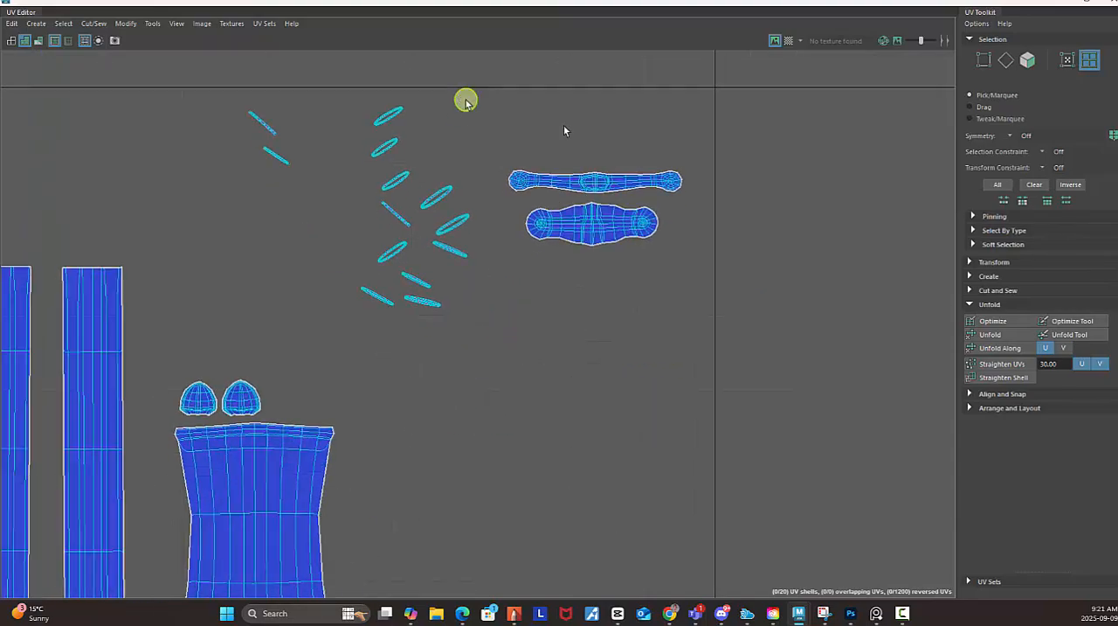
pyautogui.moveTo(539, 130); pyautogui.dragTo(722, 358)
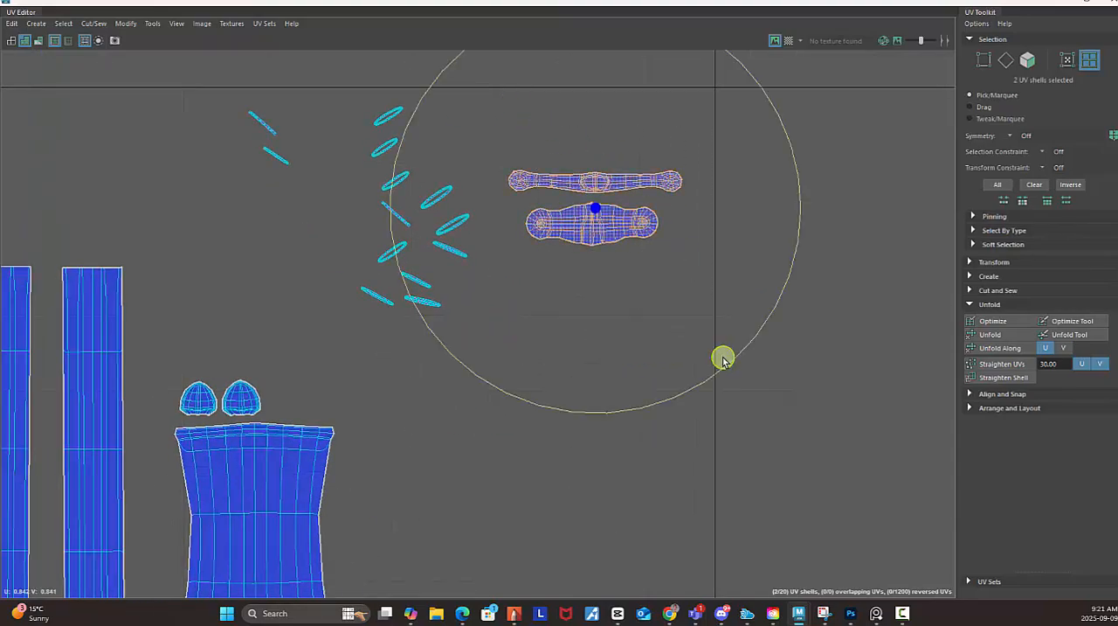
pyautogui.press('w')
pyautogui.keyDown('alt'); pyautogui.moveTo(806, 330); pyautogui.dragTo(524, 250, button='right'); pyautogui.keyUp('alt')
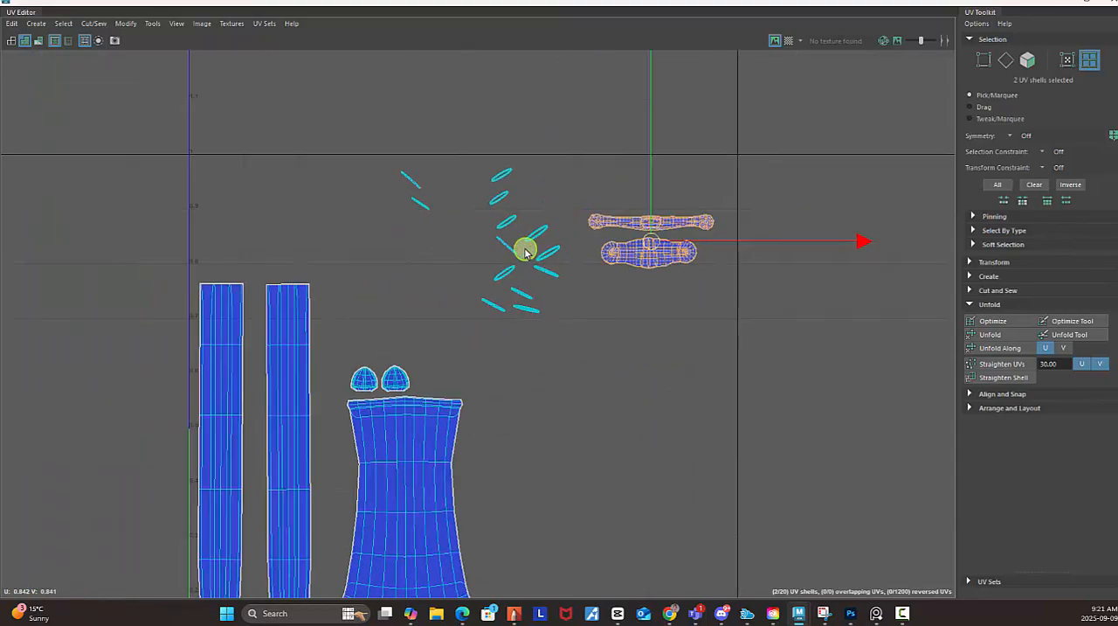
pyautogui.keyDown('alt'); pyautogui.moveTo(524, 250); pyautogui.dragTo(573, 215, button='middle'); pyautogui.keyUp('alt')
pyautogui.moveTo(699, 209); pyautogui.dragTo(310, 212)
pyautogui.click(680, 379)
# Examine the small ring-shaped UV shells scattered near the upper edge of the tile.
pyautogui.keyDown('alt'); pyautogui.moveTo(769, 405); pyautogui.dragTo(467, 276, button='right'); pyautogui.keyUp('alt')
pyautogui.keyDown('alt'); pyautogui.moveTo(611, 272); pyautogui.dragTo(494, 258, button='middle'); pyautogui.keyUp('alt')
pyautogui.keyDown('alt'); pyautogui.moveTo(468, 235); pyautogui.dragTo(696, 290, button='right'); pyautogui.keyUp('alt')
pyautogui.keyDown('alt'); pyautogui.moveTo(696, 290); pyautogui.dragTo(537, 218, button='middle'); pyautogui.keyUp('alt')
pyautogui.keyDown('alt'); pyautogui.moveTo(510, 244); pyautogui.dragTo(987, 487, button='right'); pyautogui.keyUp('alt')
pyautogui.moveTo(476, 285)
pyautogui.keyDown('alt'); pyautogui.mouseDown(button='right')
pyautogui.moveTo(572, 334)
pyautogui.moveTo(823, 385)
pyautogui.mouseUp(button='right'); pyautogui.keyUp('alt')
pyautogui.moveTo(652, 253)
pyautogui.keyDown('alt'); pyautogui.mouseDown(button='middle')
pyautogui.moveTo(637, 296)
pyautogui.moveTo(637, 245)
pyautogui.mouseUp(button='middle'); pyautogui.keyUp('alt')
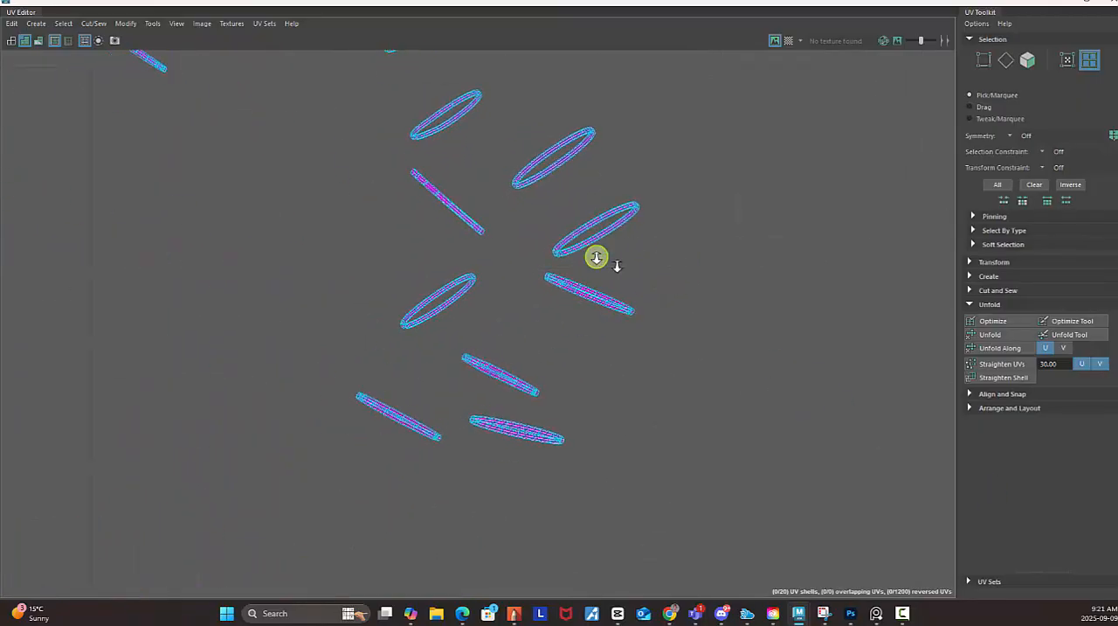
pyautogui.keyDown('alt'); pyautogui.moveTo(612, 262); pyautogui.dragTo(669, 236, button='right'); pyautogui.keyUp('alt')
pyautogui.keyDown('alt'); pyautogui.moveTo(669, 237); pyautogui.dragTo(640, 256, button='middle'); pyautogui.keyUp('alt')
pyautogui.keyDown('alt'); pyautogui.moveTo(641, 256); pyautogui.dragTo(578, 251, button='right'); pyautogui.keyUp('alt')
pyautogui.keyDown('alt'); pyautogui.moveTo(579, 252); pyautogui.dragTo(621, 107, button='middle'); pyautogui.keyUp('alt')
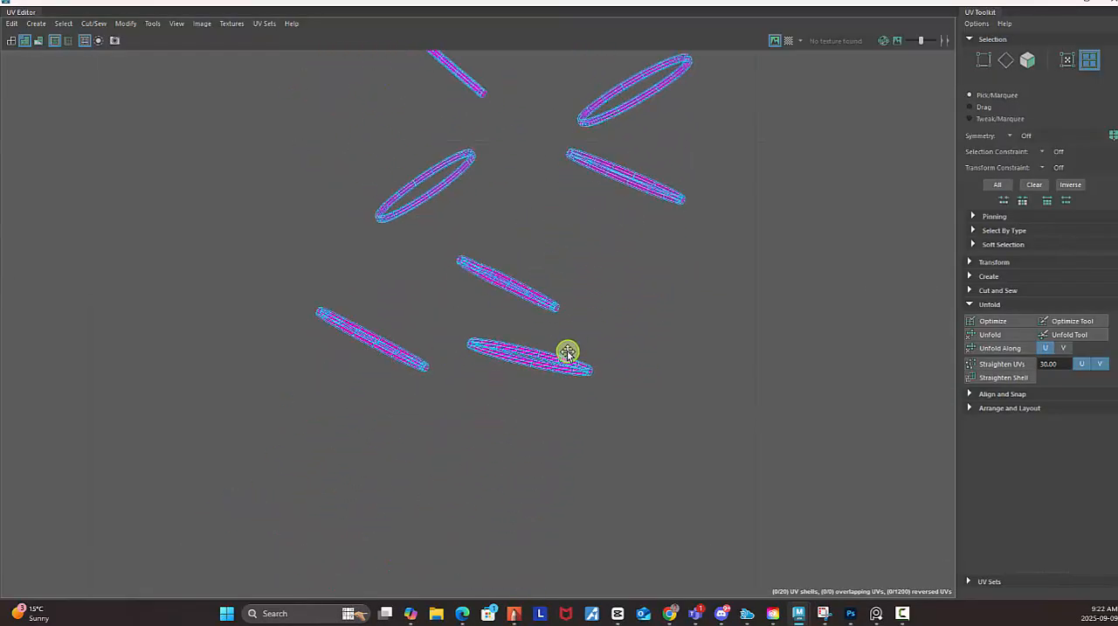
# Select a lengthwise edge loop and one cross-section loop on the lowest ring shell and cut along them.
pyautogui.keyDown('alt'); pyautogui.moveTo(567, 353); pyautogui.dragTo(588, 297, button='middle'); pyautogui.keyUp('alt')
pyautogui.moveTo(573, 345)
pyautogui.keyDown('alt'); pyautogui.mouseDown(button='right')
pyautogui.moveTo(742, 387)
pyautogui.moveTo(843, 394)
pyautogui.mouseUp(button='right'); pyautogui.keyUp('alt')
pyautogui.keyDown('alt'); pyautogui.moveTo(586, 298); pyautogui.dragTo(578, 313, button='middle'); pyautogui.keyUp('alt')
pyautogui.keyDown('alt'); pyautogui.moveTo(578, 314); pyautogui.dragTo(635, 332, button='right'); pyautogui.keyUp('alt')
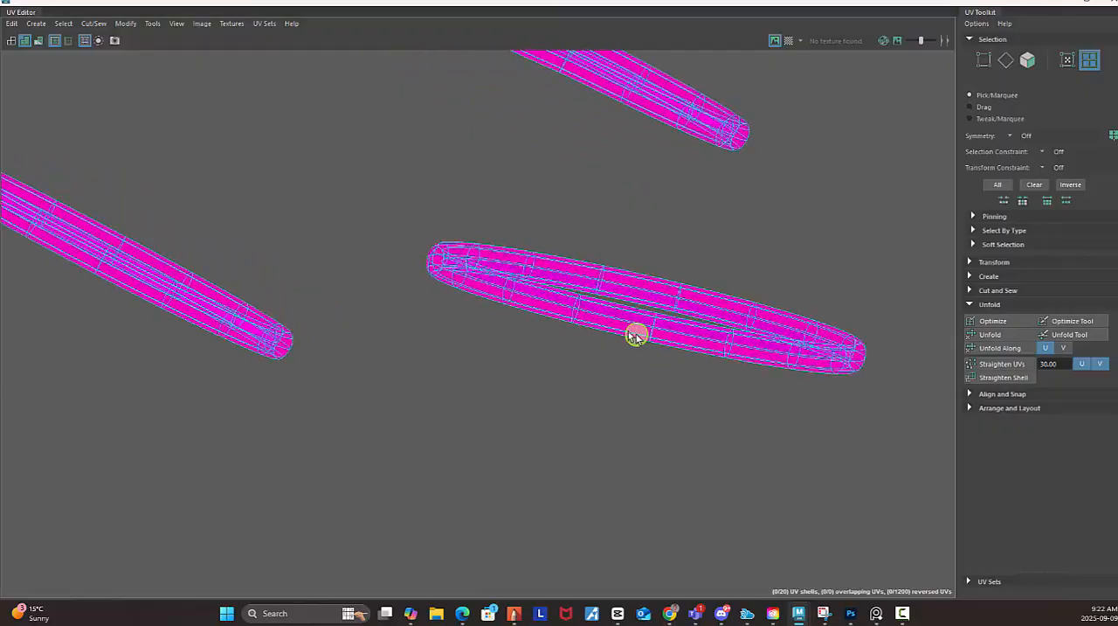
pyautogui.click(629, 324)
pyautogui.rightClick(628, 328)
pyautogui.click(628, 294)
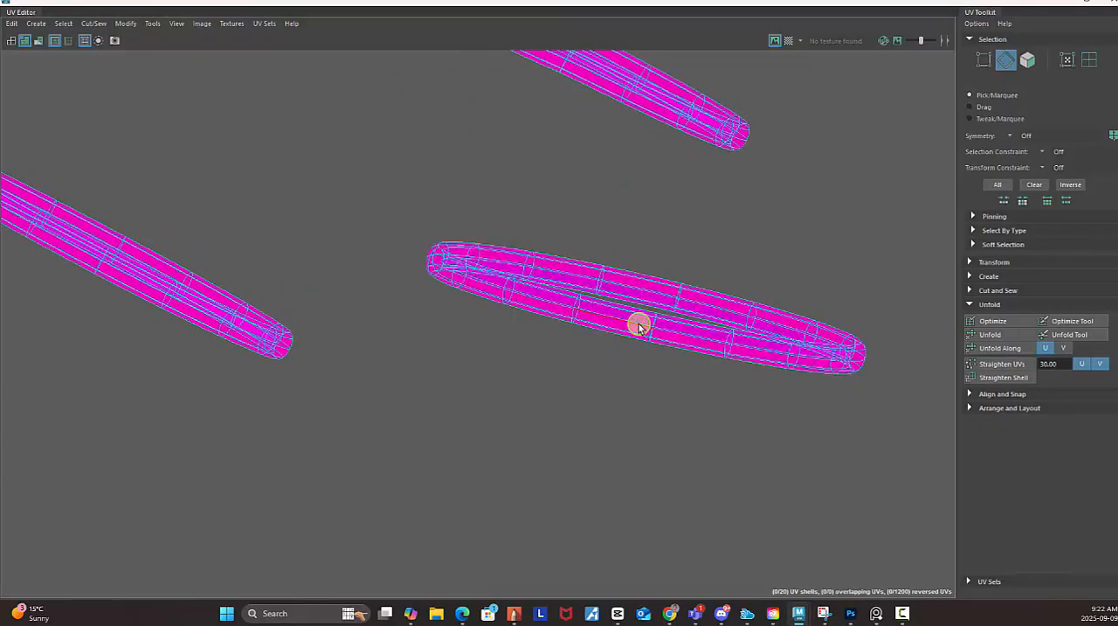
pyautogui.doubleClick(639, 325)
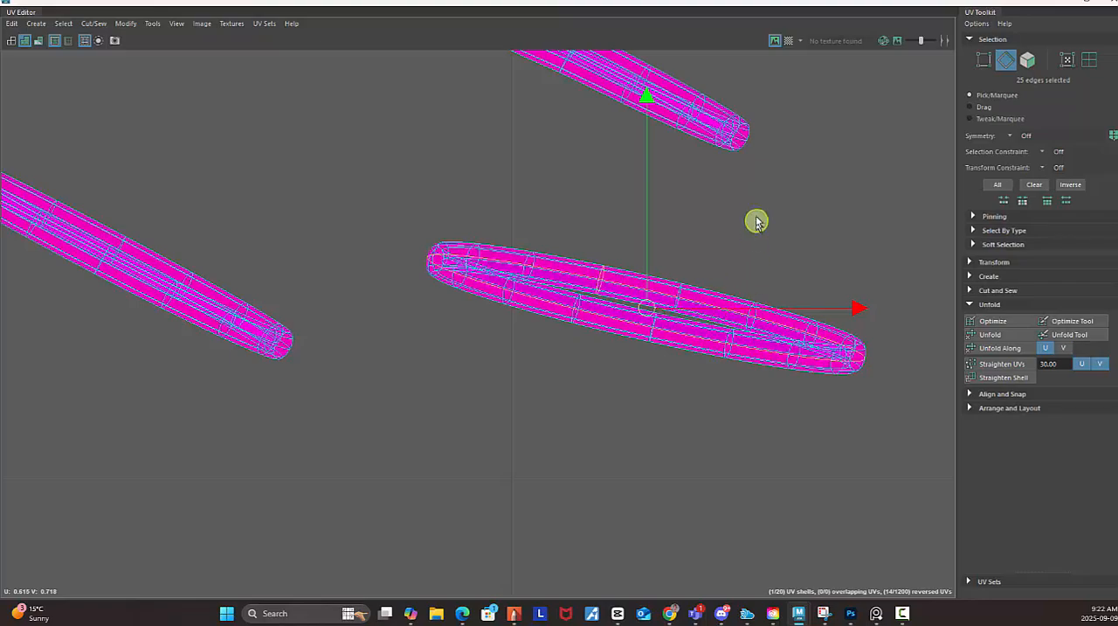
pyautogui.keyDown('alt'); pyautogui.moveTo(818, 242); pyautogui.dragTo(485, 227, button='right'); pyautogui.keyUp('alt')
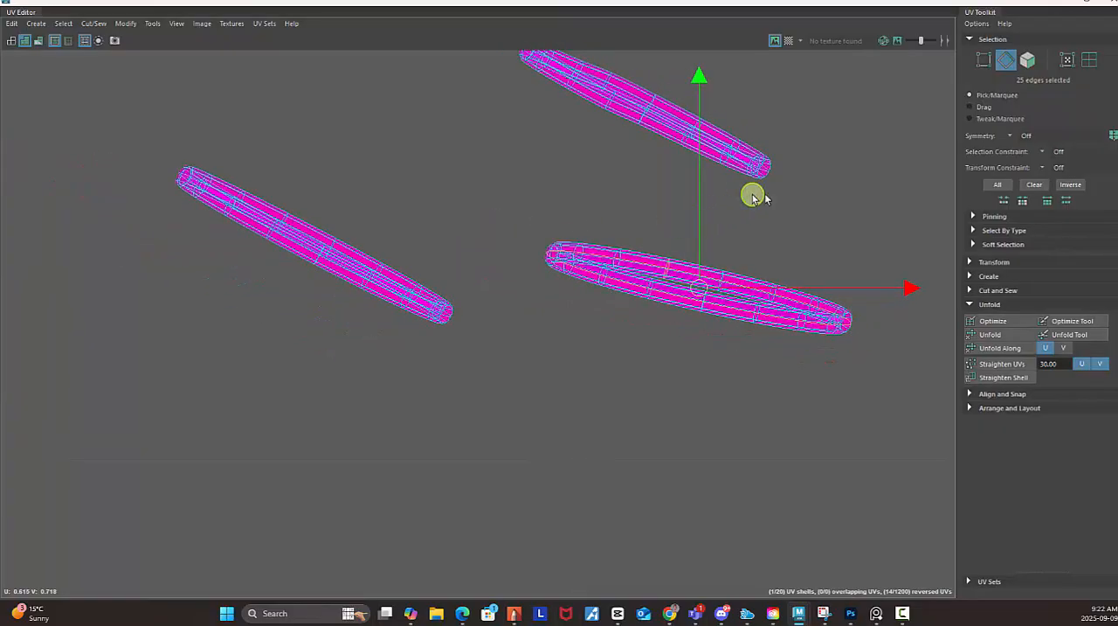
pyautogui.keyDown('shift'); pyautogui.rightClick(819, 223); pyautogui.keyUp('shift')
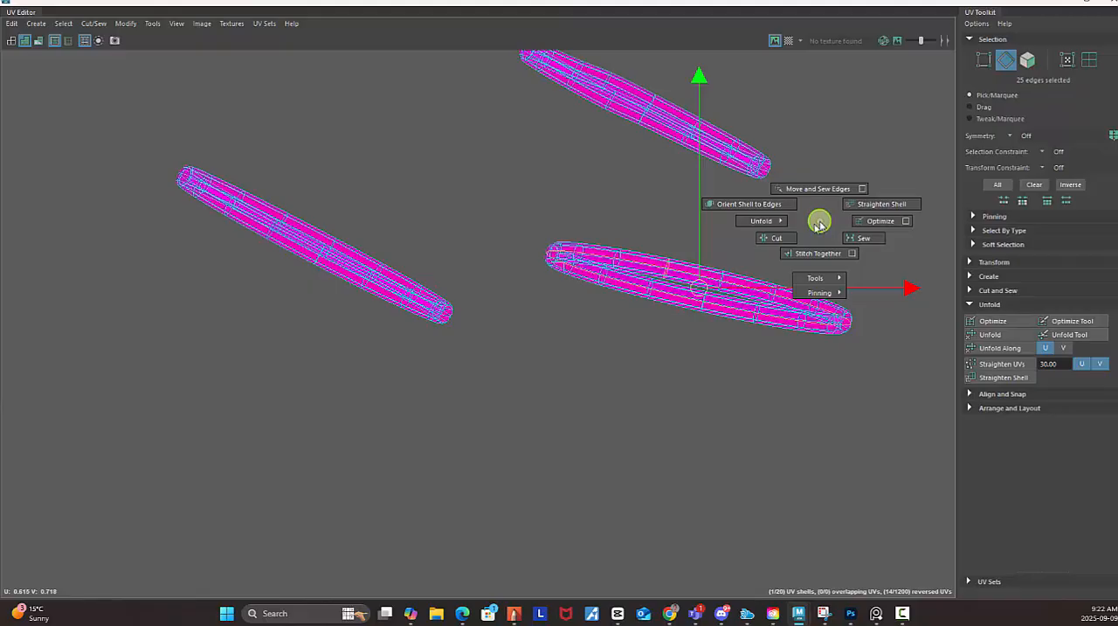
pyautogui.click(776, 237)
# Inspect the new seams along the cut ring shell and survey the remaining uncut ring shells.
pyautogui.keyDown('alt'); pyautogui.moveTo(596, 319); pyautogui.dragTo(819, 278, button='right'); pyautogui.keyUp('alt')
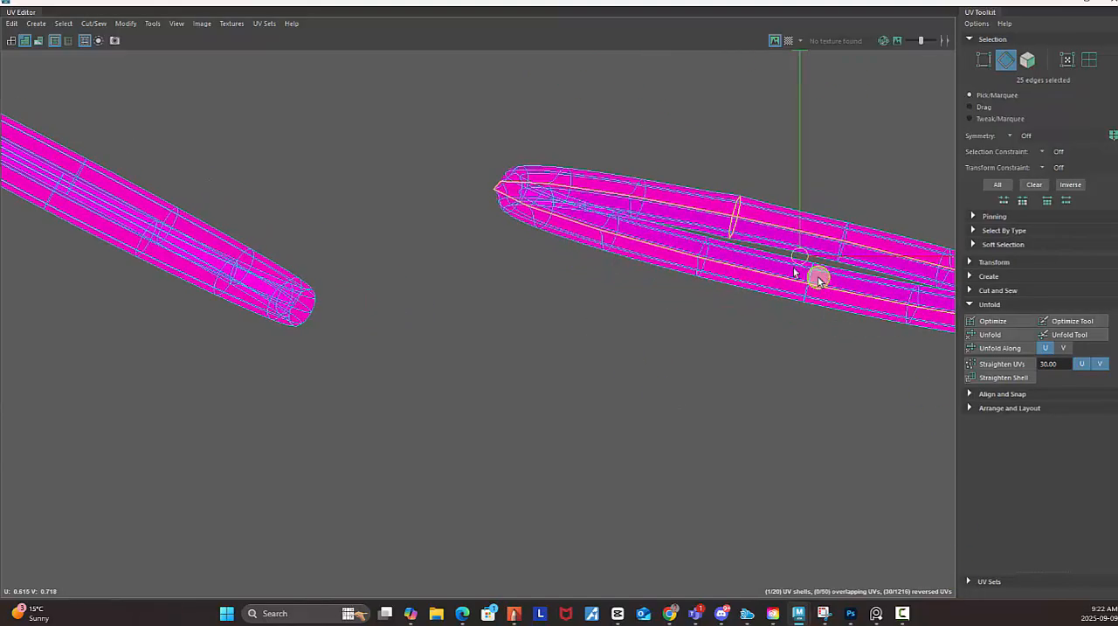
pyautogui.keyDown('alt'); pyautogui.moveTo(819, 278); pyautogui.dragTo(564, 354, button='middle'); pyautogui.keyUp('alt')
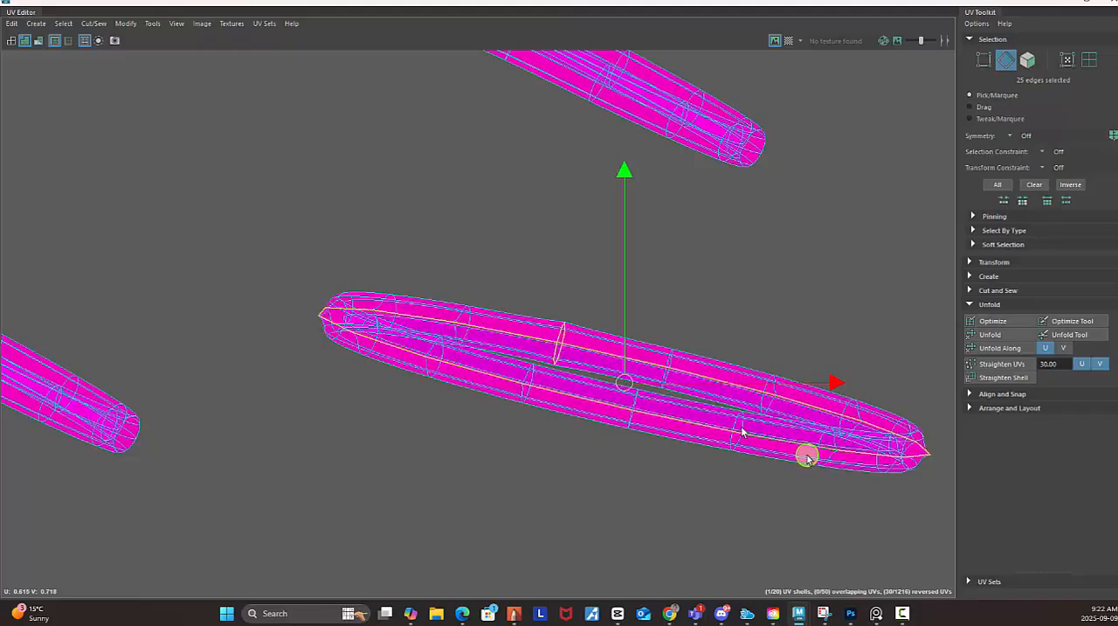
pyautogui.keyDown('alt'); pyautogui.moveTo(806, 455); pyautogui.dragTo(384, 271, button='right'); pyautogui.keyUp('alt')
pyautogui.keyDown('alt'); pyautogui.moveTo(744, 333); pyautogui.dragTo(481, 249, button='middle'); pyautogui.keyUp('alt')
pyautogui.keyDown('alt'); pyautogui.moveTo(814, 320); pyautogui.dragTo(501, 253, button='right'); pyautogui.keyUp('alt')
pyautogui.keyDown('alt'); pyautogui.moveTo(501, 253); pyautogui.dragTo(591, 240, button='middle'); pyautogui.keyUp('alt')
pyautogui.keyDown('alt'); pyautogui.moveTo(754, 373); pyautogui.dragTo(764, 344, button='middle'); pyautogui.keyUp('alt')
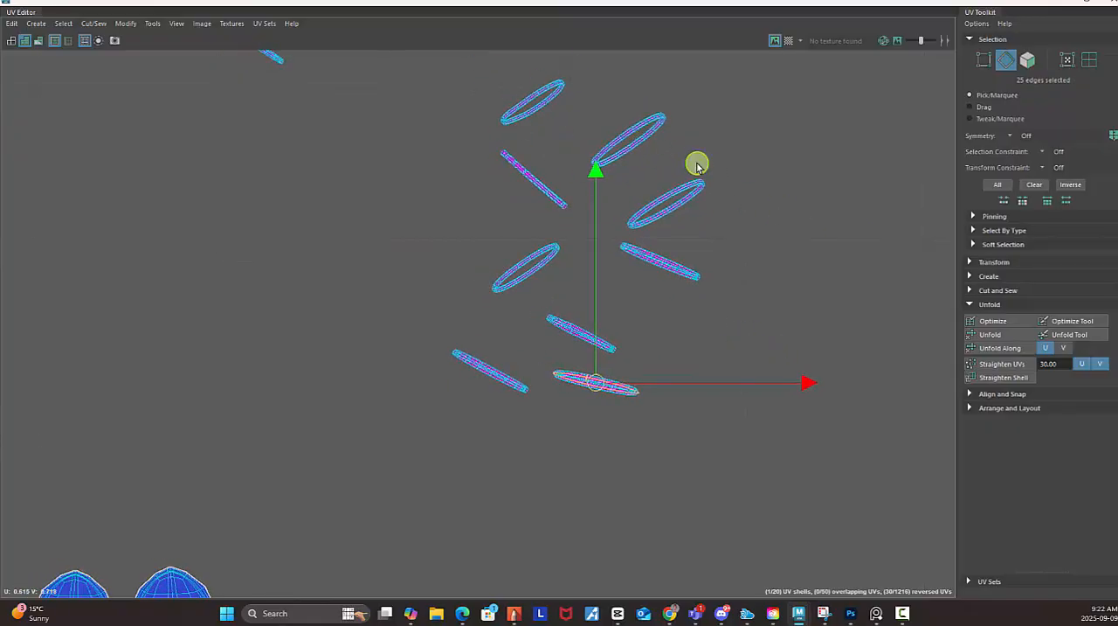
pyautogui.keyDown('alt'); pyautogui.moveTo(731, 298); pyautogui.dragTo(704, 227, button='middle'); pyautogui.keyUp('alt')
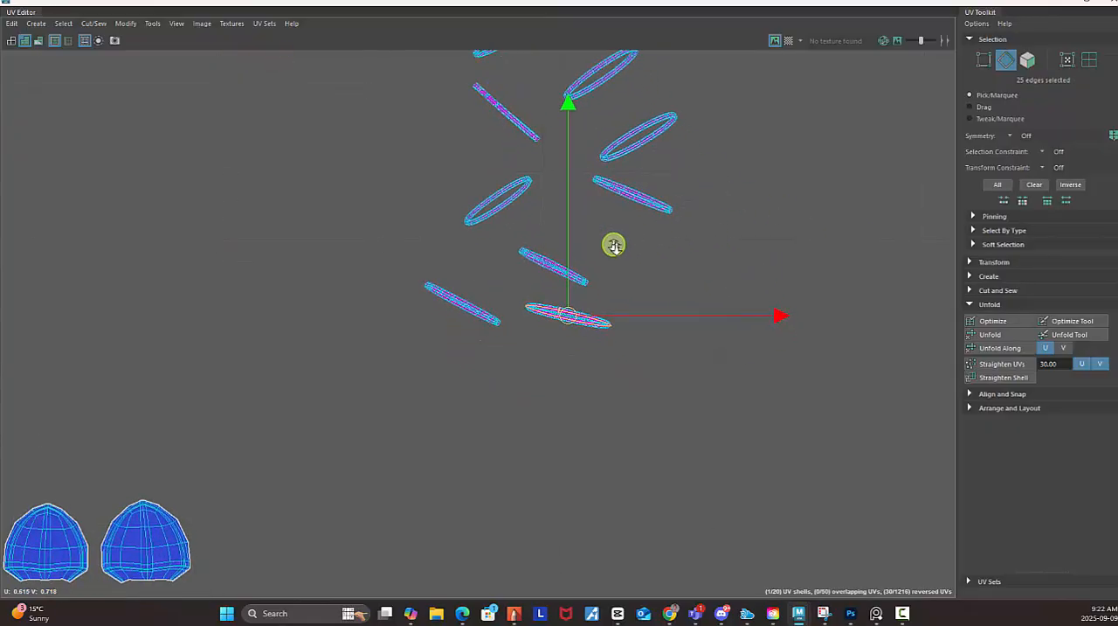
pyautogui.keyDown('alt'); pyautogui.moveTo(614, 244); pyautogui.dragTo(501, 210, button='right'); pyautogui.keyUp('alt')
pyautogui.keyDown('alt'); pyautogui.moveTo(536, 189); pyautogui.dragTo(555, 298, button='middle'); pyautogui.keyUp('alt')
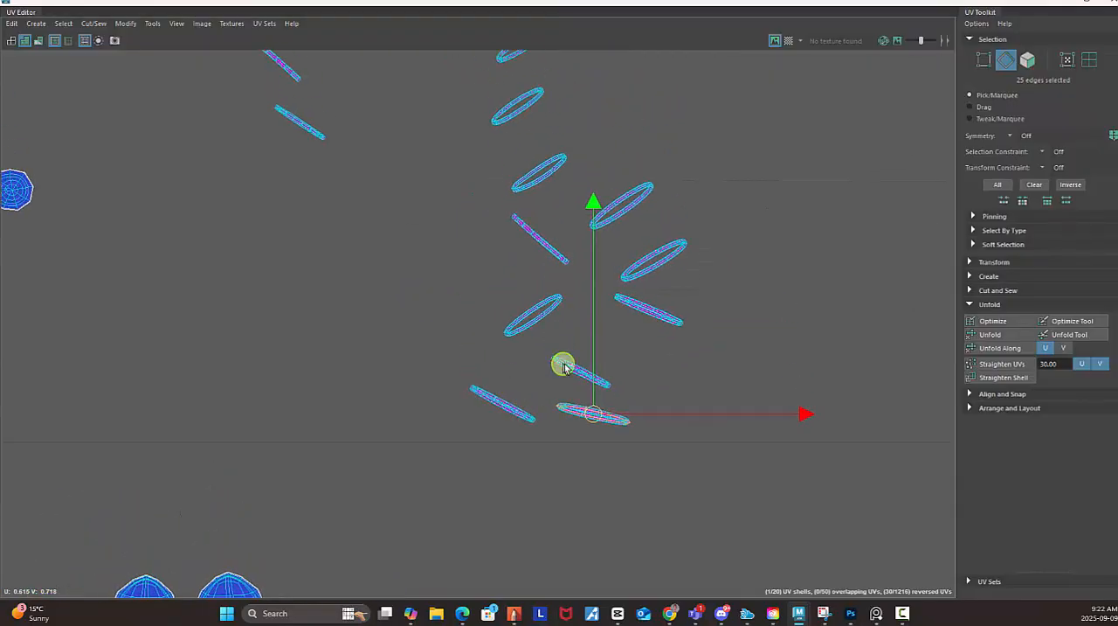
pyautogui.keyDown('alt'); pyautogui.moveTo(761, 258); pyautogui.dragTo(711, 375, button='middle'); pyautogui.keyUp('alt')
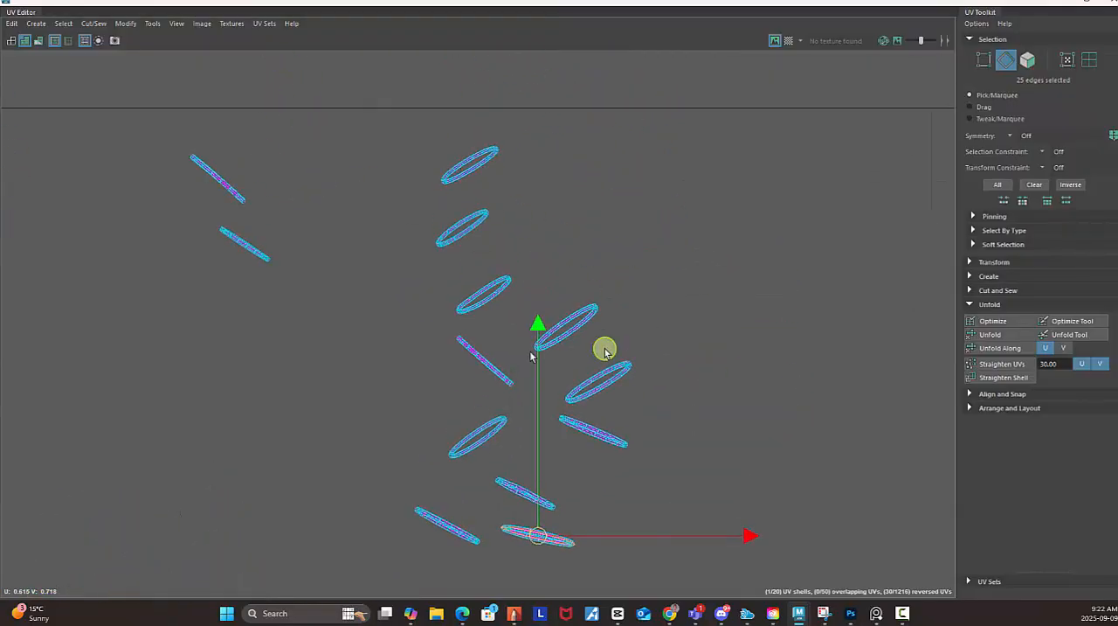
pyautogui.keyDown('alt'); pyautogui.moveTo(696, 316); pyautogui.dragTo(706, 276, button='middle'); pyautogui.keyUp('alt')
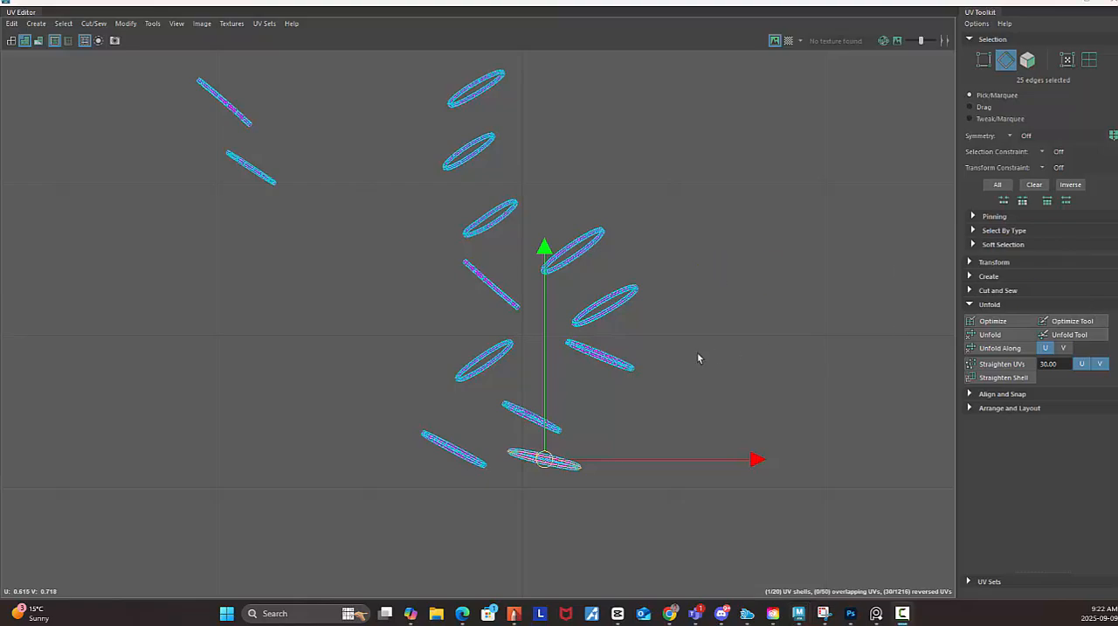
# Select the cut ring as a UV shell and move it away from the other rings, to about U 0.635, V 0.697.
pyautogui.keyDown('alt'); pyautogui.moveTo(698, 358); pyautogui.dragTo(829, 444, button='right'); pyautogui.keyUp('alt')
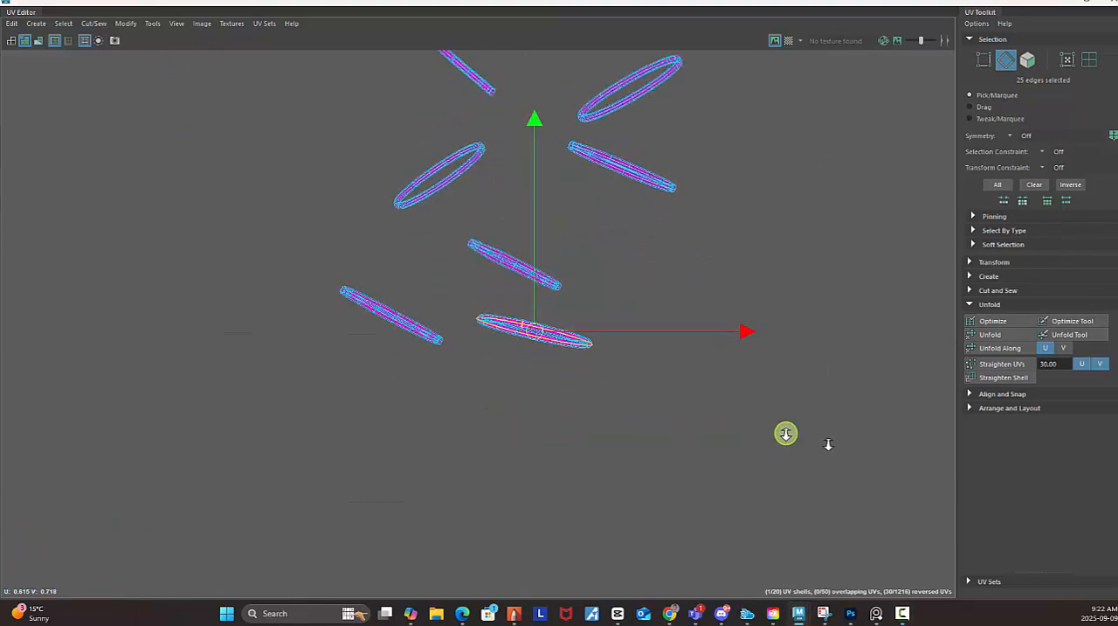
pyautogui.moveTo(725, 367); pyautogui.dragTo(668, 344, button='right')
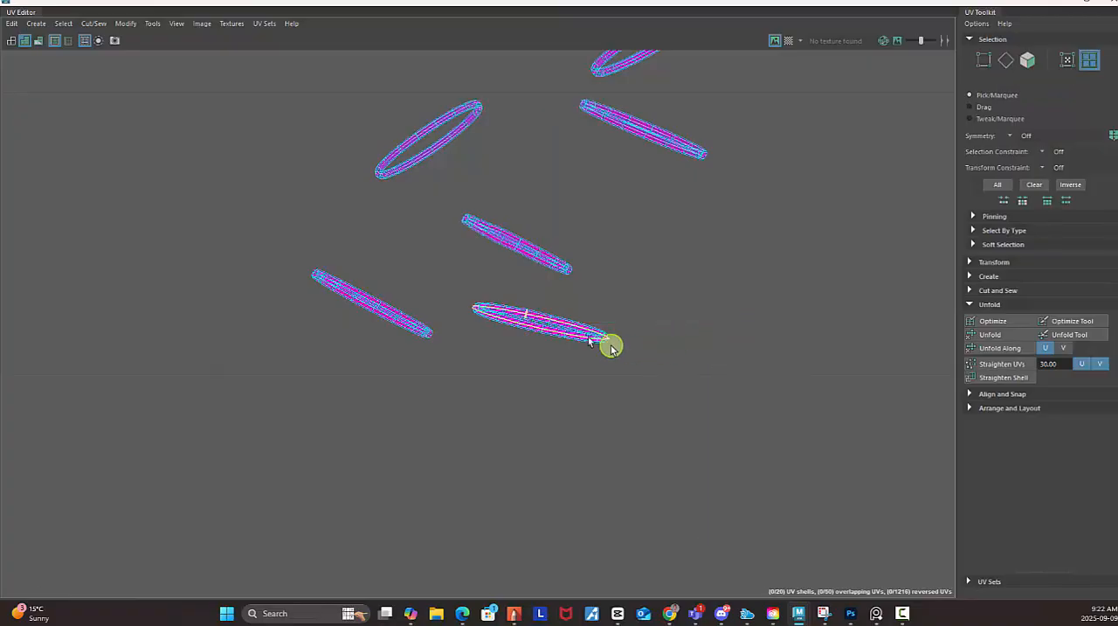
pyautogui.click(578, 332)
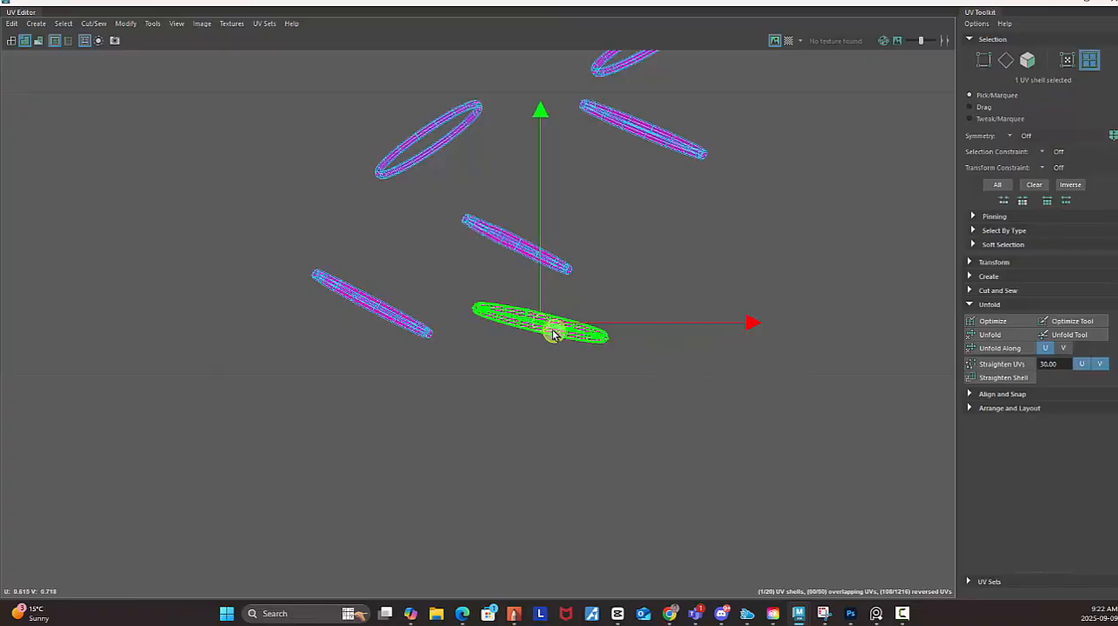
pyautogui.moveTo(542, 323); pyautogui.dragTo(600, 382)
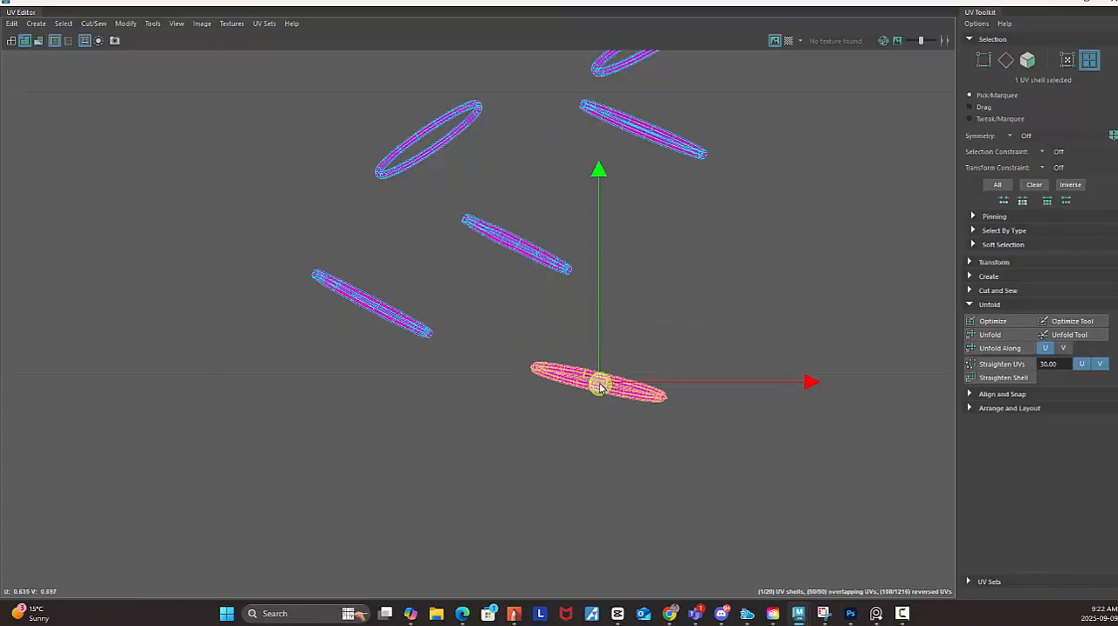
# Unfold the cut ring's UV shell into a flat strip and rotate it to stand upright.
pyautogui.click(996, 335)
pyautogui.scroll(-3, 769, 428)
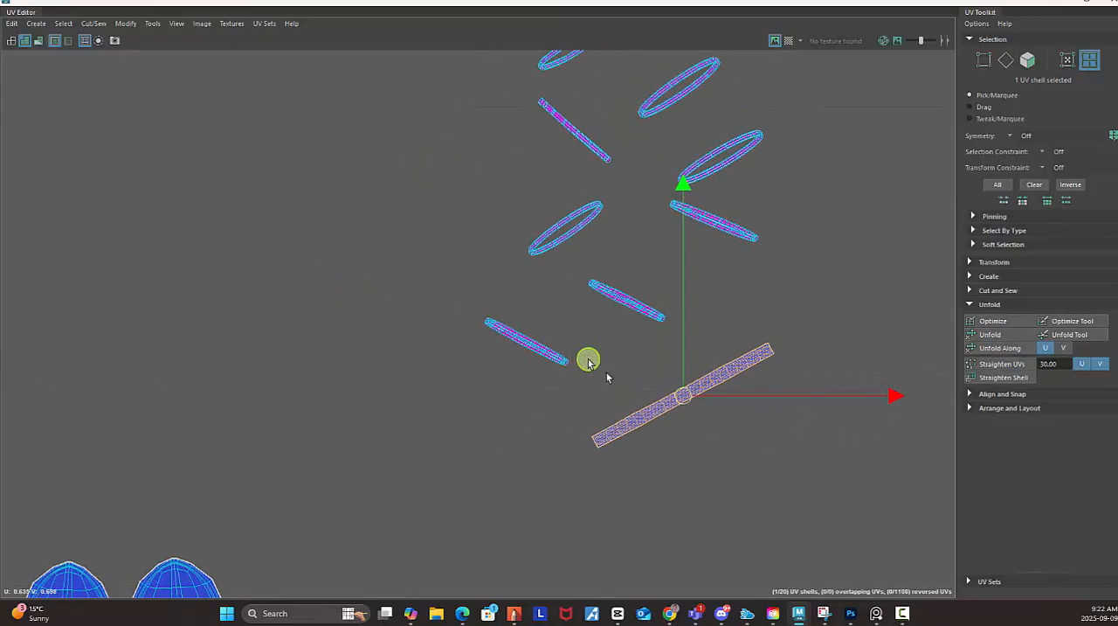
pyautogui.press('e')
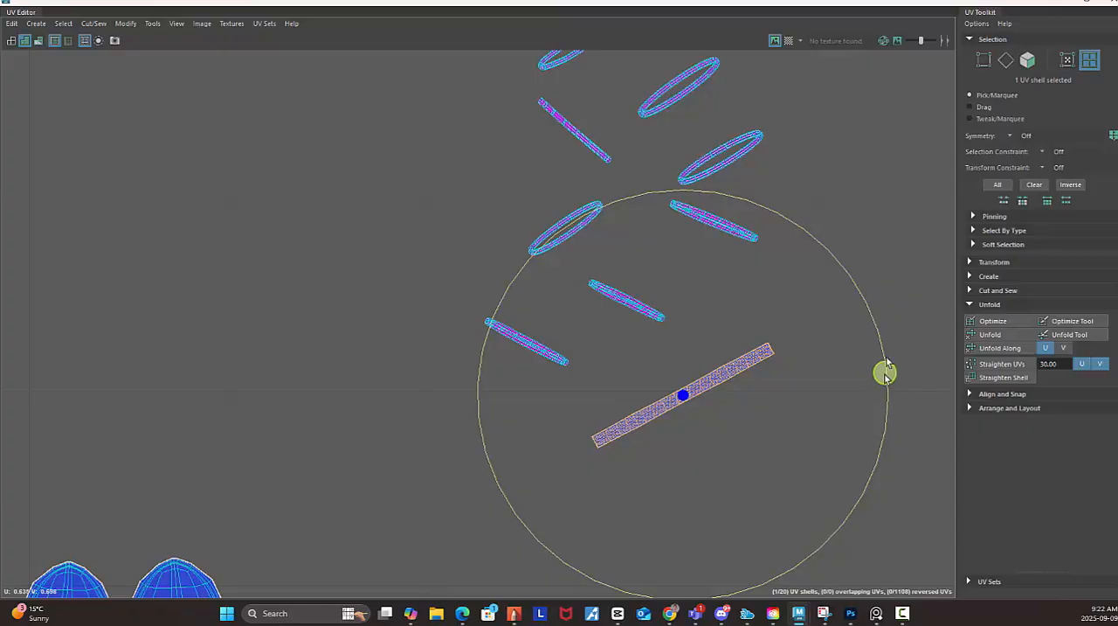
pyautogui.moveTo(886, 361); pyautogui.dragTo(739, 267)
pyautogui.press('w')
pyautogui.scroll(-3, 866, 512)
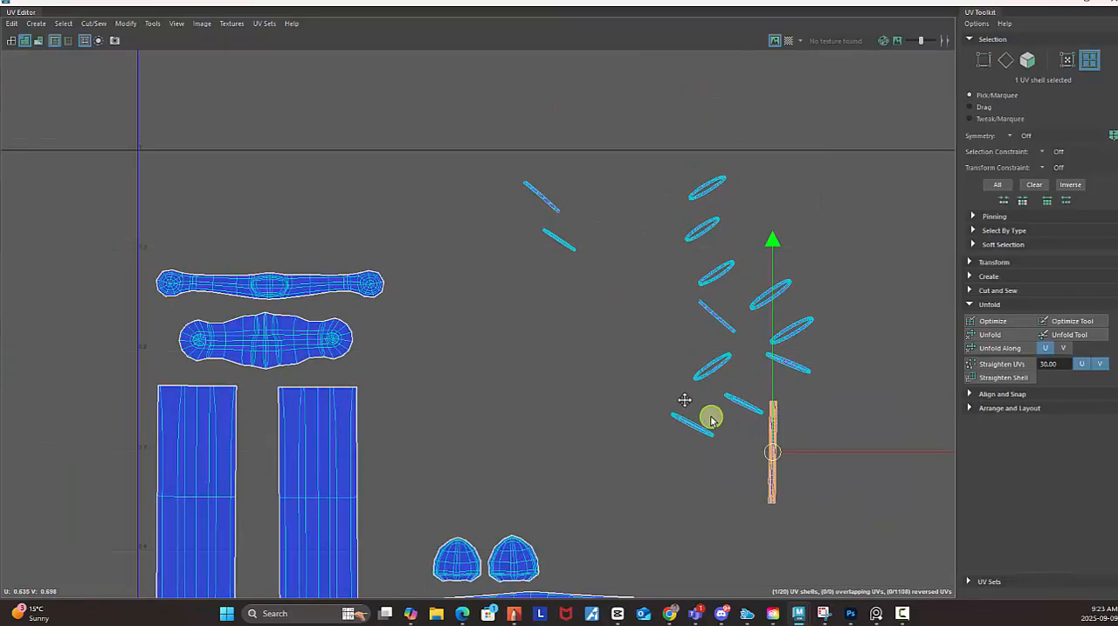
# Move the unfolded ring strip near the tile's upper-right corner, to about U 0.951, V 0.847.
pyautogui.keyDown('alt'); pyautogui.moveTo(712, 420); pyautogui.dragTo(493, 139, button='middle'); pyautogui.keyUp('alt')
pyautogui.keyDown('alt'); pyautogui.moveTo(669, 215); pyautogui.dragTo(551, 234, button='right'); pyautogui.keyUp('alt')
pyautogui.keyDown('alt'); pyautogui.moveTo(551, 239); pyautogui.dragTo(681, 321, button='middle'); pyautogui.keyUp('alt')
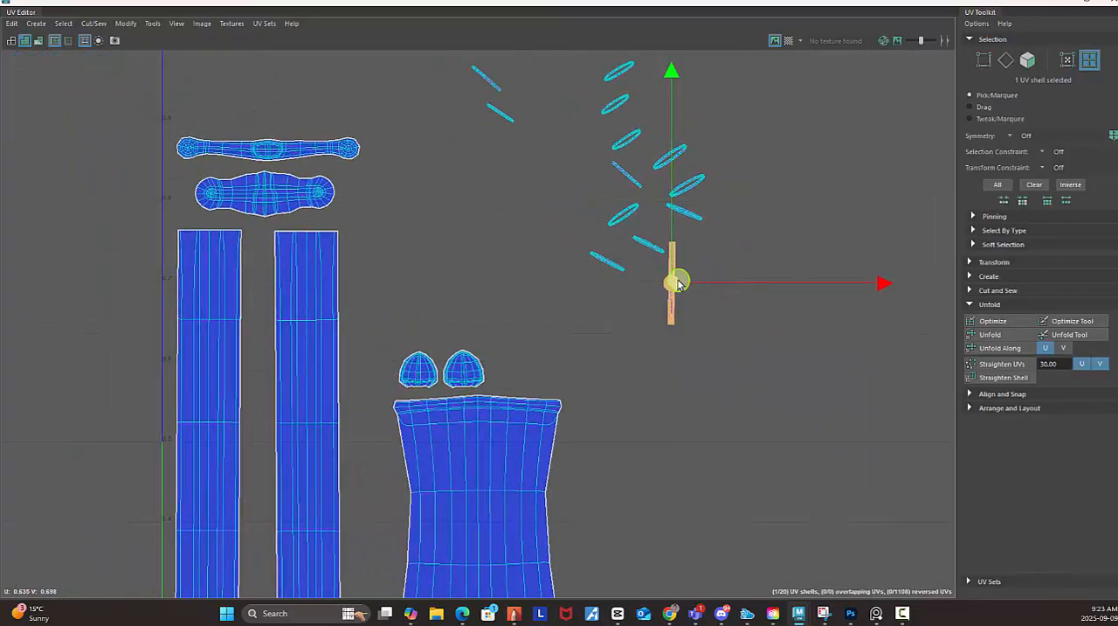
pyautogui.moveTo(673, 284); pyautogui.dragTo(585, 363)
pyautogui.keyDown('alt'); pyautogui.moveTo(622, 370); pyautogui.dragTo(459, 299, button='middle'); pyautogui.keyUp('alt')
pyautogui.scroll(-3, 632, 274)
pyautogui.keyDown('alt'); pyautogui.moveTo(560, 271); pyautogui.dragTo(519, 275, button='middle'); pyautogui.keyUp('alt')
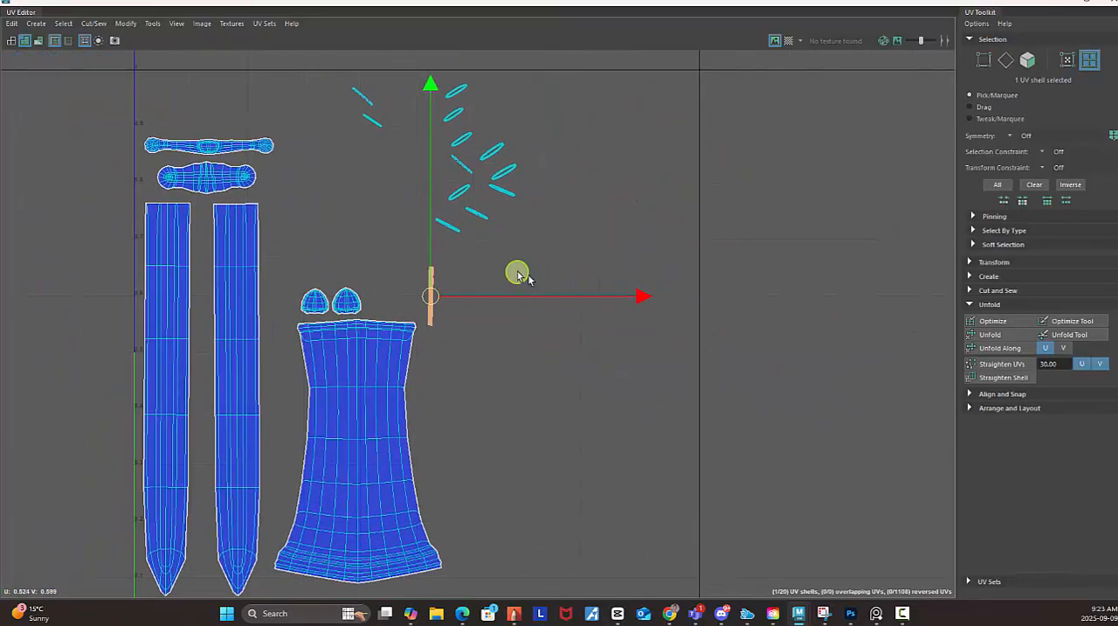
pyautogui.scroll(-2, 629, 265)
pyautogui.moveTo(466, 292); pyautogui.dragTo(664, 173)
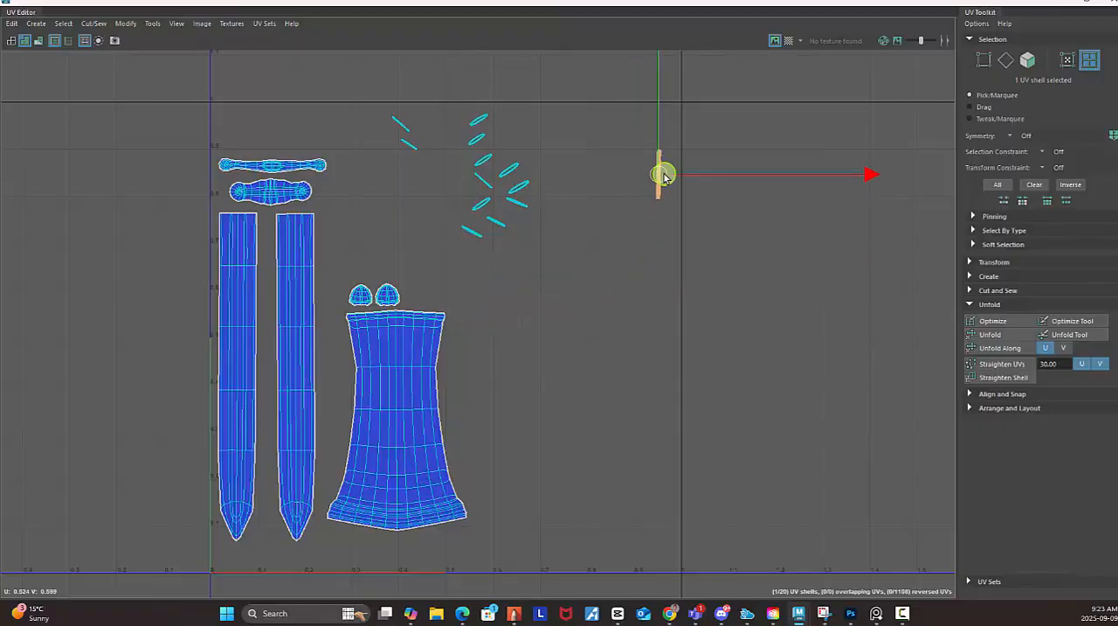
# Restore the UV Editor to a smaller window and select the whole SWORD mesh in object mode in the viewport.
pyautogui.click(1082, 5)
pyautogui.moveTo(685, 175); pyautogui.dragTo(507, 226)
pyautogui.press('f')
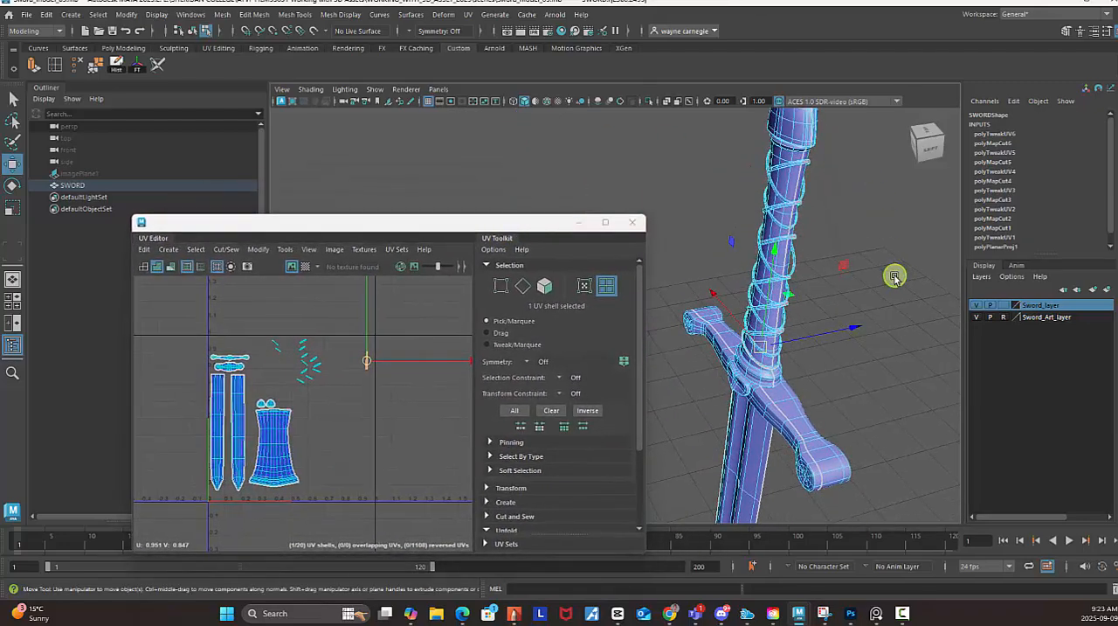
pyautogui.keyDown('alt'); pyautogui.moveTo(863, 286); pyautogui.dragTo(622, 209, button='right'); pyautogui.keyUp('alt')
pyautogui.keyDown('alt'); pyautogui.moveTo(701, 264); pyautogui.dragTo(832, 270); pyautogui.keyUp('alt')
pyautogui.keyDown('alt'); pyautogui.moveTo(783, 245); pyautogui.dragTo(851, 243, button='middle'); pyautogui.keyUp('alt')
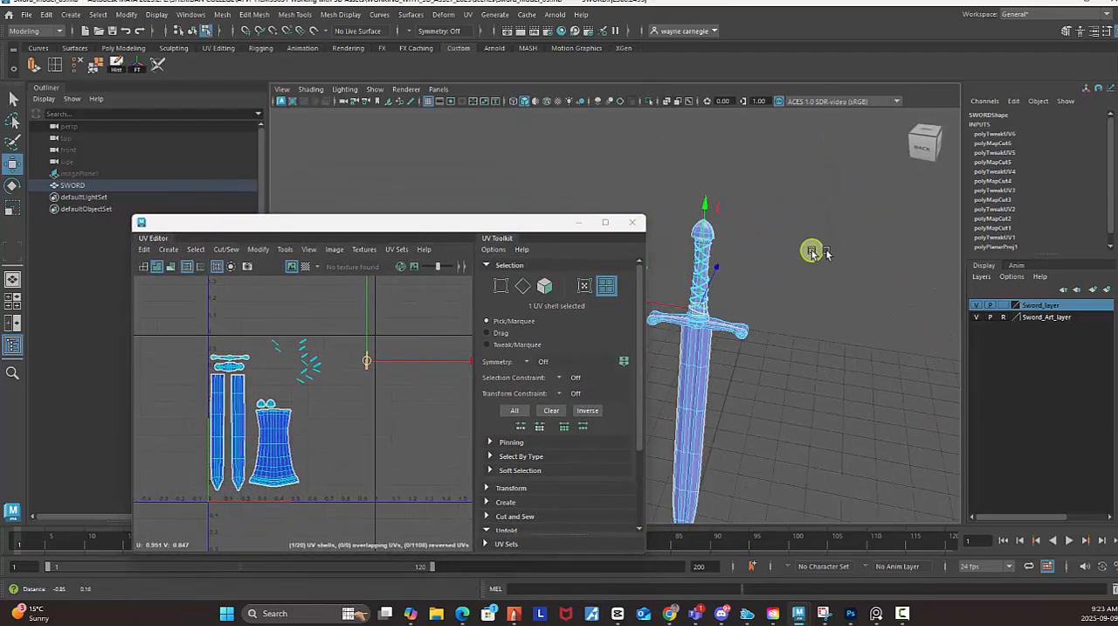
pyautogui.moveTo(760, 232); pyautogui.dragTo(812, 204, button='right')
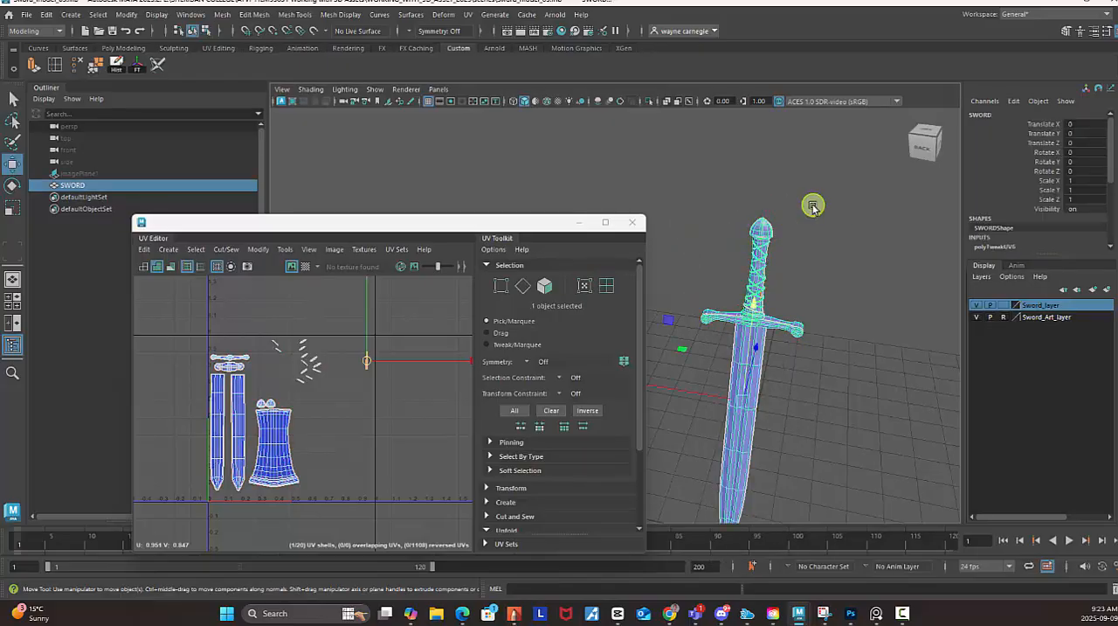
pyautogui.click(821, 250)
pyautogui.click(758, 257)
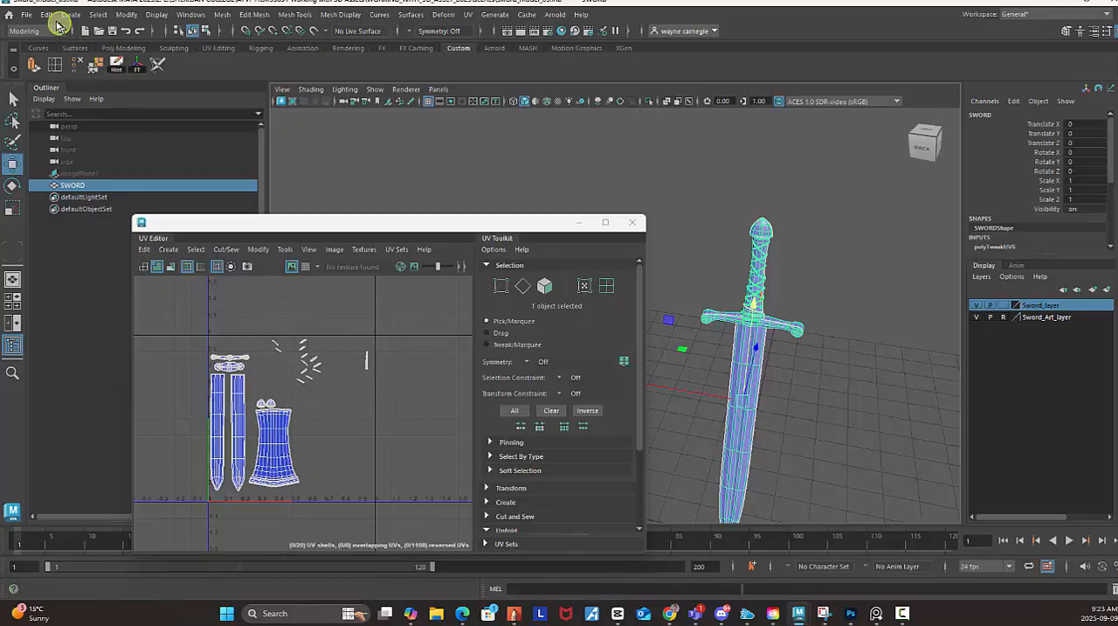
# Delete the SWORD mesh's construction history and save the scene.
pyautogui.click(44, 15)
pyautogui.moveTo(75, 157)
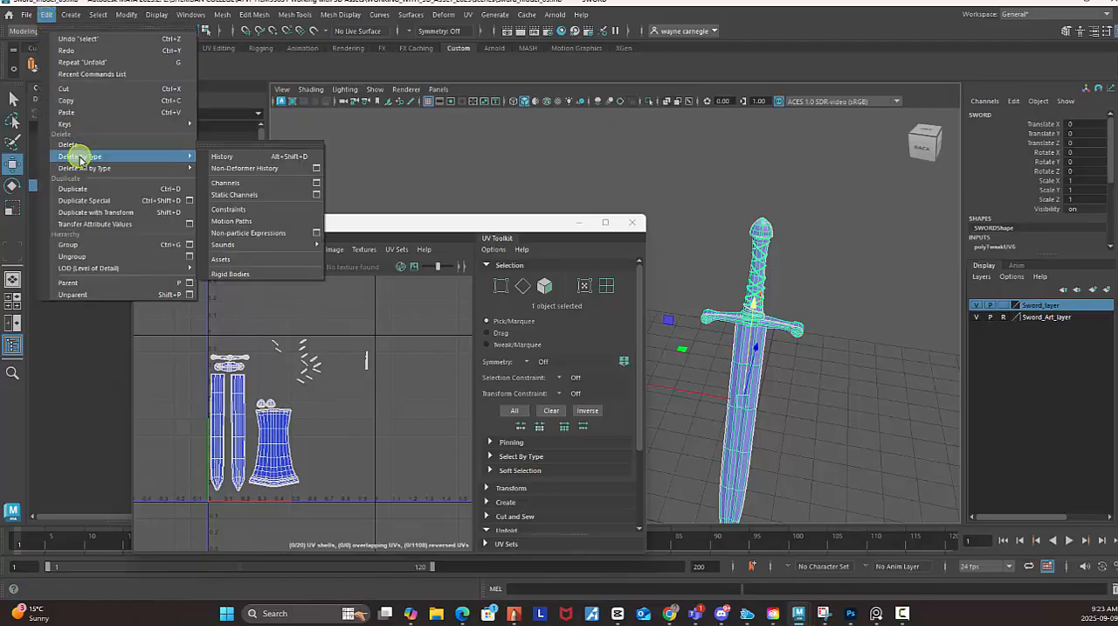
pyautogui.click(220, 156)
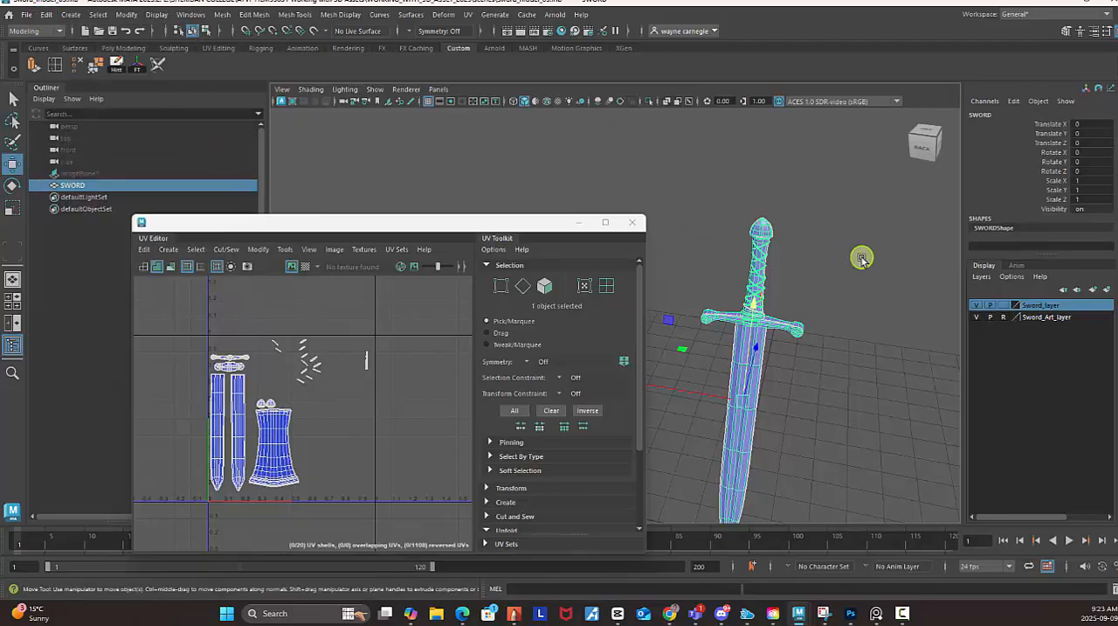
pyautogui.click(861, 254)
pyautogui.click(26, 15)
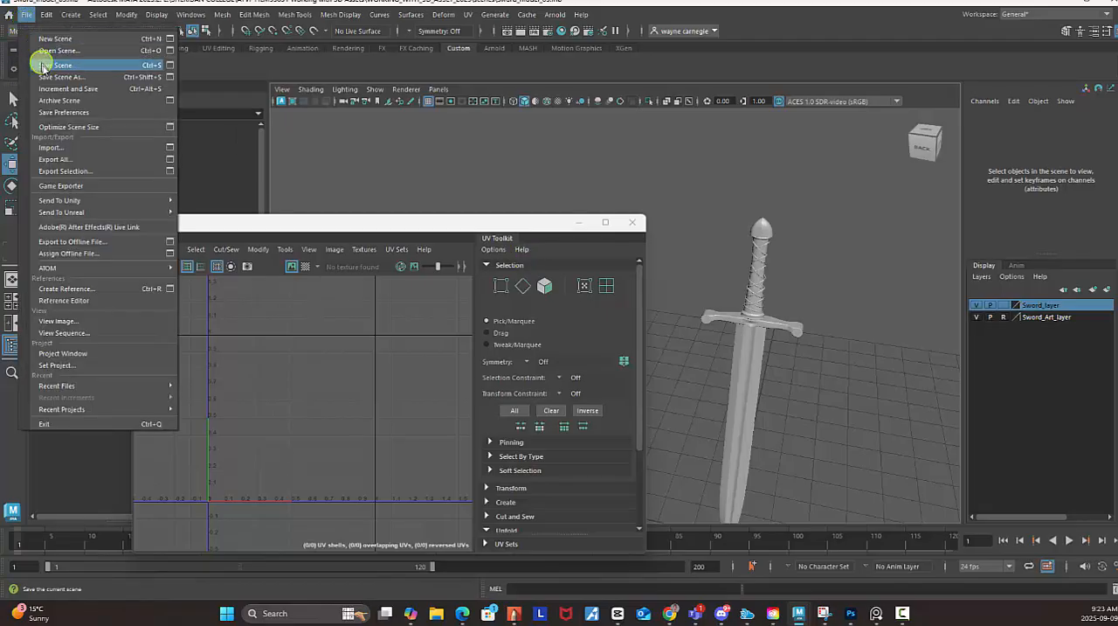
pyautogui.click(46, 70)
# Separate the SWORD mesh into its individual pieces and clear the selection.
pyautogui.click(758, 328)
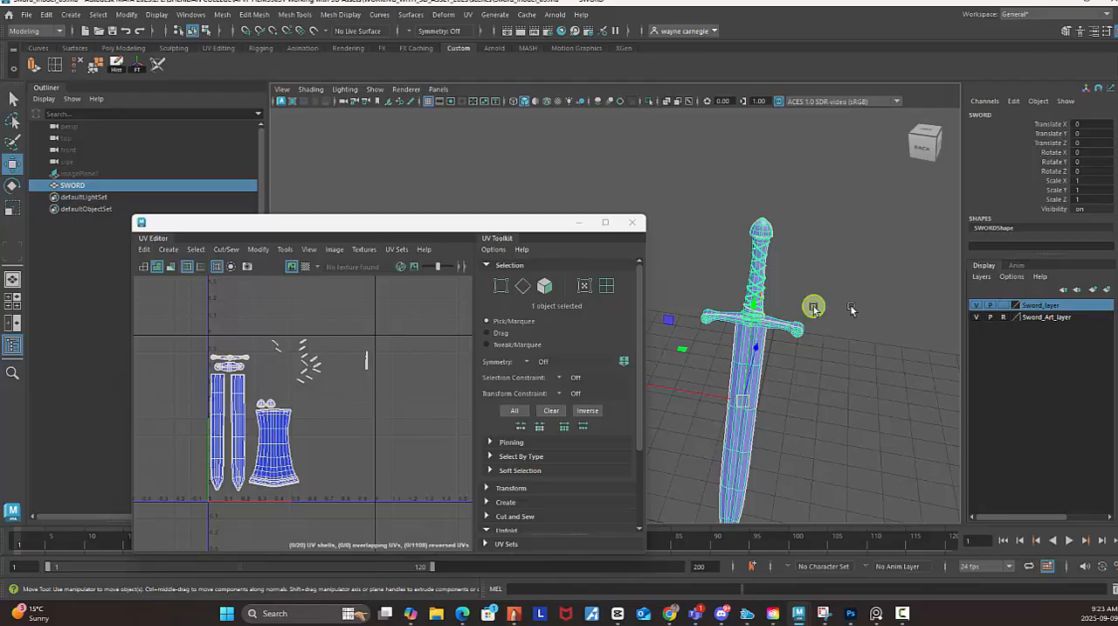
pyautogui.scroll(-1, 866, 307)
pyautogui.keyDown('alt'); pyautogui.moveTo(850, 292); pyautogui.dragTo(848, 243, button='middle'); pyautogui.keyUp('alt')
pyautogui.keyDown('alt'); pyautogui.moveTo(797, 273); pyautogui.dragTo(861, 303, button='right'); pyautogui.keyUp('alt')
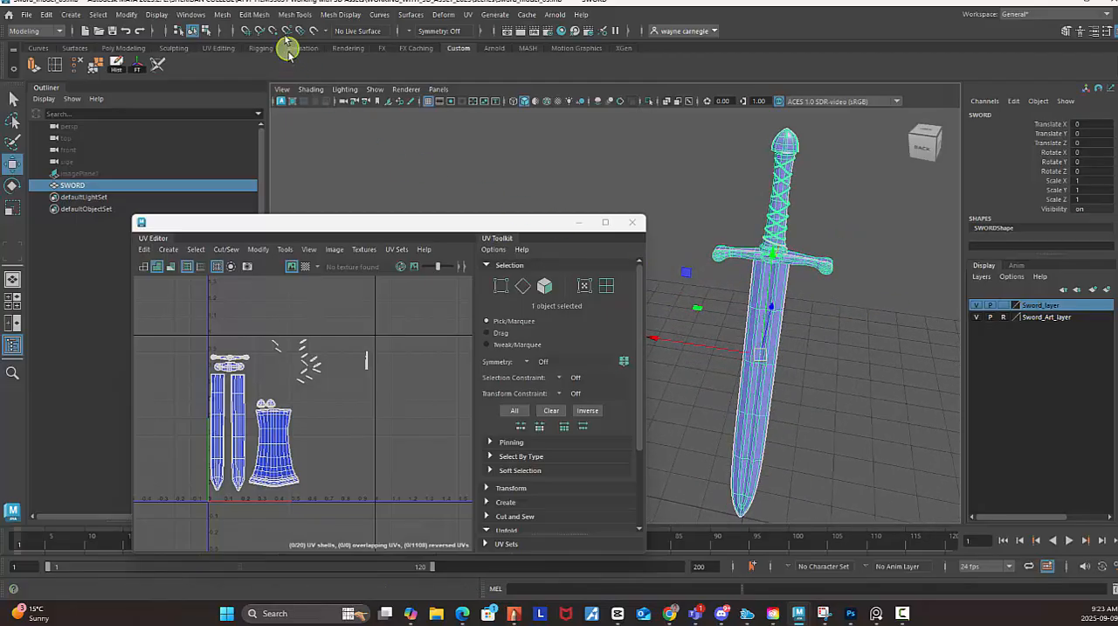
pyautogui.click(227, 16)
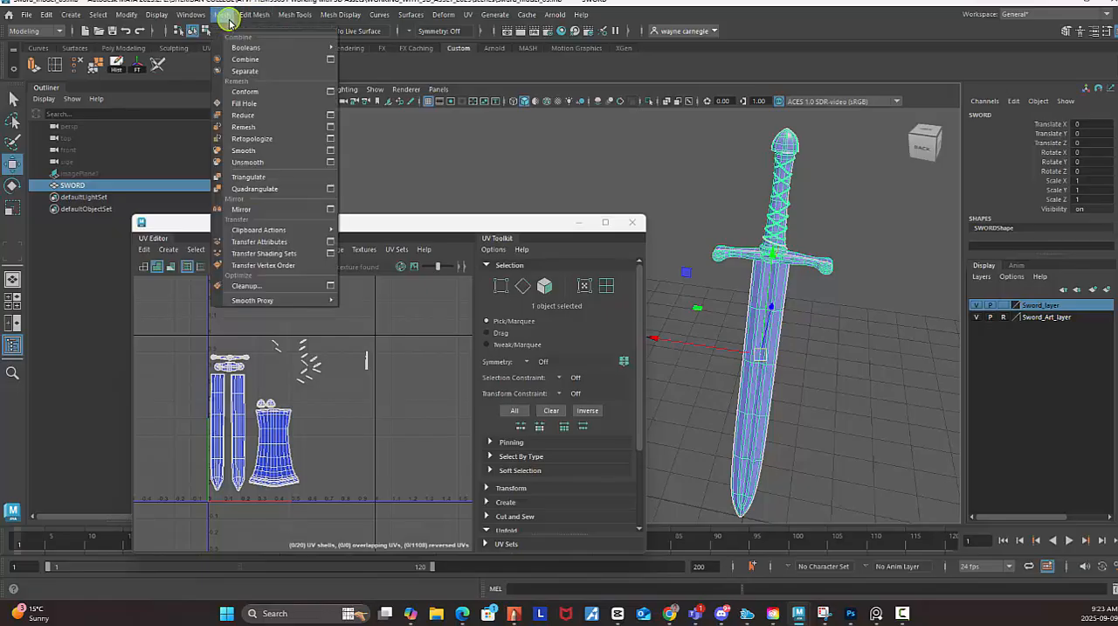
pyautogui.click(245, 71)
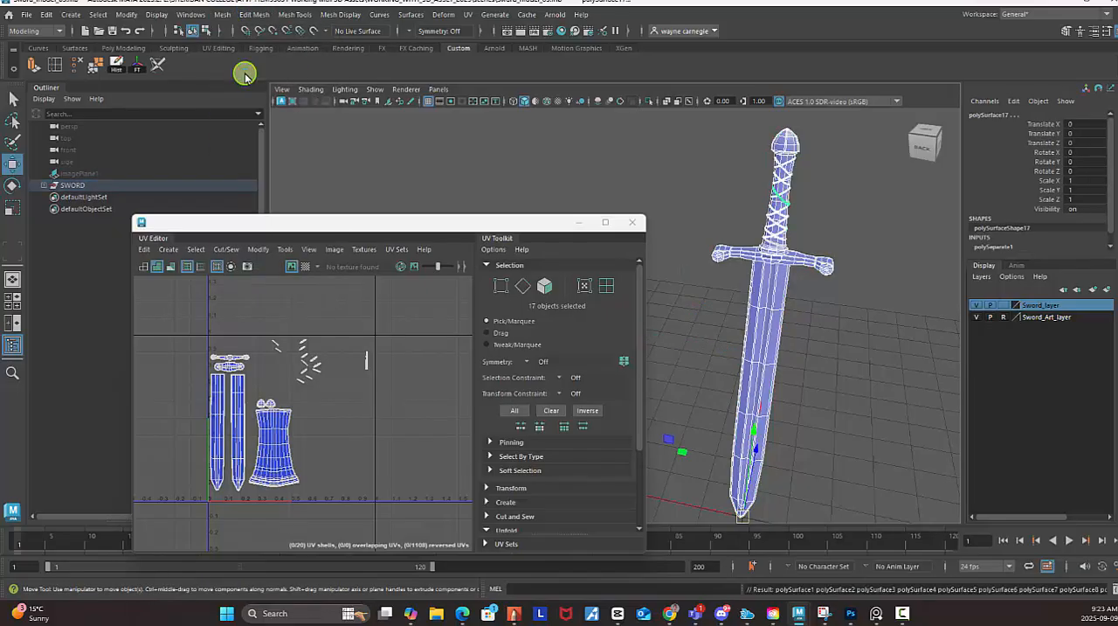
pyautogui.click(890, 252)
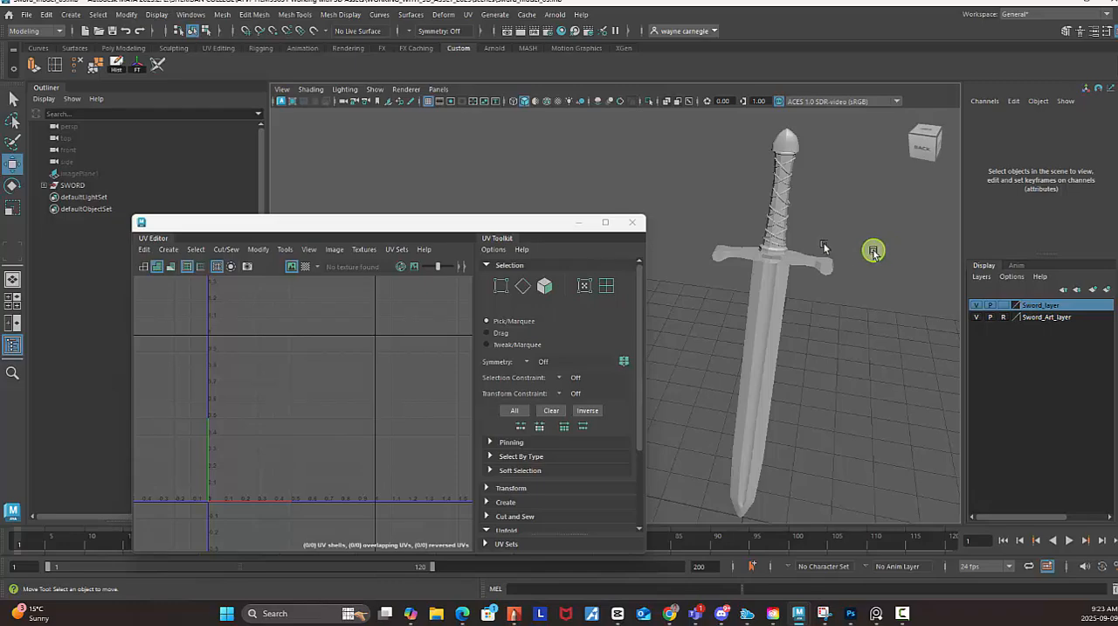
# Select the lowest ring around the handle, just above the guard, and activate the Select tool.
pyautogui.click(782, 248)
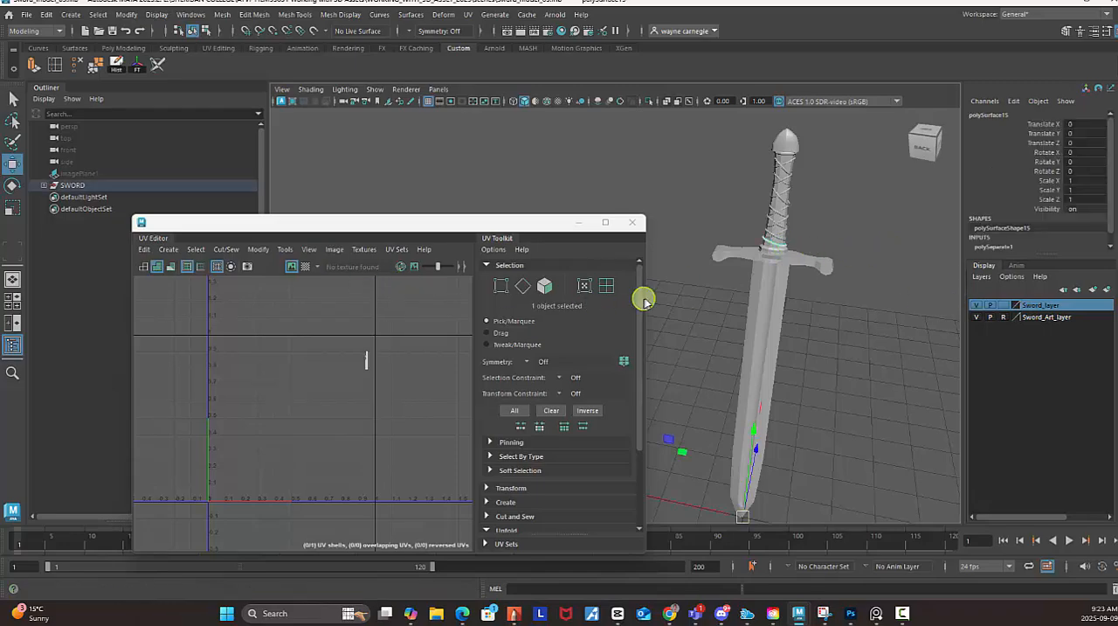
pyautogui.keyDown('alt'); pyautogui.moveTo(782, 216); pyautogui.dragTo(747, 239, button='middle'); pyautogui.keyUp('alt')
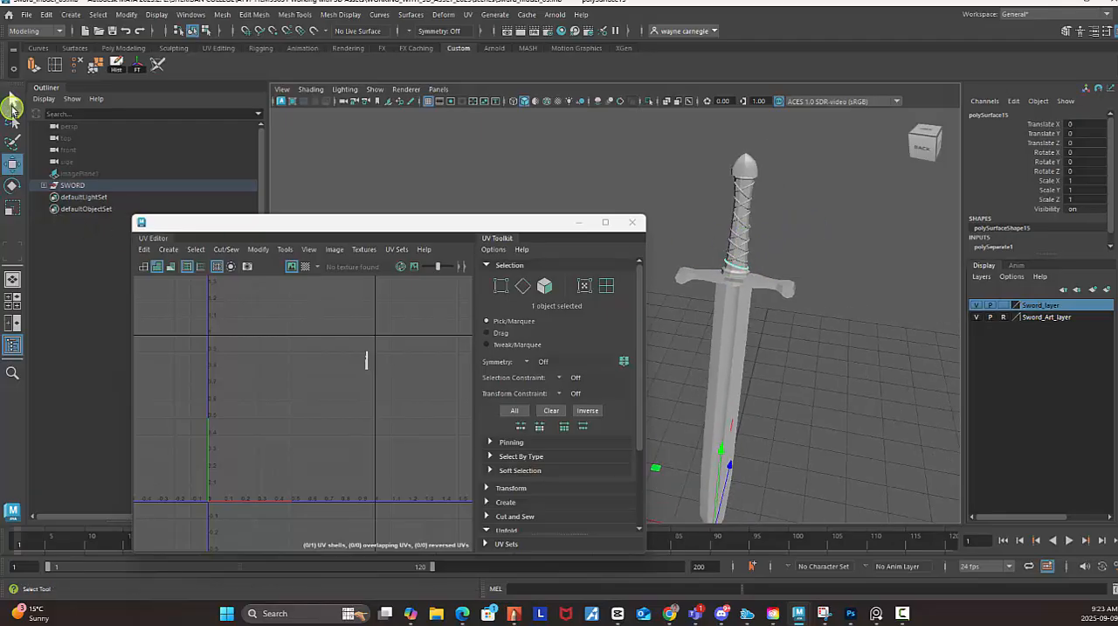
pyautogui.click(13, 98)
pyautogui.keyDown('alt'); pyautogui.moveTo(696, 262); pyautogui.dragTo(786, 303, button='right'); pyautogui.keyUp('alt')
pyautogui.keyDown('alt'); pyautogui.moveTo(796, 247); pyautogui.dragTo(714, 264, button='middle'); pyautogui.keyUp('alt')
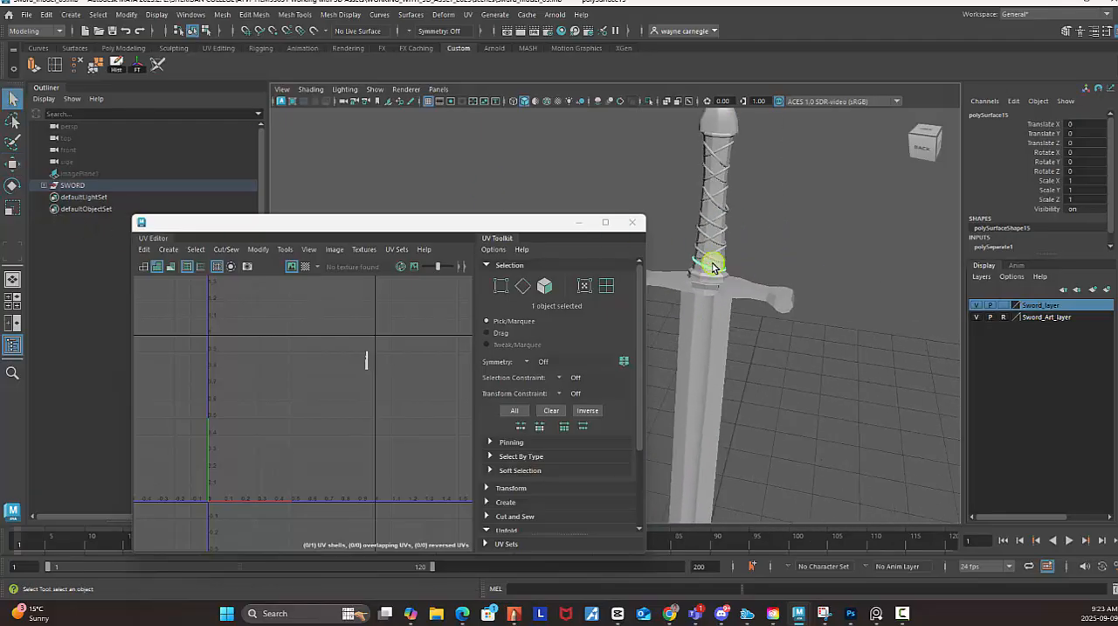
pyautogui.keyDown('alt'); pyautogui.moveTo(714, 264); pyautogui.dragTo(884, 288, button='right'); pyautogui.keyUp('alt')
pyautogui.keyDown('alt'); pyautogui.moveTo(872, 267); pyautogui.dragTo(867, 279, button='middle'); pyautogui.keyUp('alt')
# Examine the lowest ring's unfolded UV strip up close and compare it with the other rings on the handle.
pyautogui.scroll(3, 352, 407)
pyautogui.keyDown('alt'); pyautogui.moveTo(366, 350); pyautogui.dragTo(334, 431, button='middle'); pyautogui.keyUp('alt')
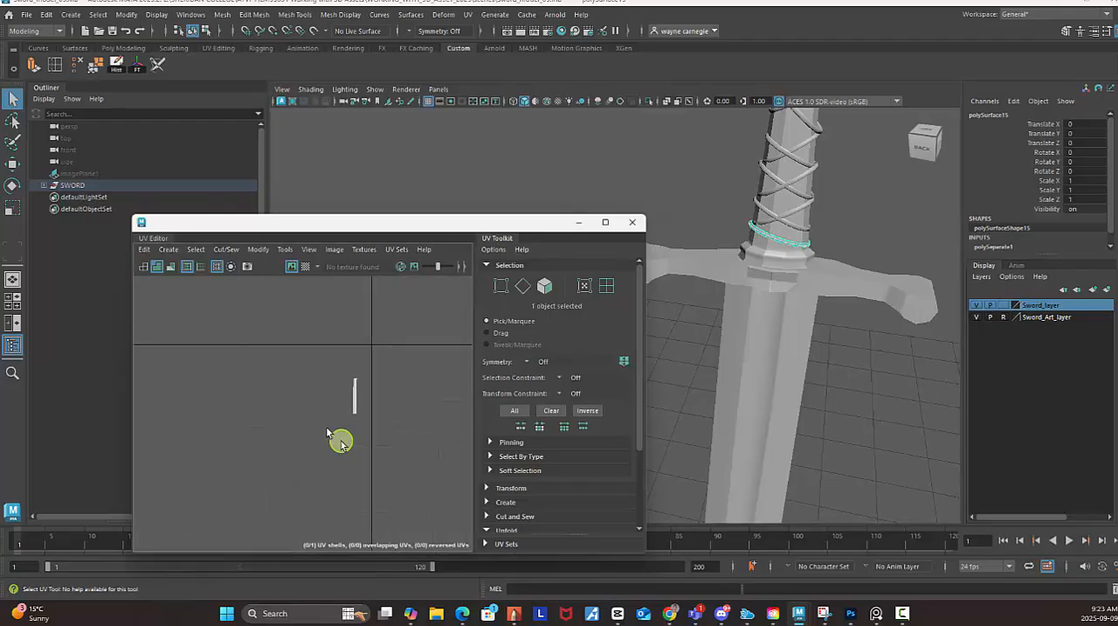
pyautogui.scroll(5, 333, 423)
pyautogui.keyDown('alt'); pyautogui.moveTo(562, 559); pyautogui.dragTo(623, 578, button='right'); pyautogui.keyUp('alt')
pyautogui.keyDown('alt'); pyautogui.moveTo(358, 332); pyautogui.dragTo(298, 397, button='middle'); pyautogui.keyUp('alt')
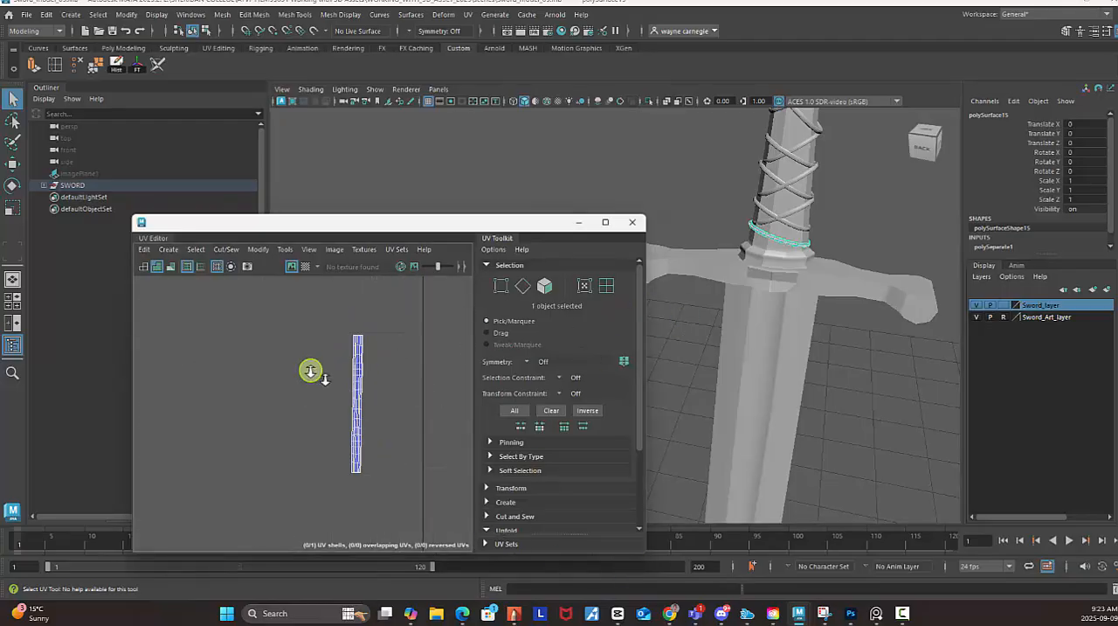
pyautogui.keyDown('alt'); pyautogui.moveTo(311, 372); pyautogui.dragTo(472, 402, button='right'); pyautogui.keyUp('alt')
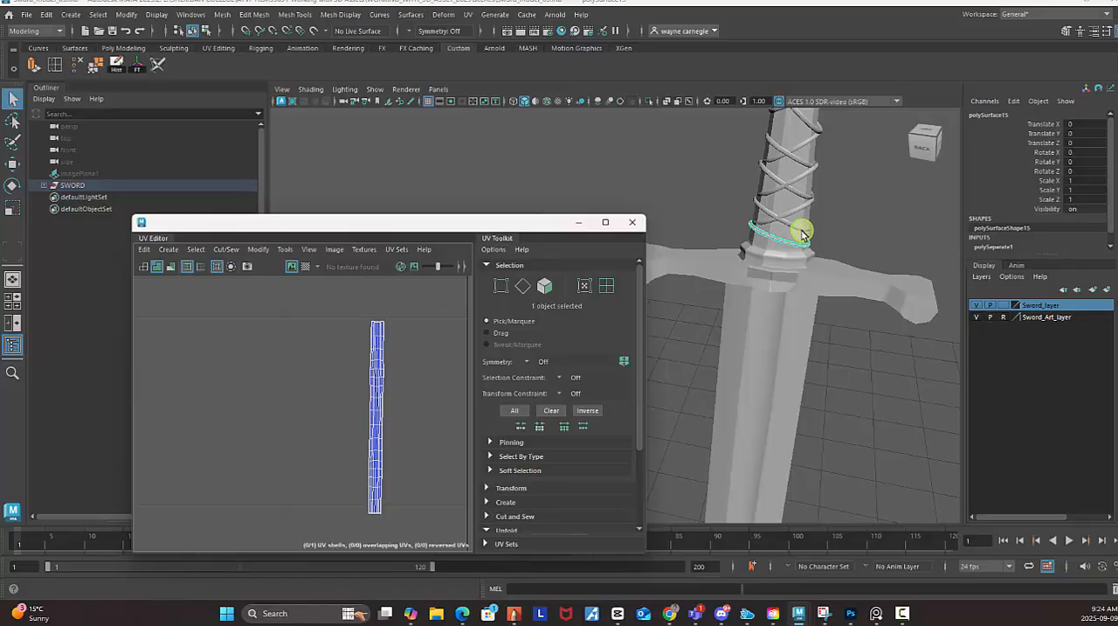
pyautogui.keyDown('alt'); pyautogui.moveTo(881, 232); pyautogui.dragTo(765, 214); pyautogui.keyUp('alt')
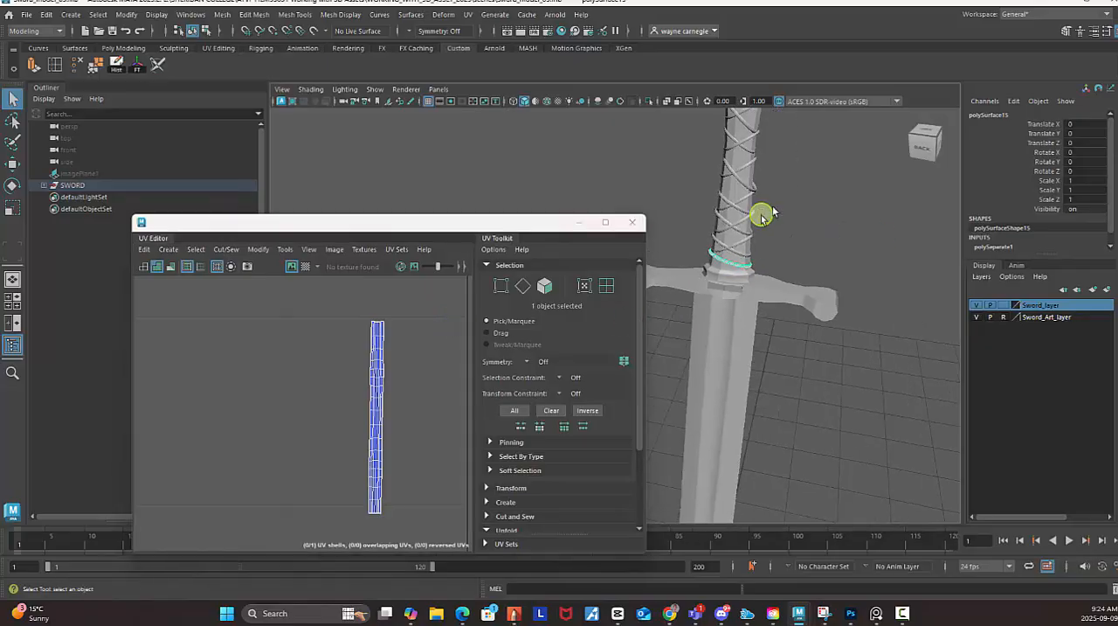
pyautogui.keyDown('alt'); pyautogui.moveTo(764, 214); pyautogui.dragTo(783, 236, button='middle'); pyautogui.keyUp('alt')
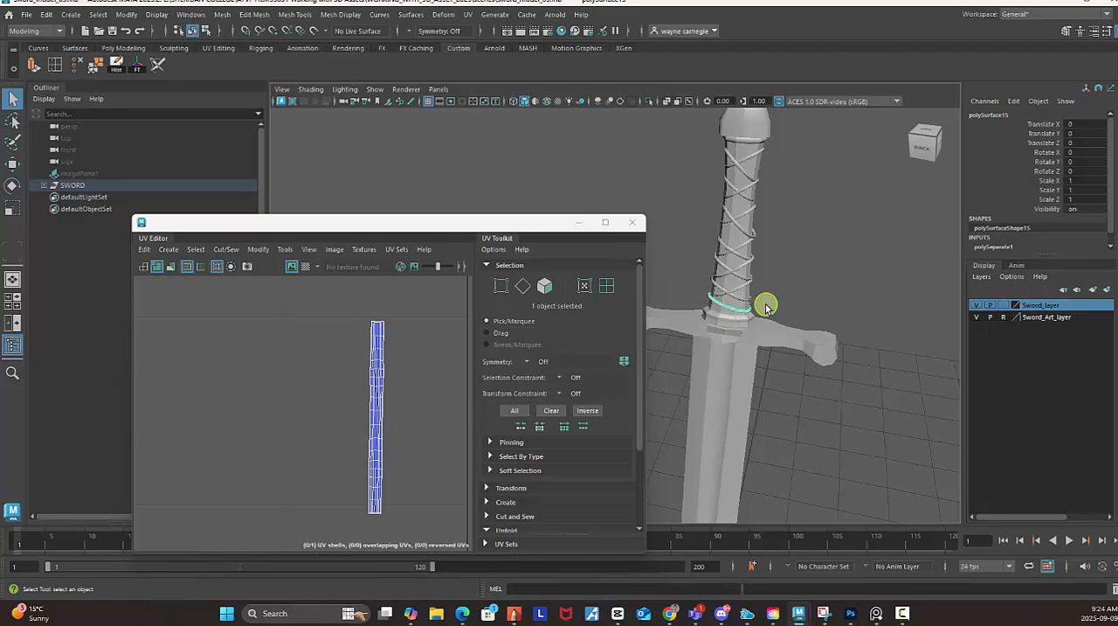
# Select the unwrapped lowest ring first, and add the ring directly above it to the selection.
pyautogui.click(15, 99)
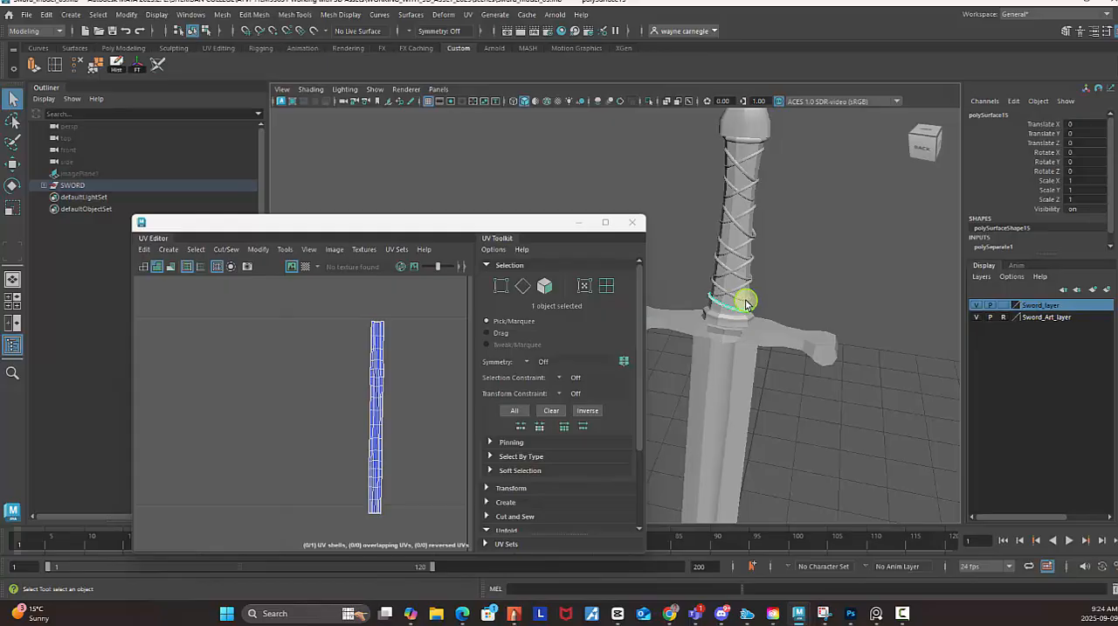
pyautogui.scroll(-6, 392, 398)
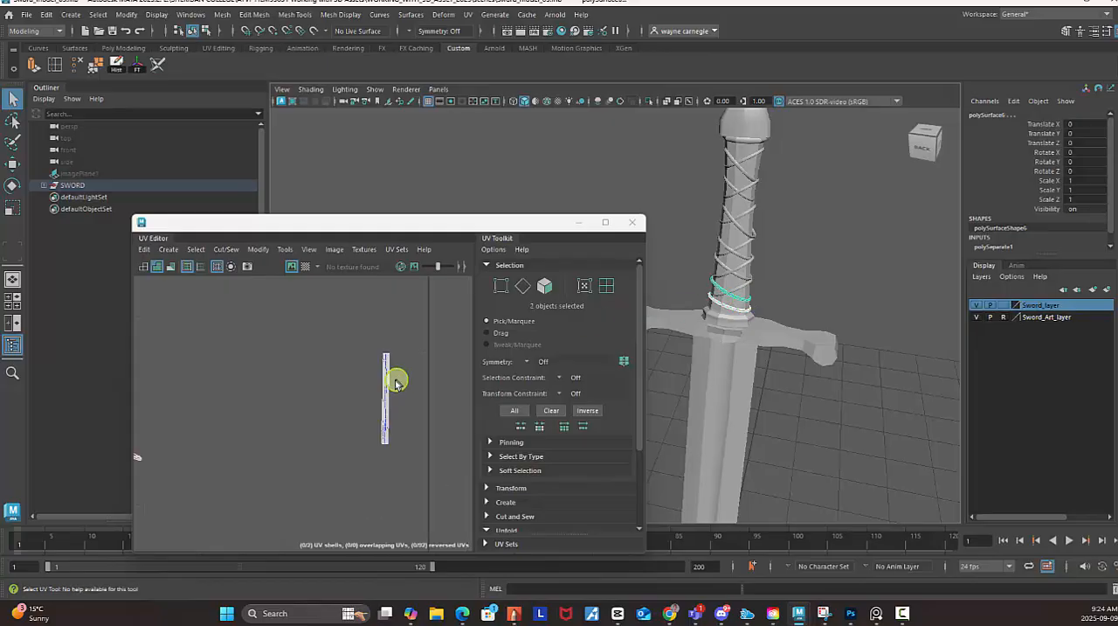
pyautogui.scroll(2, 362, 419)
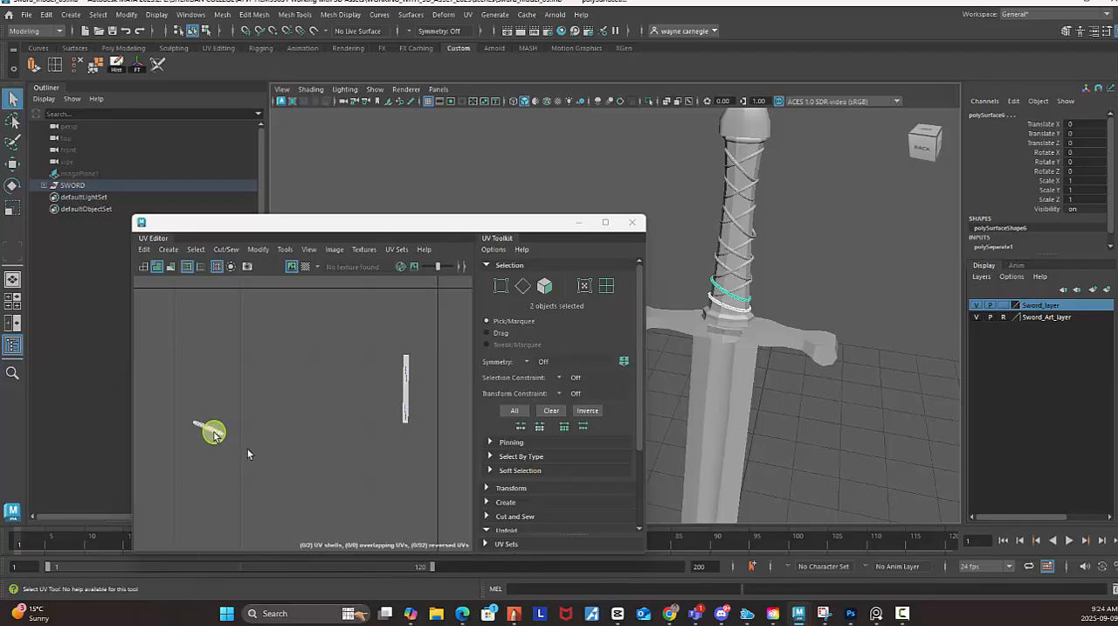
pyautogui.click(738, 312)
pyautogui.keyDown('shift'); pyautogui.click(750, 302); pyautogui.keyUp('shift')
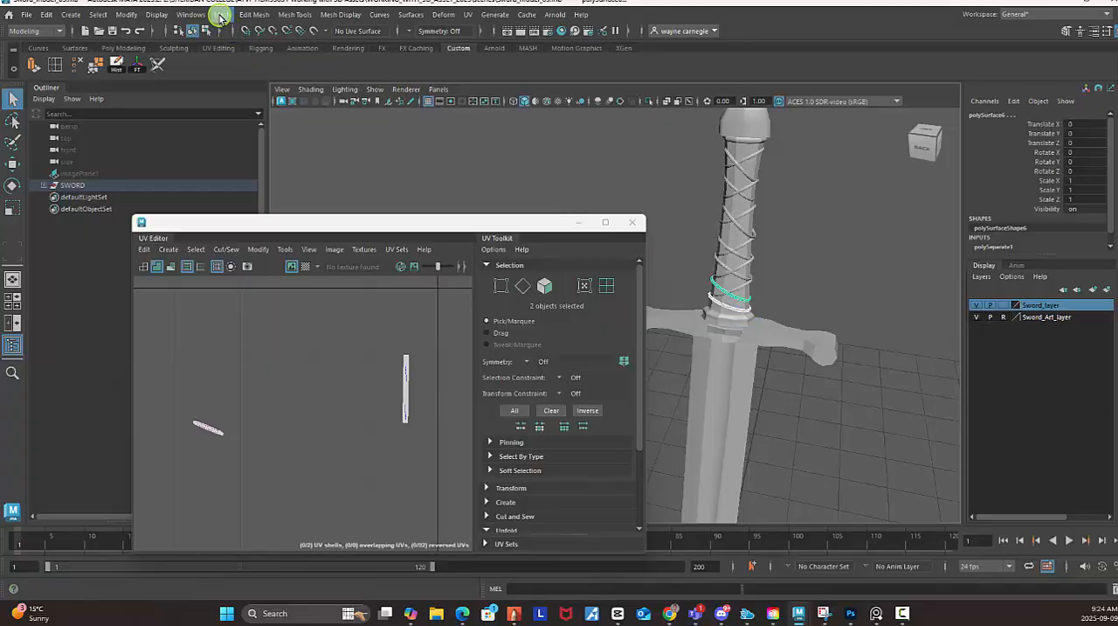
# Open the Transfer Attributes options, reset the settings and set the sample space to Topology.
pyautogui.click(221, 16)
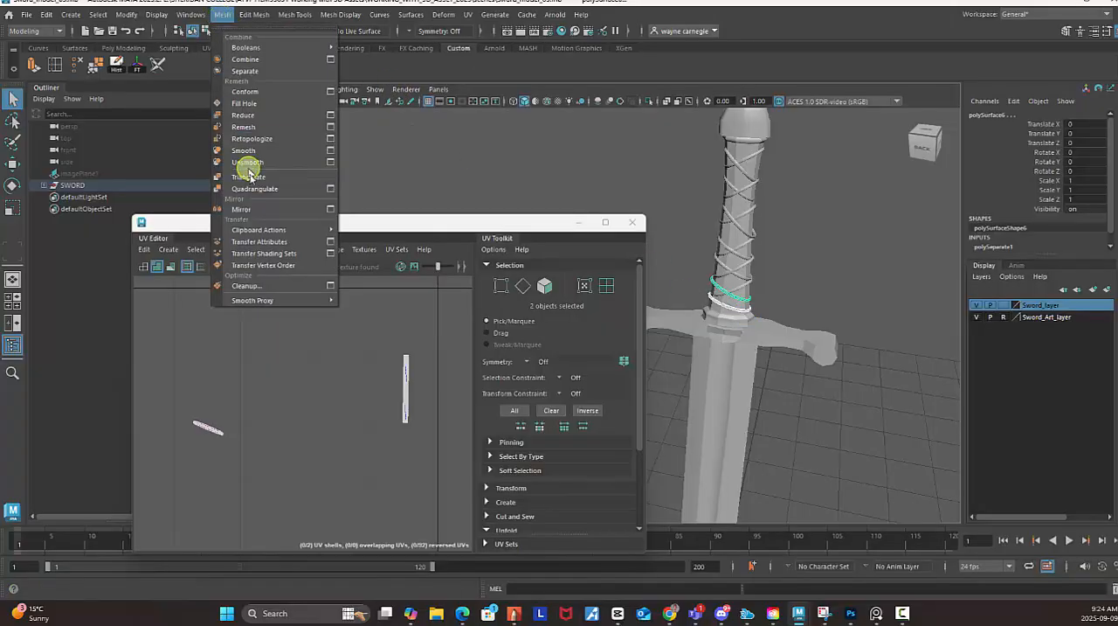
pyautogui.click(332, 242)
pyautogui.moveTo(834, 234); pyautogui.dragTo(947, 188)
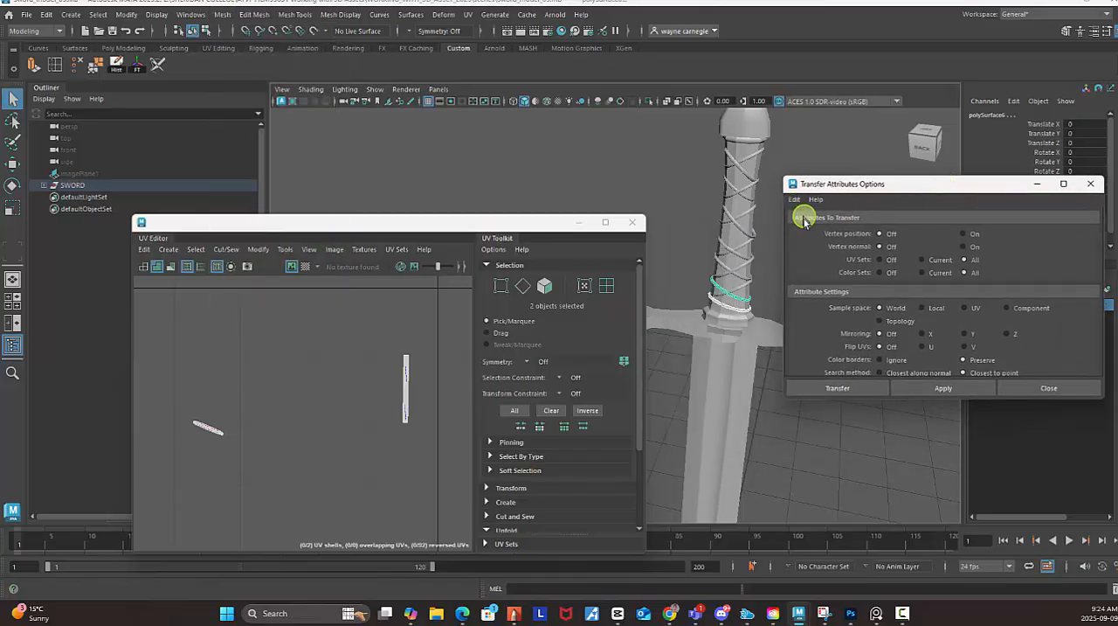
pyautogui.click(796, 204)
pyautogui.click(805, 226)
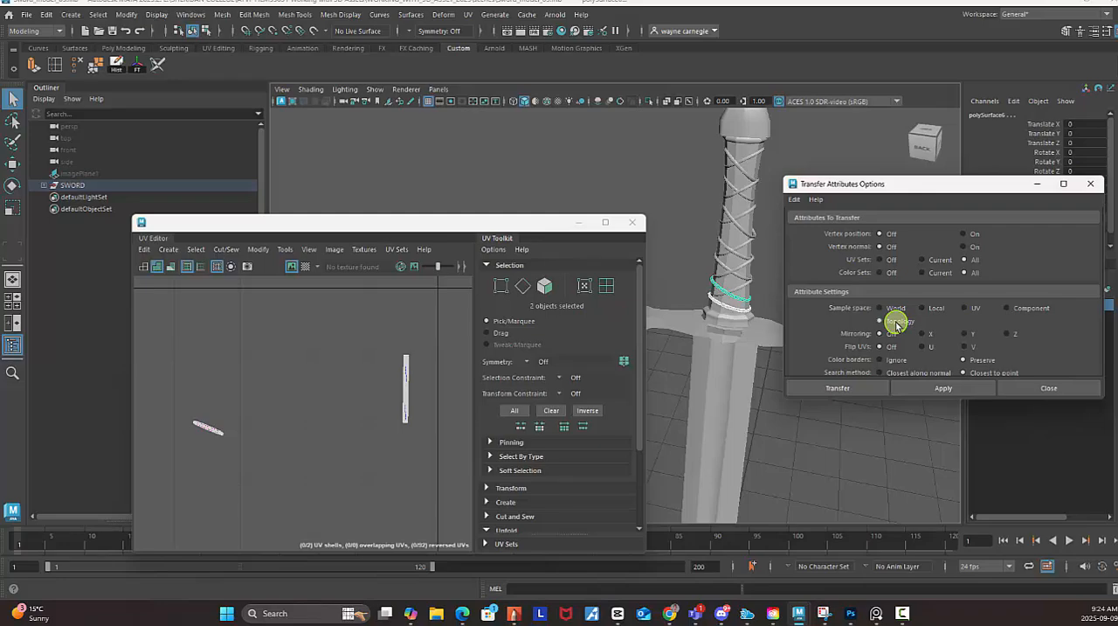
# Apply the attribute transfer from the unwrapped ring to the ring above it and inspect the stacked UV strips.
pyautogui.click(974, 390)
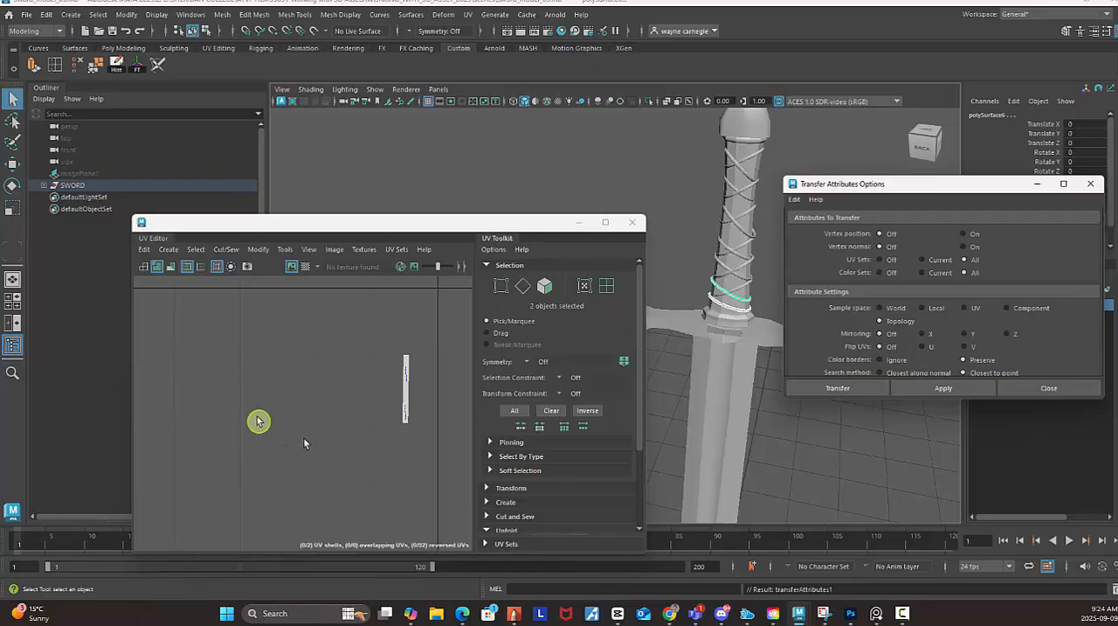
pyautogui.click(405, 409)
pyautogui.scroll(4, 406, 389)
pyautogui.scroll(2, 395, 365)
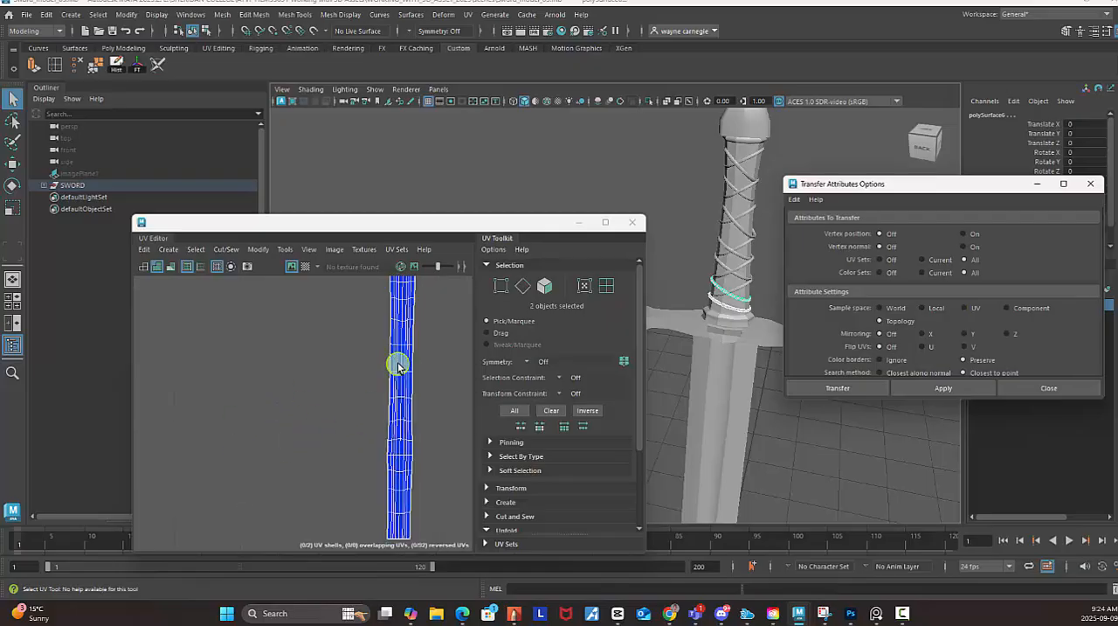
pyautogui.scroll(-3, 392, 368)
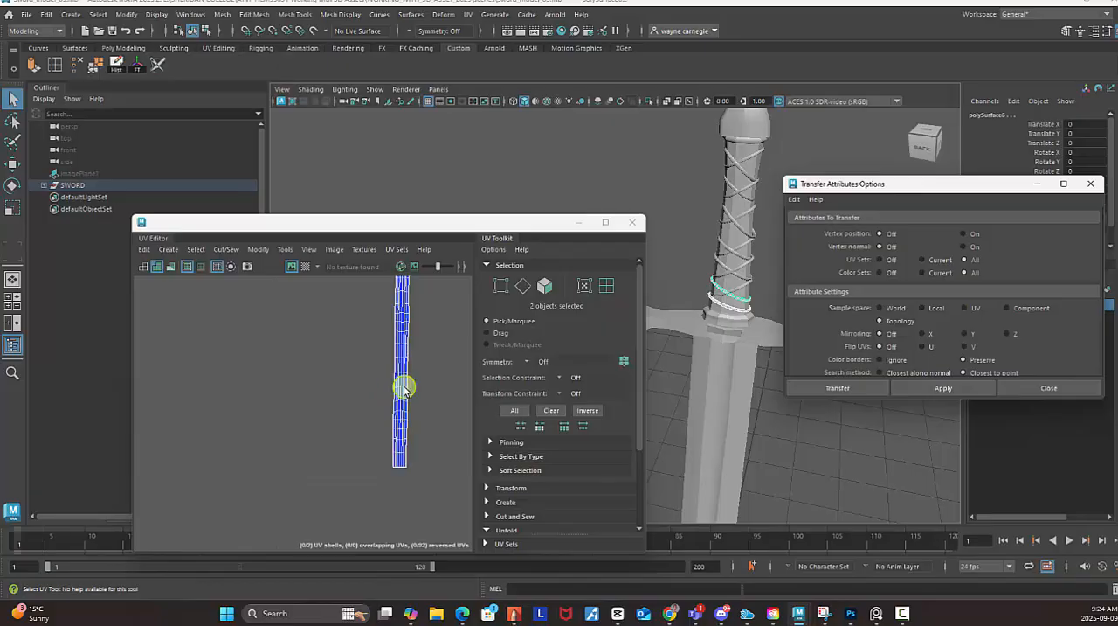
# Add the third handle ring from the guard to the selection and apply the attribute transfer to it.
pyautogui.scroll(5, 408, 370)
pyautogui.keyDown('alt'); pyautogui.moveTo(415, 359); pyautogui.dragTo(394, 463, button='middle'); pyautogui.keyUp('alt')
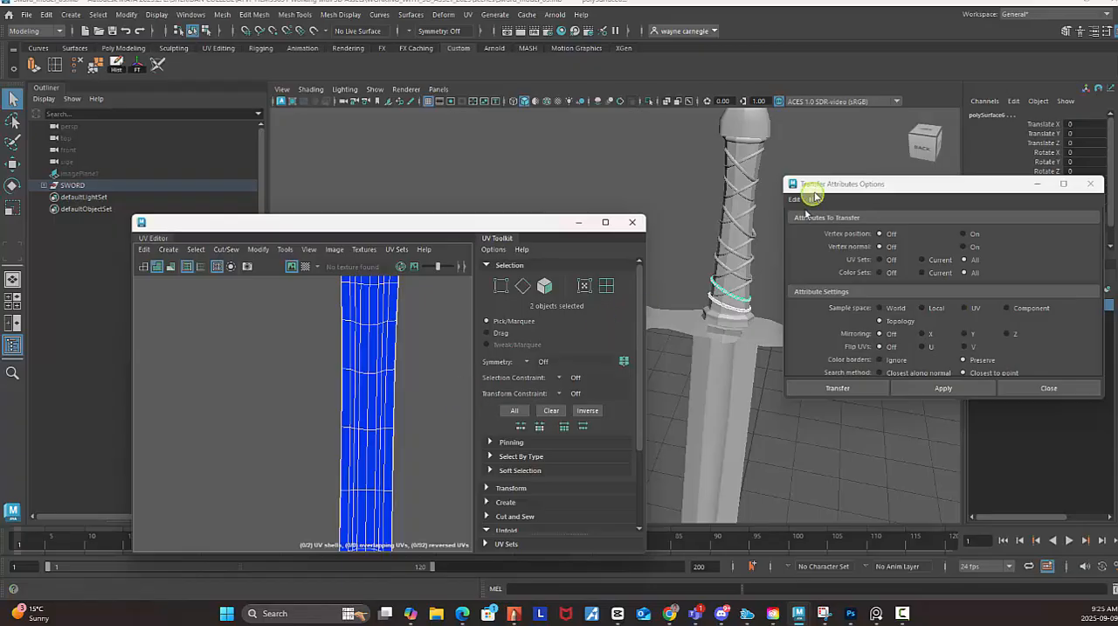
pyautogui.keyDown('shift'); pyautogui.click(741, 291); pyautogui.keyUp('shift')
pyautogui.scroll(-6, 335, 411)
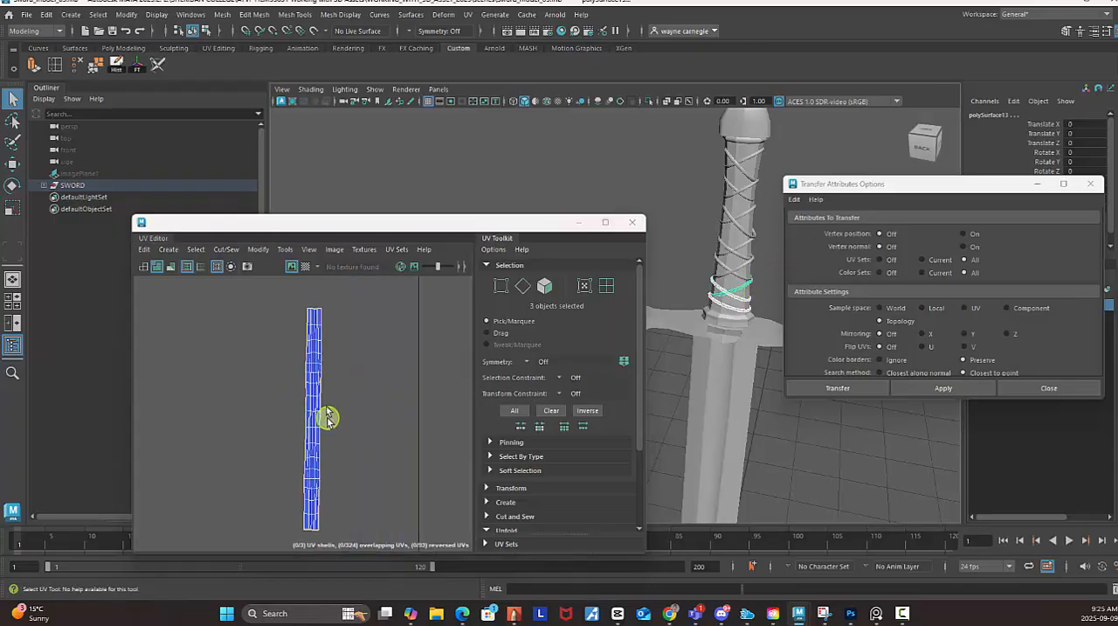
pyautogui.keyDown('alt'); pyautogui.moveTo(366, 389); pyautogui.dragTo(399, 392, button='middle'); pyautogui.keyUp('alt')
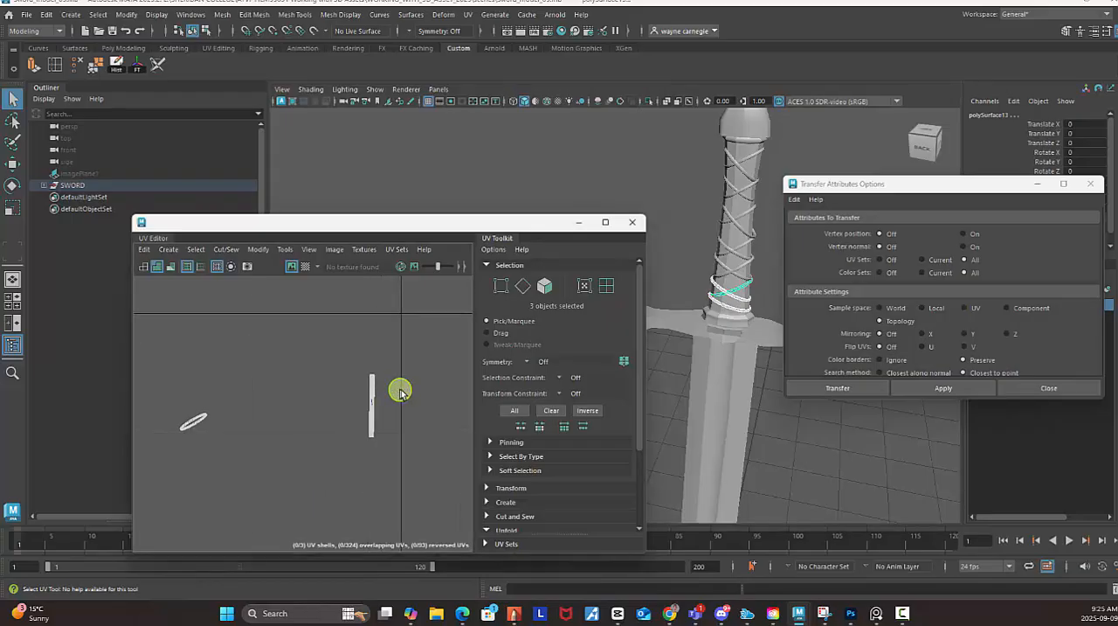
pyautogui.click(967, 391)
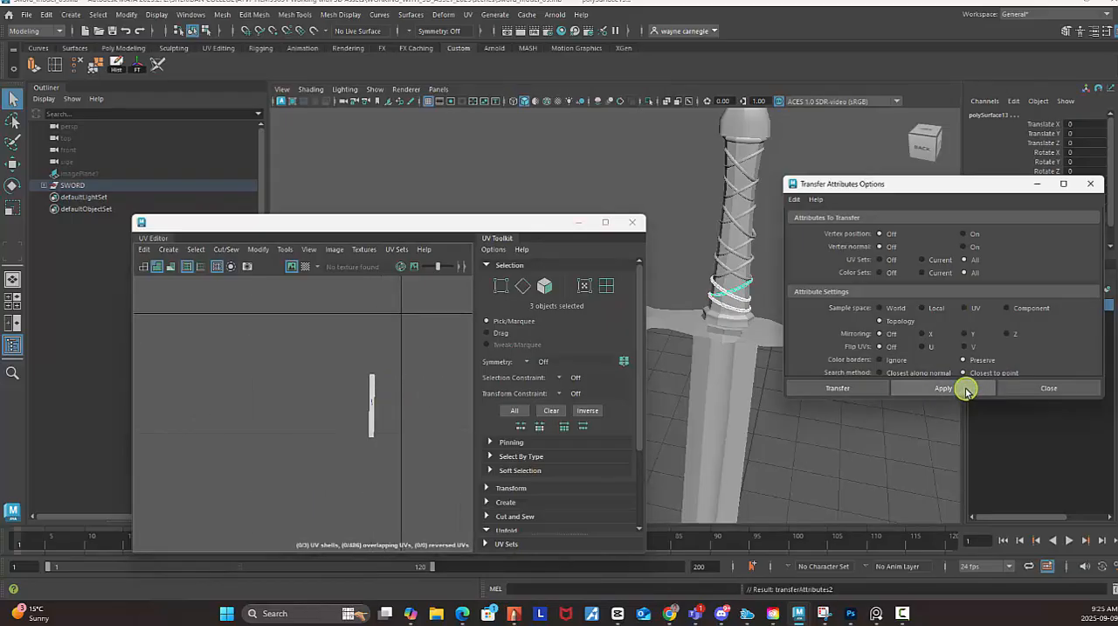
# Add the fourth, fifth and sixth handle rings one by one, applying the attribute transfer after each addition.
pyautogui.keyDown('shift'); pyautogui.click(723, 277); pyautogui.keyUp('shift')
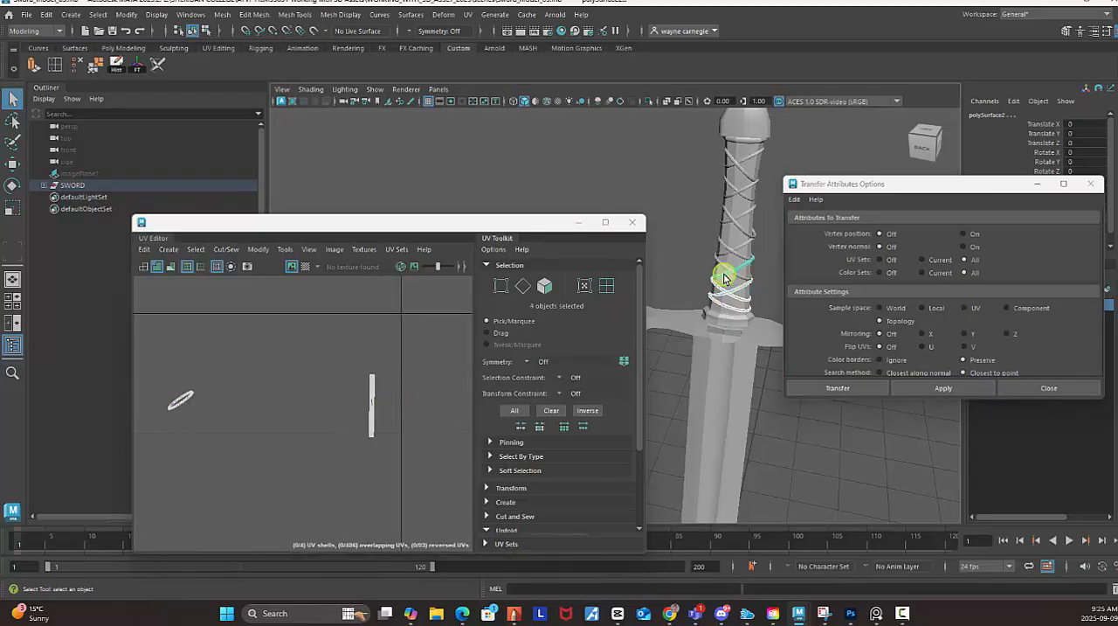
pyautogui.click(973, 388)
pyautogui.keyDown('shift'); pyautogui.click(738, 266); pyautogui.keyUp('shift')
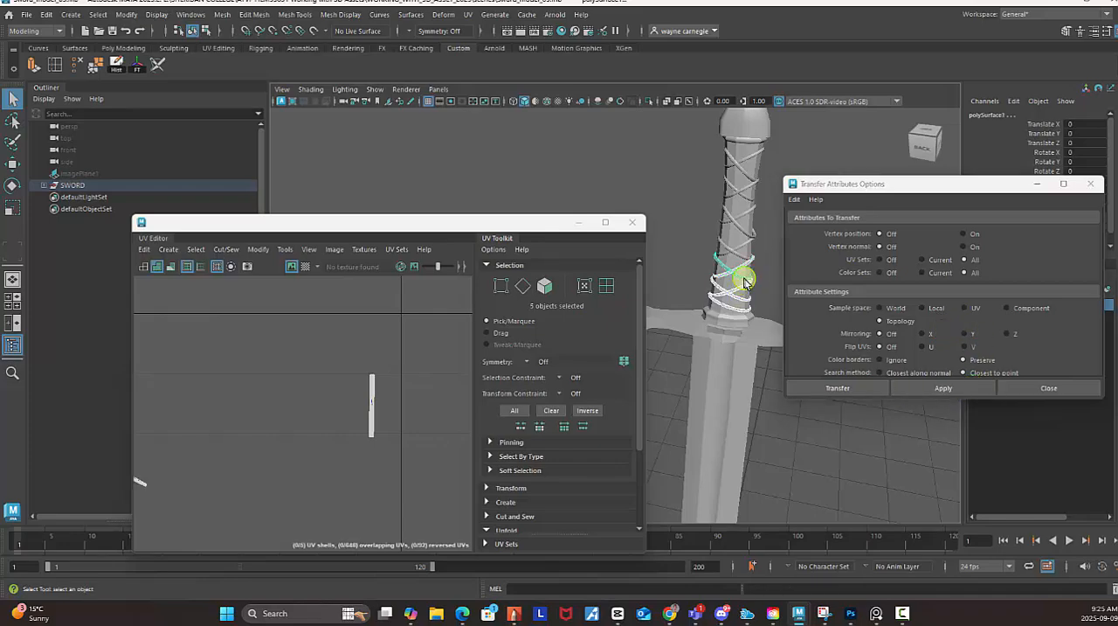
pyautogui.click(931, 381)
pyautogui.keyDown('shift'); pyautogui.click(747, 262); pyautogui.keyUp('shift')
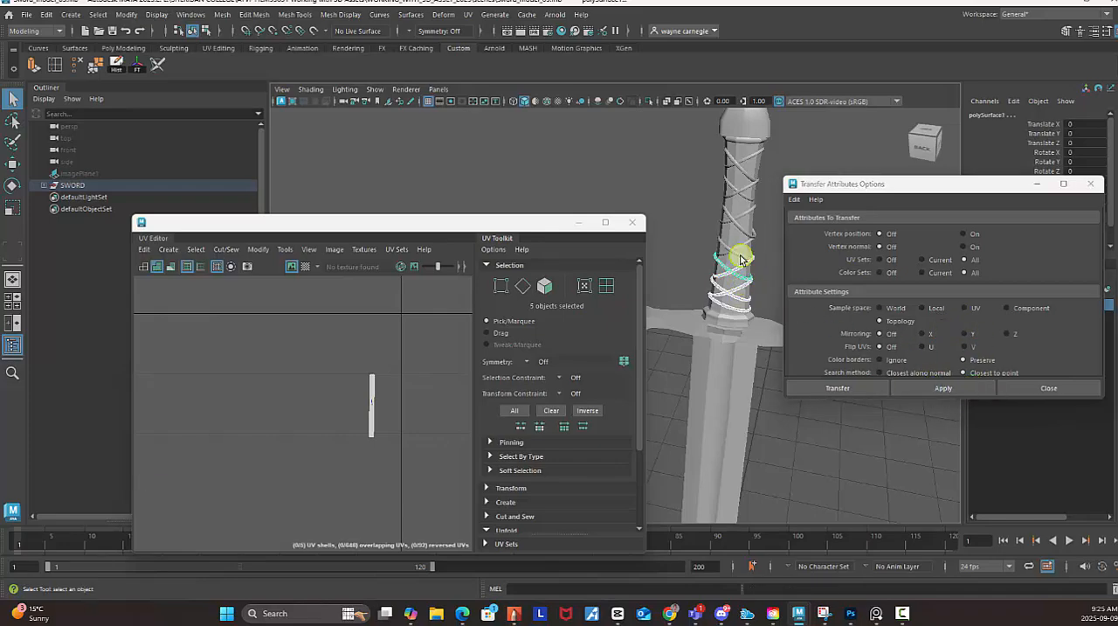
pyautogui.click(949, 382)
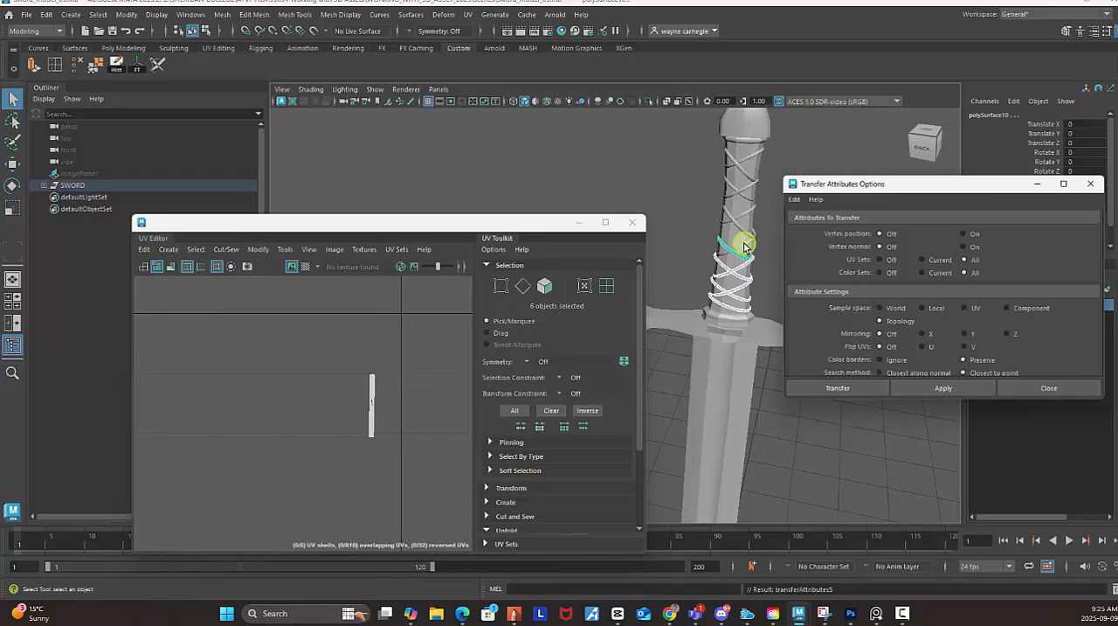
# Transfer the unfolded UVs to the seventh, eighth and ninth handle rings, adding each to the selection before applying.
pyautogui.keyDown('shift'); pyautogui.click(745, 248); pyautogui.keyUp('shift')
pyautogui.click(951, 382)
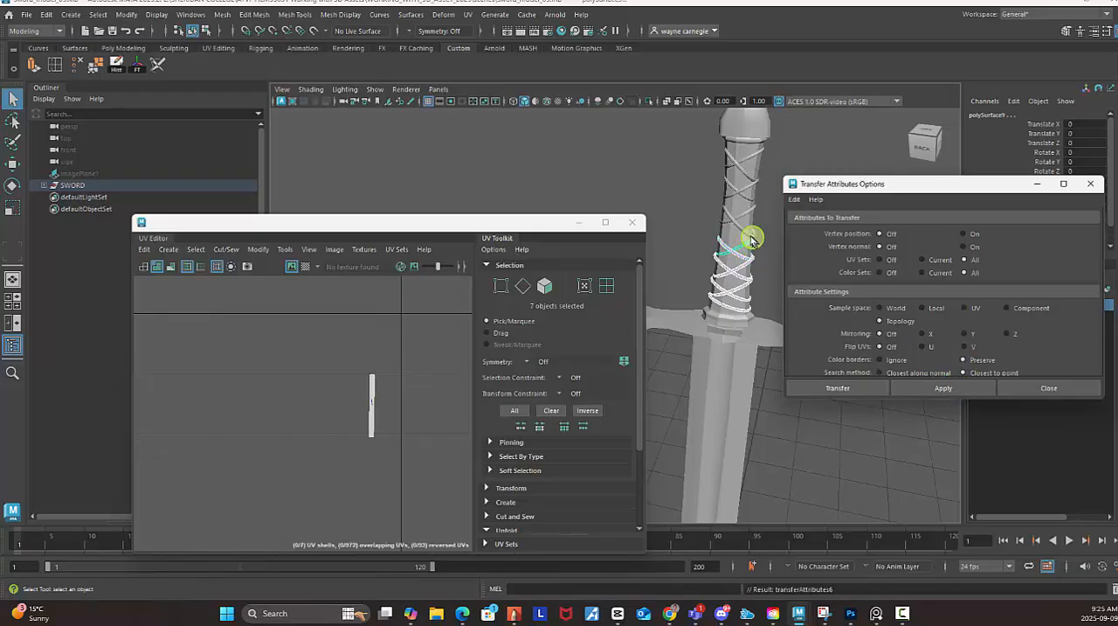
pyautogui.keyDown('shift'); pyautogui.click(741, 231); pyautogui.keyUp('shift')
pyautogui.click(949, 384)
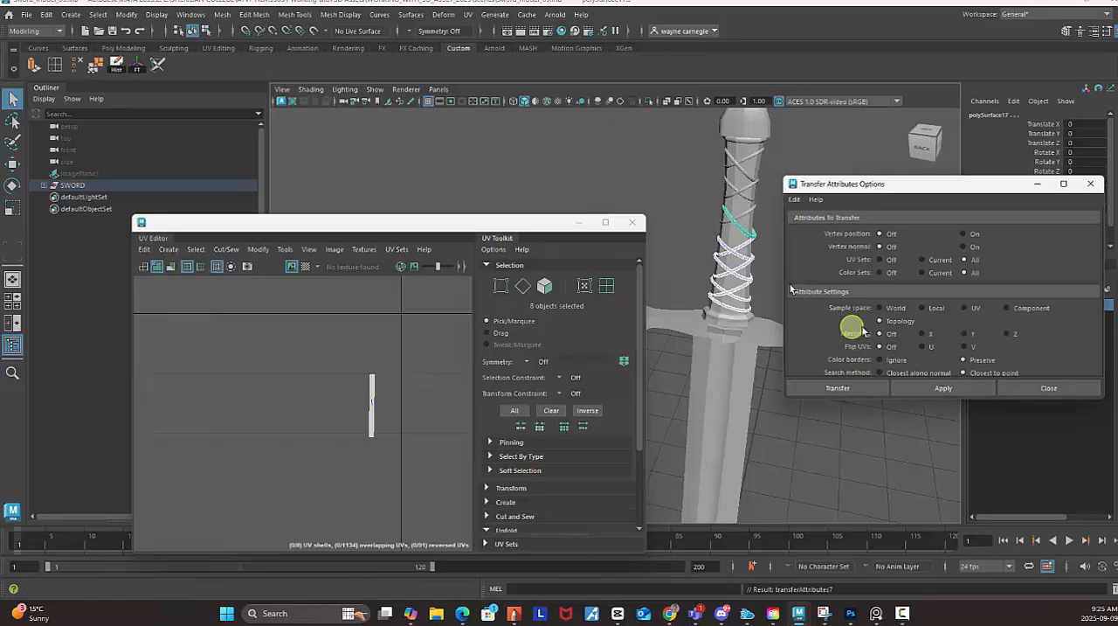
pyautogui.keyDown('shift'); pyautogui.click(748, 214); pyautogui.keyUp('shift')
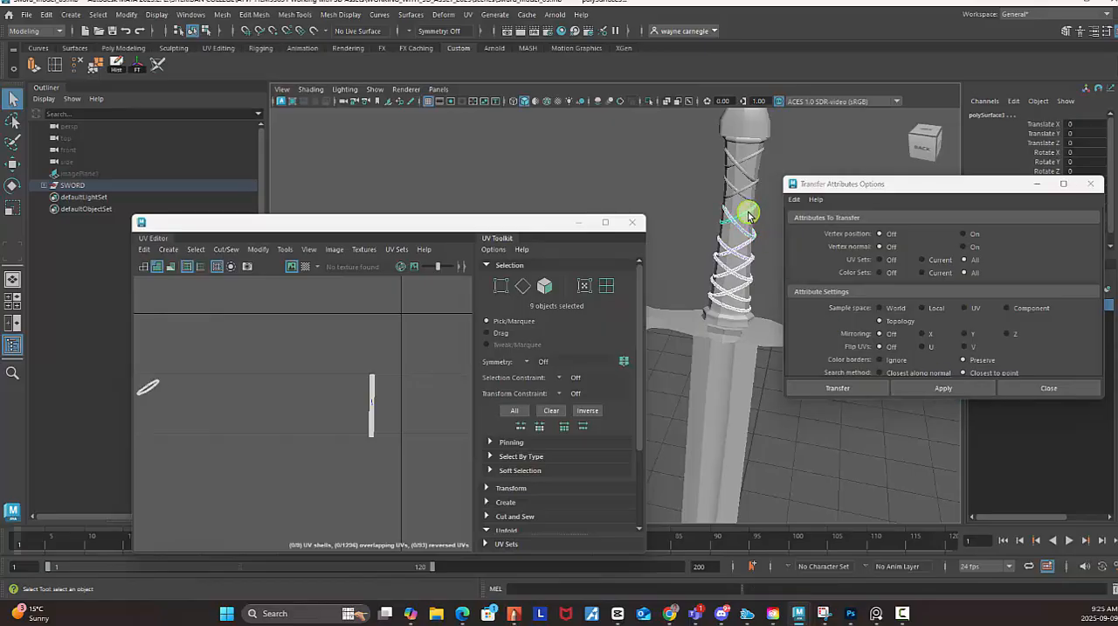
pyautogui.scroll(-2, 290, 379)
pyautogui.click(931, 390)
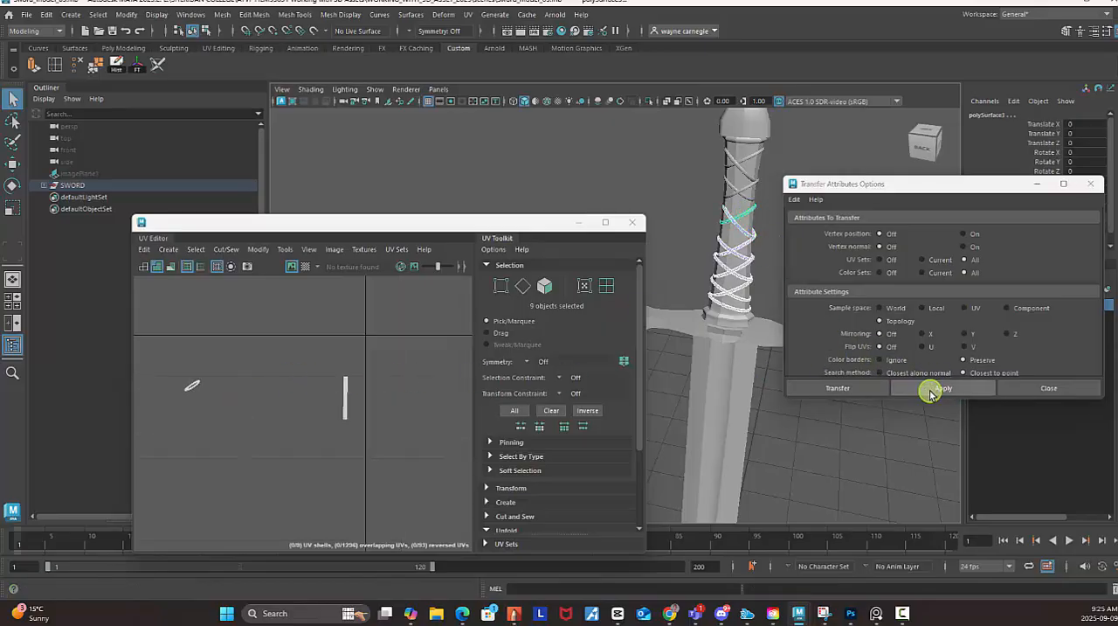
# Continue adding the last four rings up to the pommel one at a time, applying the attribute transfer to each.
pyautogui.keyDown('shift'); pyautogui.click(730, 197); pyautogui.keyUp('shift')
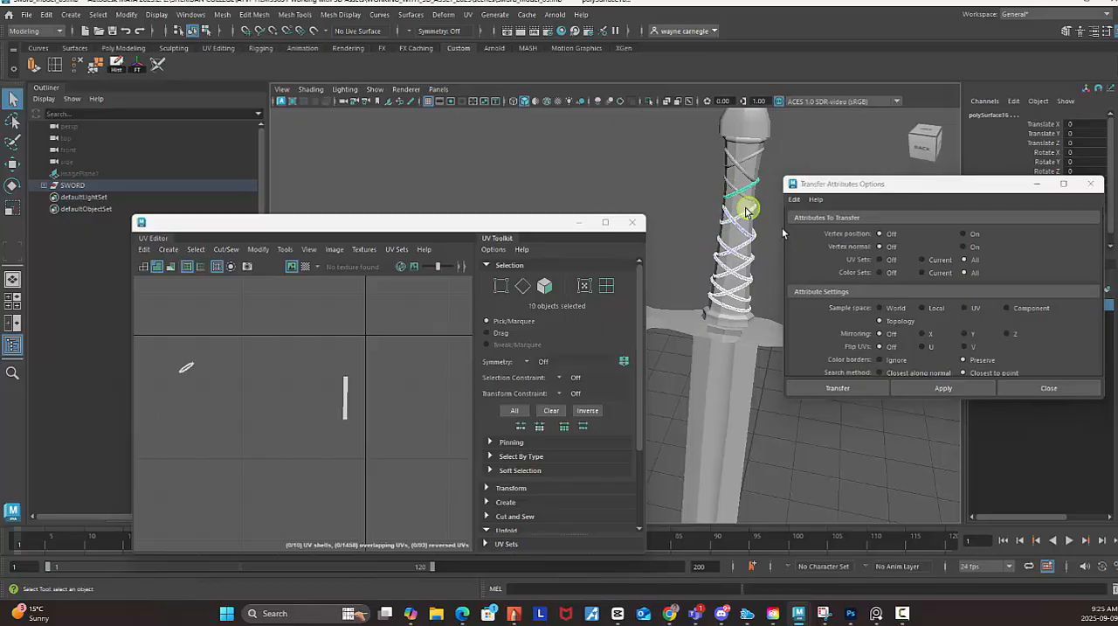
pyautogui.click(926, 388)
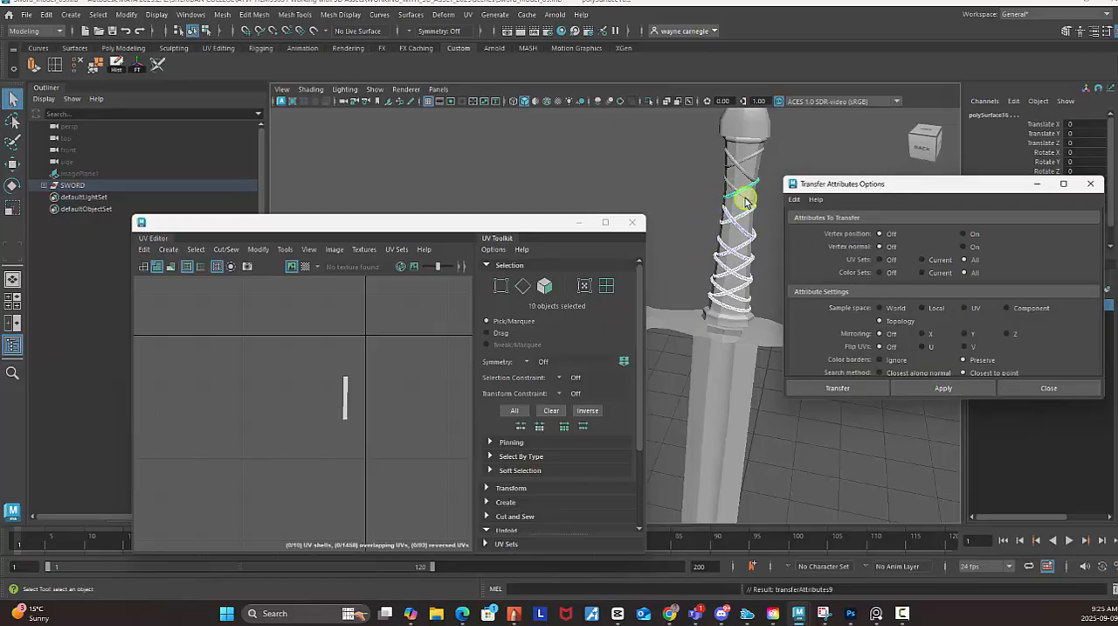
pyautogui.keyDown('shift'); pyautogui.click(739, 192); pyautogui.keyUp('shift')
pyautogui.click(944, 387)
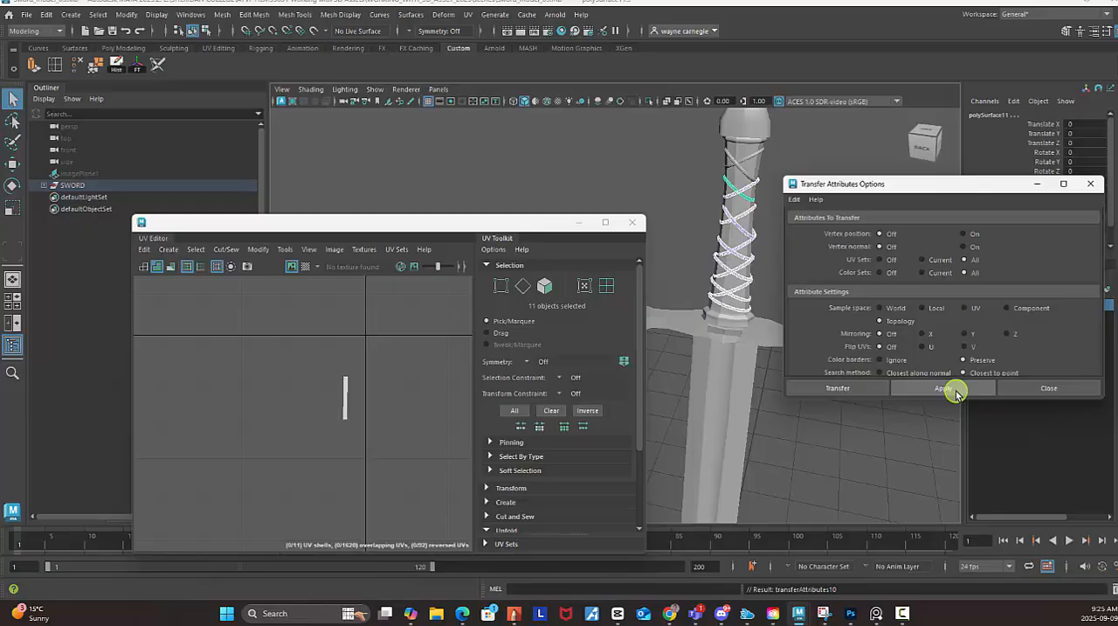
pyautogui.keyDown('shift'); pyautogui.click(746, 175); pyautogui.keyUp('shift')
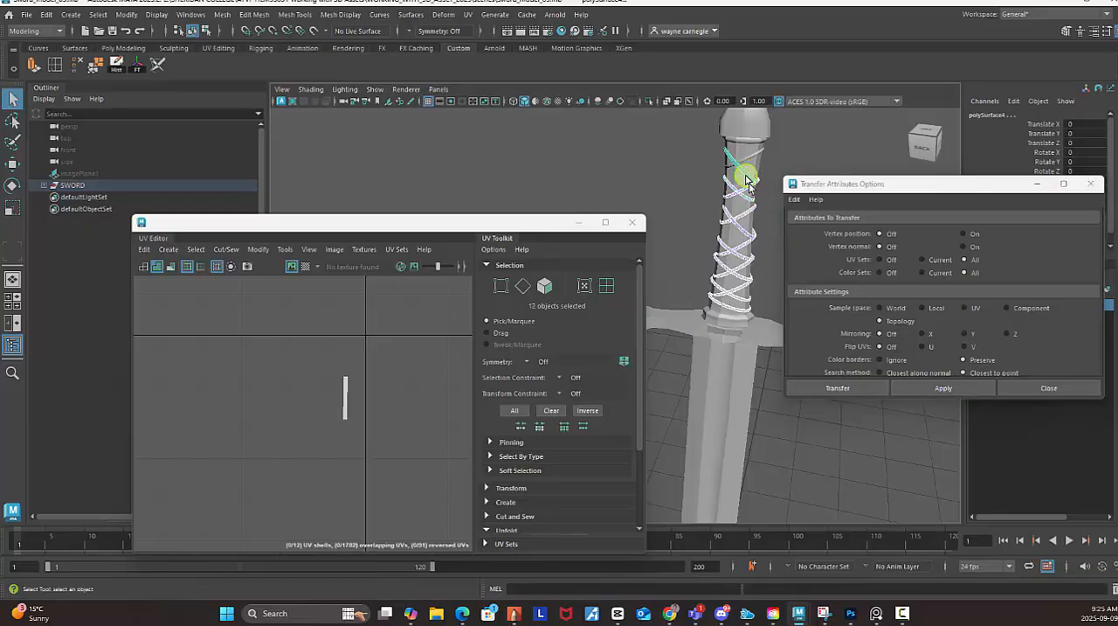
pyautogui.click(986, 382)
pyautogui.scroll(-3, 371, 430)
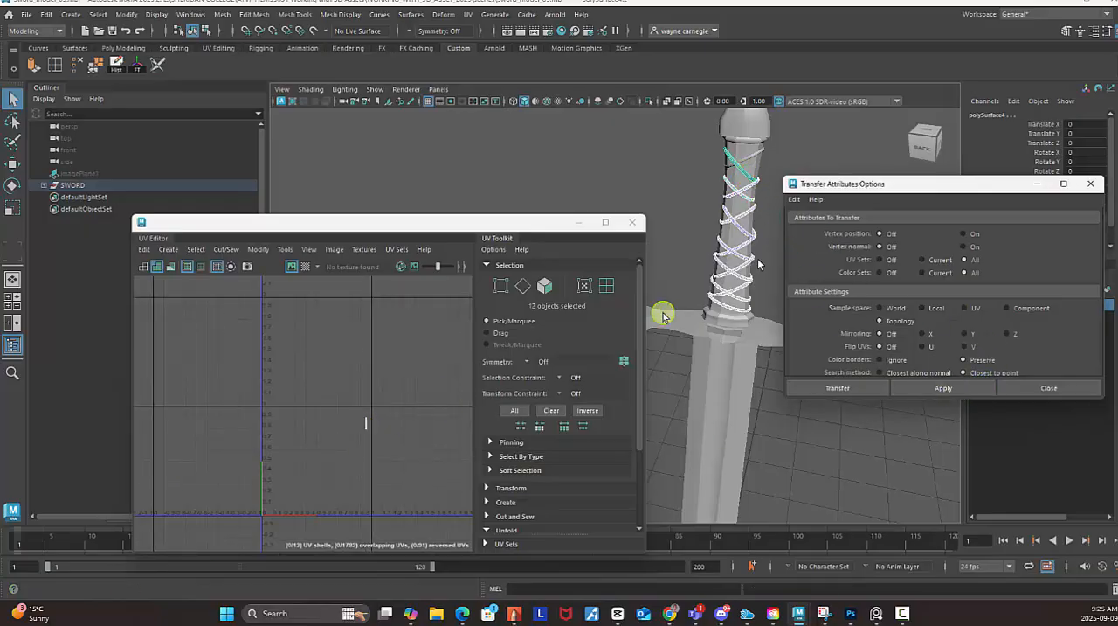
pyautogui.keyDown('shift'); pyautogui.click(753, 159); pyautogui.keyUp('shift')
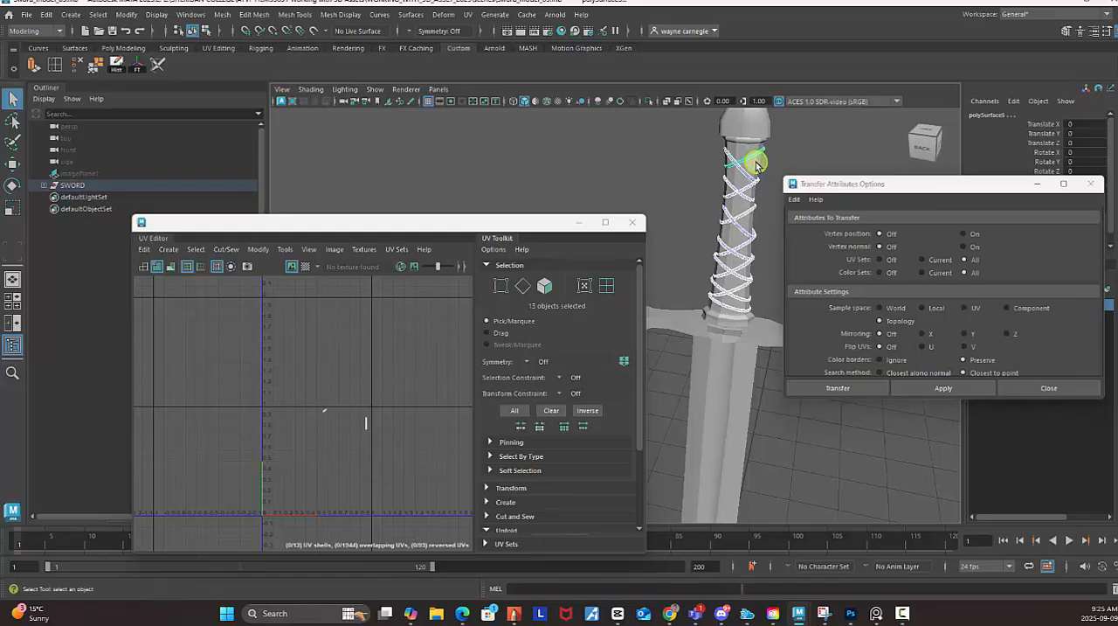
pyautogui.click(938, 384)
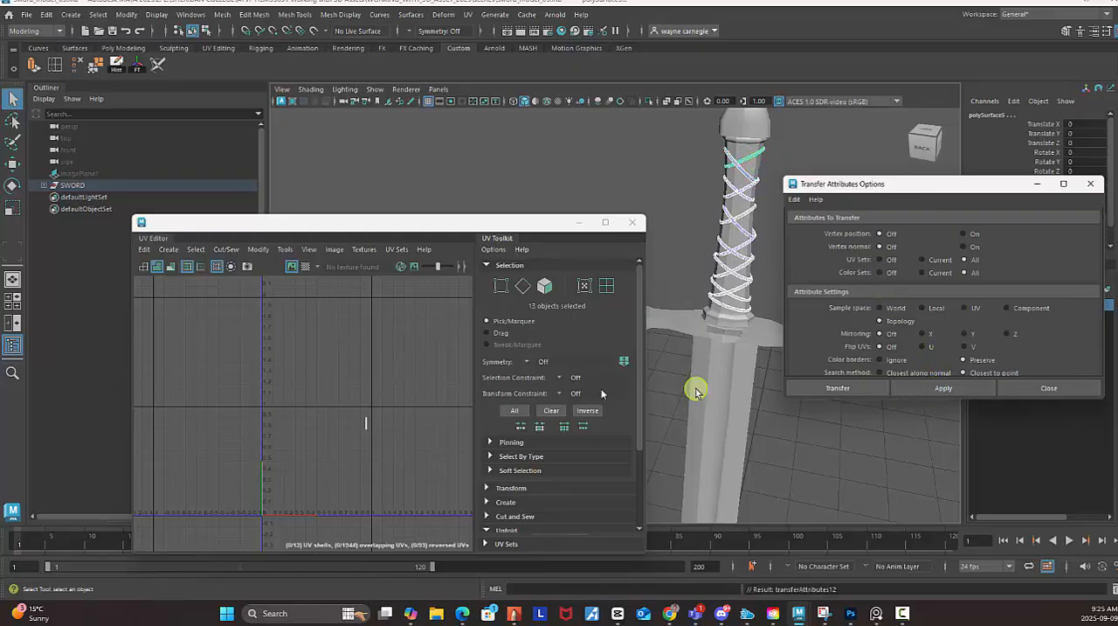
pyautogui.scroll(4, 392, 434)
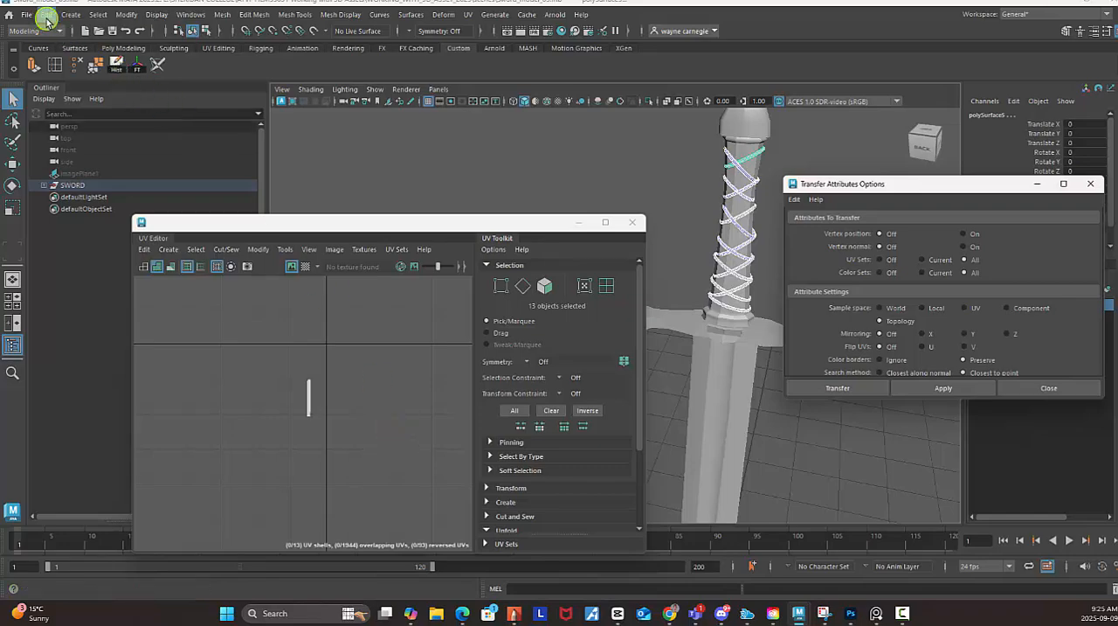
# Delete the construction history of the selected handle rings.
pyautogui.click(46, 16)
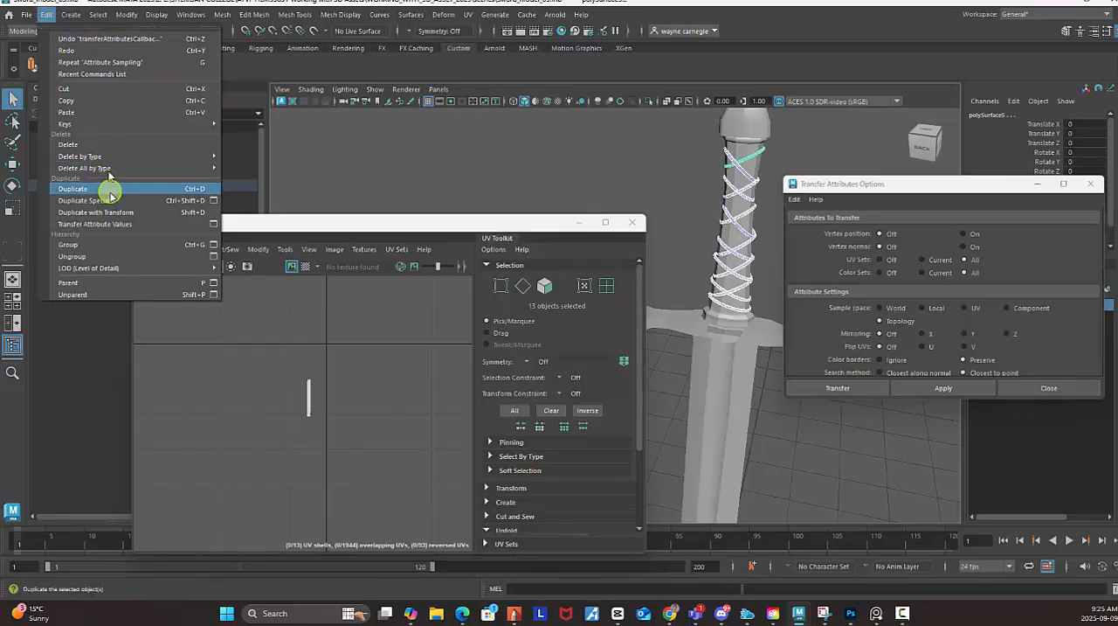
pyautogui.moveTo(210, 168)
pyautogui.click(262, 168)
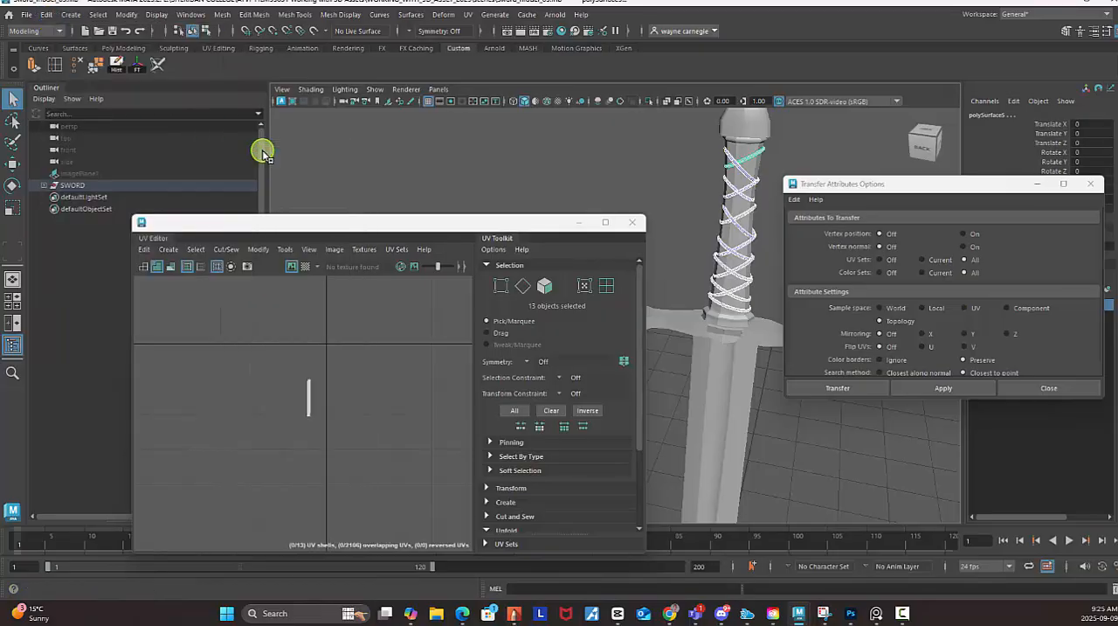
# Enlarge the UV Editor to full screen and select all thirteen stacked ring UV shells.
pyautogui.moveTo(835, 190); pyautogui.dragTo(853, 403)
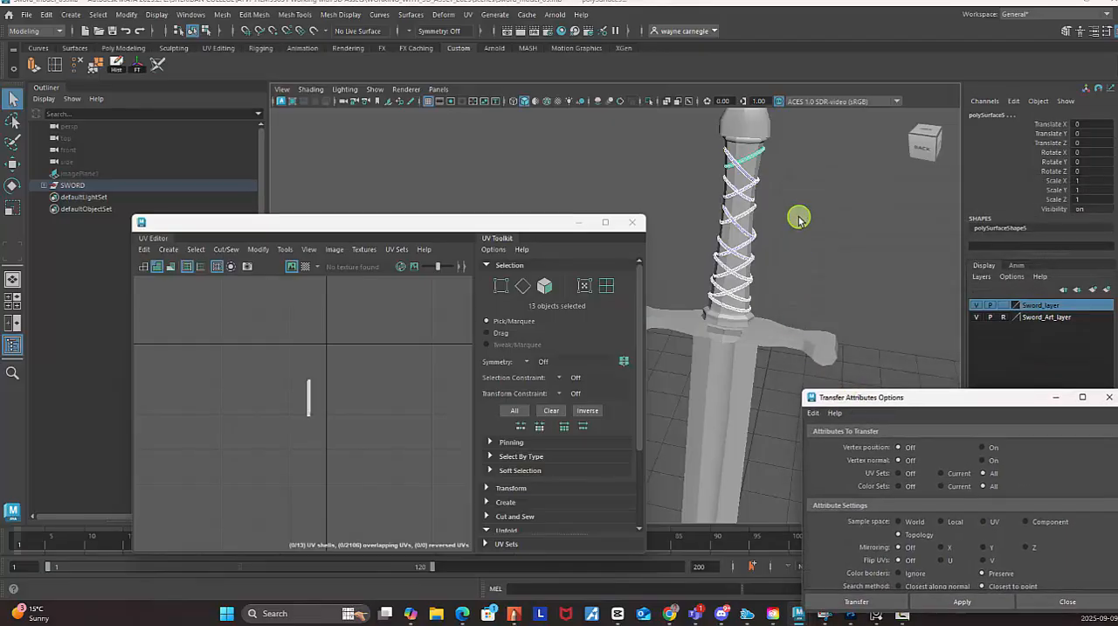
pyautogui.scroll(-2, 854, 234)
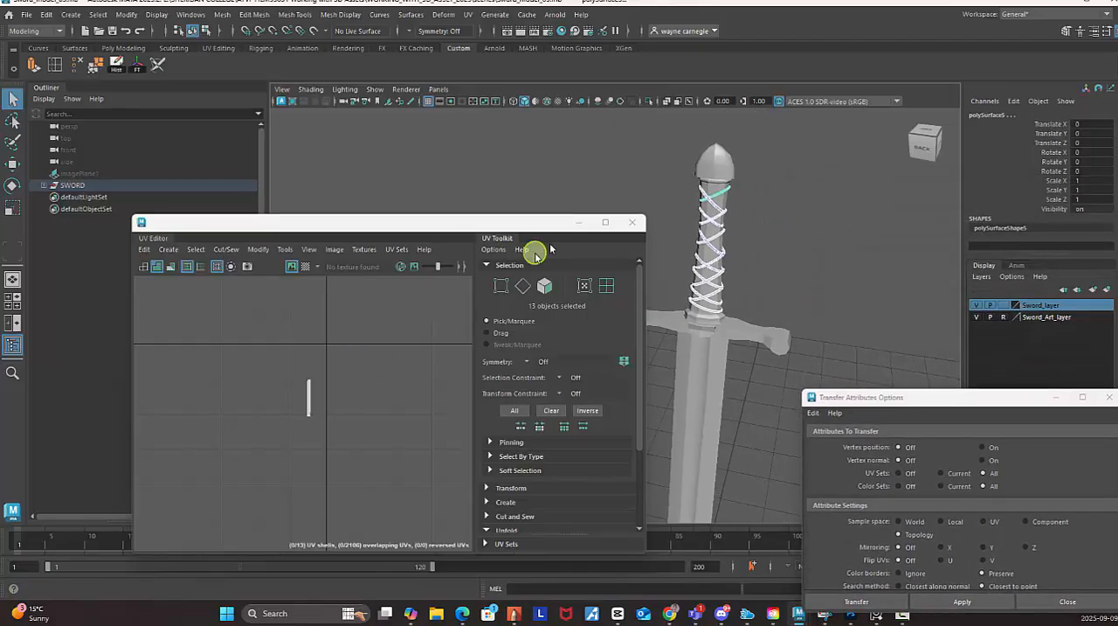
pyautogui.click(608, 223)
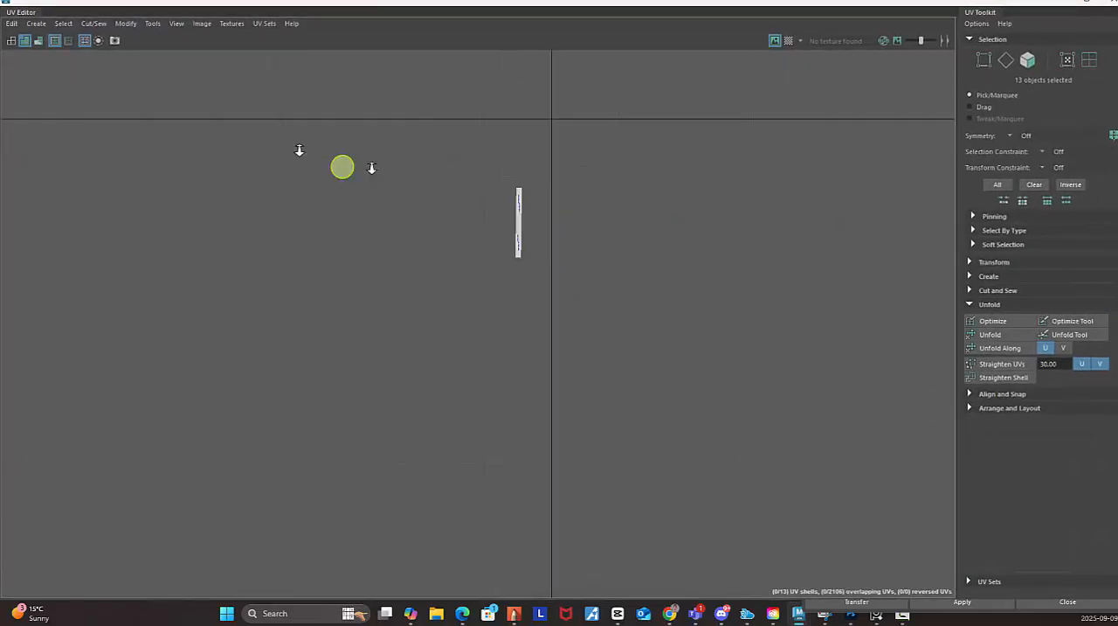
pyautogui.keyDown('alt'); pyautogui.moveTo(450, 190); pyautogui.dragTo(243, 146, button='right'); pyautogui.keyUp('alt')
pyautogui.keyDown('alt'); pyautogui.moveTo(564, 219); pyautogui.dragTo(647, 228, button='right'); pyautogui.keyUp('alt')
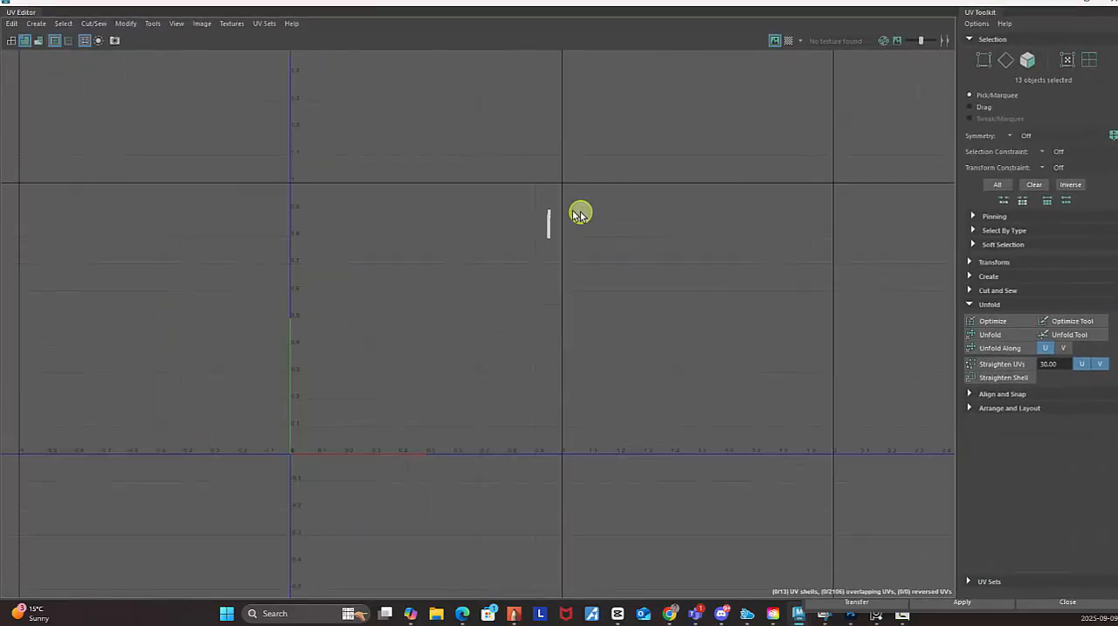
pyautogui.moveTo(516, 197); pyautogui.dragTo(479, 172, button='right')
pyautogui.moveTo(486, 139); pyautogui.dragTo(661, 368)
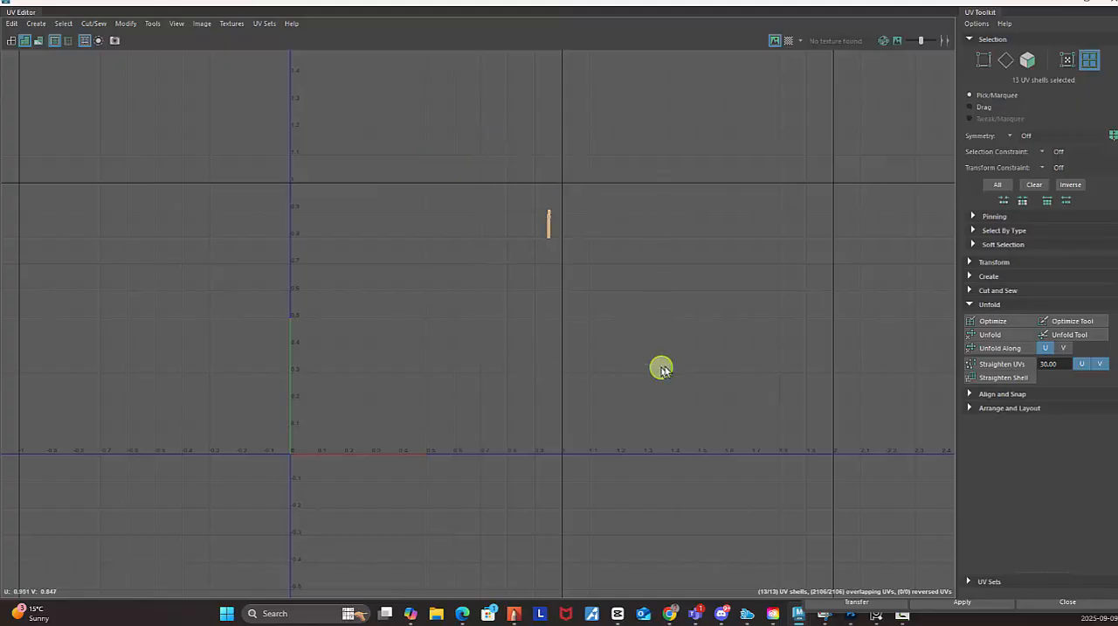
# Run an automatic Layout on the selected ring shells to spread them side by side in the UV tile.
pyautogui.click(1002, 408)
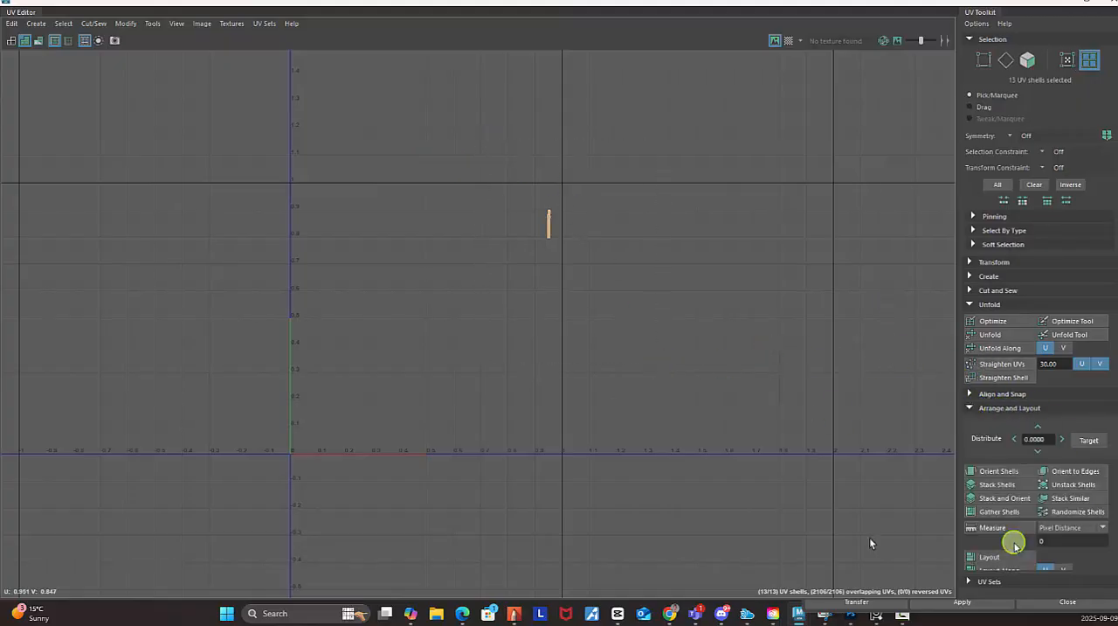
pyautogui.scroll(-1, 1011, 454)
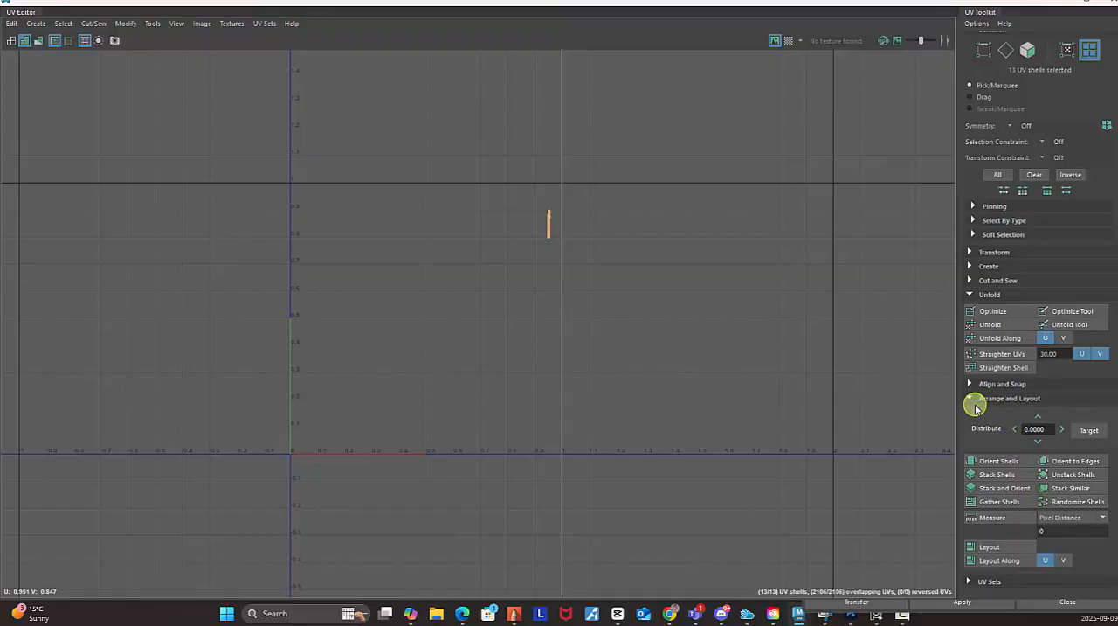
pyautogui.click(999, 548)
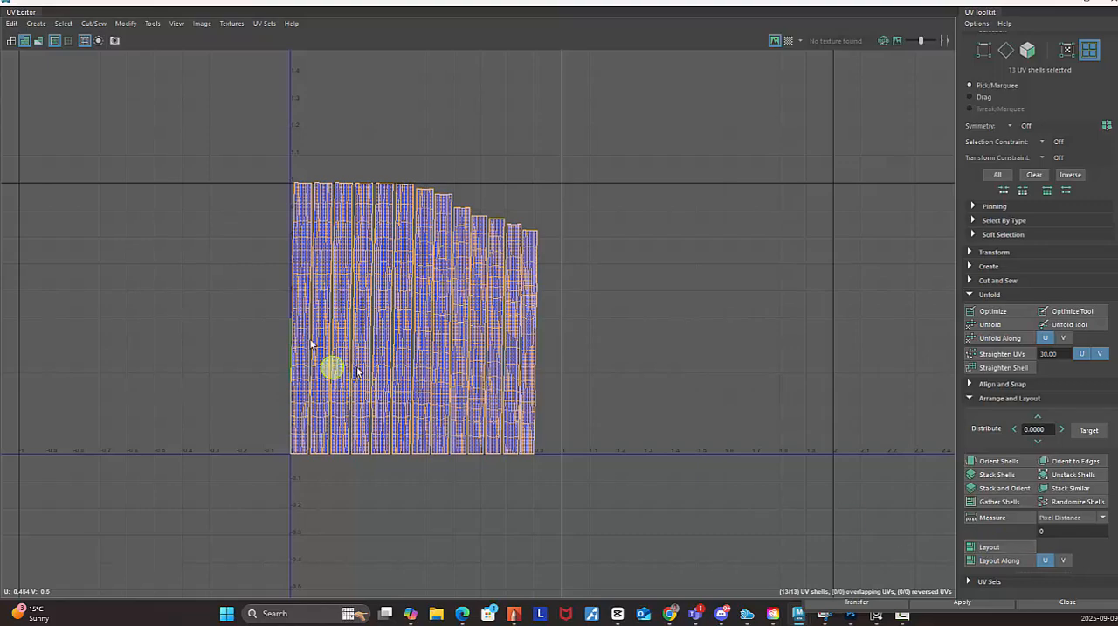
# Scale down the laid-out ring shells and move them into the tile beside the 0–1 space, around U 1.52, V 0.566.
pyautogui.scroll(-3, 703, 341)
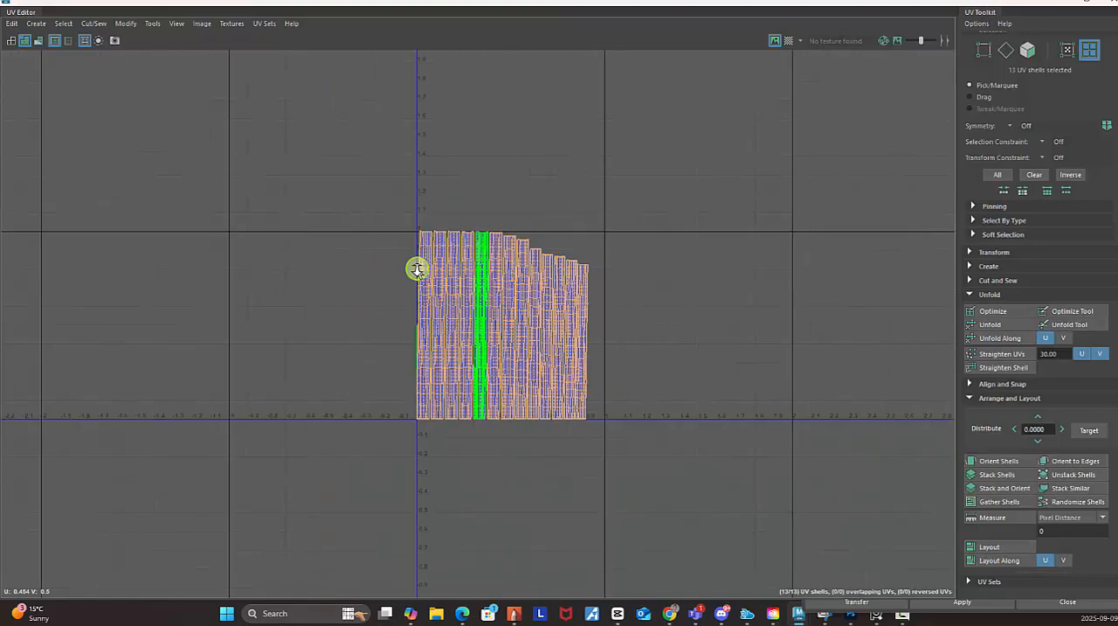
pyautogui.press('w')
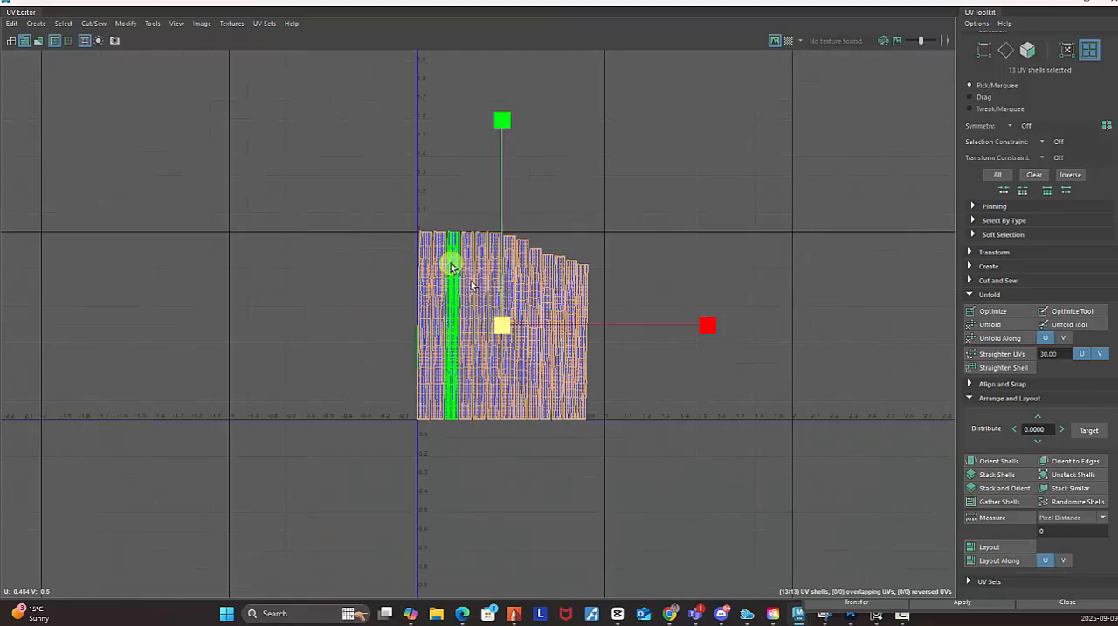
pyautogui.moveTo(505, 334); pyautogui.dragTo(702, 312)
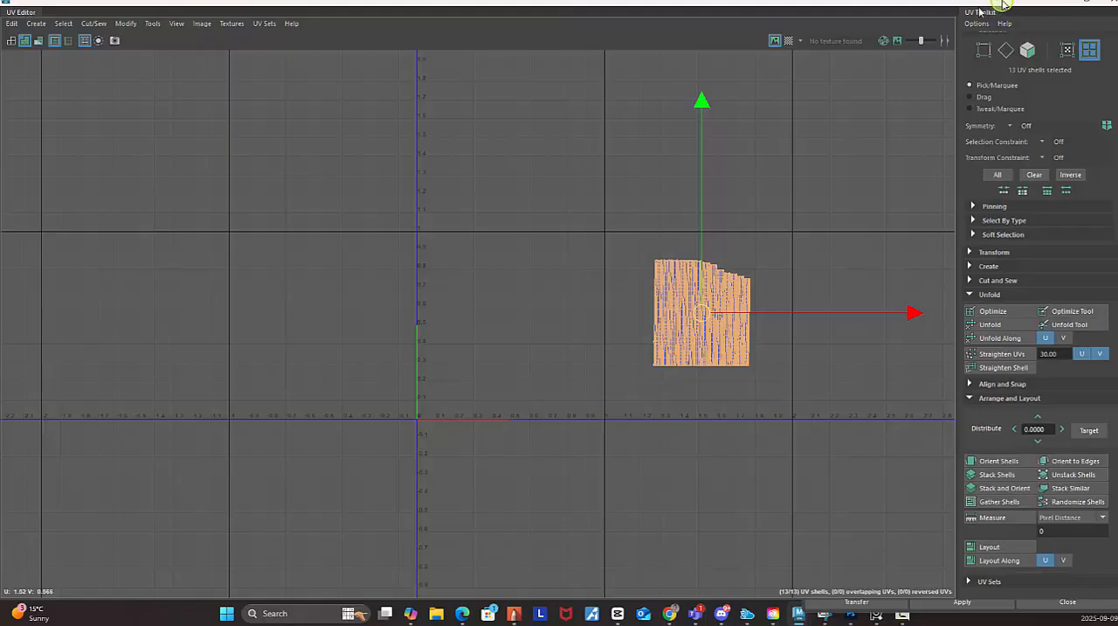
# Restore the UV Editor to a smaller window beside the model and select every piece of the sword.
pyautogui.moveTo(982, 10); pyautogui.dragTo(332, 207)
pyautogui.moveTo(706, 225); pyautogui.dragTo(769, 208, button='right')
pyautogui.click(831, 194)
pyautogui.scroll(-5, 785, 270)
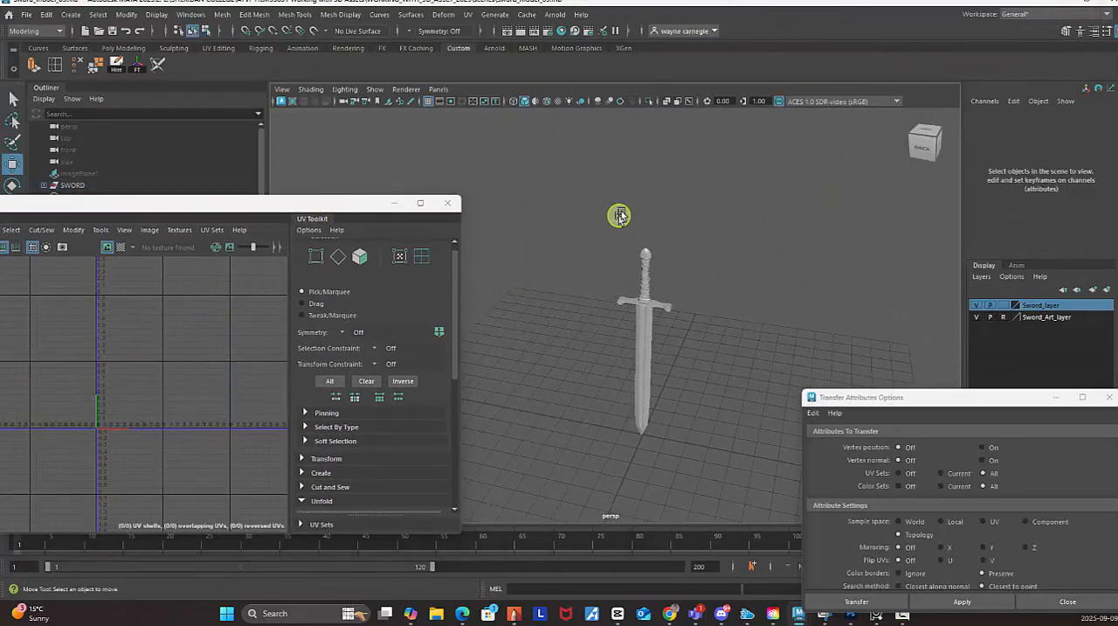
pyautogui.moveTo(587, 180); pyautogui.dragTo(747, 346)
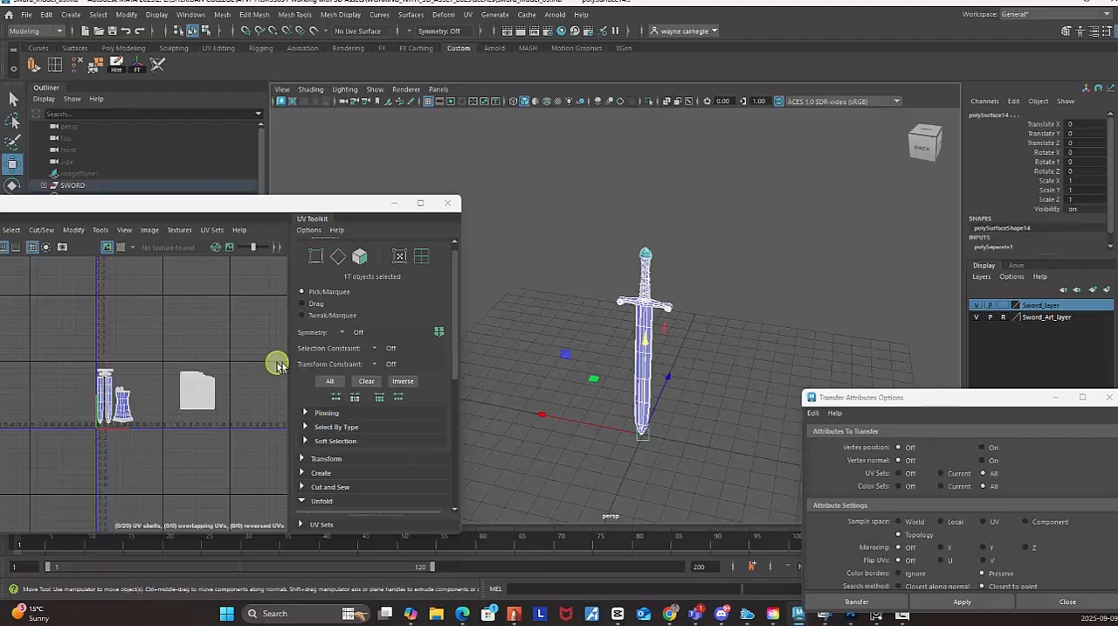
# Delete the construction history of the selected sword pieces and combine them into a single mesh.
pyautogui.click(115, 64)
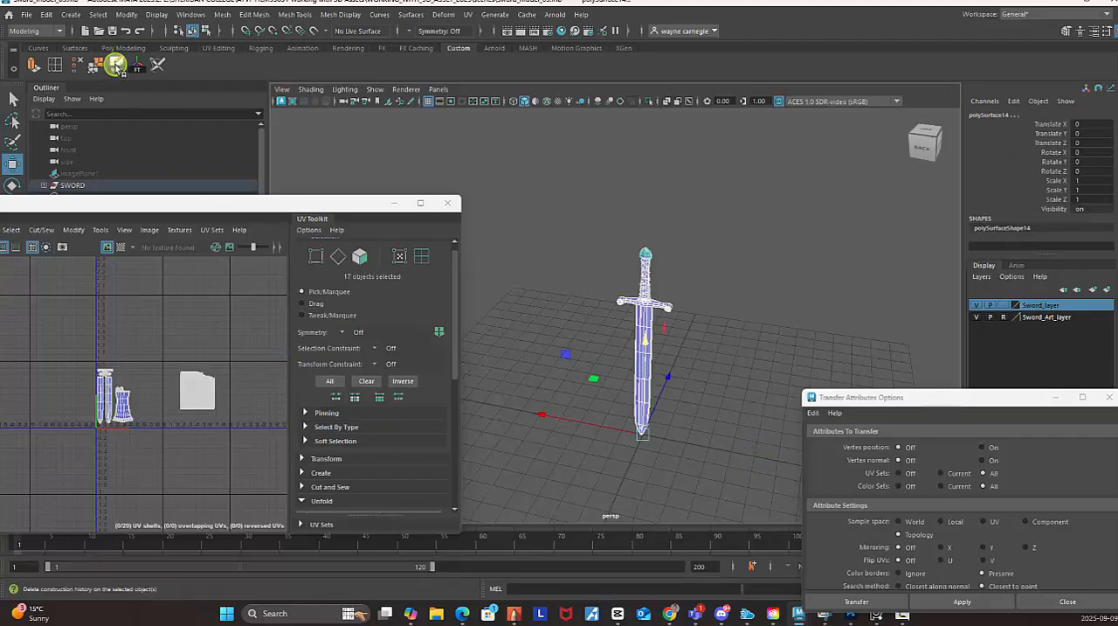
pyautogui.click(225, 15)
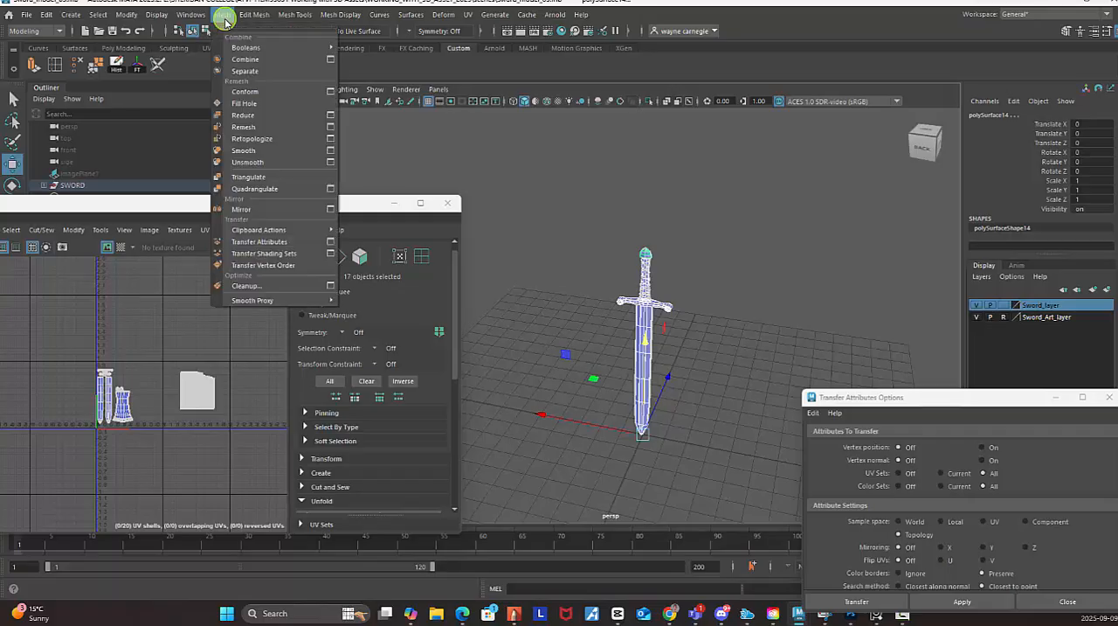
pyautogui.click(249, 55)
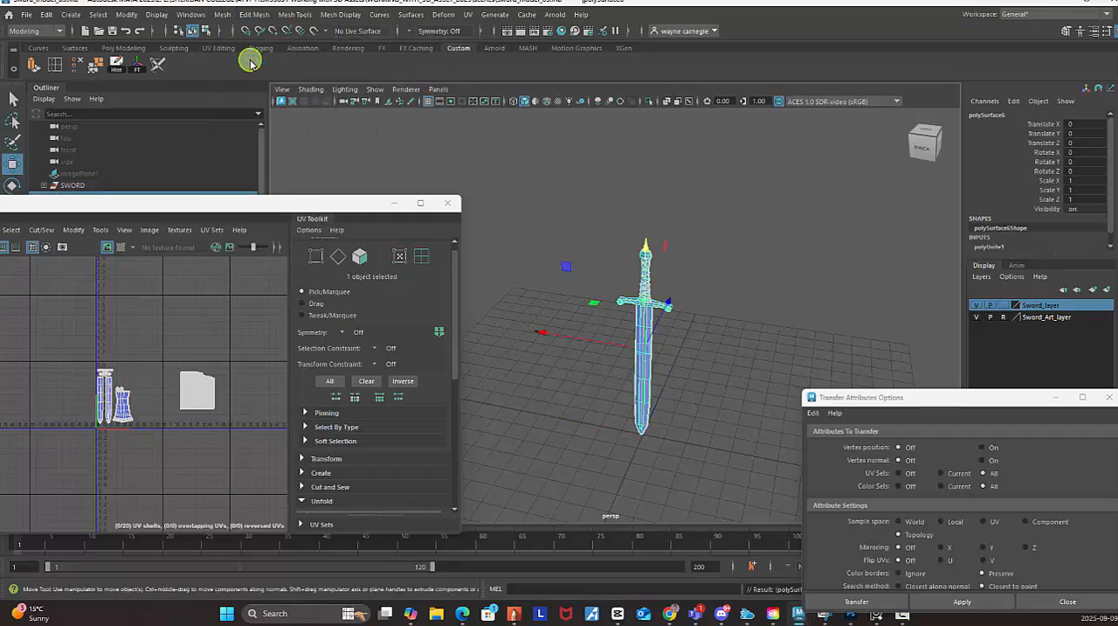
# Delete the combined mesh's construction history and rename the mesh SWORD.
pyautogui.moveTo(192, 202); pyautogui.dragTo(224, 250)
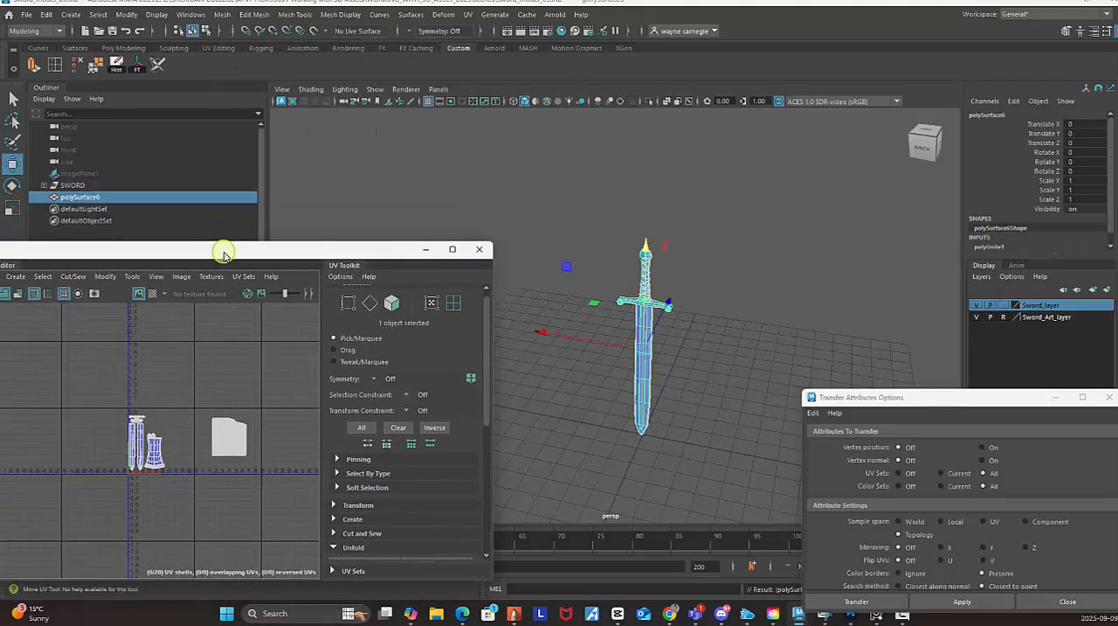
pyautogui.click(80, 185)
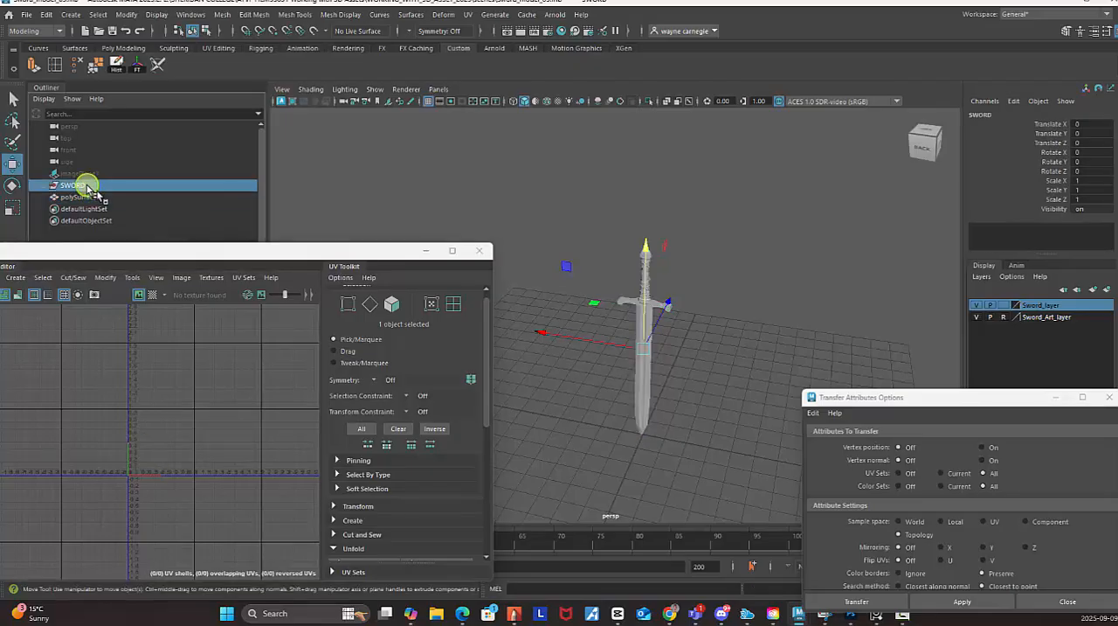
pyautogui.click(113, 198)
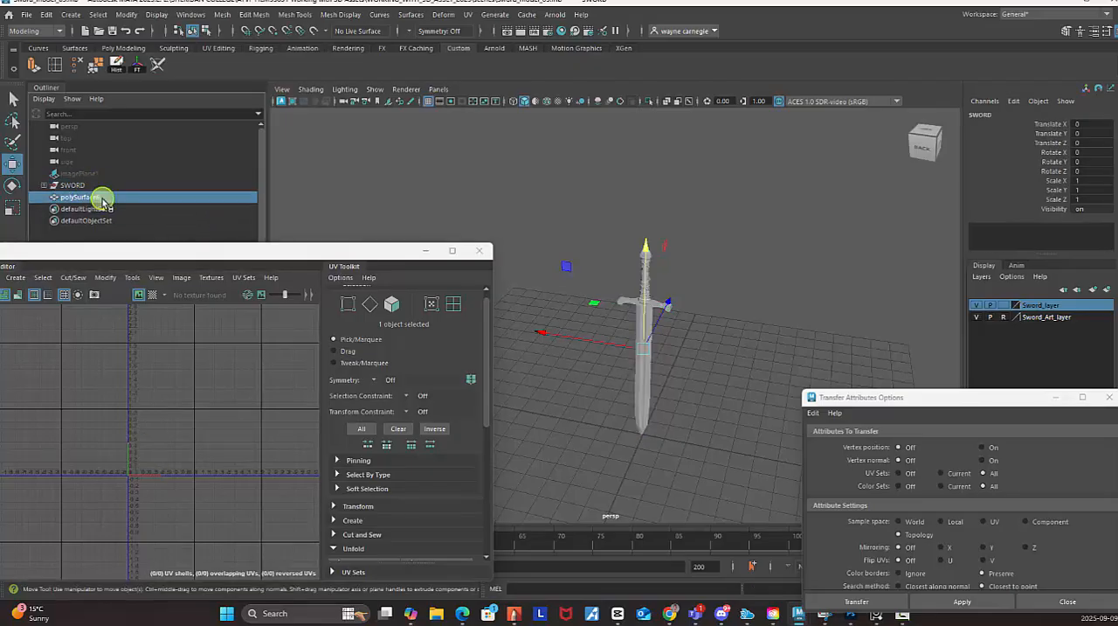
pyautogui.click(116, 63)
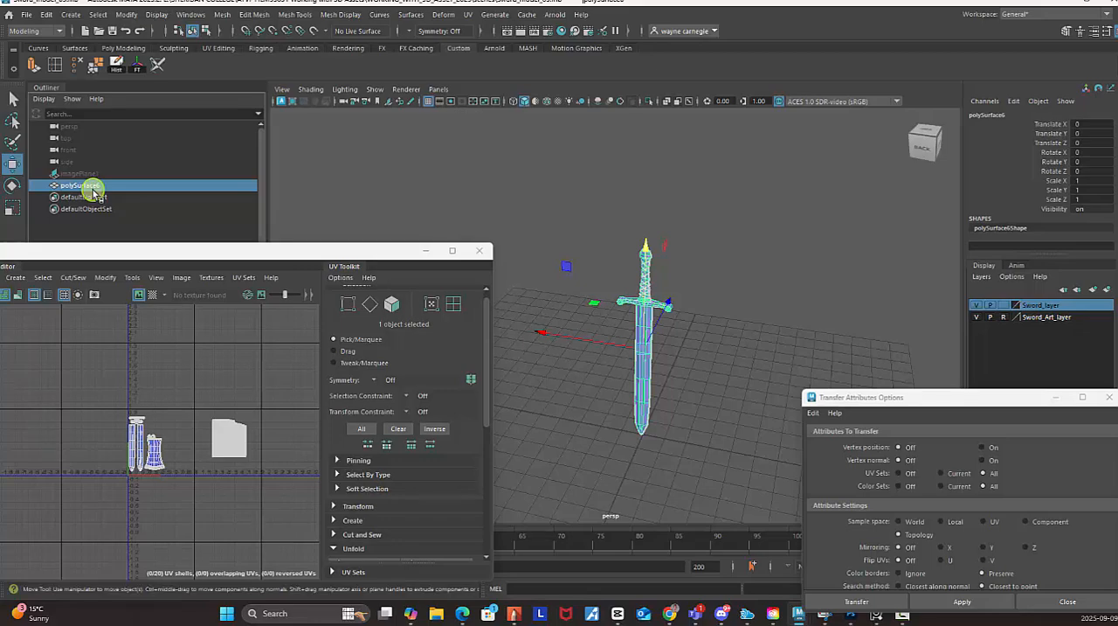
pyautogui.doubleClick(94, 186)
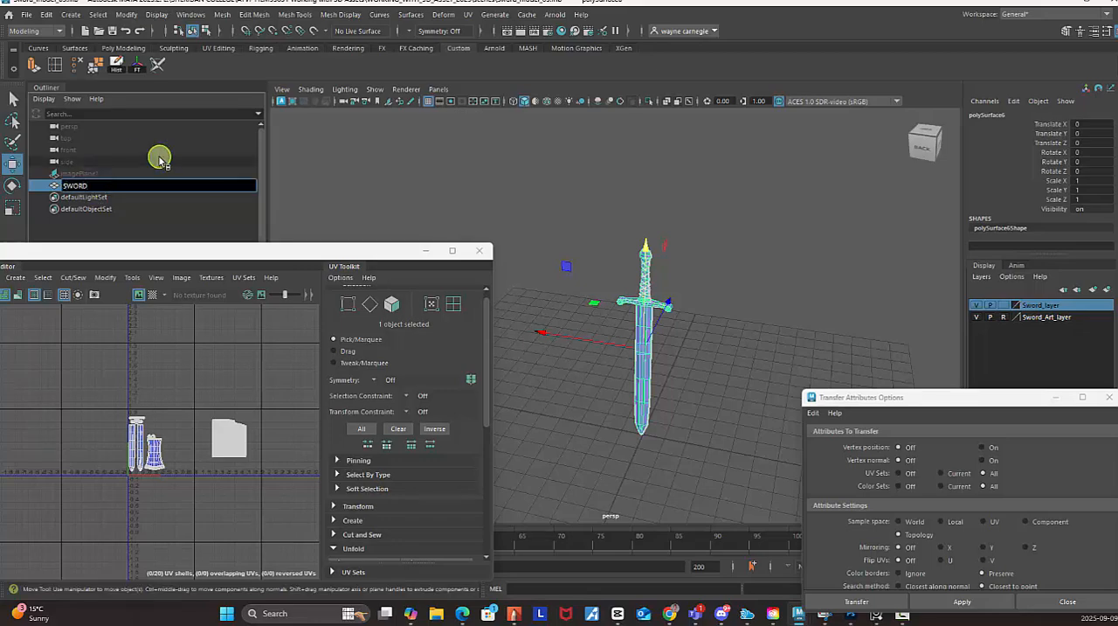
pyautogui.write('SWORD')
pyautogui.press('Return')
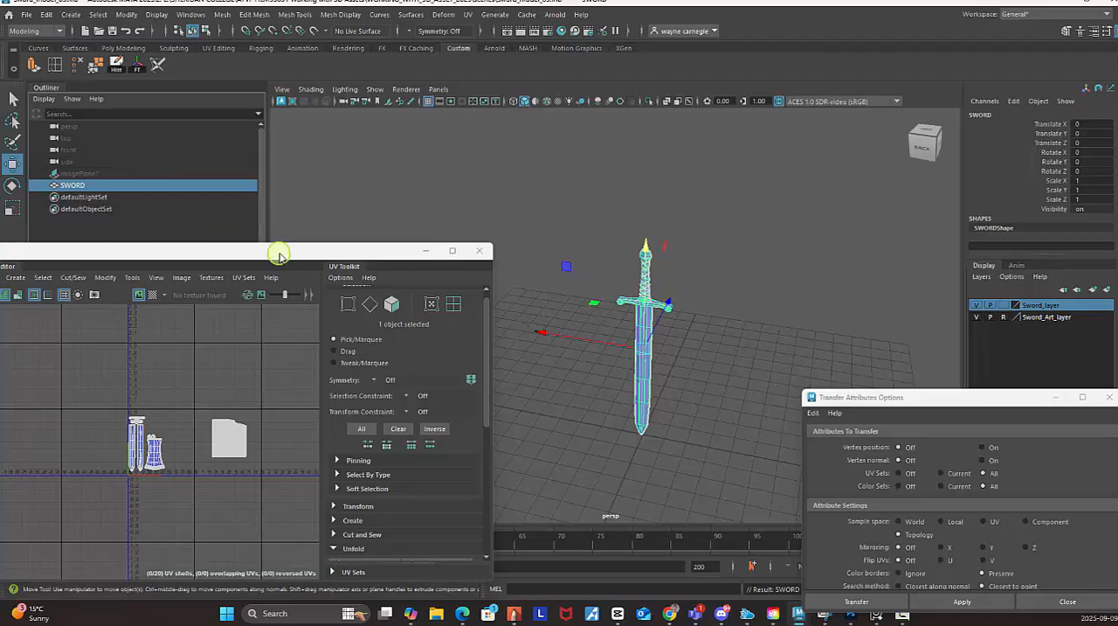
# Enlarge the UV Editor, select the seven non-ring UV shells in the 0–1 tile and run an automatic Layout on them.
pyautogui.moveTo(283, 250); pyautogui.dragTo(434, 177)
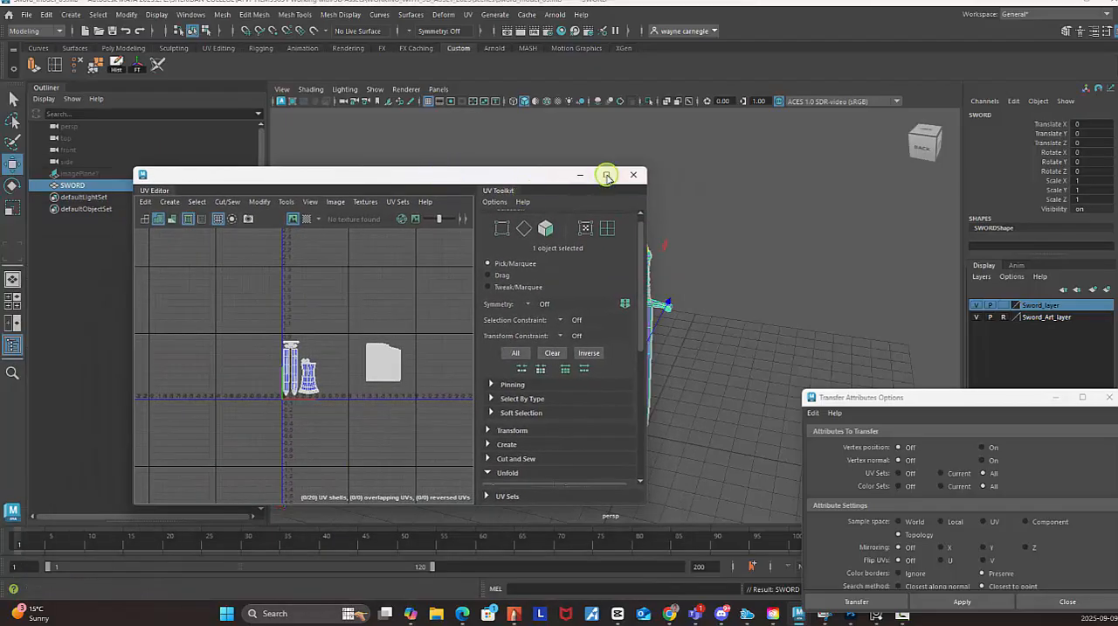
pyautogui.click(607, 175)
pyautogui.scroll(5, 553, 312)
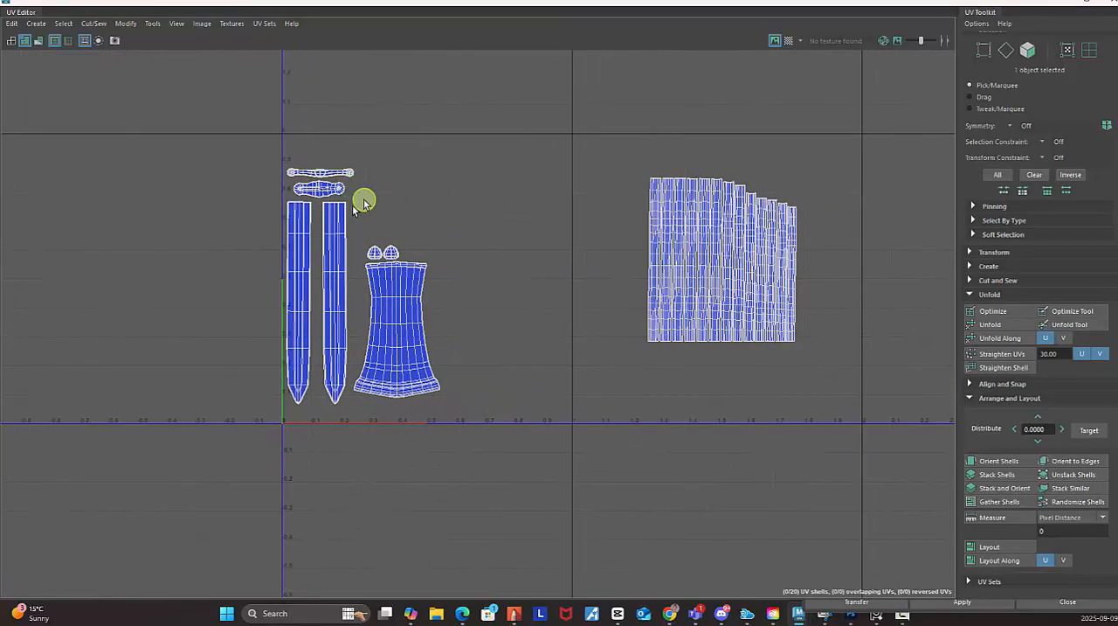
pyautogui.scroll(2, 680, 284)
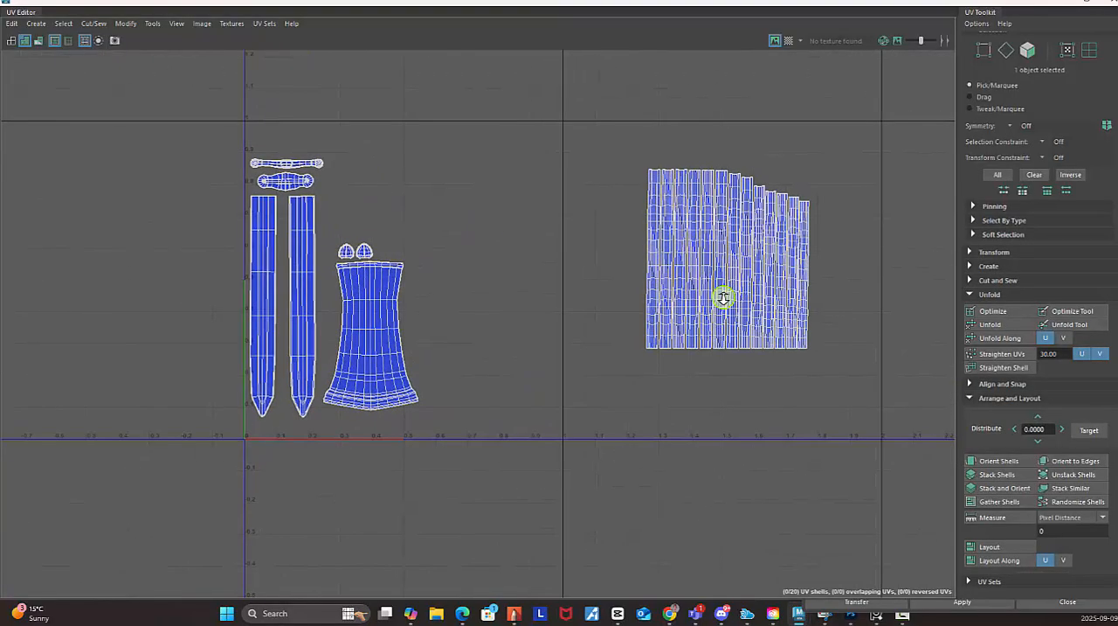
pyautogui.keyDown('alt'); pyautogui.moveTo(562, 284); pyautogui.dragTo(508, 280, button='middle'); pyautogui.keyUp('alt')
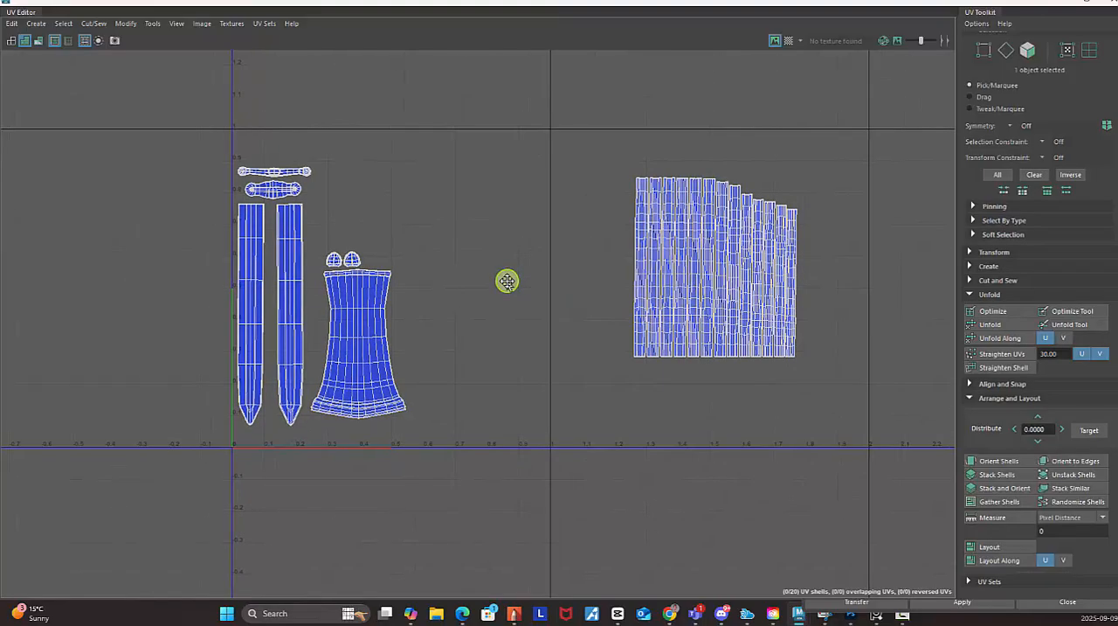
pyautogui.rightClick(439, 255)
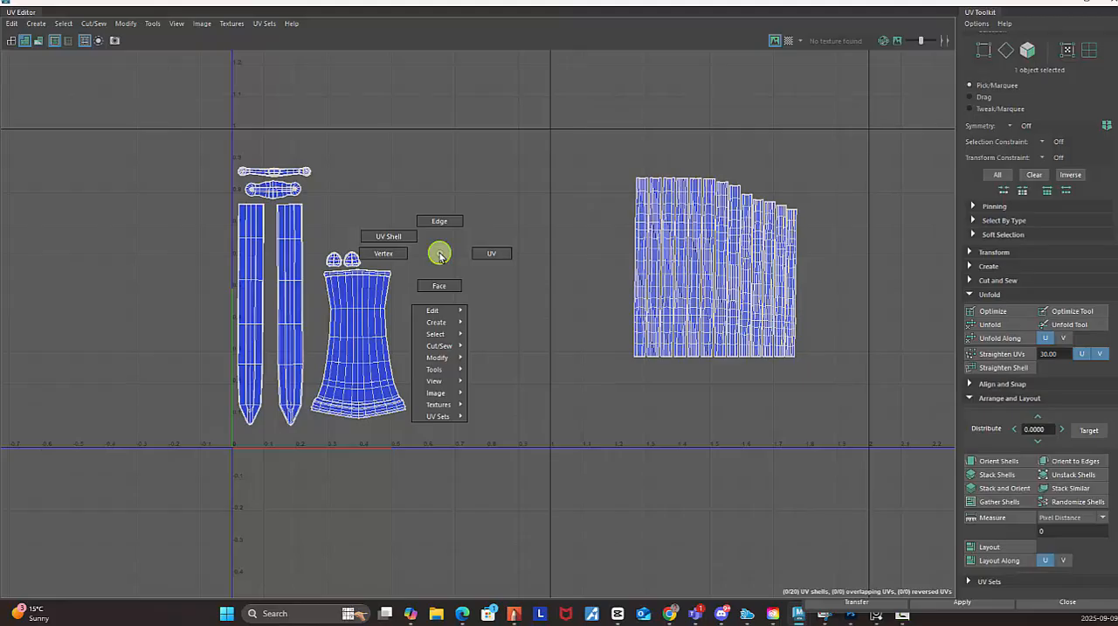
pyautogui.click(384, 236)
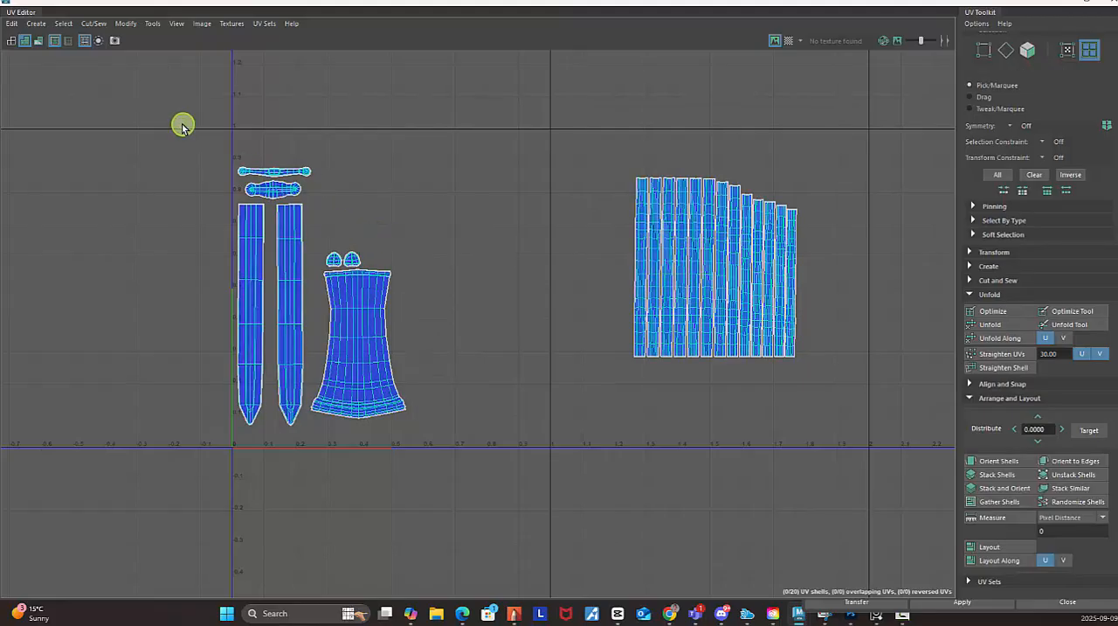
pyautogui.moveTo(183, 125); pyautogui.dragTo(482, 547)
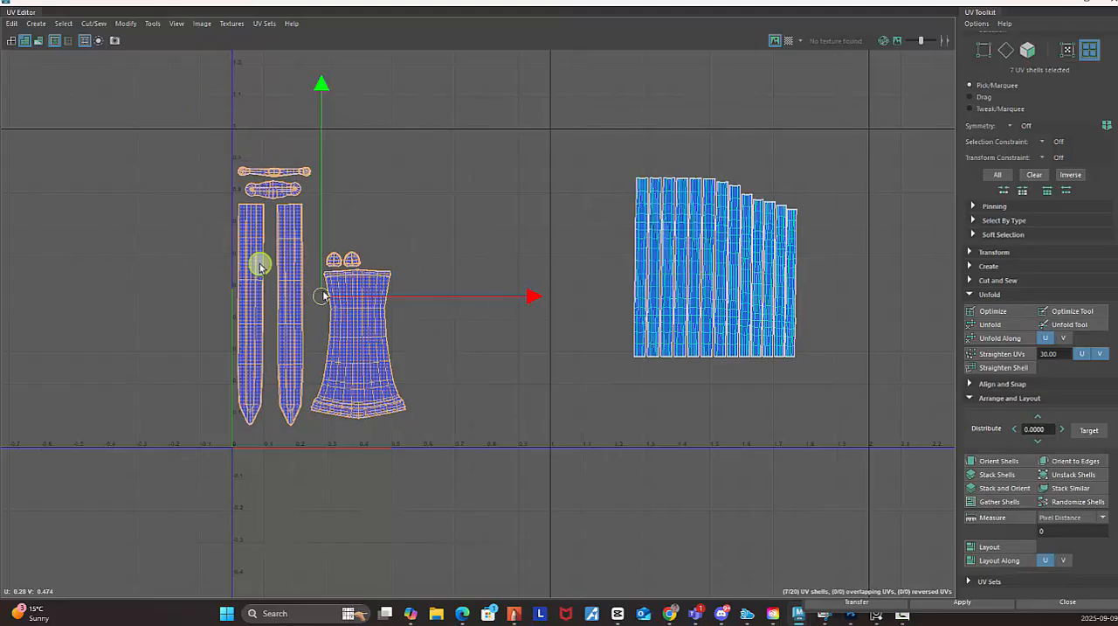
pyautogui.click(1009, 550)
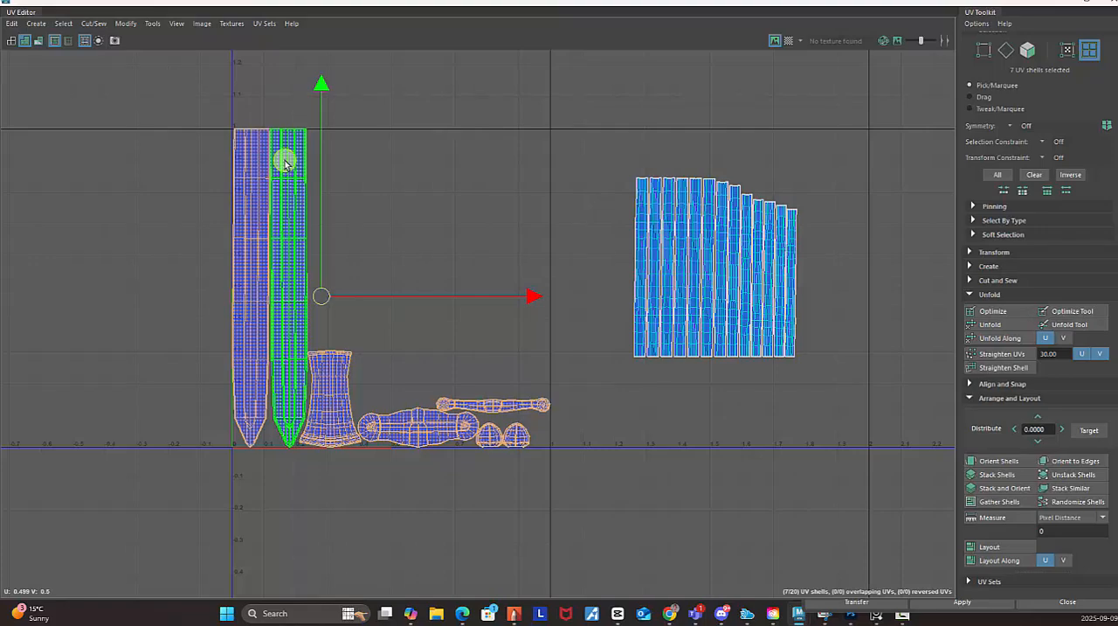
# Restore the UV Editor to a smaller window beside the model and turn on the checker map display.
pyautogui.click(1088, 7)
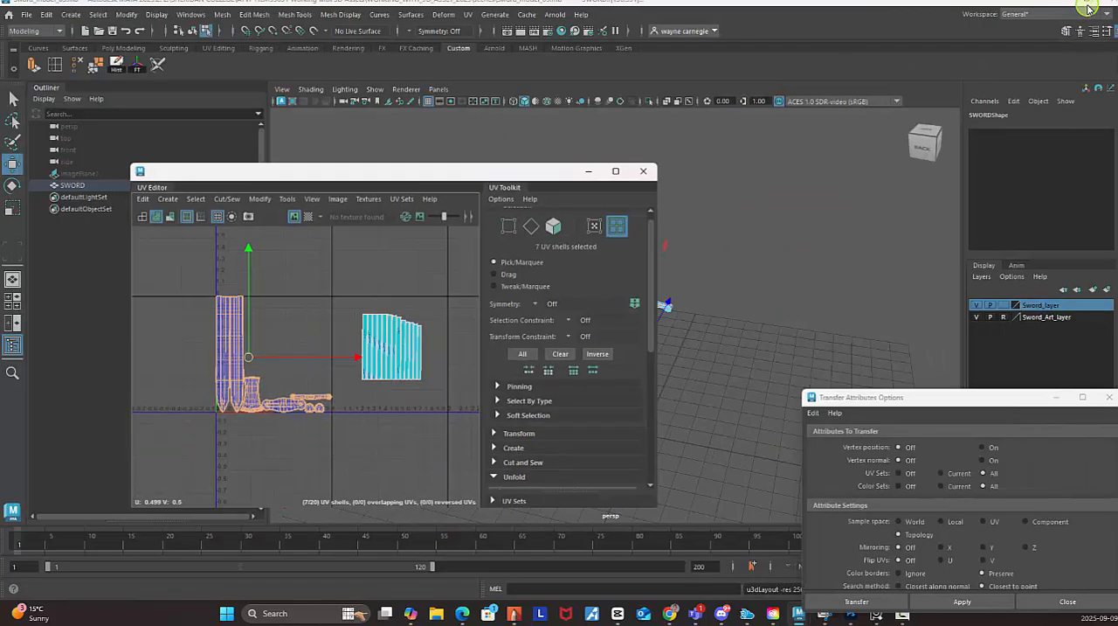
pyautogui.moveTo(511, 180); pyautogui.dragTo(388, 163)
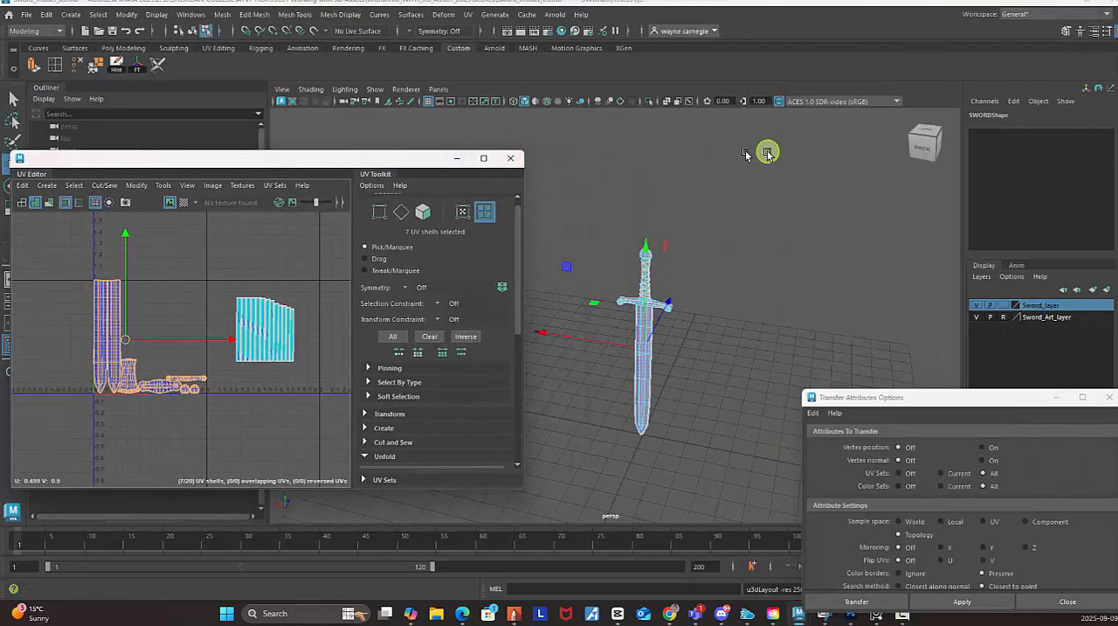
pyautogui.click(189, 205)
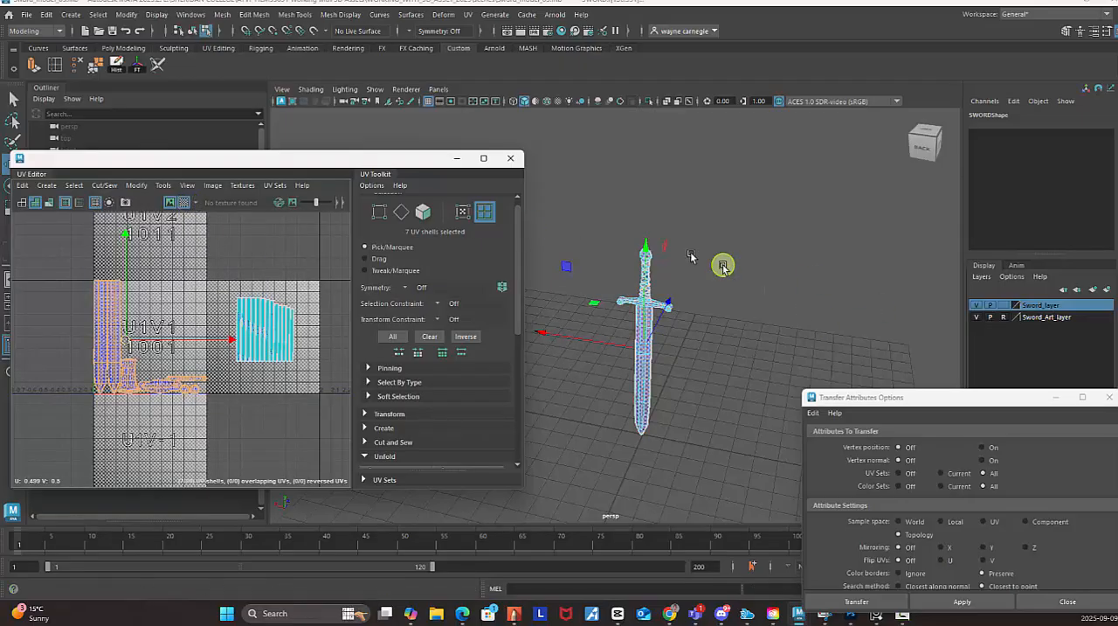
# Examine the checker pattern on the front and back of the sword's blade, and turn the checker map off.
pyautogui.keyDown('alt'); pyautogui.moveTo(722, 265); pyautogui.dragTo(814, 287, button='right'); pyautogui.keyUp('alt')
pyautogui.keyDown('alt'); pyautogui.moveTo(814, 287); pyautogui.dragTo(778, 247); pyautogui.keyUp('alt')
pyautogui.keyDown('alt'); pyautogui.moveTo(778, 247); pyautogui.dragTo(749, 123, button='middle'); pyautogui.keyUp('alt')
pyautogui.keyDown('alt'); pyautogui.moveTo(759, 260); pyautogui.dragTo(814, 292, button='right'); pyautogui.keyUp('alt')
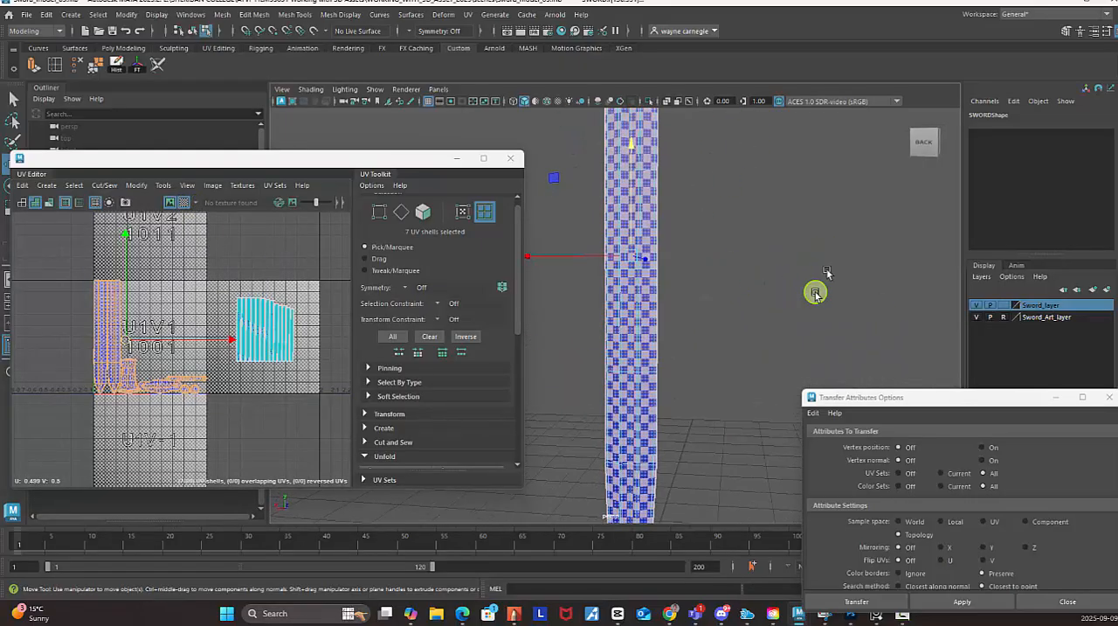
pyautogui.keyDown('alt'); pyautogui.moveTo(769, 221); pyautogui.dragTo(782, 162, button='middle'); pyautogui.keyUp('alt')
pyautogui.keyDown('alt'); pyautogui.moveTo(760, 250); pyautogui.dragTo(861, 263); pyautogui.keyUp('alt')
pyautogui.keyDown('alt'); pyautogui.moveTo(708, 227); pyautogui.dragTo(696, 261); pyautogui.keyUp('alt')
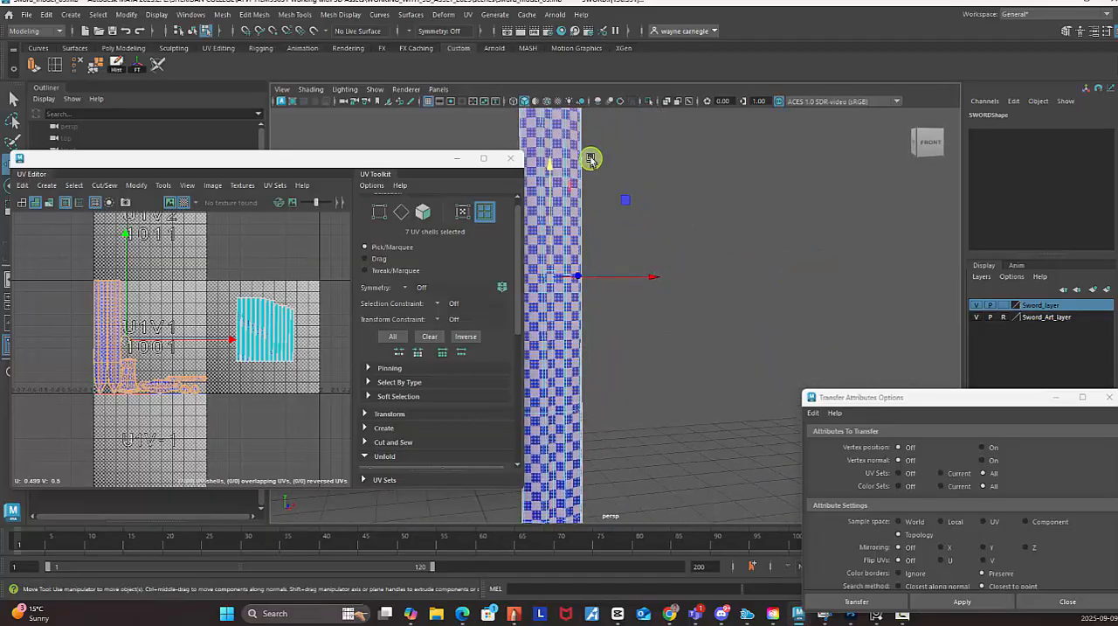
pyautogui.keyDown('alt'); pyautogui.moveTo(812, 294); pyautogui.dragTo(713, 253, button='right'); pyautogui.keyUp('alt')
pyautogui.keyDown('alt'); pyautogui.moveTo(748, 259); pyautogui.dragTo(789, 242, button='middle'); pyautogui.keyUp('alt')
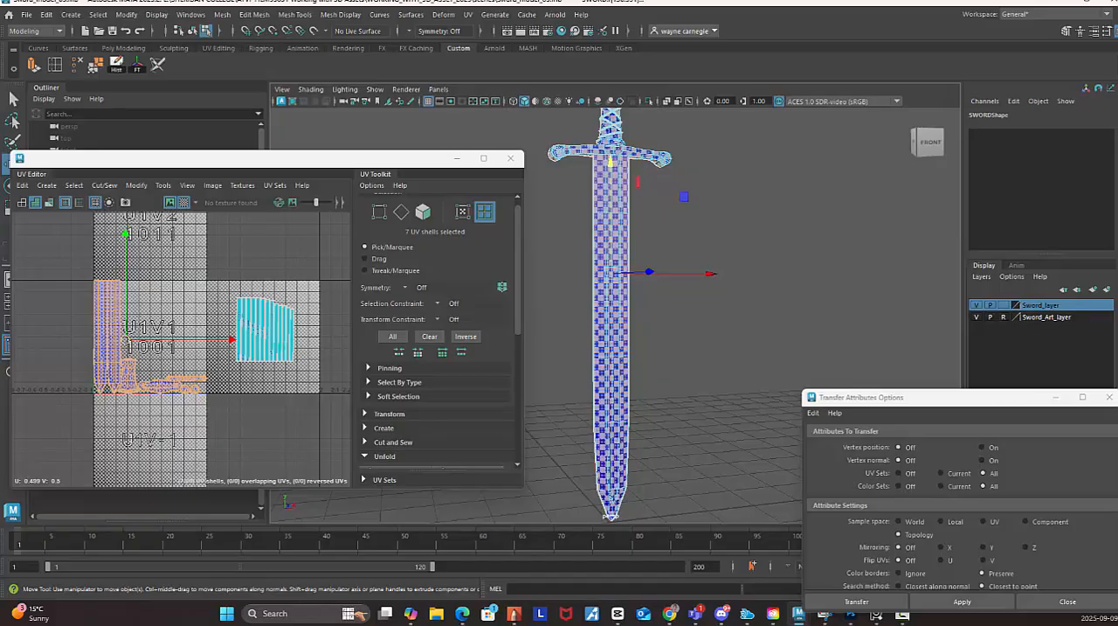
pyautogui.keyDown('alt'); pyautogui.moveTo(643, 244); pyautogui.dragTo(826, 270, button='right'); pyautogui.keyUp('alt')
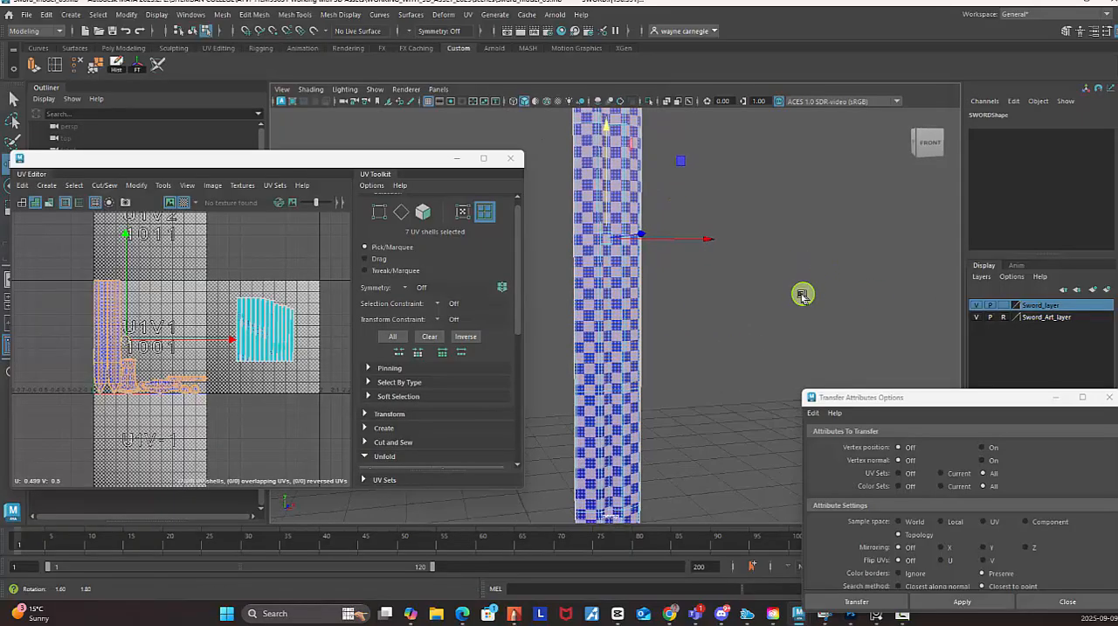
pyautogui.keyDown('alt'); pyautogui.moveTo(804, 295); pyautogui.dragTo(571, 305); pyautogui.keyUp('alt')
pyautogui.keyDown('alt'); pyautogui.moveTo(746, 292); pyautogui.dragTo(688, 285); pyautogui.keyUp('alt')
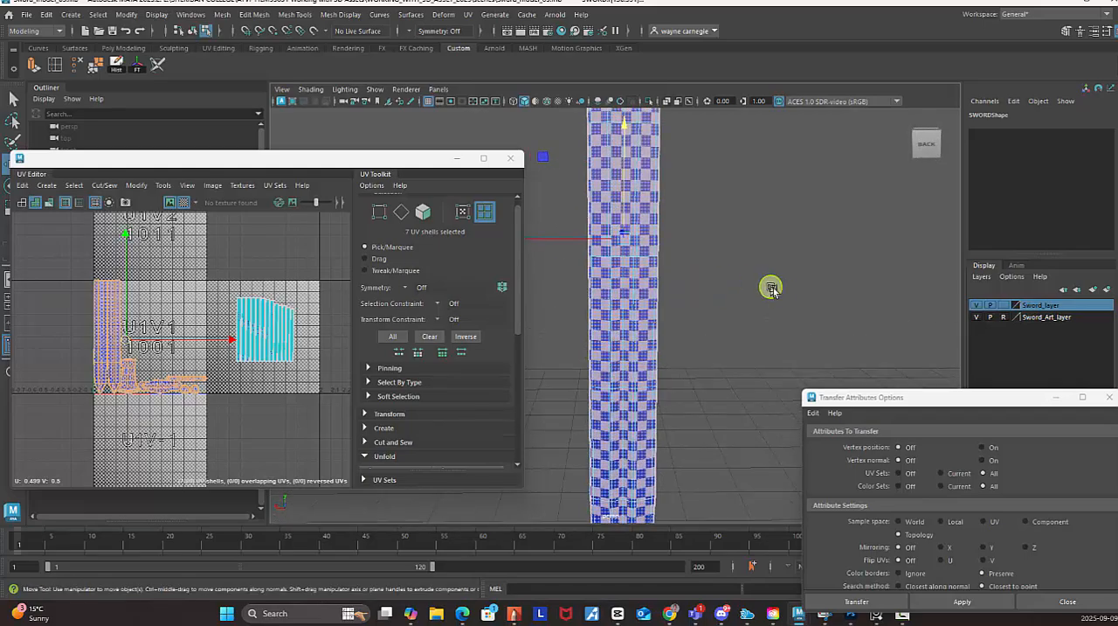
pyautogui.keyDown('alt'); pyautogui.moveTo(778, 291); pyautogui.dragTo(609, 227, button='right'); pyautogui.keyUp('alt')
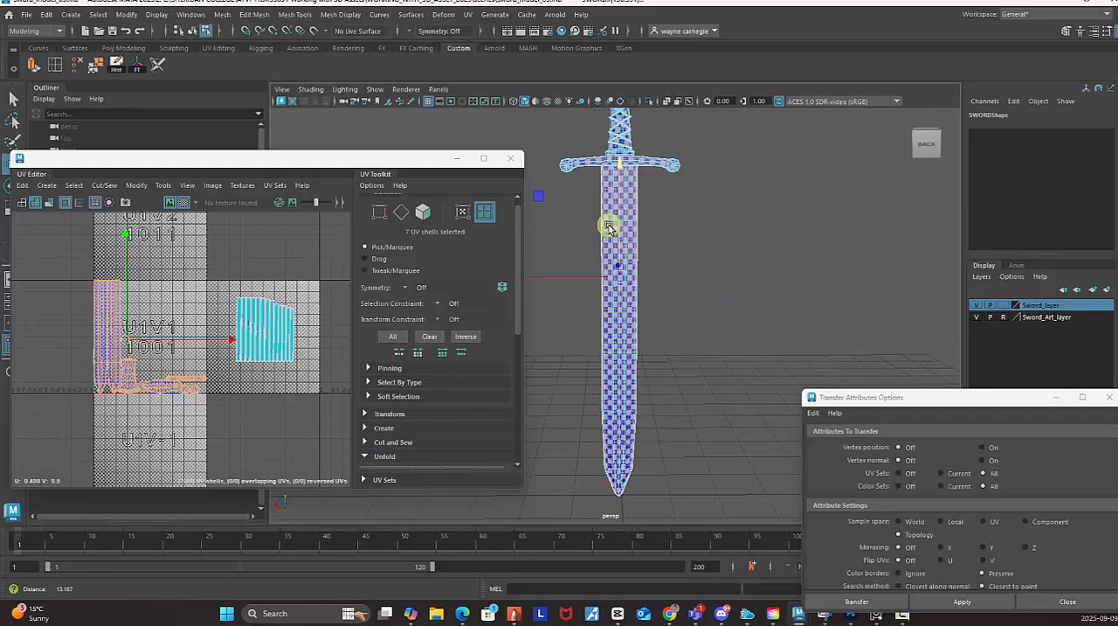
pyautogui.click(631, 293)
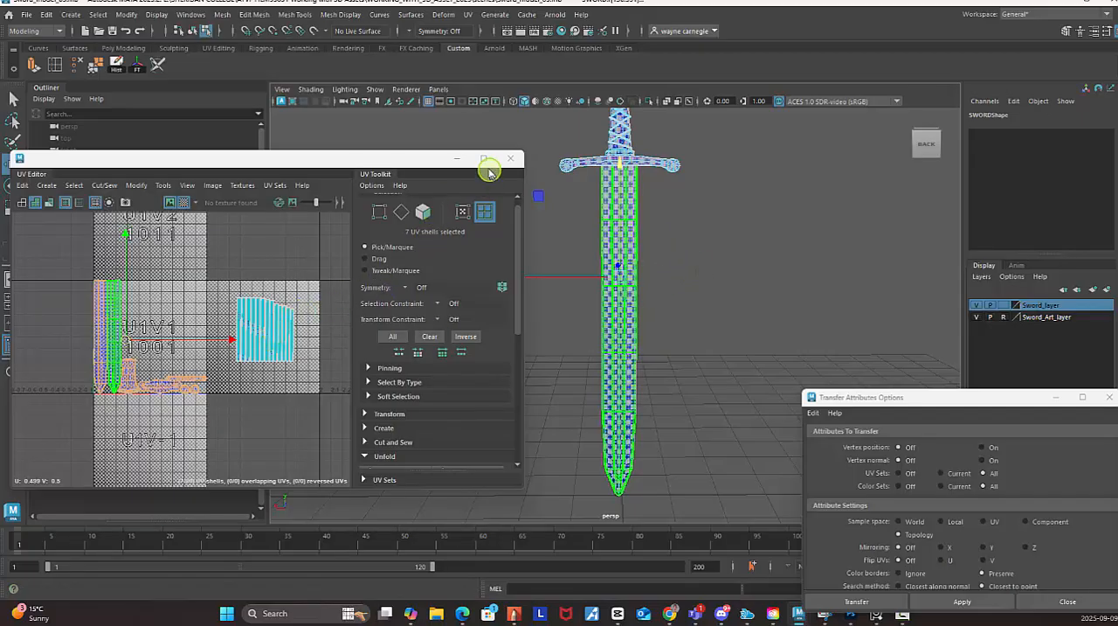
pyautogui.click(175, 201)
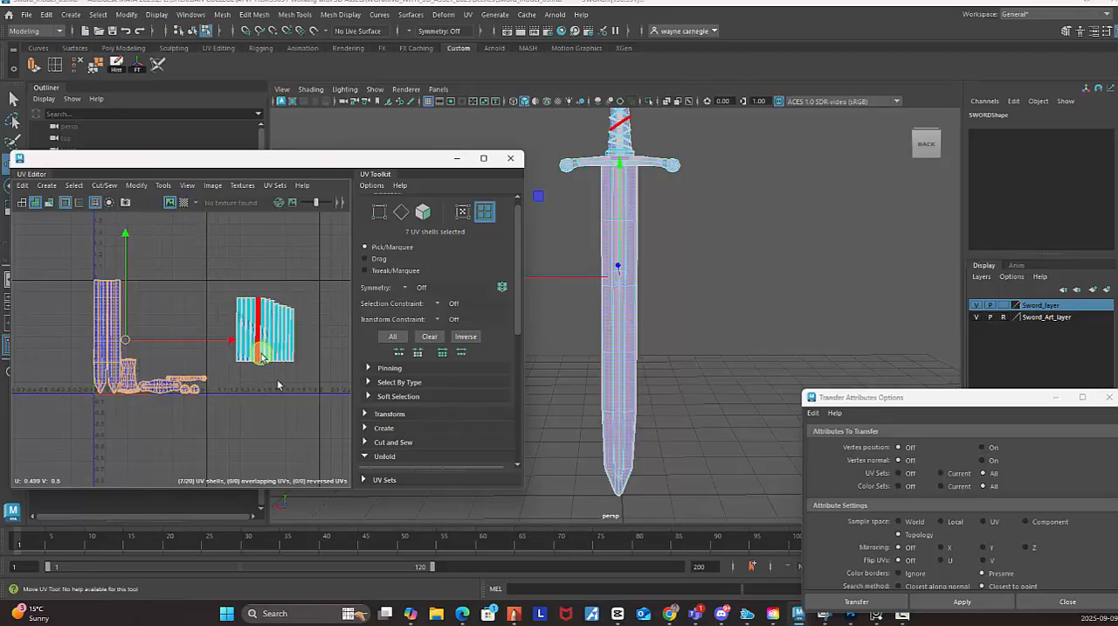
# In the enlarged UV Editor, scale down the thirteen ring shells and place them beside the blade shells, around U 0.425, V 0.804.
pyautogui.click(483, 158)
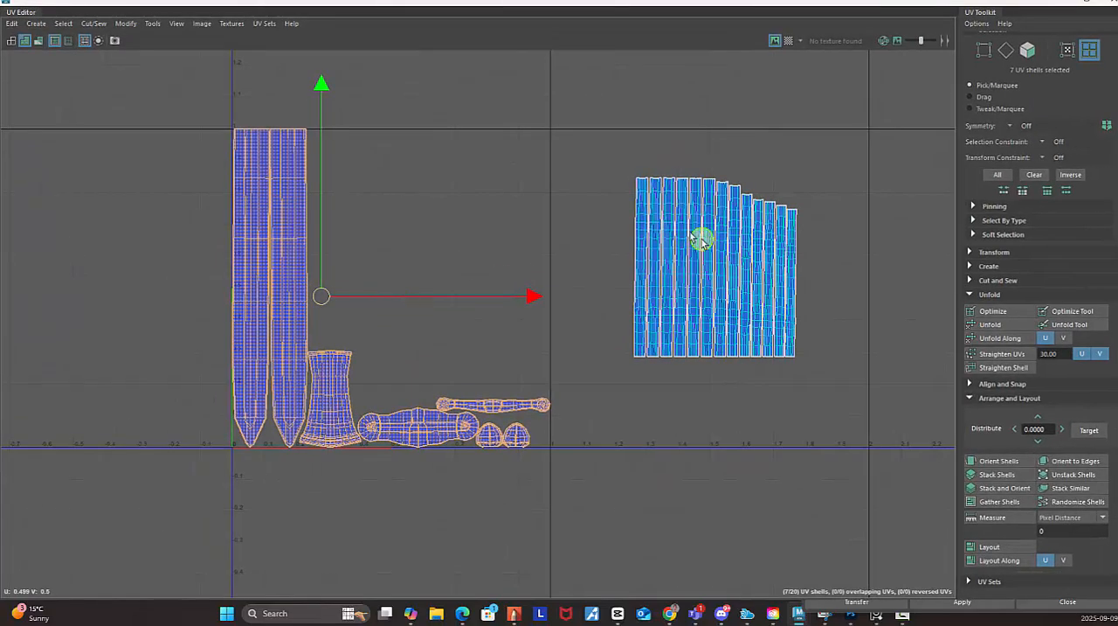
pyautogui.keyDown('alt'); pyautogui.moveTo(701, 239); pyautogui.dragTo(658, 245, button='middle'); pyautogui.keyUp('alt')
pyautogui.moveTo(706, 220); pyautogui.dragTo(612, 184, button='right')
pyautogui.moveTo(554, 143); pyautogui.dragTo(704, 220)
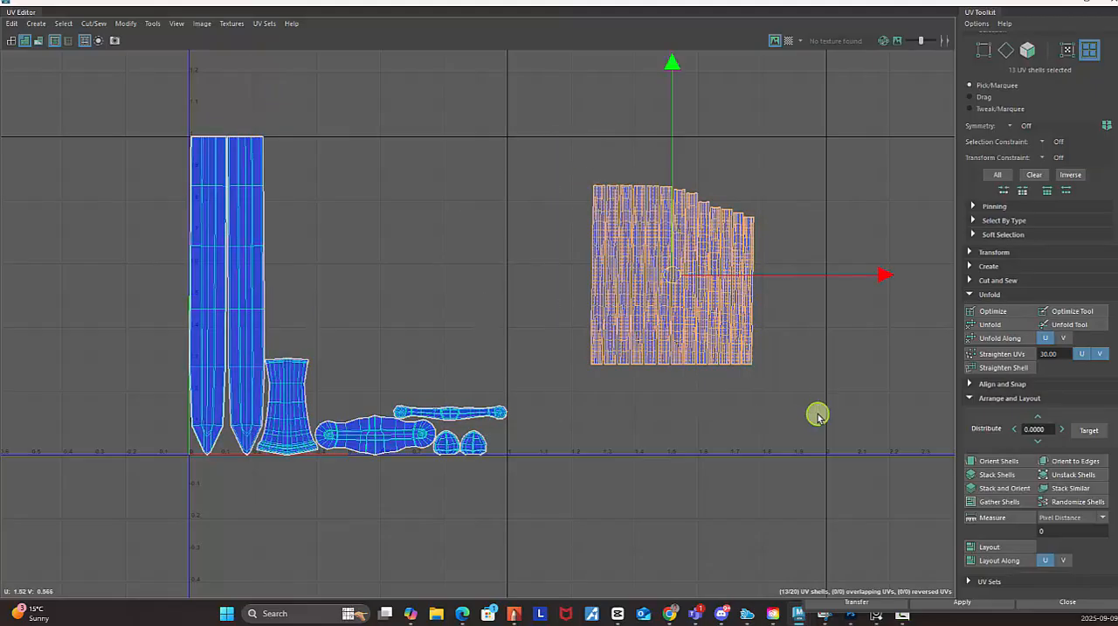
pyautogui.moveTo(661, 277); pyautogui.dragTo(392, 249)
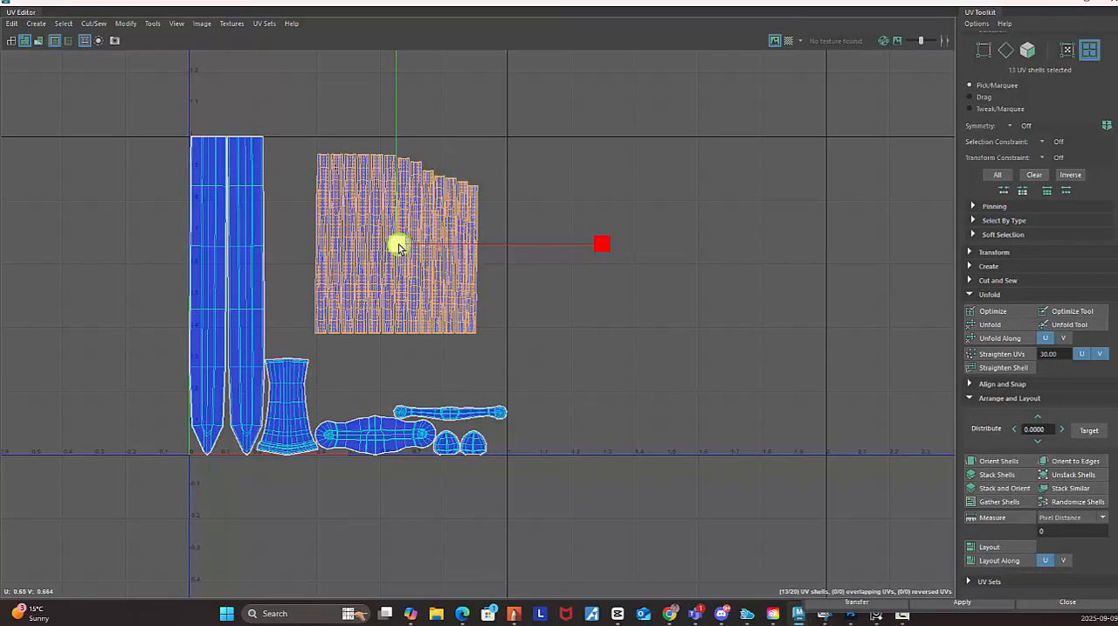
pyautogui.moveTo(397, 248); pyautogui.dragTo(322, 205)
pyautogui.press('w')
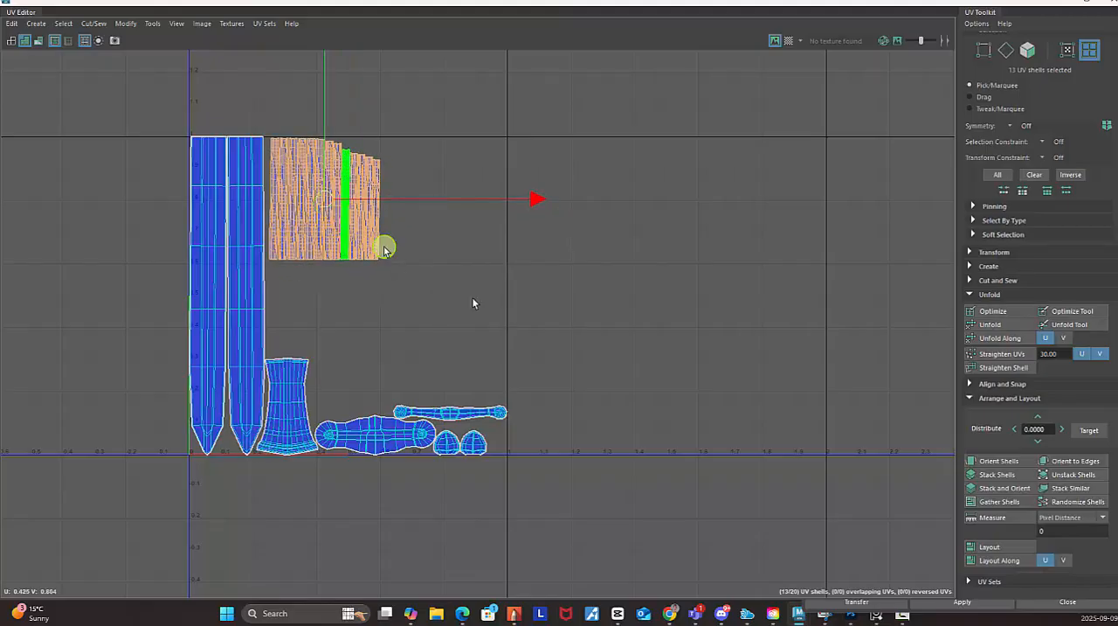
pyautogui.click(665, 376)
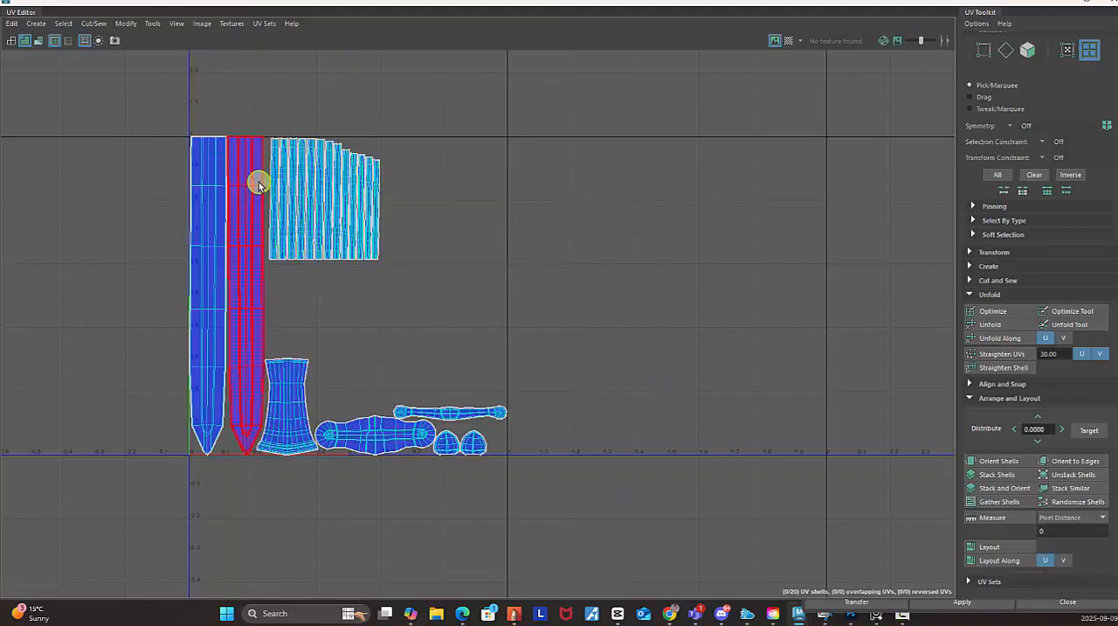
# Select all twenty UV shells of the sword in the 0–1 tile.
pyautogui.keyDown('alt'); pyautogui.moveTo(269, 140); pyautogui.dragTo(512, 180, button='middle'); pyautogui.keyUp('alt')
pyautogui.keyDown('alt'); pyautogui.moveTo(512, 180); pyautogui.dragTo(728, 295, button='right'); pyautogui.keyUp('alt')
pyautogui.keyDown('alt'); pyautogui.moveTo(432, 165); pyautogui.dragTo(536, 316, button='middle'); pyautogui.keyUp('alt')
pyautogui.keyDown('alt'); pyautogui.moveTo(535, 317); pyautogui.dragTo(53, 262, button='right'); pyautogui.keyUp('alt')
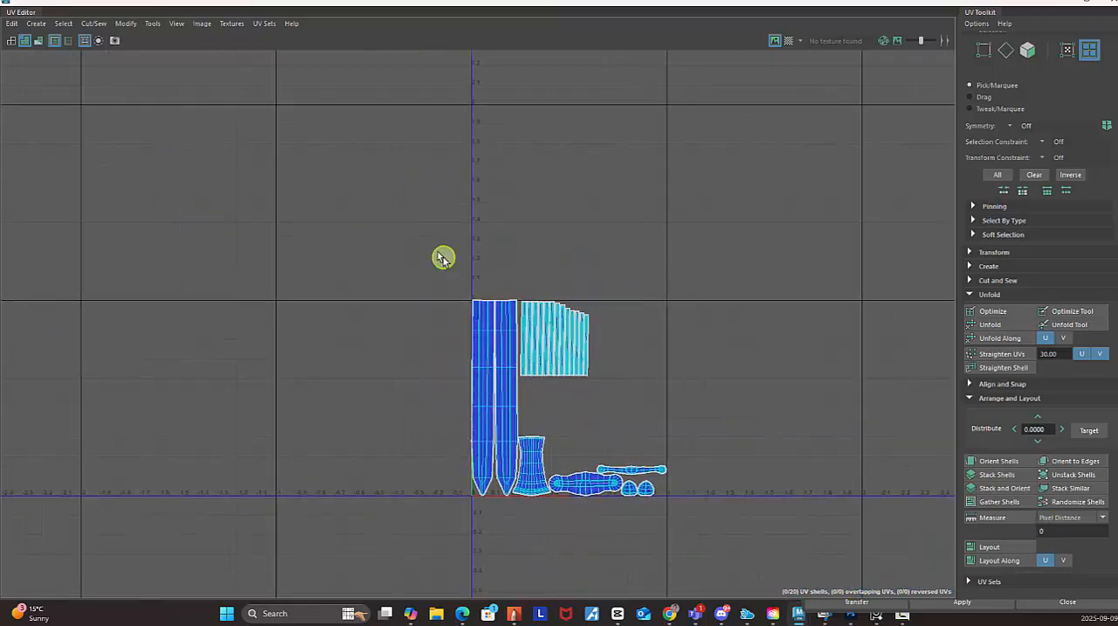
pyautogui.moveTo(411, 229); pyautogui.dragTo(846, 515)
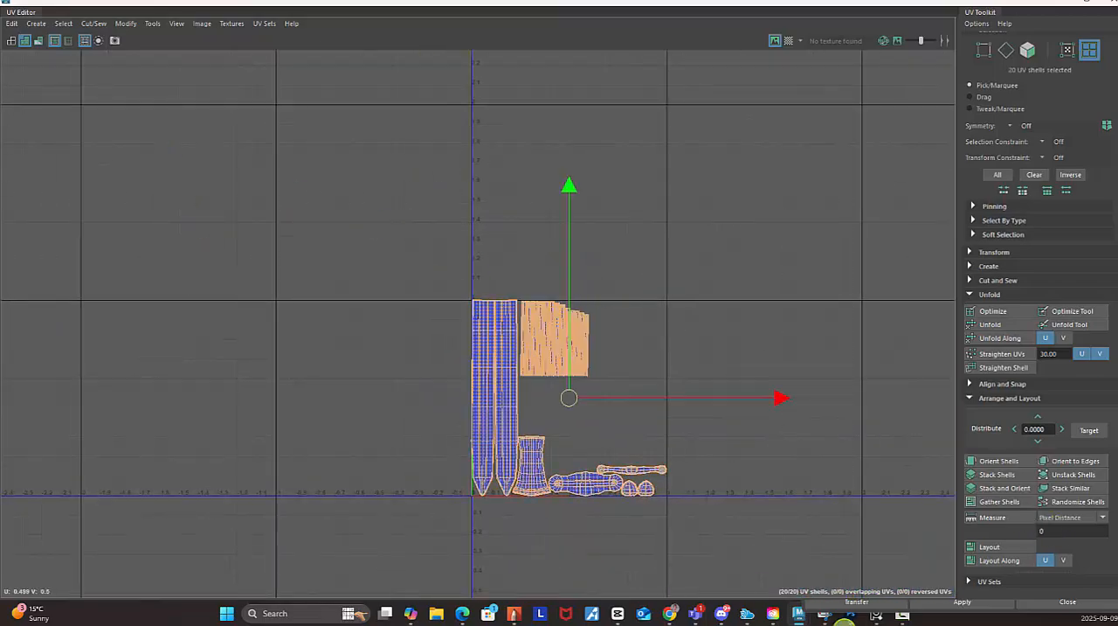
# Scale all twenty selected UV shells down slightly around their shared centre, leaving a small margin inside the 0–1 tile.
pyautogui.press('r')
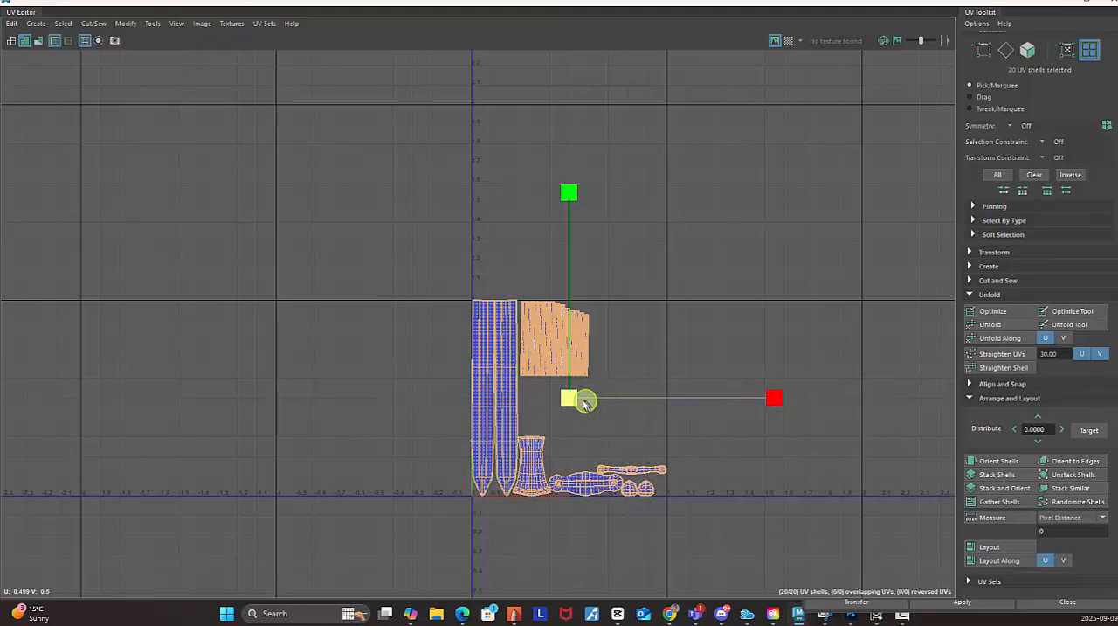
pyautogui.moveTo(567, 397); pyautogui.dragTo(557, 394)
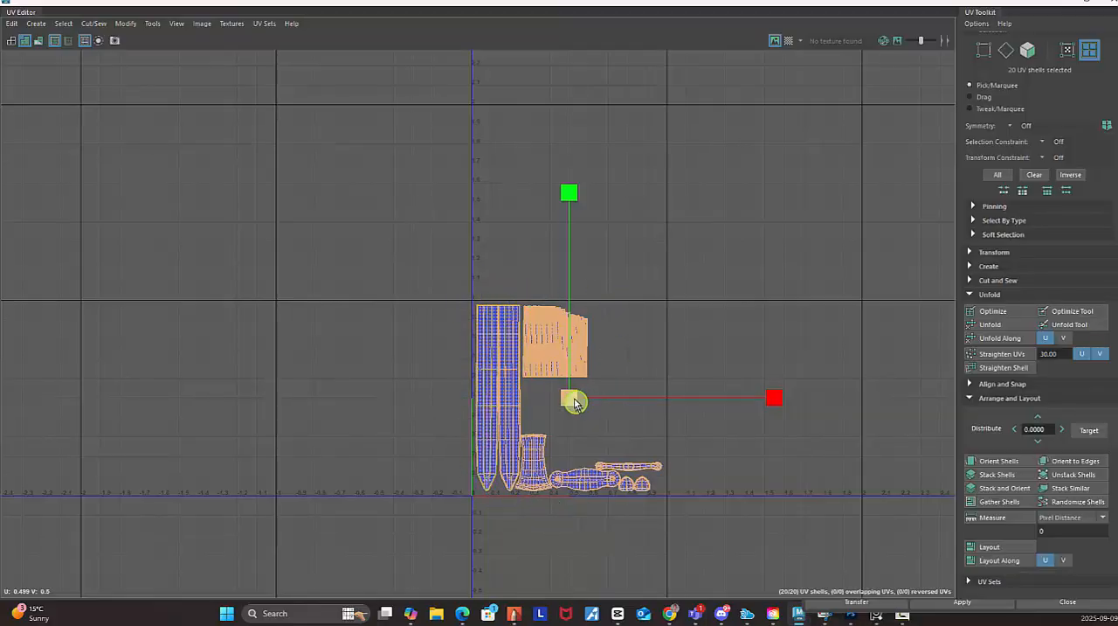
pyautogui.moveTo(571, 399); pyautogui.dragTo(642, 418)
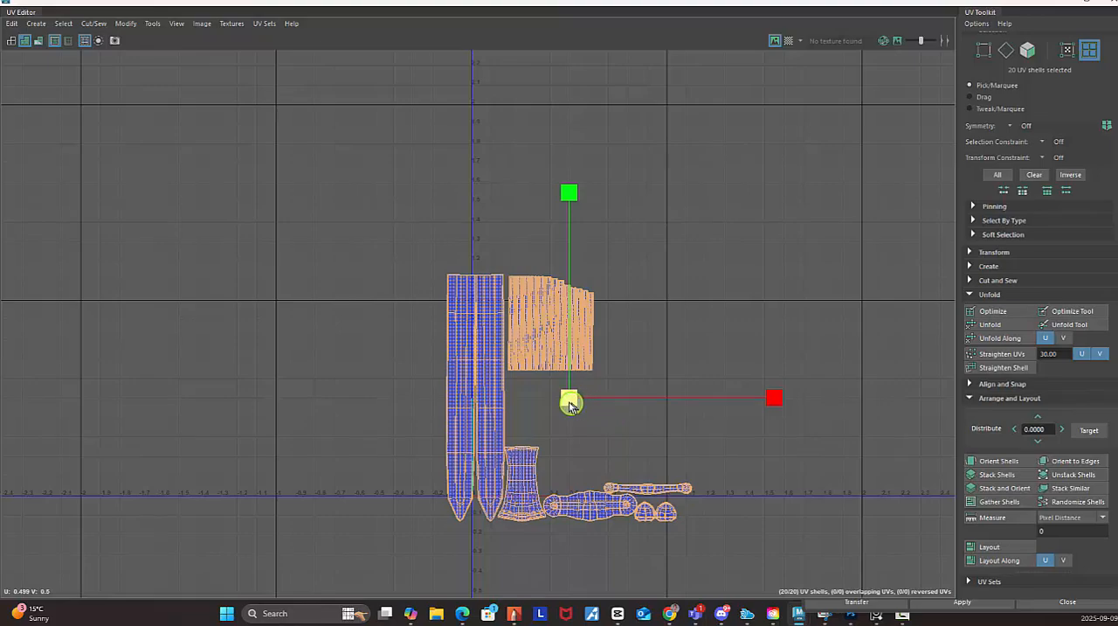
pyautogui.moveTo(572, 402); pyautogui.dragTo(524, 407)
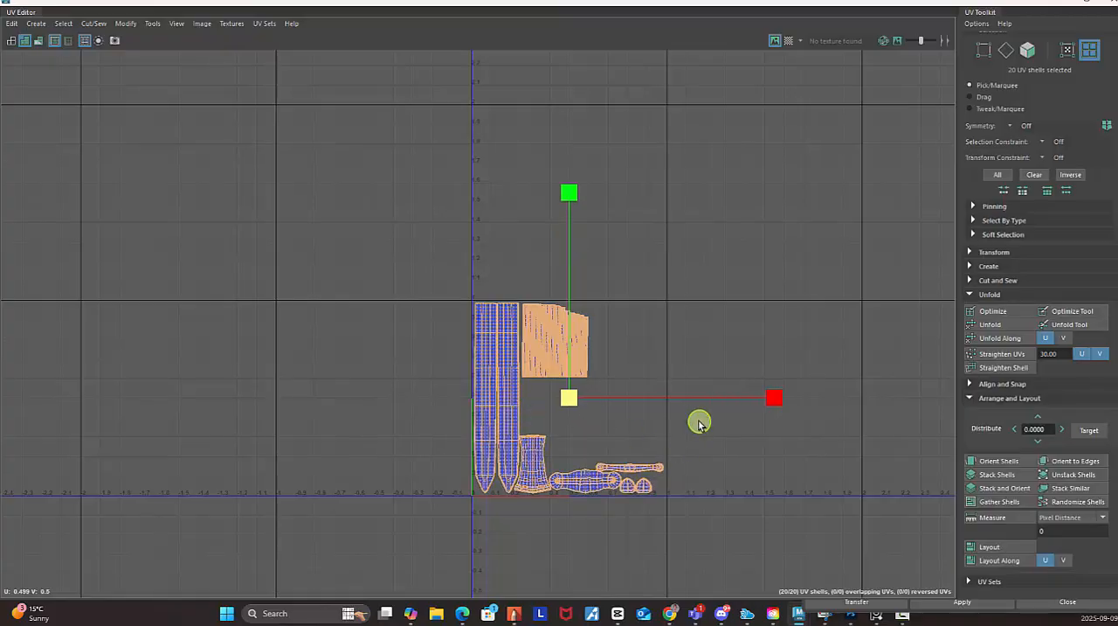
pyautogui.keyDown('alt'); pyautogui.moveTo(700, 424); pyautogui.dragTo(590, 355, button='middle'); pyautogui.keyUp('alt')
pyautogui.keyDown('alt'); pyautogui.moveTo(630, 378); pyautogui.dragTo(786, 414, button='right'); pyautogui.keyUp('alt')
pyautogui.keyDown('alt'); pyautogui.moveTo(701, 400); pyautogui.dragTo(712, 382, button='middle'); pyautogui.keyUp('alt')
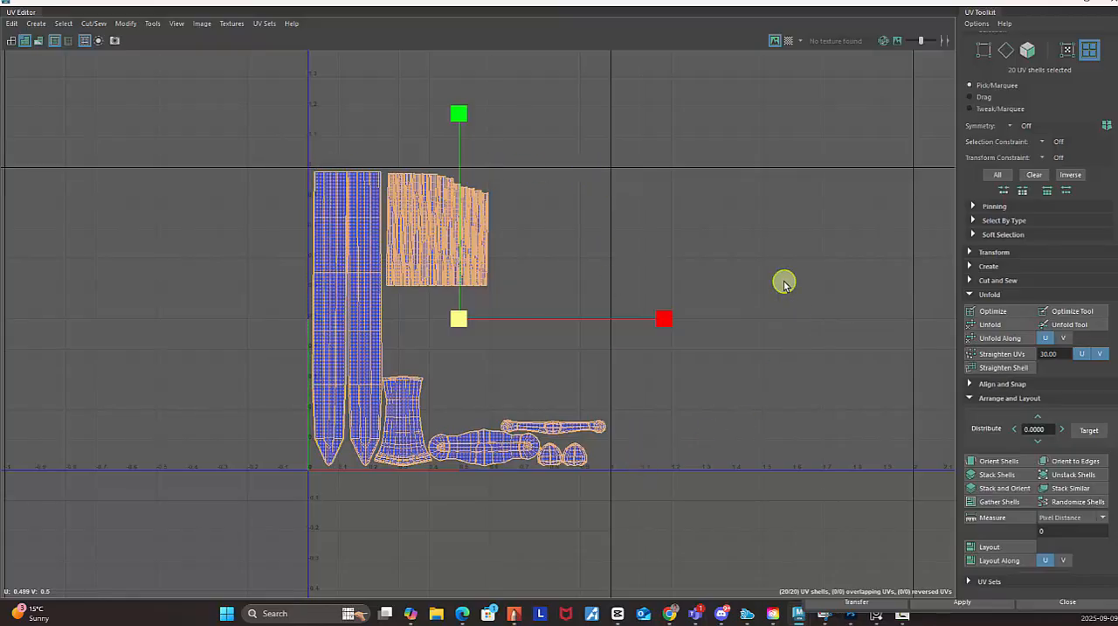
# Minimize the UV Editor, switch to the Chrome window with the UV unwrapping images, and search for "examples of texture maps size".
pyautogui.click(1067, 5)
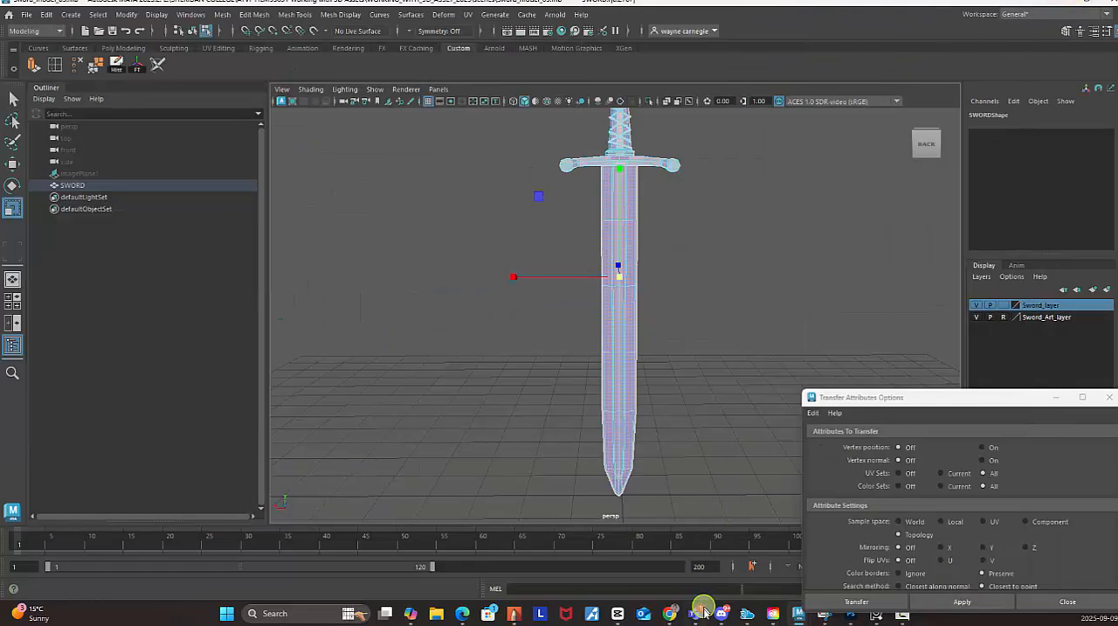
pyautogui.moveTo(669, 614)
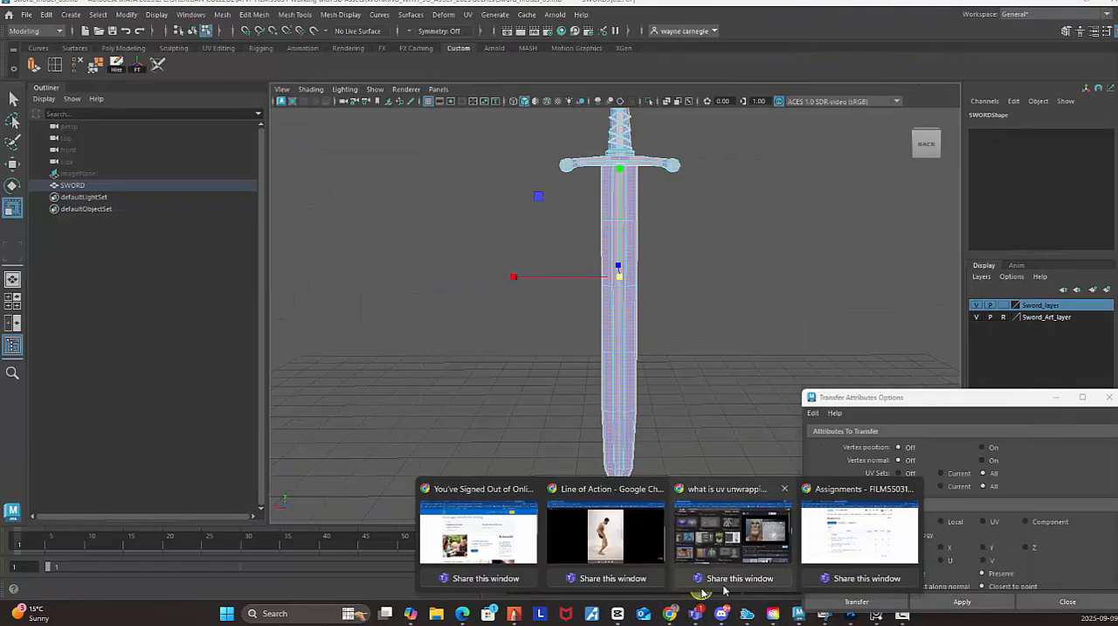
pyautogui.click(763, 549)
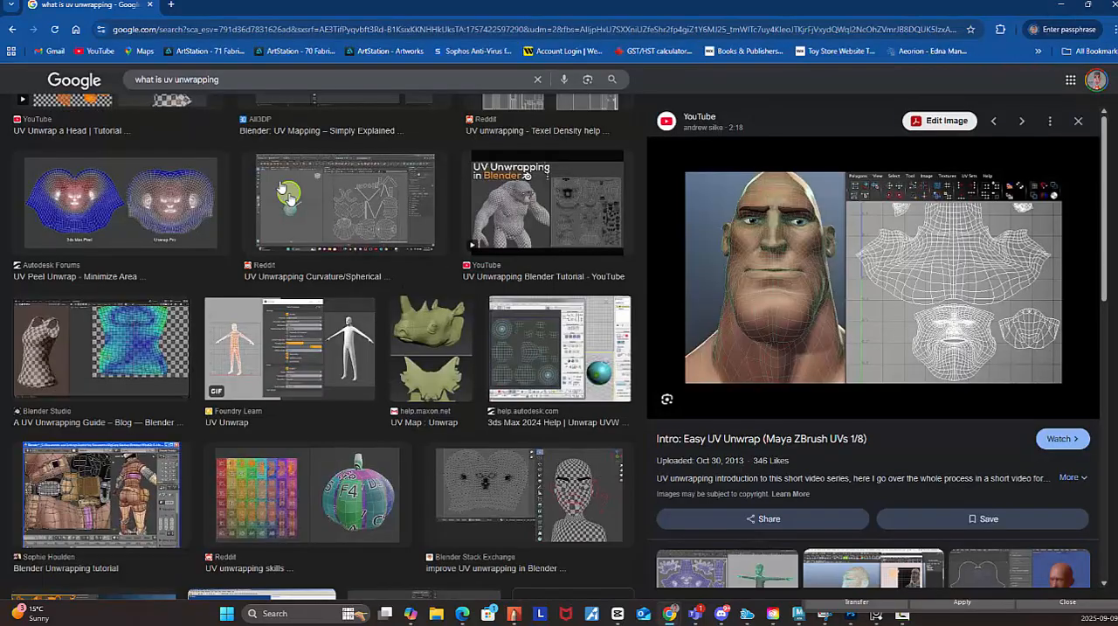
pyautogui.scroll(2, 180, 107)
pyautogui.moveTo(274, 80); pyautogui.dragTo(118, 77)
pyautogui.write('e')
pyautogui.write('p')
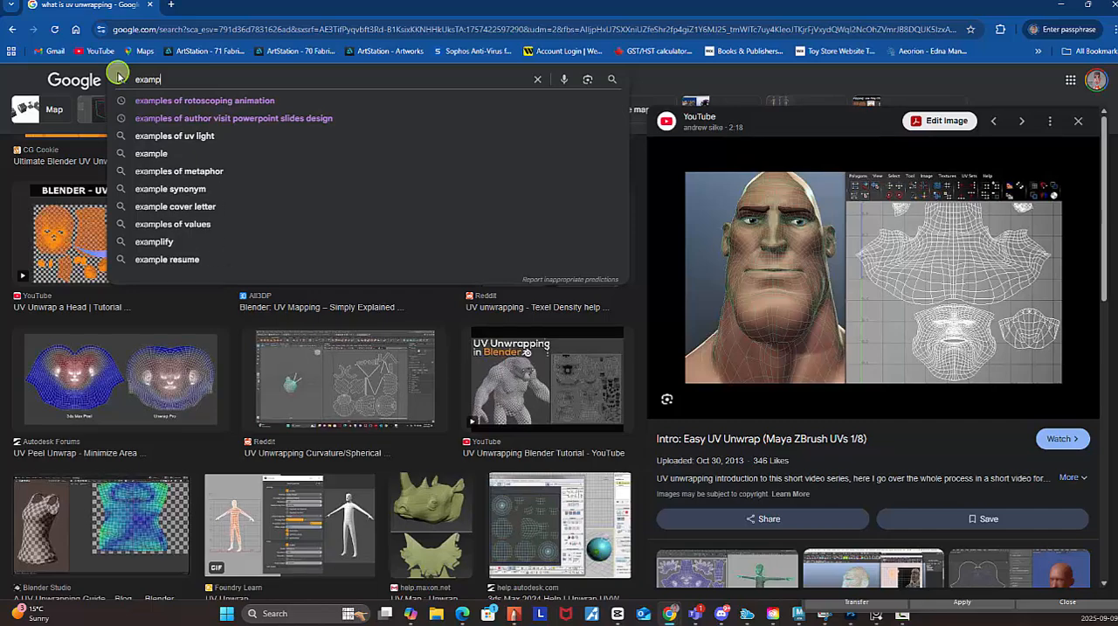
pyautogui.write('les of t')
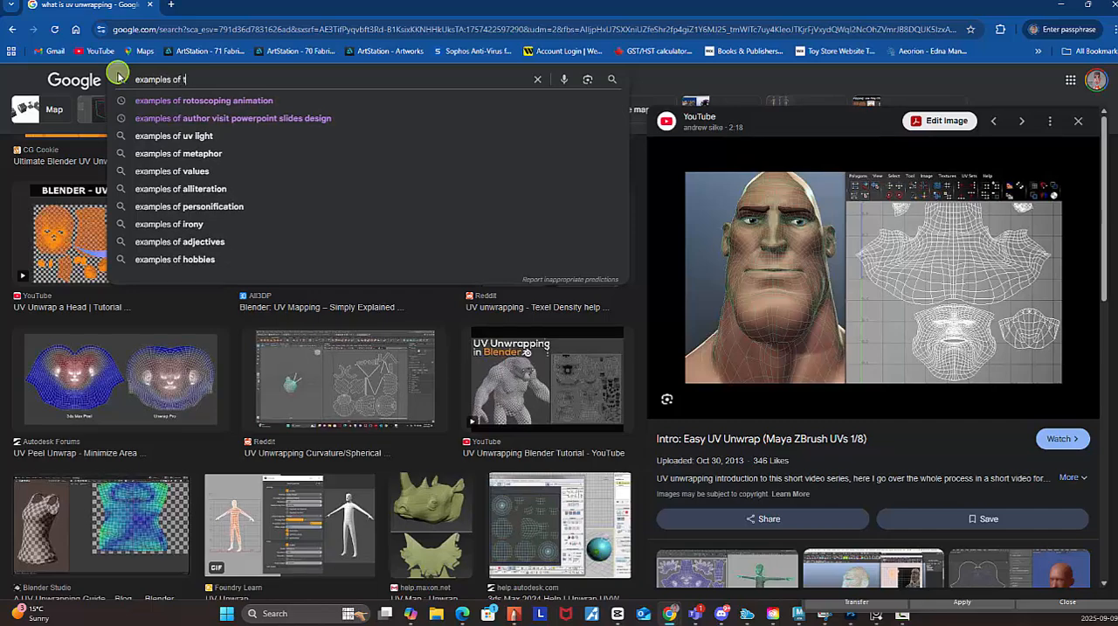
pyautogui.write('extur')
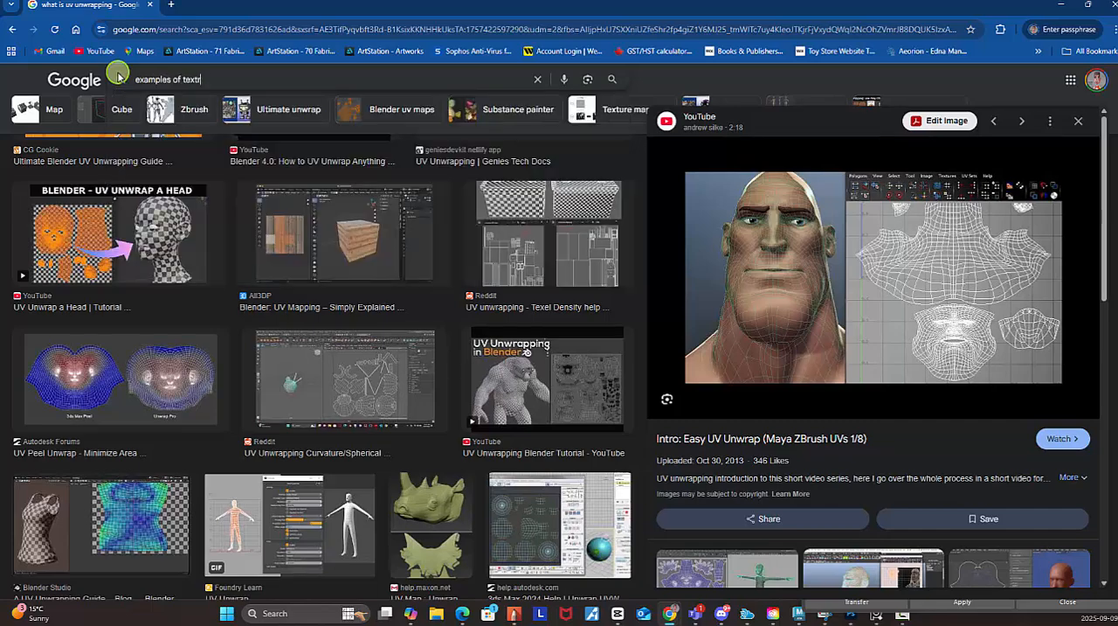
pyautogui.write('e')
pyautogui.press('BackSpace')
pyautogui.press('BackSpace')
pyautogui.write('ure ma')
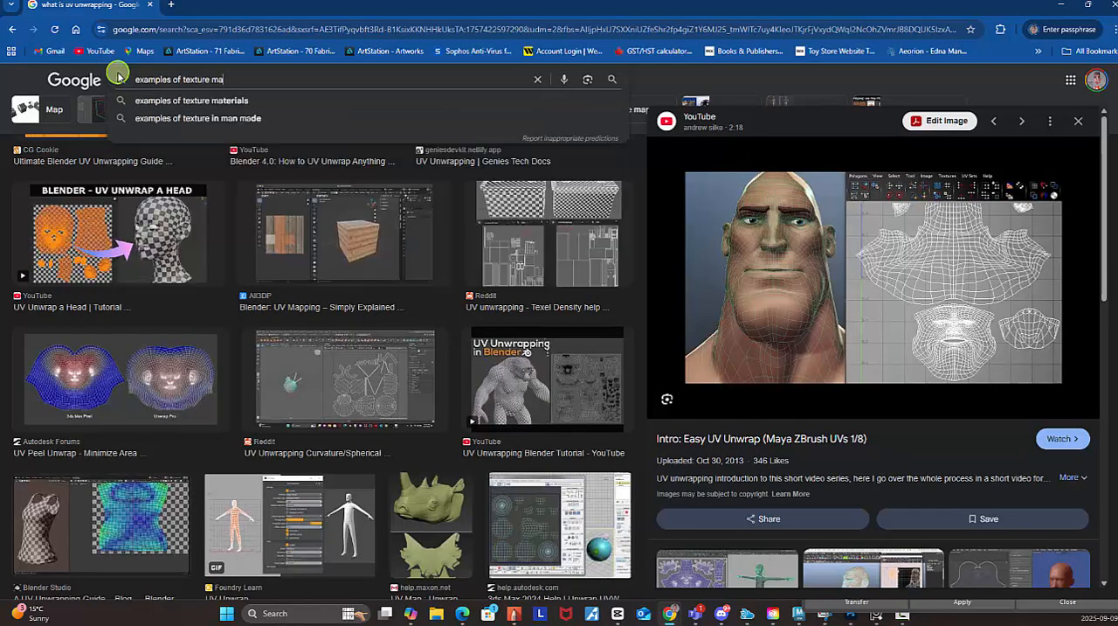
pyautogui.write('ps siz')
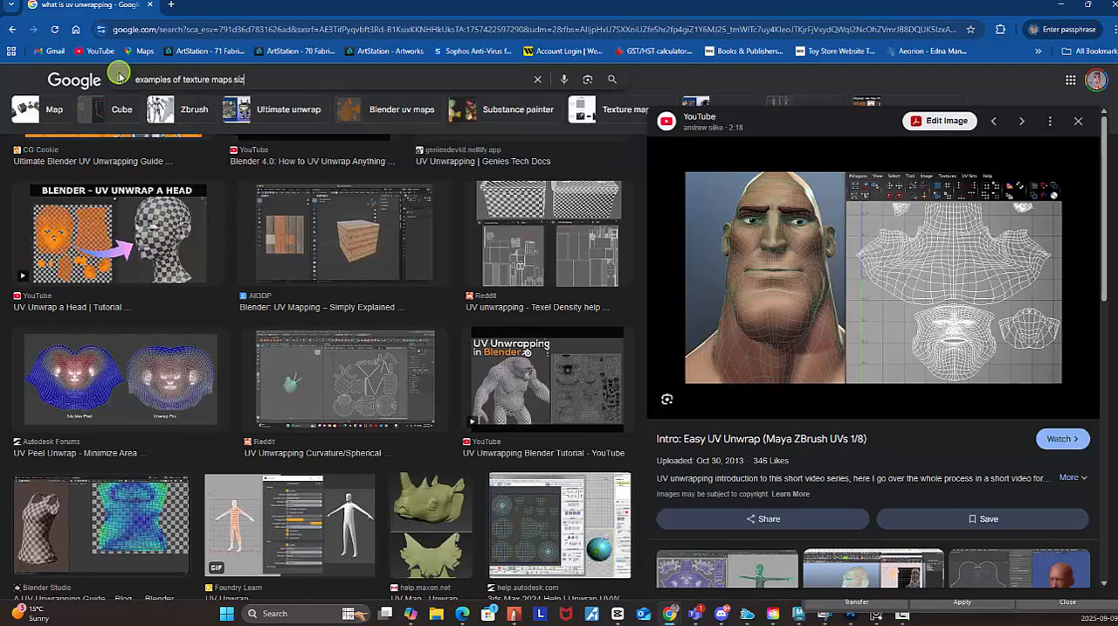
pyautogui.write('e')
pyautogui.press('Return')
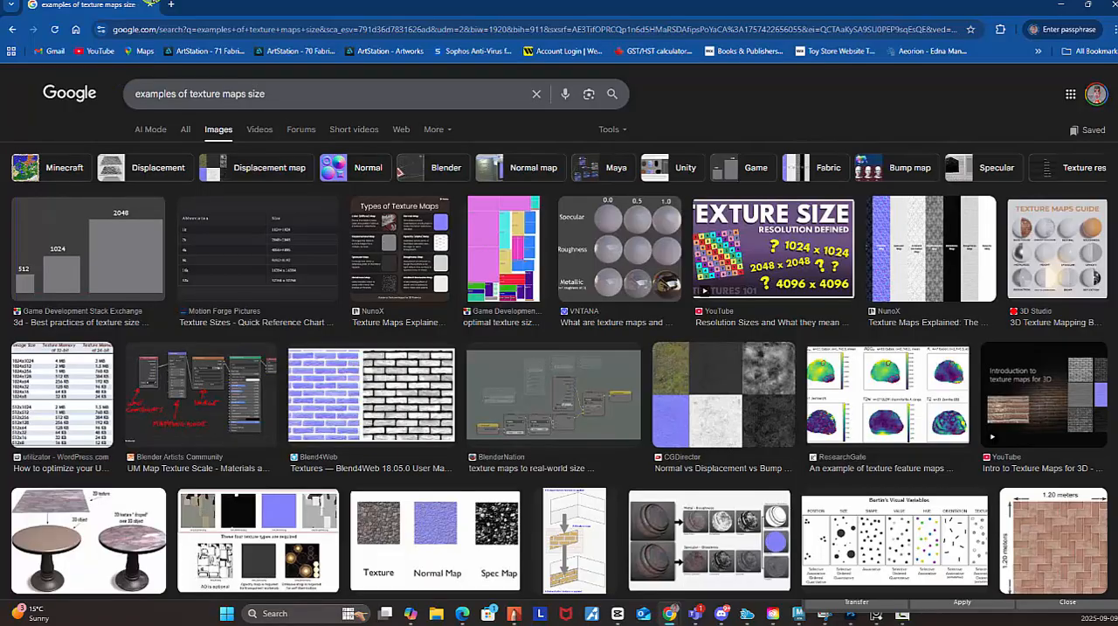
# Preview the image comparing 512, 1024 and 2048 texture sizes, and return to Maya with the UV Editor reopened.
pyautogui.click(135, 262)
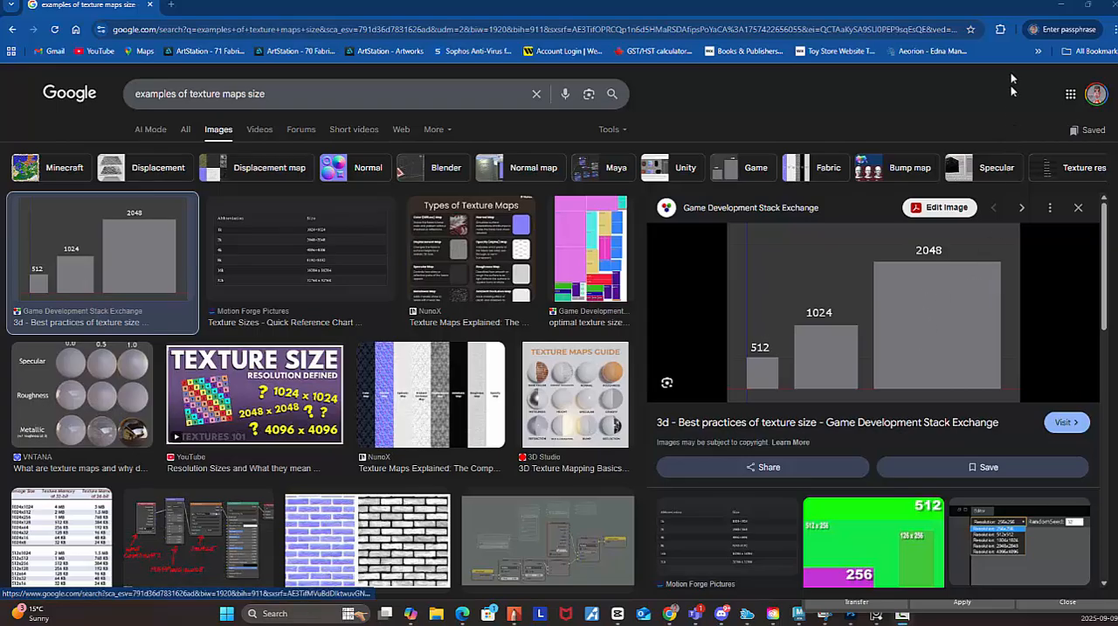
pyautogui.click(1064, 4)
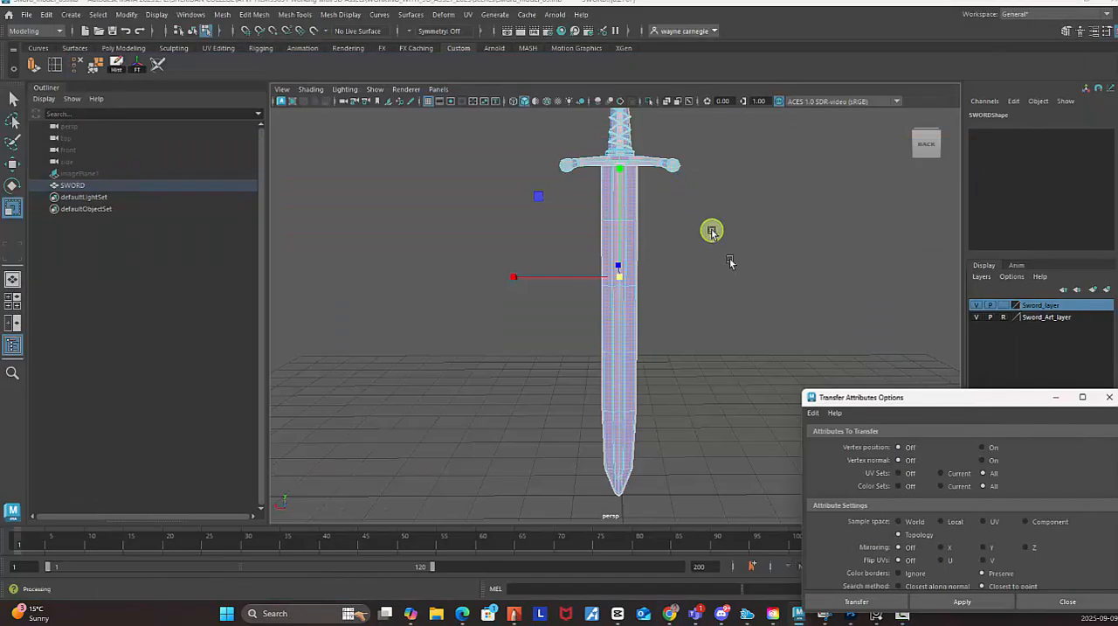
pyautogui.click(471, 15)
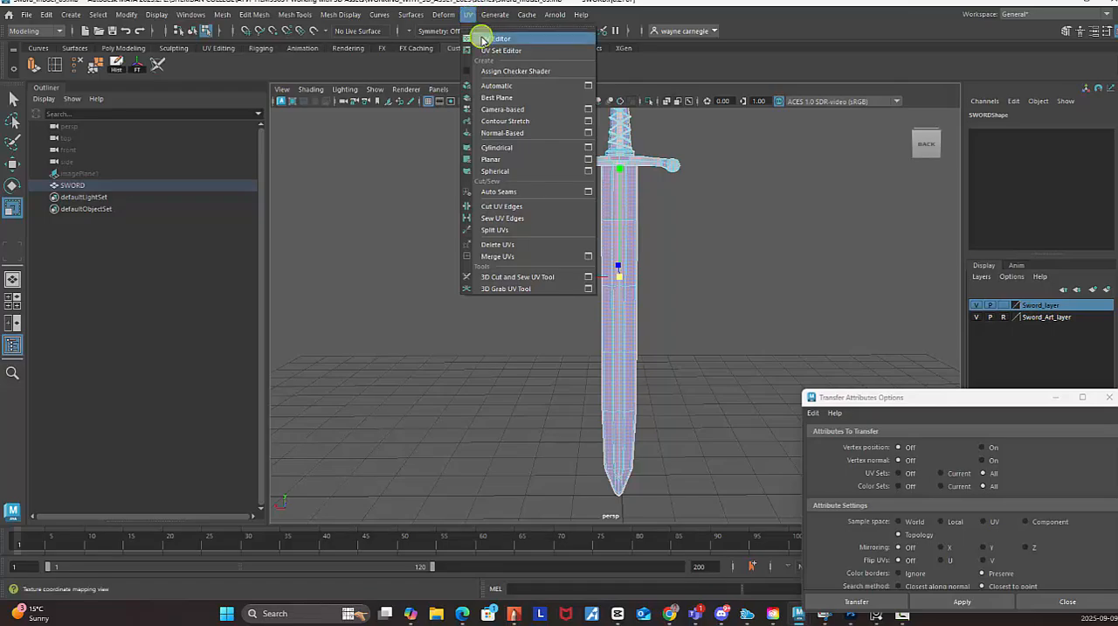
pyautogui.click(489, 38)
# Examine the margin between the UV shells and the 0–1 tile border, and the gaps between the blade, ring and grip shells.
pyautogui.scroll(-1, 540, 360)
pyautogui.keyDown('alt'); pyautogui.moveTo(650, 378); pyautogui.dragTo(644, 312, button='middle'); pyautogui.keyUp('alt')
pyautogui.scroll(1, 666, 335)
pyautogui.keyDown('alt'); pyautogui.moveTo(599, 343); pyautogui.dragTo(645, 362, button='middle'); pyautogui.keyUp('alt')
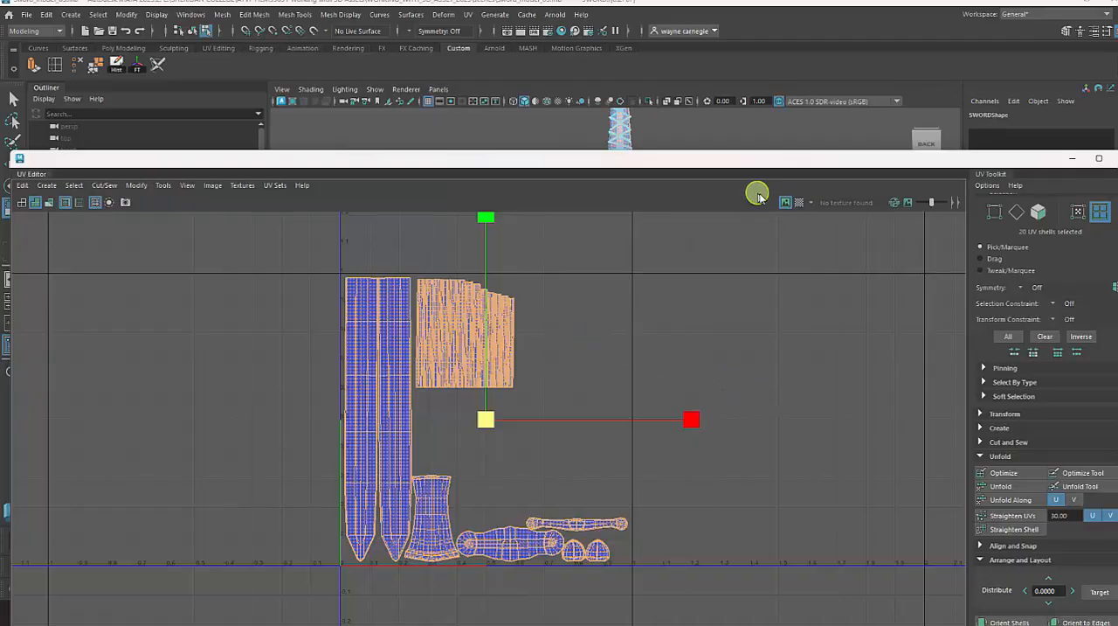
pyautogui.scroll(1, 346, 405)
pyautogui.scroll(3, 367, 358)
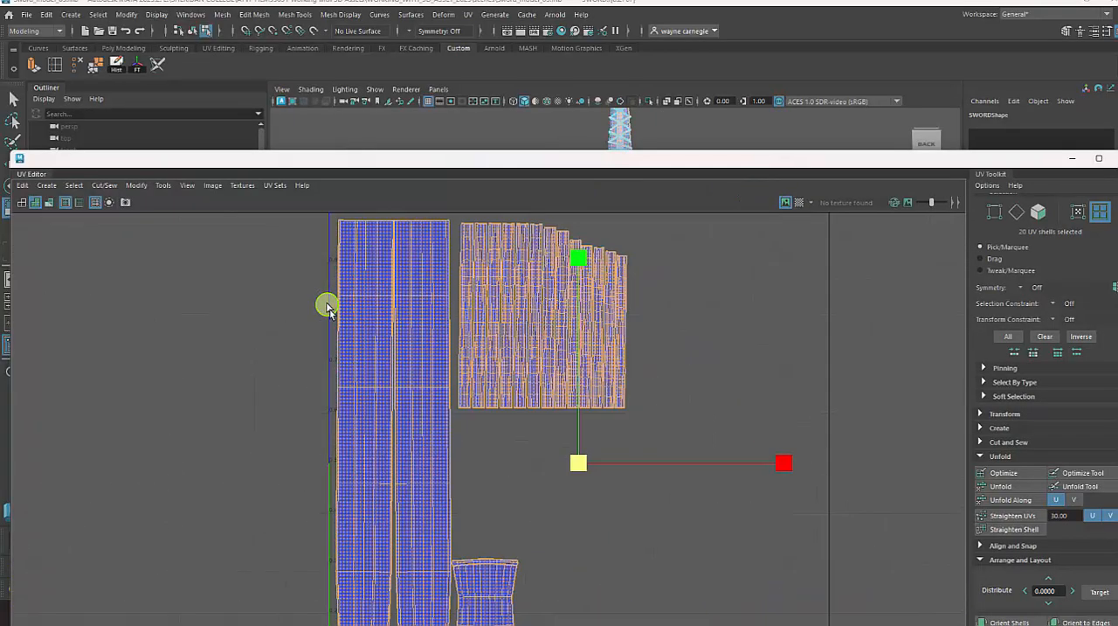
pyautogui.scroll(-4, 437, 354)
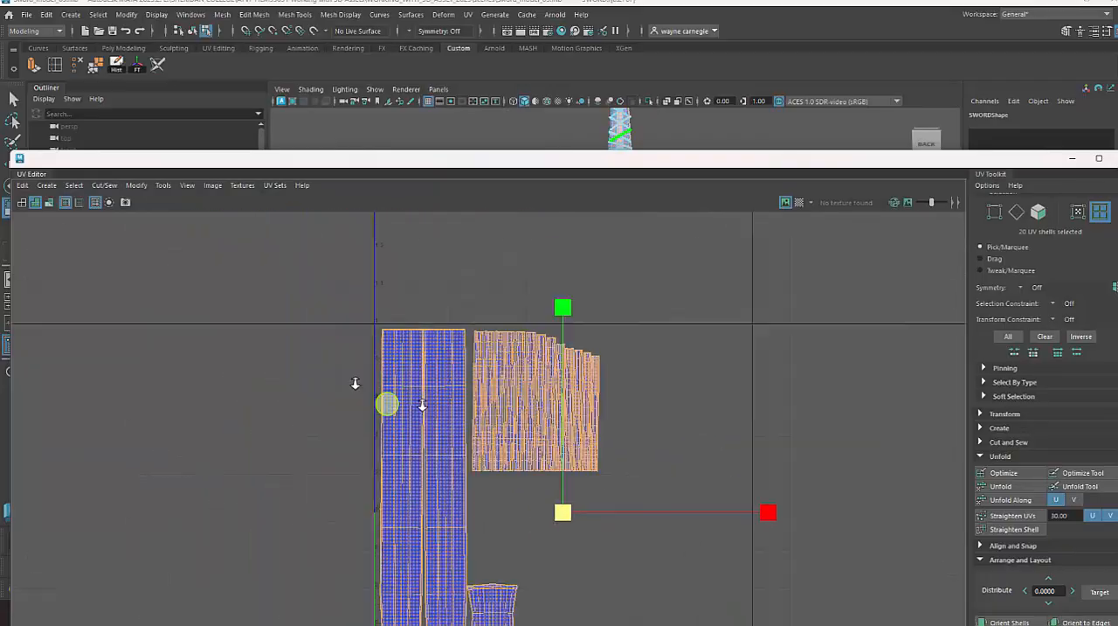
pyautogui.keyDown('alt'); pyautogui.moveTo(773, 478); pyautogui.dragTo(693, 384, button='middle'); pyautogui.keyUp('alt')
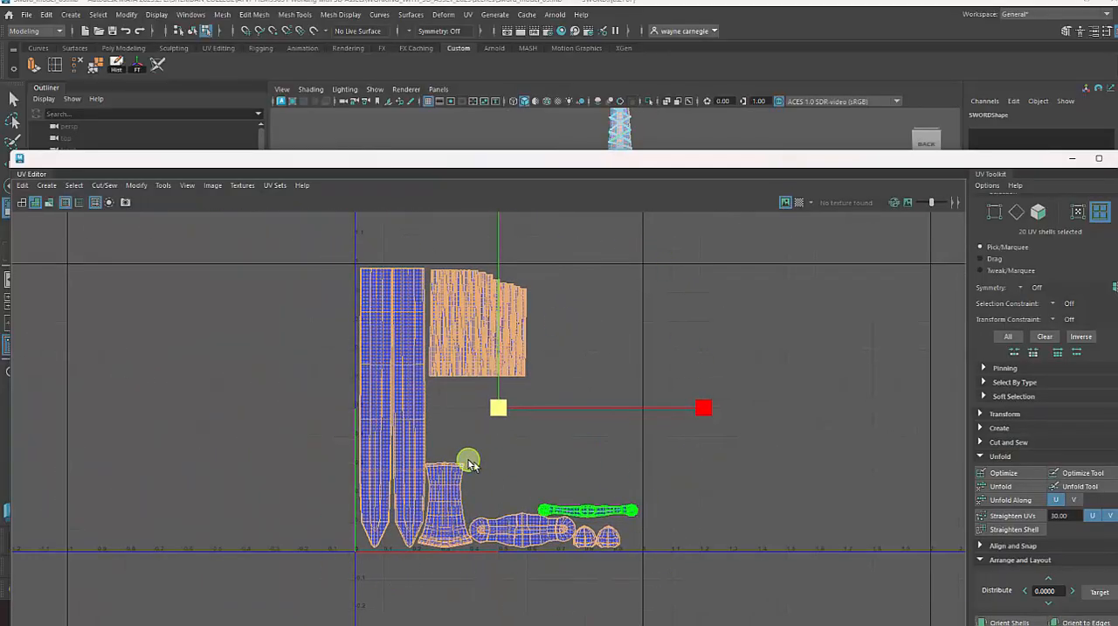
pyautogui.keyDown('alt'); pyautogui.moveTo(472, 460); pyautogui.dragTo(656, 499, button='right'); pyautogui.keyUp('alt')
pyautogui.keyDown('alt'); pyautogui.moveTo(589, 442); pyautogui.dragTo(682, 504, button='middle'); pyautogui.keyUp('alt')
pyautogui.keyDown('alt'); pyautogui.moveTo(358, 320); pyautogui.dragTo(816, 447, button='right'); pyautogui.keyUp('alt')
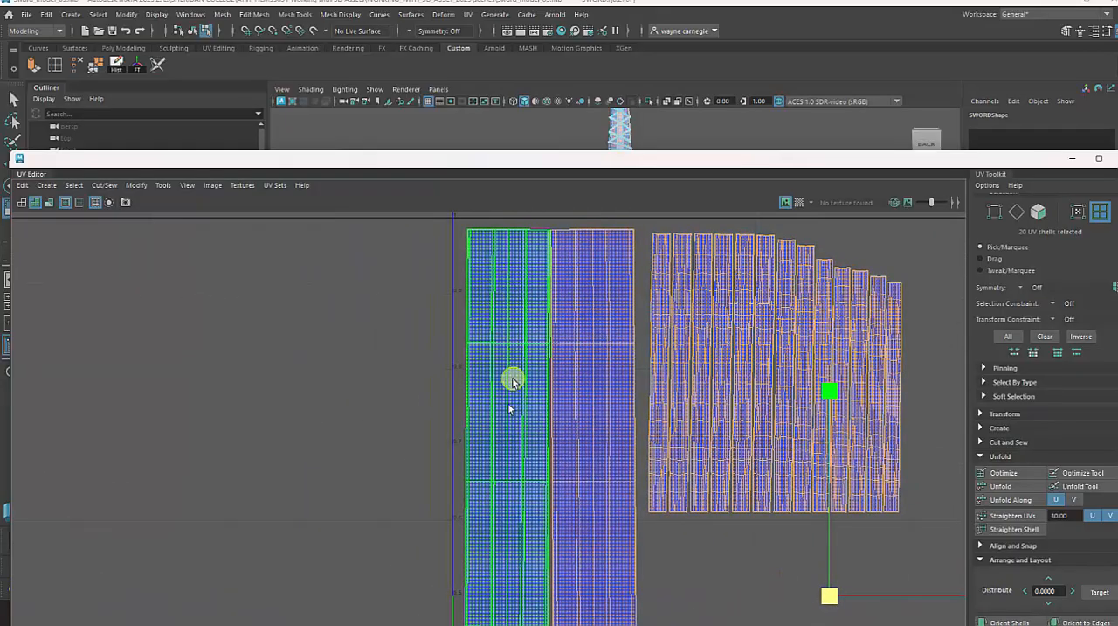
pyautogui.keyDown('alt'); pyautogui.moveTo(552, 422); pyautogui.dragTo(510, 255, button='middle'); pyautogui.keyUp('alt')
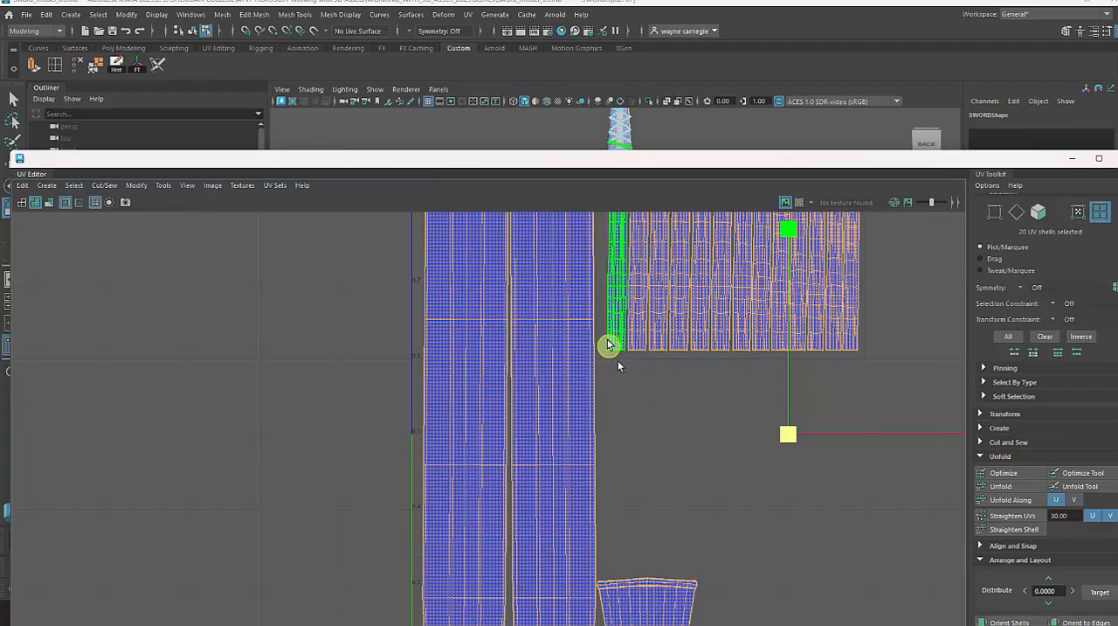
pyautogui.keyDown('alt'); pyautogui.moveTo(771, 457); pyautogui.dragTo(716, 473, button='right'); pyautogui.keyUp('alt')
# Try scaling the two blade shells down to about a third of their size, and undo the change.
pyautogui.click(669, 476)
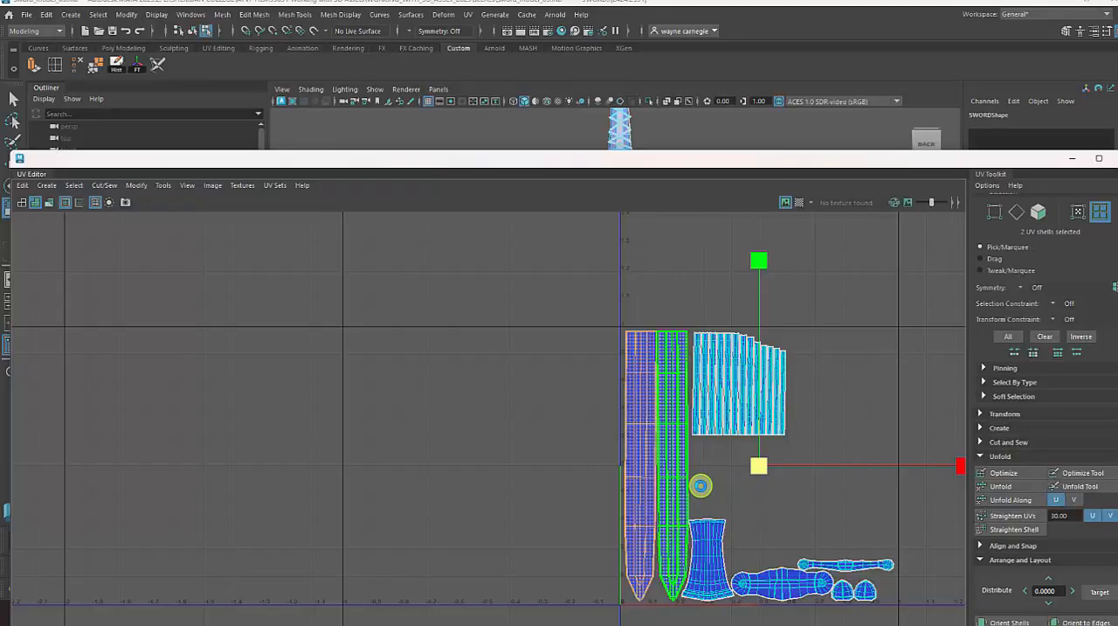
pyautogui.click(699, 474)
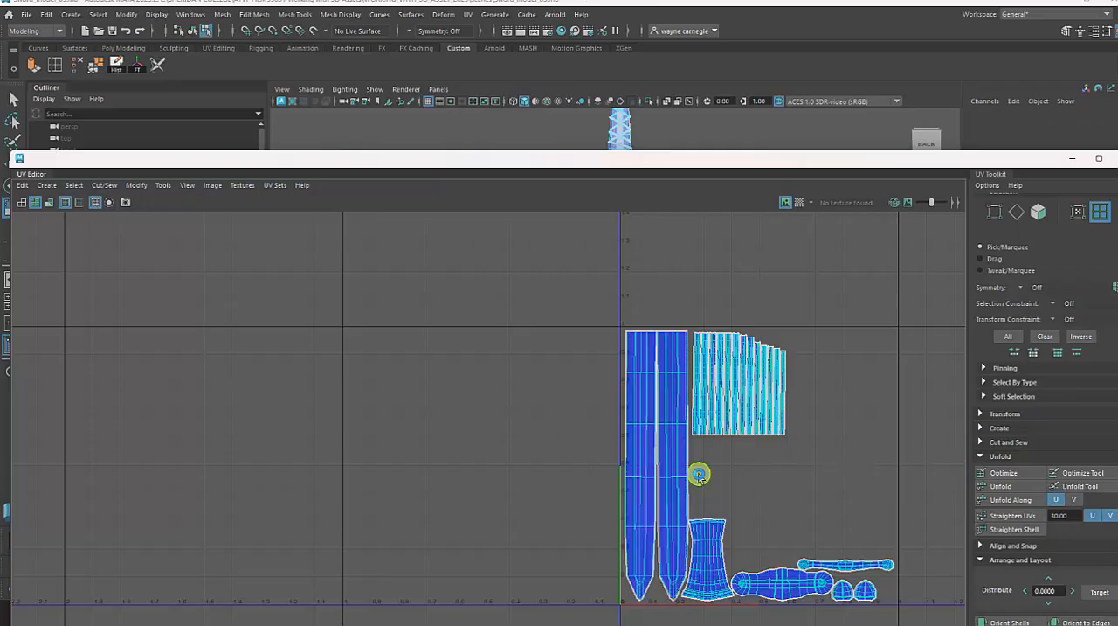
pyautogui.moveTo(586, 419); pyautogui.dragTo(528, 464)
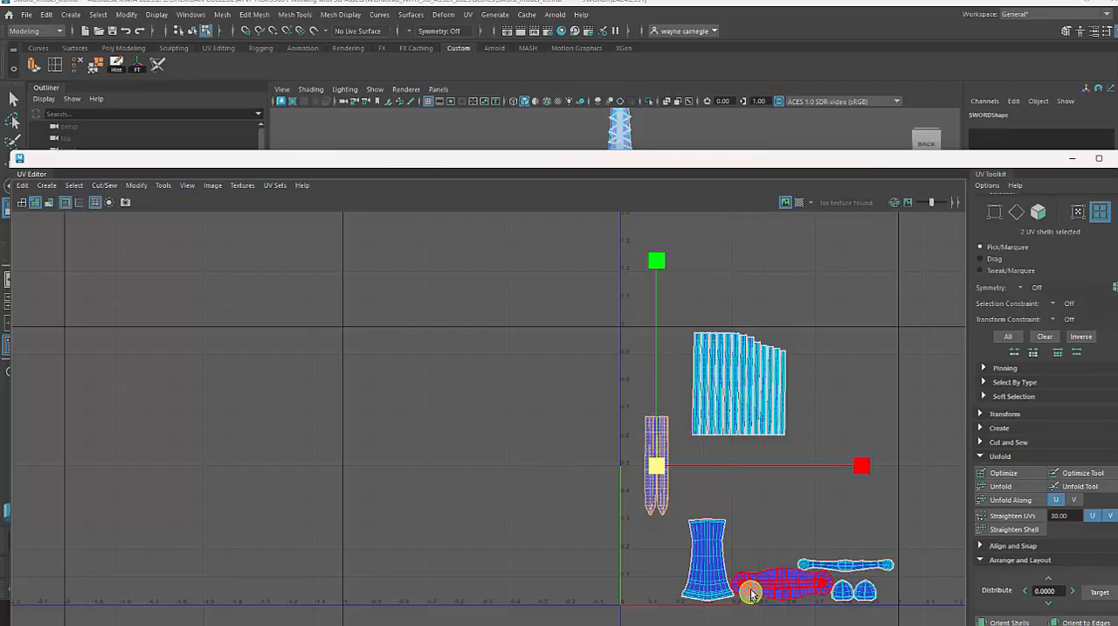
pyautogui.keyDown('alt'); pyautogui.moveTo(829, 359); pyautogui.dragTo(661, 312, button='middle'); pyautogui.keyUp('alt')
pyautogui.click(756, 350)
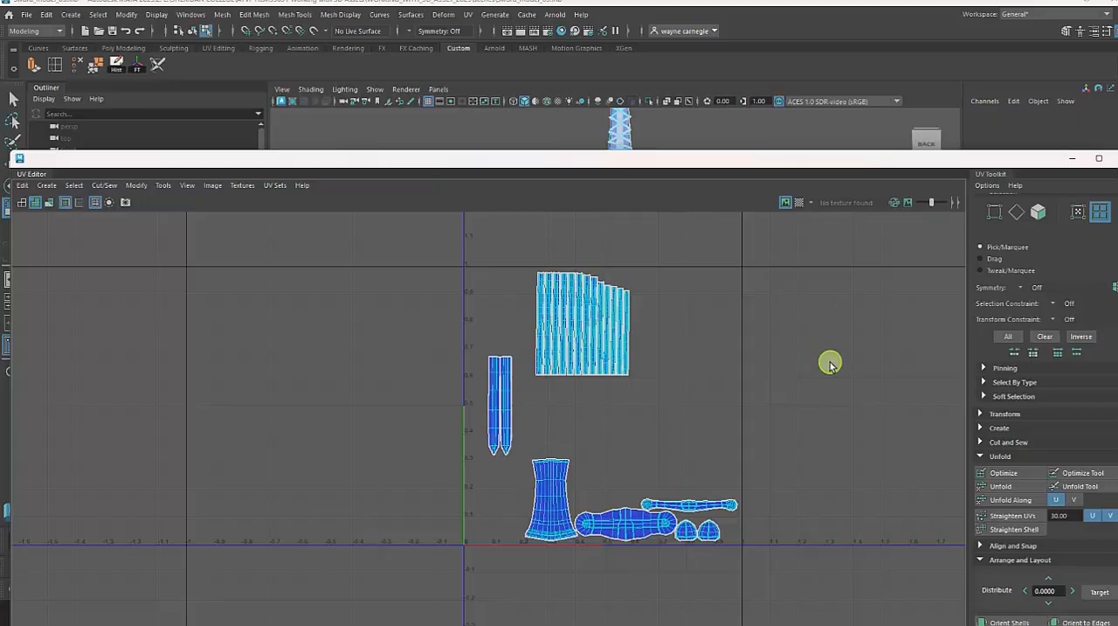
pyautogui.hotkey('ctrl', 'z')
pyautogui.hotkey('ctrl', 'z')
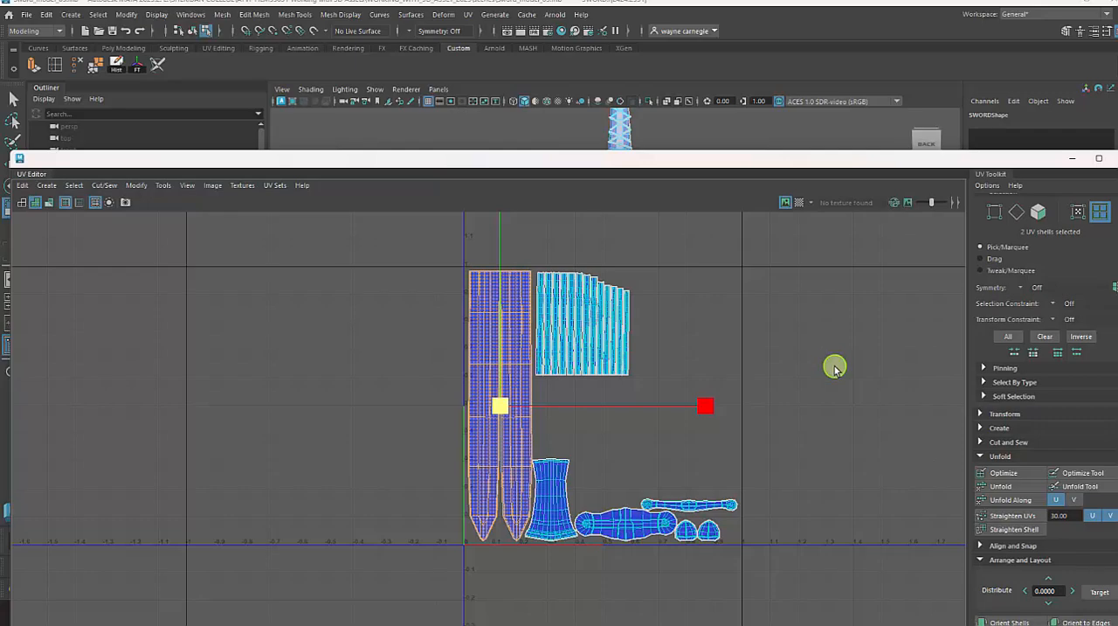
# Move the sword's grip shell up to sit just beneath the ring shells, clear of the blade shells.
pyautogui.click(553, 500)
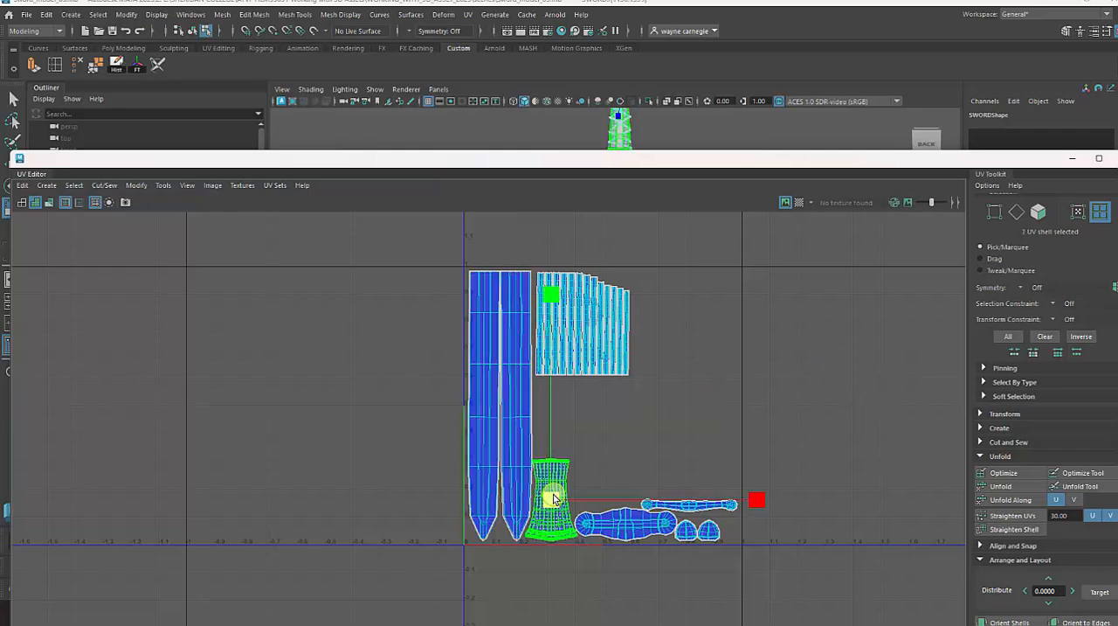
pyautogui.press('w')
pyautogui.moveTo(553, 498); pyautogui.dragTo(564, 433)
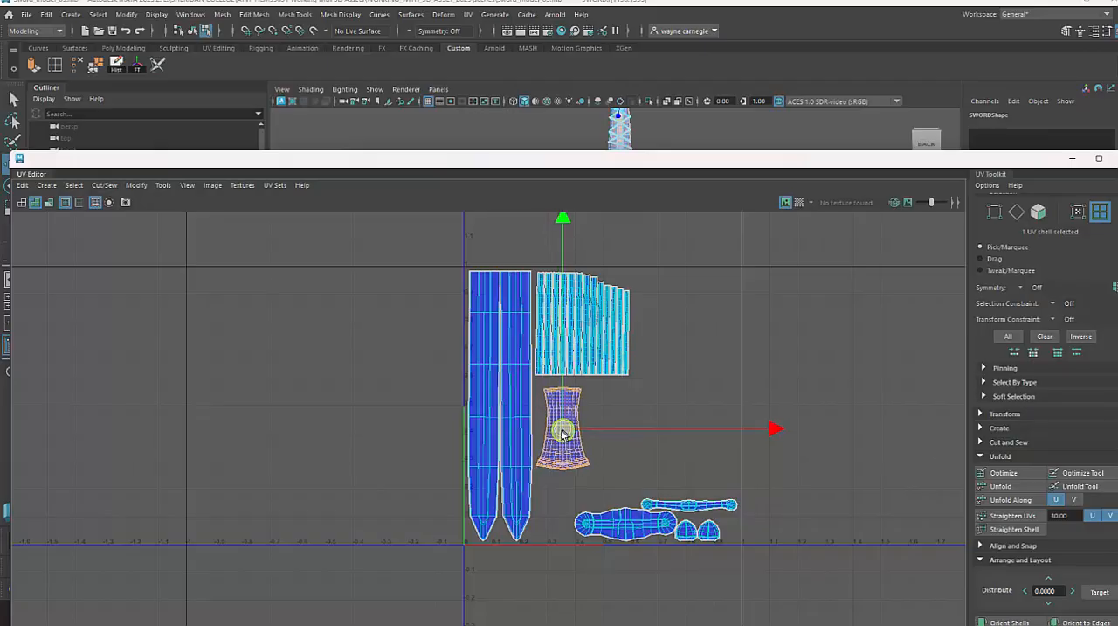
# Stack the two long crossguard shells beside the grip shell, and place the two small dome-shaped shells just beneath them.
pyautogui.click(674, 505)
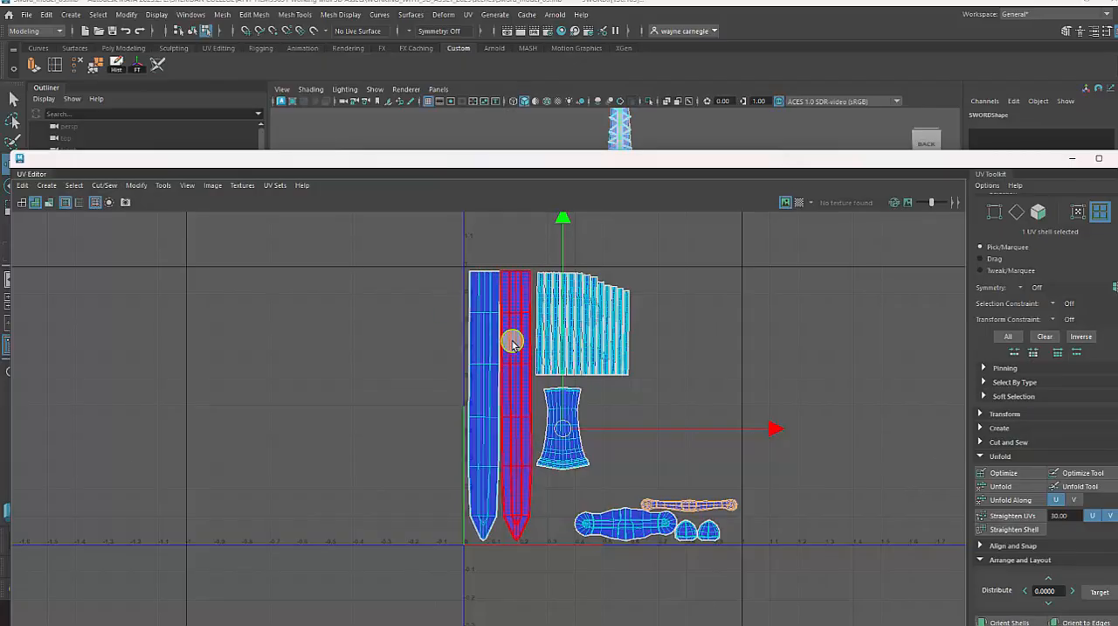
pyautogui.click(708, 506)
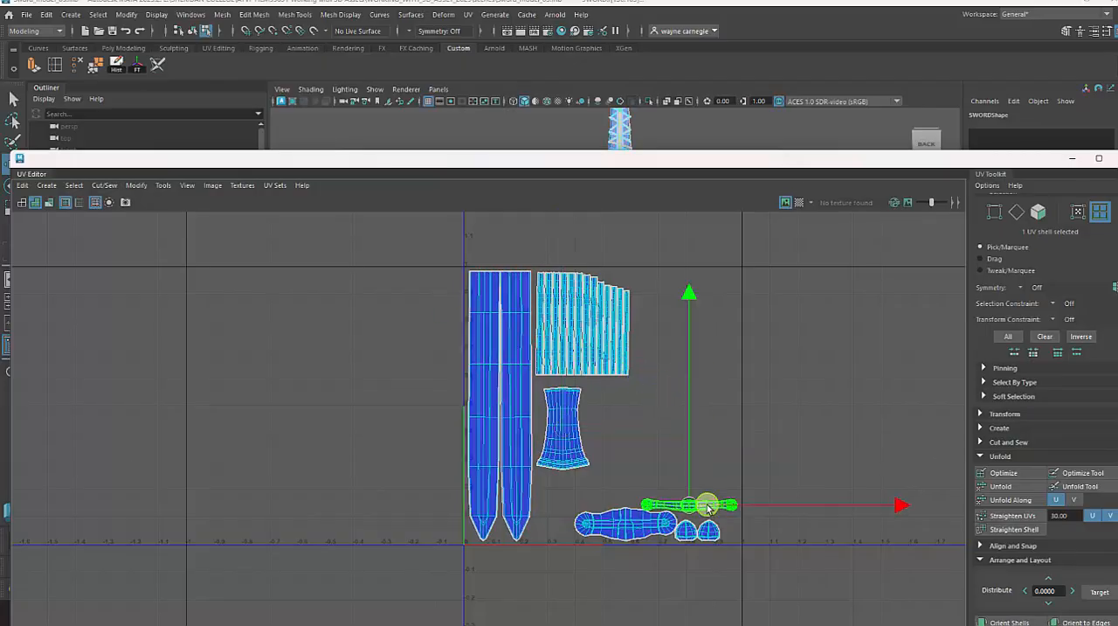
pyautogui.moveTo(693, 504); pyautogui.dragTo(631, 390)
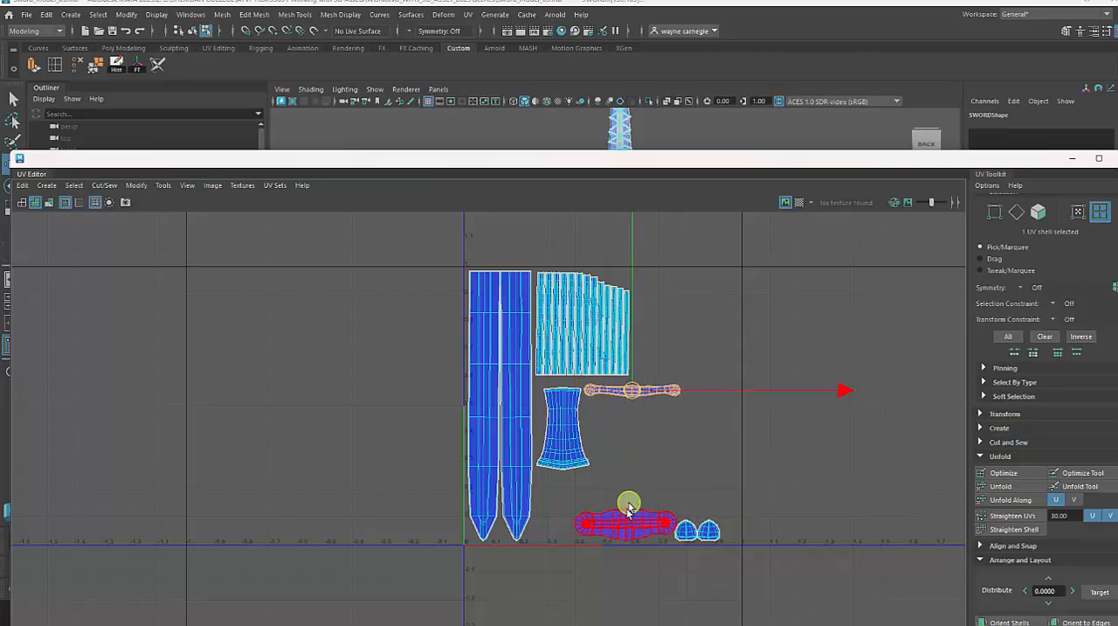
pyautogui.click(627, 522)
pyautogui.moveTo(625, 524); pyautogui.dragTo(637, 426)
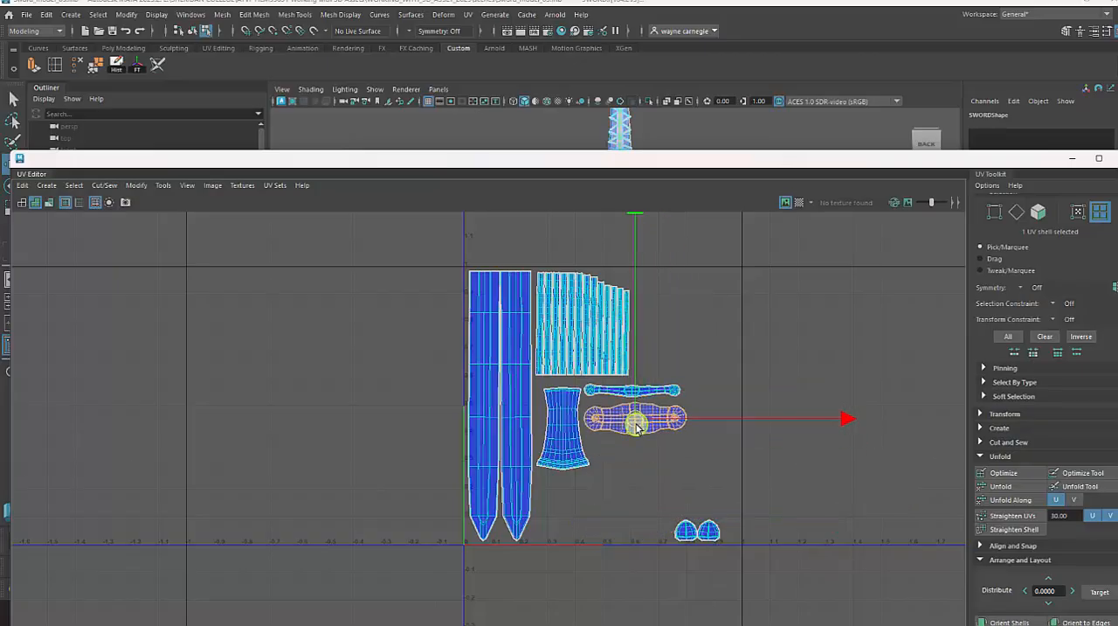
pyautogui.moveTo(661, 512); pyautogui.dragTo(757, 559)
pyautogui.moveTo(696, 530); pyautogui.dragTo(625, 461)
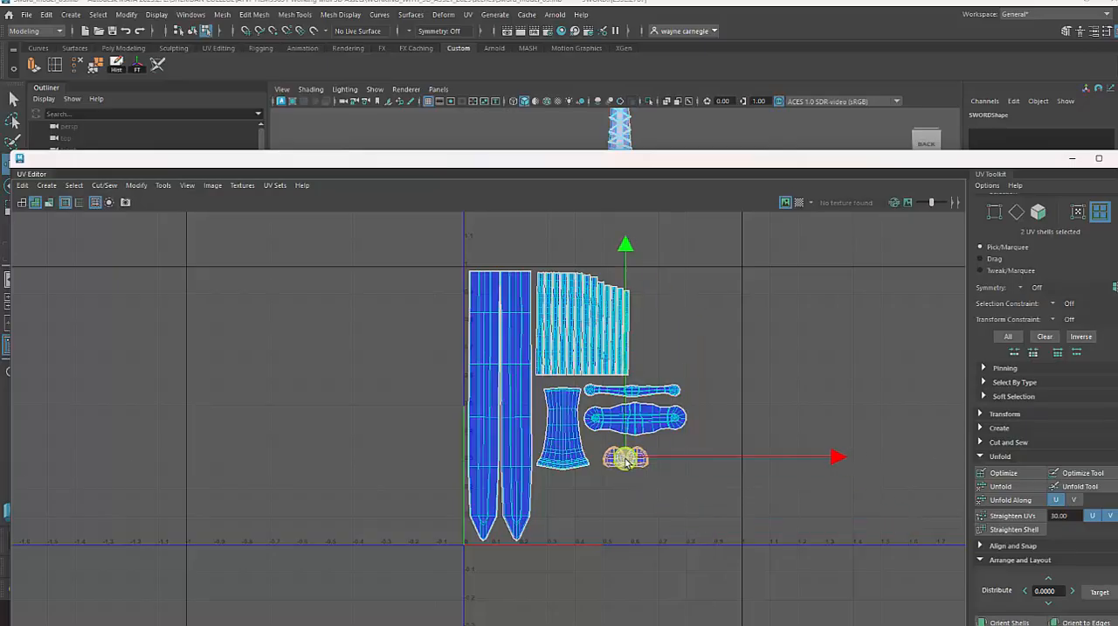
# Try overlapping the two long crossguard shells on the blade shells, and undo the moves.
pyautogui.keyDown('alt'); pyautogui.moveTo(637, 512); pyautogui.dragTo(864, 570, button='right'); pyautogui.keyUp('alt')
pyautogui.keyDown('alt'); pyautogui.moveTo(608, 386); pyautogui.dragTo(601, 485, button='middle'); pyautogui.keyUp('alt')
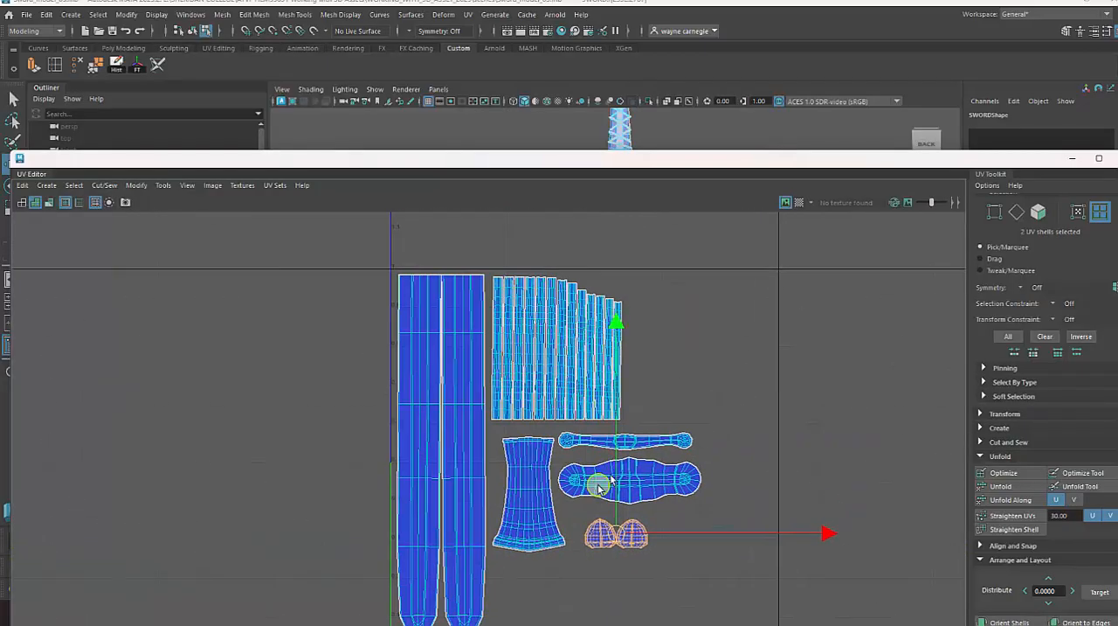
pyautogui.click(647, 438)
pyautogui.moveTo(643, 441); pyautogui.dragTo(469, 444)
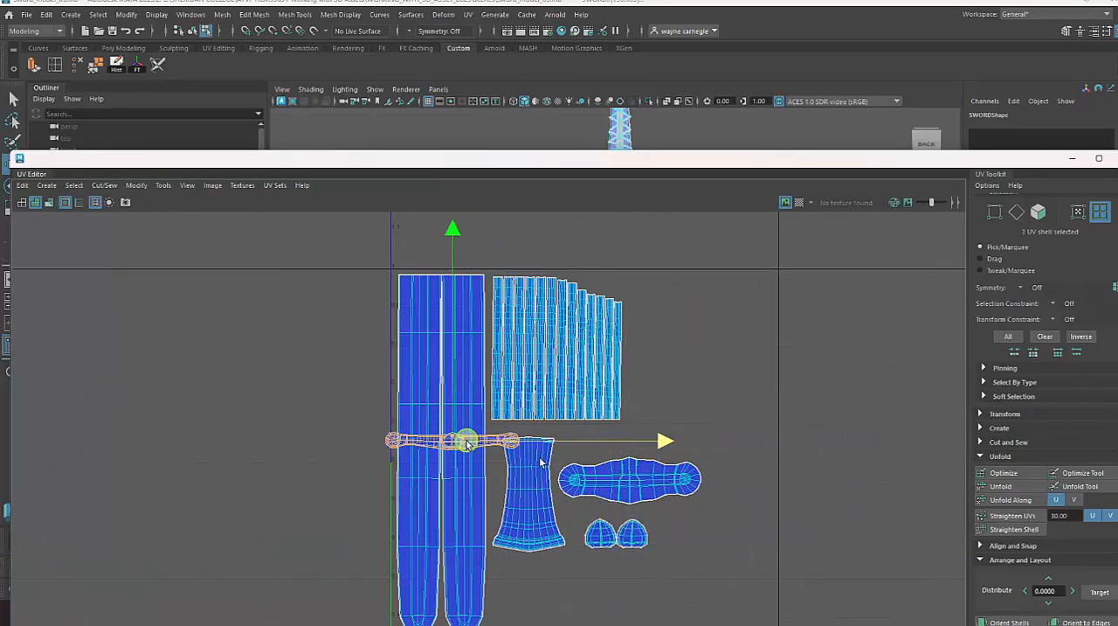
pyautogui.click(612, 486)
pyautogui.moveTo(623, 483); pyautogui.dragTo(444, 505)
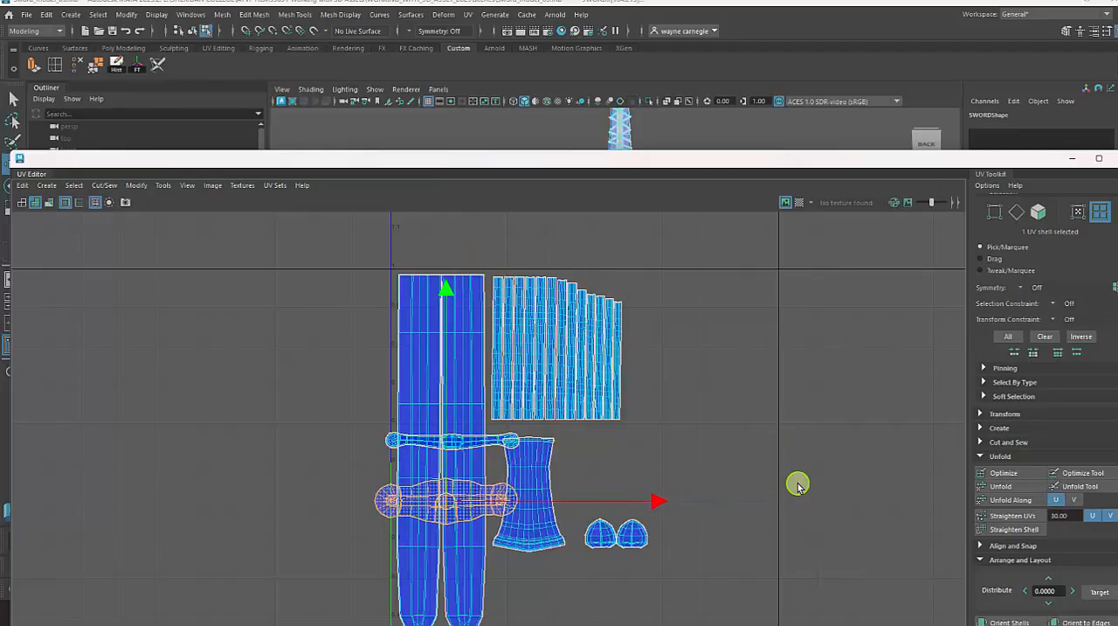
pyautogui.hotkey('ctrl', 'z')
pyautogui.hotkey('ctrl', 'z')
pyautogui.hotkey('ctrl', 'z')
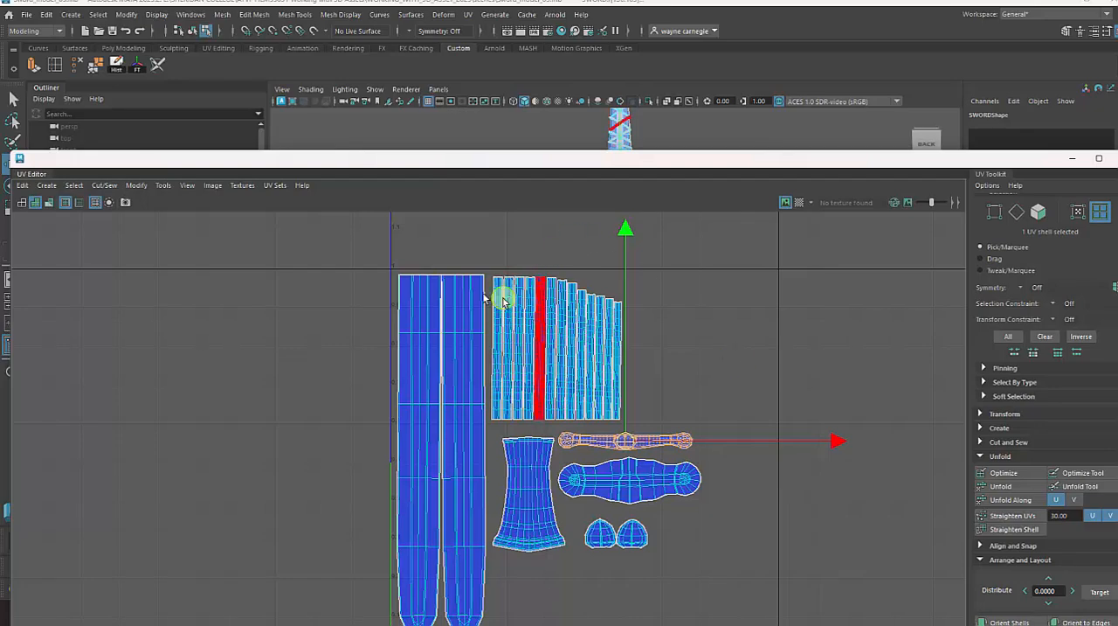
# Clear the UV shell selection, minimize the UV Editor and close the Transfer Attributes options.
pyautogui.keyDown('alt'); pyautogui.moveTo(751, 330); pyautogui.dragTo(594, 327, button='right'); pyautogui.keyUp('alt')
pyautogui.keyDown('alt'); pyautogui.moveTo(595, 327); pyautogui.dragTo(512, 280, button='middle'); pyautogui.keyUp('alt')
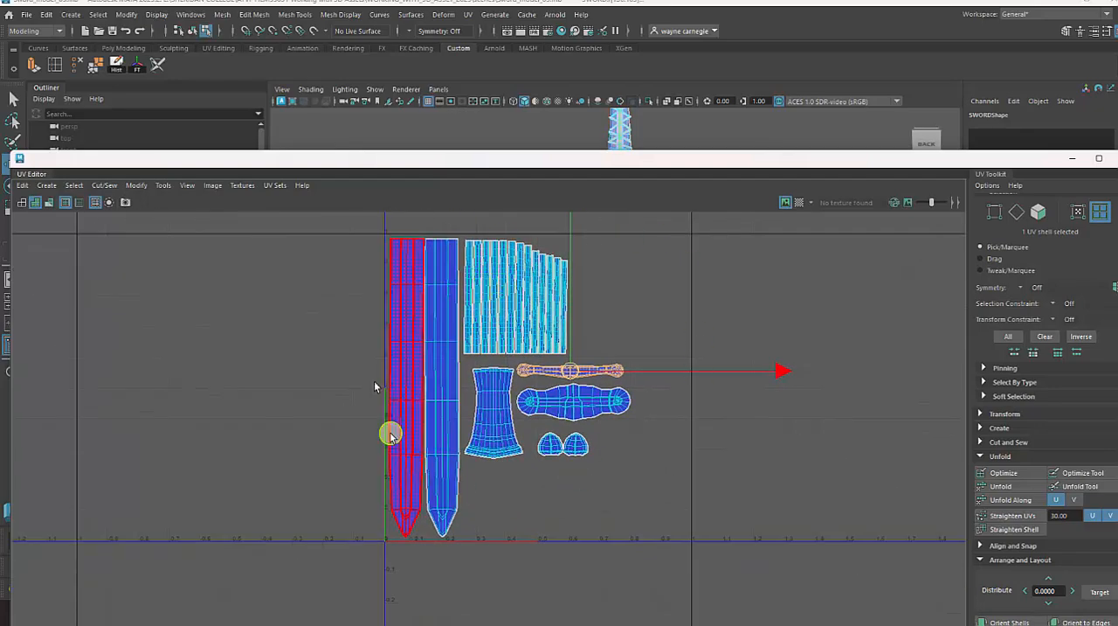
pyautogui.click(831, 465)
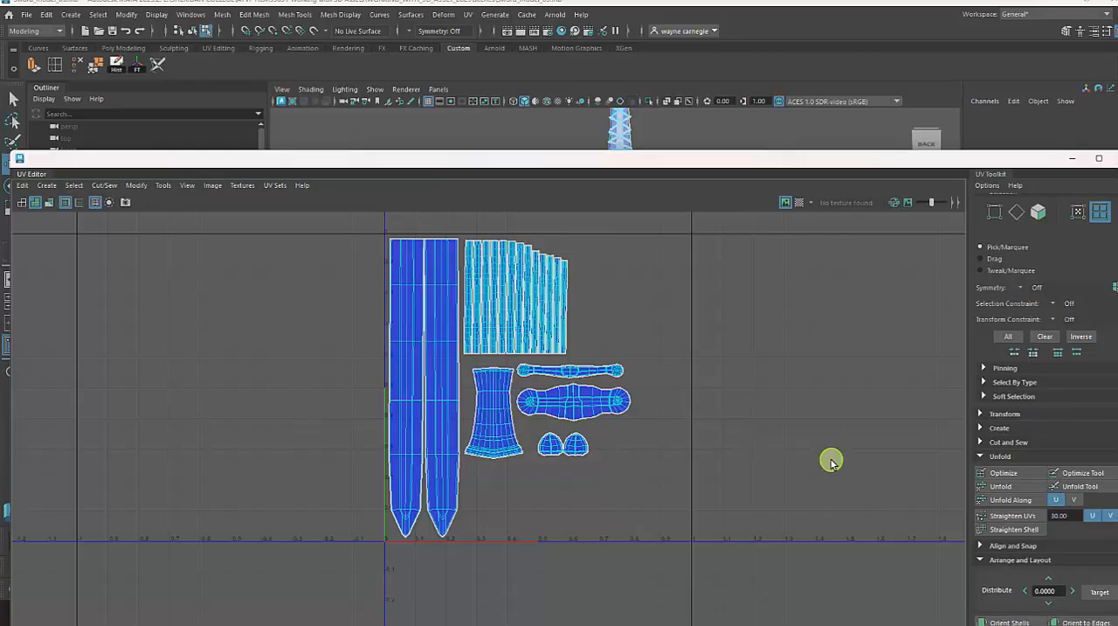
pyautogui.click(1073, 159)
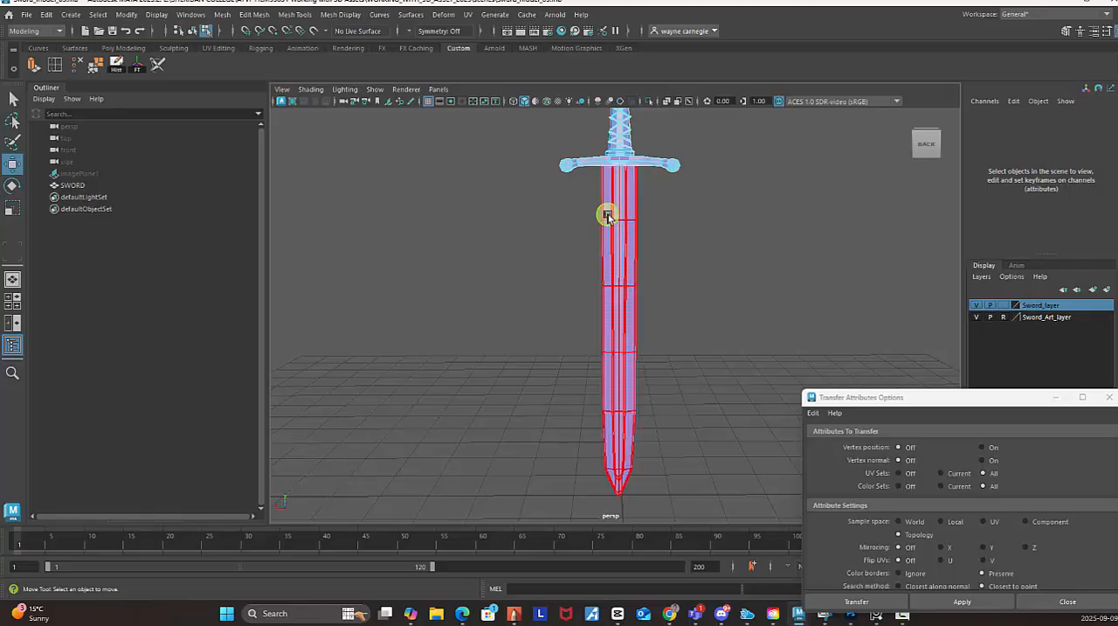
pyautogui.click(1109, 396)
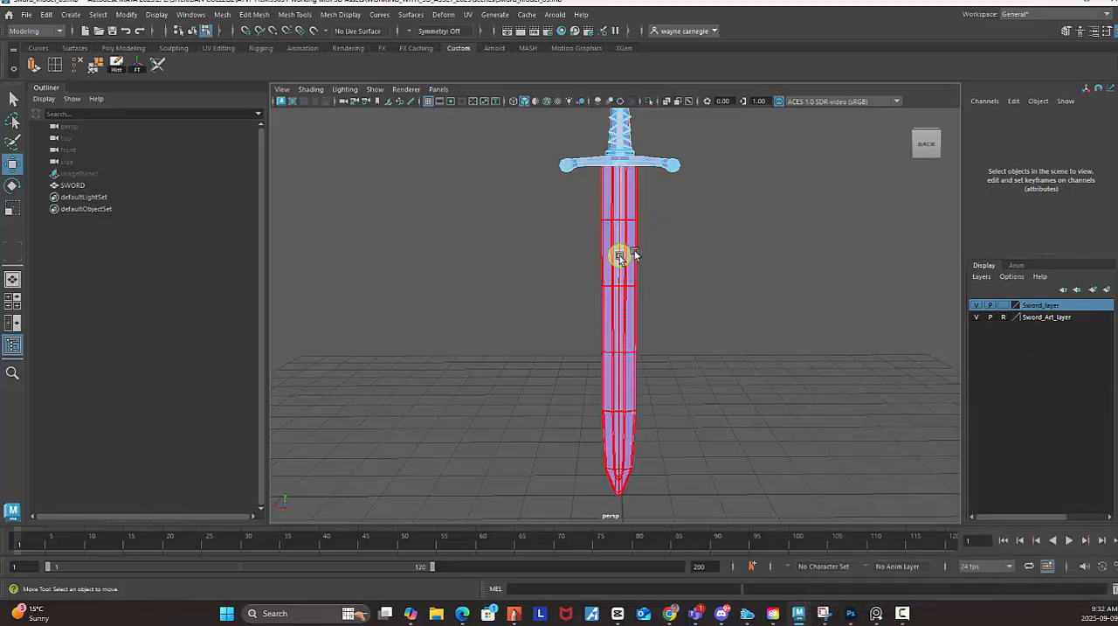
# Select the whole SWORD mesh in object mode and save the scene.
pyautogui.moveTo(614, 210); pyautogui.dragTo(671, 191, button='right')
pyautogui.click(745, 209)
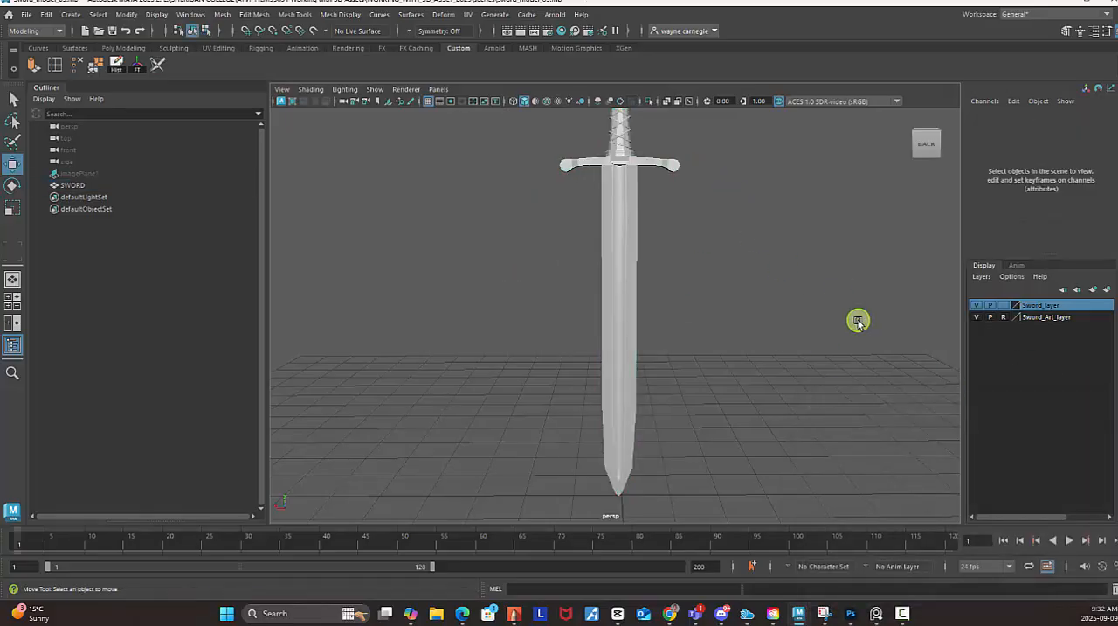
pyautogui.keyDown('alt'); pyautogui.moveTo(856, 320); pyautogui.dragTo(709, 241, button='right'); pyautogui.keyUp('alt')
pyautogui.keyDown('alt'); pyautogui.moveTo(709, 241); pyautogui.dragTo(717, 305, button='middle'); pyautogui.keyUp('alt')
pyautogui.moveTo(561, 193); pyautogui.dragTo(740, 386)
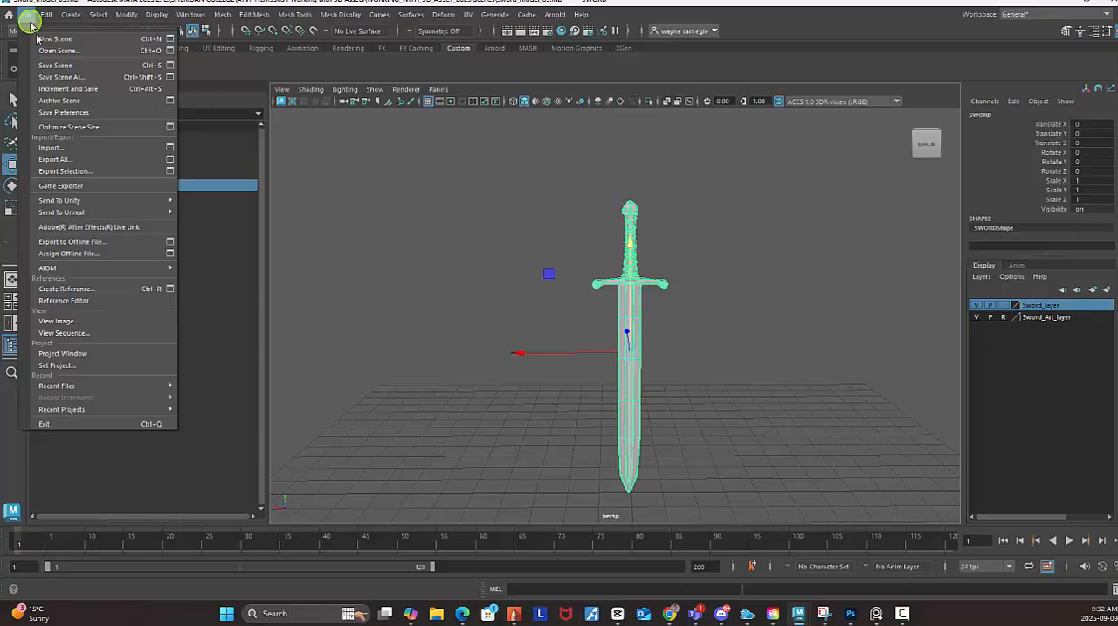
pyautogui.click(55, 65)
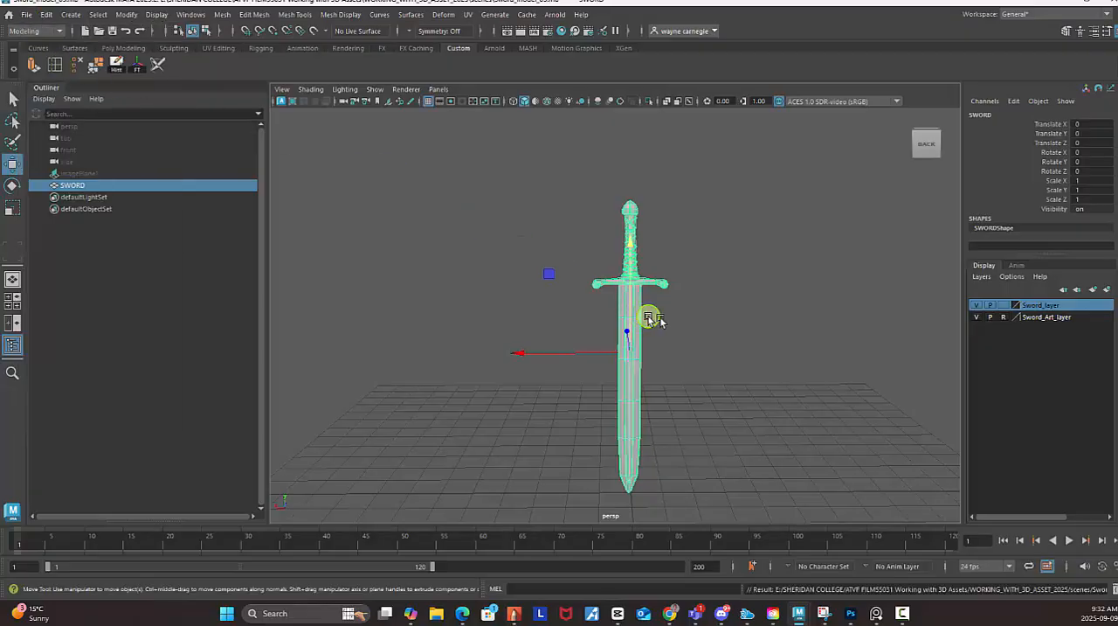
# Save the scene as a new version named Sword_model_06 in the project's scenes folder.
pyautogui.click(27, 15)
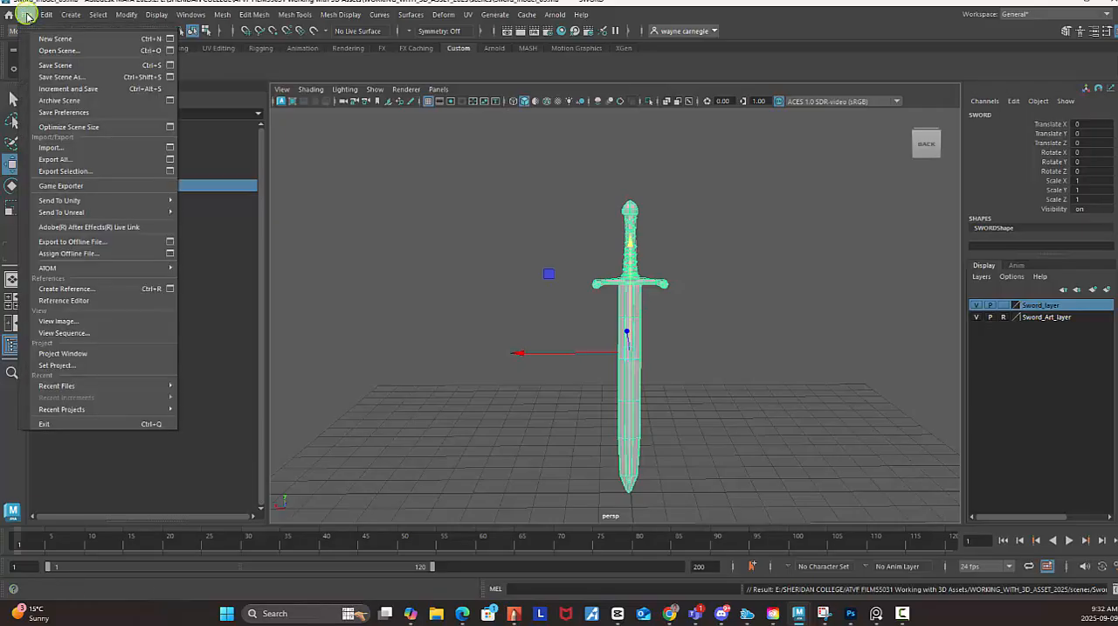
pyautogui.click(54, 81)
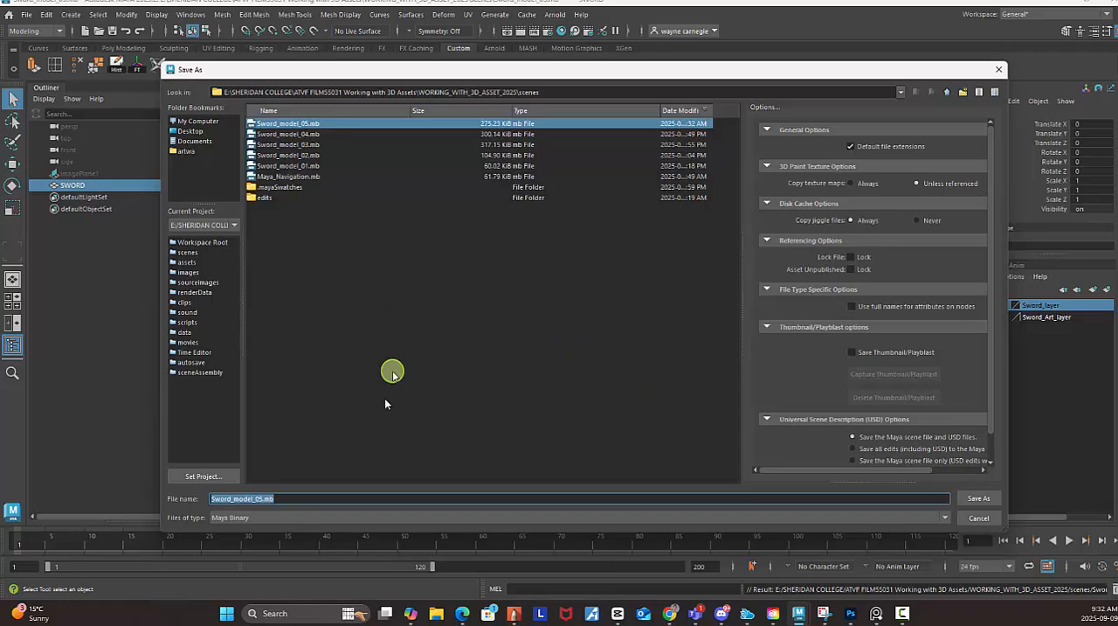
pyautogui.click(284, 498)
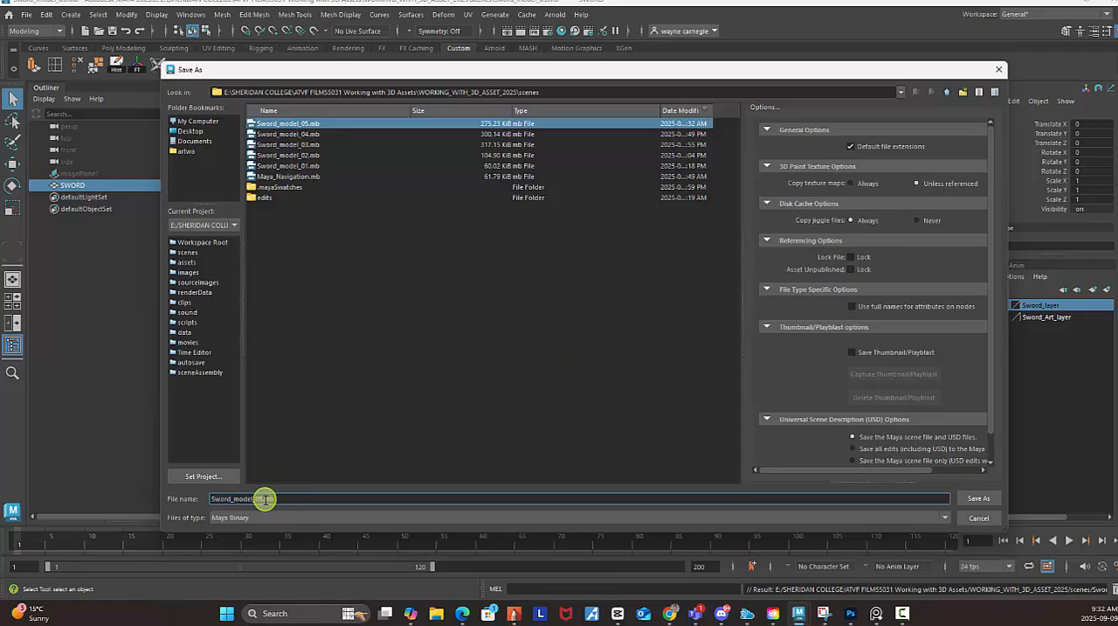
pyautogui.moveTo(262, 499); pyautogui.dragTo(316, 495)
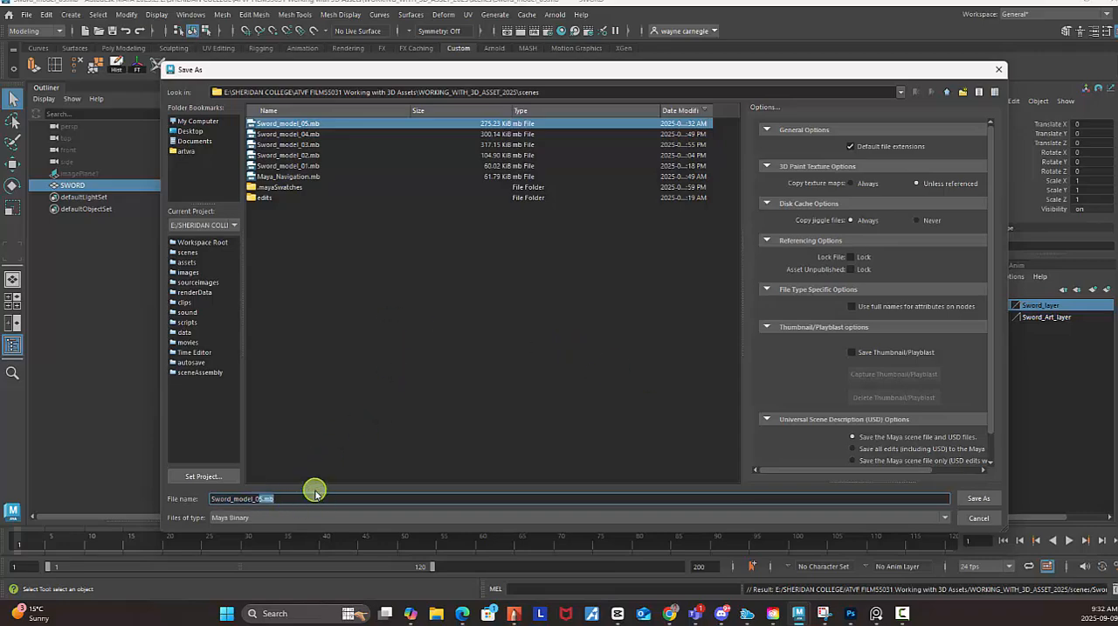
pyautogui.write('6')
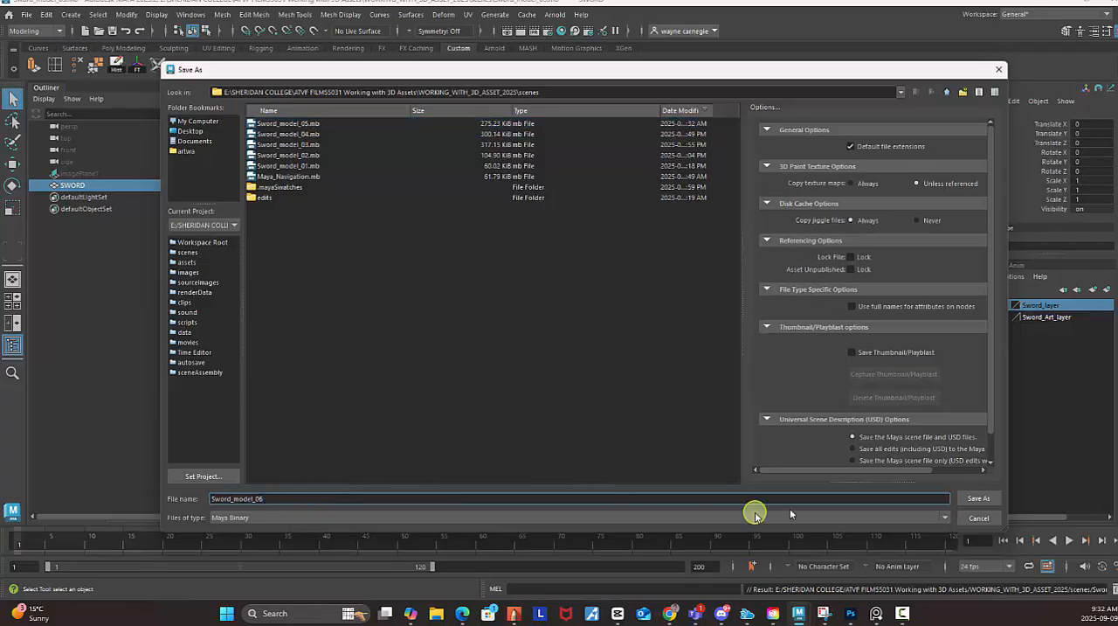
pyautogui.click(978, 498)
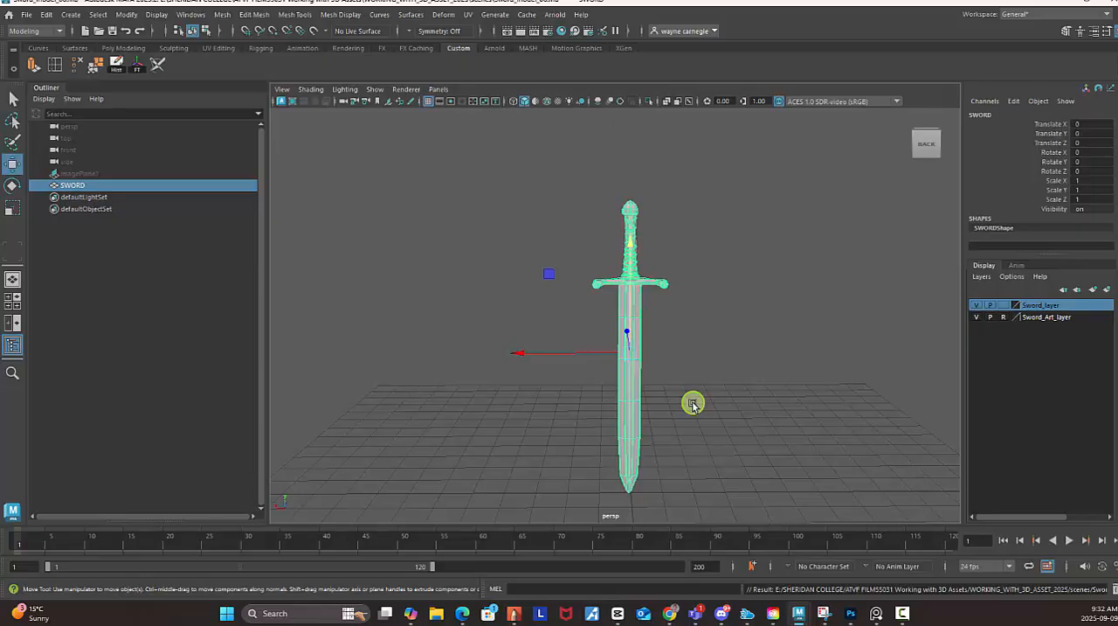
pyautogui.keyDown('alt'); pyautogui.moveTo(744, 392); pyautogui.dragTo(687, 323); pyautogui.keyUp('alt')
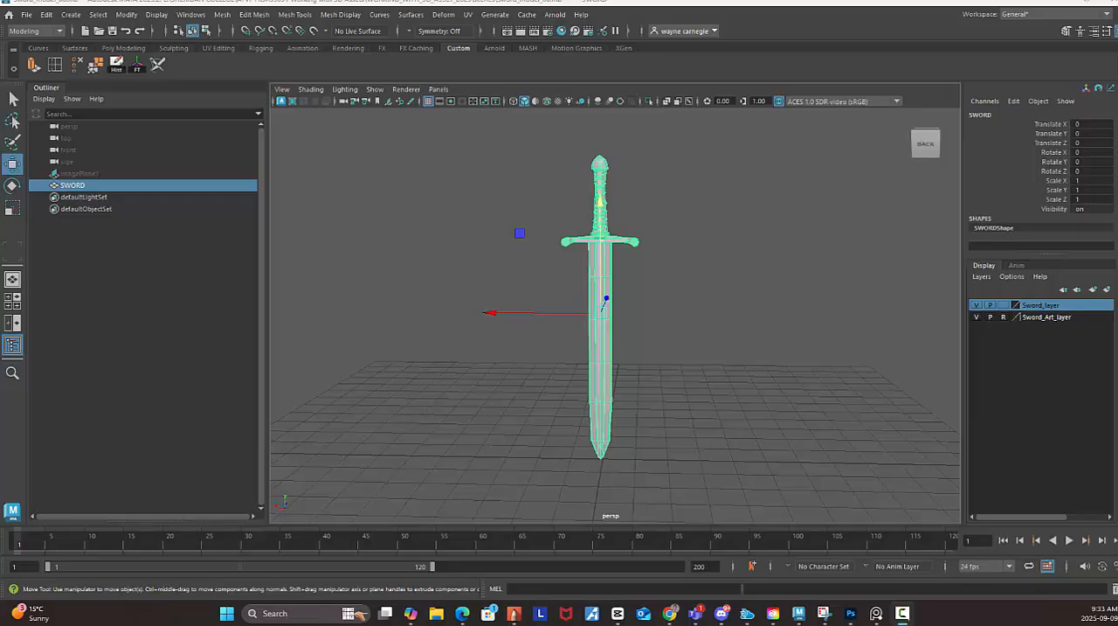
# Switch to the Teams meeting, toggle the camera and microphone, and return to Maya.
pyautogui.click(696, 613)
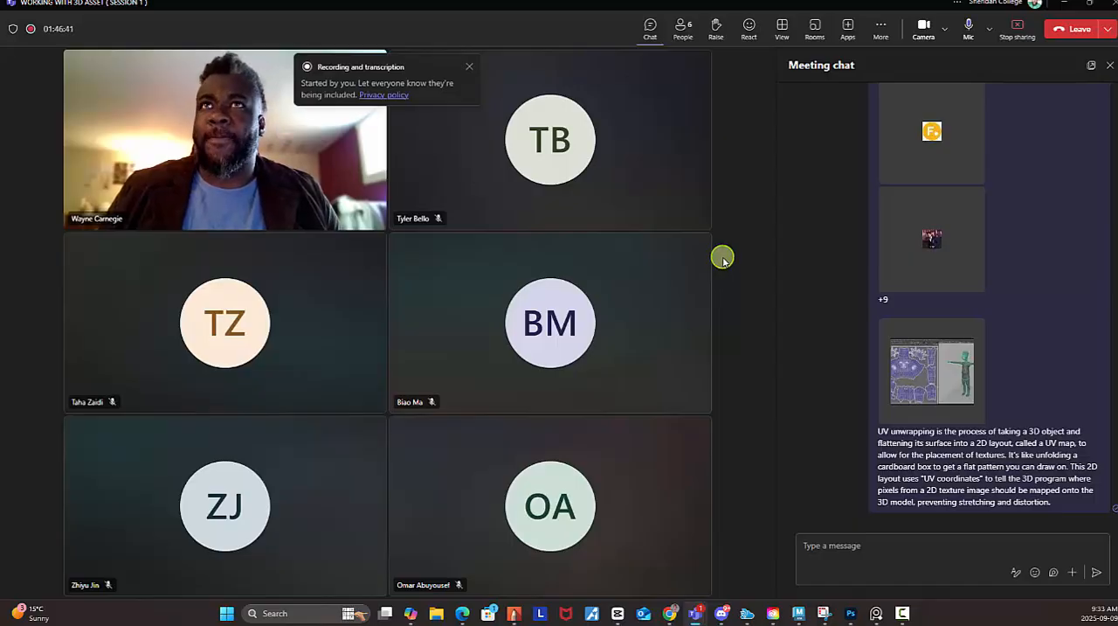
pyautogui.click(922, 29)
pyautogui.click(969, 29)
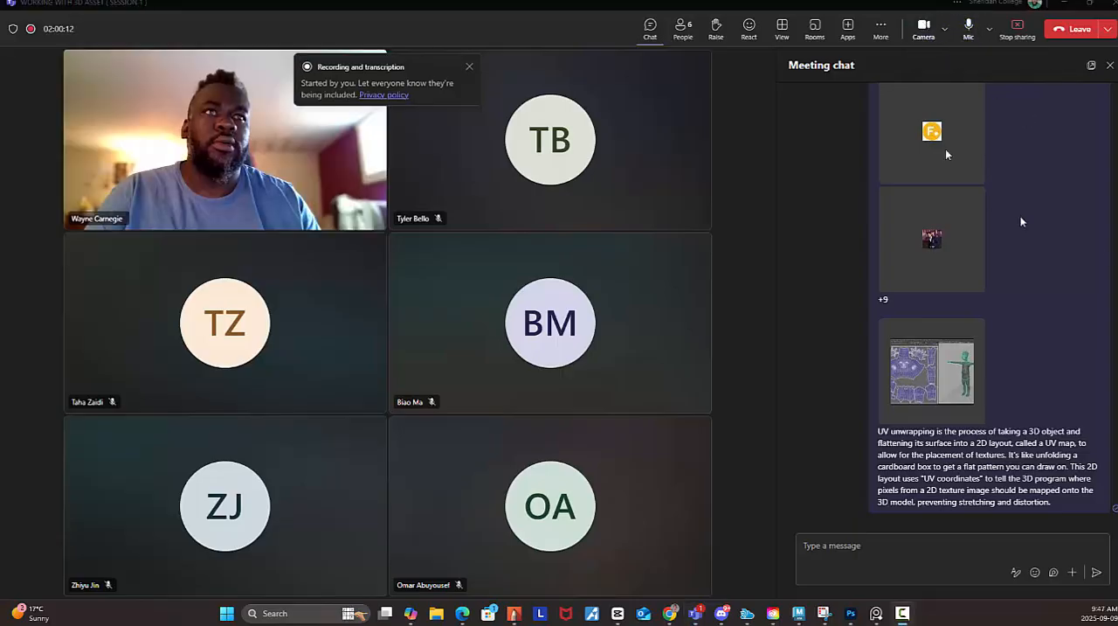
pyautogui.hotkey('alt', 'Tab')
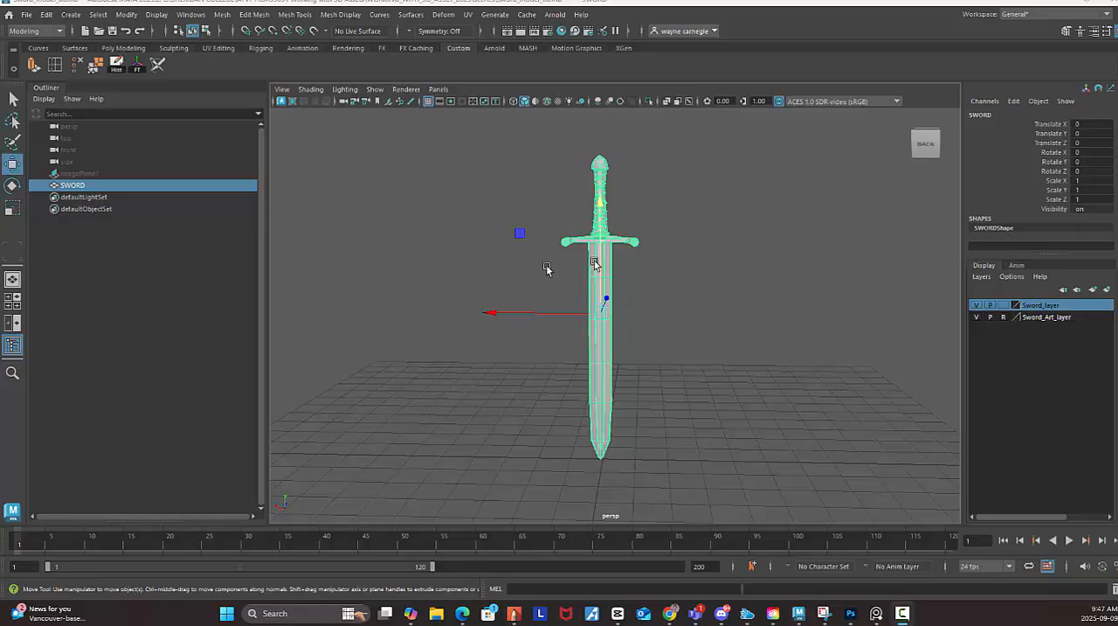
# Examine the sword's SWORD_MAT material and its connection to the blinn1SG shading group in the Hypershade.
pyautogui.click(712, 260)
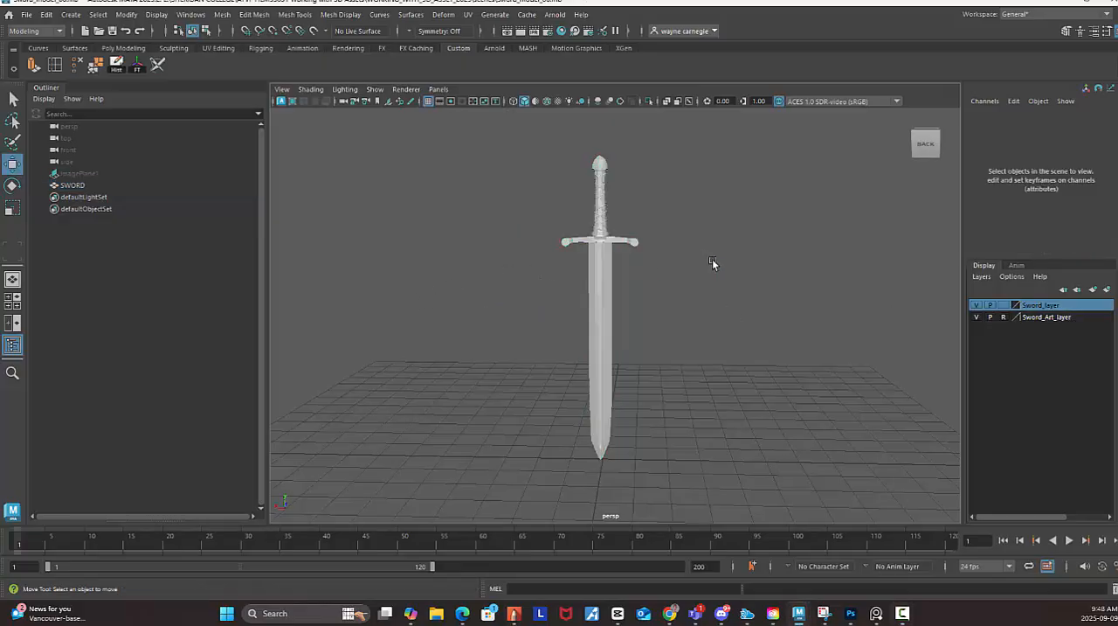
pyautogui.click(604, 282)
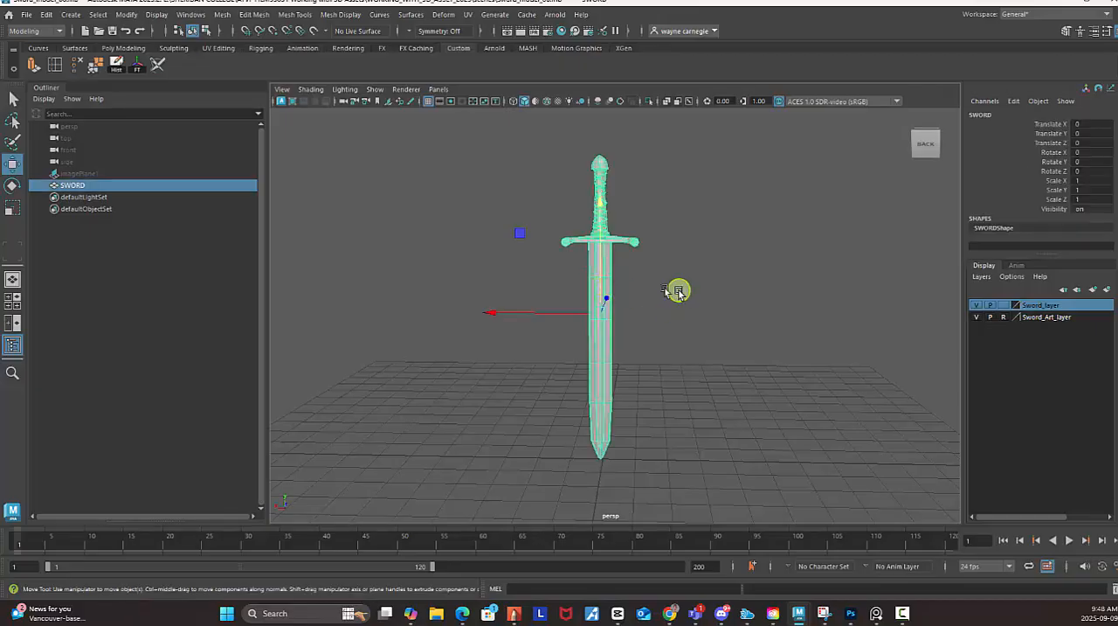
pyautogui.keyDown('alt'); pyautogui.moveTo(676, 289); pyautogui.dragTo(716, 307); pyautogui.keyUp('alt')
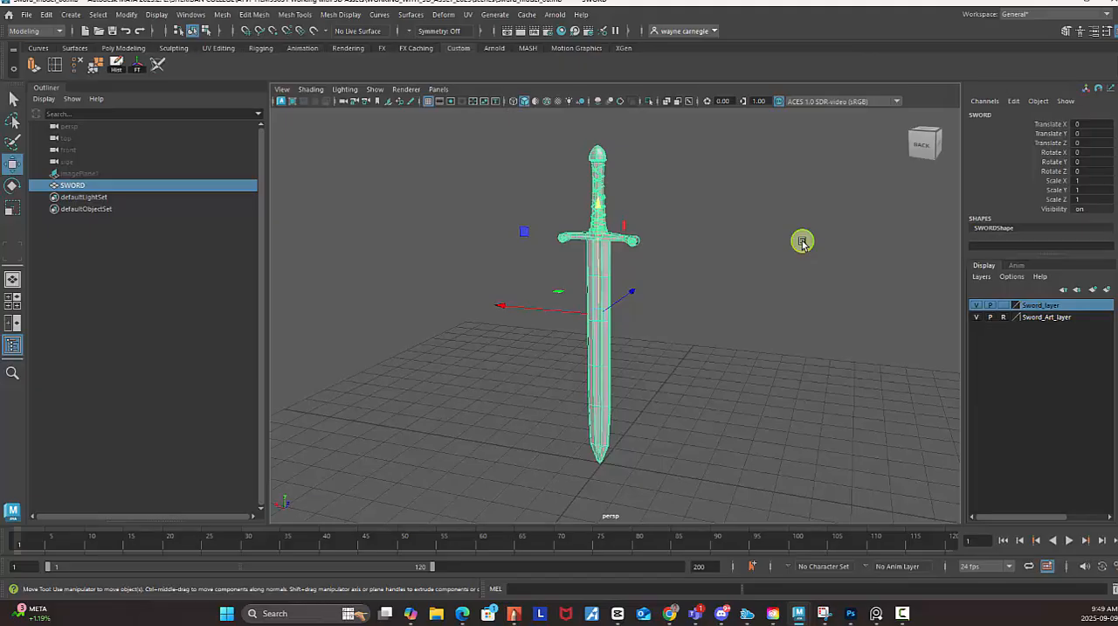
pyautogui.click(561, 31)
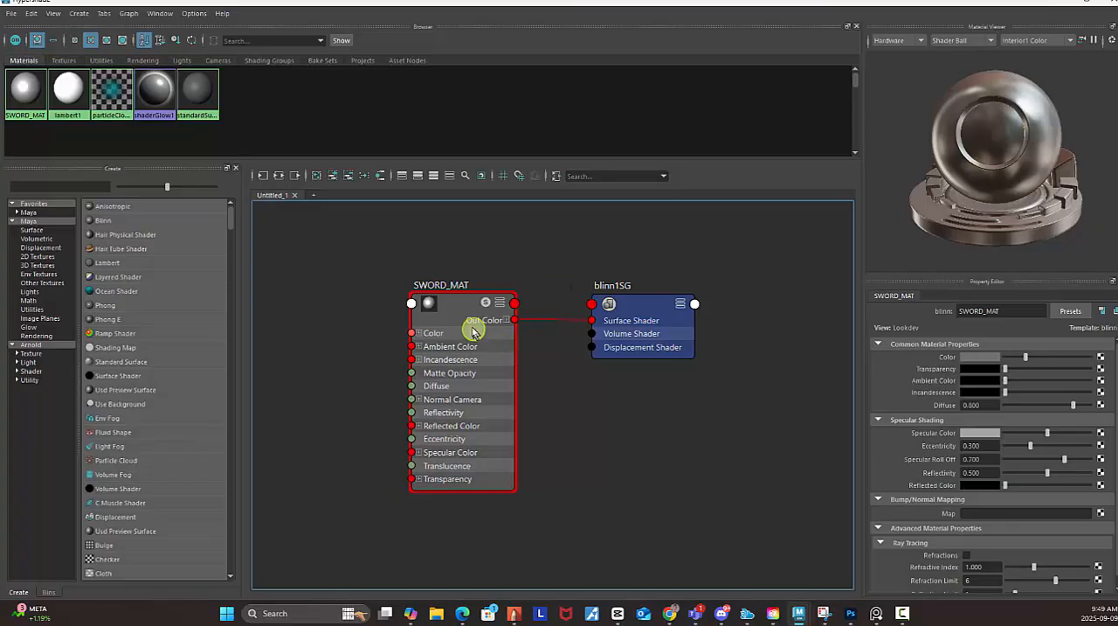
pyautogui.moveTo(411, 266); pyautogui.dragTo(661, 554)
pyautogui.moveTo(452, 311); pyautogui.dragTo(503, 302)
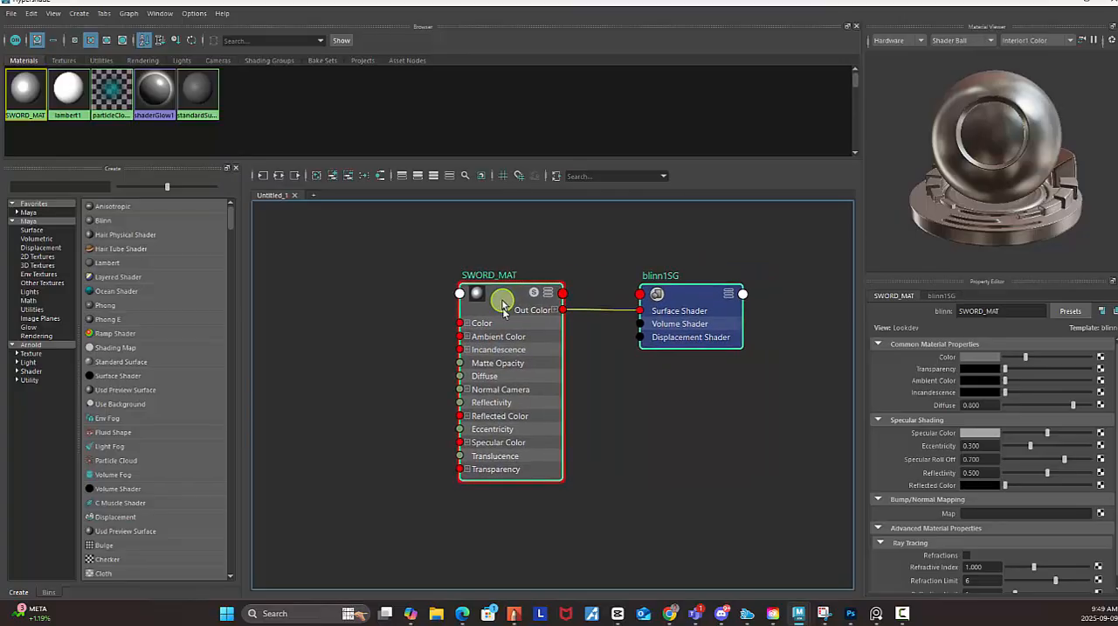
pyautogui.click(643, 416)
pyautogui.click(501, 299)
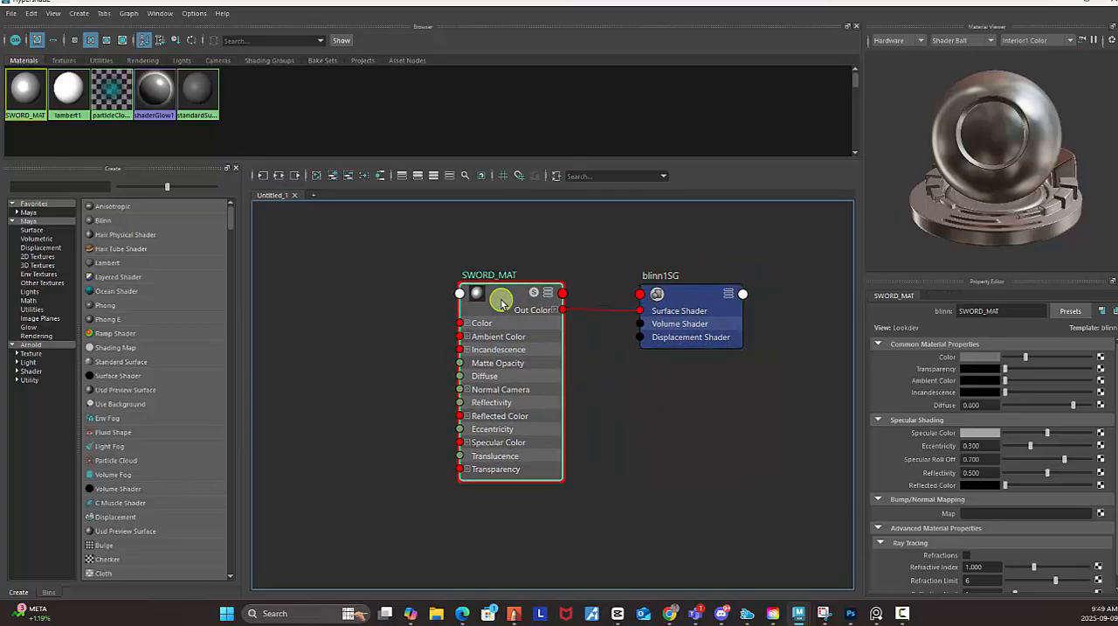
pyautogui.click(1066, 13)
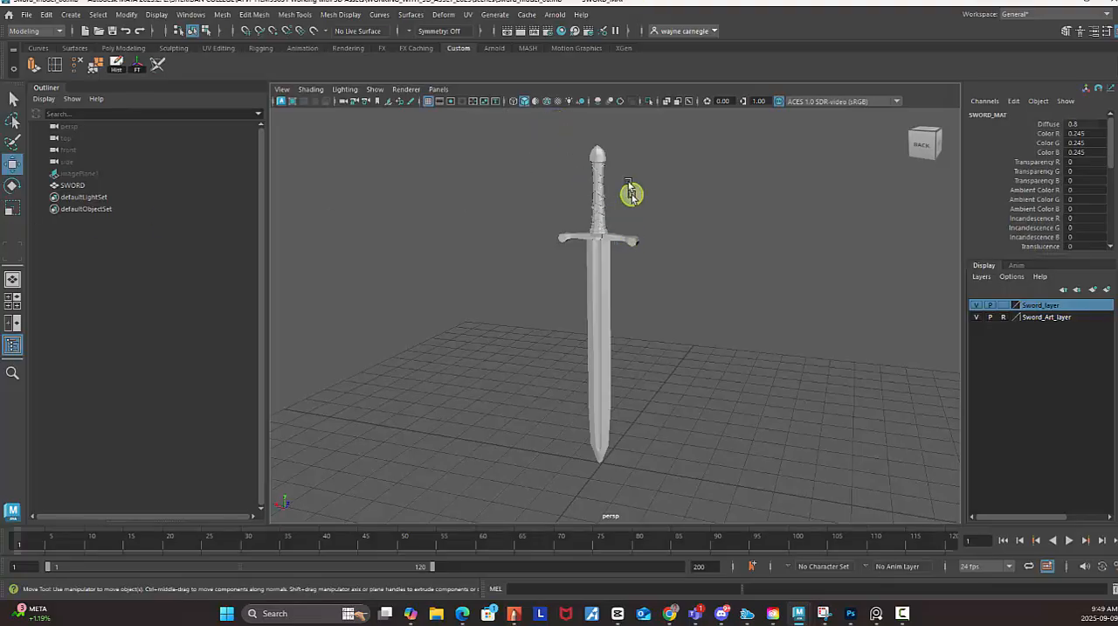
pyautogui.click(560, 30)
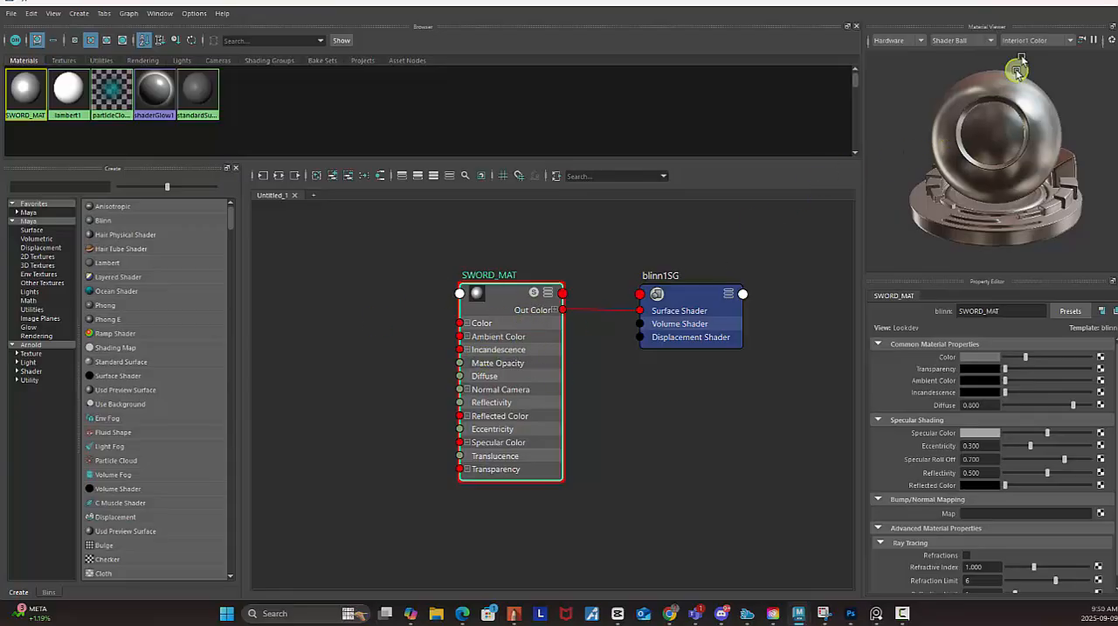
pyautogui.click(1065, 3)
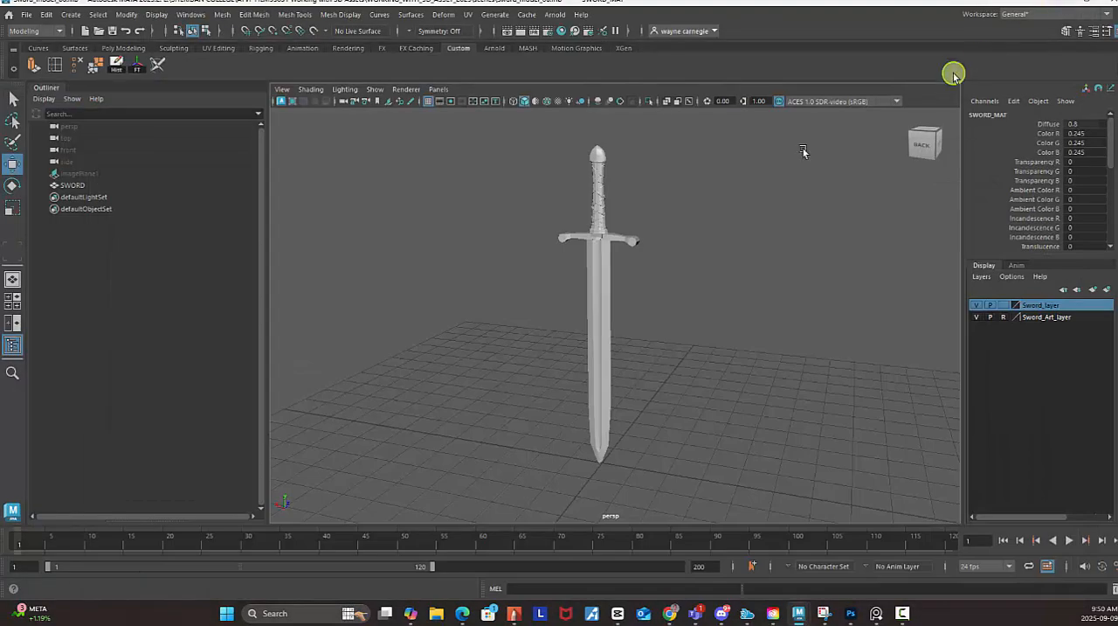
# Select the SWORD mesh and save the scene as a new version named Sword_model_07.
pyautogui.click(612, 273)
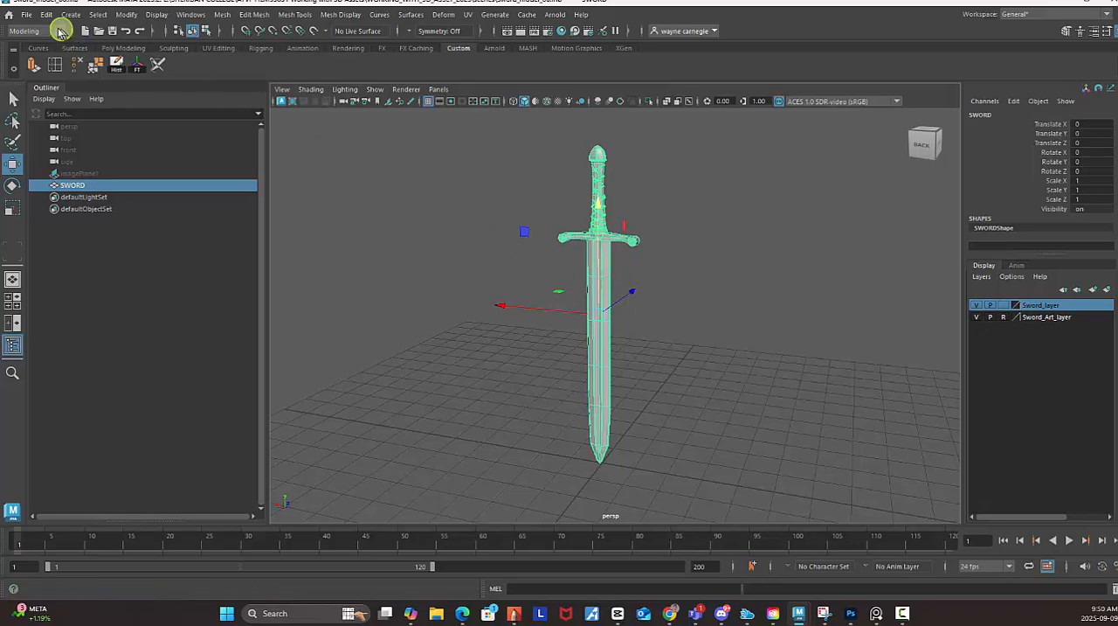
pyautogui.click(27, 15)
pyautogui.click(56, 77)
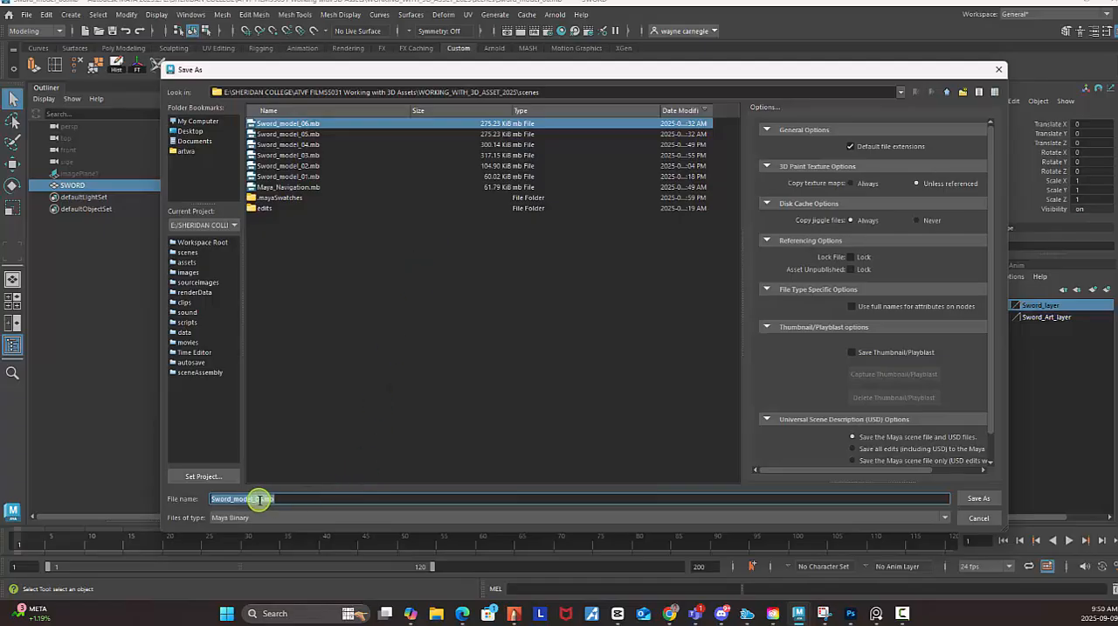
pyautogui.moveTo(260, 499); pyautogui.dragTo(337, 512)
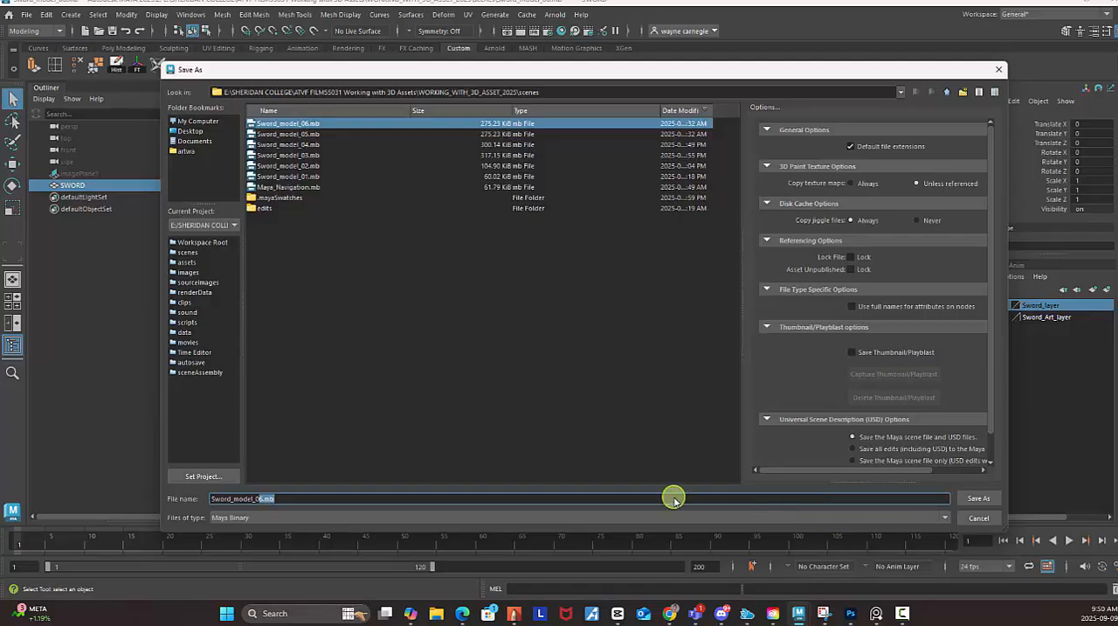
pyautogui.write('7')
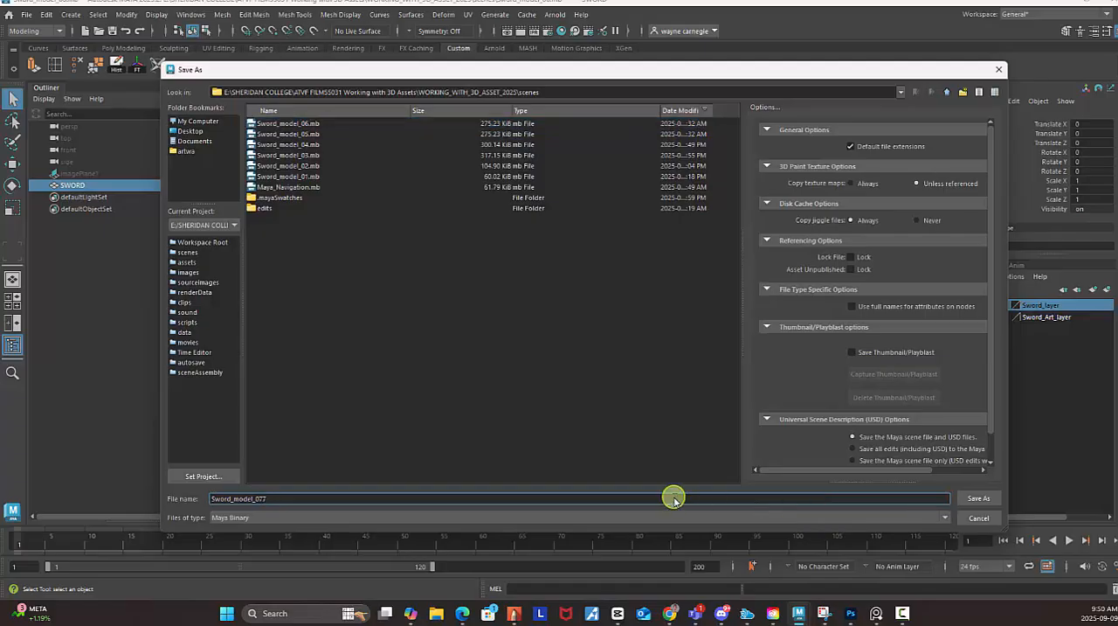
pyautogui.click(975, 500)
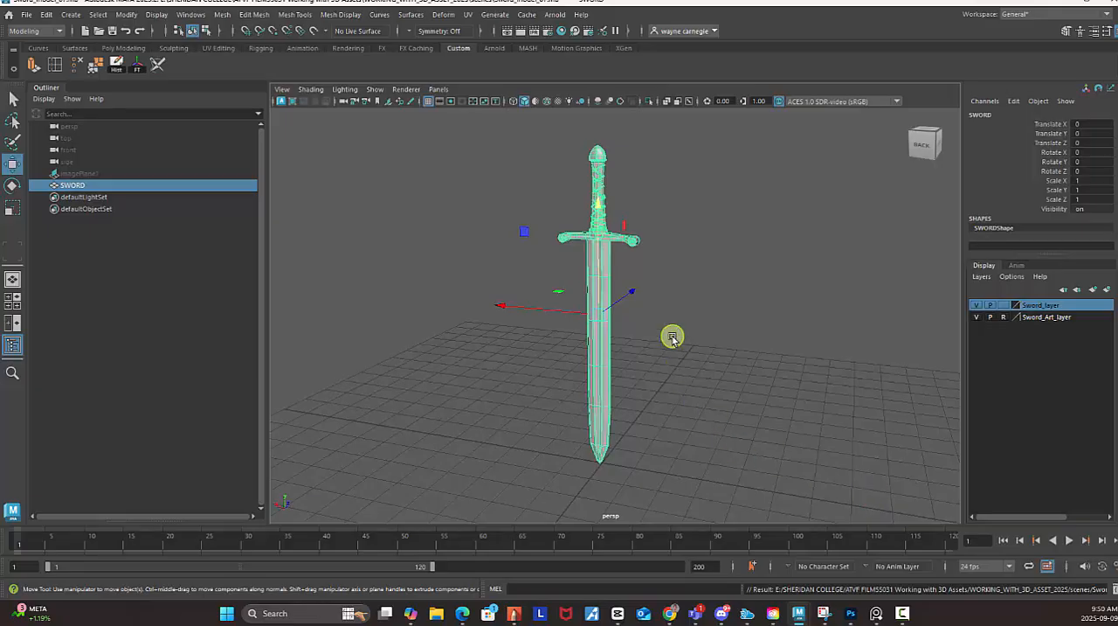
# Smooth the SWORD mesh with 1 division and keep the mesh selected.
pyautogui.click(223, 15)
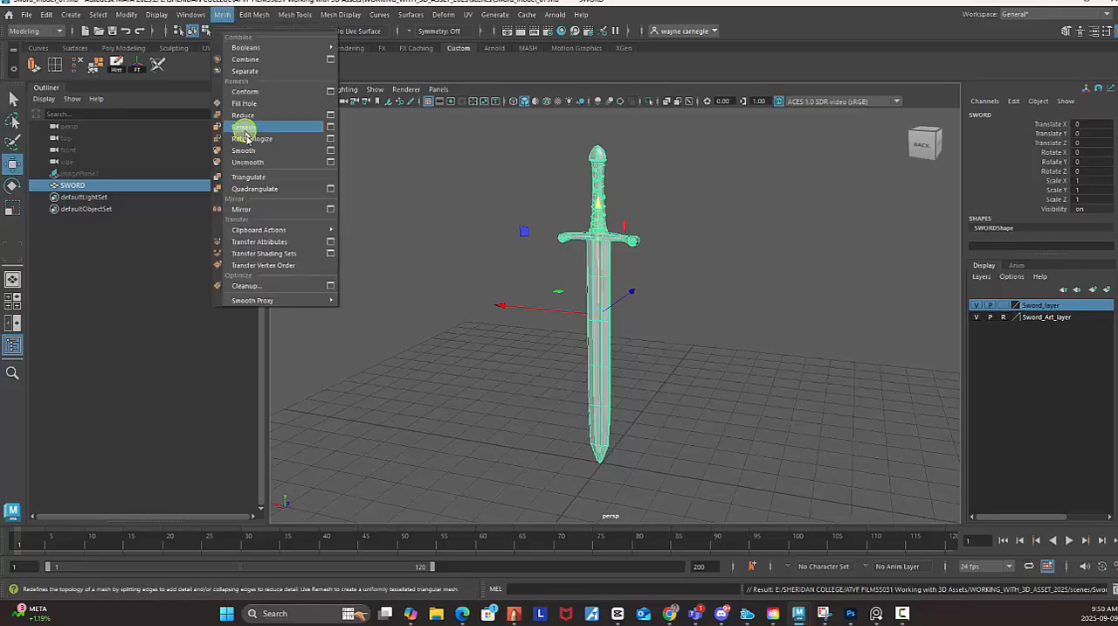
pyautogui.click(247, 150)
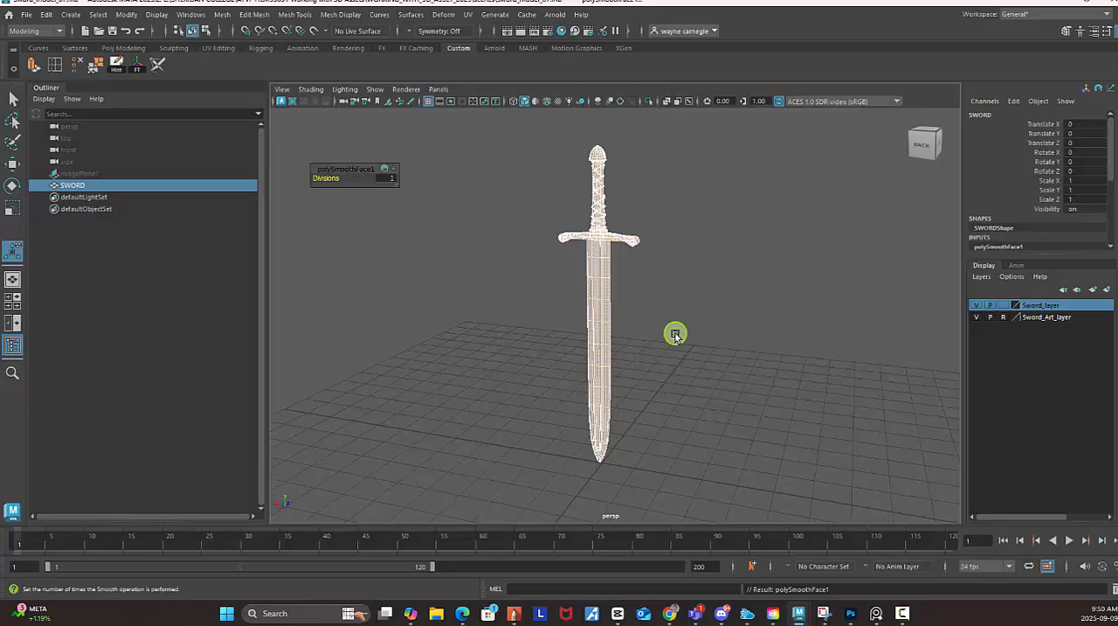
pyautogui.click(222, 15)
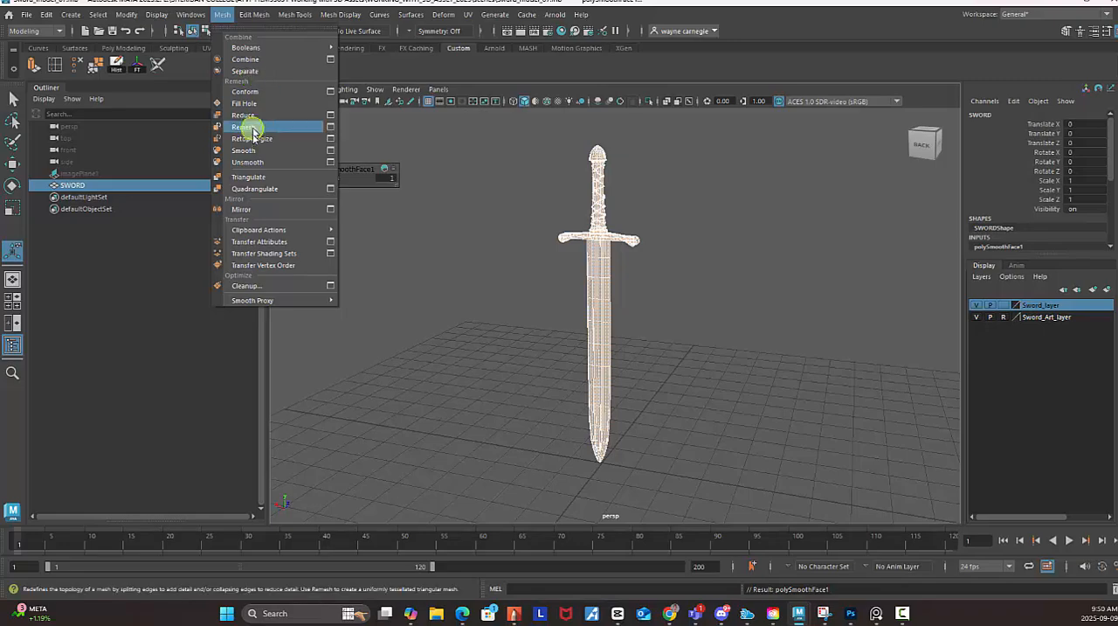
pyautogui.click(706, 398)
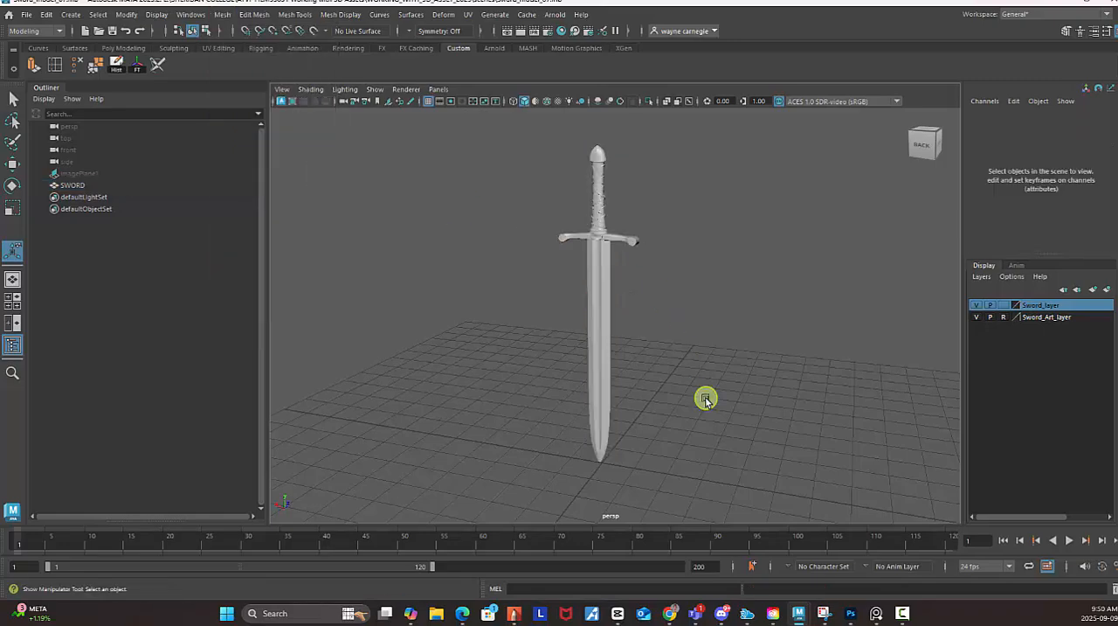
pyautogui.click(606, 306)
pyautogui.click(657, 377)
pyautogui.click(598, 314)
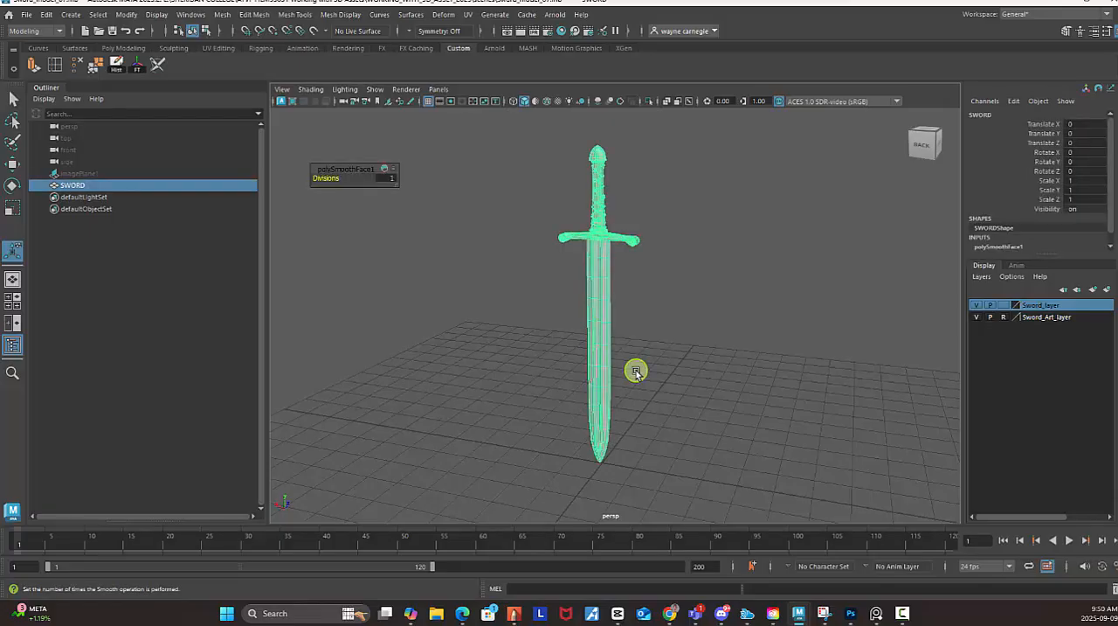
# Start exporting the selected SWORD mesh, and create and open a new folder named object inside the project's scenes folder.
pyautogui.click(26, 15)
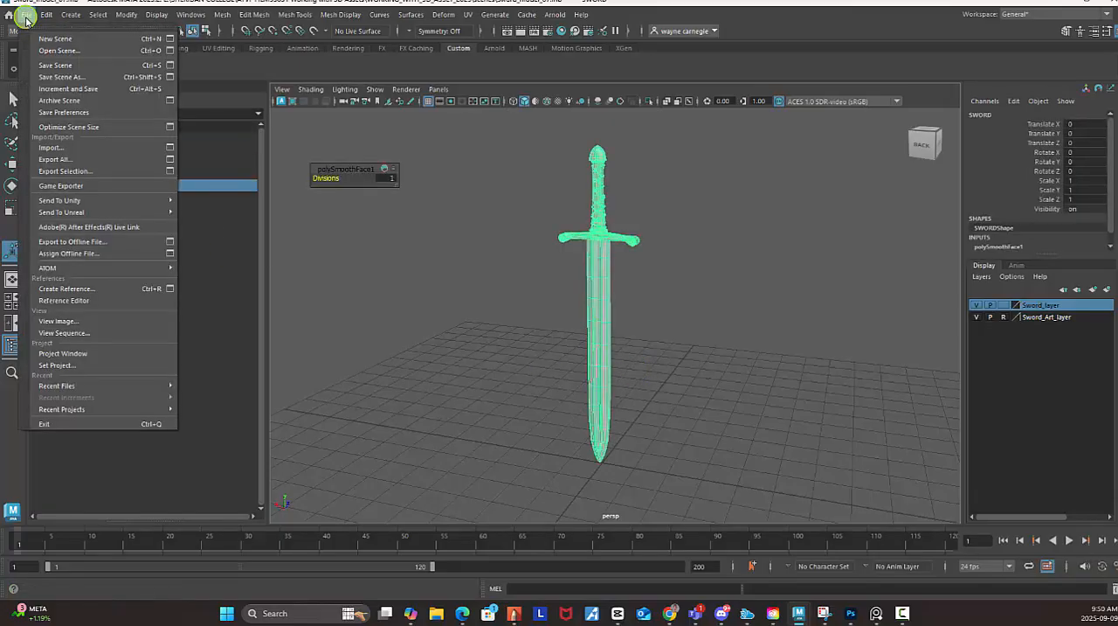
pyautogui.click(112, 178)
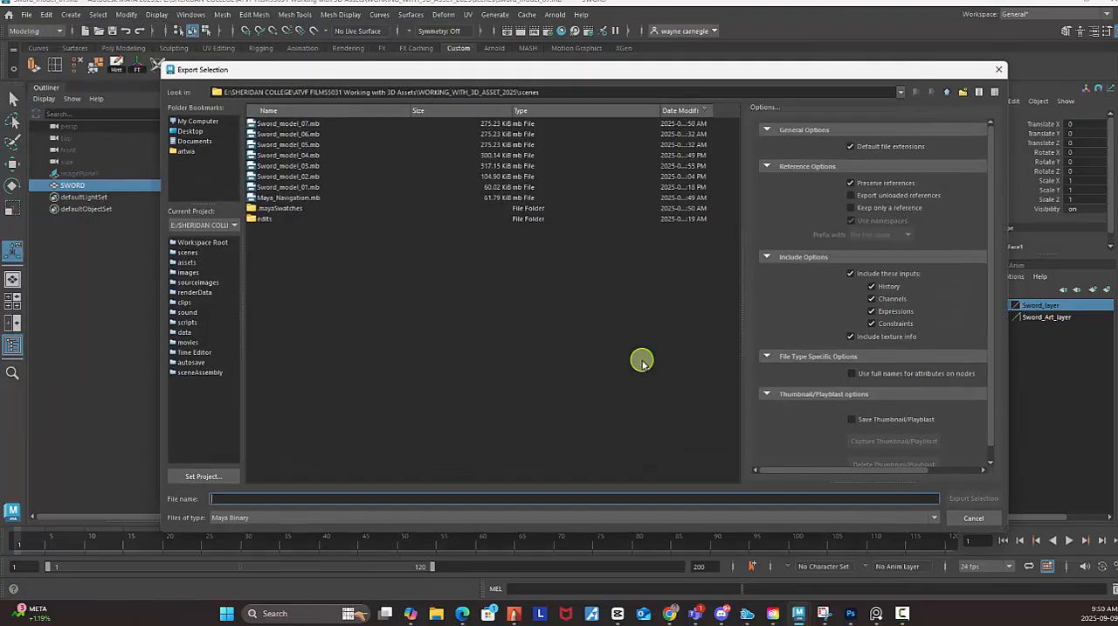
pyautogui.click(962, 92)
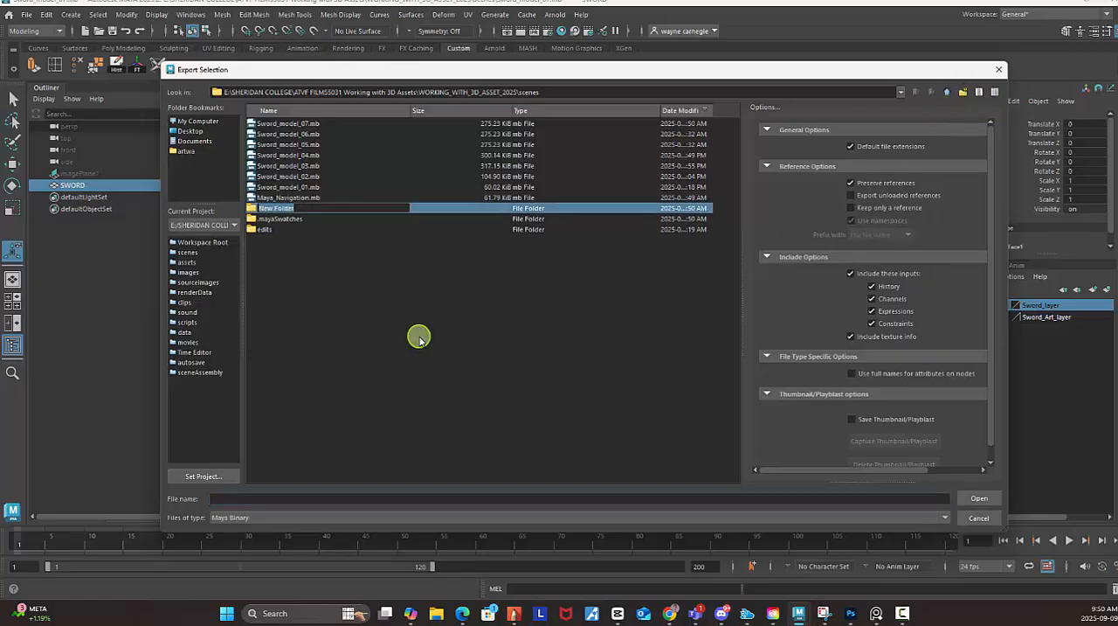
pyautogui.write('object')
pyautogui.press('Return')
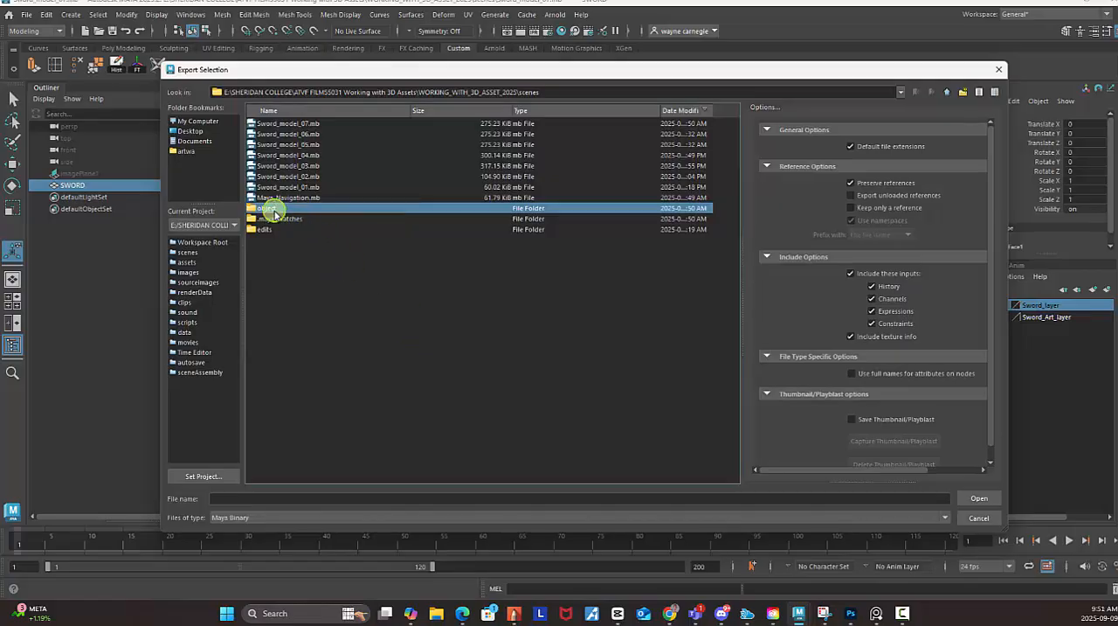
pyautogui.doubleClick(273, 214)
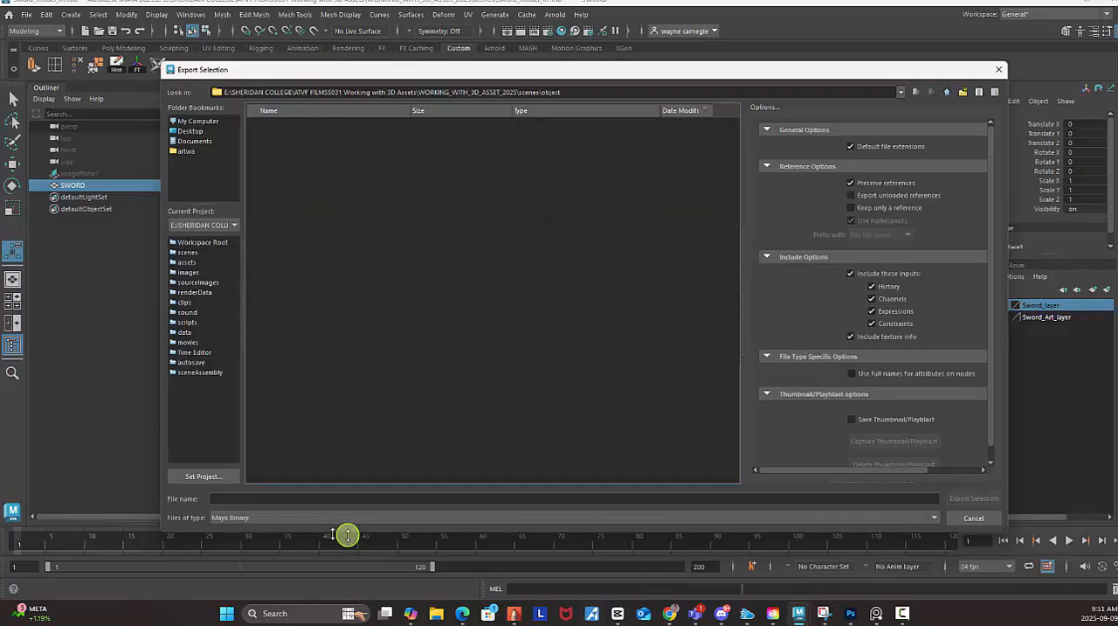
# Export the selection as an FBX file named Sword into the object folder, copying the folder's path before exporting.
pyautogui.click(237, 500)
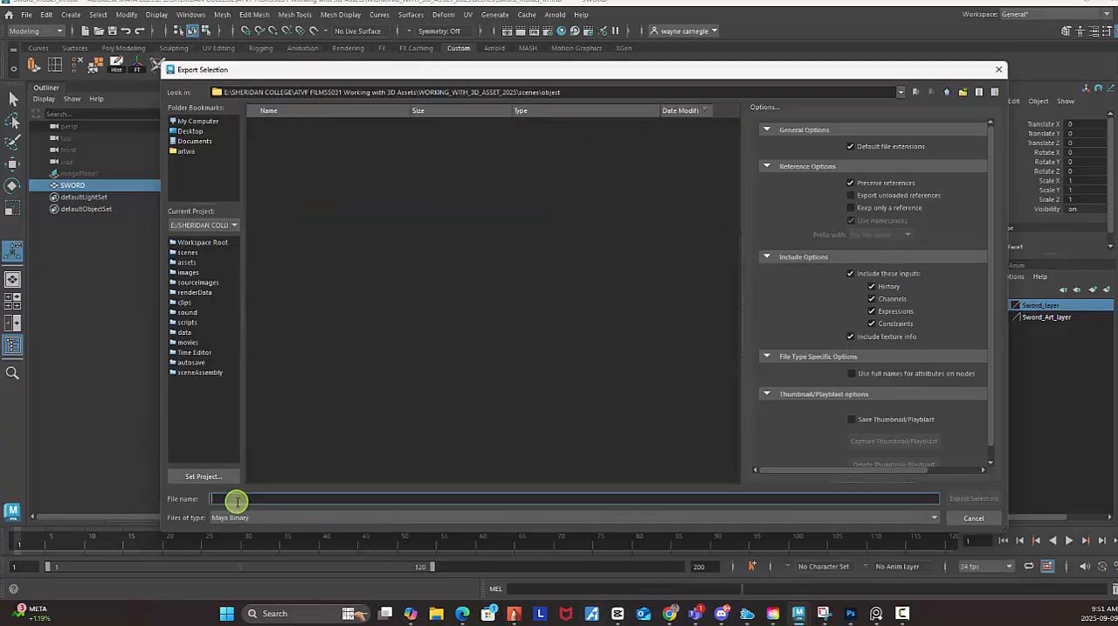
pyautogui.write('S')
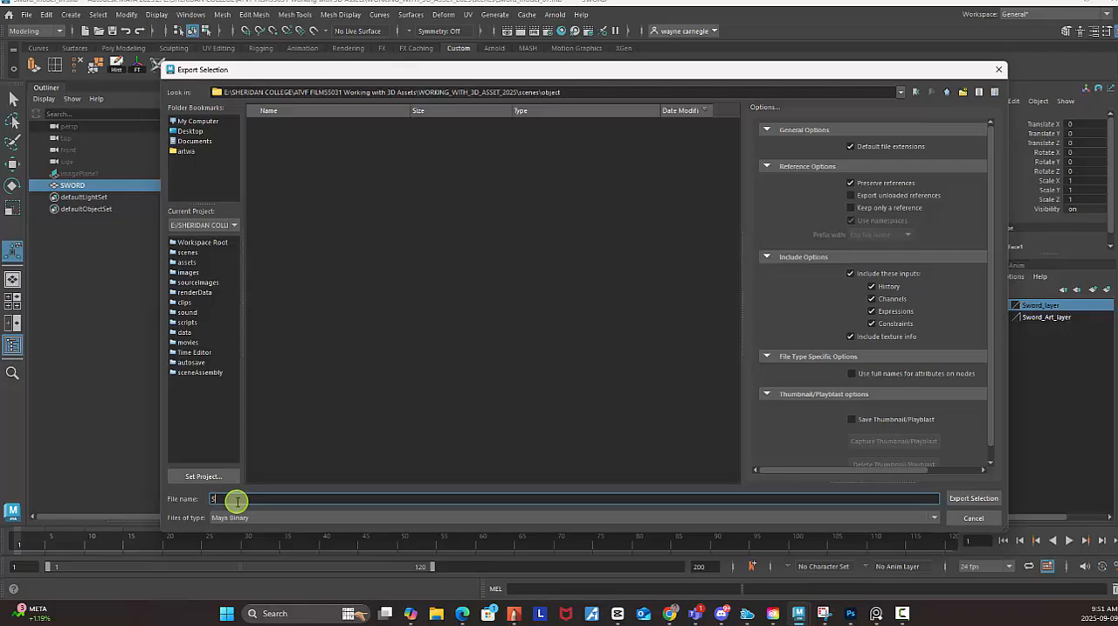
pyautogui.write('word')
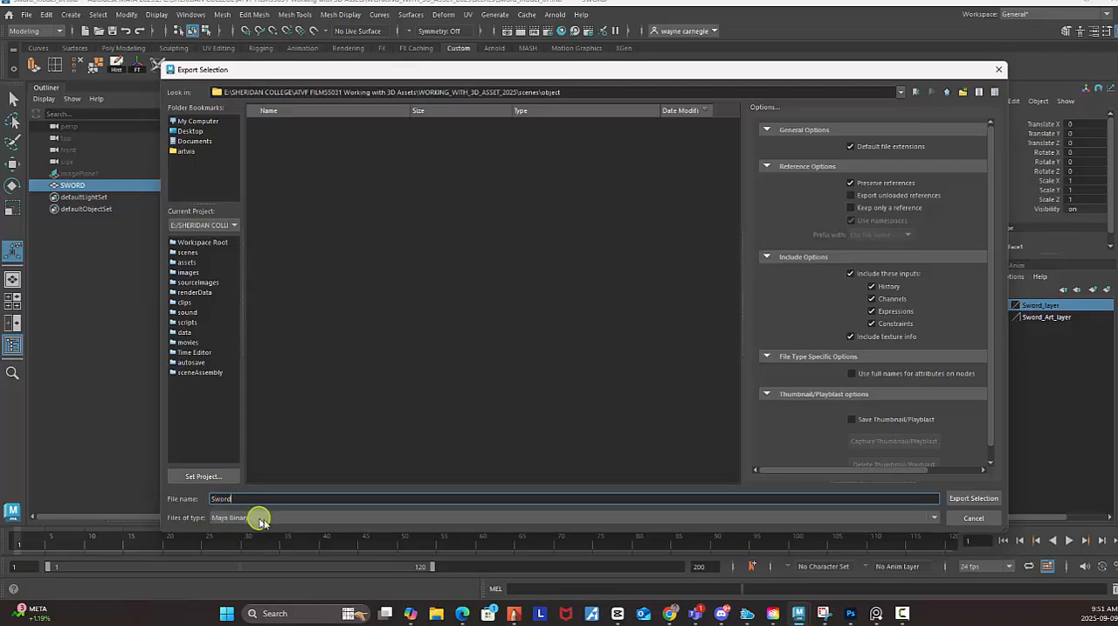
pyautogui.click(264, 518)
pyautogui.scroll(-3, 295, 575)
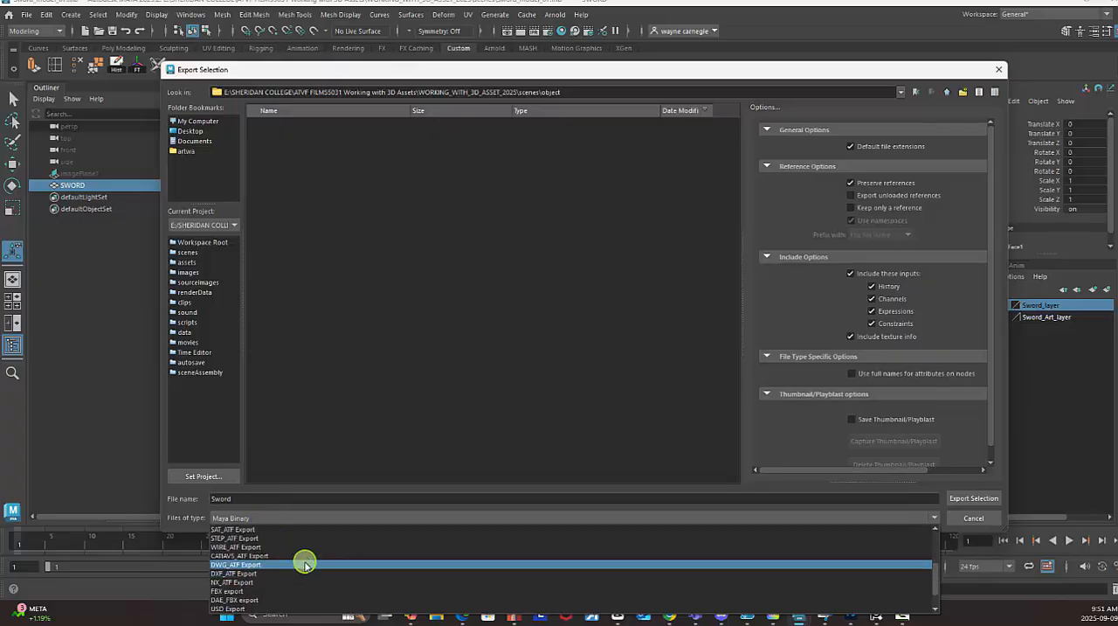
pyautogui.scroll(-1, 305, 563)
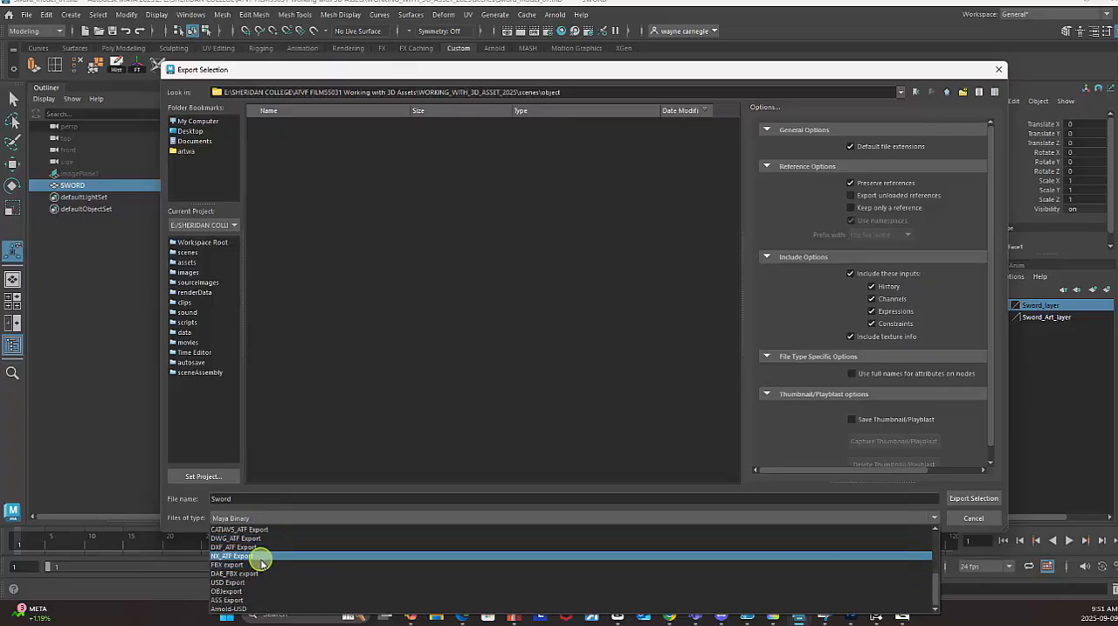
pyautogui.click(229, 564)
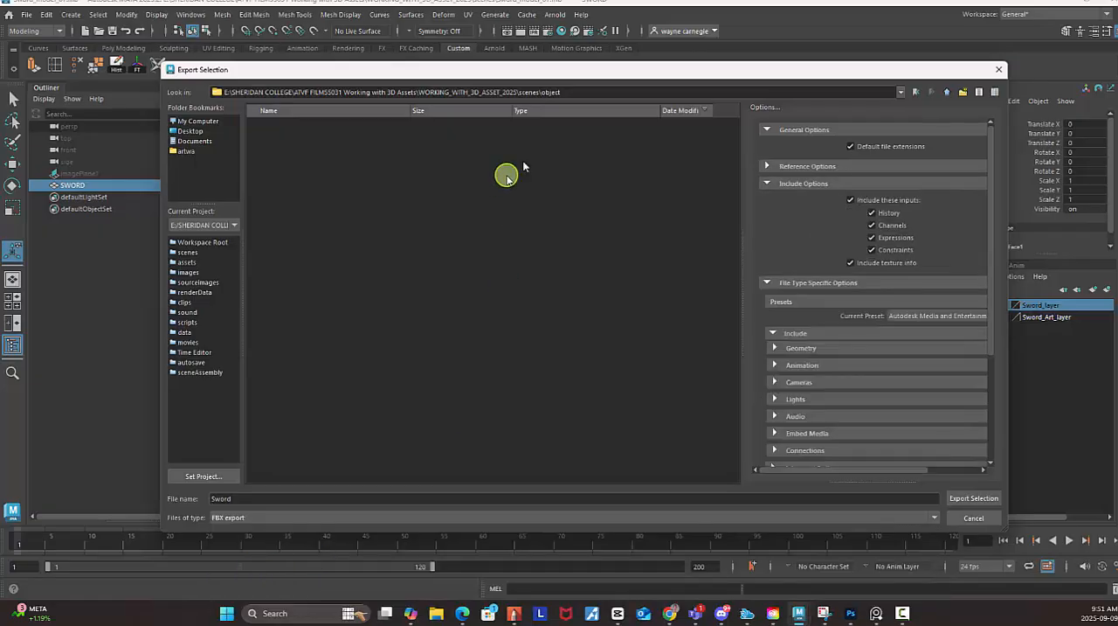
pyautogui.moveTo(582, 93); pyautogui.dragTo(216, 103)
pyautogui.hotkey('ctrl', 'c')
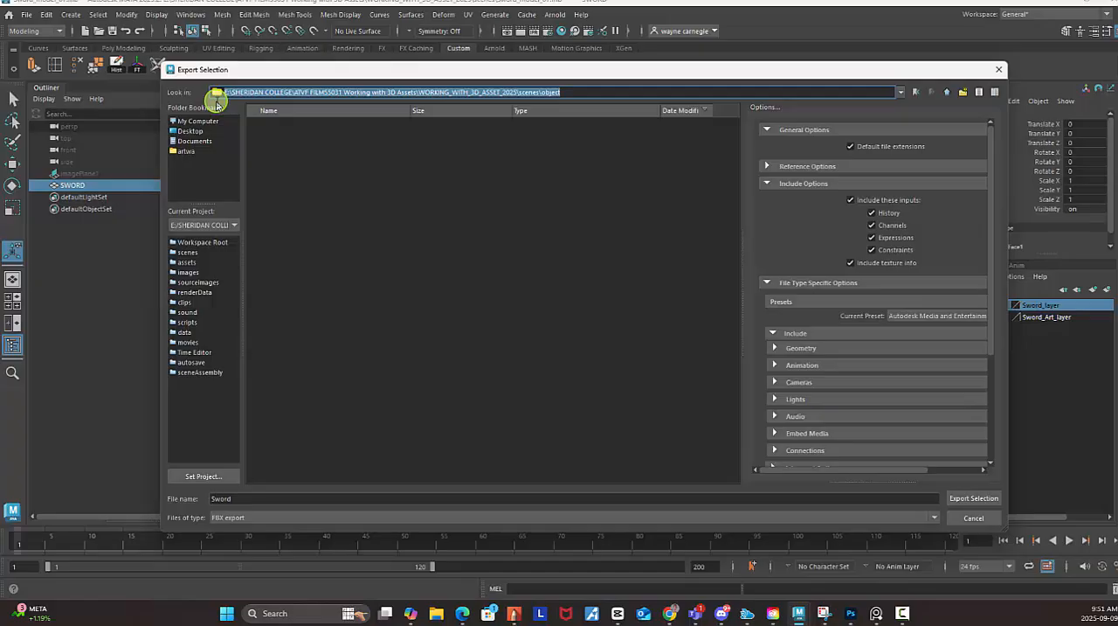
pyautogui.click(970, 497)
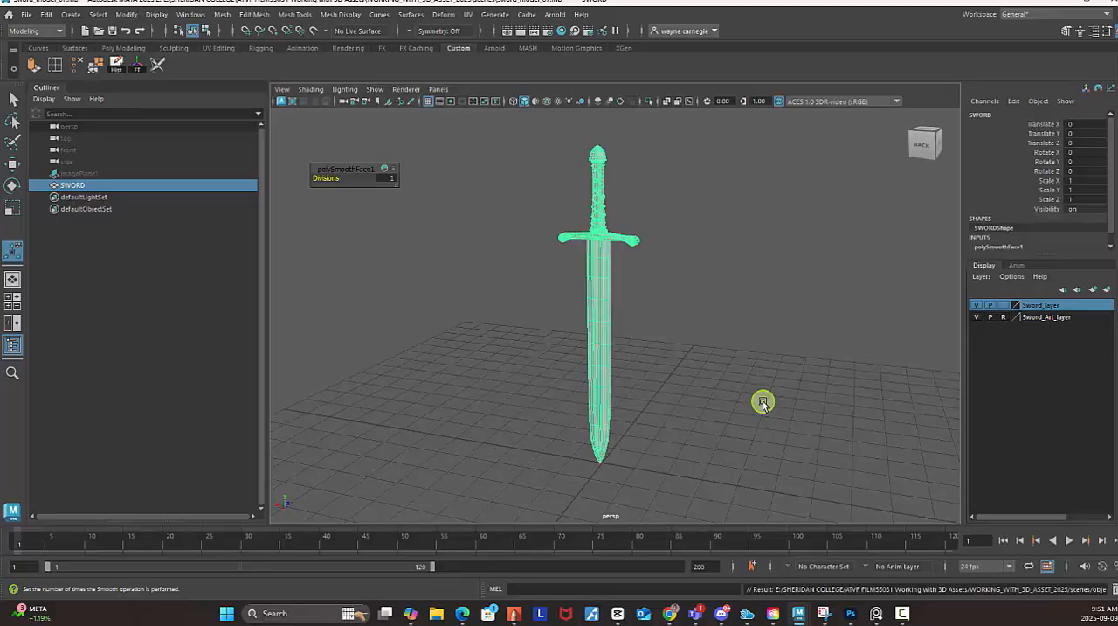
# Open the copied scenes\object path in File Explorer, check for the exported sword file, and return to Maya.
pyautogui.click(438, 612)
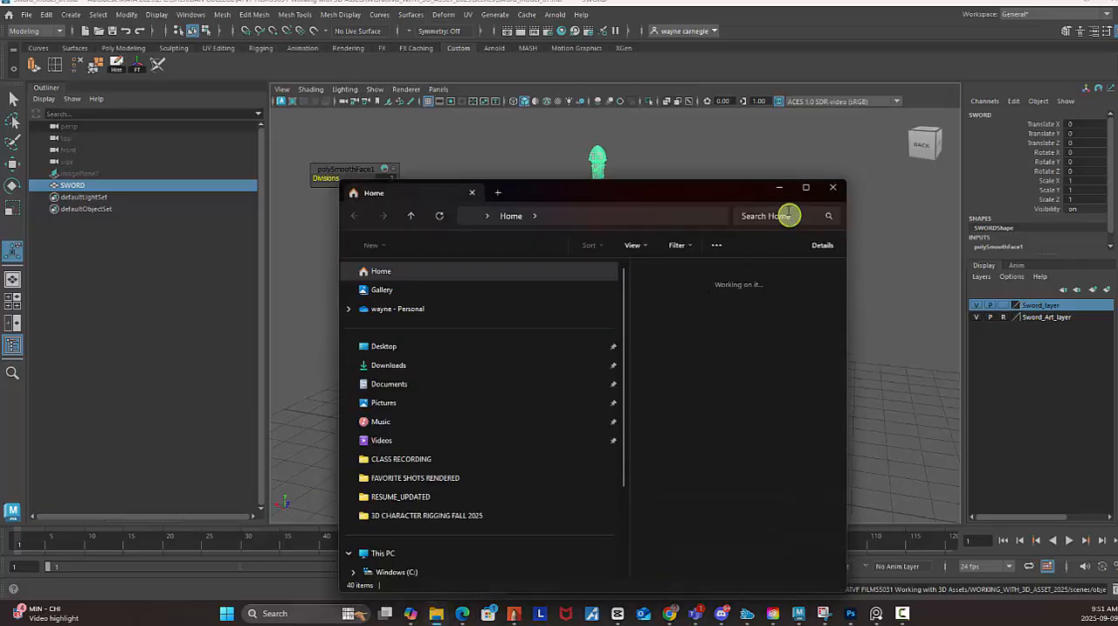
pyautogui.click(806, 187)
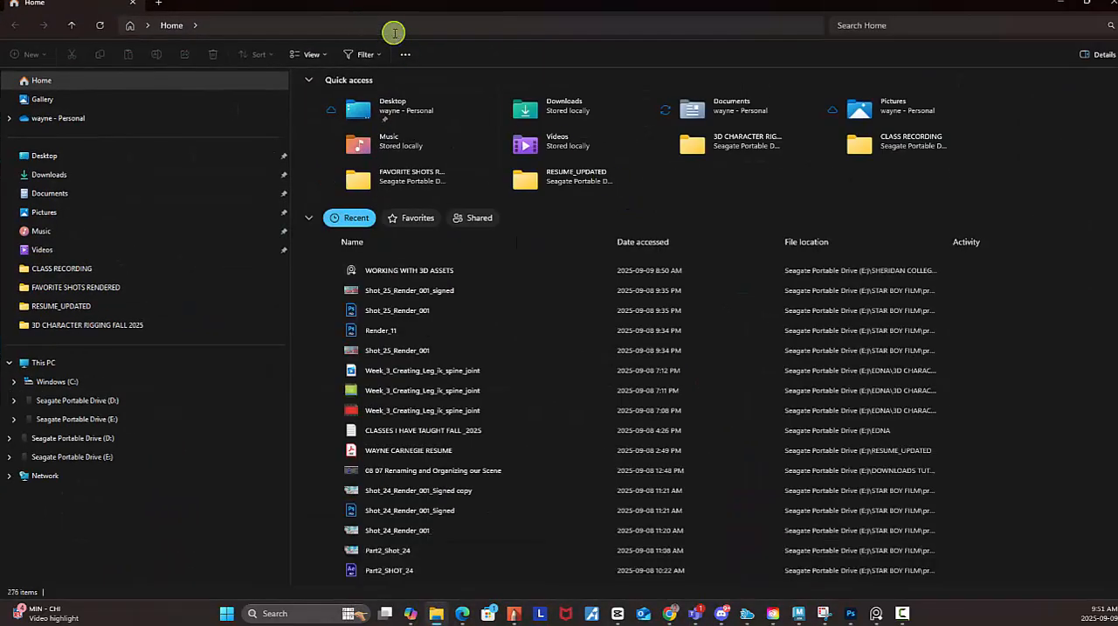
pyautogui.click(394, 32)
pyautogui.hotkey('ctrl', 'v')
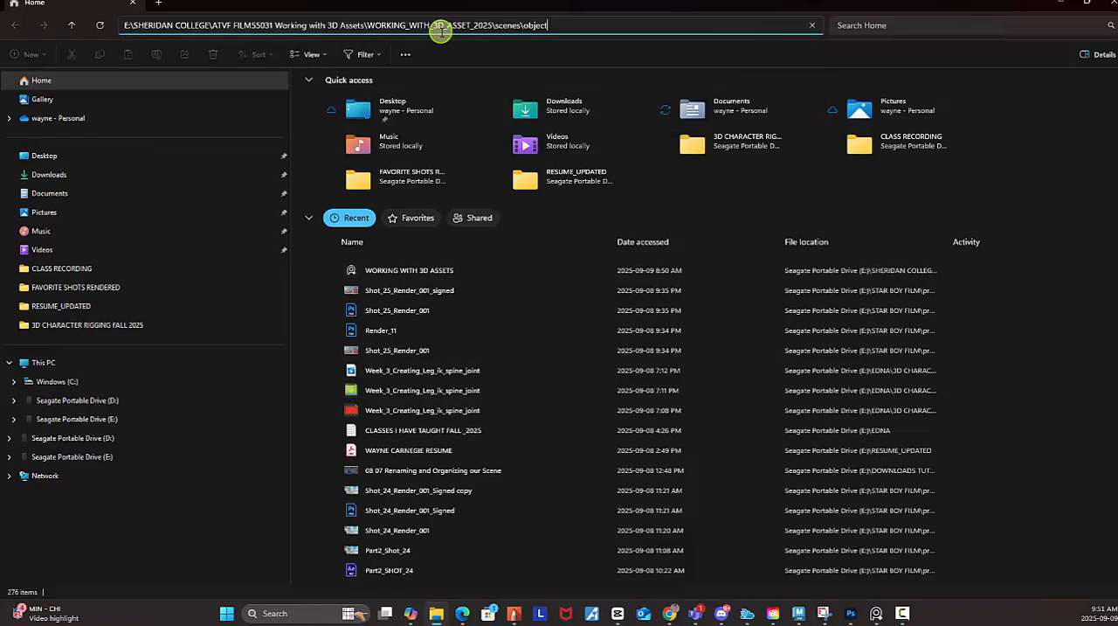
pyautogui.press('Return')
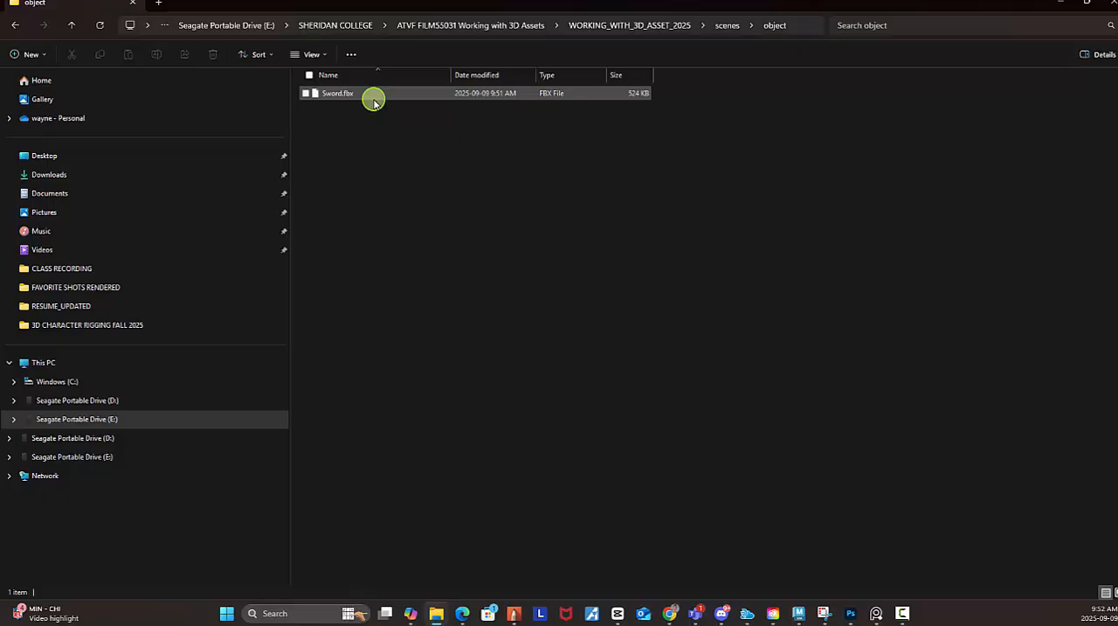
pyautogui.click(1058, 4)
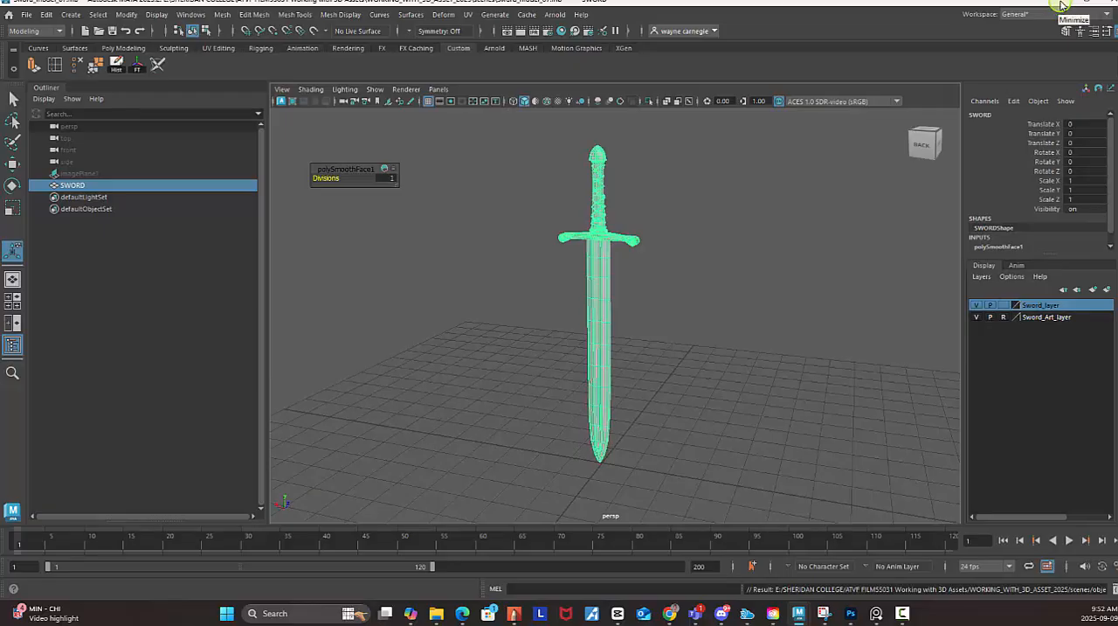
# Minimize Maya, bring Creative Cloud Desktop onto the screen, and launch Substance 3D Painter from its installed apps.
pyautogui.click(1062, 5)
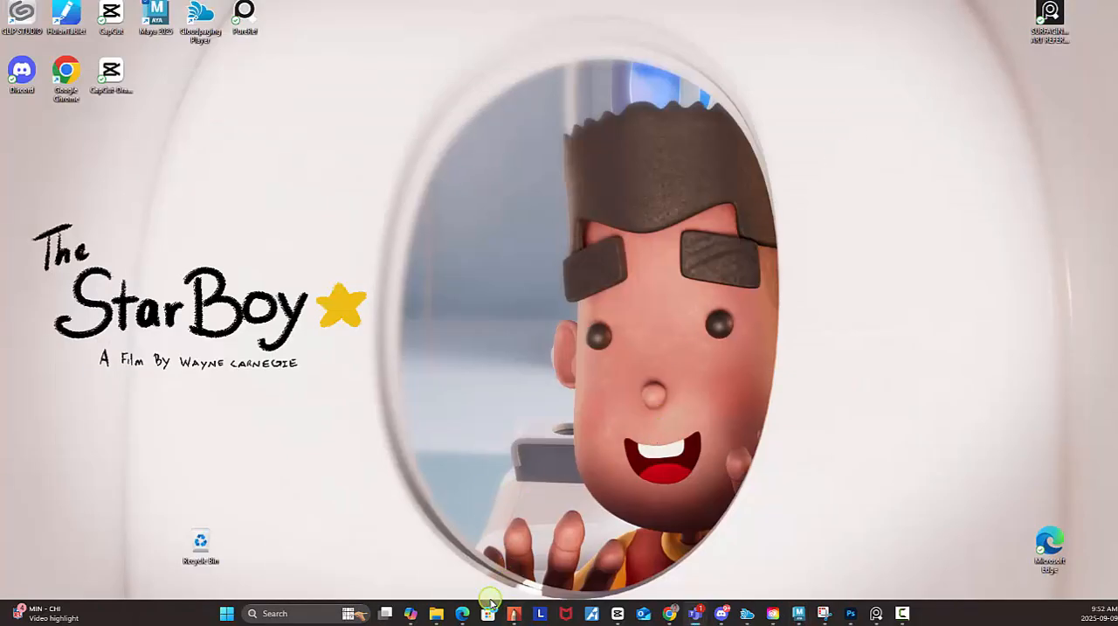
pyautogui.moveTo(773, 615)
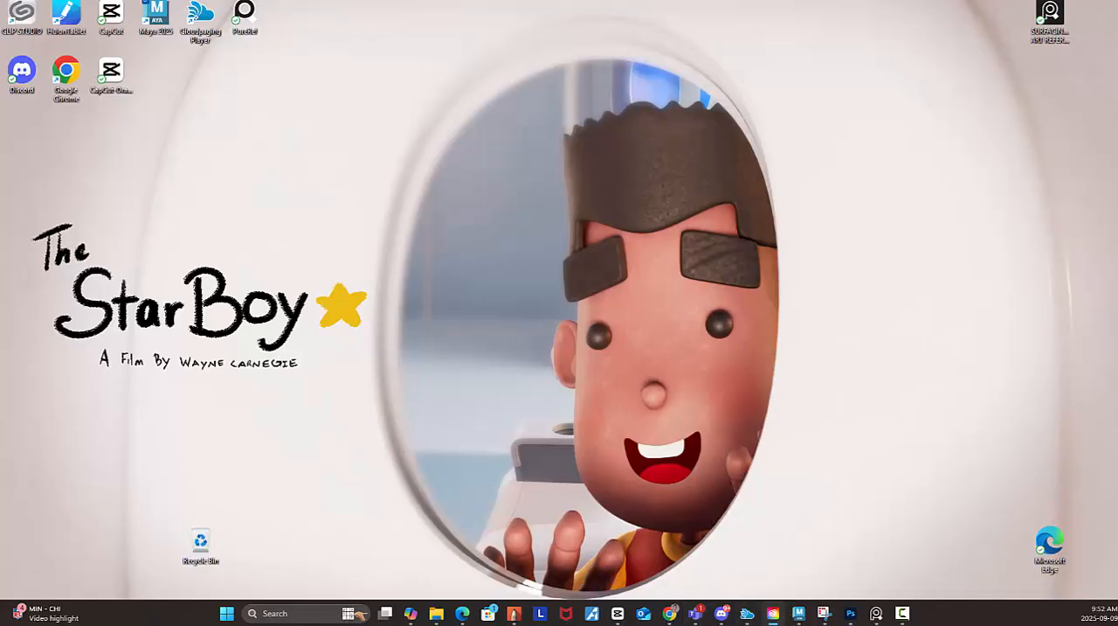
pyautogui.moveTo(1000, 472); pyautogui.dragTo(745, 104)
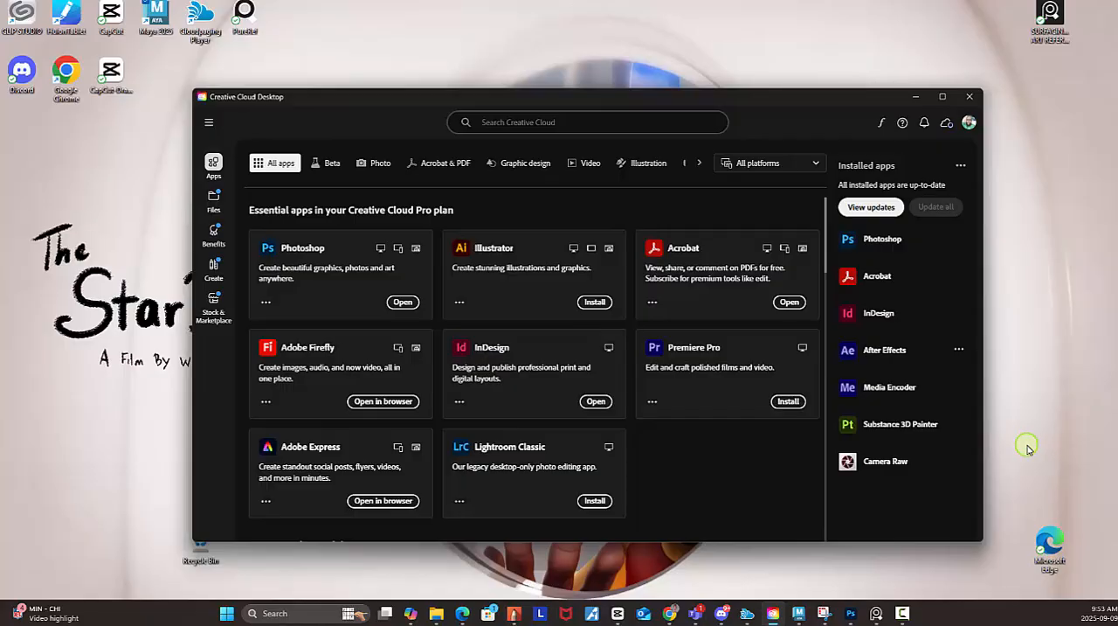
pyautogui.click(904, 426)
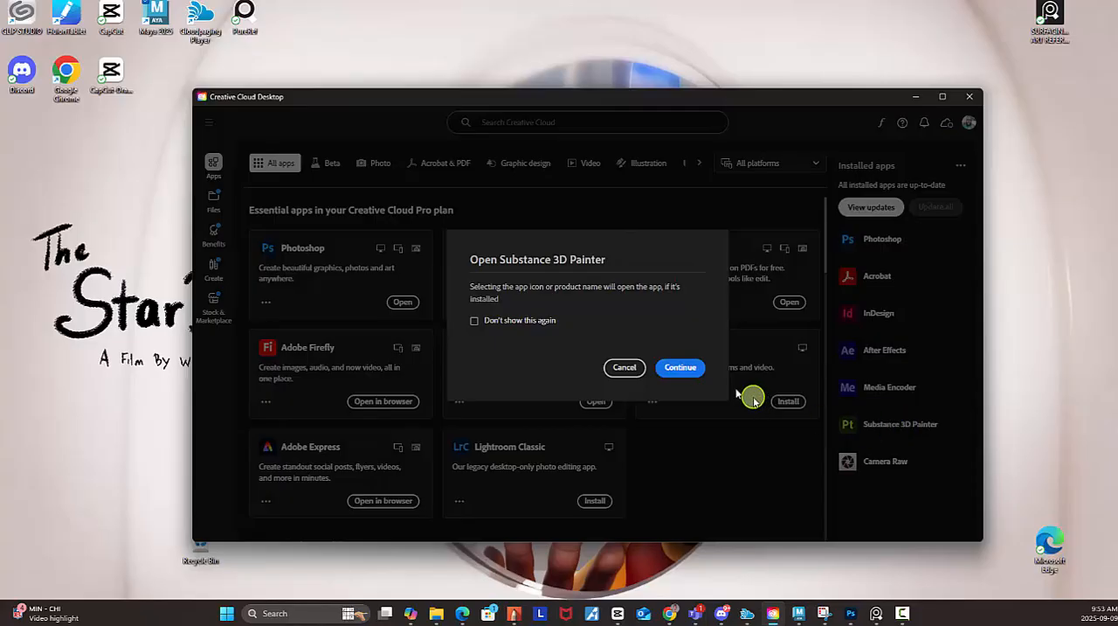
pyautogui.click(694, 372)
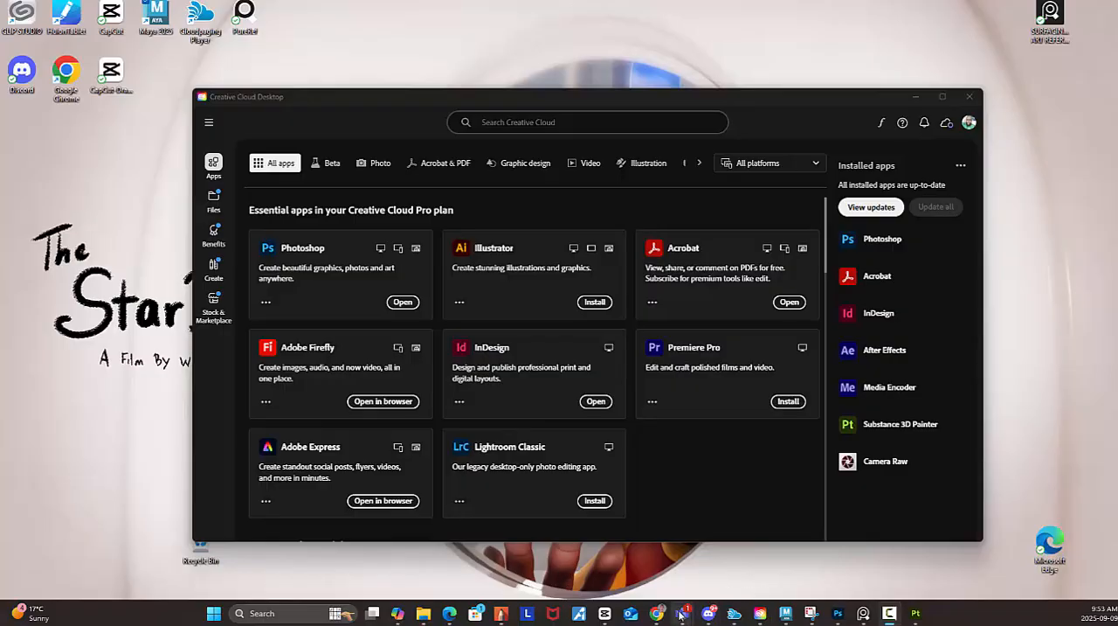
# Switch to Teams, look through the class channel and a colleague's chat, and minimize the Teams window.
pyautogui.moveTo(681, 616)
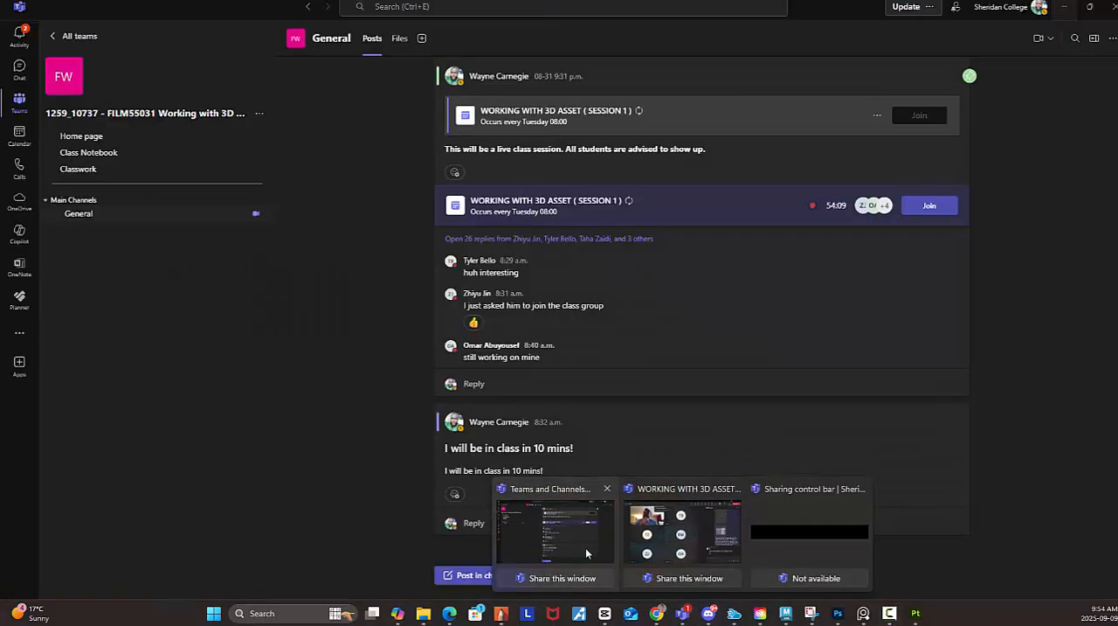
pyautogui.click(600, 556)
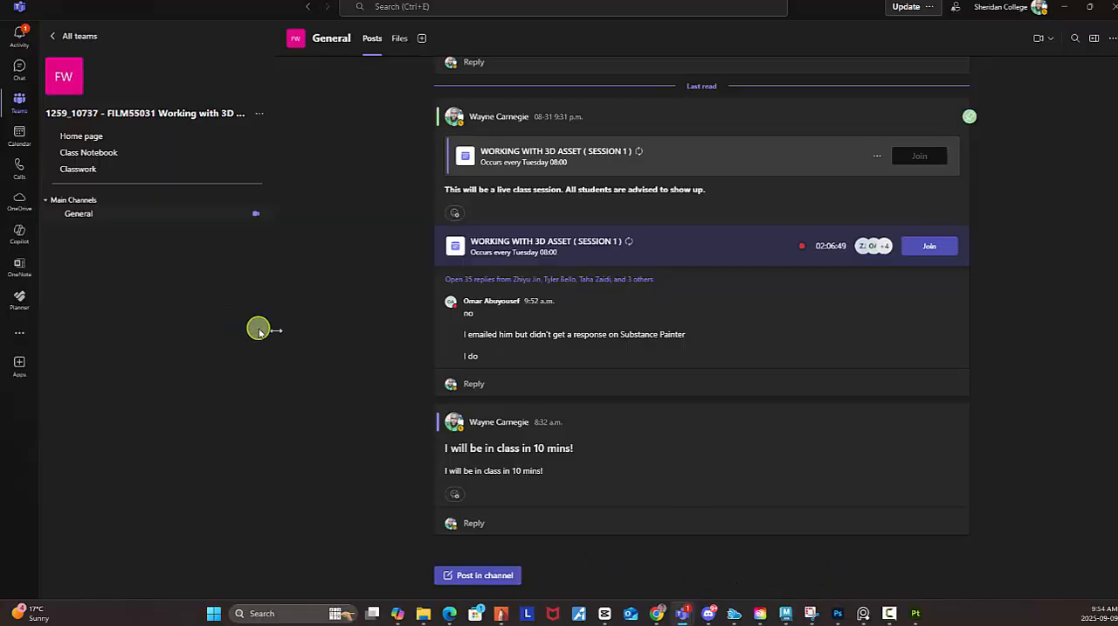
pyautogui.click(15, 72)
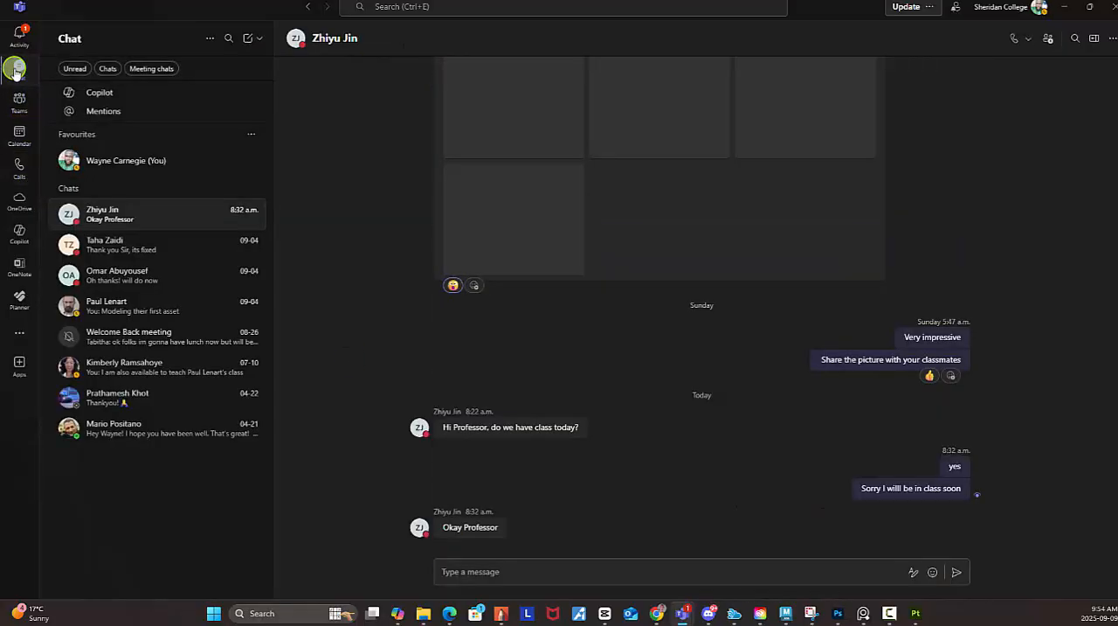
pyautogui.click(118, 304)
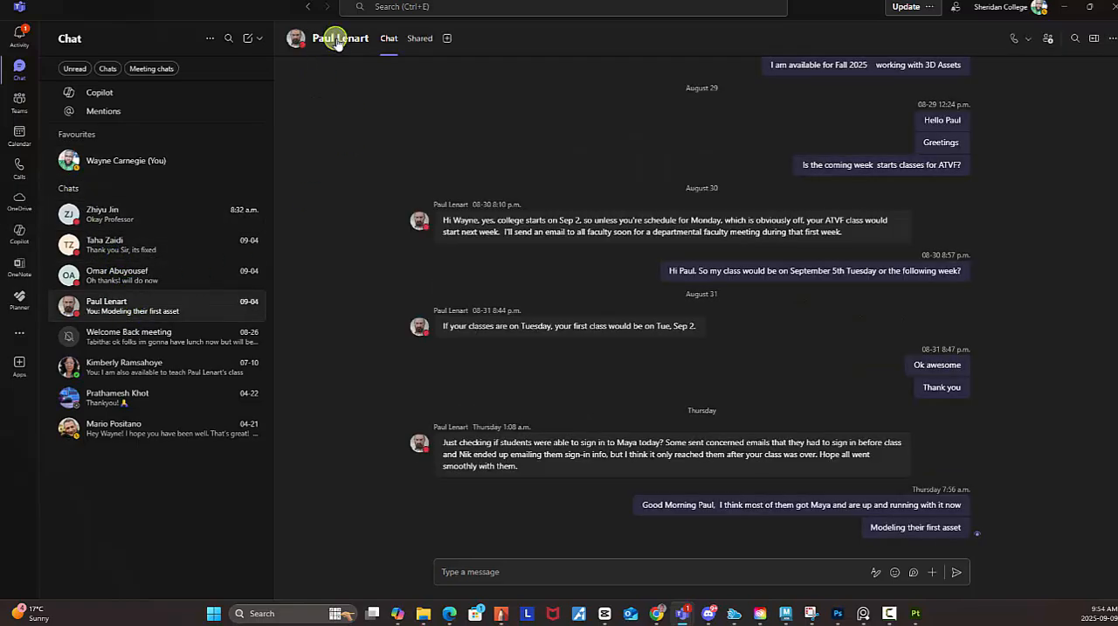
pyautogui.click(1068, 7)
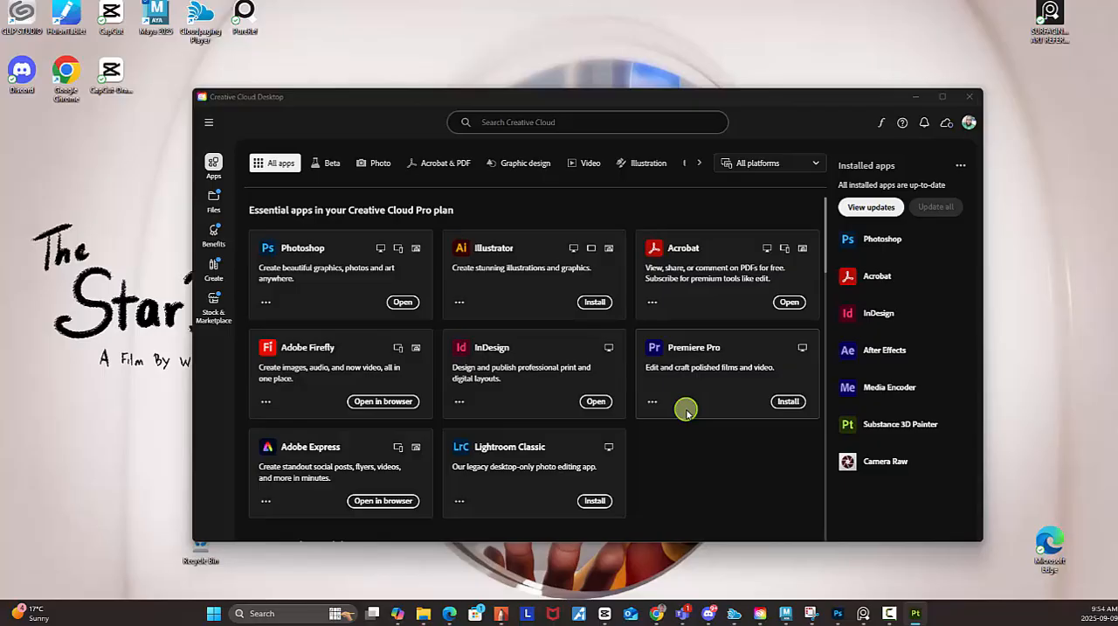
# Bring the Substance 3D Painter window onto the screen in front of Creative Cloud Desktop.
pyautogui.moveTo(904, 423)
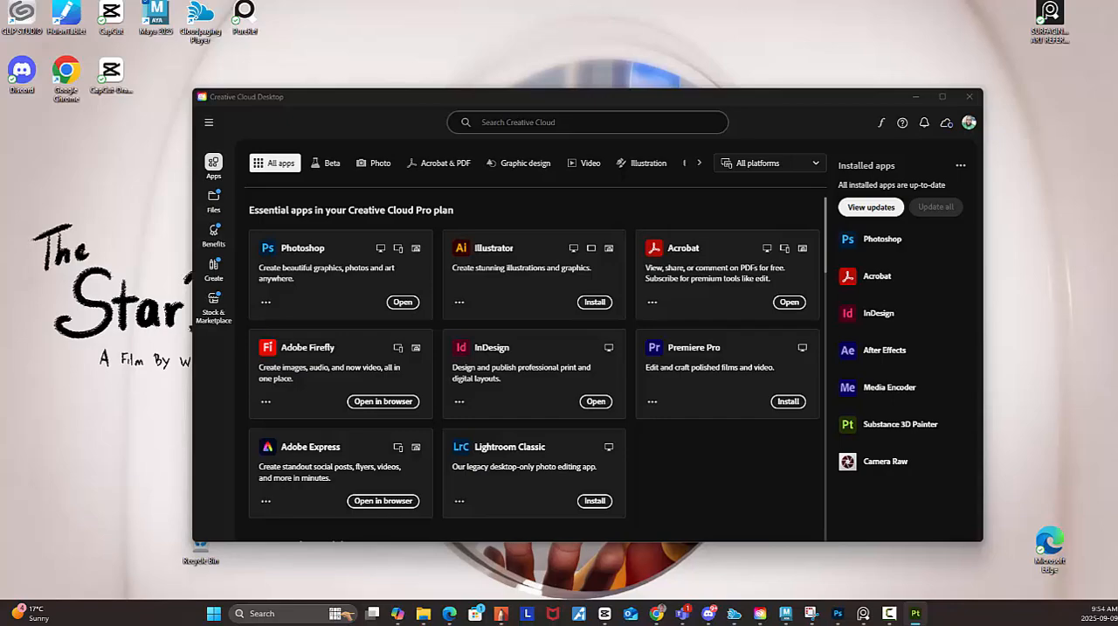
pyautogui.moveTo(1022, 624)
pyautogui.mouseDown()
pyautogui.moveTo(764, 214)
pyautogui.moveTo(691, 177)
pyautogui.mouseUp()
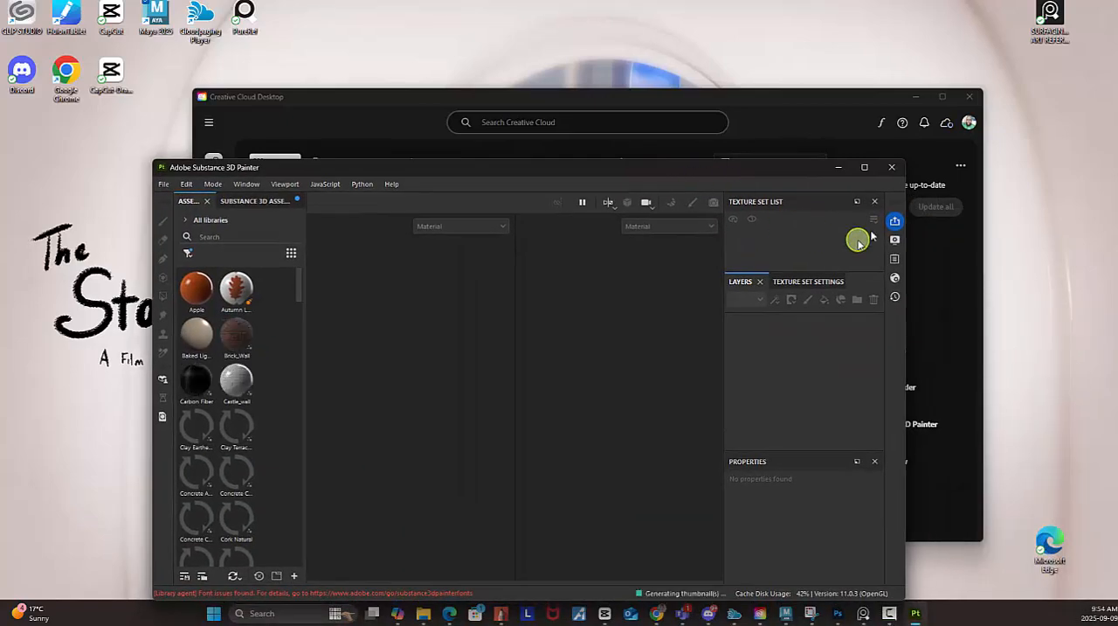
# Maximize the Substance 3D Painter window.
pyautogui.click(865, 167)
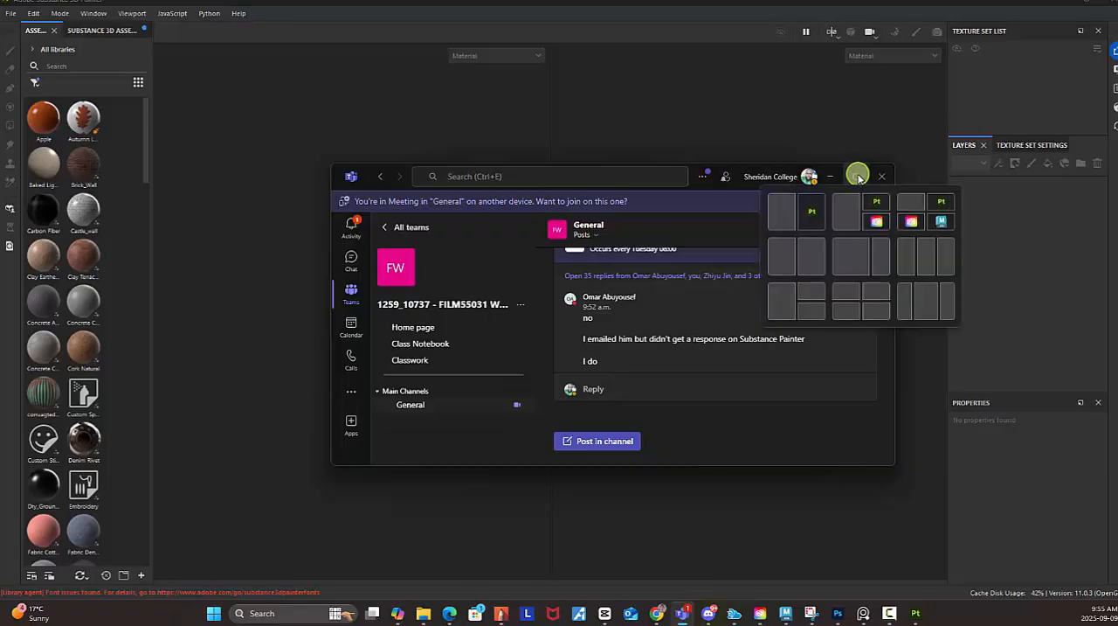
# Maximize the Teams window, try to join the class meeting, view the WORKING WITH 3D ASSET (SESSION 1) details, and return to the General channel.
pyautogui.click(859, 180)
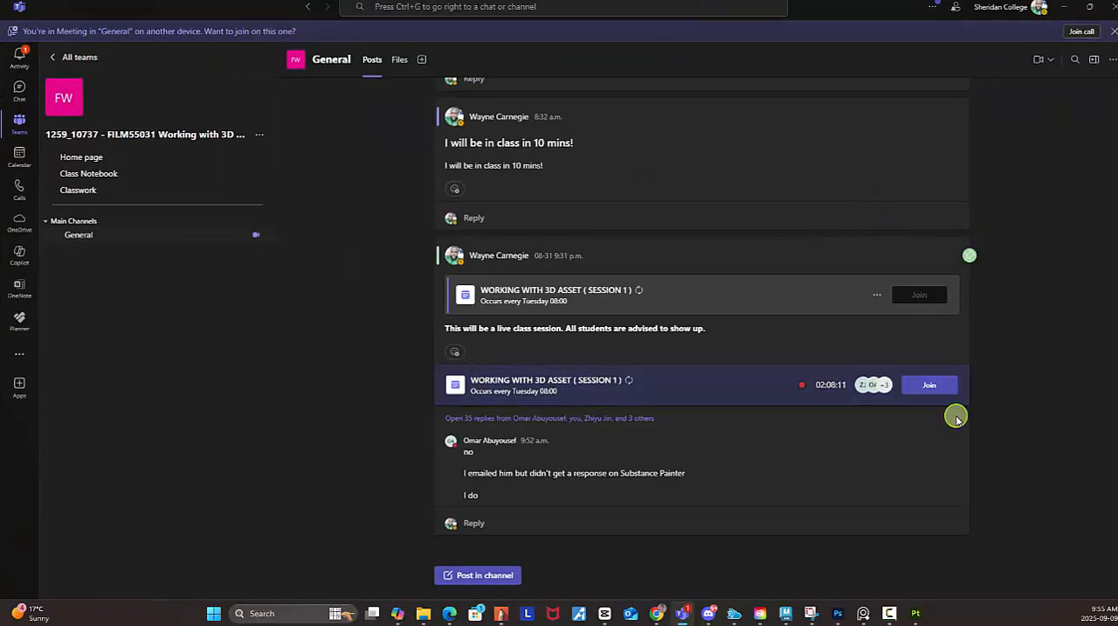
pyautogui.click(946, 390)
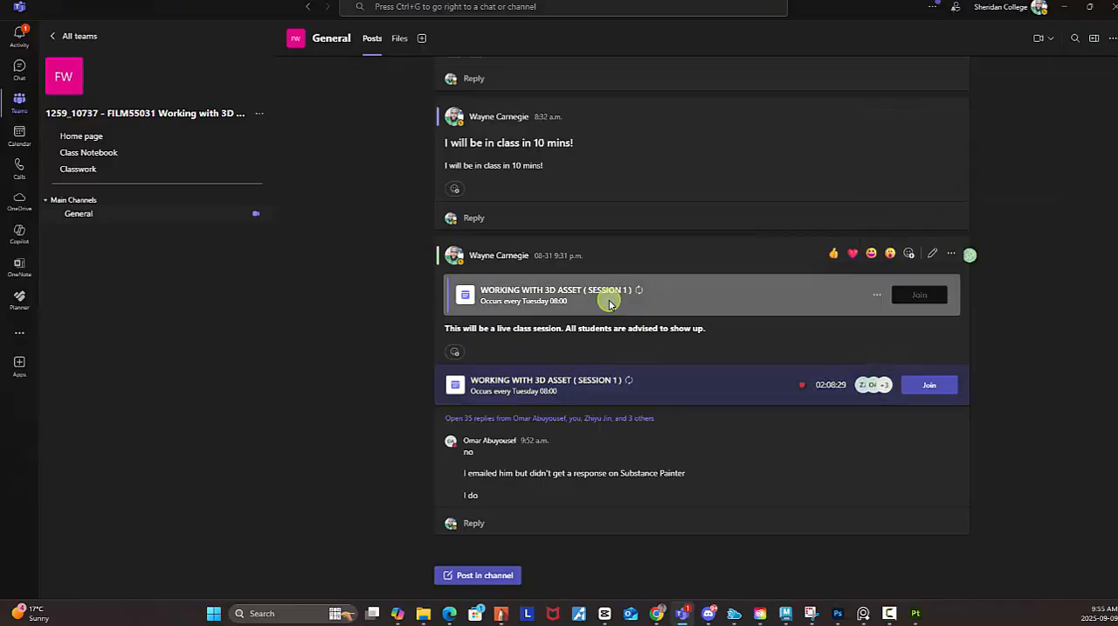
pyautogui.click(578, 295)
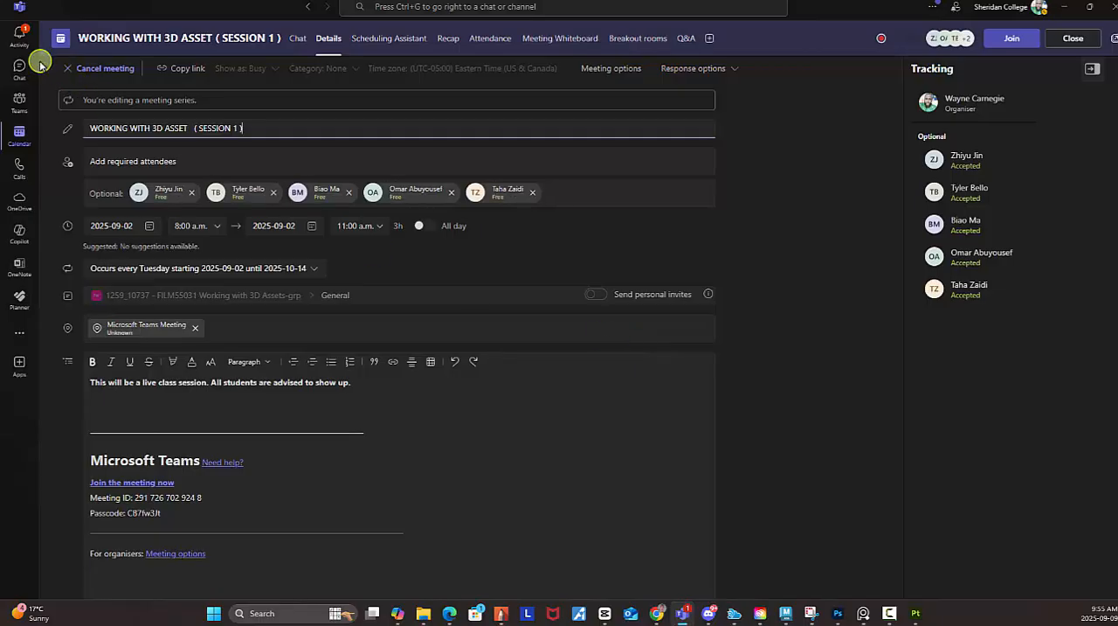
pyautogui.click(21, 104)
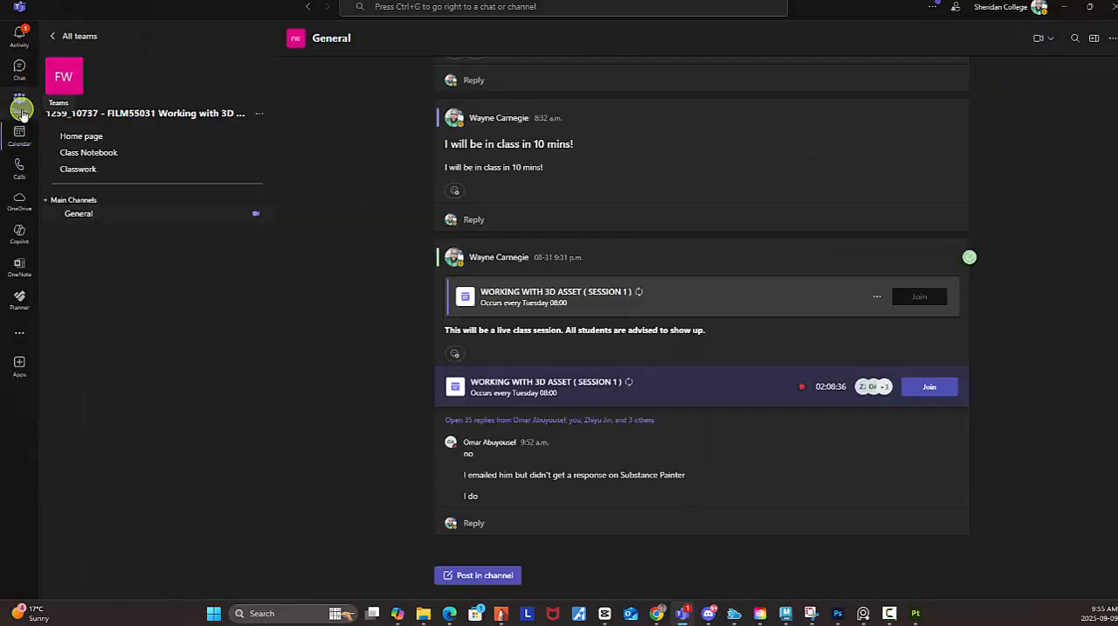
# Join the ongoing WORKING WITH 3D ASSET (SESSION 1) meeting from the General channel and bring its meeting window onto this screen.
pyautogui.click(946, 391)
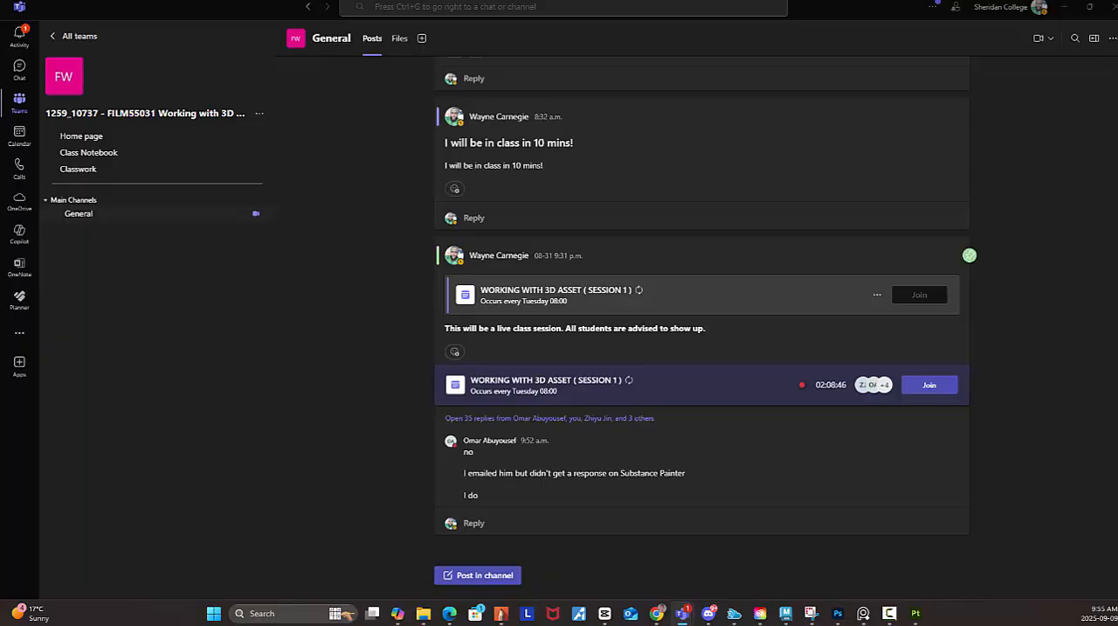
pyautogui.moveTo(1117, 542); pyautogui.dragTo(1117, 64)
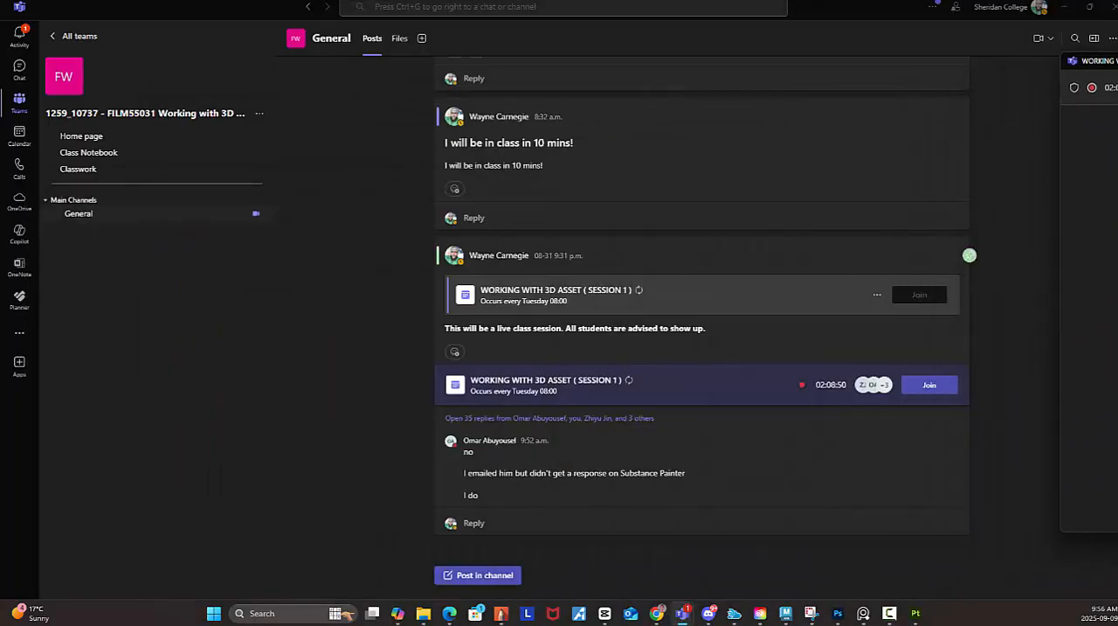
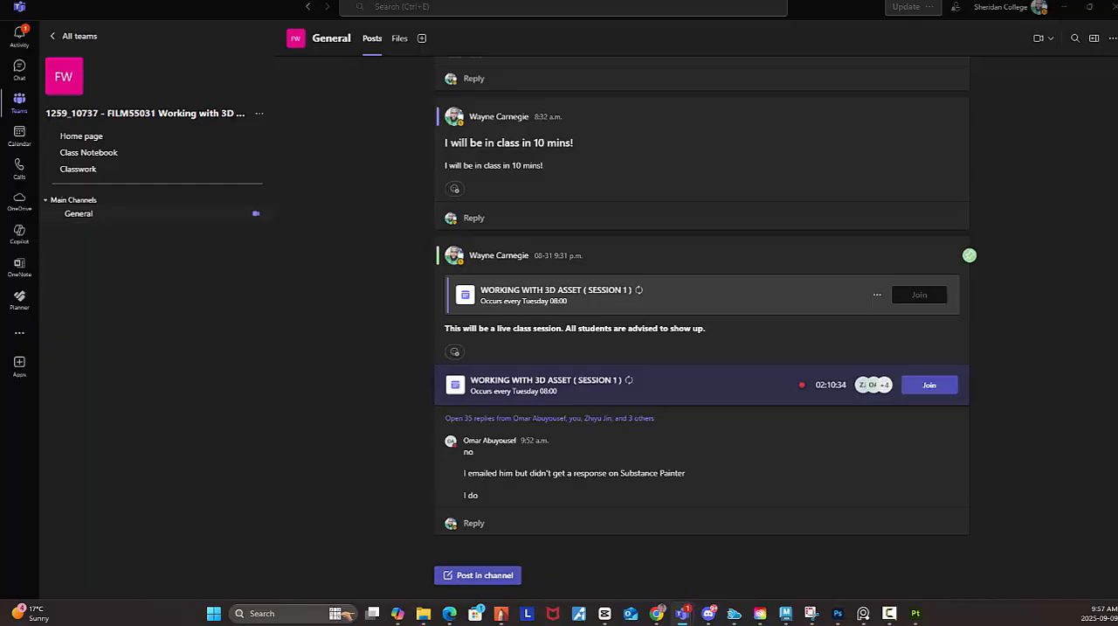
# Share the third screen in the WORKING WITH 3D ASSET (SESSION 1) meeting and minimize the Teams windows covering Substance 3D Painter.
pyautogui.click(1063, 8)
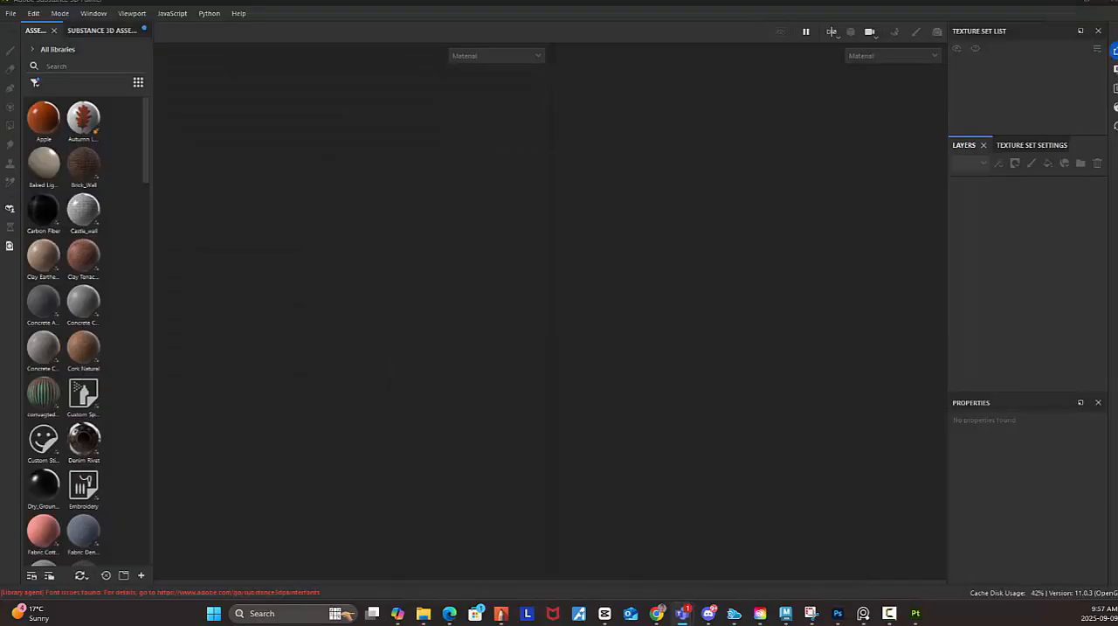
pyautogui.moveTo(1117, 114)
pyautogui.mouseDown()
pyautogui.moveTo(566, 114)
pyautogui.moveTo(593, 114)
pyautogui.mouseUp()
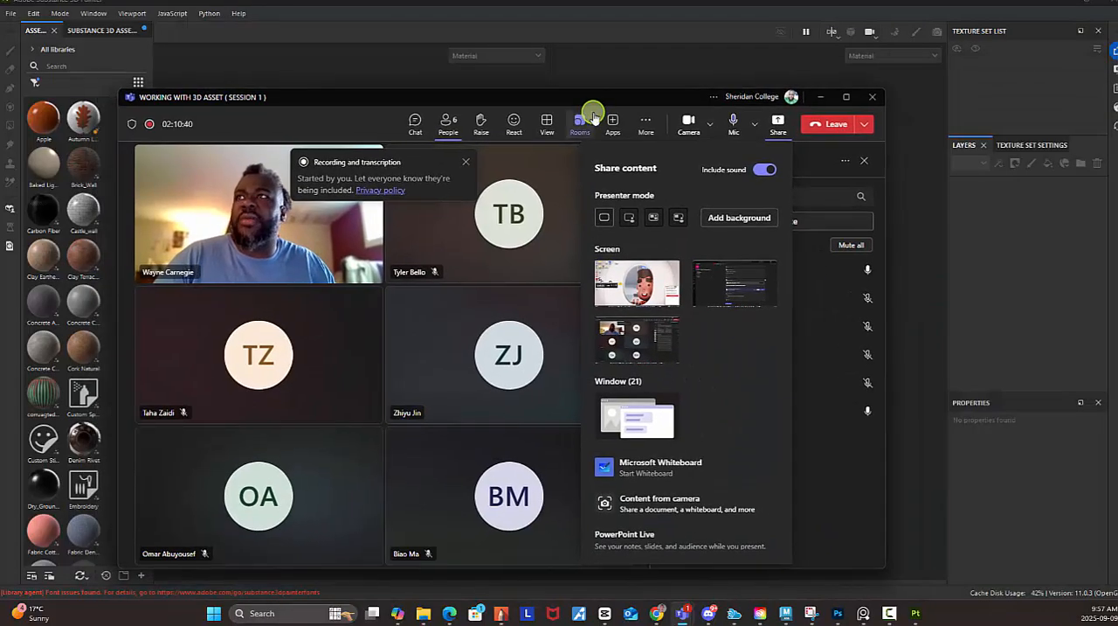
pyautogui.click(685, 347)
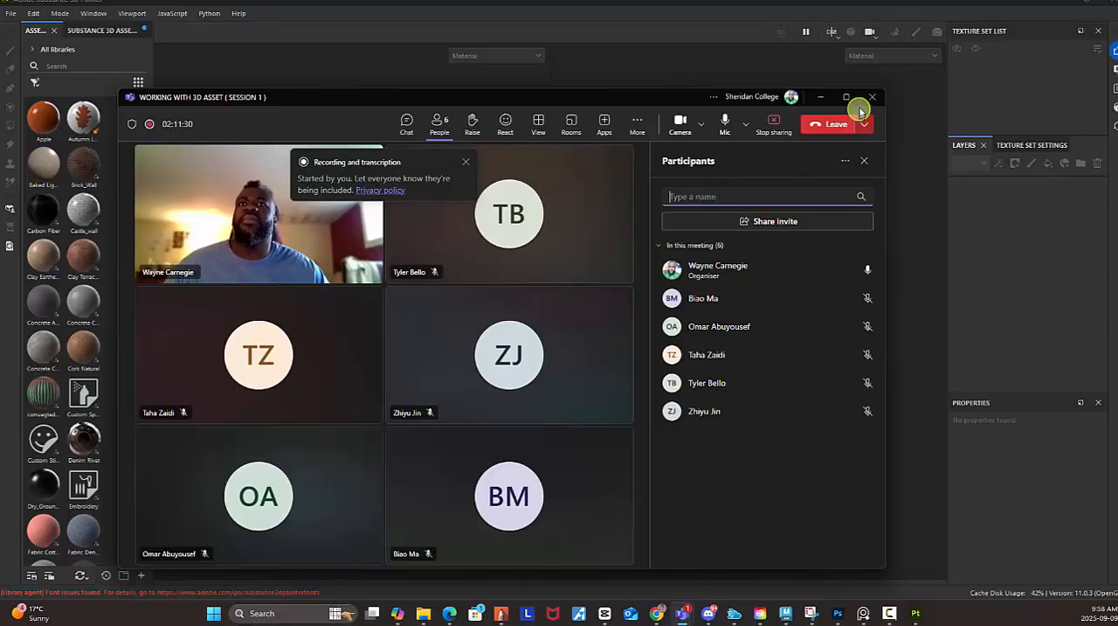
pyautogui.moveTo(847, 96)
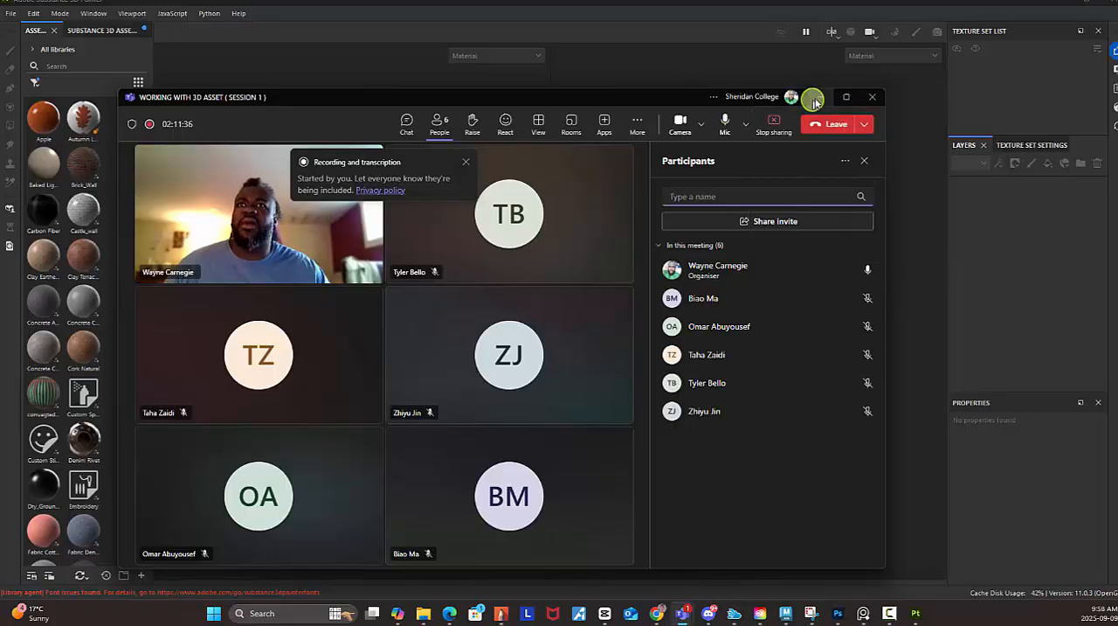
pyautogui.click(819, 97)
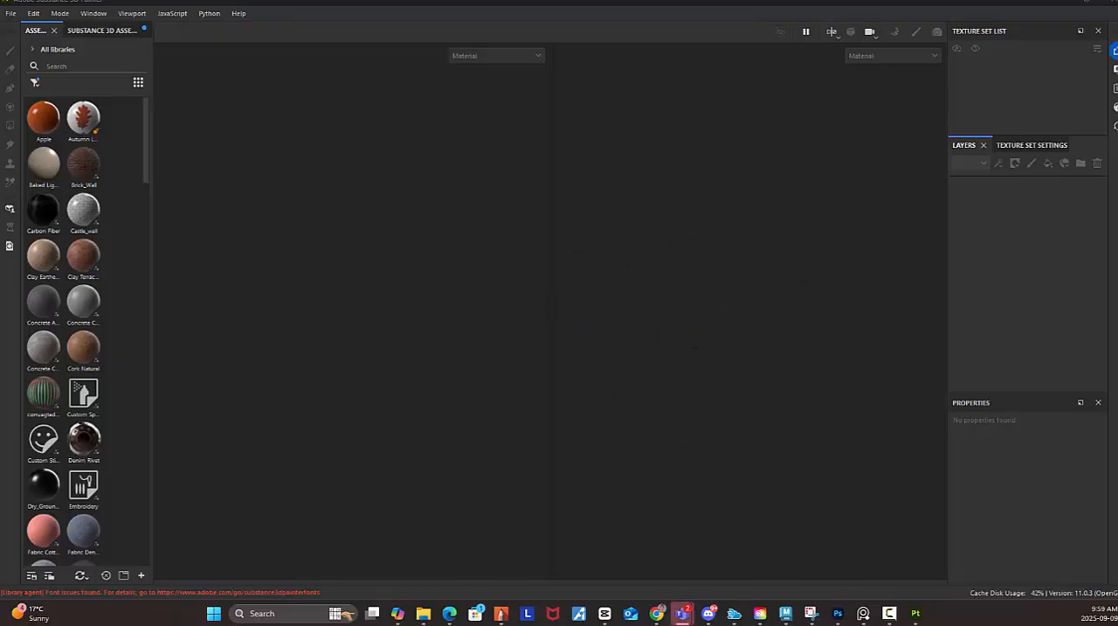
# Bring the meeting window back up and move it off this screen onto the neighbouring monitor.
pyautogui.hotkey('alt', 'Tab')
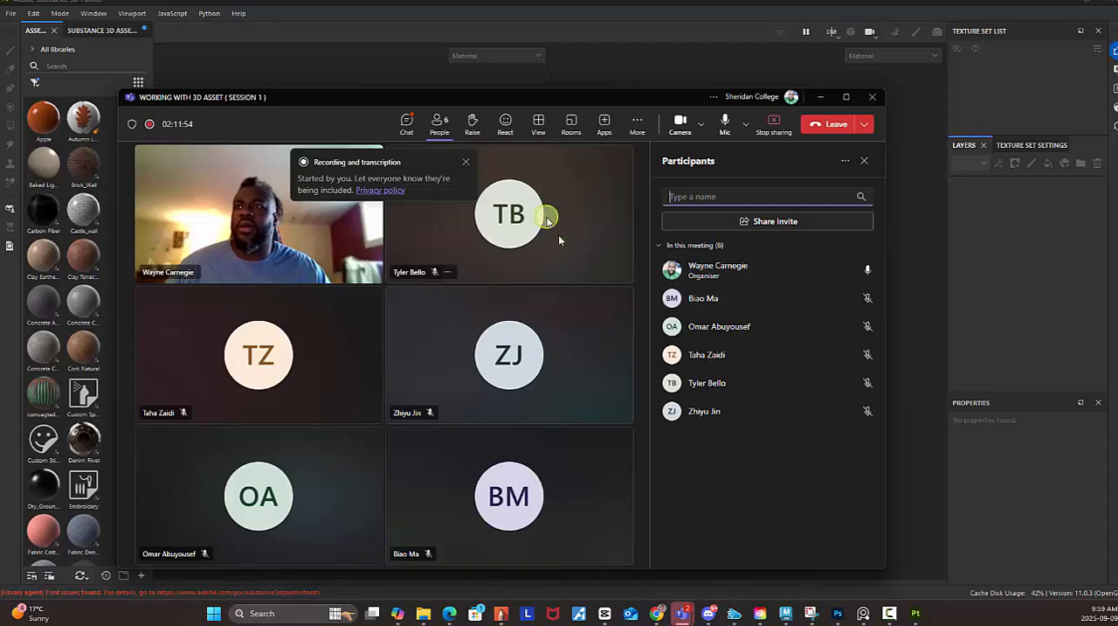
pyautogui.moveTo(618, 91)
pyautogui.mouseDown()
pyautogui.moveTo(677, 155)
pyautogui.moveTo(759, 327)
pyautogui.mouseUp()
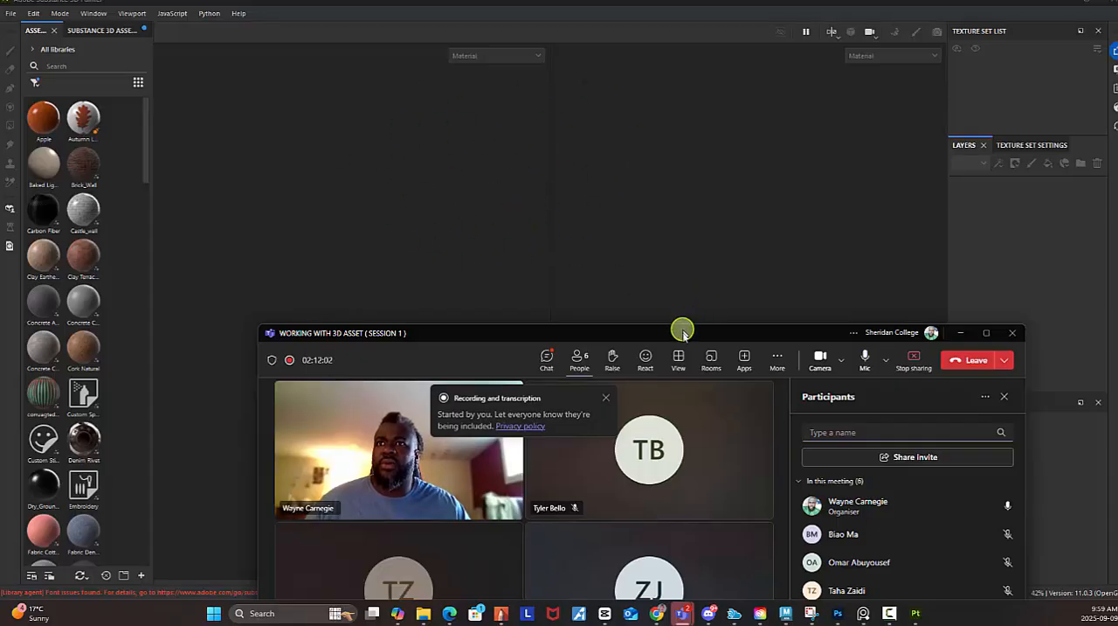
pyautogui.moveTo(673, 327); pyautogui.dragTo(1117, 117)
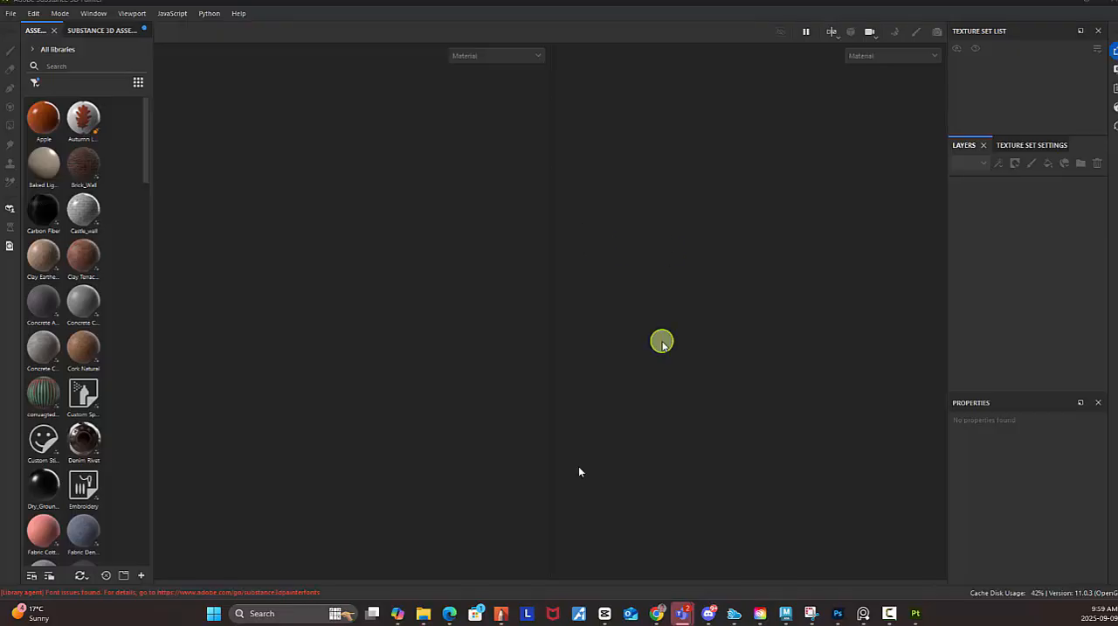
# Switch to the Chrome window with the Assignments page and search Google for "What is substance Painter" in a new tab.
pyautogui.moveTo(661, 615)
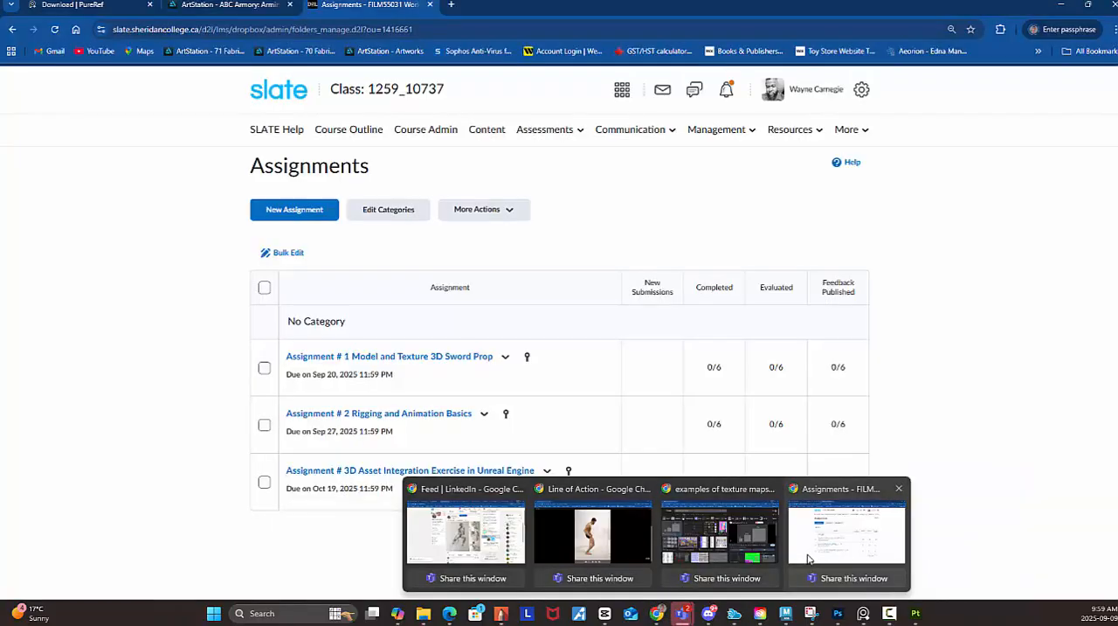
pyautogui.click(812, 557)
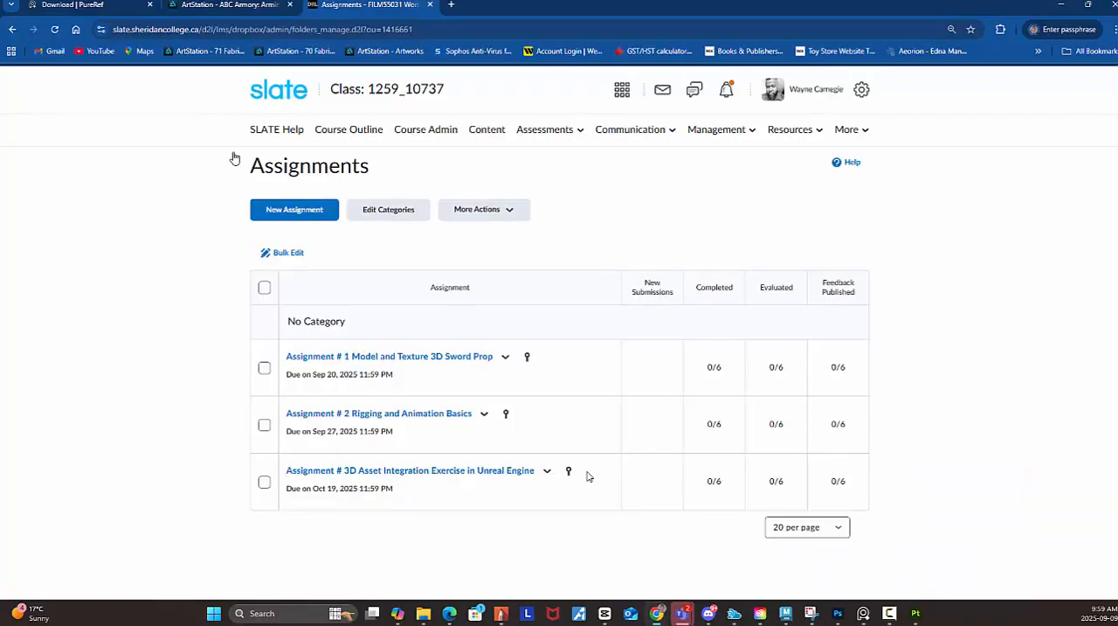
pyautogui.click(456, 10)
pyautogui.click(401, 232)
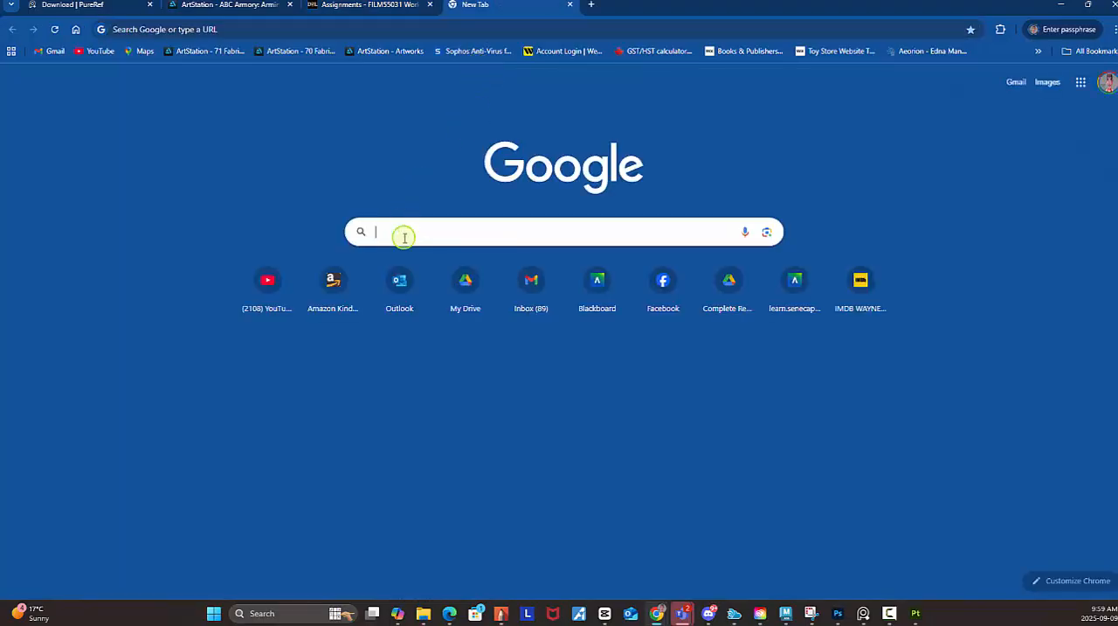
pyautogui.write('What is')
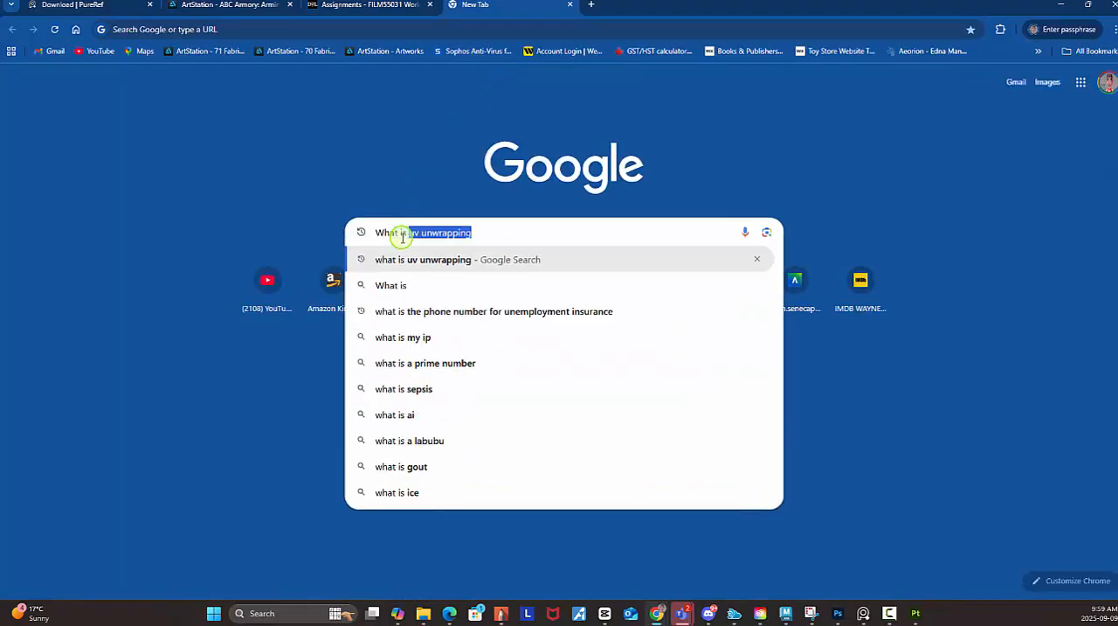
pyautogui.write(' substanc')
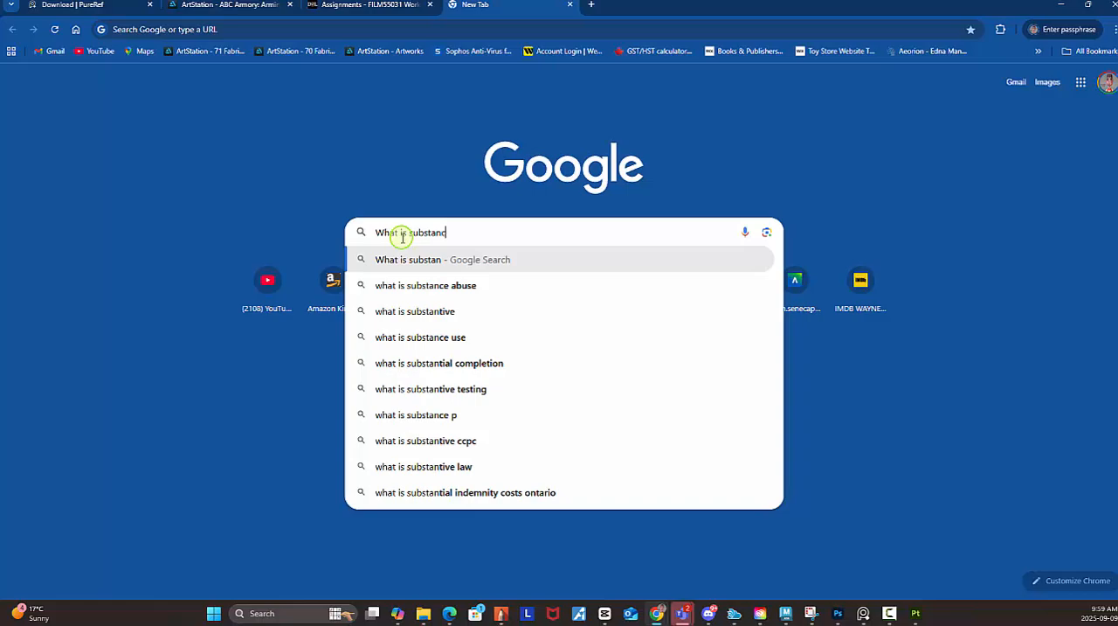
pyautogui.write('e Painter')
pyautogui.press('Return')
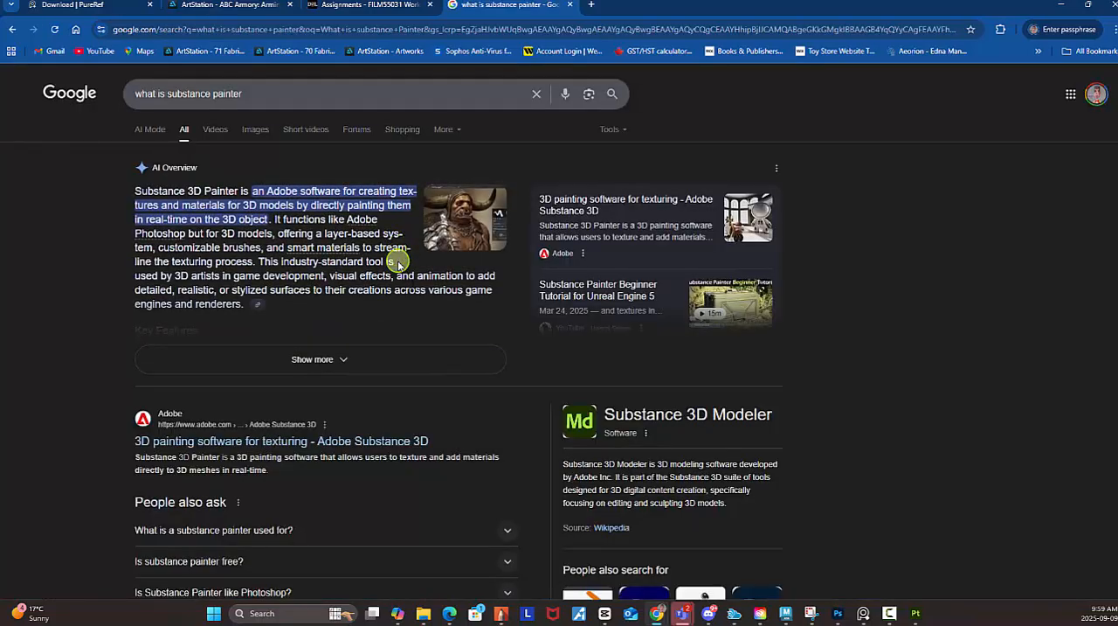
# Expand the AI Overview on Substance 3D Painter, highlight its introductory paragraph for reading, and minimize Chrome.
pyautogui.click(320, 359)
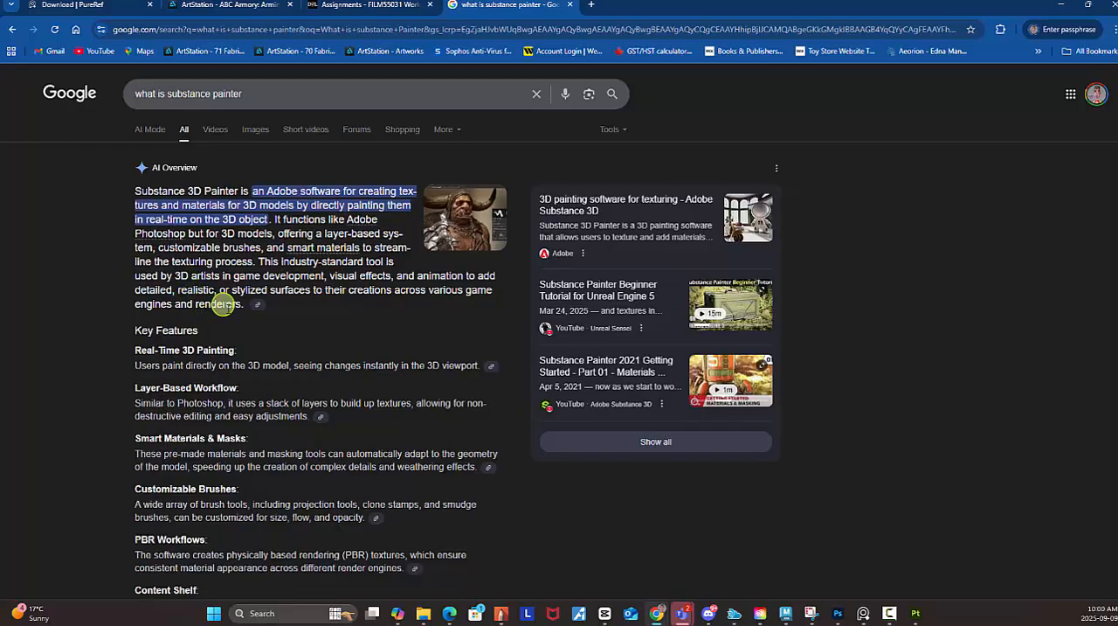
pyautogui.moveTo(207, 317); pyautogui.dragTo(331, 303)
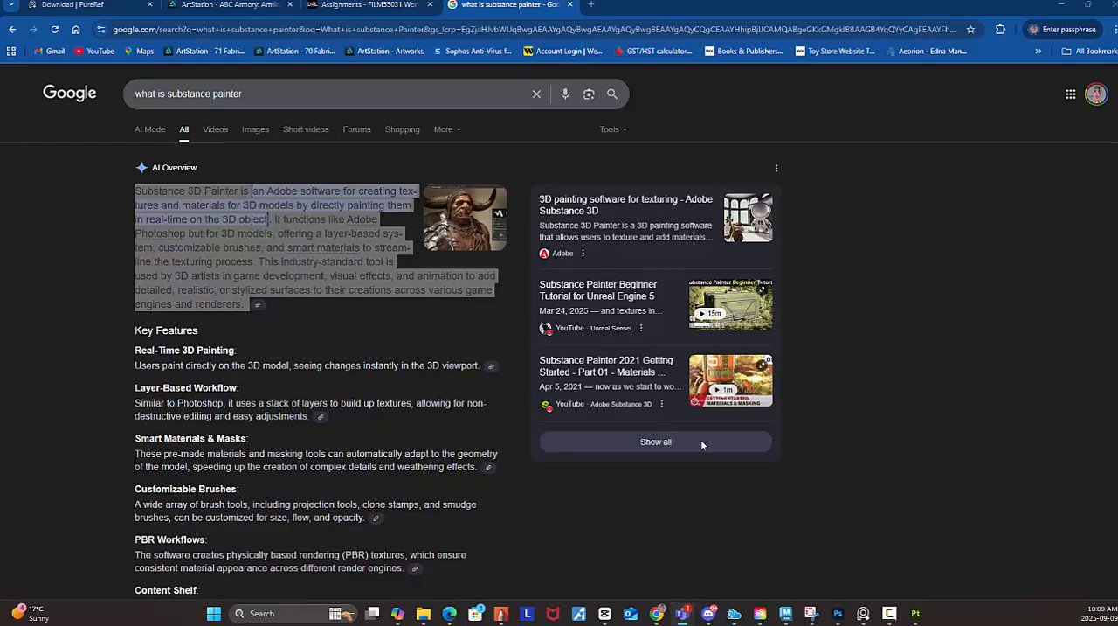
pyautogui.click(1065, 8)
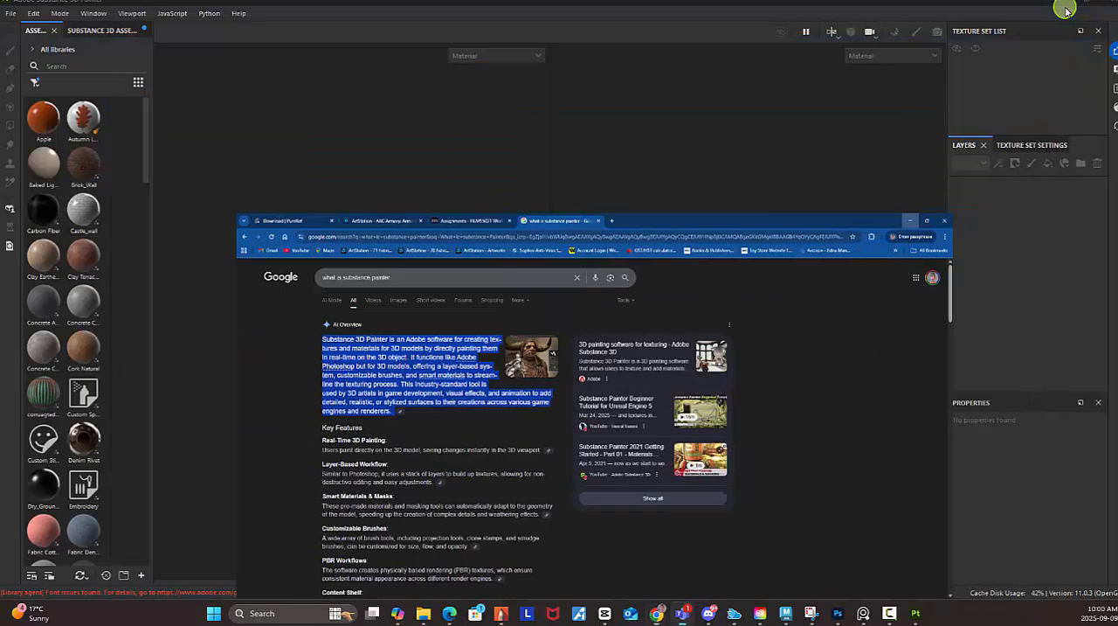
# Copy the path of the scenes\object folder containing Sword.fbx in File Explorer, and minimize the window.
pyautogui.click(423, 612)
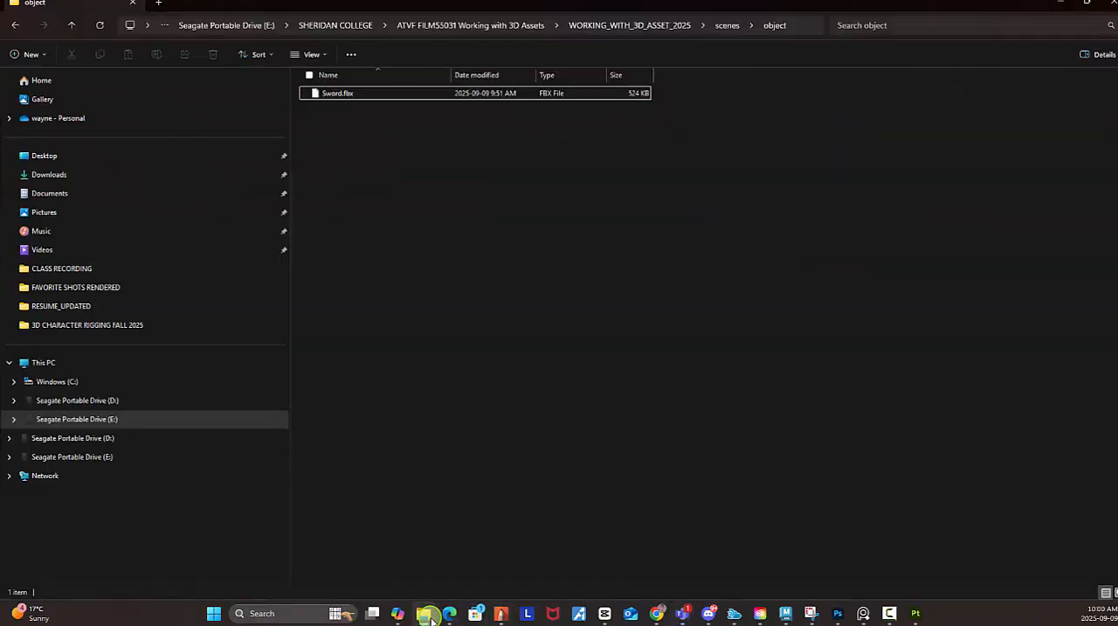
pyautogui.click(792, 28)
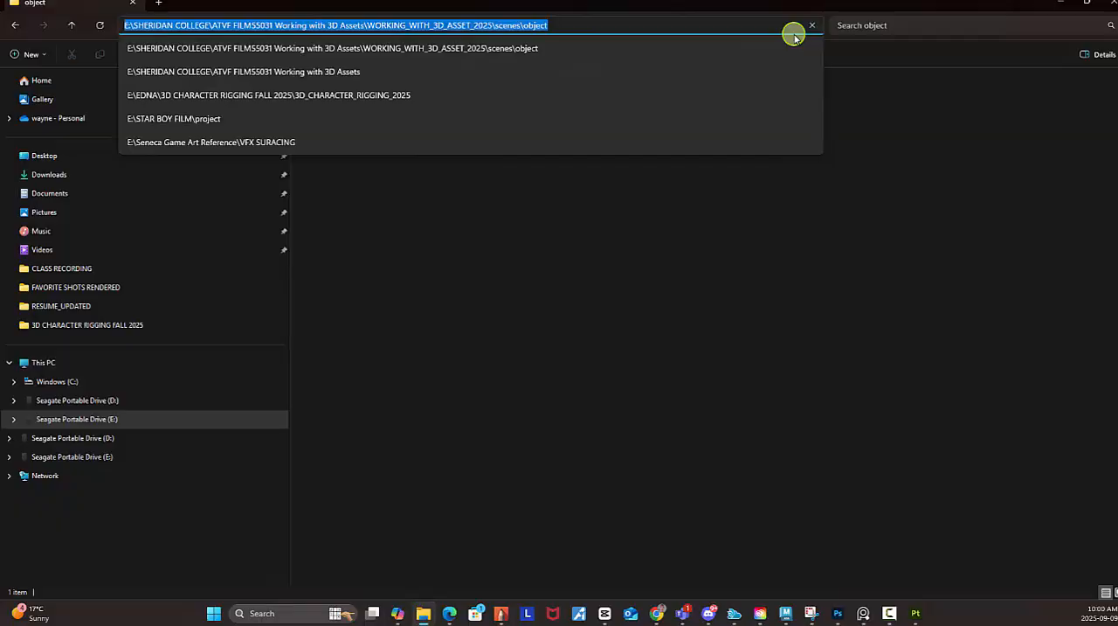
pyautogui.click(1060, 7)
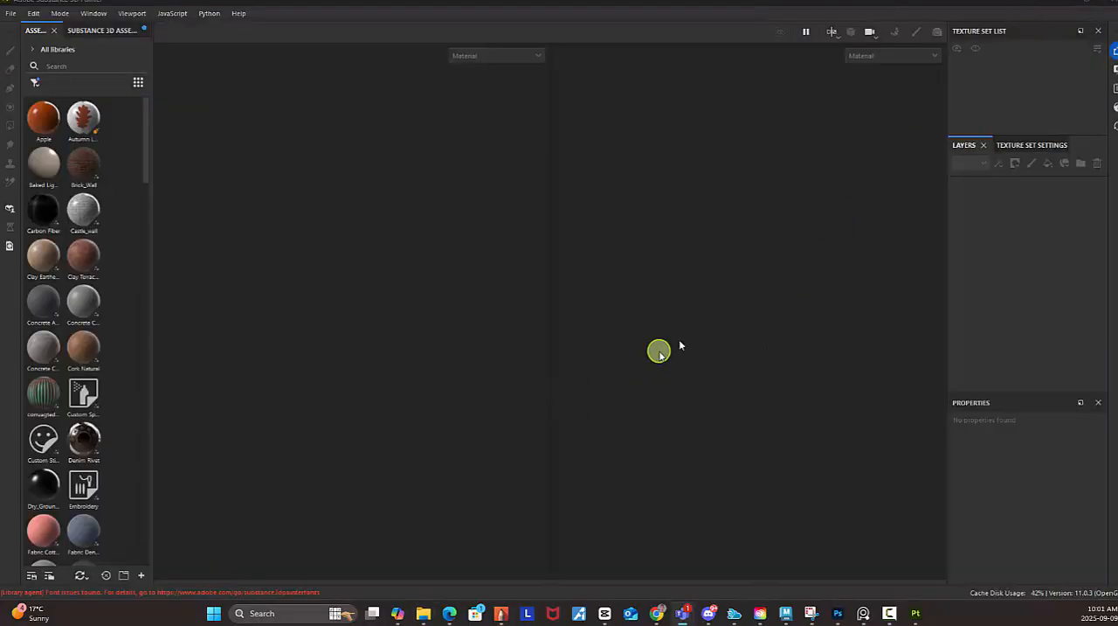
# Start a new project with the Unreal Engine (starter_assets) template and a document resolution of 2048.
pyautogui.click(12, 13)
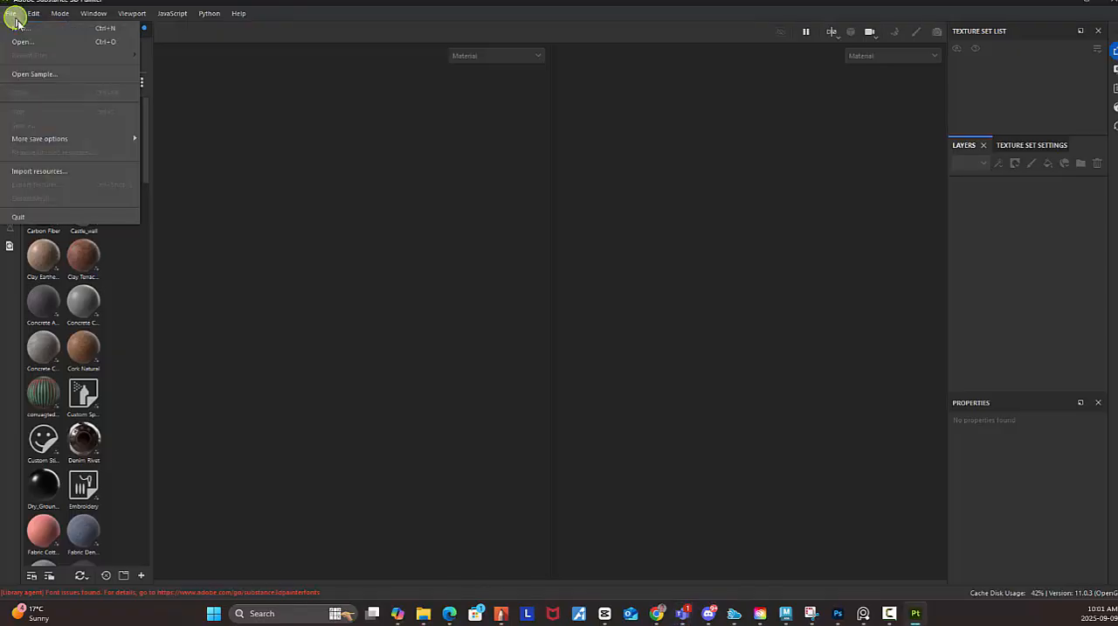
pyautogui.click(21, 28)
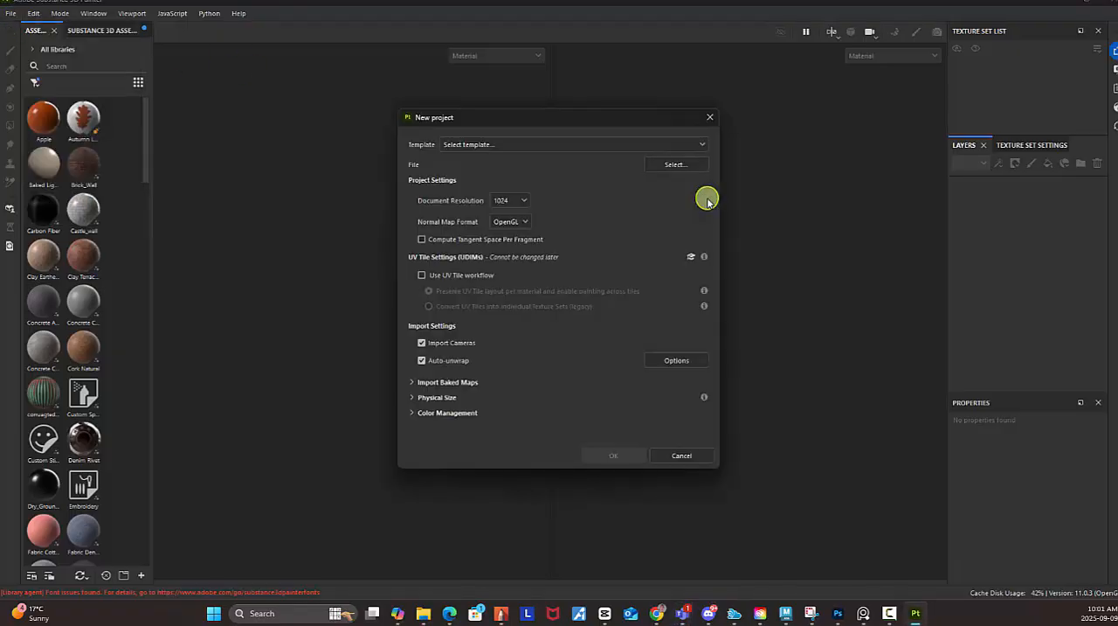
pyautogui.click(496, 145)
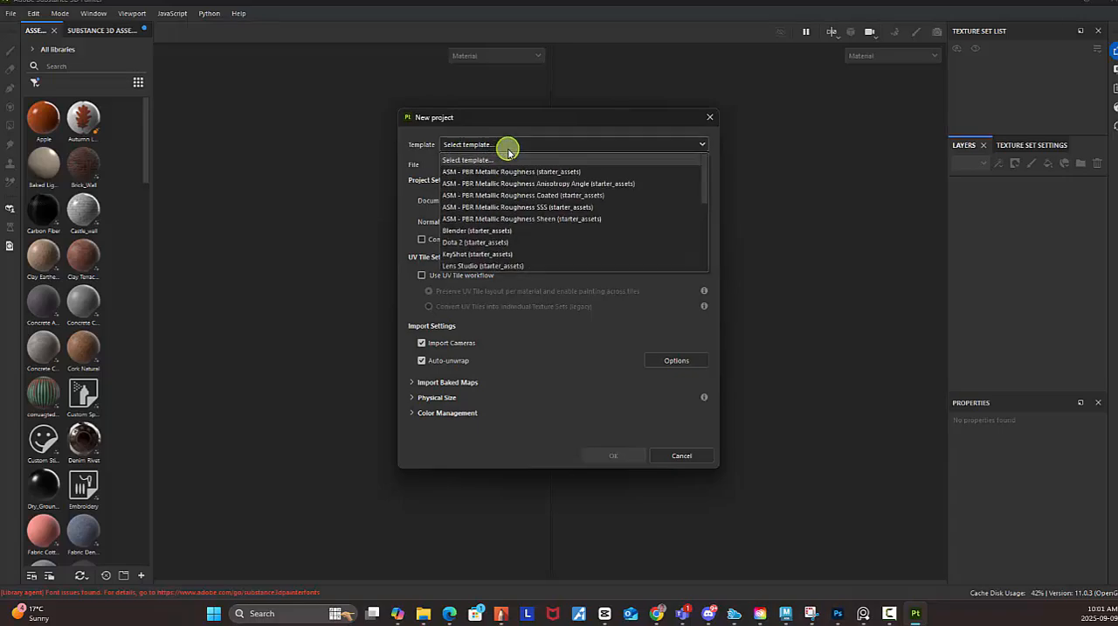
pyautogui.scroll(-1, 574, 221)
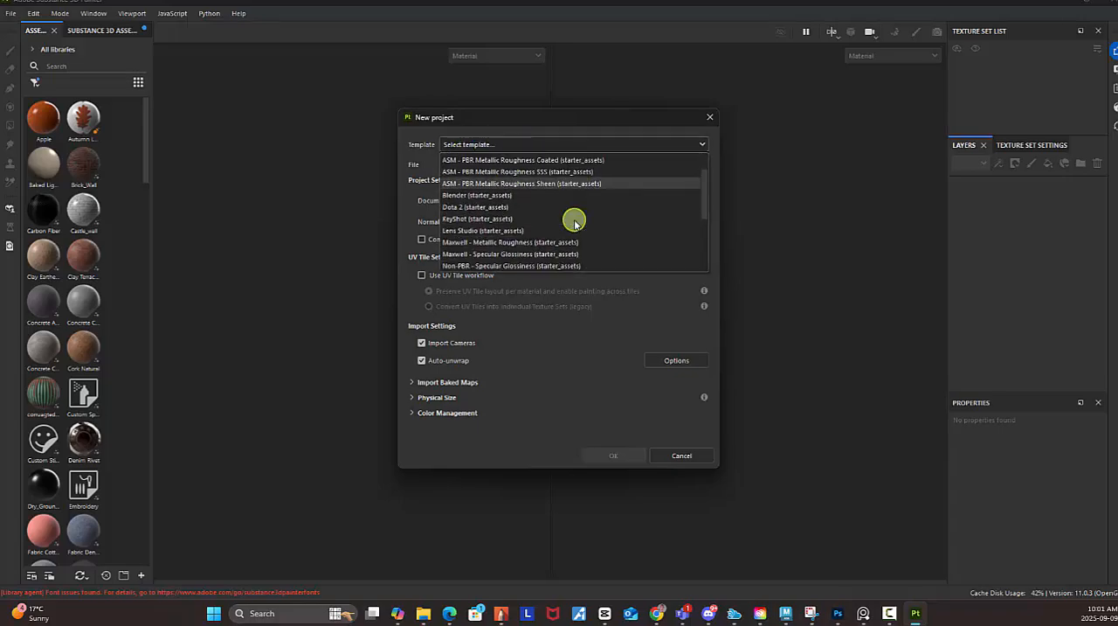
pyautogui.scroll(-2, 574, 221)
pyautogui.scroll(-2, 574, 221)
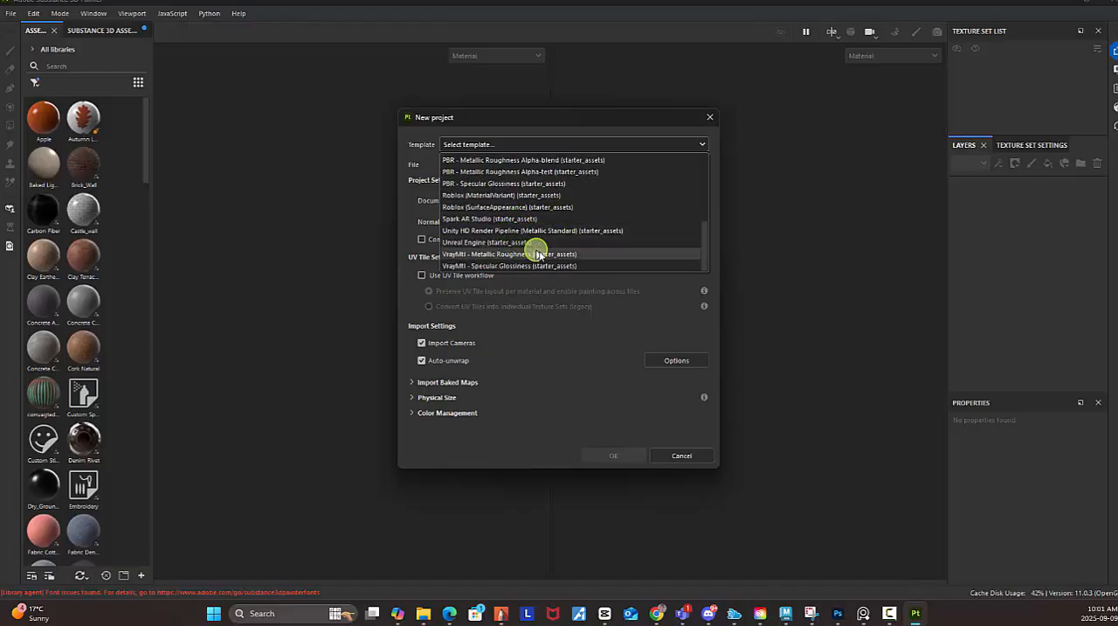
pyautogui.click(506, 242)
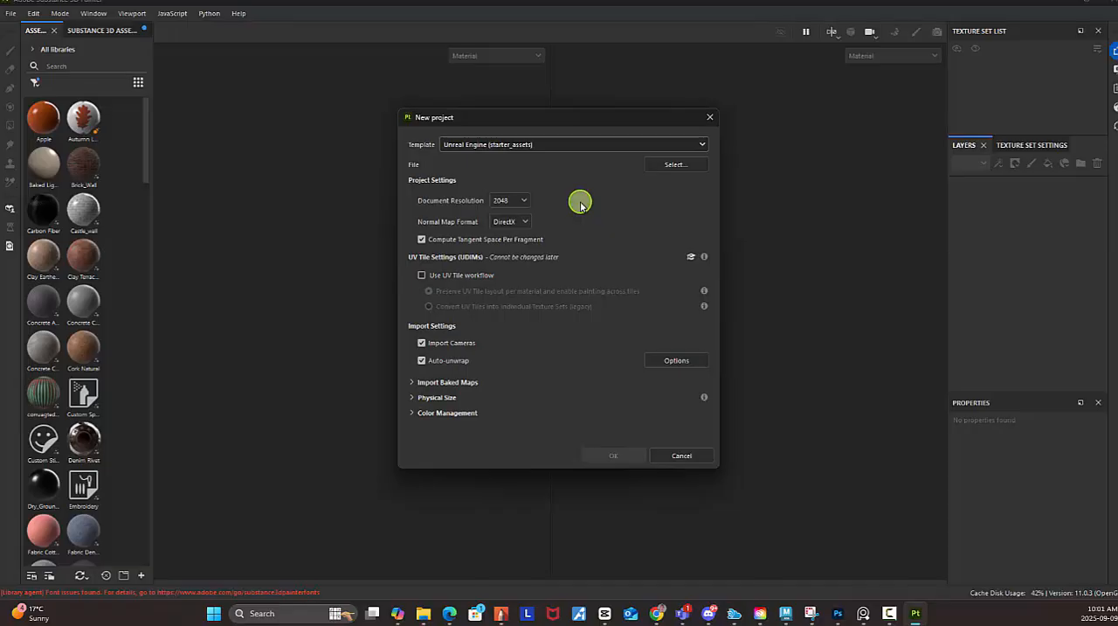
pyautogui.click(525, 200)
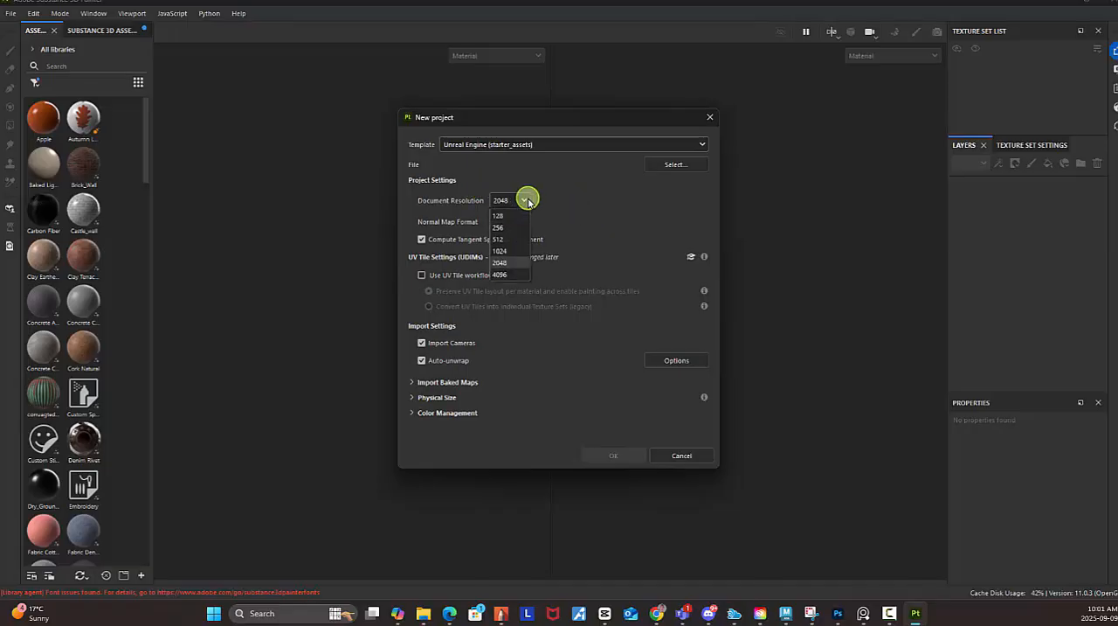
pyautogui.click(503, 263)
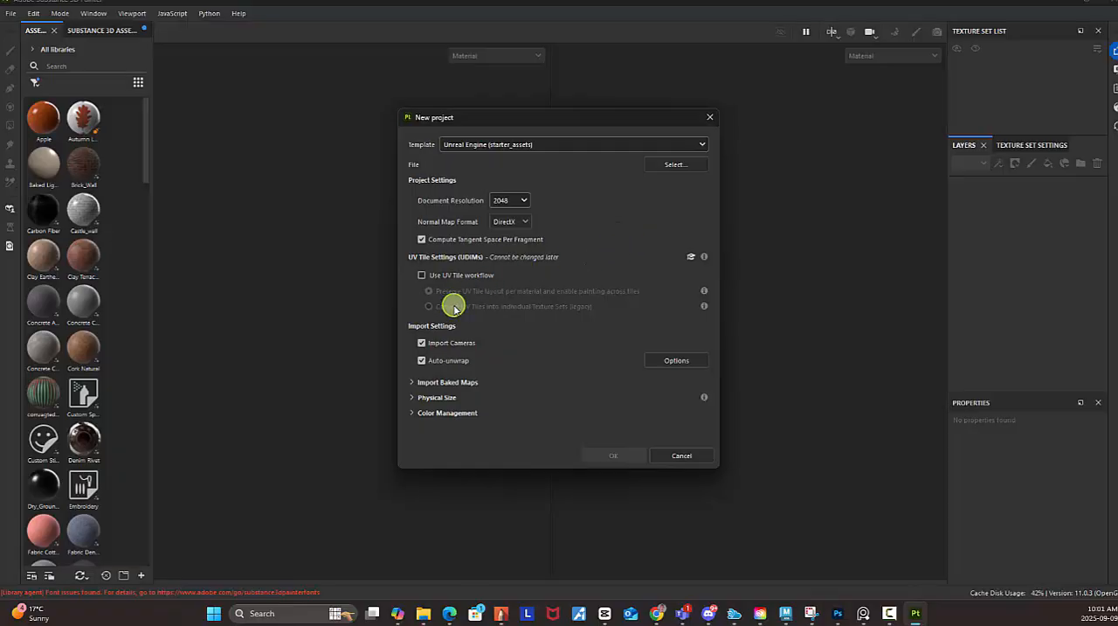
# Load Sword.fbx from the WORKING_WITH_3D_ASSET_2025\scenes\object folder as the project's mesh, using the copied folder path.
pyautogui.click(676, 164)
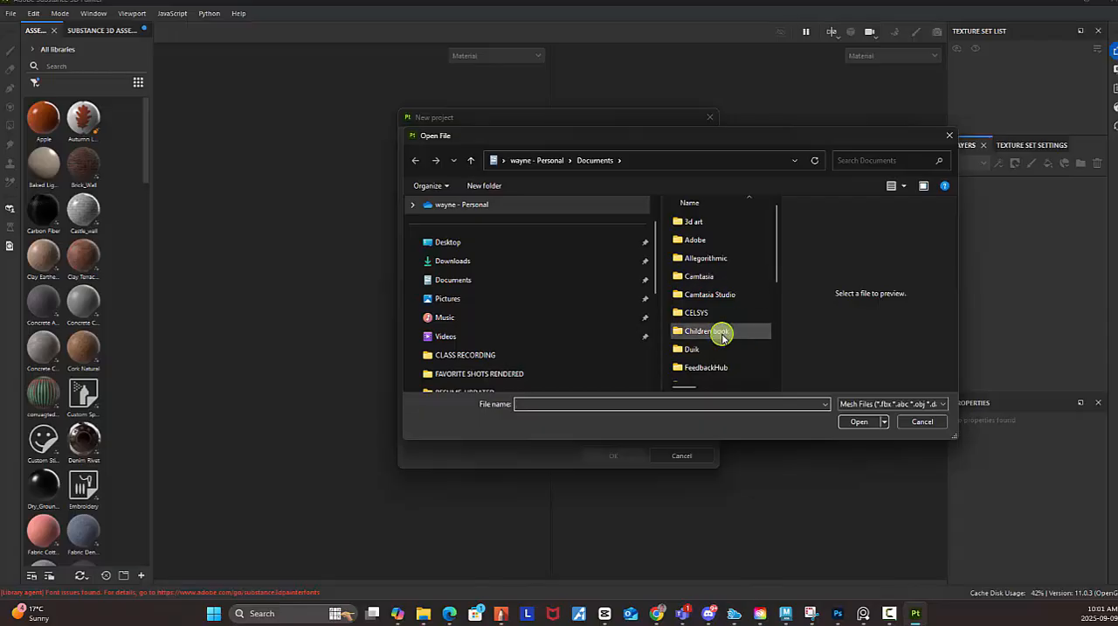
pyautogui.hotkey('ctrl', 'v')
pyautogui.click(863, 423)
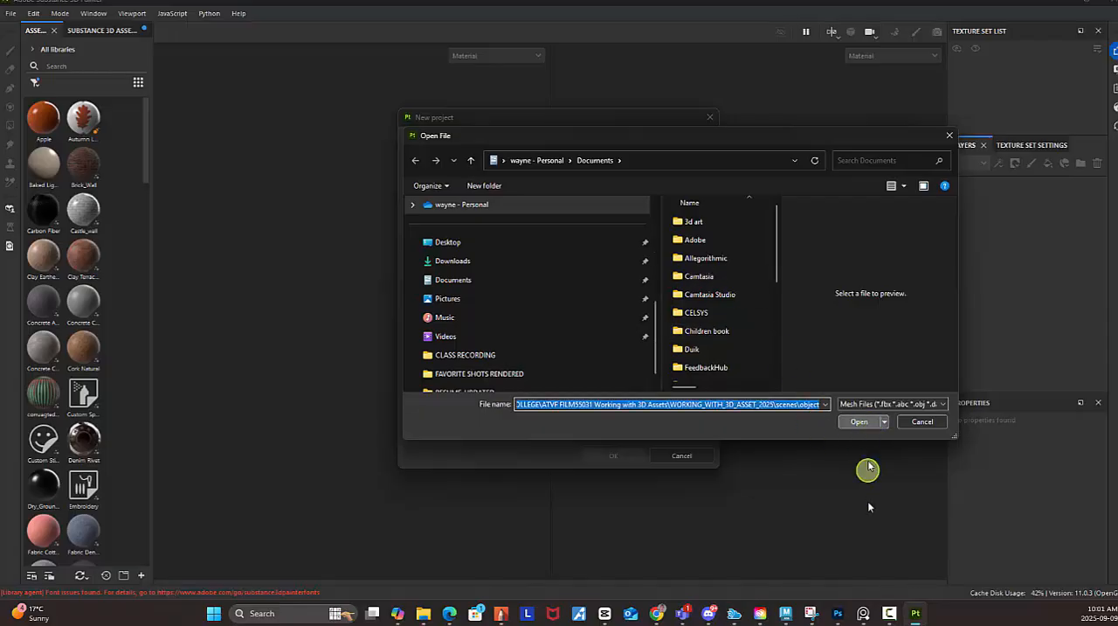
pyautogui.click(706, 224)
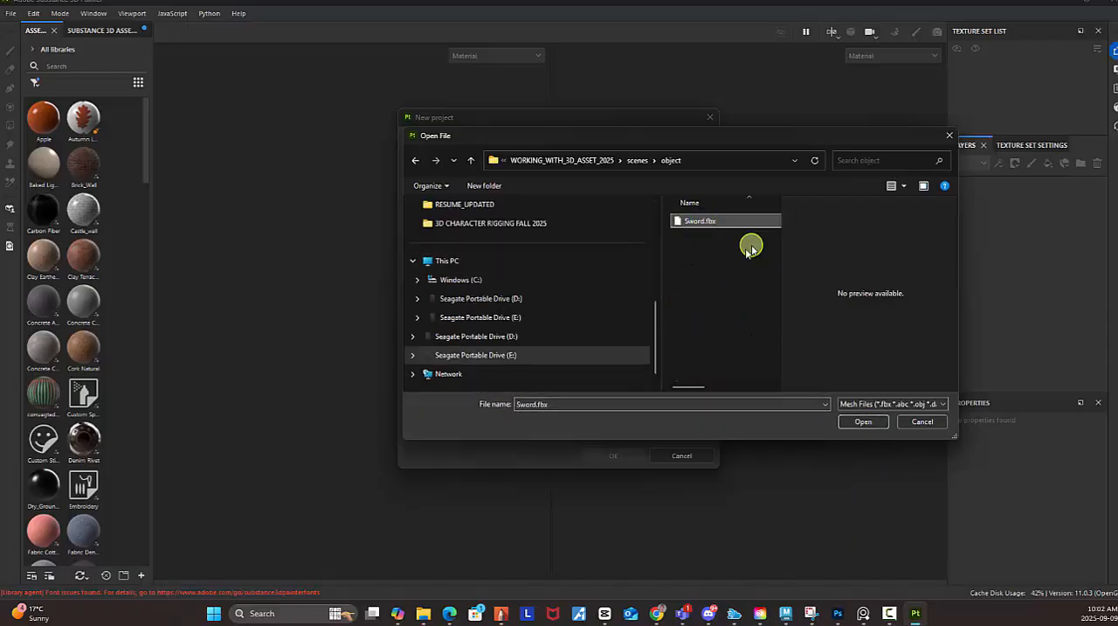
pyautogui.click(862, 422)
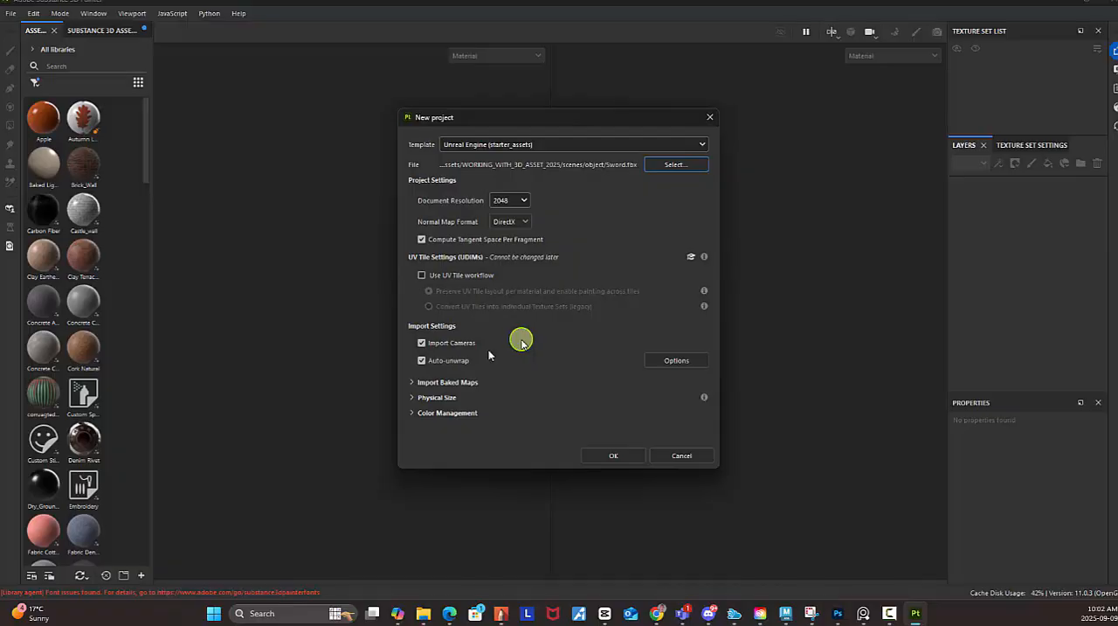
# Turn off Import Cameras and Auto-unwrap in the import settings and create the project.
pyautogui.click(422, 343)
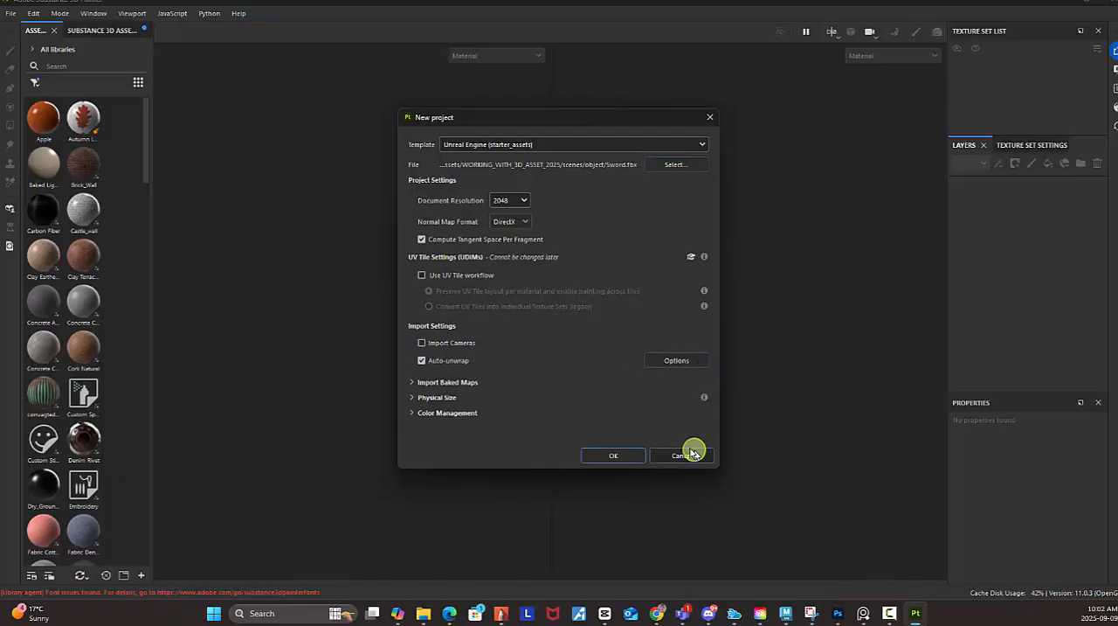
pyautogui.click(423, 360)
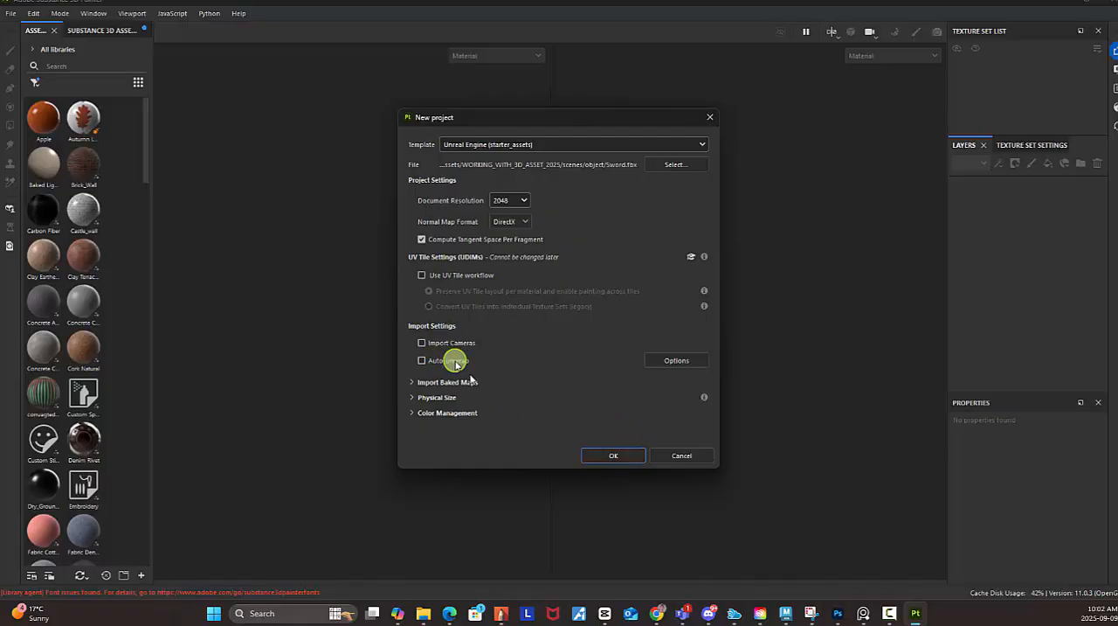
pyautogui.click(617, 456)
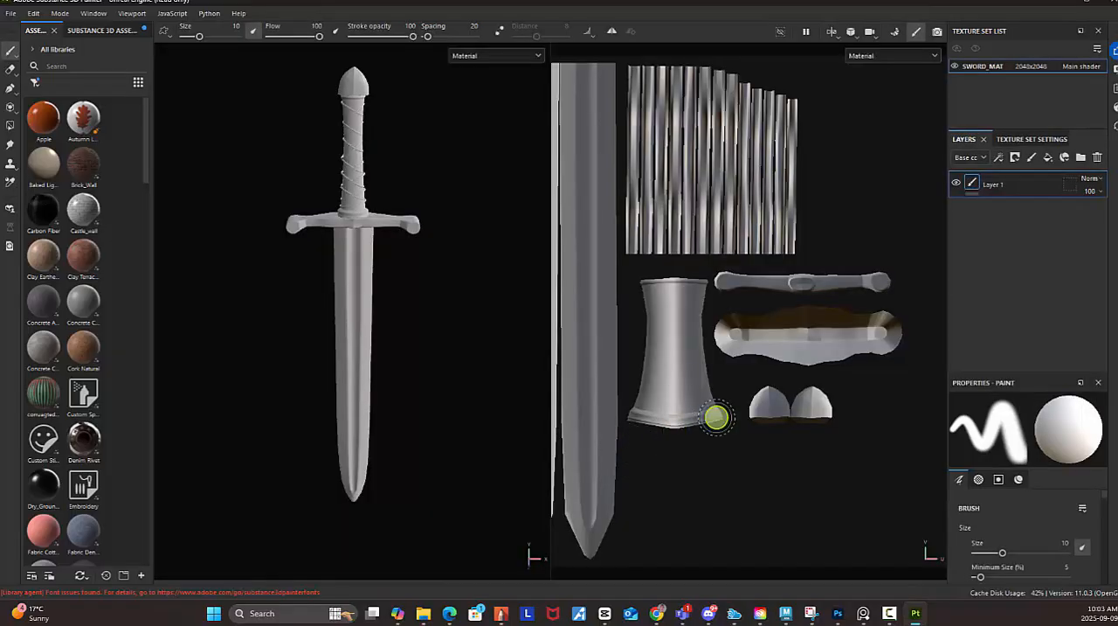
# Fit the full UV layout into the 2D view and widen the 3D view beside it.
pyautogui.scroll(-4, 716, 417)
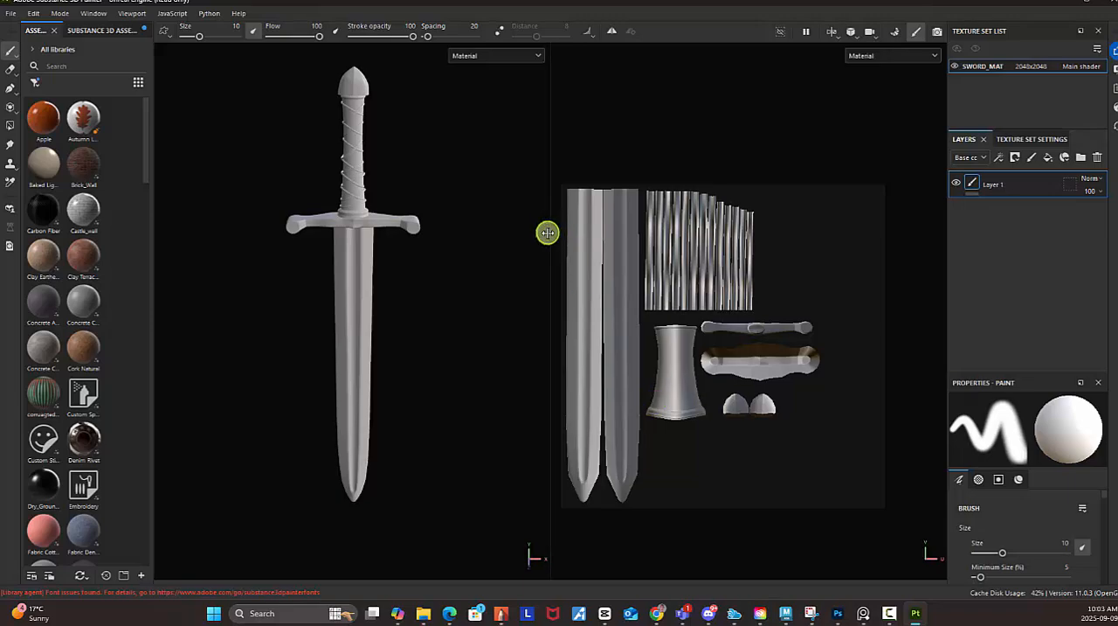
pyautogui.moveTo(551, 237); pyautogui.dragTo(602, 242)
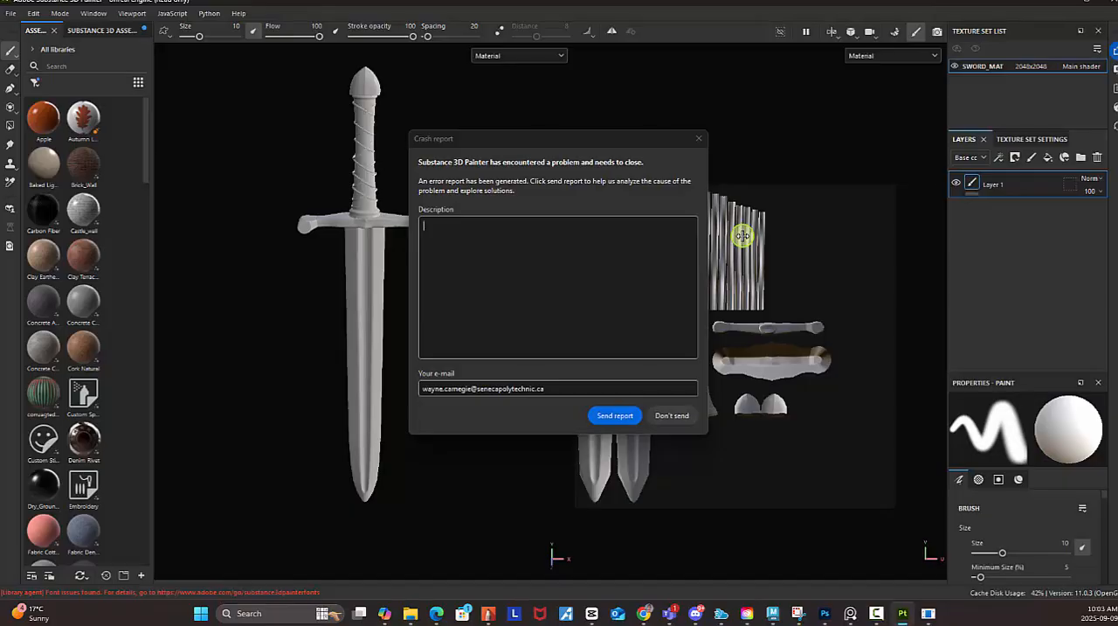
# Dismiss the crash report without sending it and relaunch Substance 3D Painter from Creative Cloud Desktop.
pyautogui.click(668, 416)
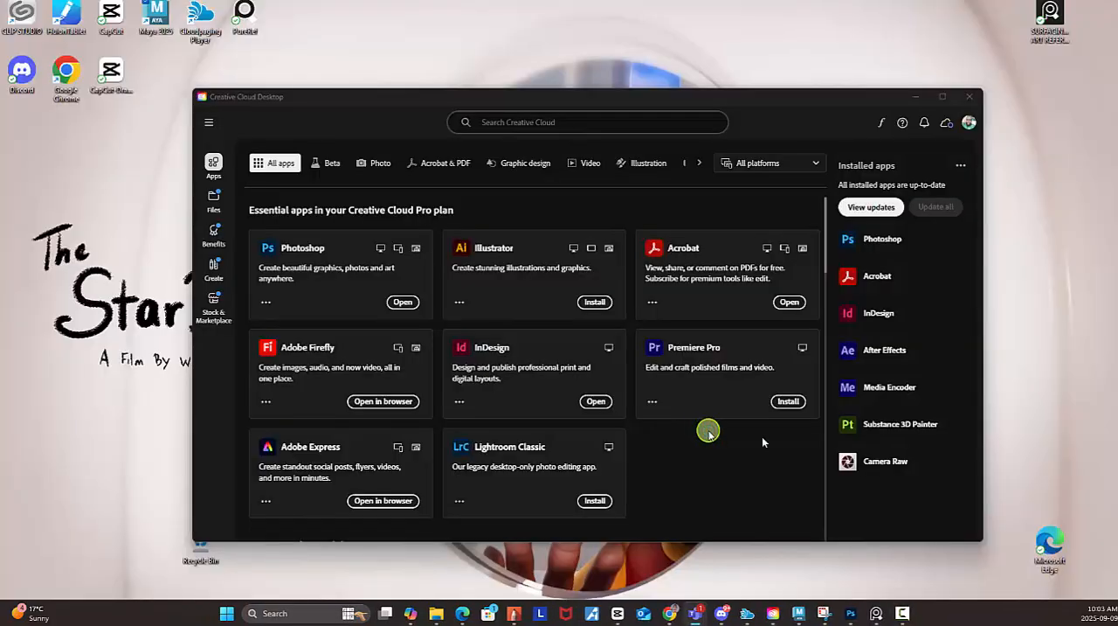
pyautogui.click(900, 423)
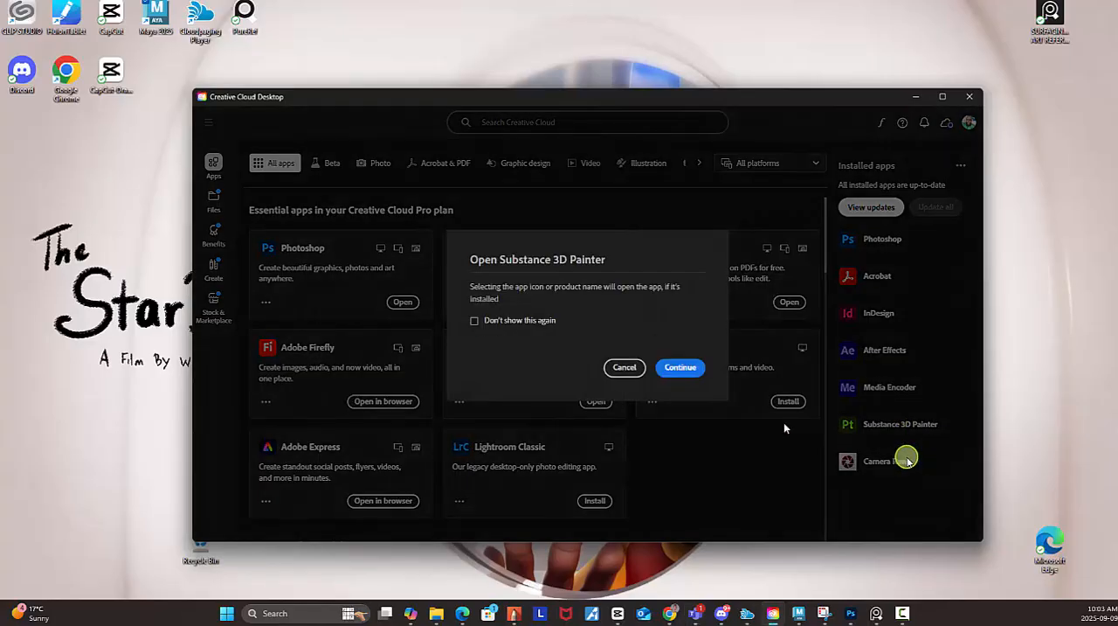
pyautogui.click(694, 369)
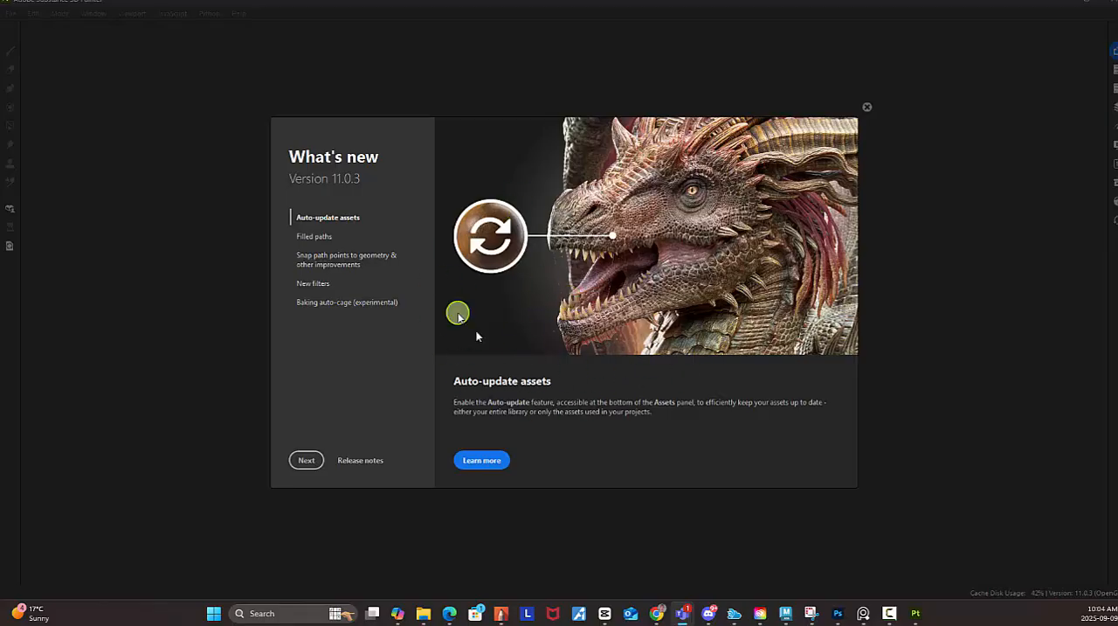
# Go through the What's new pages to the end and close the home screen.
pyautogui.click(311, 463)
pyautogui.click(318, 465)
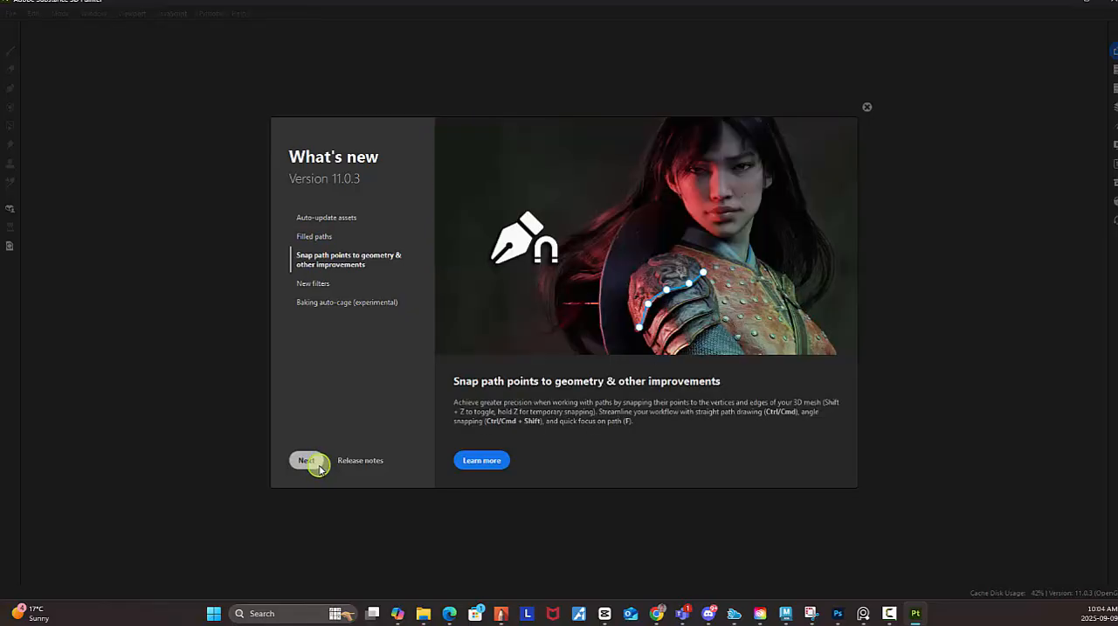
pyautogui.click(319, 465)
pyautogui.click(319, 466)
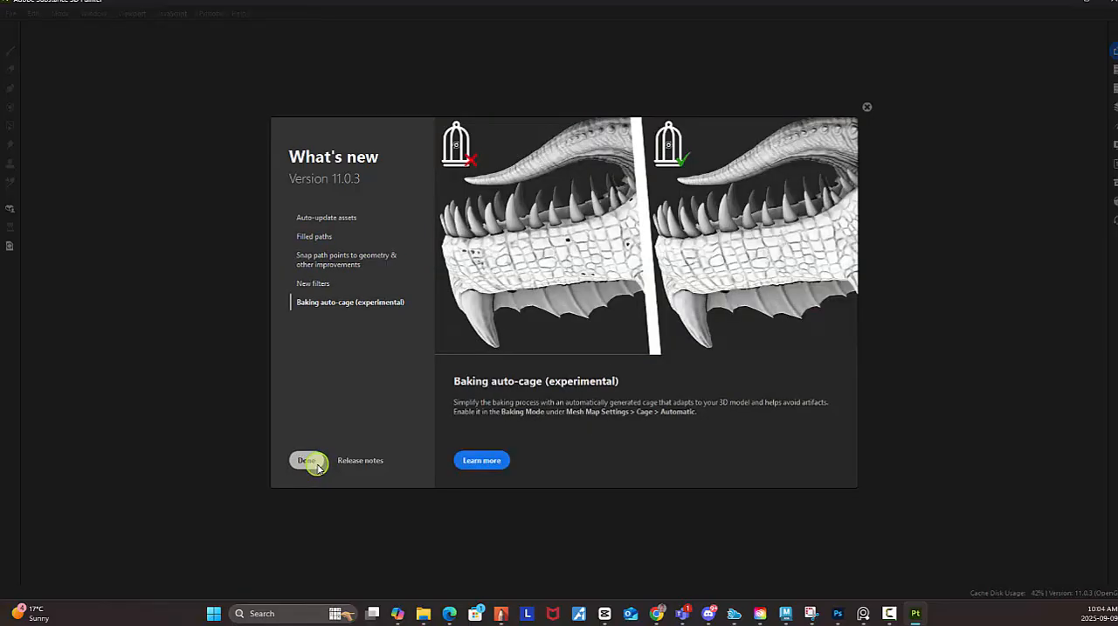
pyautogui.click(316, 463)
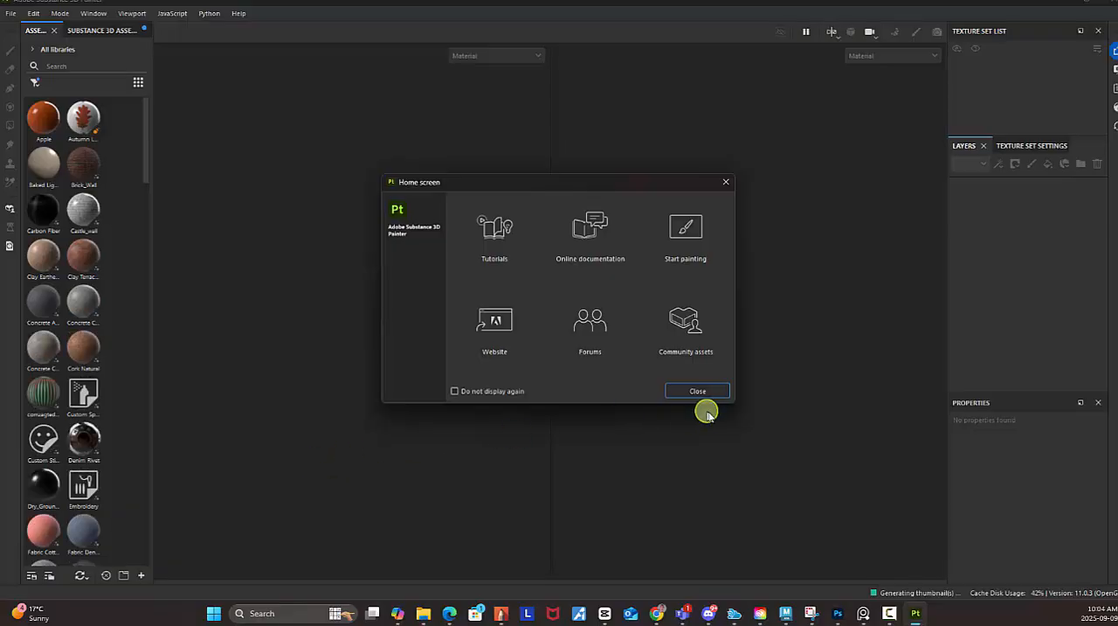
pyautogui.click(717, 392)
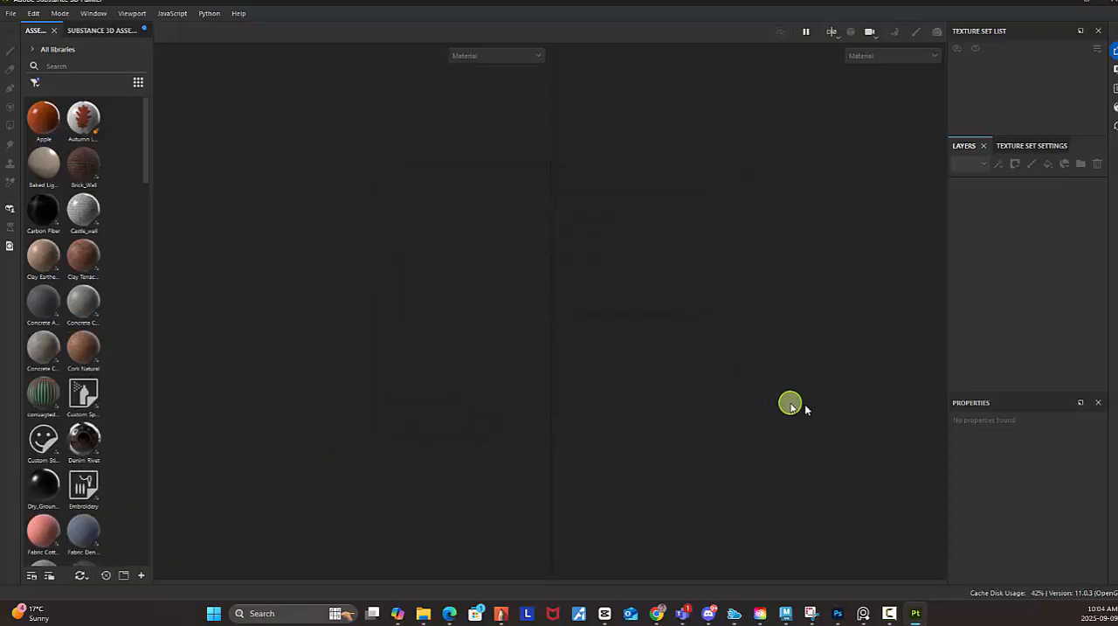
# Start a new project using the Unreal Engine (starter_assets) template.
pyautogui.click(12, 14)
pyautogui.click(29, 34)
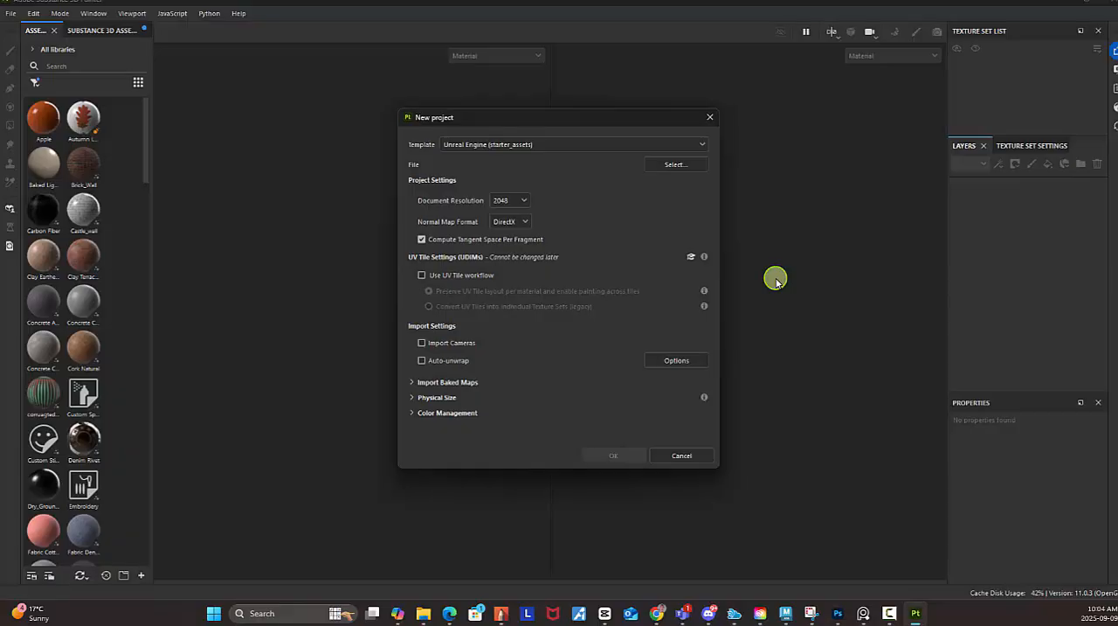
pyautogui.click(501, 148)
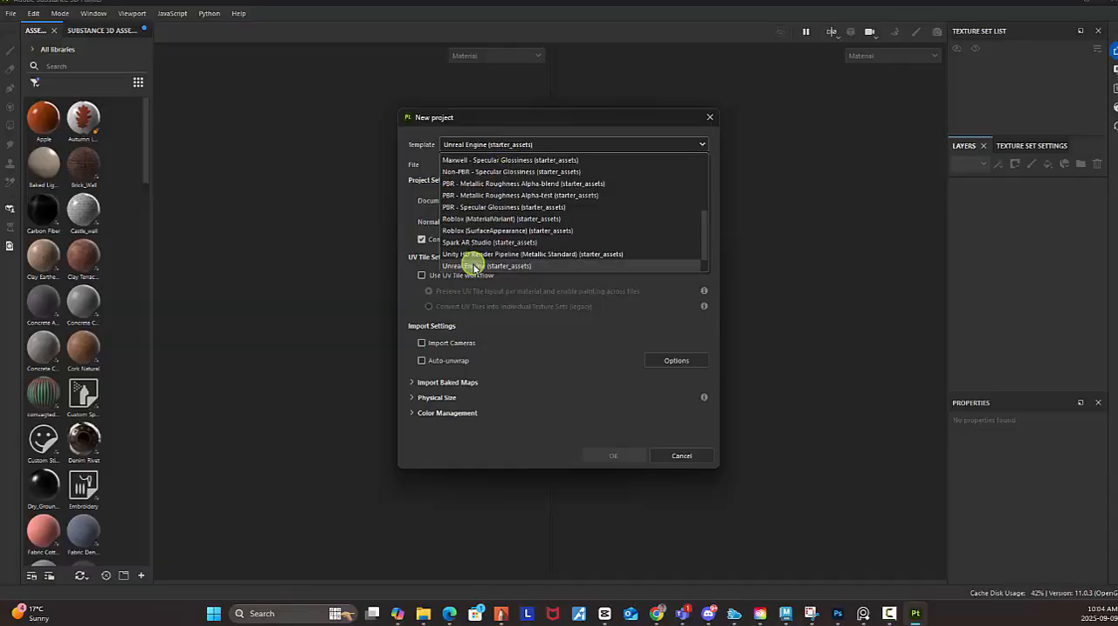
pyautogui.click(473, 266)
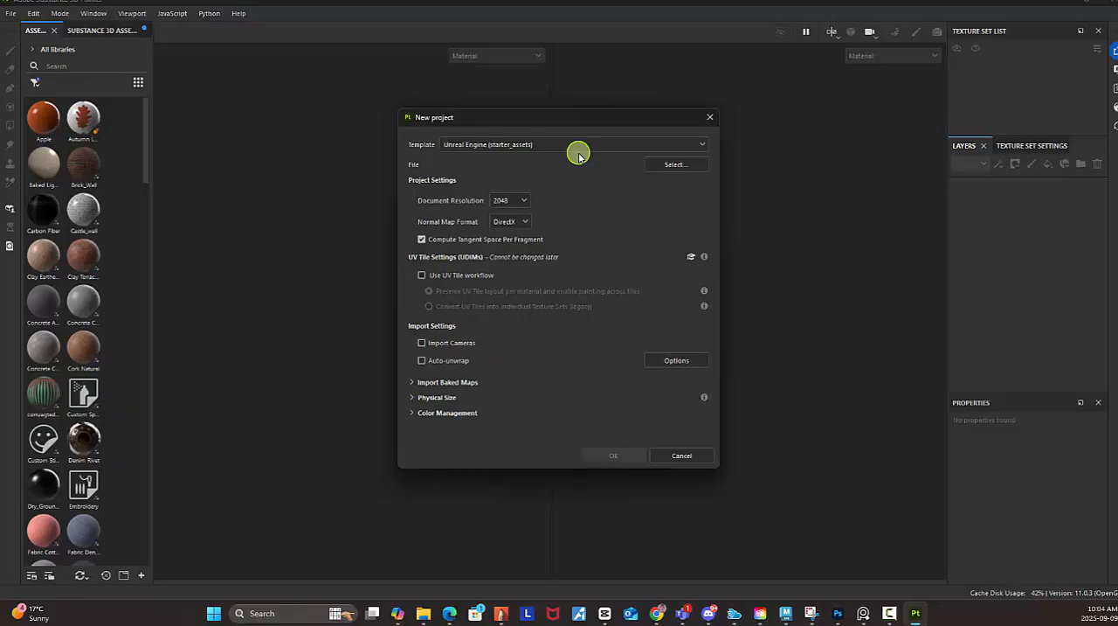
# Load Sword.fbx from the WORKING_WITH_3D_ASSET_2025\scenes\object folder as the mesh and create the project.
pyautogui.click(675, 164)
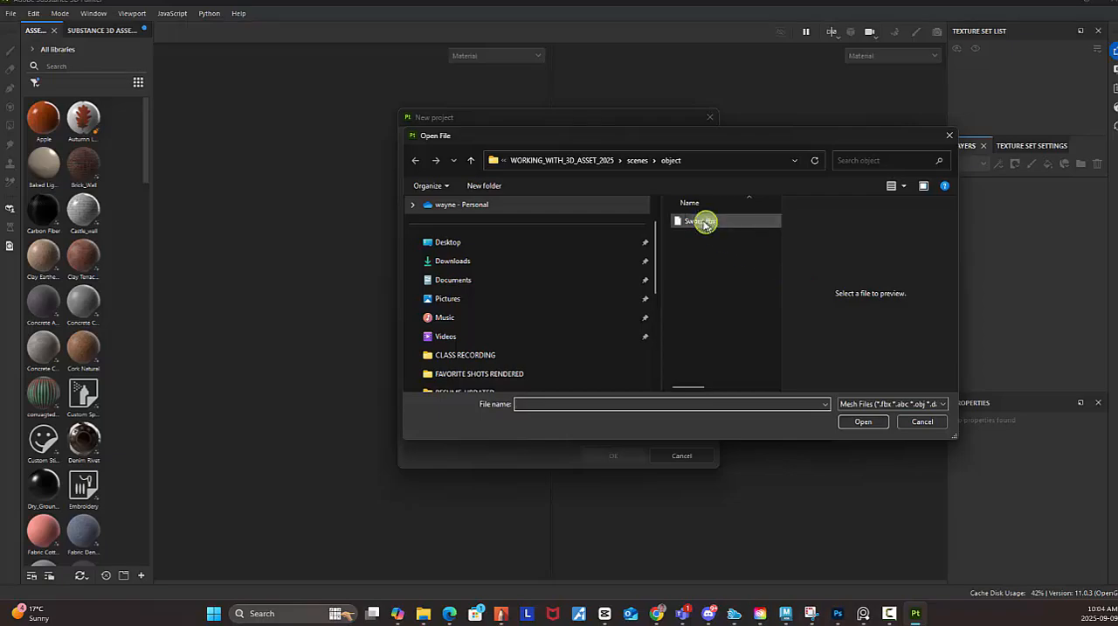
pyautogui.click(701, 222)
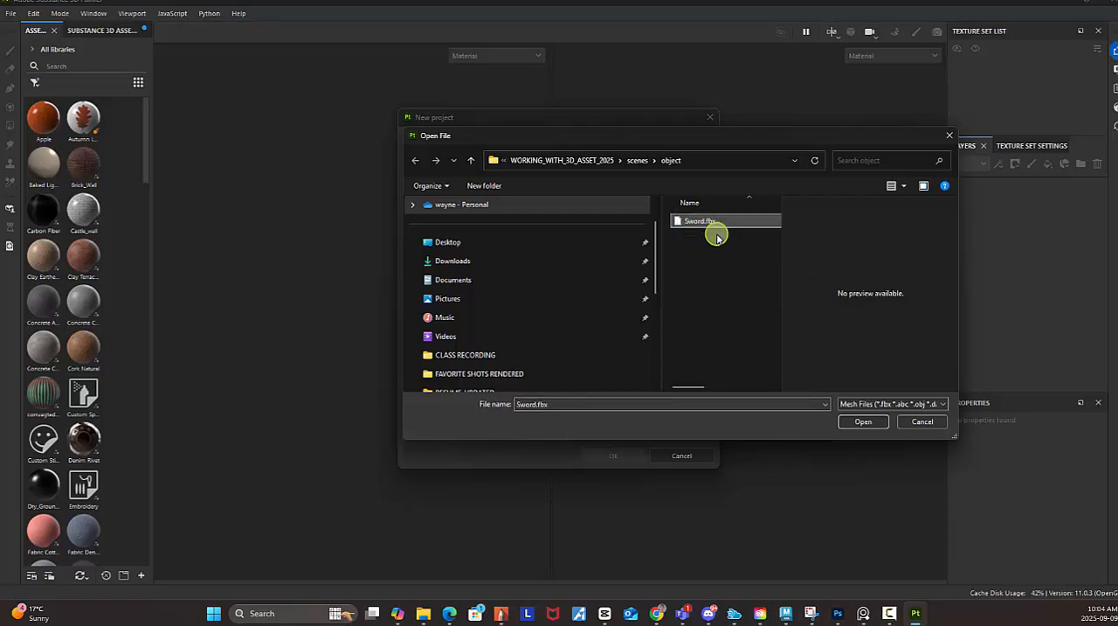
pyautogui.click(858, 420)
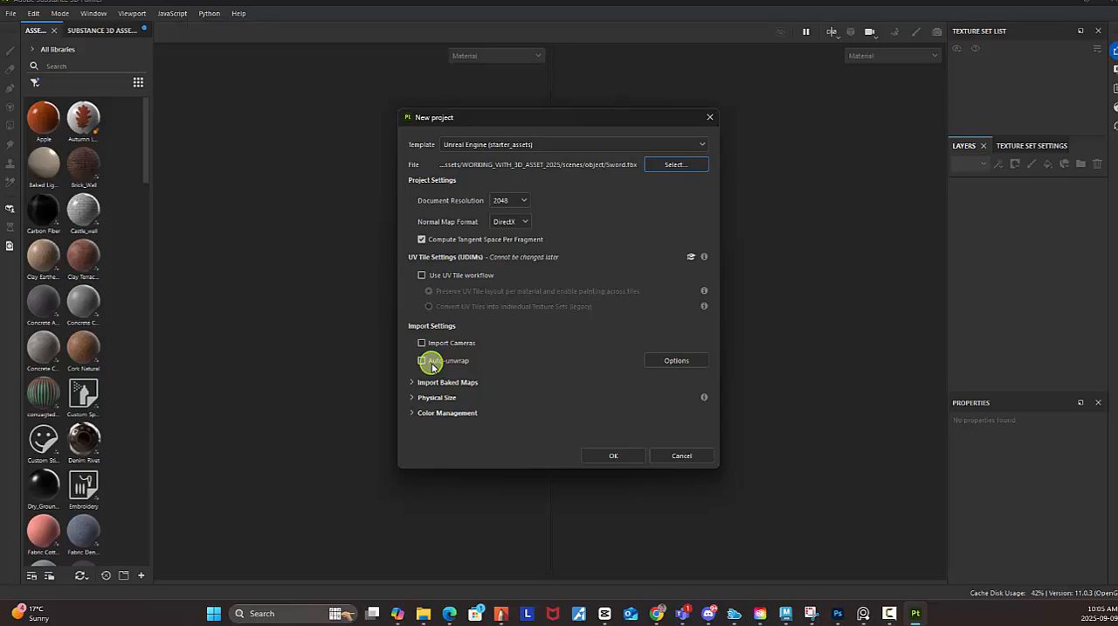
pyautogui.click(612, 455)
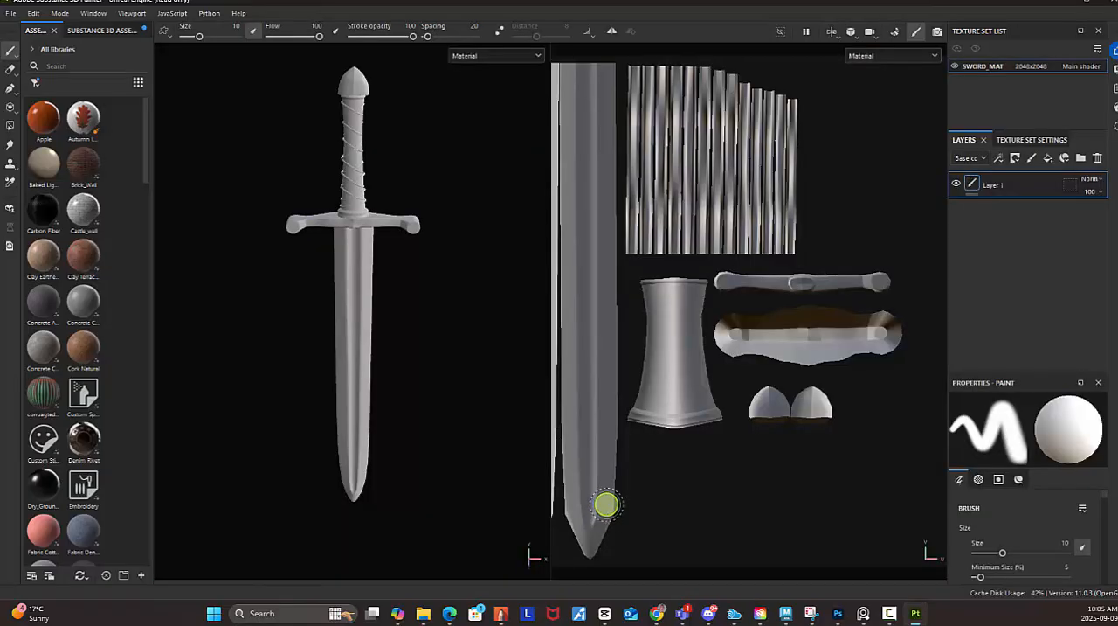
# Save the project as sword in the WORKING_WITH_3D_ASSET_2025\scenes\object folder, using the copied folder path.
pyautogui.click(14, 15)
pyautogui.press('Escape')
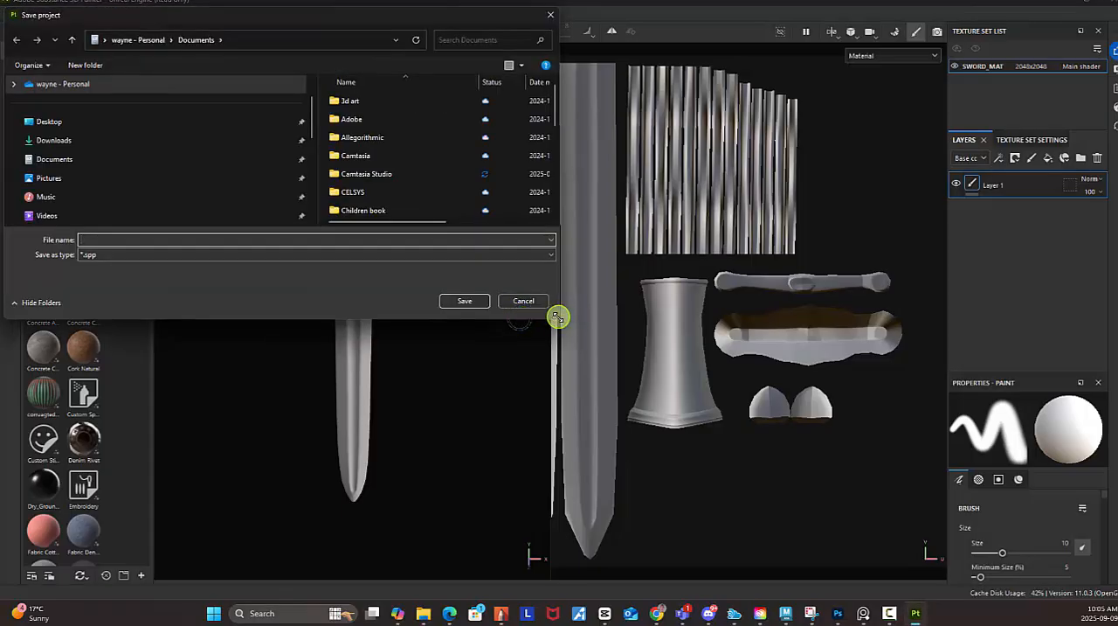
pyautogui.moveTo(558, 316); pyautogui.dragTo(706, 537)
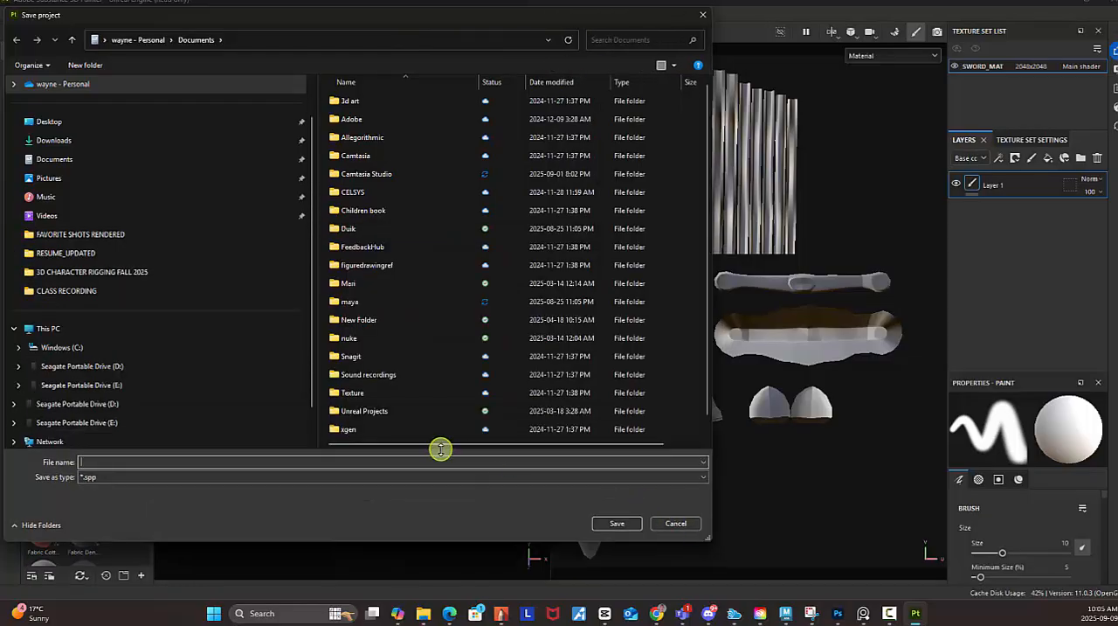
pyautogui.write('E:\\SHERIDAN COLLEGE\\ATVF FILM55031 Working with 3D Assets\\WORKING_WITH_3D_ASSET_2025\\scenes\\object')
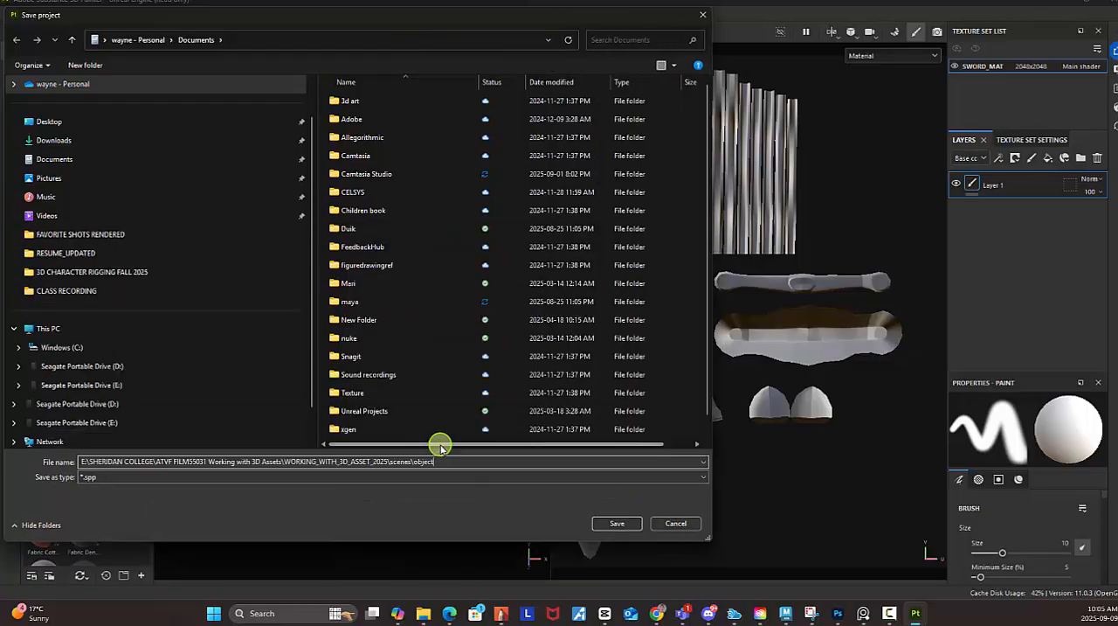
pyautogui.click(633, 523)
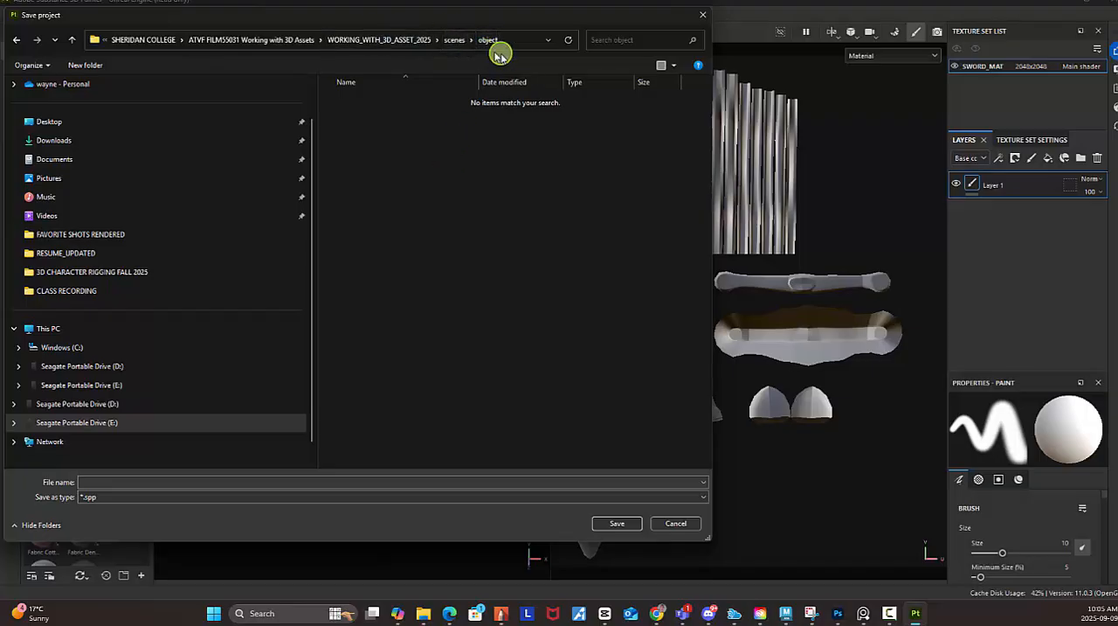
pyautogui.click(108, 485)
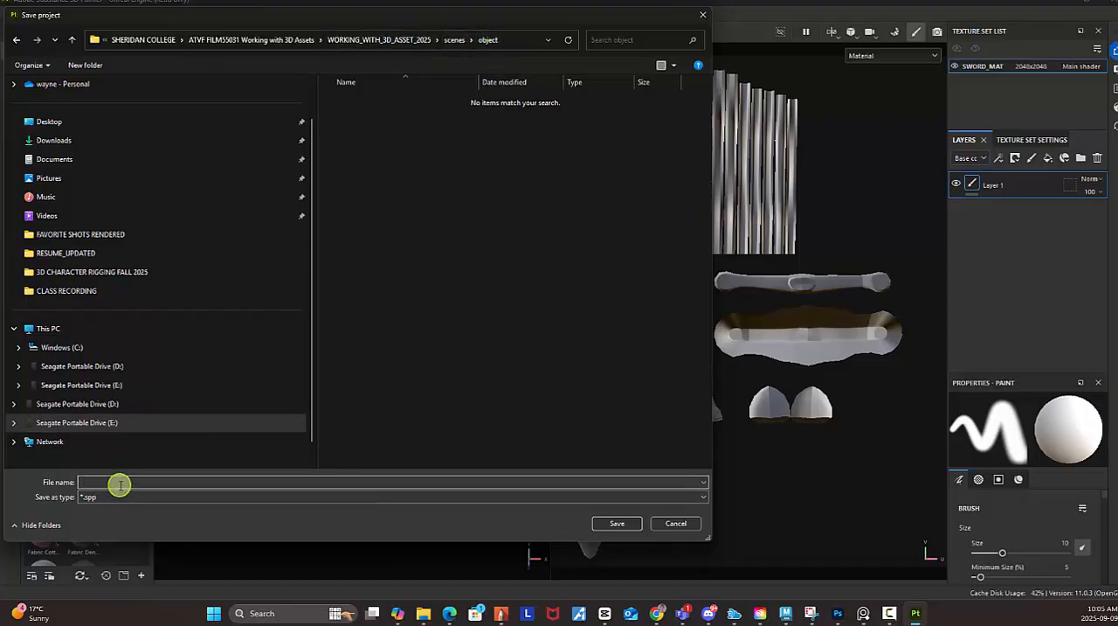
pyautogui.write('sword')
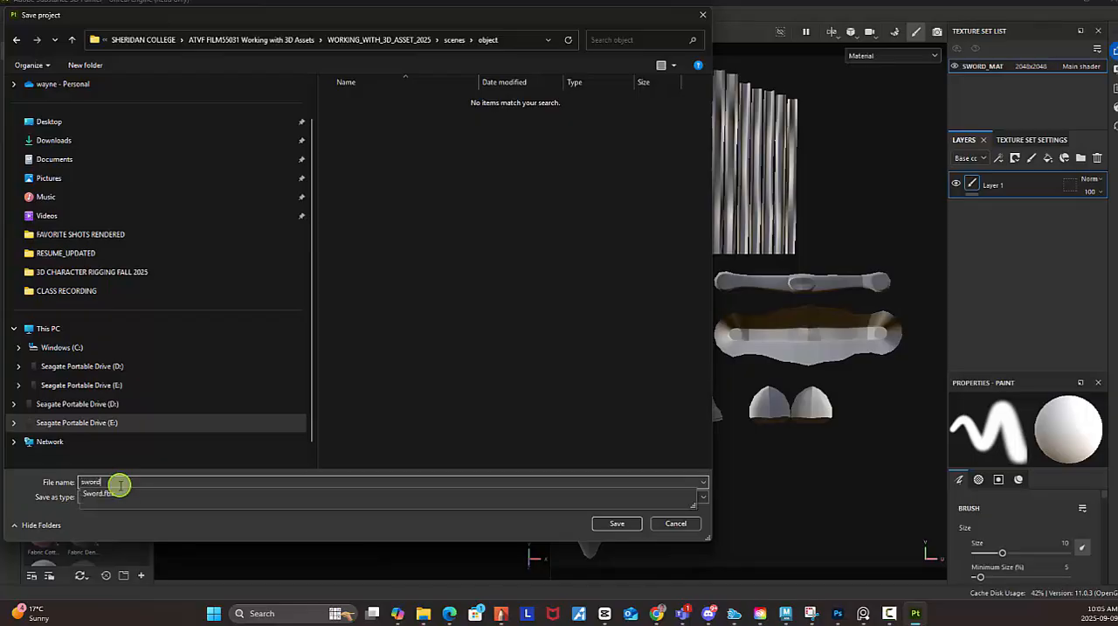
pyautogui.click(43, 487)
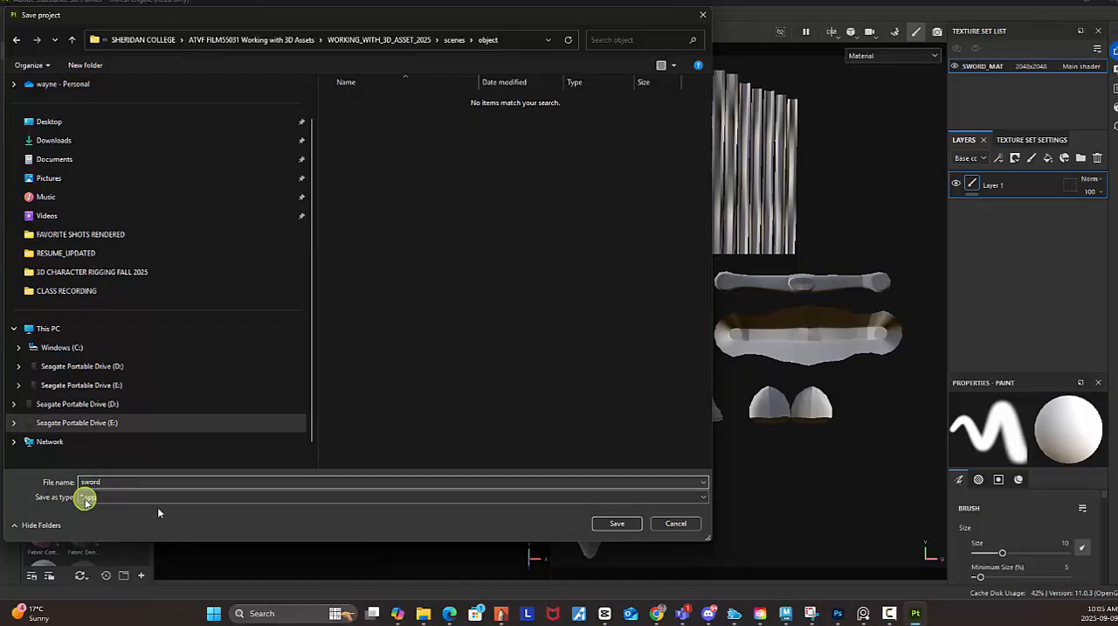
pyautogui.click(617, 523)
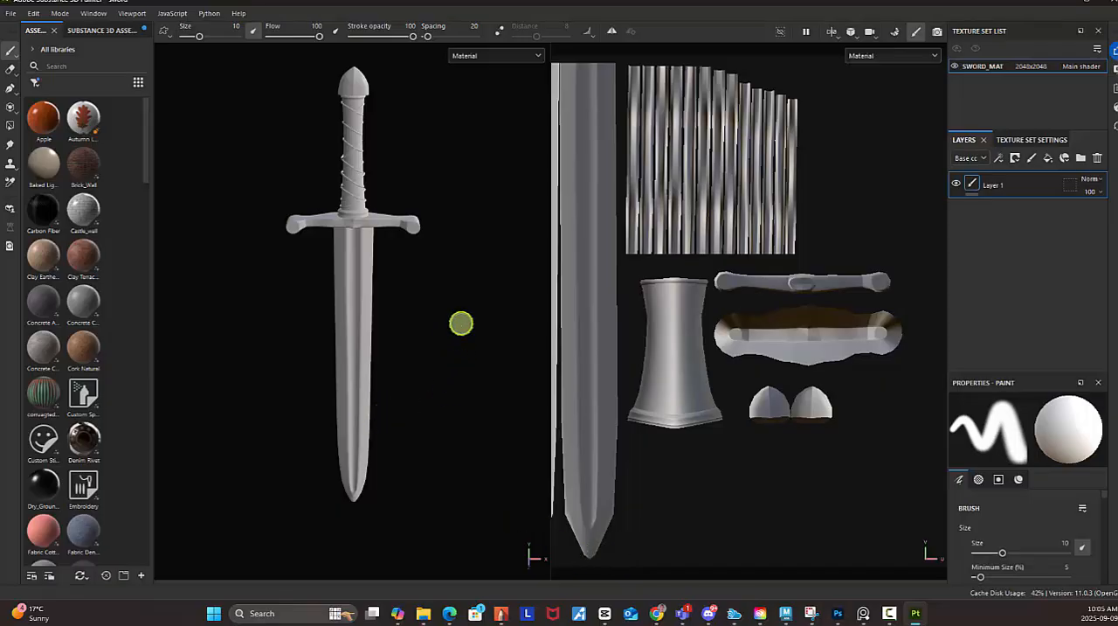
# Examine the sword model in the 3D view by orbiting, zooming and panning around it.
pyautogui.scroll(-2, 398, 319)
pyautogui.scroll(2, 398, 319)
pyautogui.keyDown('alt'); pyautogui.moveTo(462, 367); pyautogui.dragTo(329, 312); pyautogui.keyUp('alt')
pyautogui.keyDown('alt'); pyautogui.moveTo(446, 347); pyautogui.dragTo(412, 339); pyautogui.keyUp('alt')
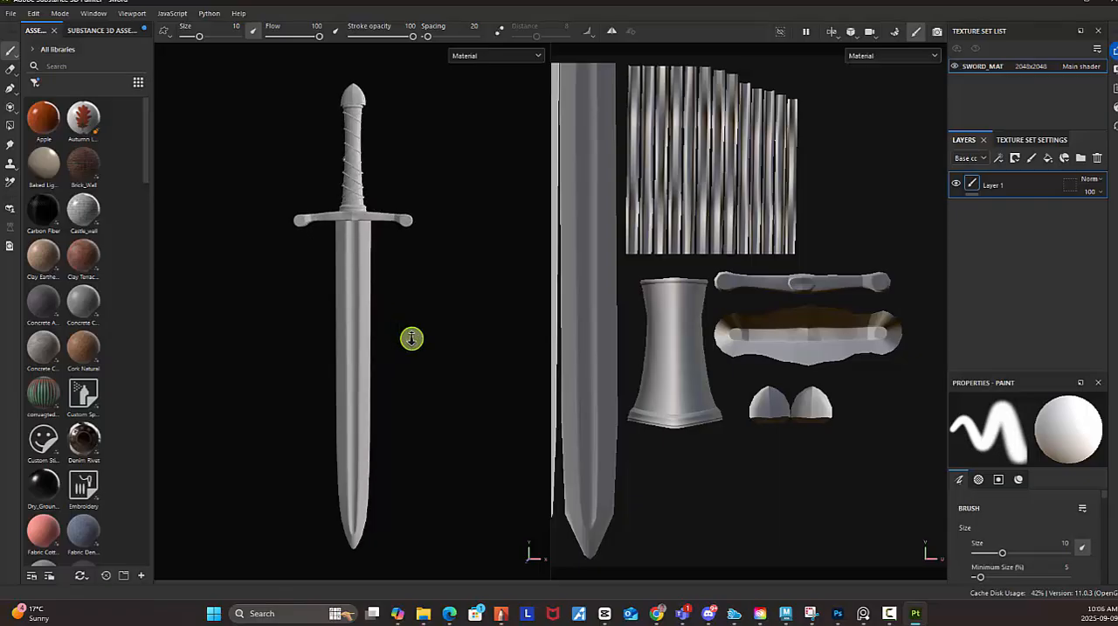
pyautogui.keyDown('alt'); pyautogui.moveTo(362, 357); pyautogui.dragTo(407, 362); pyautogui.keyUp('alt')
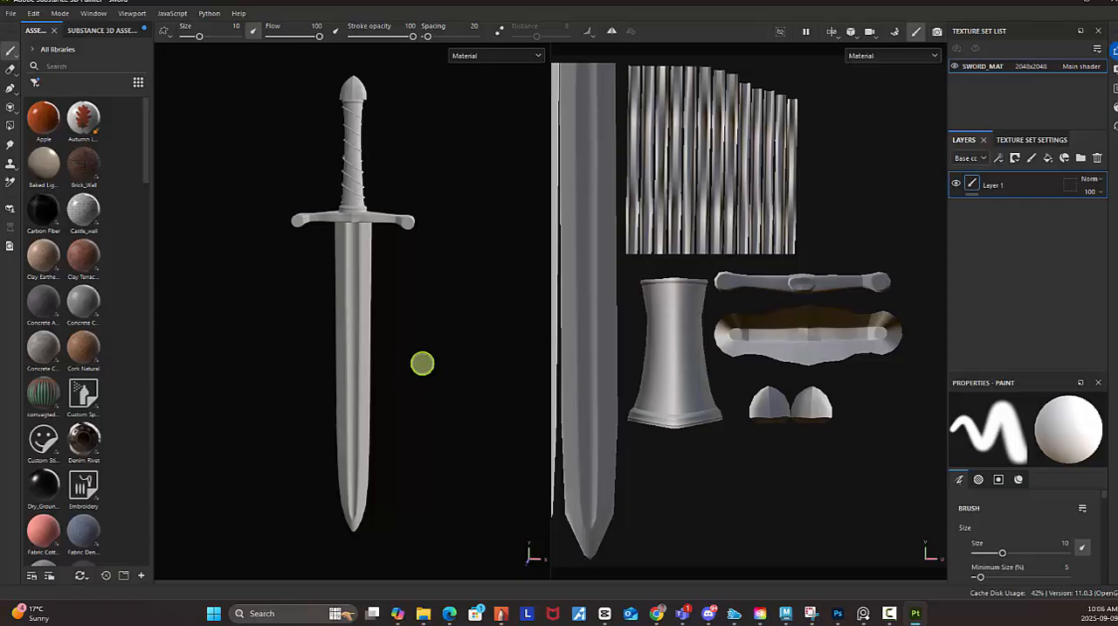
pyautogui.press('alt')
pyautogui.scroll(-3, 422, 351)
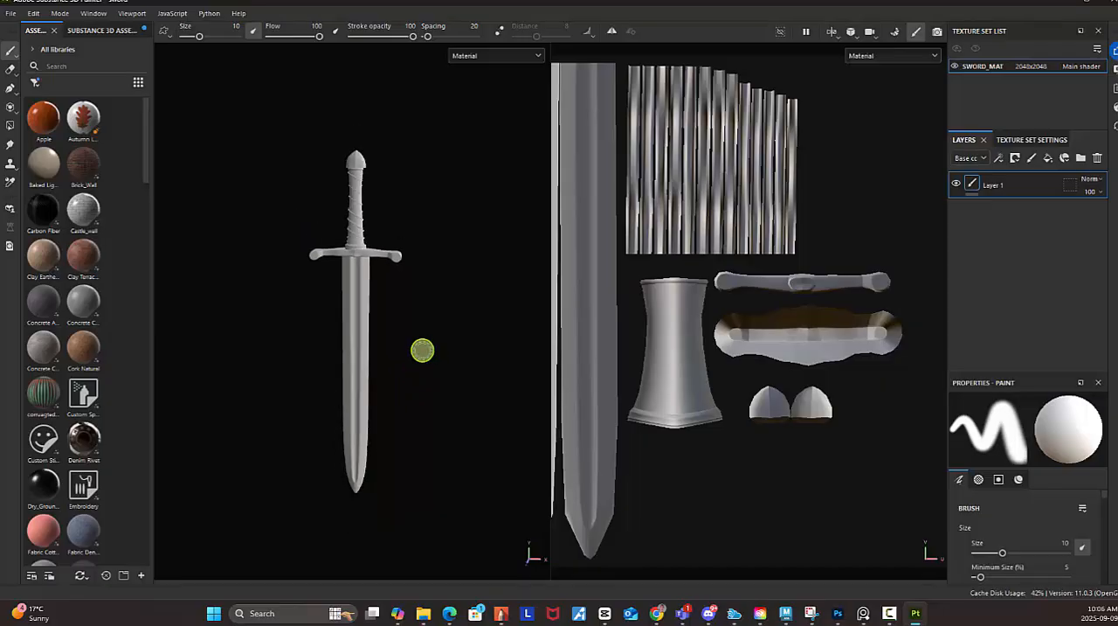
pyautogui.scroll(4, 390, 335)
pyautogui.scroll(-4, 381, 333)
pyautogui.scroll(3, 360, 334)
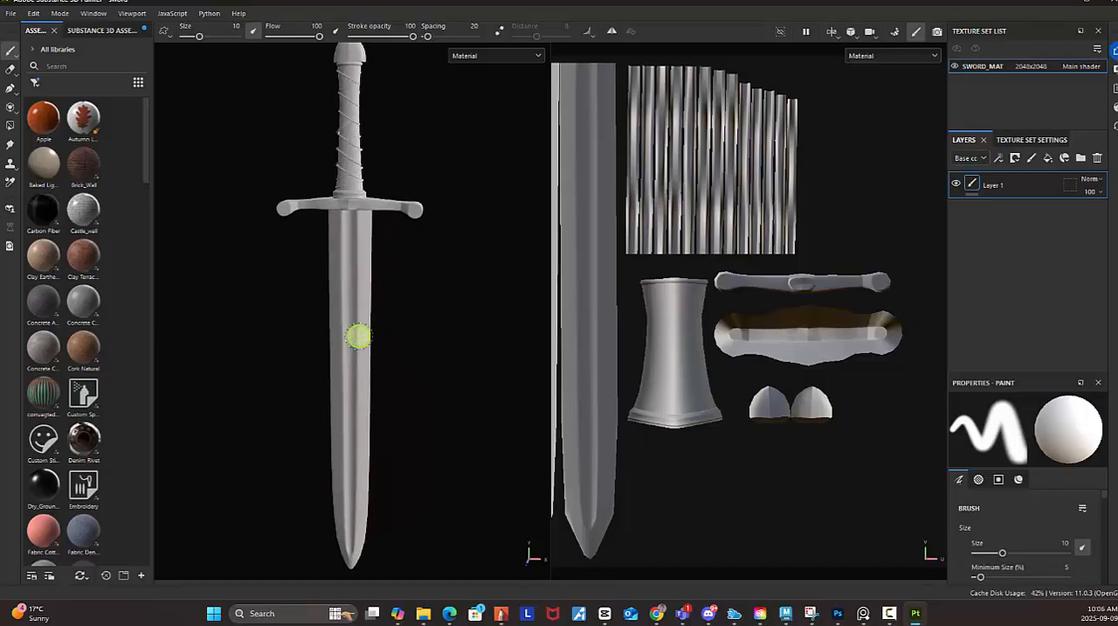
pyautogui.scroll(-5, 360, 333)
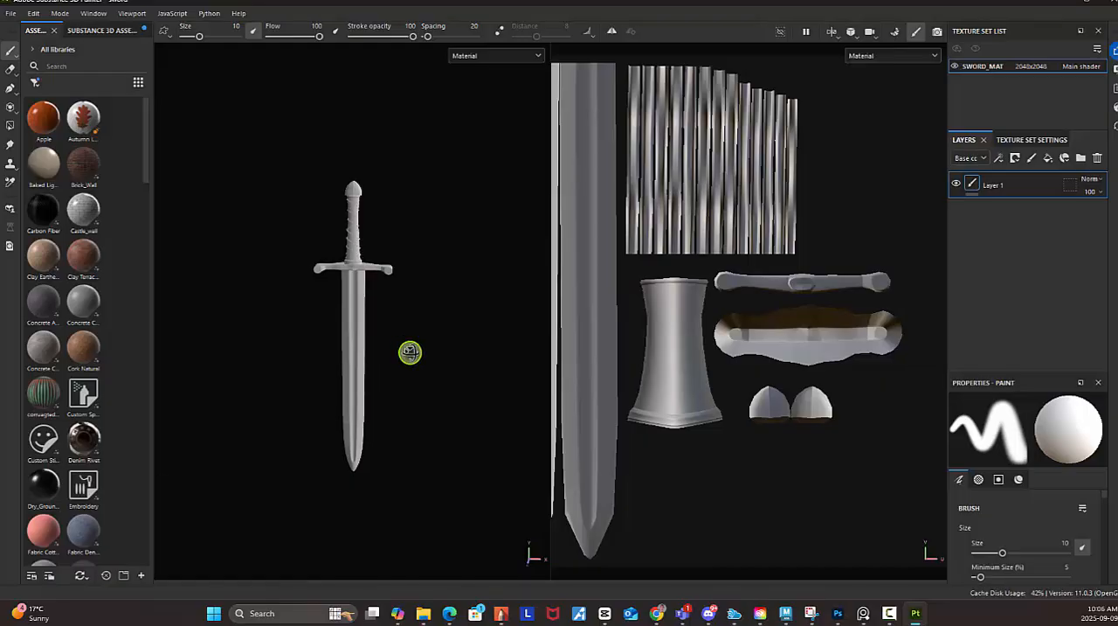
pyautogui.keyDown('alt'); pyautogui.moveTo(481, 352); pyautogui.dragTo(444, 341); pyautogui.keyUp('alt')
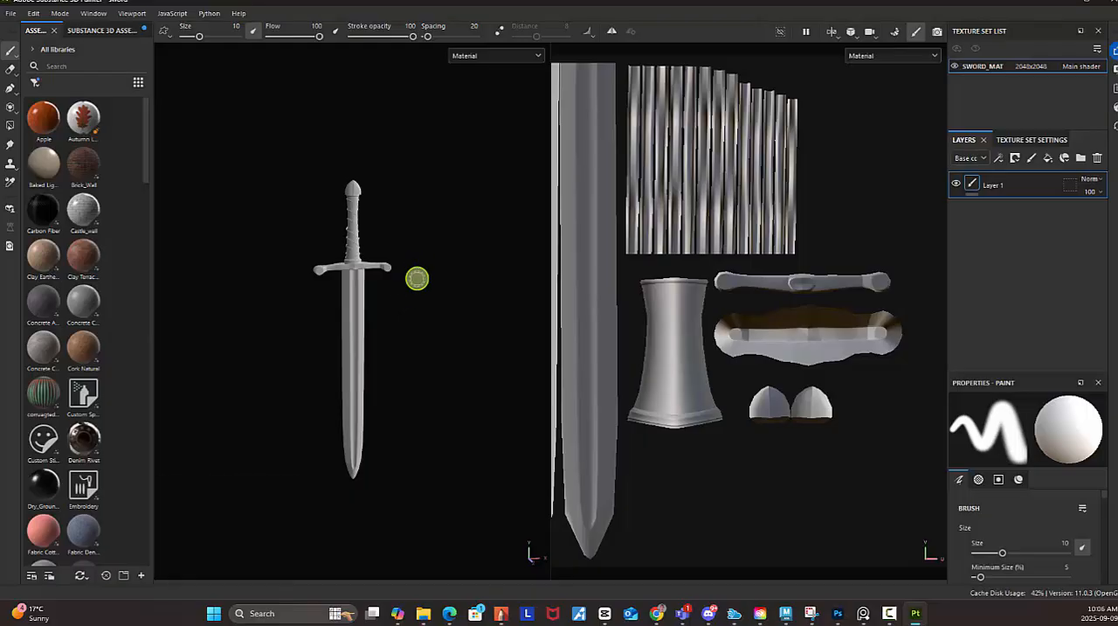
pyautogui.moveTo(419, 289); pyautogui.dragTo(477, 246, button='middle')
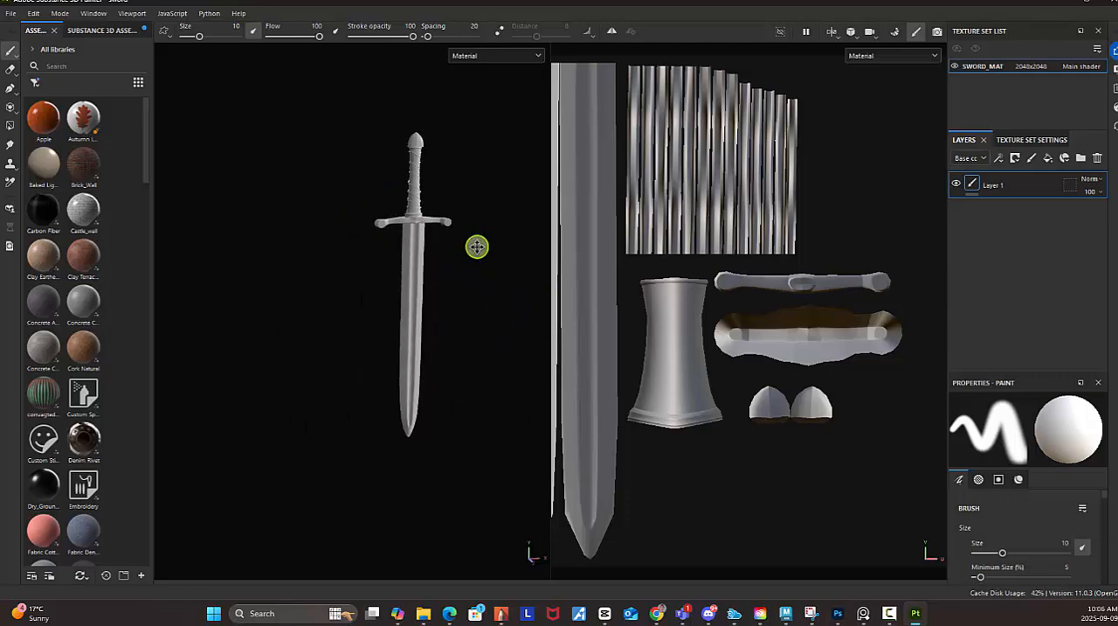
pyautogui.keyDown('alt'); pyautogui.moveTo(468, 248); pyautogui.dragTo(578, 323, button='right'); pyautogui.keyUp('alt')
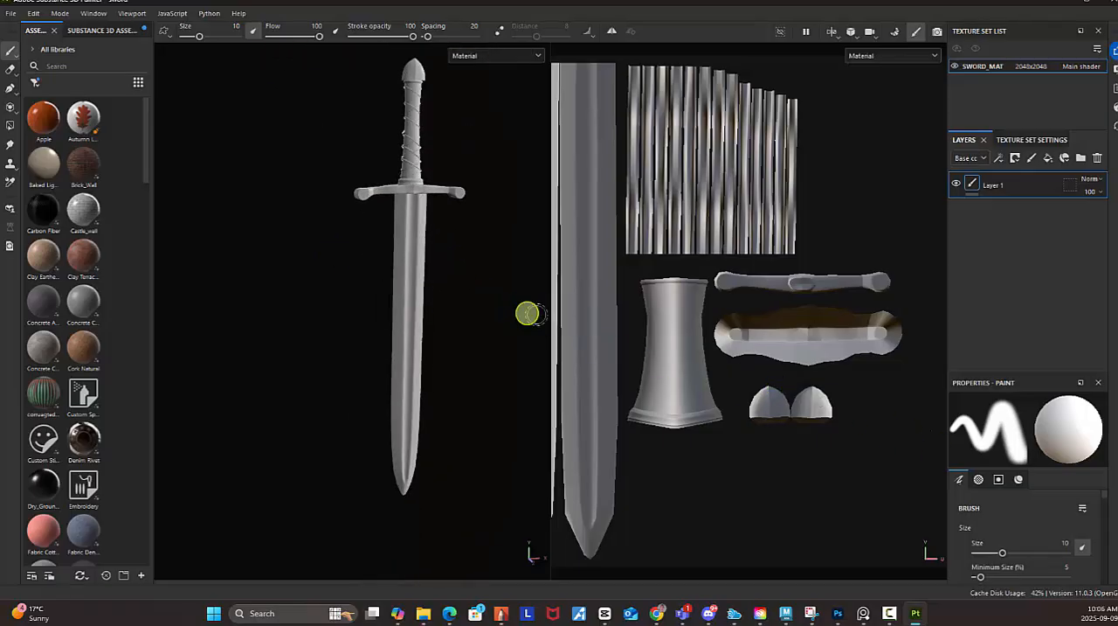
pyautogui.keyDown('alt'); pyautogui.moveTo(474, 322); pyautogui.dragTo(407, 274); pyautogui.keyUp('alt')
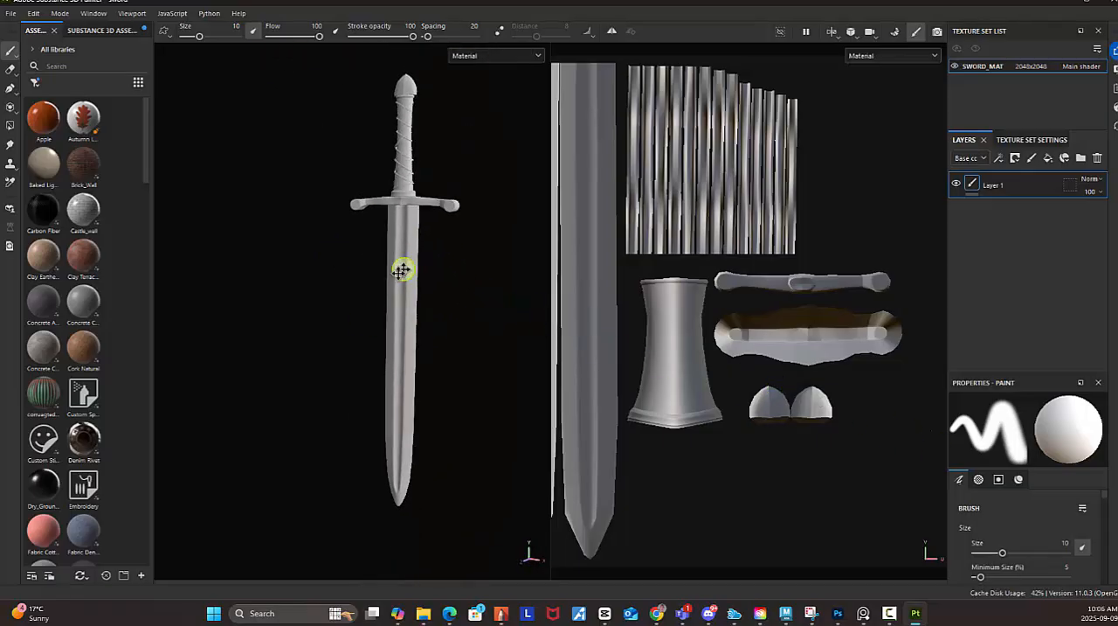
pyautogui.keyDown('alt'); pyautogui.moveTo(407, 274); pyautogui.dragTo(357, 300, button='middle'); pyautogui.keyUp('alt')
pyautogui.keyDown('alt'); pyautogui.moveTo(427, 317); pyautogui.dragTo(474, 347); pyautogui.keyUp('alt')
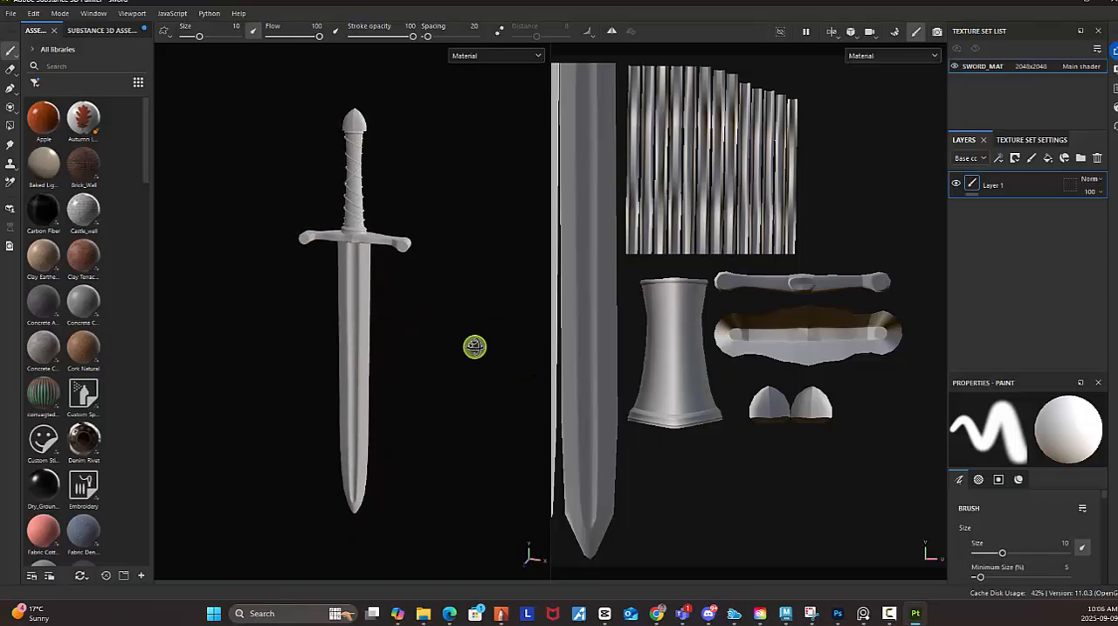
# View the sword's entire UV layout in the 2D view.
pyautogui.scroll(-1, 762, 359)
pyautogui.scroll(-1, 763, 359)
pyautogui.scroll(-1, 749, 357)
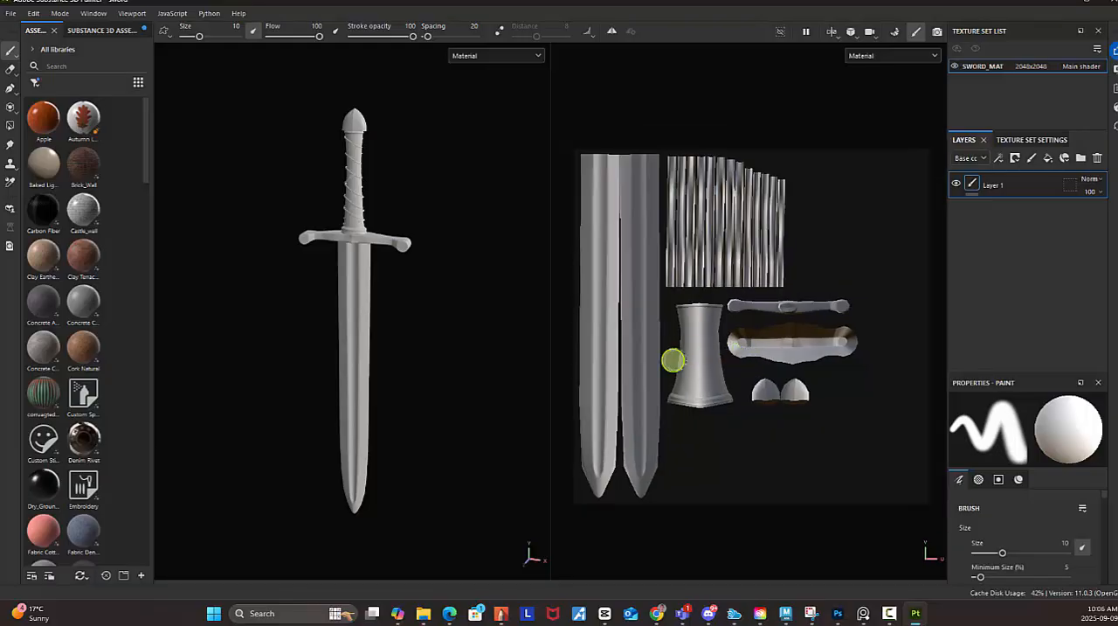
# Shrink the UV layout in the 2D view and widen the 3D view beside it.
pyautogui.scroll(-1, 672, 362)
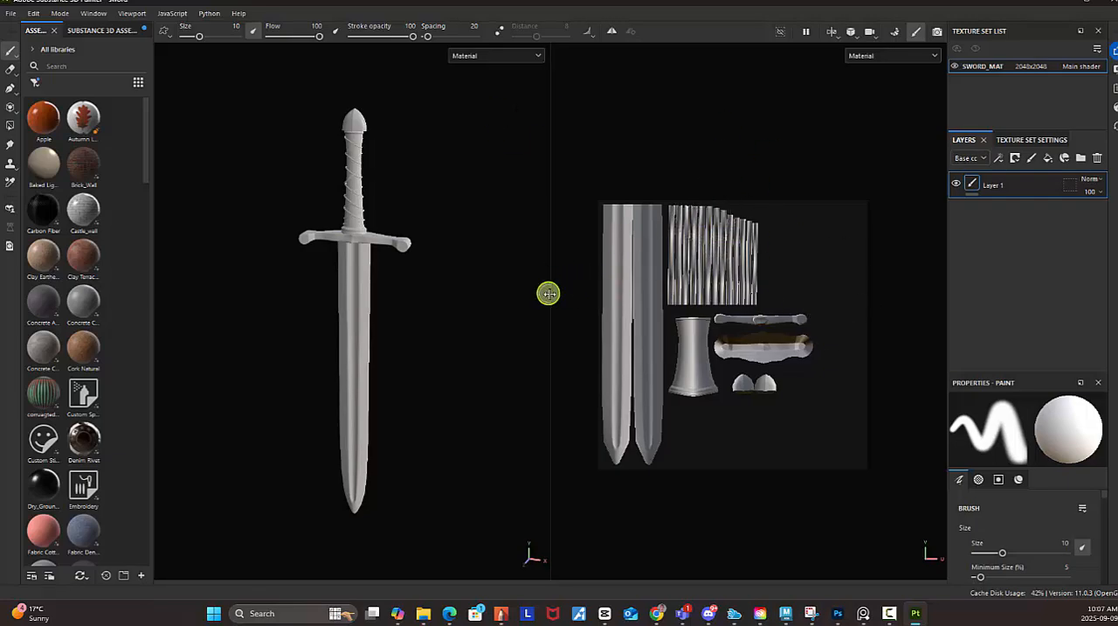
pyautogui.moveTo(551, 294); pyautogui.dragTo(614, 303)
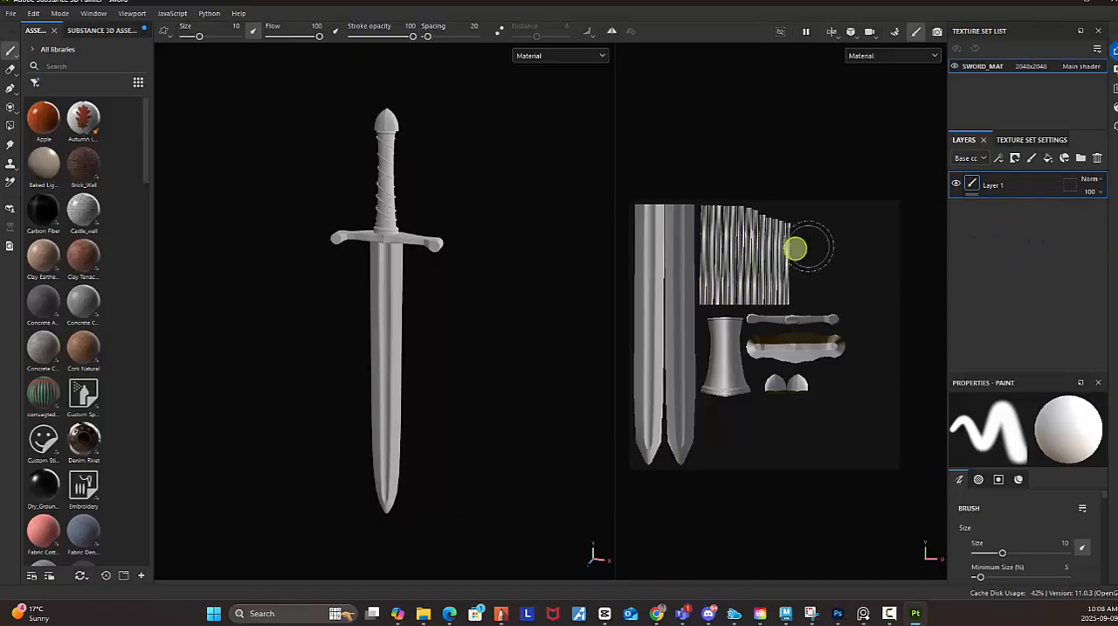
# Paint test strokes over the blade's UV islands, and replace the painted layer with a new empty paint layer.
pyautogui.moveTo(691, 252)
pyautogui.mouseDown()
pyautogui.moveTo(667, 280)
pyautogui.moveTo(691, 337)
pyautogui.moveTo(662, 377)
pyautogui.moveTo(688, 412)
pyautogui.moveTo(646, 445)
pyautogui.moveTo(654, 449)
pyautogui.moveTo(669, 302)
pyautogui.moveTo(693, 245)
pyautogui.moveTo(652, 234)
pyautogui.moveTo(656, 295)
pyautogui.moveTo(766, 224)
pyautogui.moveTo(666, 239)
pyautogui.moveTo(655, 309)
pyautogui.moveTo(679, 339)
pyautogui.mouseUp()
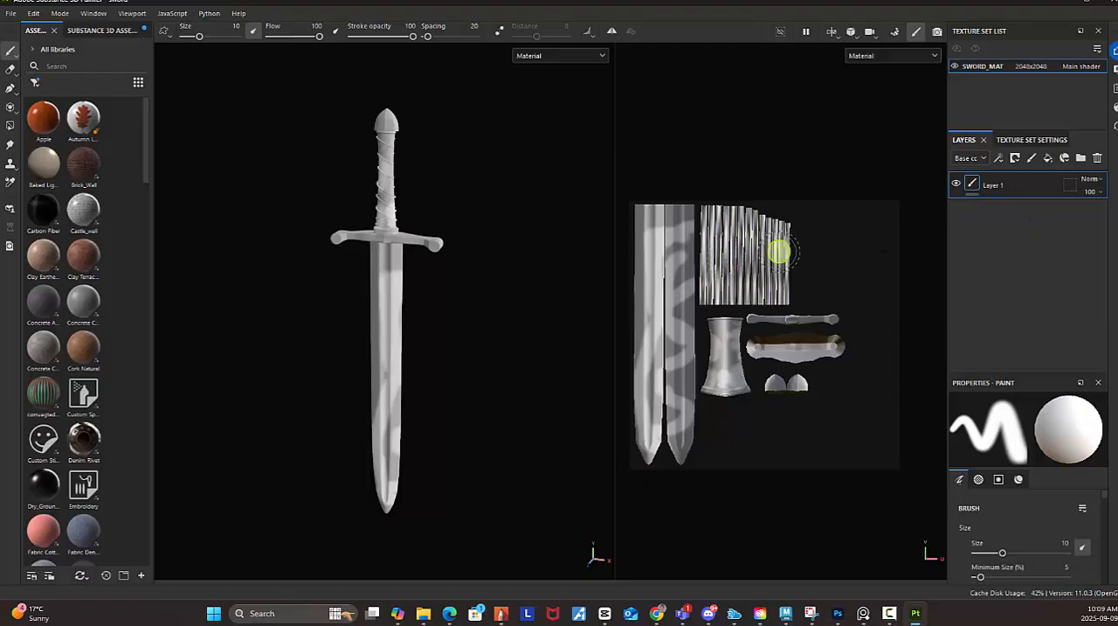
pyautogui.click(1098, 159)
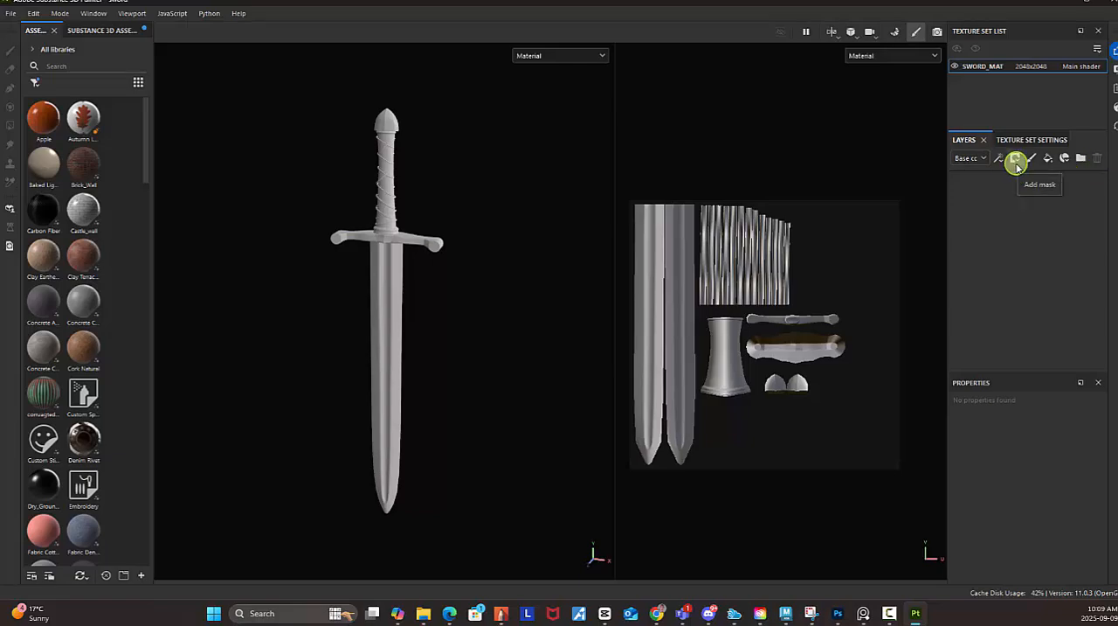
pyautogui.click(1033, 160)
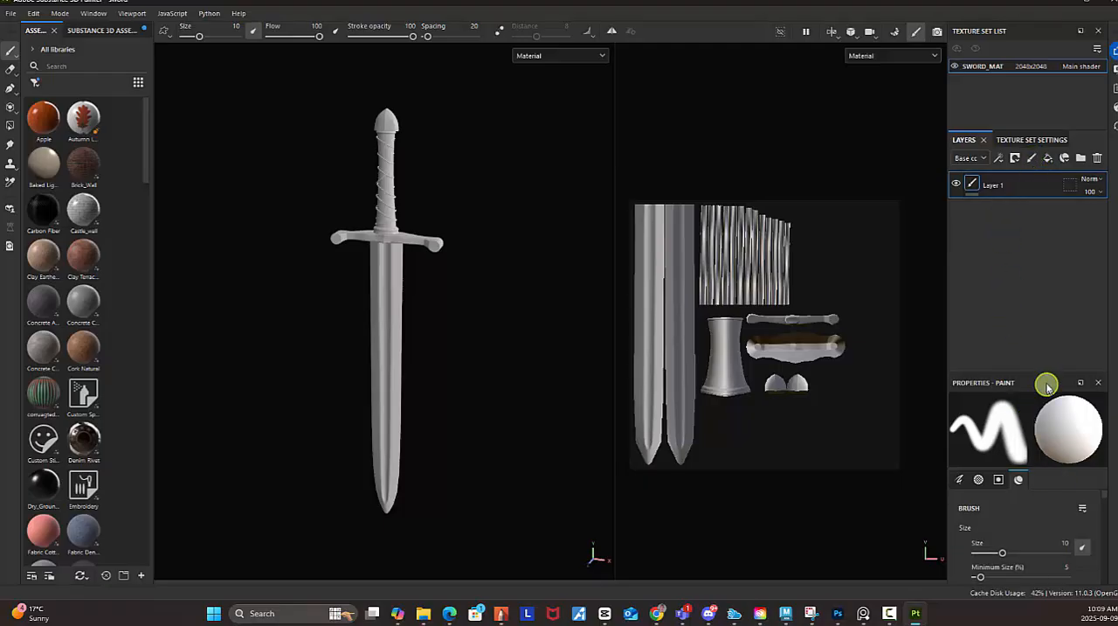
# Enlarge the Properties area and widen the asset library to fit more thumbnails per row.
pyautogui.moveTo(1037, 372); pyautogui.dragTo(1037, 329)
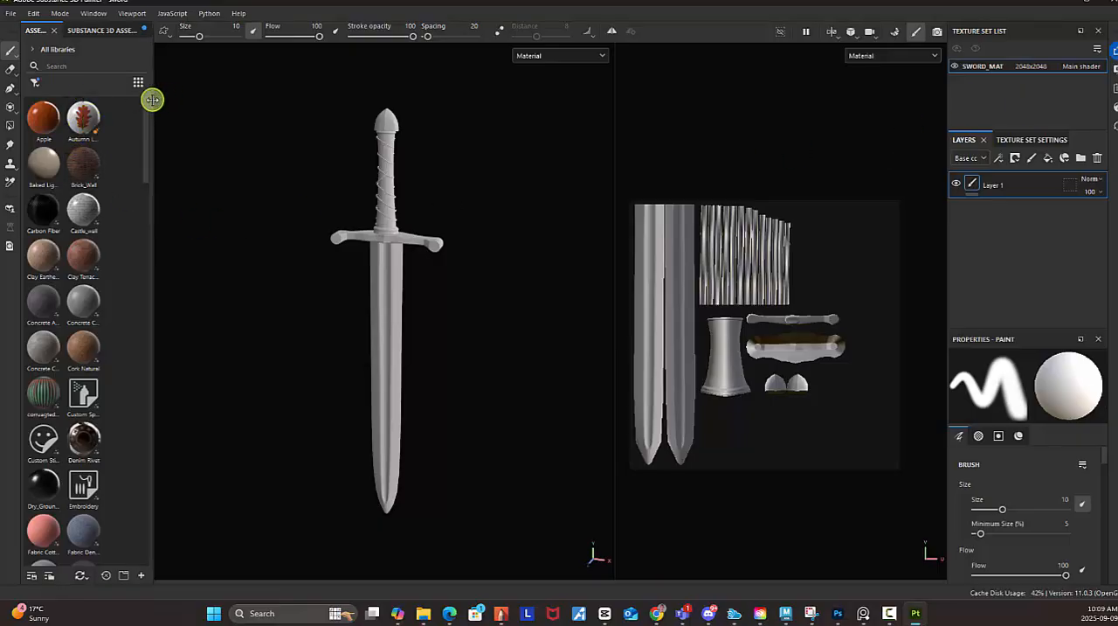
pyautogui.moveTo(152, 101); pyautogui.dragTo(242, 107)
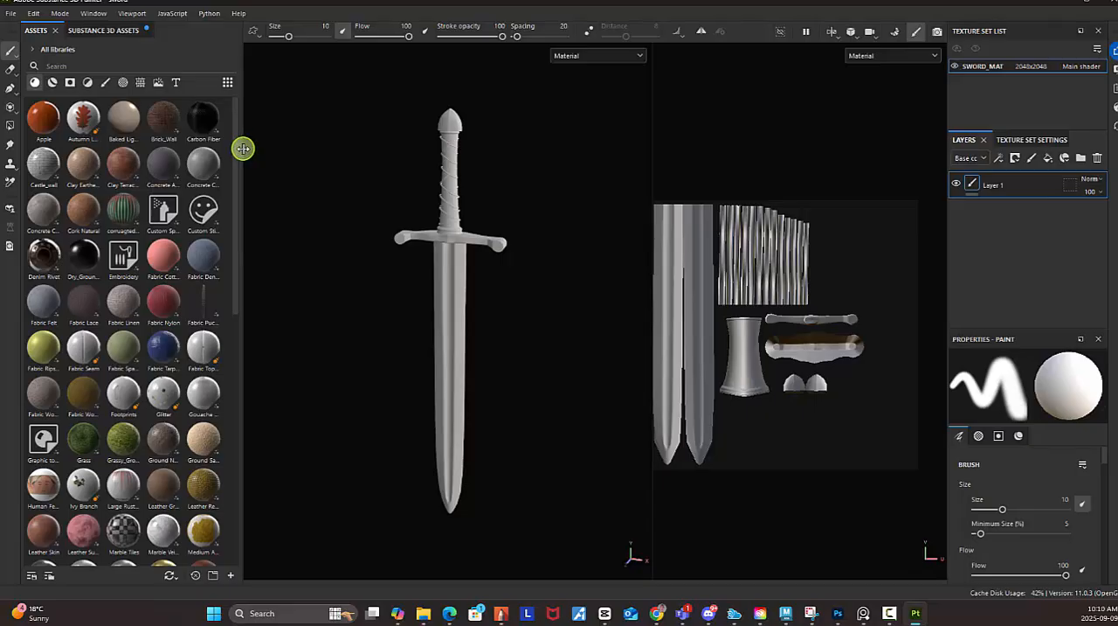
pyautogui.moveTo(242, 149); pyautogui.dragTo(362, 152)
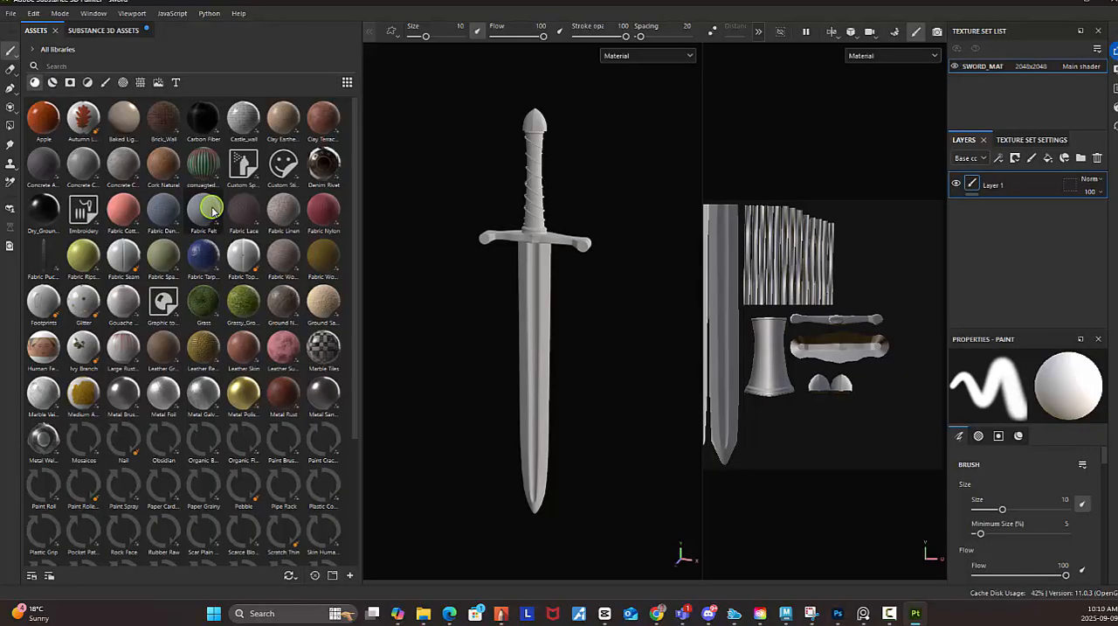
# Examine the materials, smart masks and filters available in the asset library.
pyautogui.moveTo(212, 211)
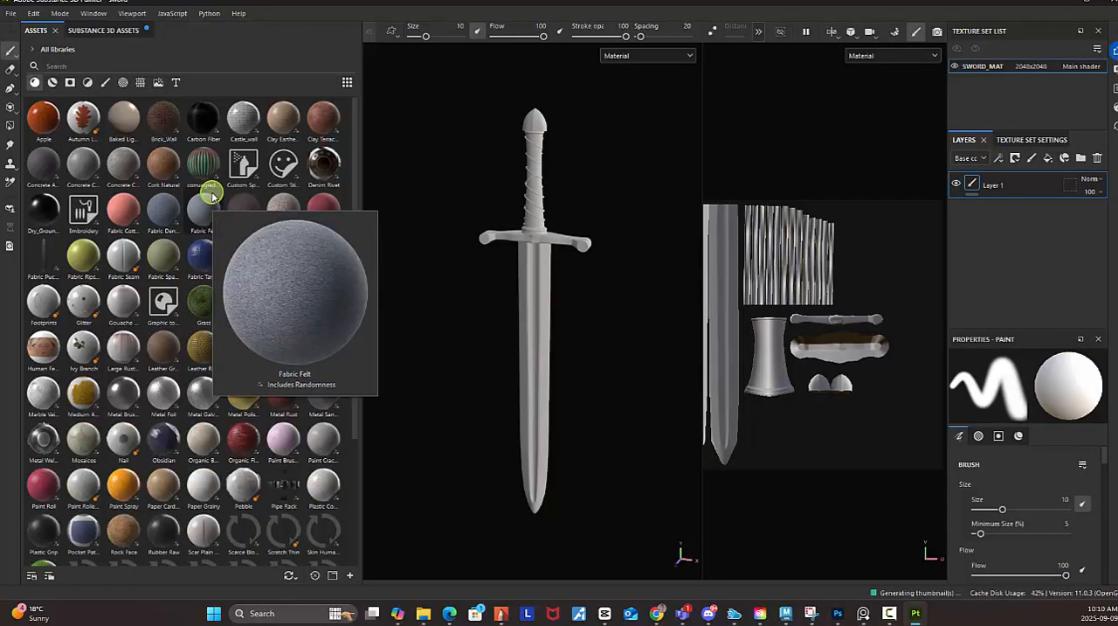
pyautogui.moveTo(207, 182)
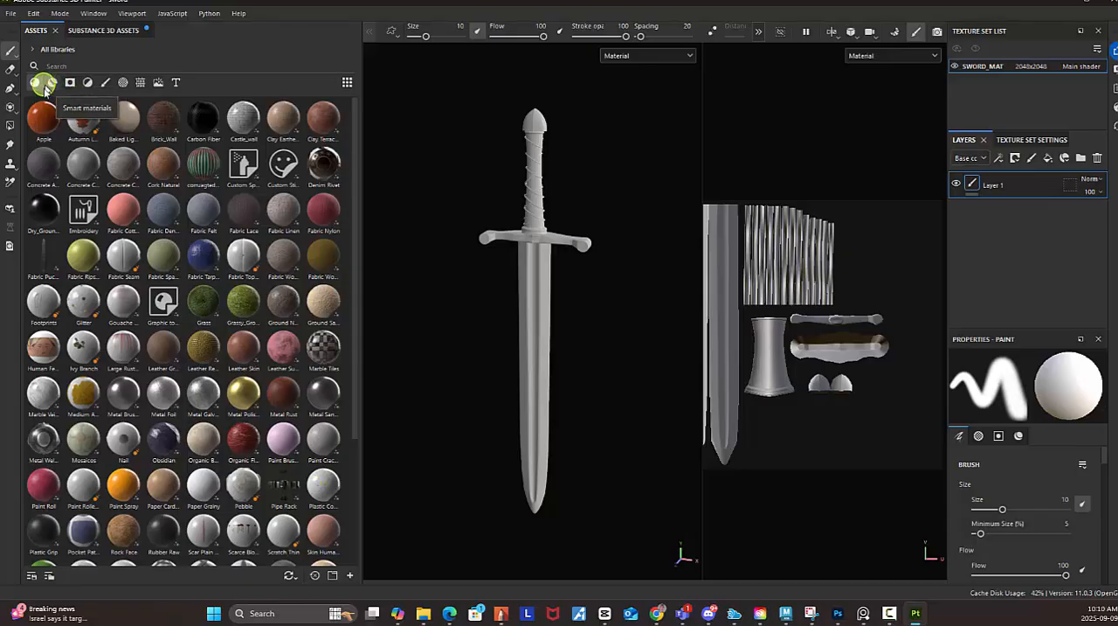
pyautogui.scroll(-3, 97, 219)
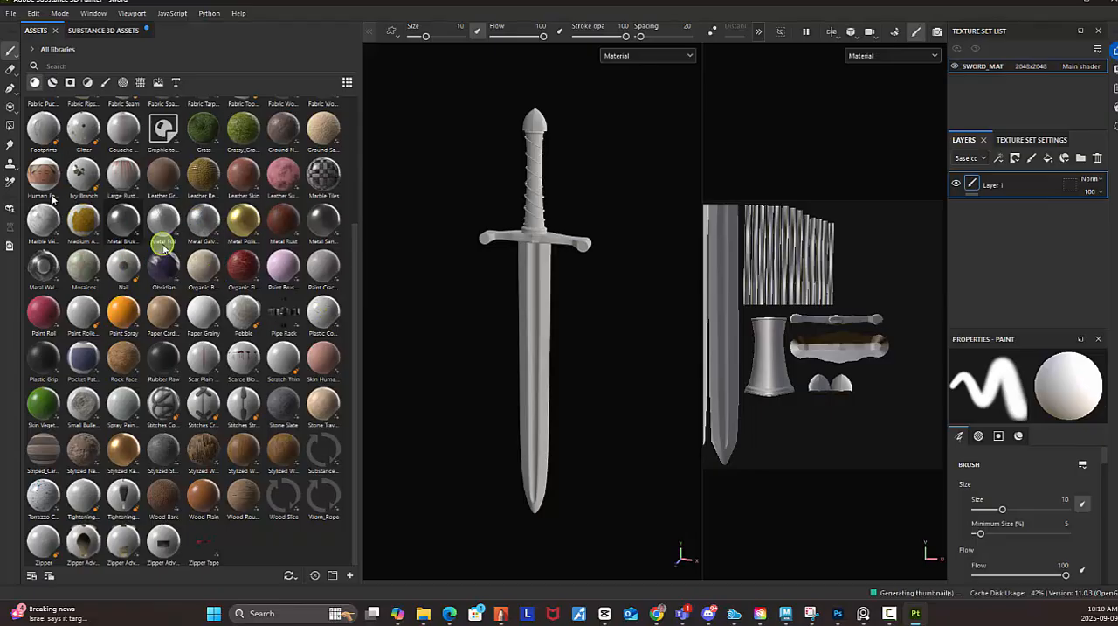
pyautogui.scroll(3, 200, 96)
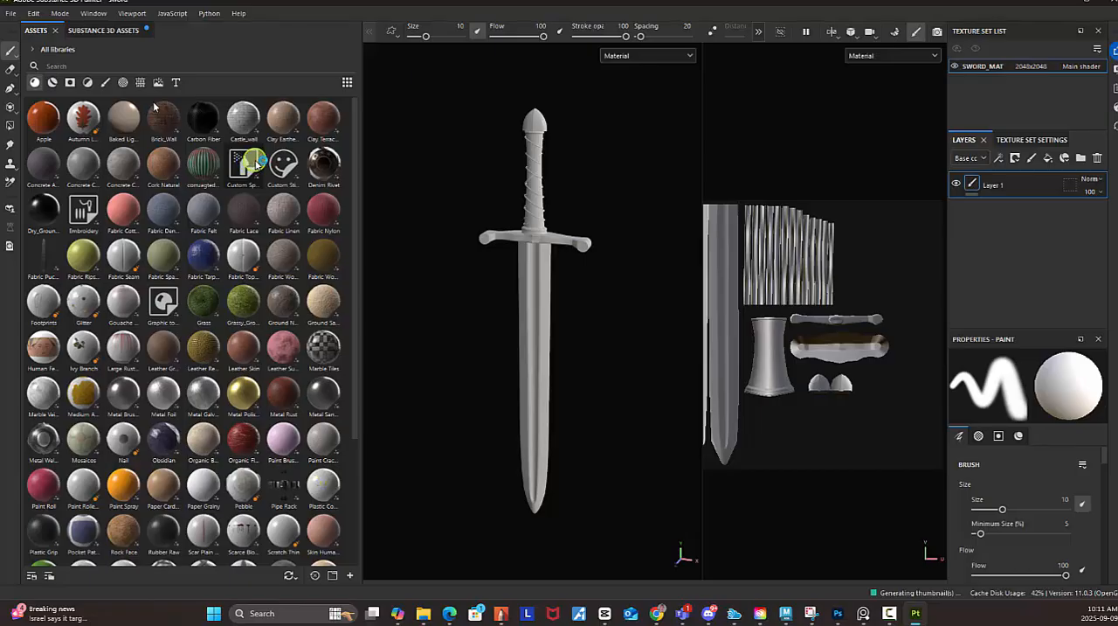
pyautogui.moveTo(256, 164)
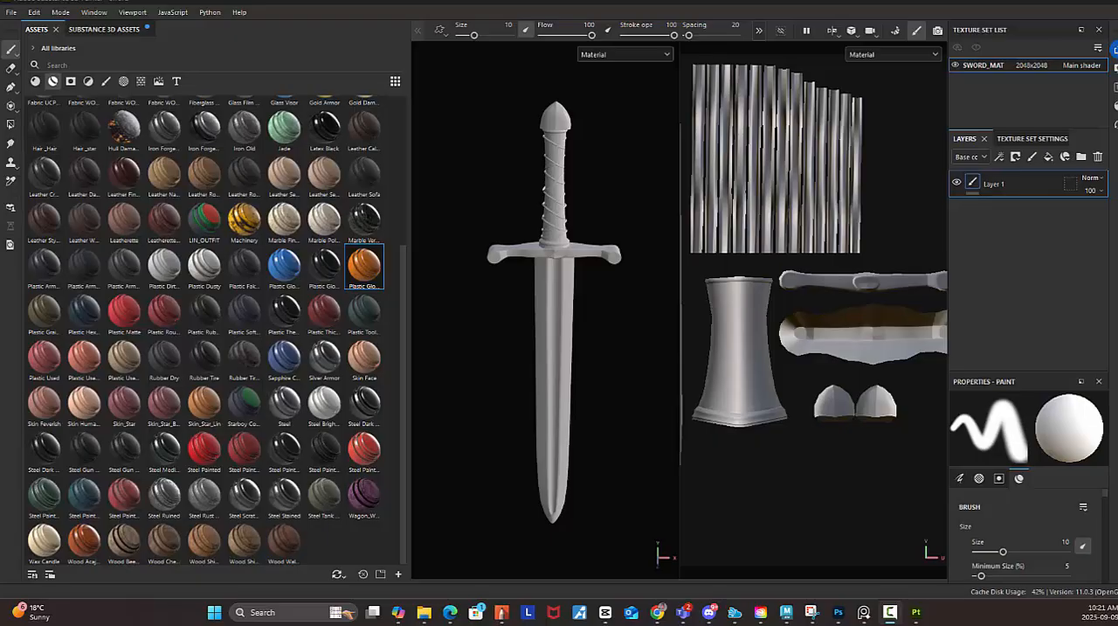
pyautogui.click(71, 83)
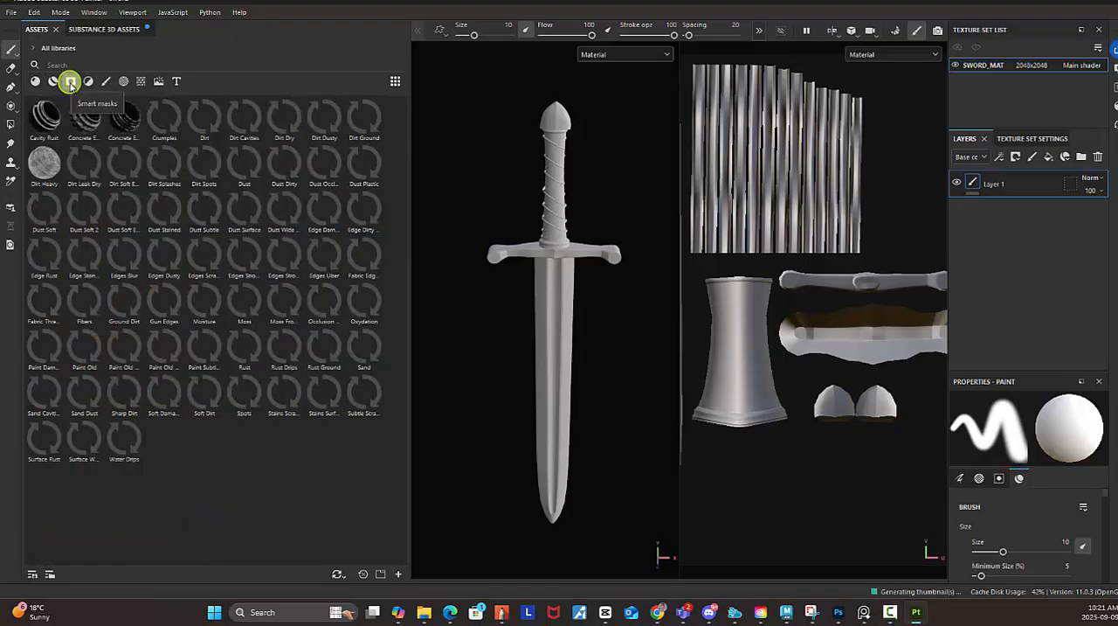
pyautogui.moveTo(54, 122)
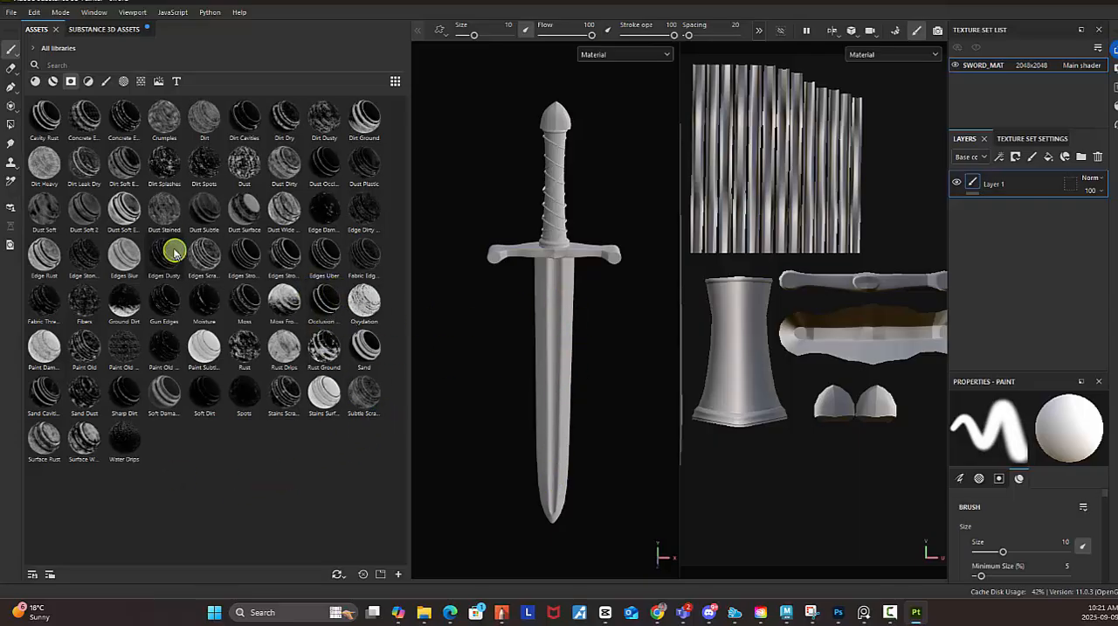
pyautogui.moveTo(127, 218)
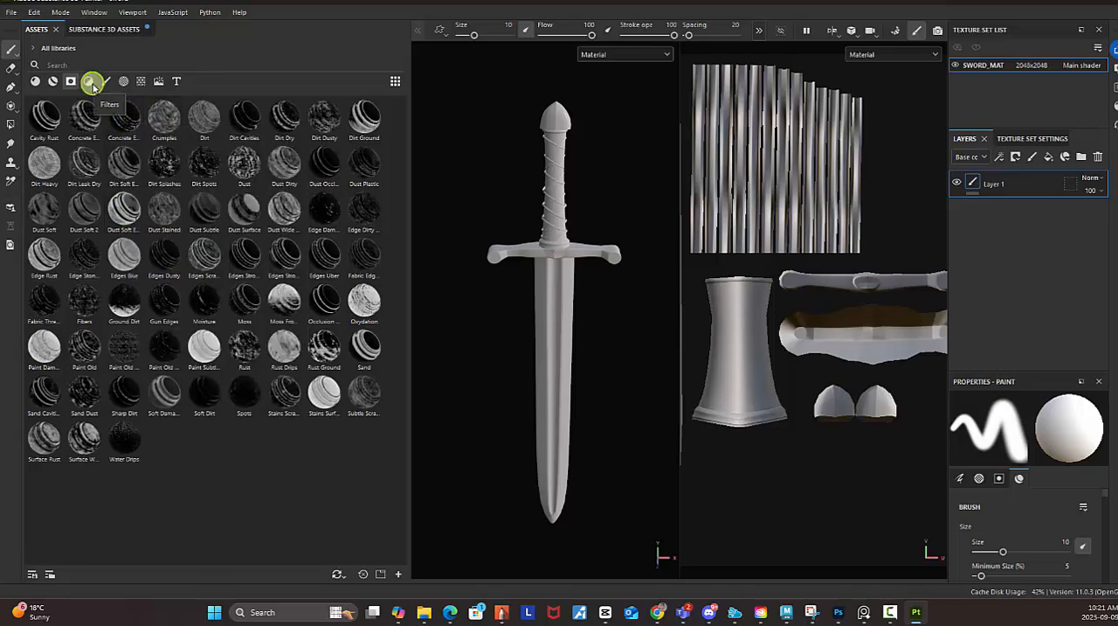
pyautogui.click(90, 82)
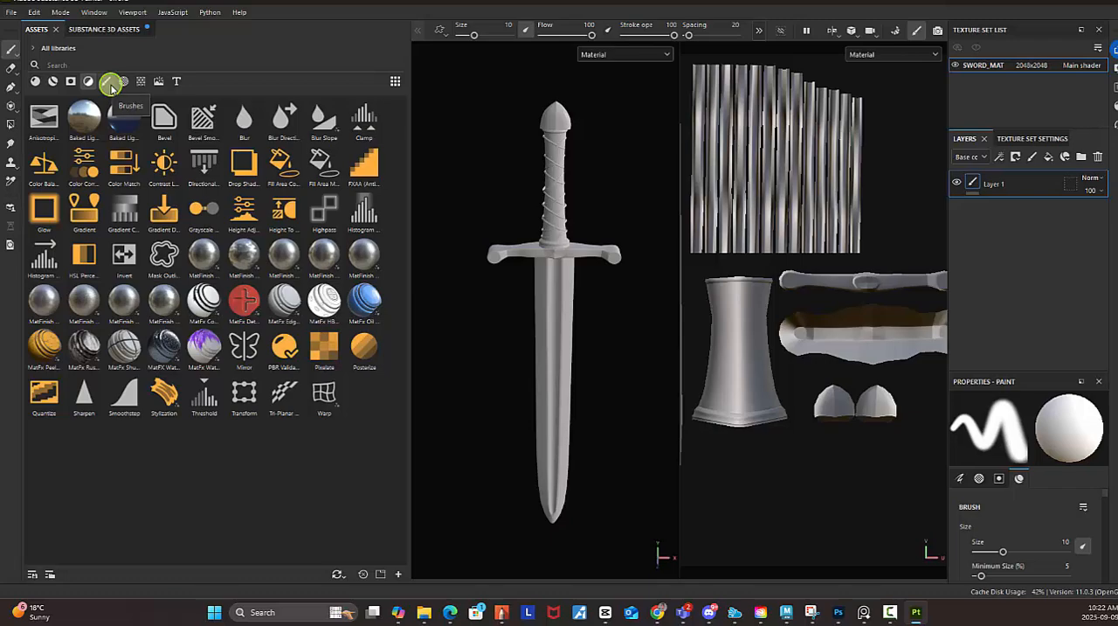
# Browse the brush presets and choose the Crystal brush.
pyautogui.click(108, 82)
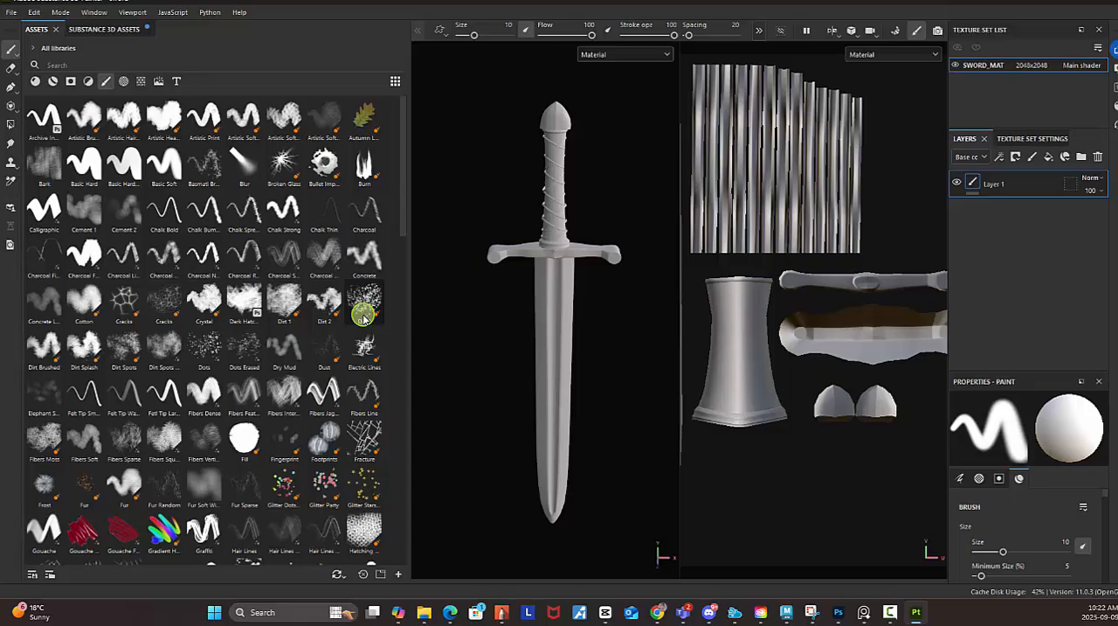
pyautogui.moveTo(323, 301)
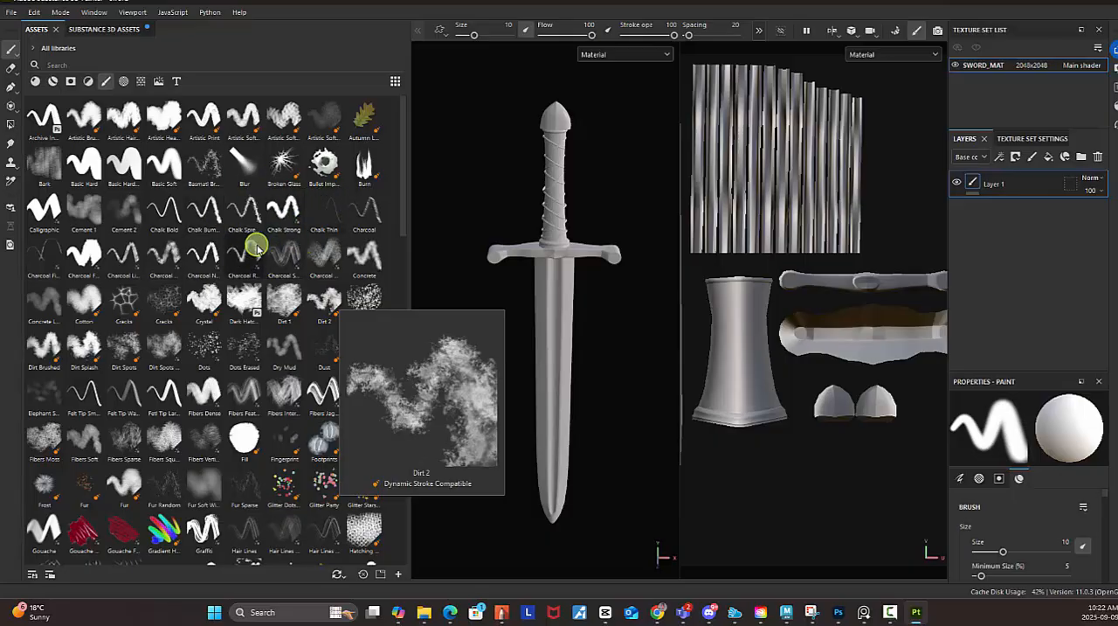
pyautogui.moveTo(256, 248)
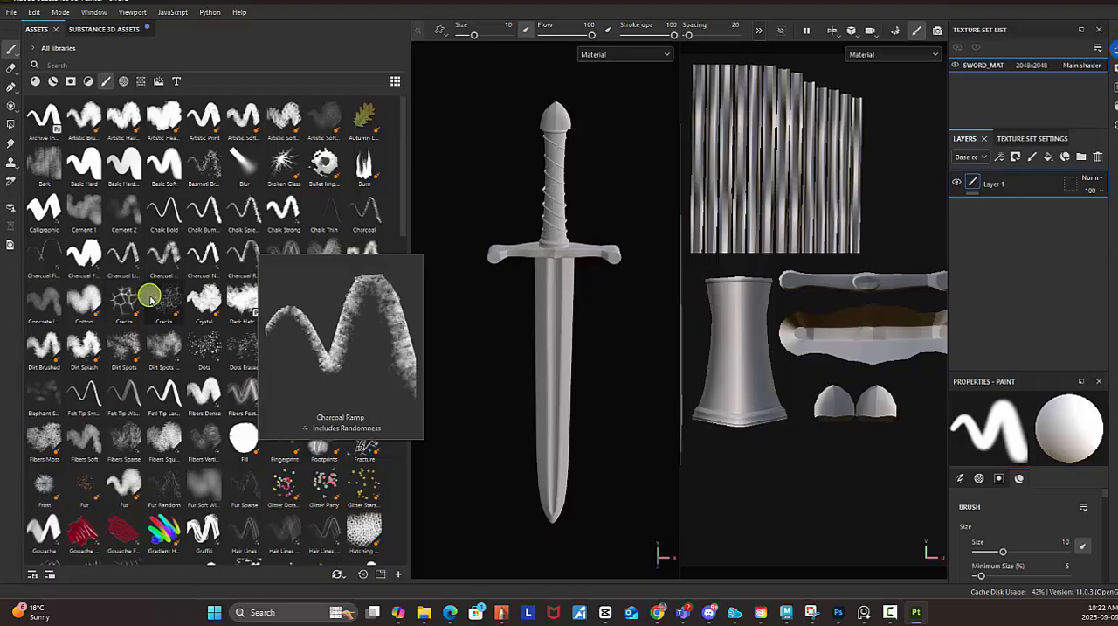
pyautogui.click(207, 319)
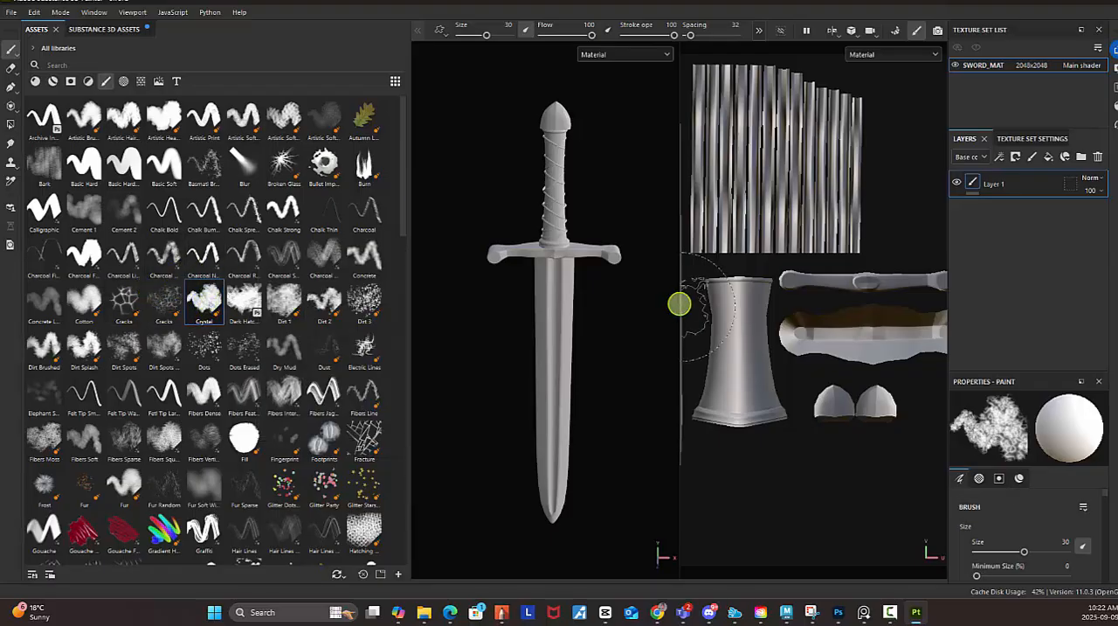
# Paint test strokes over the handle's UV islands with the Crystal brush, and swap the painted layer for an empty paint layer.
pyautogui.moveTo(750, 335)
pyautogui.mouseDown()
pyautogui.moveTo(748, 374)
pyautogui.moveTo(716, 399)
pyautogui.moveTo(768, 318)
pyautogui.mouseUp()
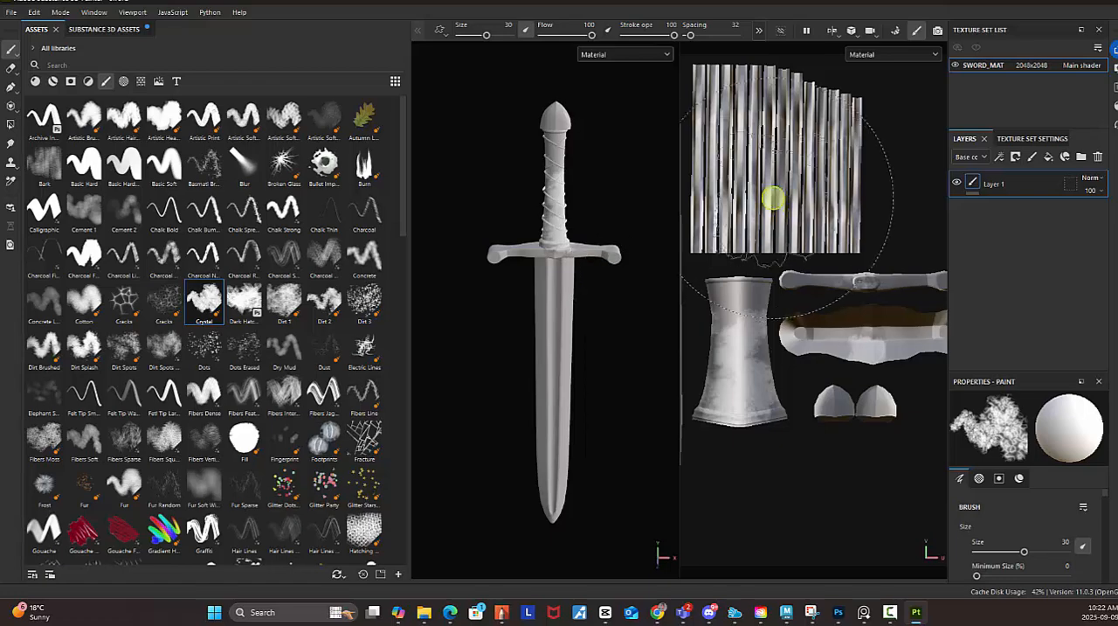
pyautogui.moveTo(748, 303)
pyautogui.mouseDown()
pyautogui.moveTo(756, 297)
pyautogui.moveTo(745, 315)
pyautogui.moveTo(720, 317)
pyautogui.moveTo(733, 334)
pyautogui.mouseUp()
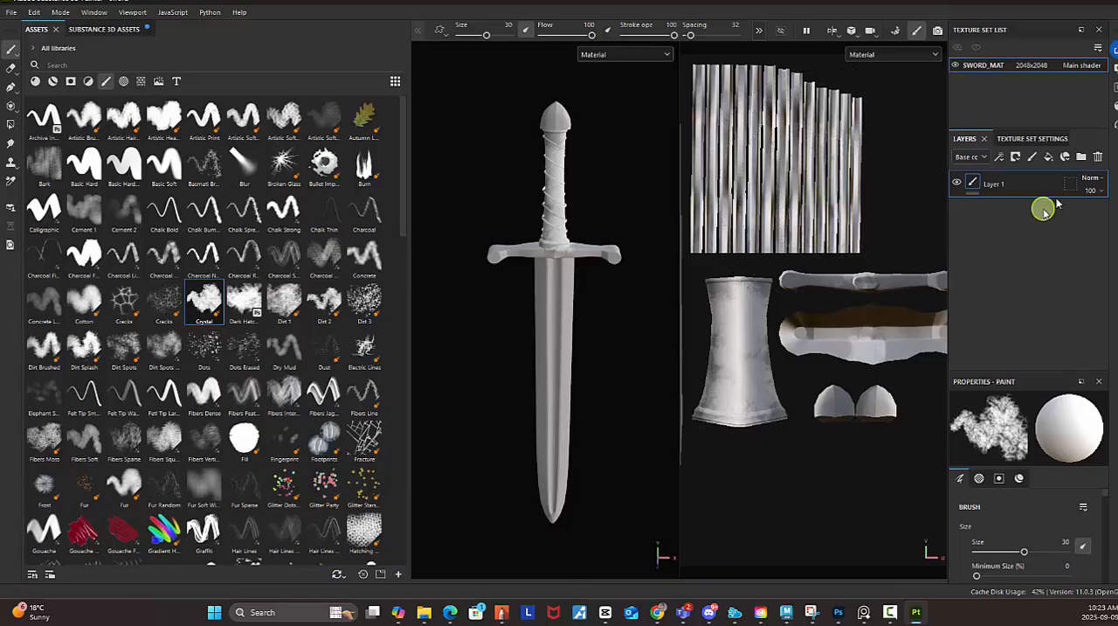
pyautogui.click(1098, 156)
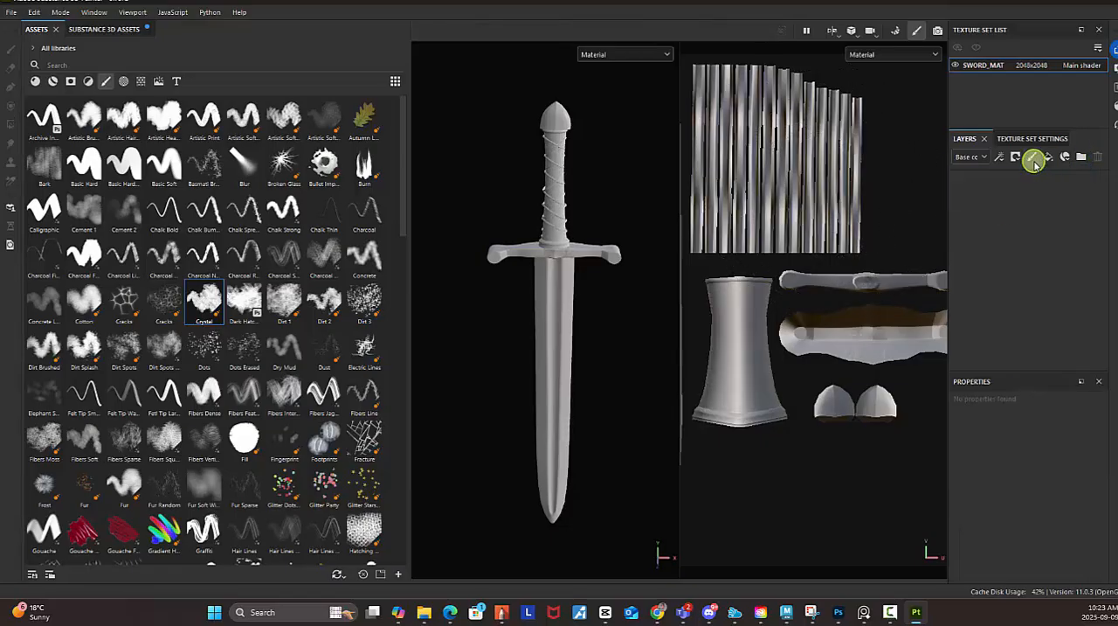
pyautogui.click(1038, 158)
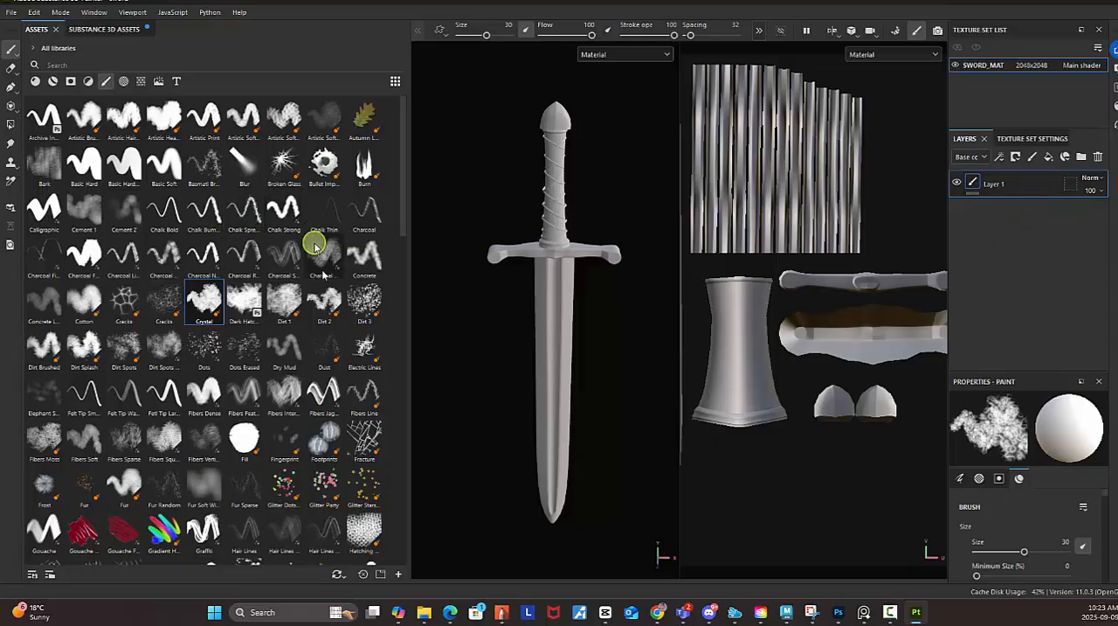
# Look through the remaining brushes and apply the X-shaped crossed-bones alpha to the brush.
pyautogui.scroll(-6, 306, 279)
pyautogui.scroll(-15, 300, 284)
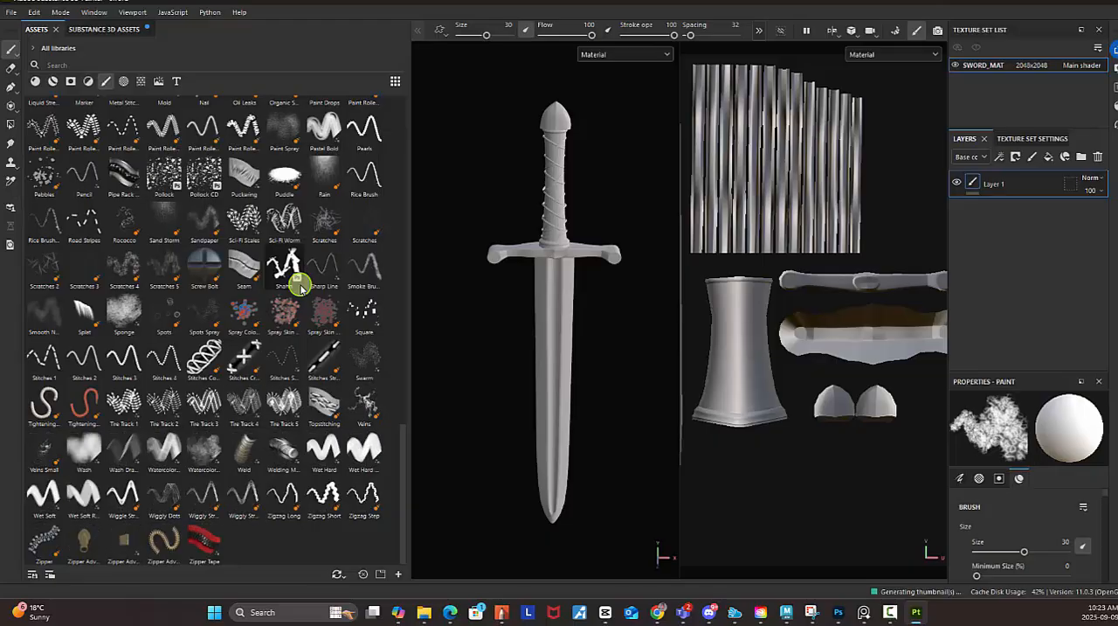
pyautogui.moveTo(298, 278)
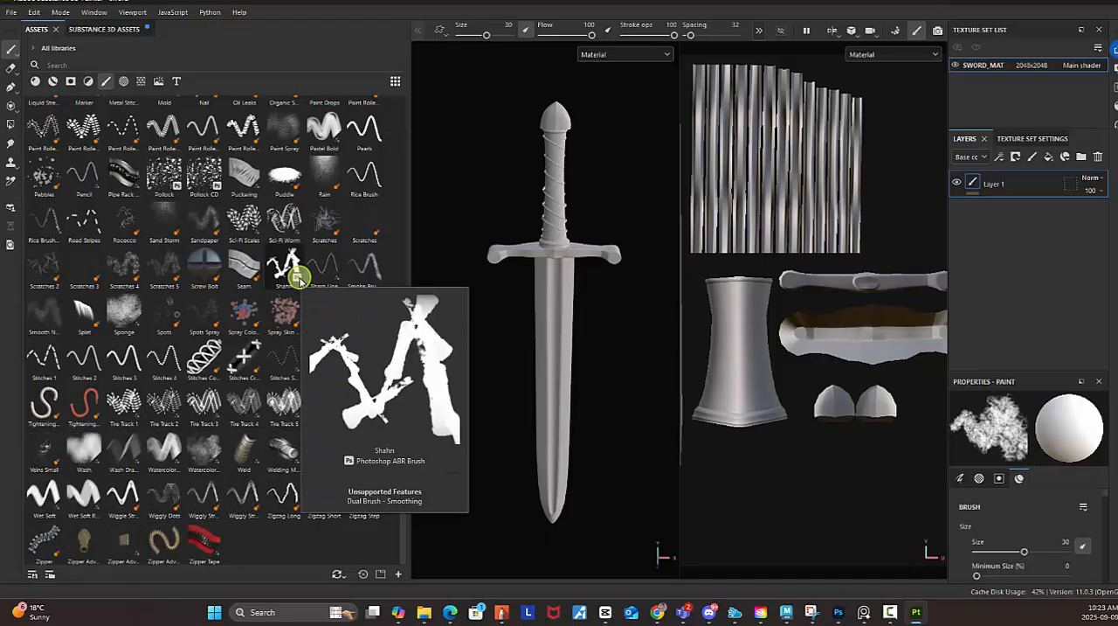
pyautogui.scroll(20, 298, 278)
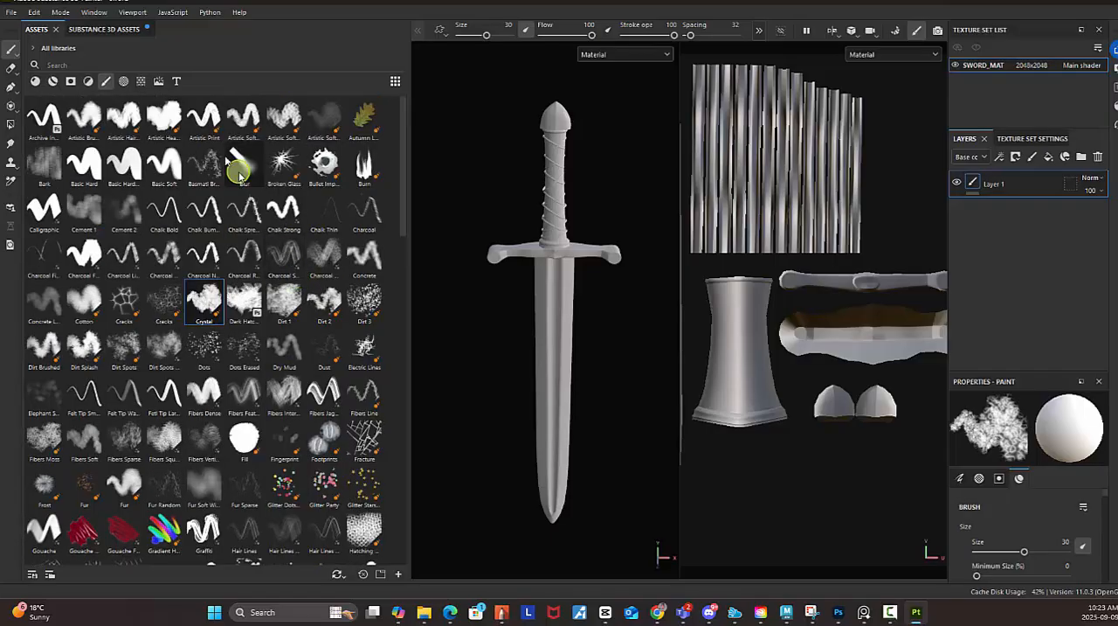
pyautogui.click(124, 82)
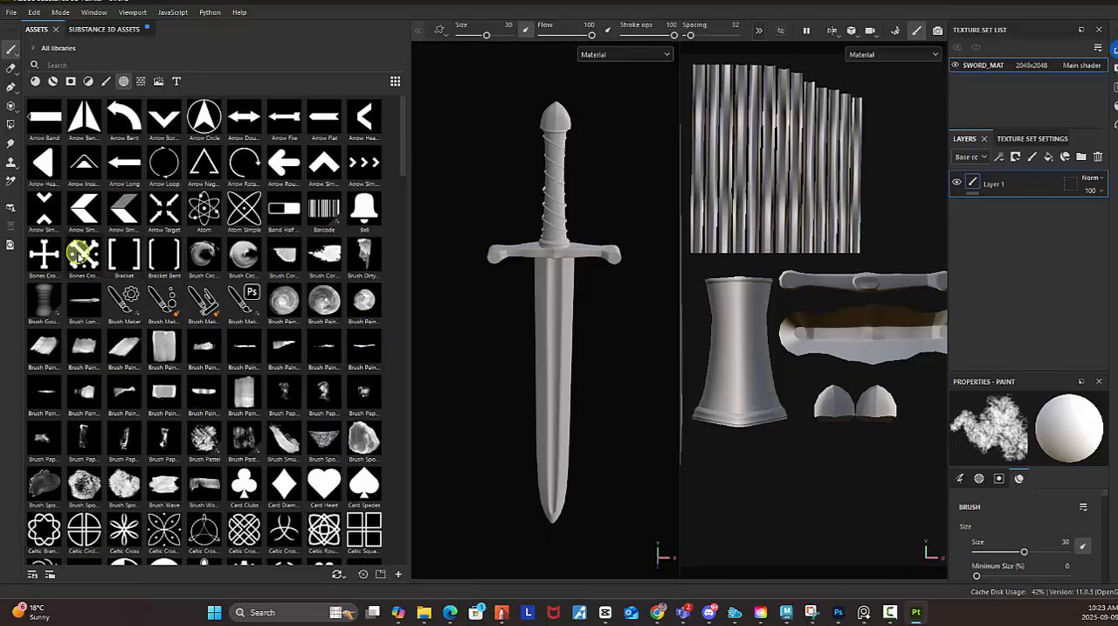
pyautogui.click(83, 254)
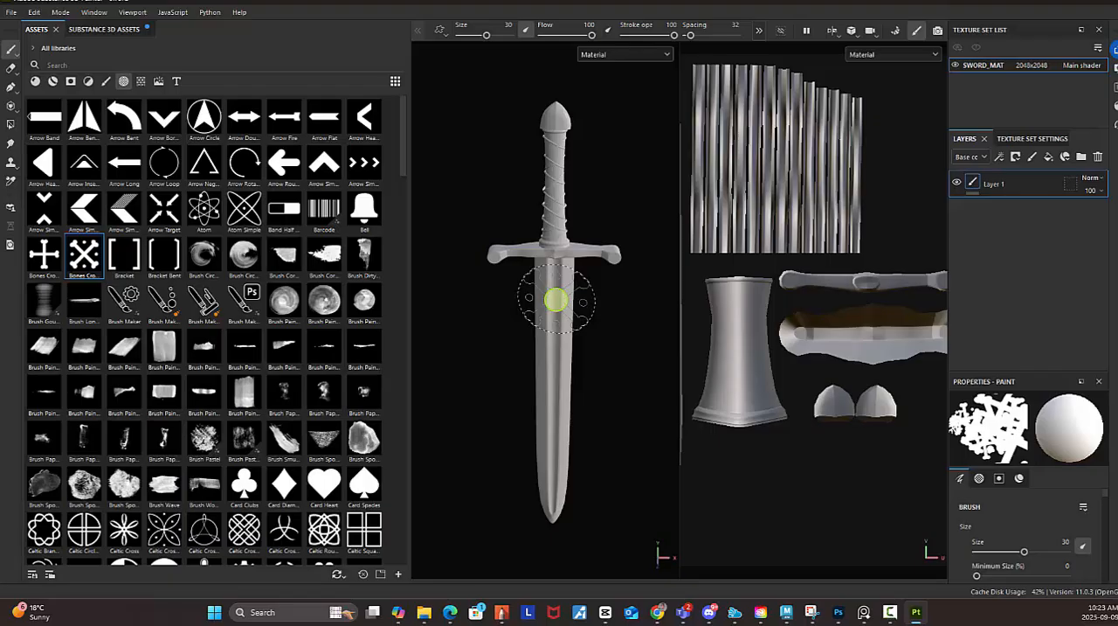
# Try brush sizes from 9.48 to 36.93 over the upper blade and settle on 27.85.
pyautogui.press('[')
pyautogui.press('[')
pyautogui.press('[')
pyautogui.press('[')
pyautogui.press('[')
pyautogui.press('[')
pyautogui.press('[')
pyautogui.press('[')
pyautogui.press('[')
pyautogui.press('[')
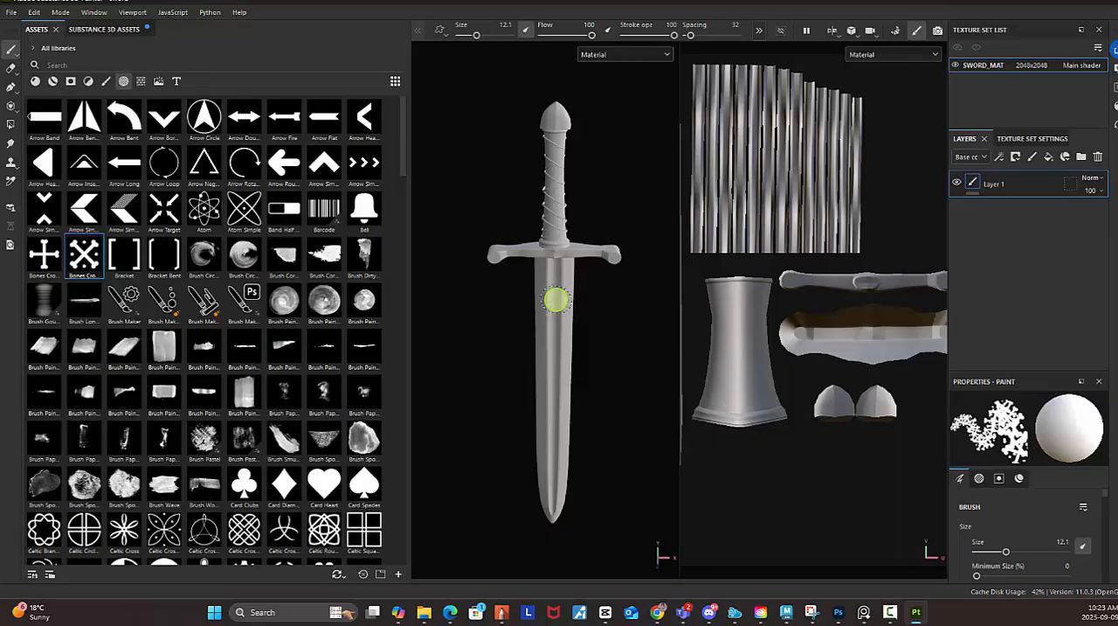
pyautogui.press('[')
pyautogui.press('[')
pyautogui.press('[')
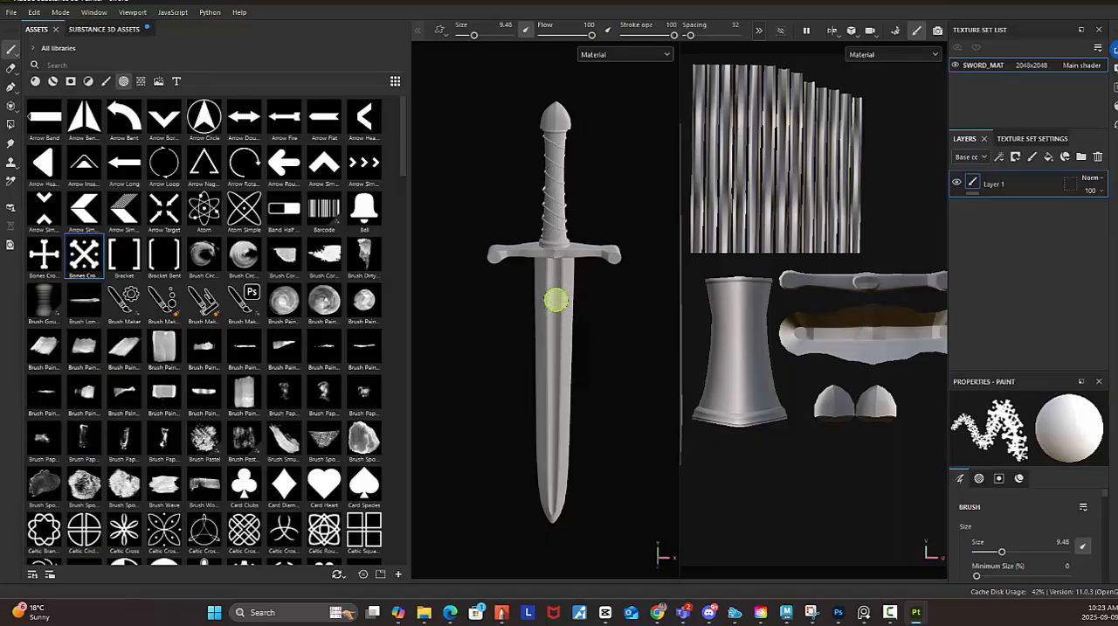
pyautogui.press(']')
pyautogui.press(']')
pyautogui.press(']')
pyautogui.press(']')
pyautogui.press(']')
pyautogui.press(']')
pyautogui.press(']')
pyautogui.press(']')
pyautogui.press(']')
pyautogui.press(']')
pyautogui.press(']')
pyautogui.press(']')
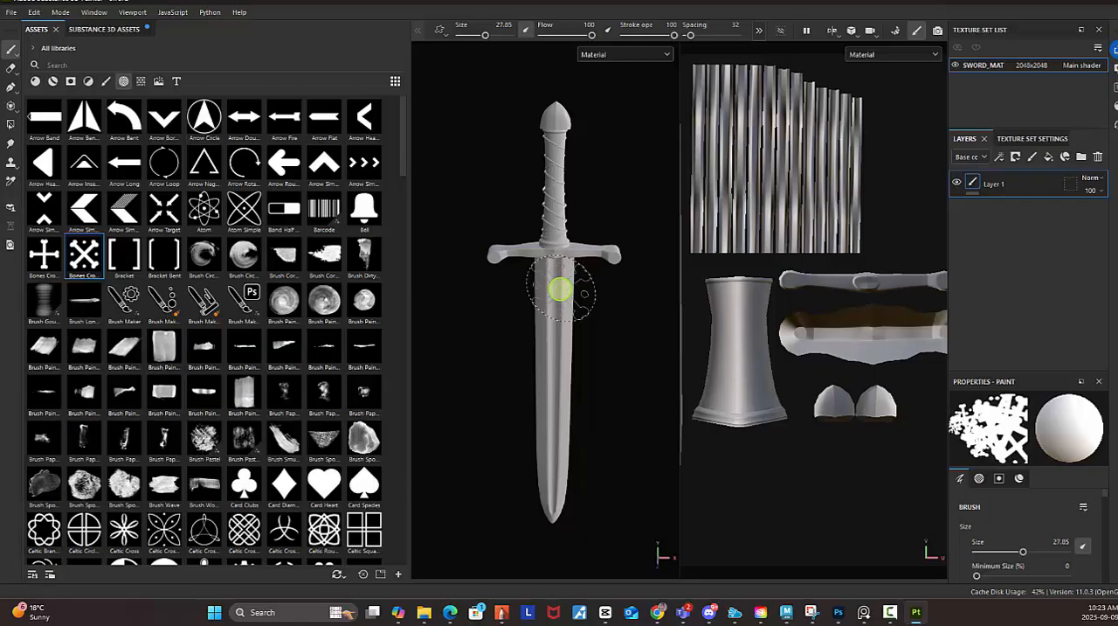
pyautogui.press(']')
pyautogui.press(']')
pyautogui.press(']')
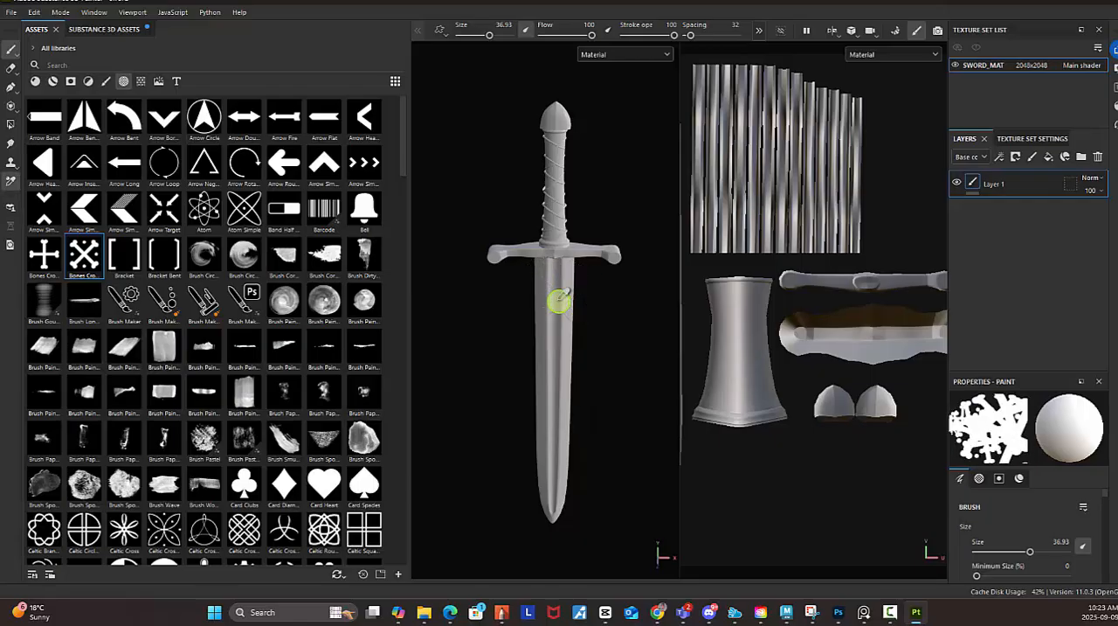
pyautogui.press('[')
pyautogui.press('[')
pyautogui.press('[')
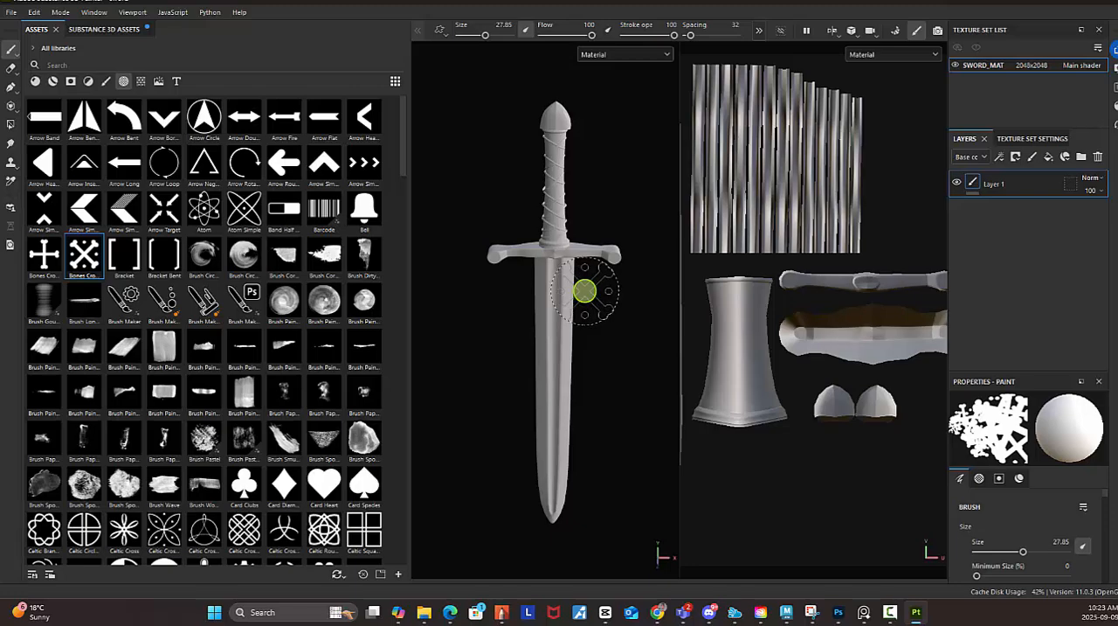
# Reduce the brush size to 5.2 and stamp the crossed-bones alpha once on the blade below the guard.
pyautogui.moveTo(584, 292)
pyautogui.keyDown('ctrl'); pyautogui.mouseDown(button='right')
pyautogui.moveTo(571, 295)
pyautogui.moveTo(563, 329)
pyautogui.mouseUp(button='right'); pyautogui.keyUp('ctrl')
pyautogui.press('[')
pyautogui.press('[')
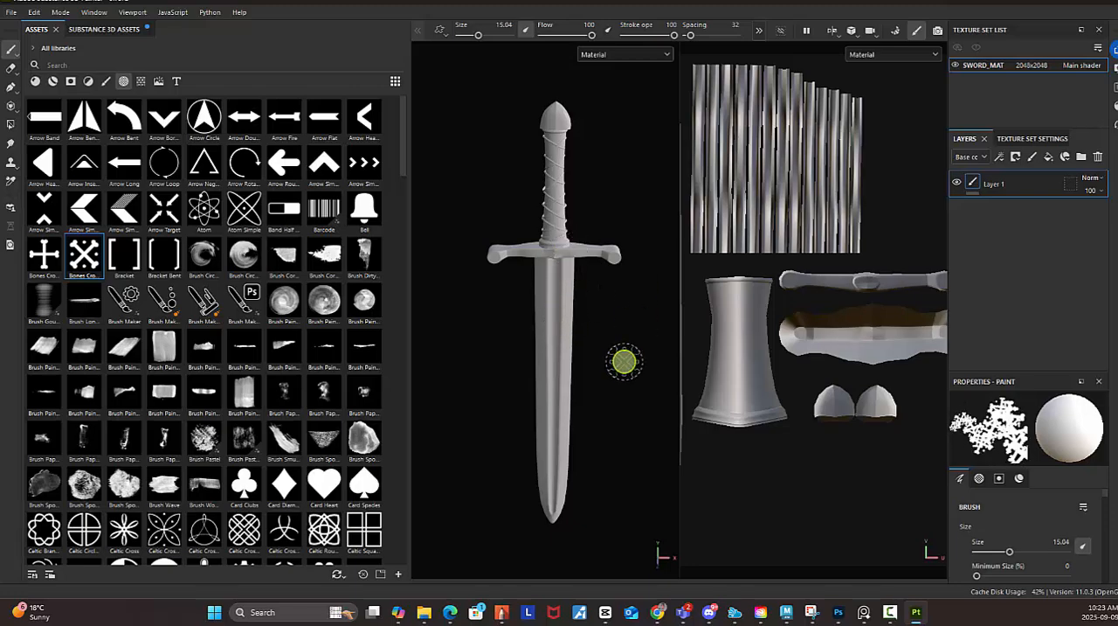
pyautogui.keyDown('alt'); pyautogui.moveTo(615, 305); pyautogui.dragTo(597, 271); pyautogui.keyUp('alt')
pyautogui.moveTo(610, 307)
pyautogui.keyDown('alt'); pyautogui.mouseDown(button='right')
pyautogui.moveTo(499, 312)
pyautogui.moveTo(530, 317)
pyautogui.mouseUp(button='right'); pyautogui.keyUp('alt')
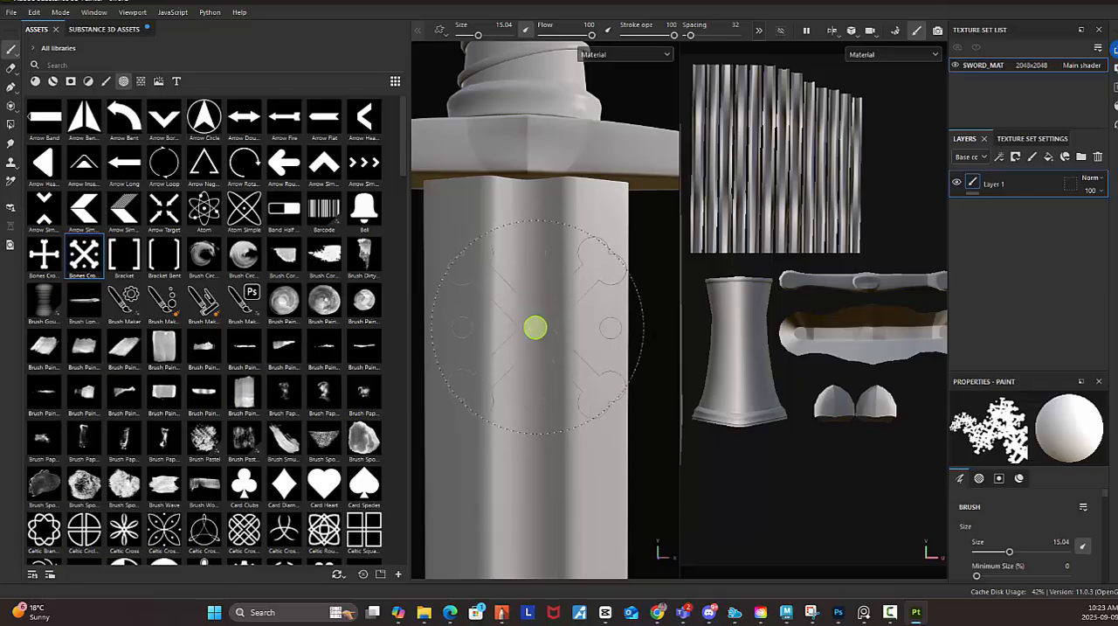
pyautogui.press('[')
pyautogui.press('[')
pyautogui.press('[')
pyautogui.press('[')
pyautogui.press('[')
pyautogui.press('[')
pyautogui.press('[')
pyautogui.press('[')
pyautogui.press('[')
pyautogui.press('[')
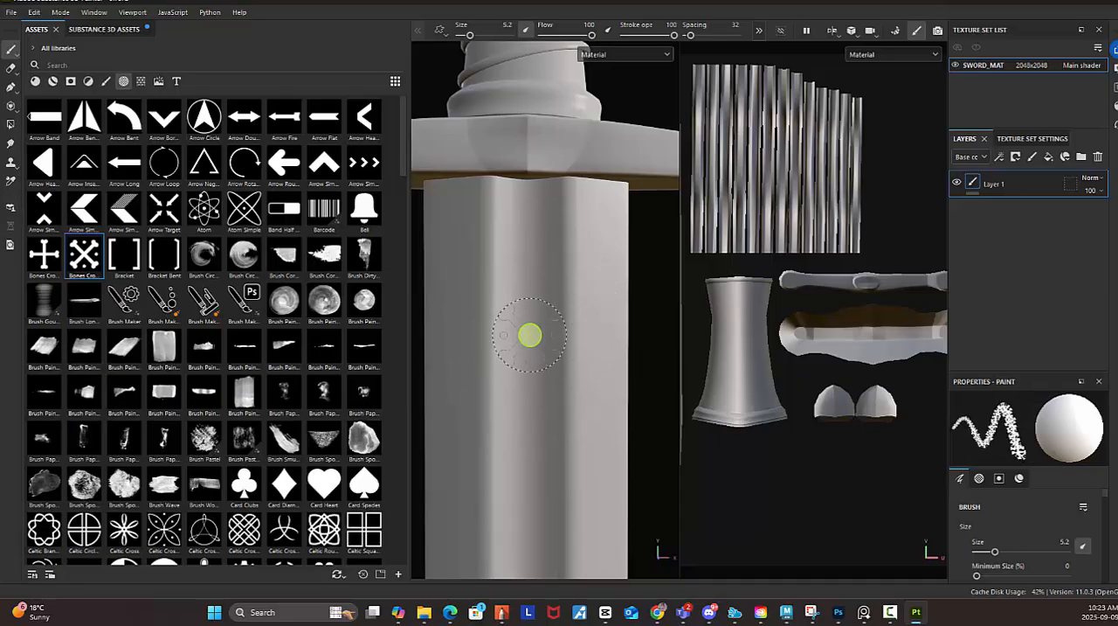
pyautogui.click(529, 335)
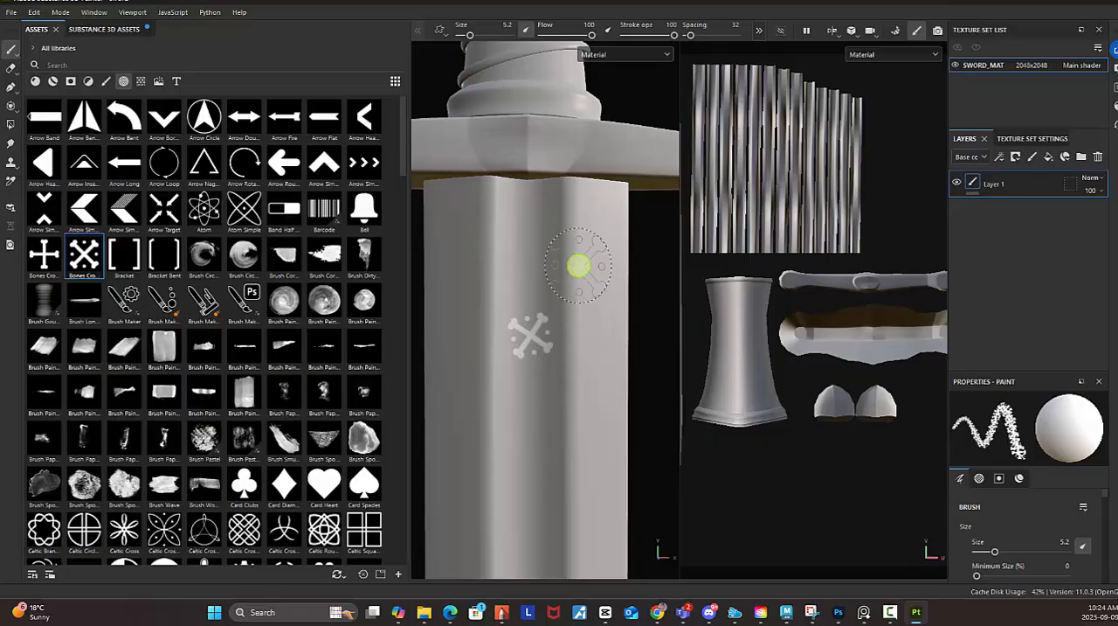
# Stamp three more crossed-bones marks in a column down the middle of the blade.
pyautogui.scroll(-5, 619, 332)
pyautogui.scroll(1, 608, 268)
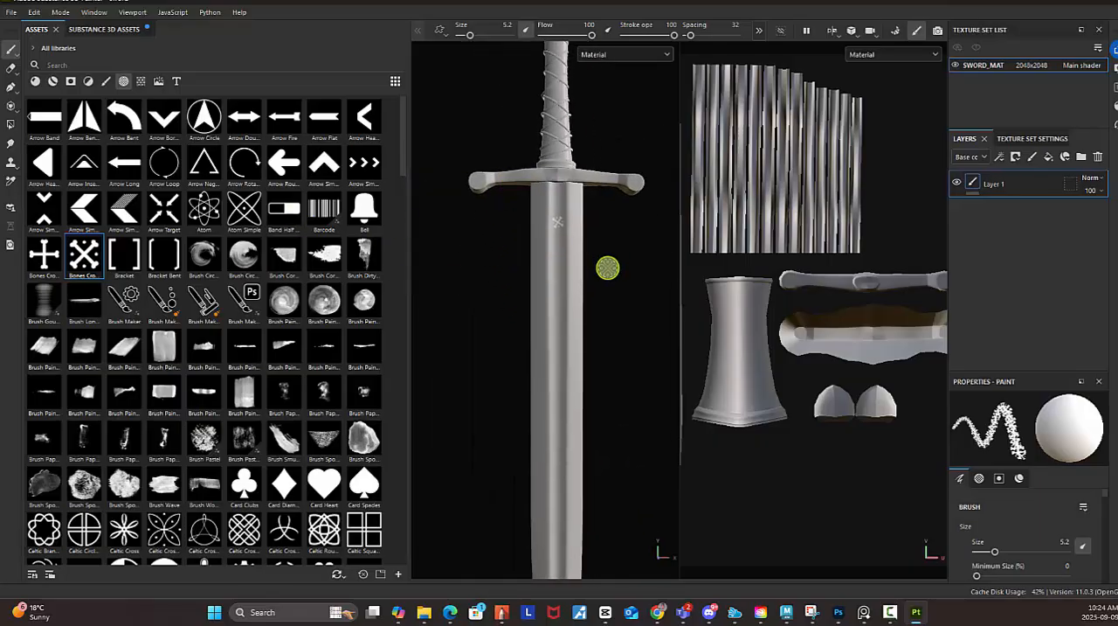
pyautogui.scroll(-3, 608, 268)
pyautogui.scroll(4, 606, 274)
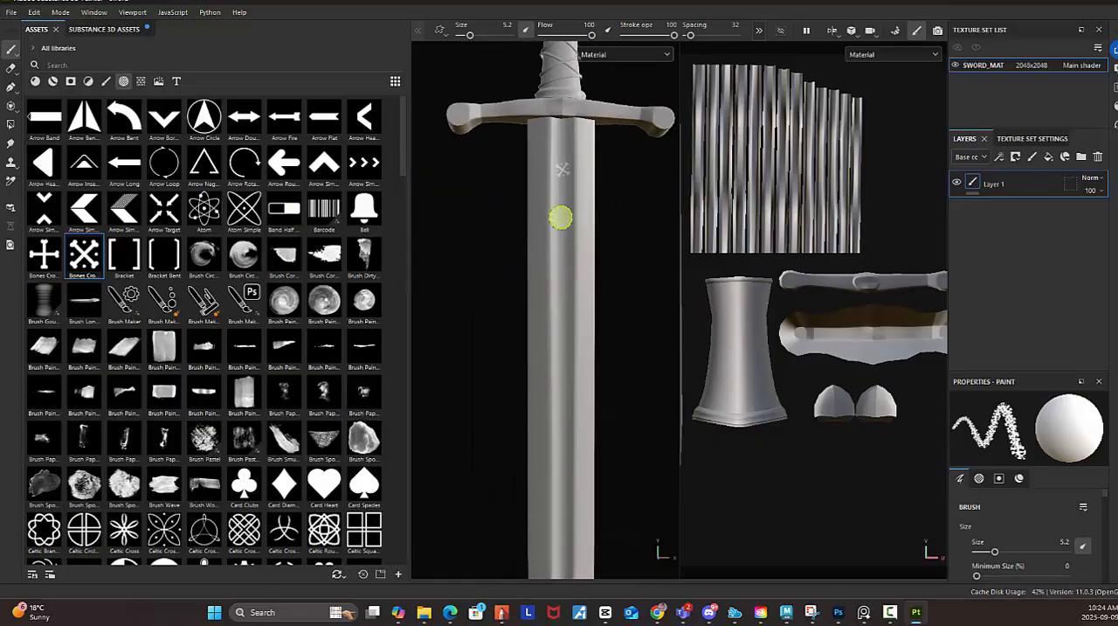
pyautogui.scroll(-5, 295, 303)
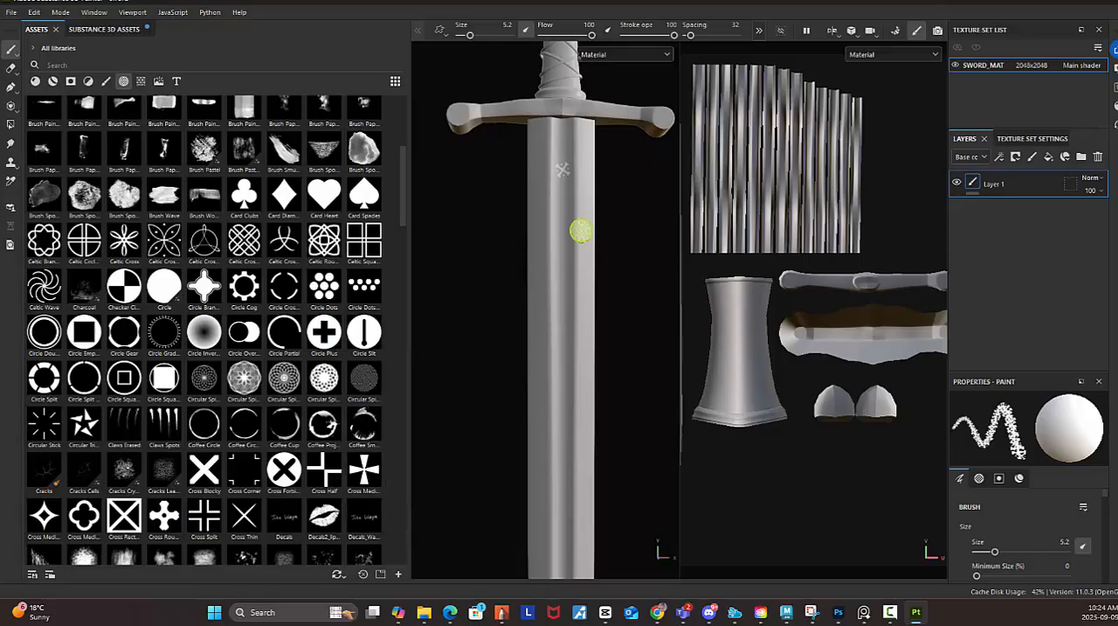
pyautogui.click(562, 209)
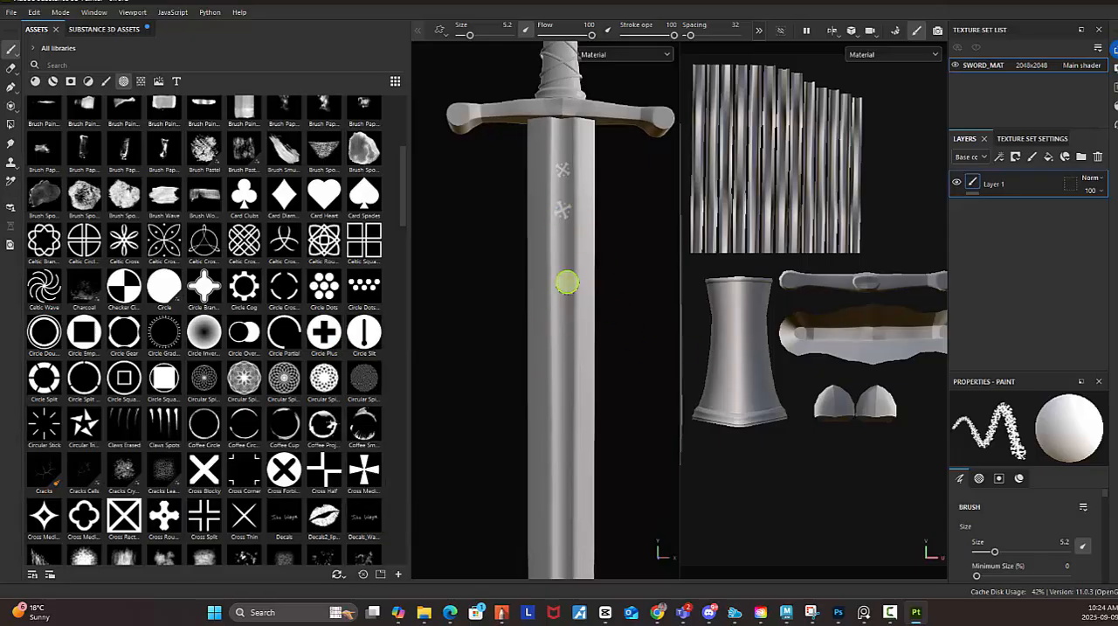
pyautogui.click(566, 270)
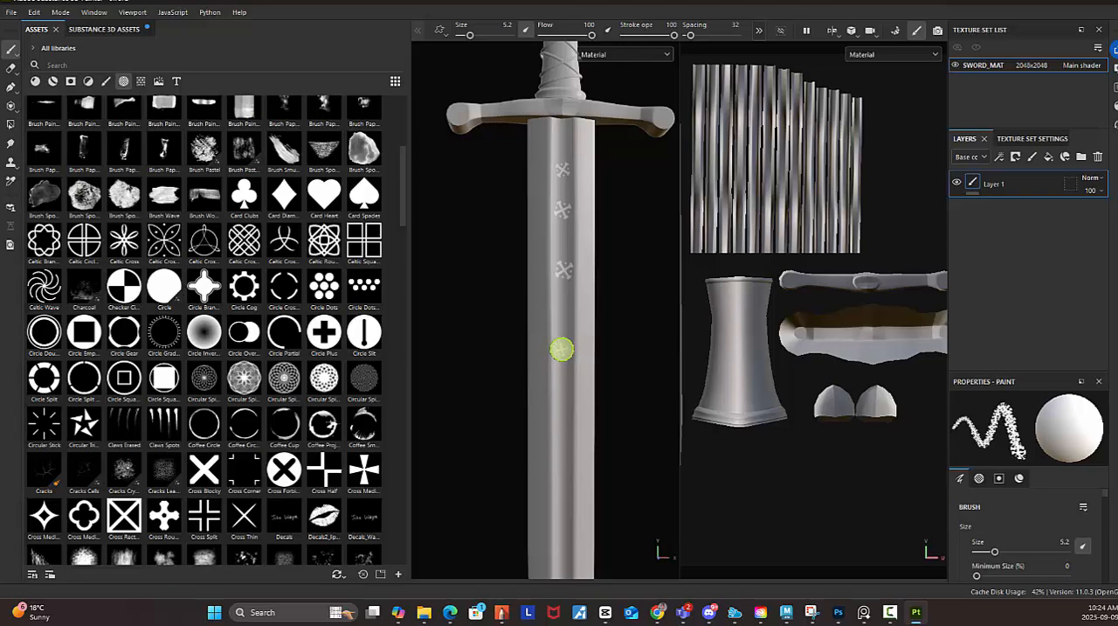
pyautogui.click(562, 349)
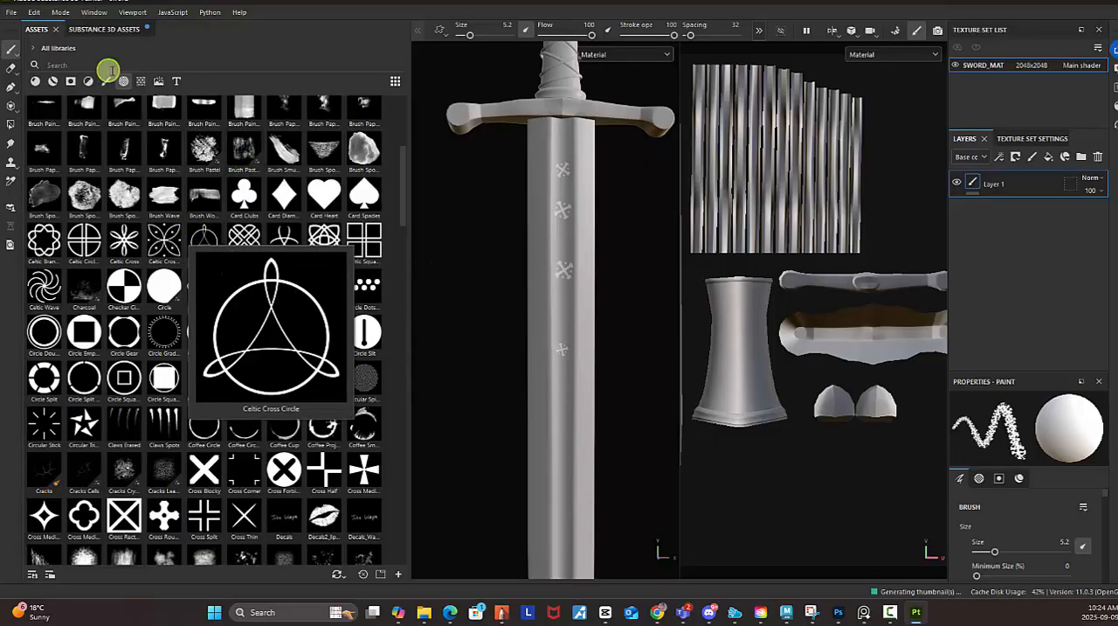
# Look through the remaining alphas and examine the textures in the asset library.
pyautogui.scroll(-3, 267, 229)
pyautogui.scroll(-10, 267, 229)
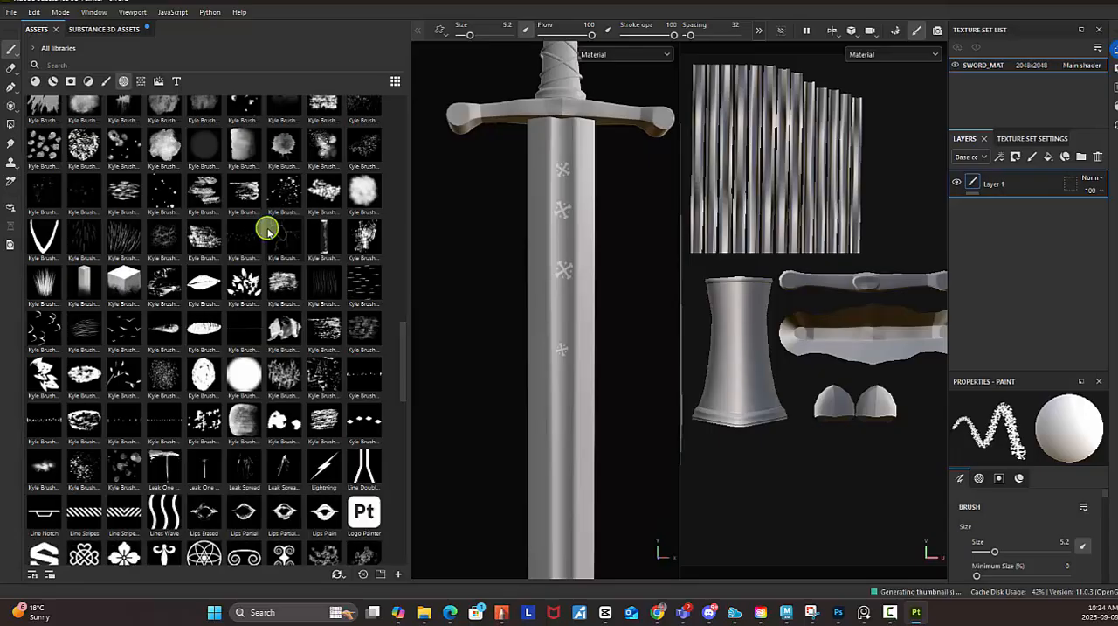
pyautogui.scroll(5, 267, 229)
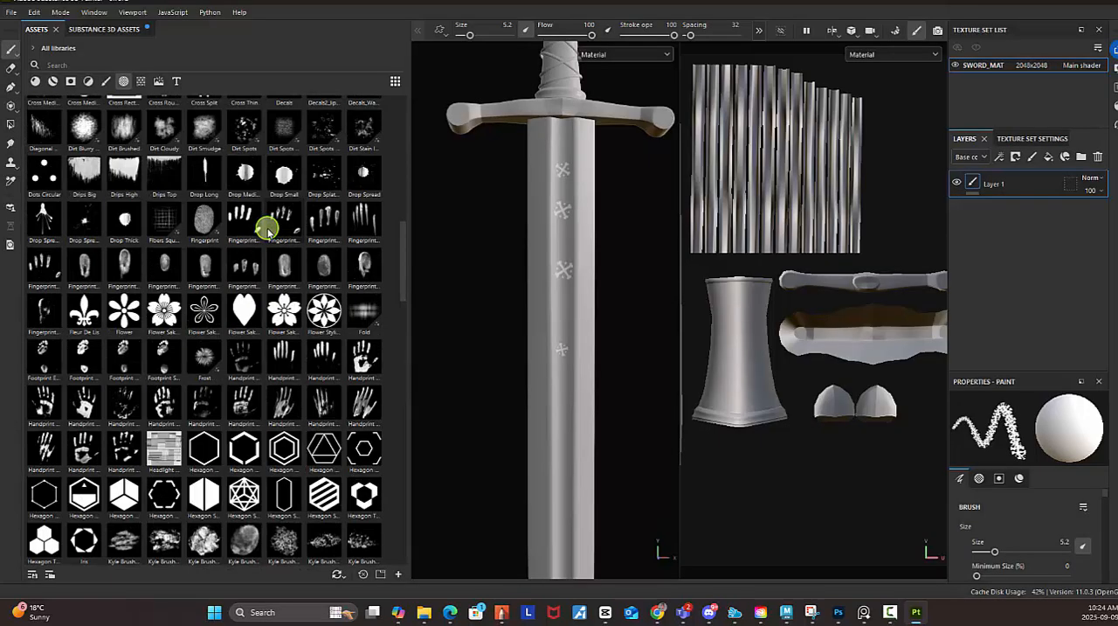
pyautogui.click(143, 83)
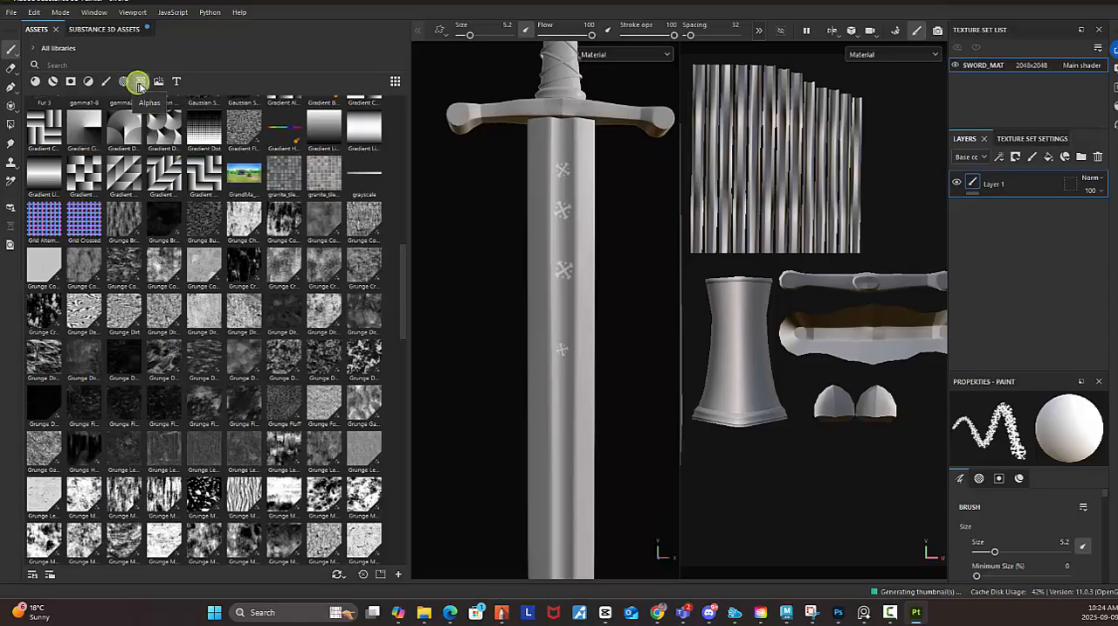
pyautogui.click(140, 84)
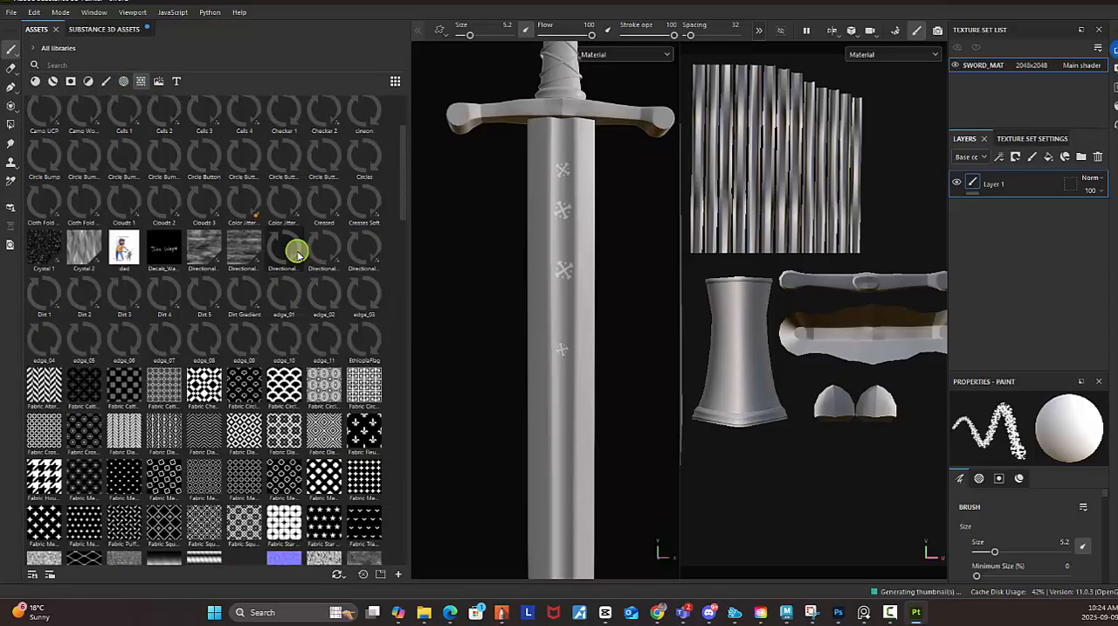
pyautogui.moveTo(297, 251)
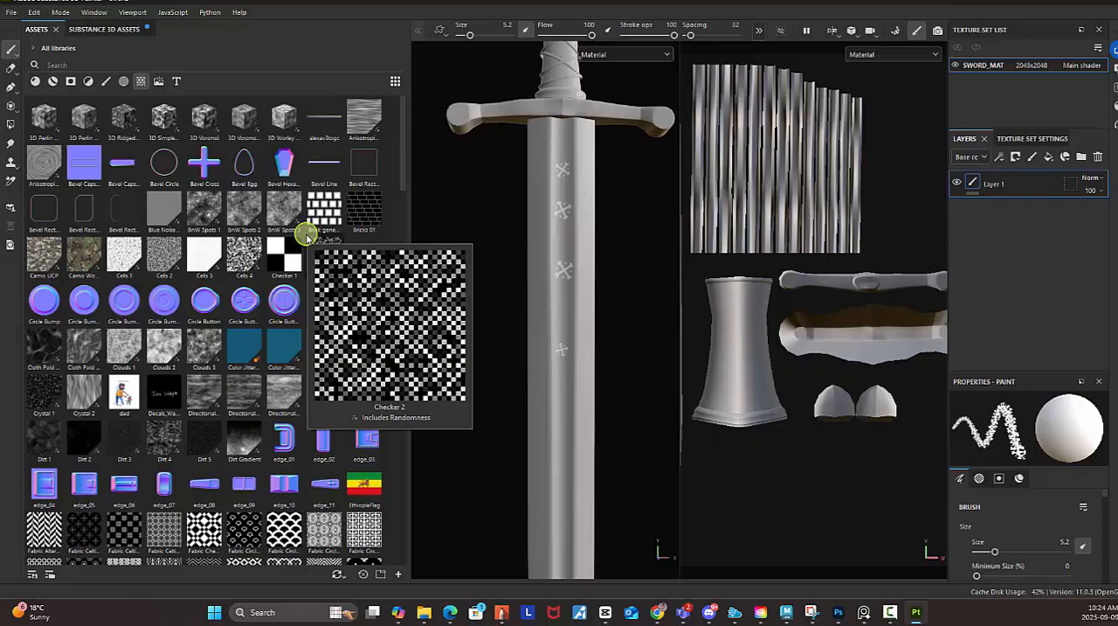
# Delete the stamped paint layer Layer 1 and look through the rest of the texture assets.
pyautogui.click(1098, 158)
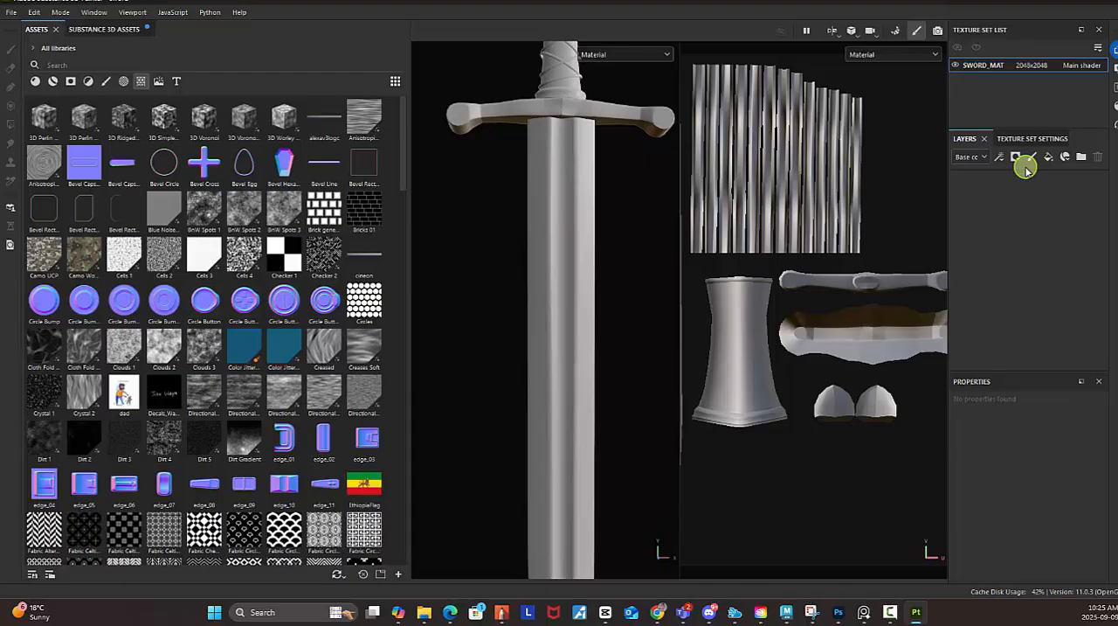
pyautogui.scroll(-15, 321, 320)
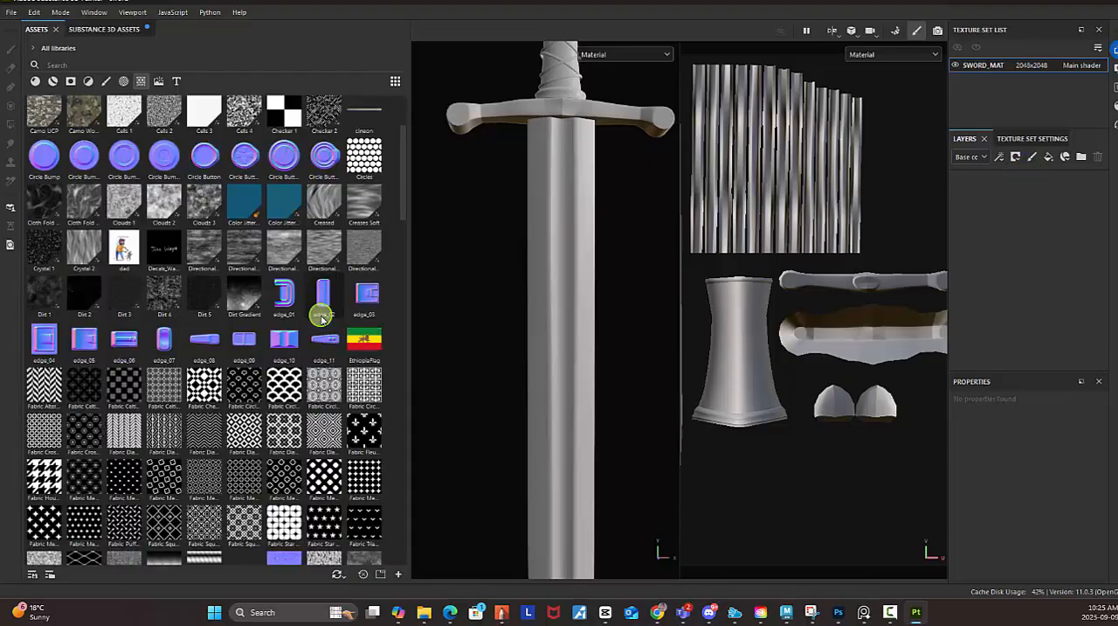
pyautogui.scroll(-5, 321, 320)
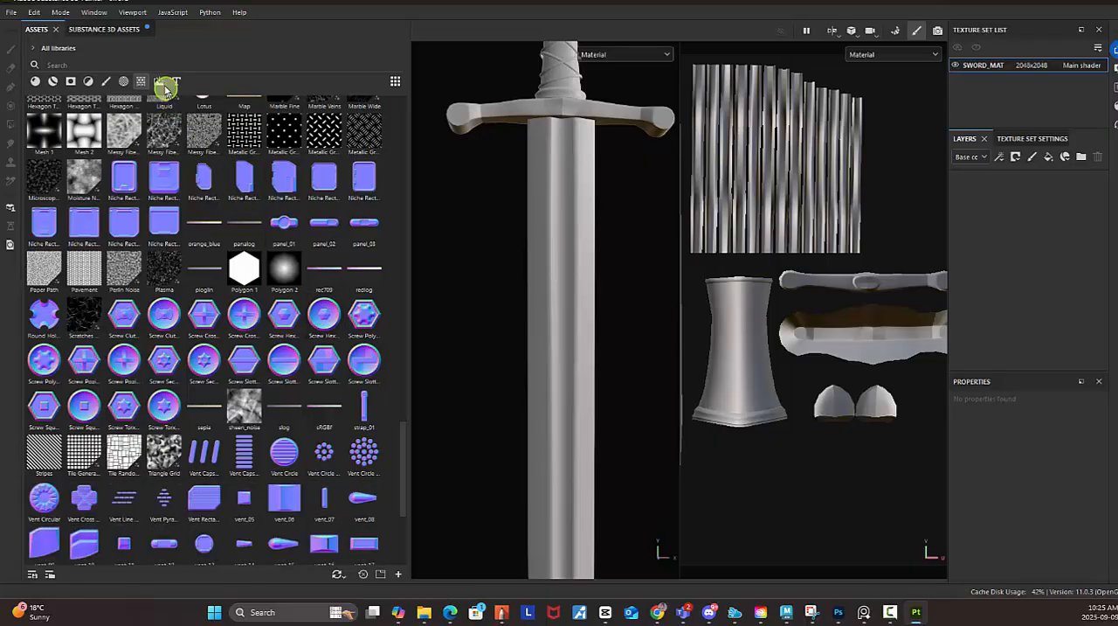
# Examine the environment maps around the whole sword, and show the font assets.
pyautogui.click(159, 82)
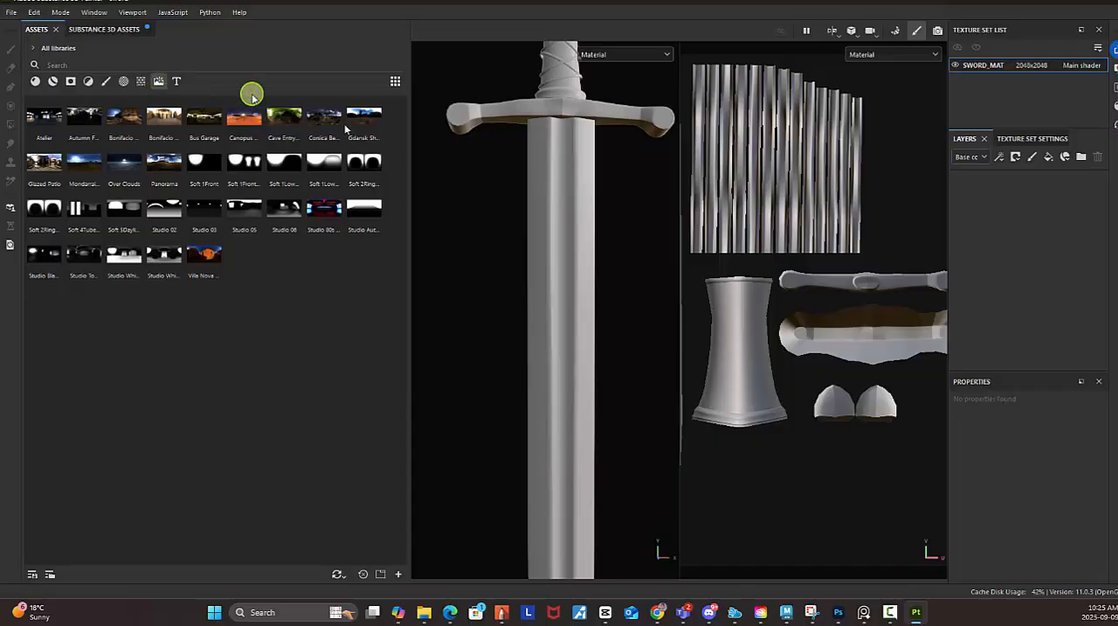
pyautogui.keyDown('alt'); pyautogui.moveTo(610, 331); pyautogui.dragTo(602, 292, button='right'); pyautogui.keyUp('alt')
pyautogui.keyDown('alt'); pyautogui.moveTo(602, 292); pyautogui.dragTo(561, 265); pyautogui.keyUp('alt')
pyautogui.keyDown('alt'); pyautogui.moveTo(561, 265); pyautogui.dragTo(597, 261, button='right'); pyautogui.keyUp('alt')
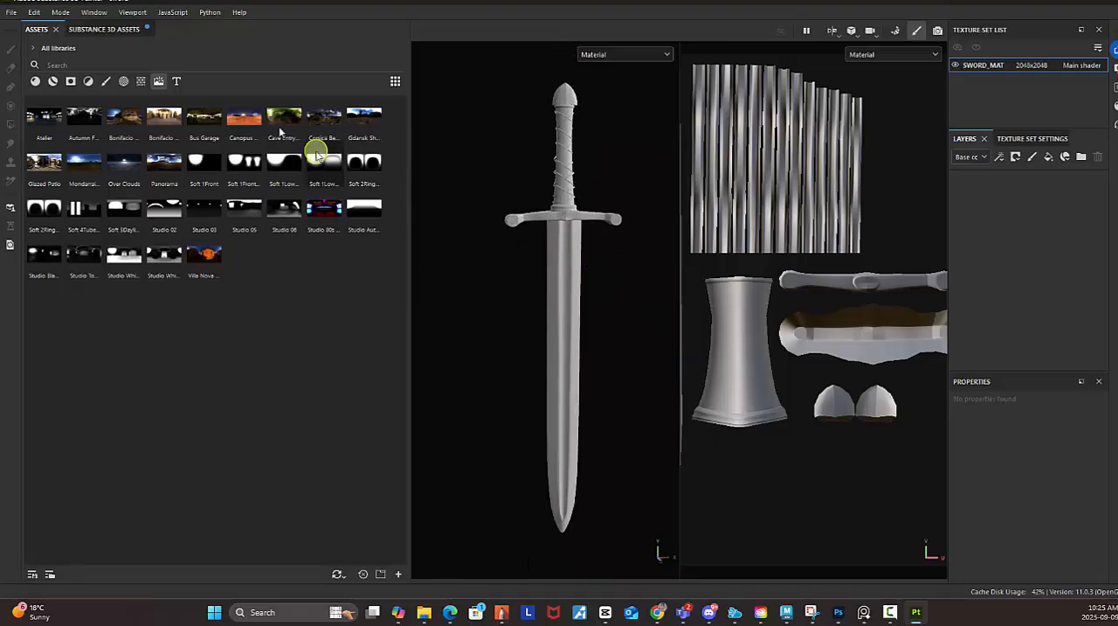
pyautogui.click(177, 81)
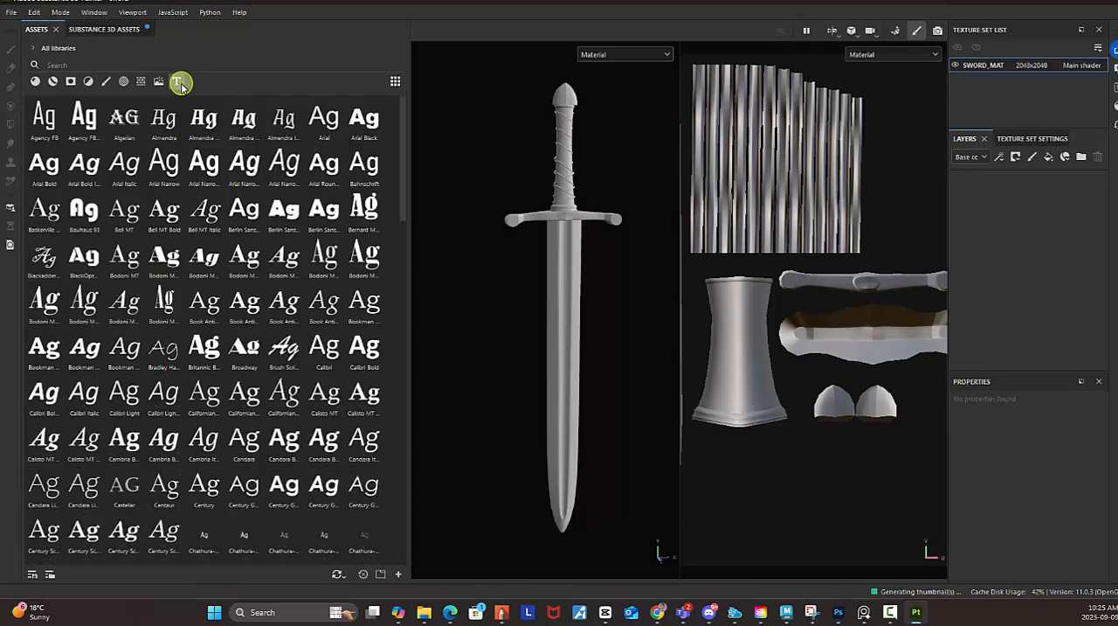